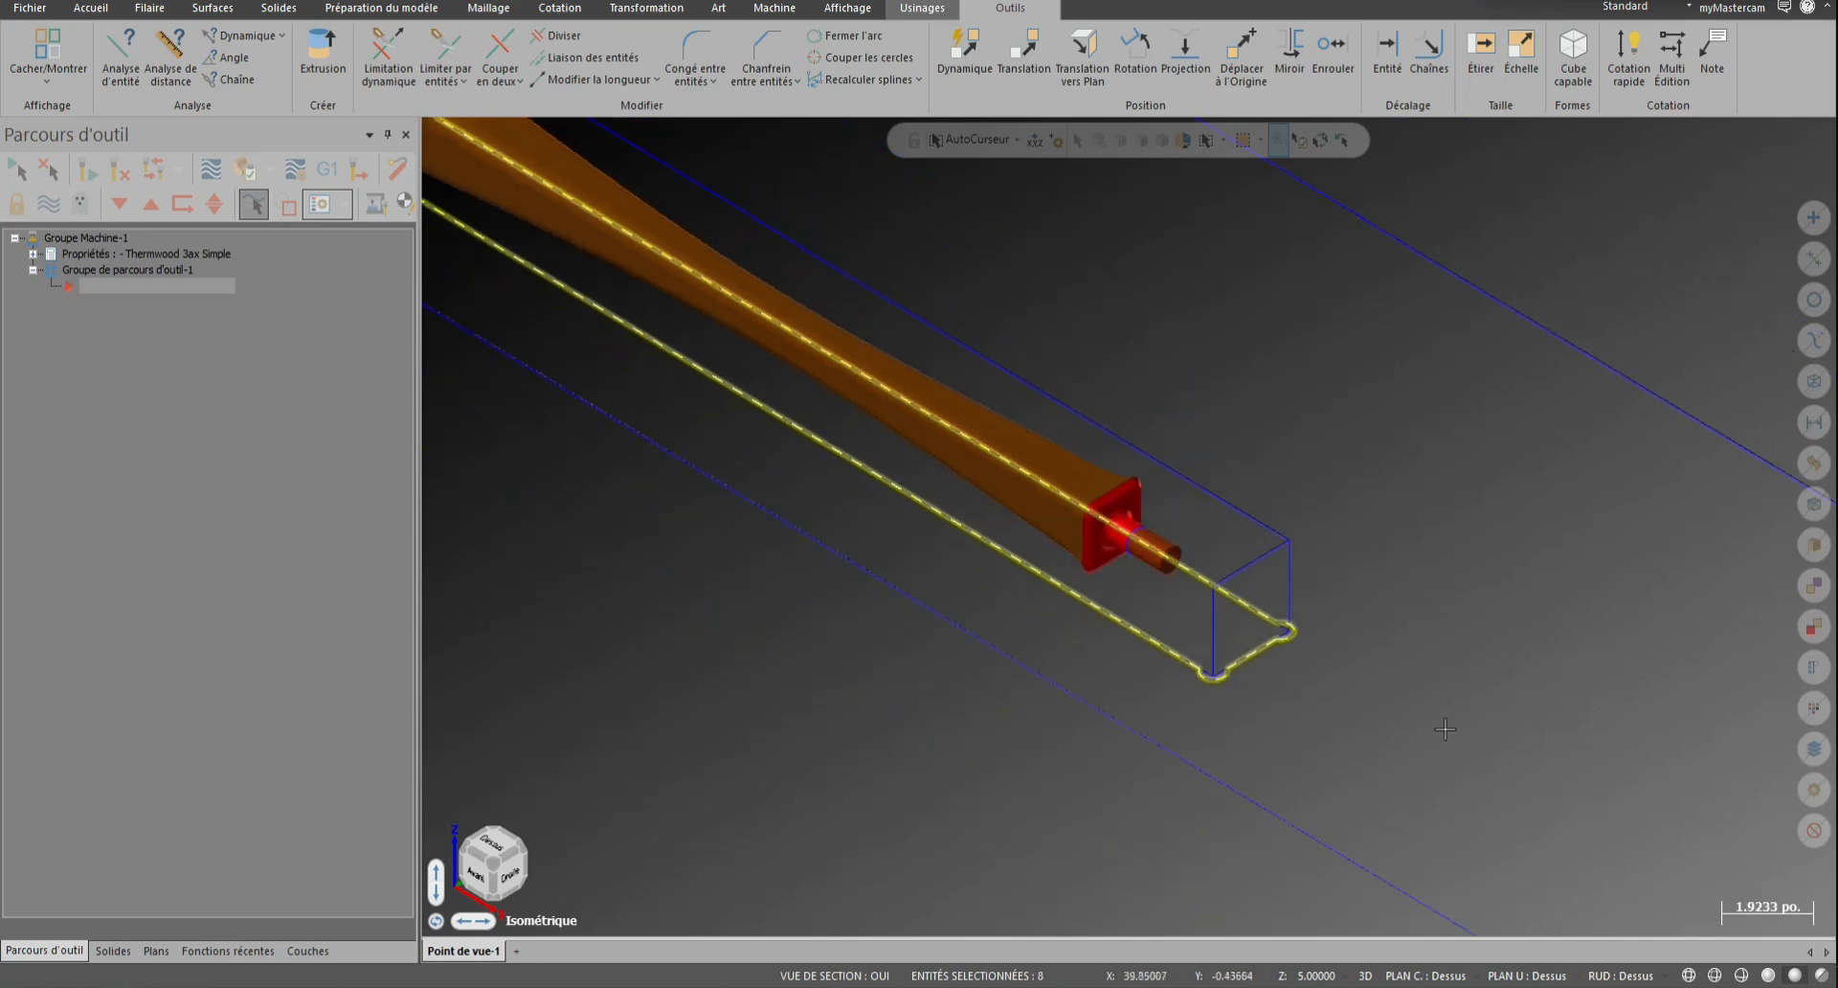
Examine the tenons at both ends of the table leg and the surrounding blank, and restore the isometric view
{"action": "key", "text": "Escape"}
{"action": "scroll", "coordinate": [1161, 531], "scroll_direction": "up", "scroll_amount": 11}
{"action": "left_click", "coordinate": [1131, 587]}
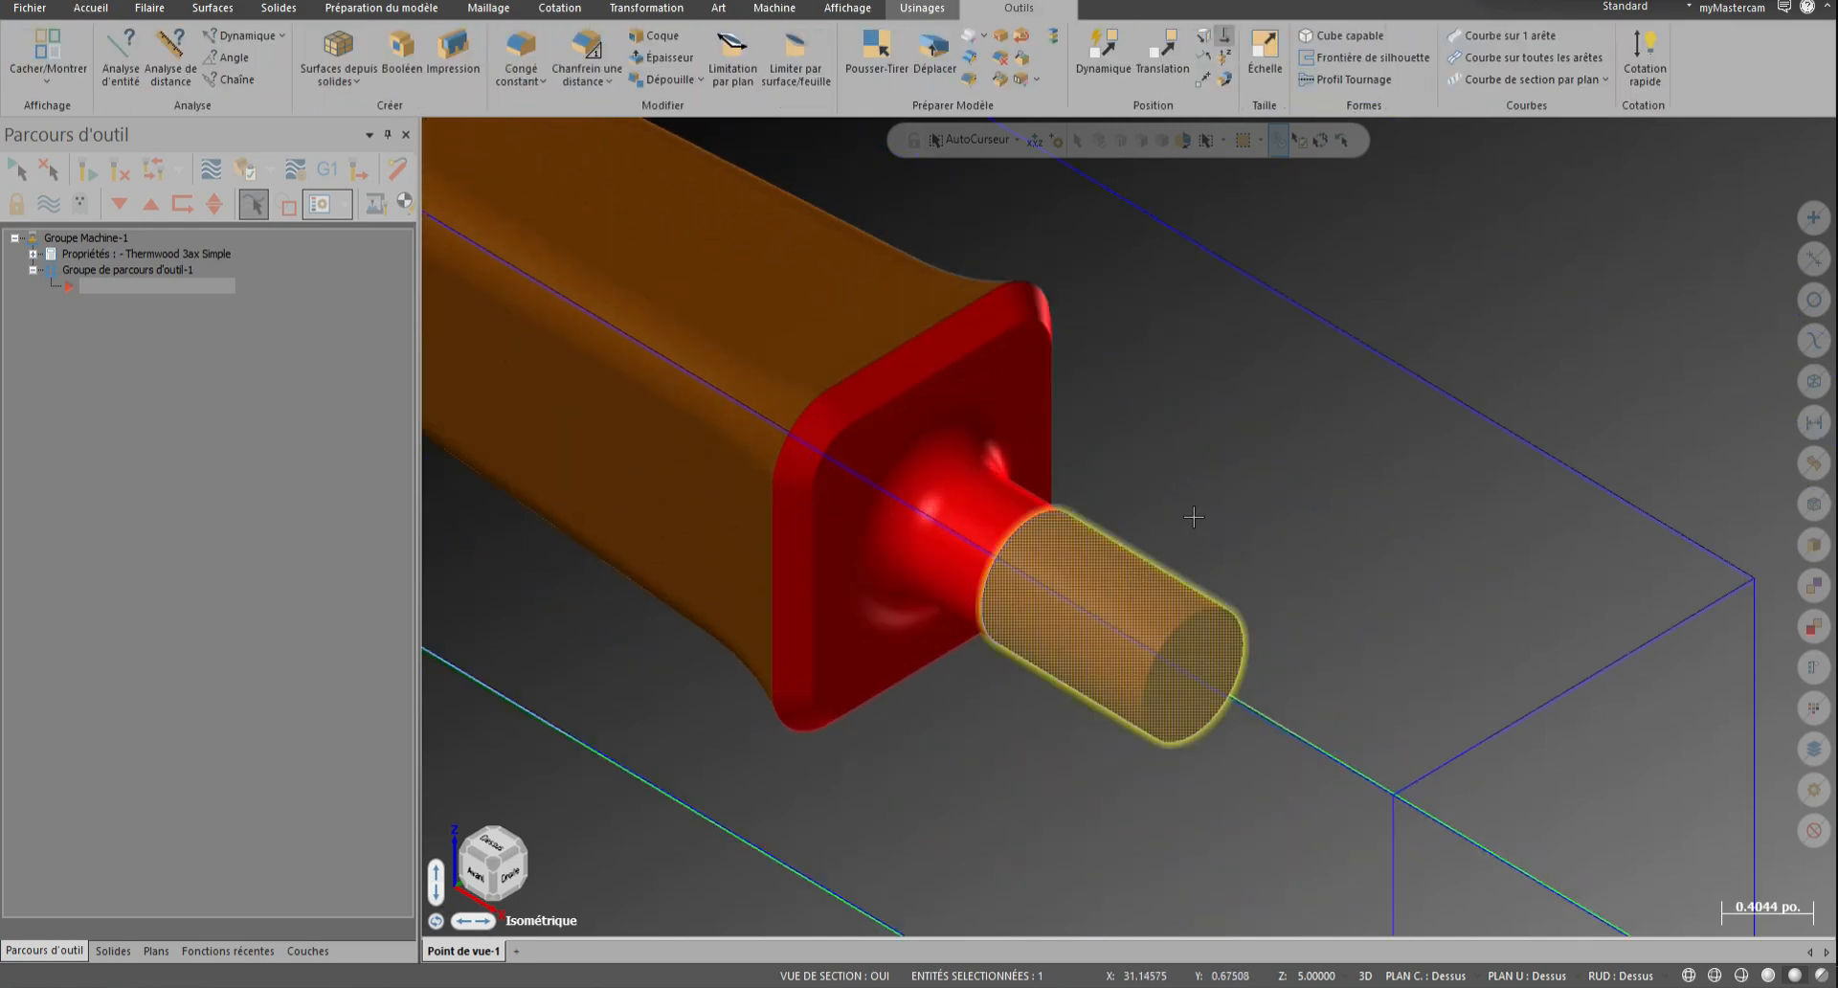
{"action": "mouse_move", "coordinate": [1191, 521]}
{"action": "middle_mouse_down"}
{"action": "mouse_move", "coordinate": [1027, 526]}
{"action": "mouse_move", "coordinate": [1204, 500]}
{"action": "middle_mouse_up"}
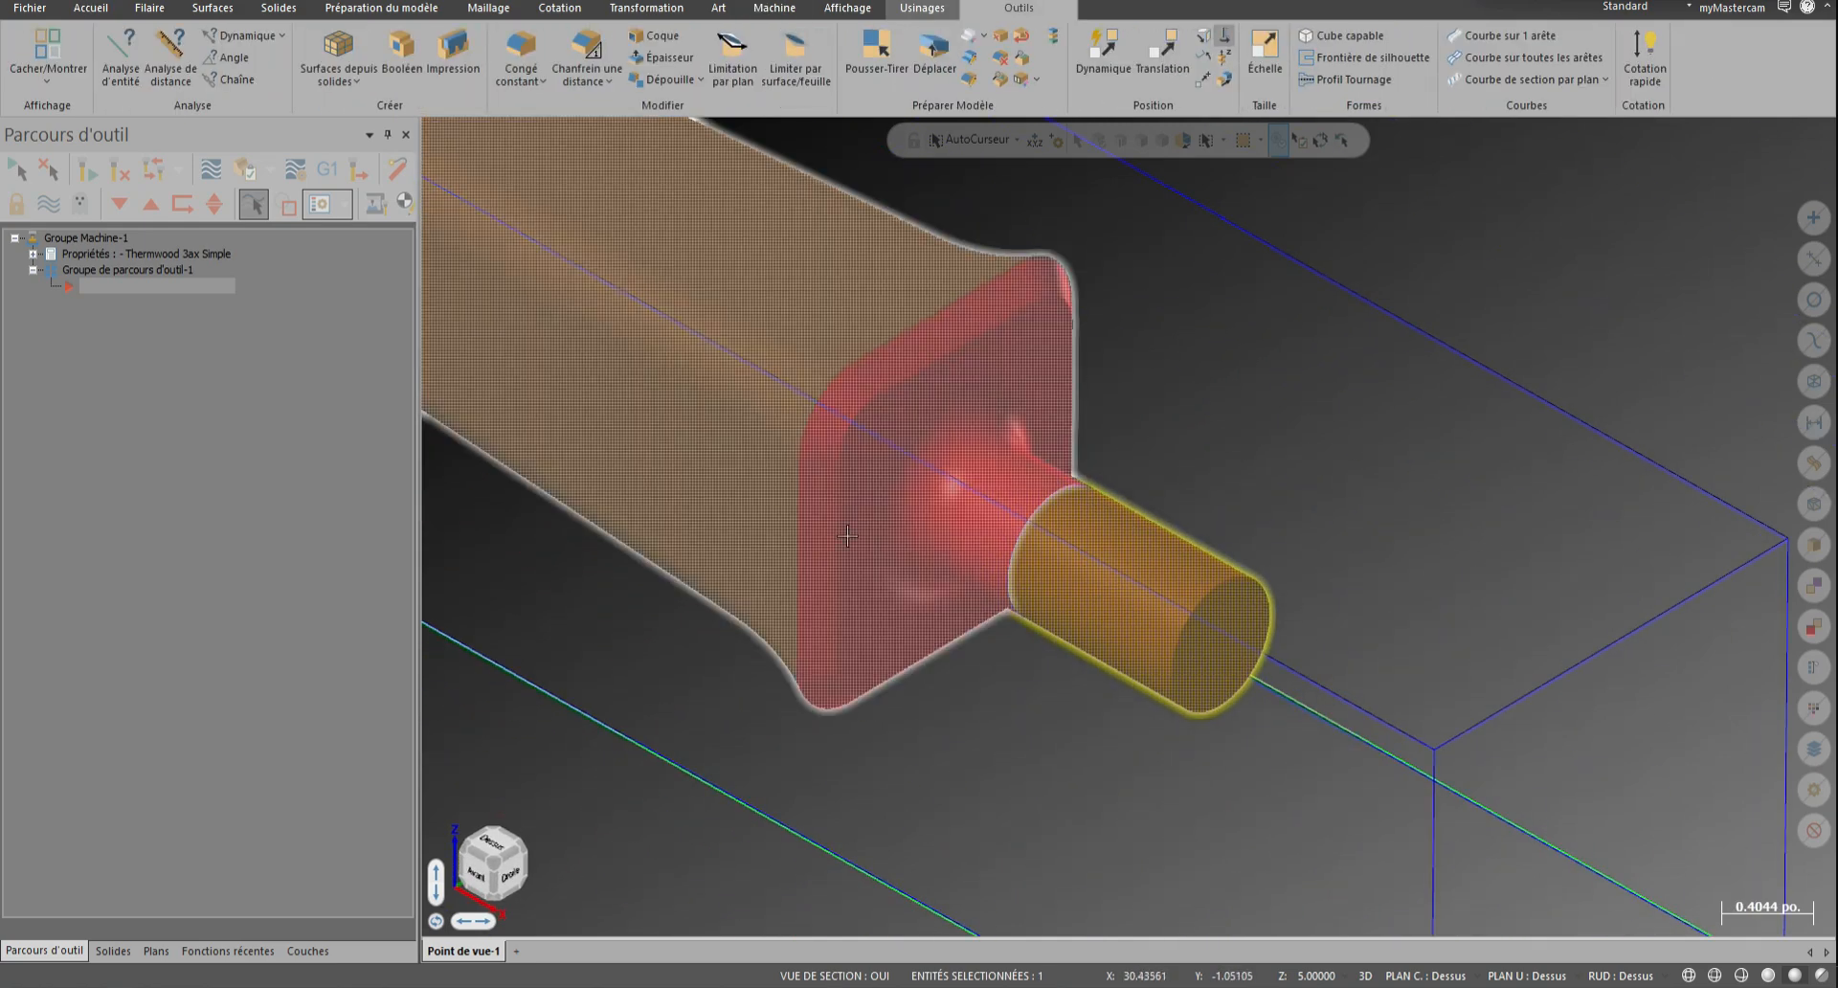
{"action": "mouse_move", "coordinate": [865, 532]}
{"action": "middle_mouse_down"}
{"action": "mouse_move", "coordinate": [880, 496]}
{"action": "mouse_move", "coordinate": [905, 519]}
{"action": "mouse_move", "coordinate": [872, 536]}
{"action": "middle_mouse_up"}
{"action": "scroll", "coordinate": [869, 539], "scroll_direction": "down", "scroll_amount": 6}
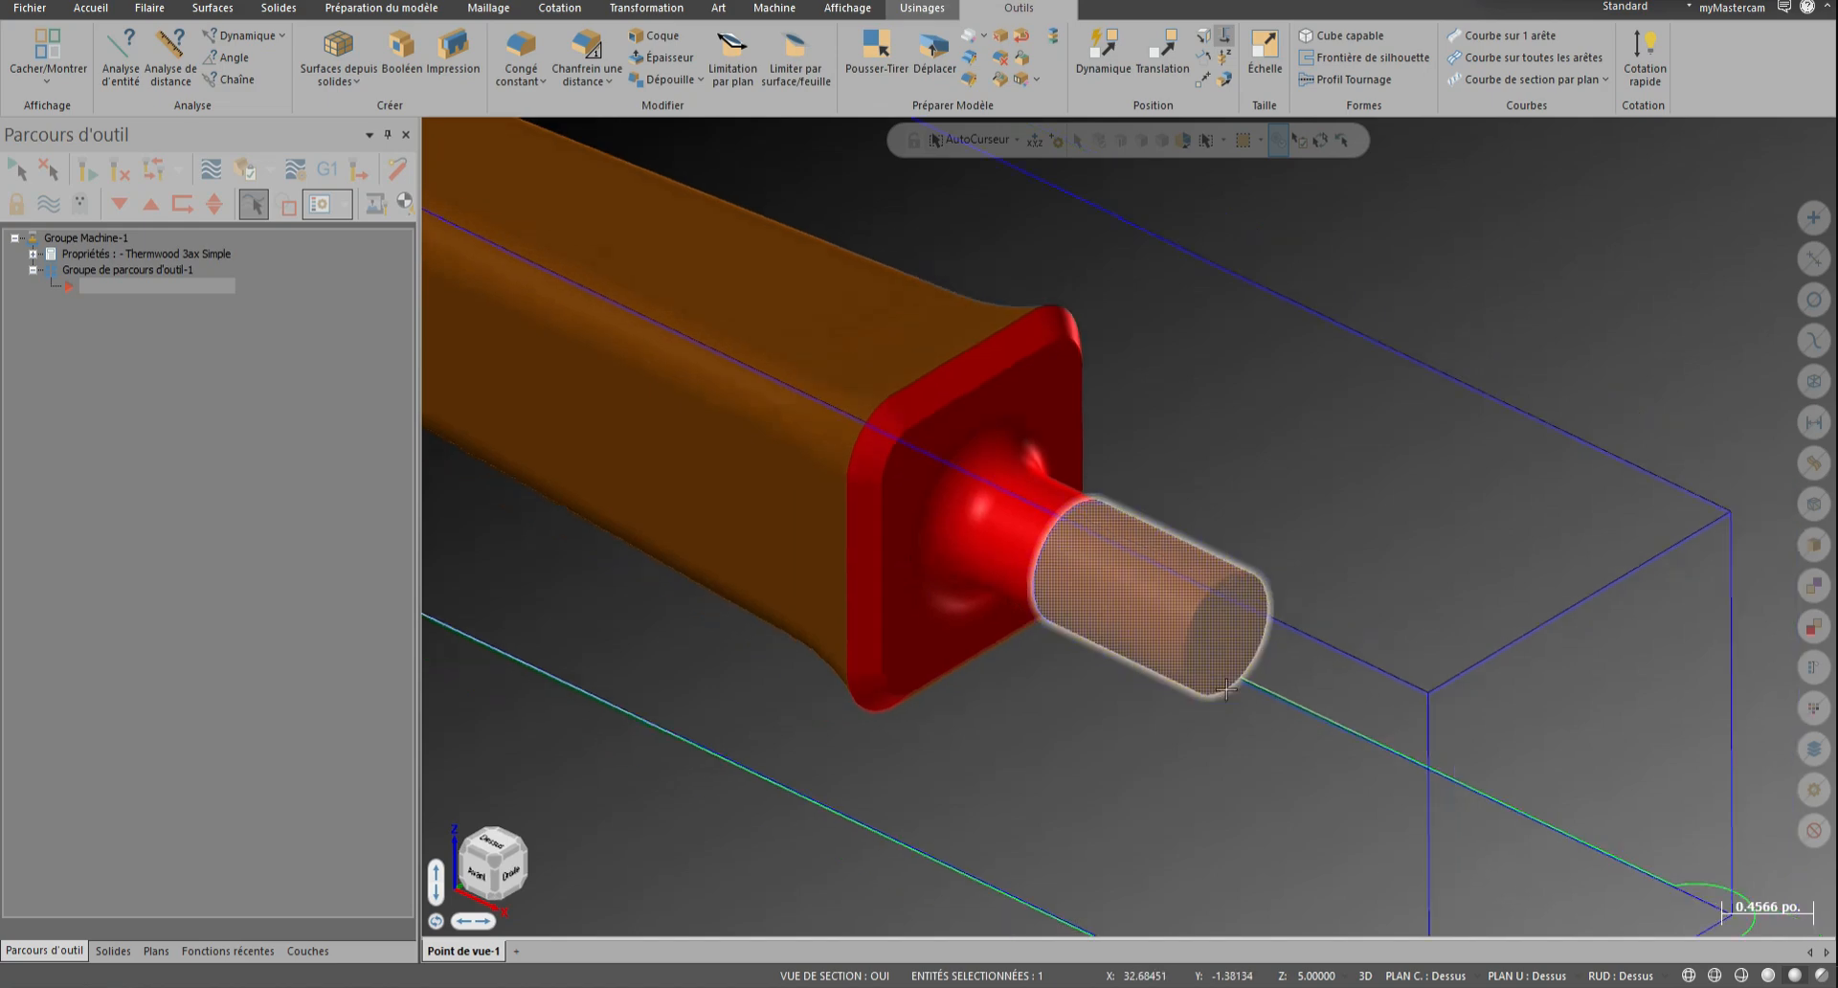
{"action": "scroll", "coordinate": [823, 368], "scroll_direction": "up", "scroll_amount": 1}
{"action": "scroll", "coordinate": [718, 396], "scroll_direction": "up", "scroll_amount": 5}
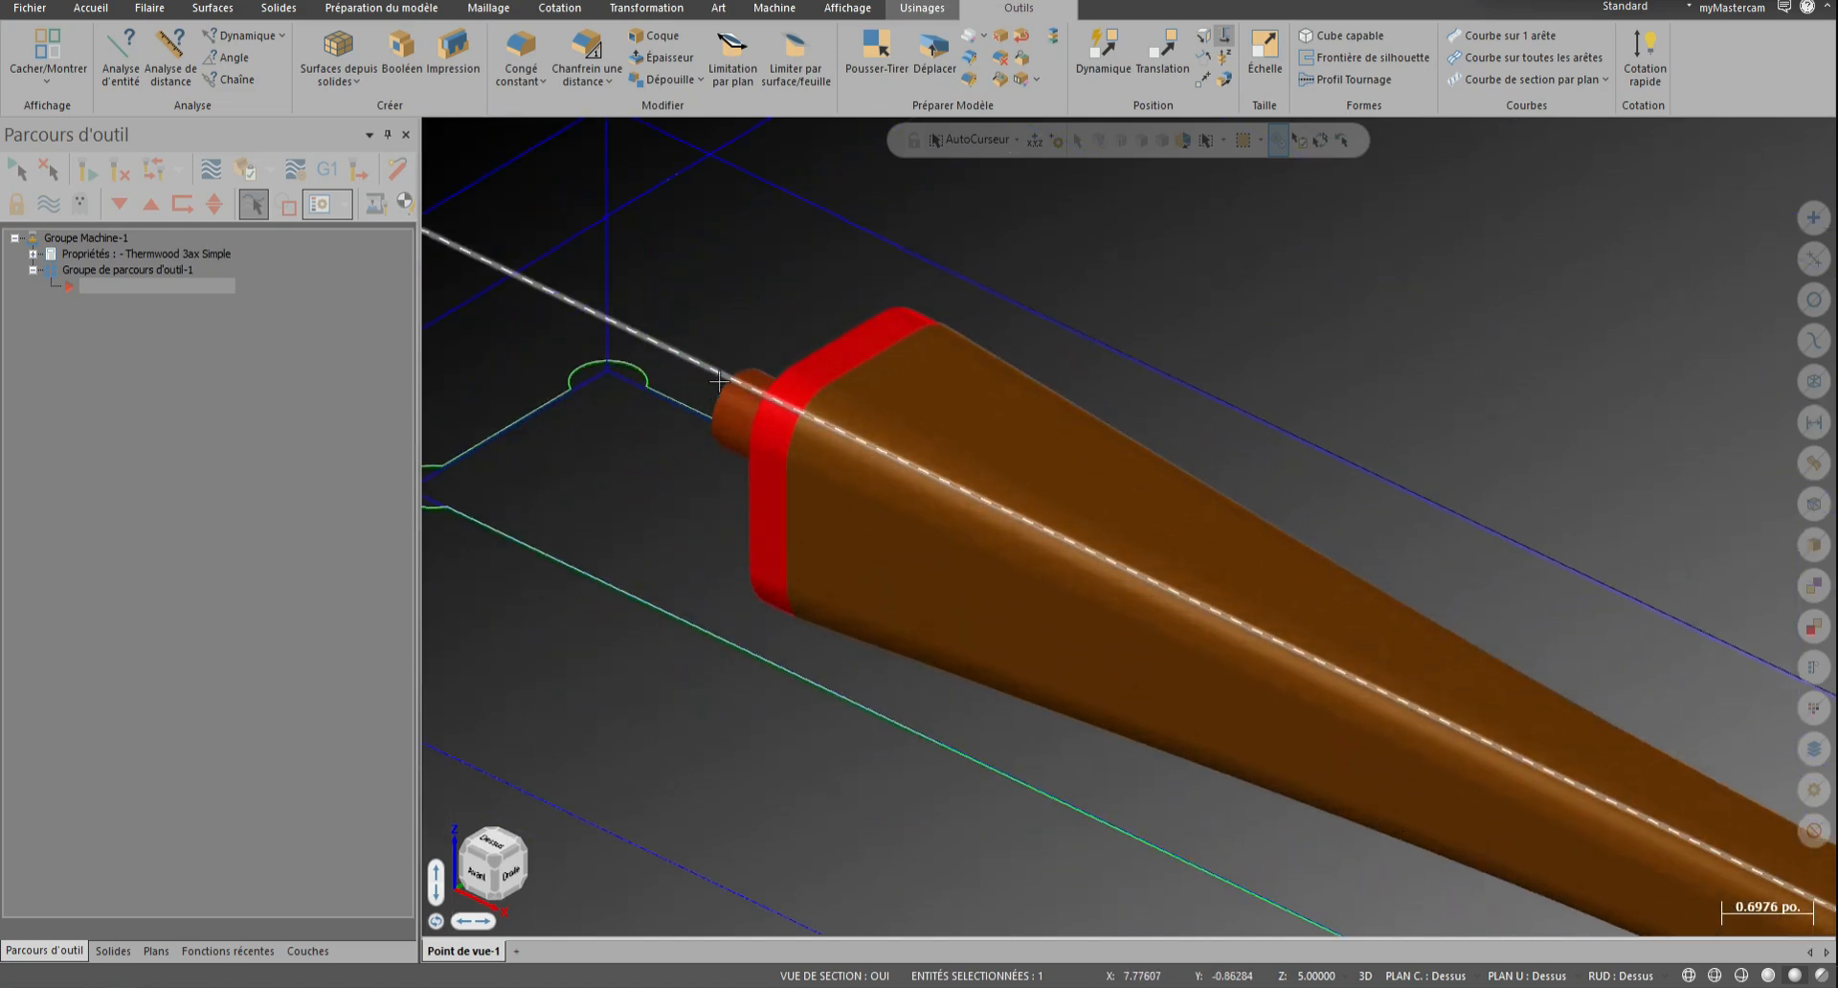
{"action": "middle_click_drag", "start_coordinate": [783, 533], "coordinate": [998, 582]}
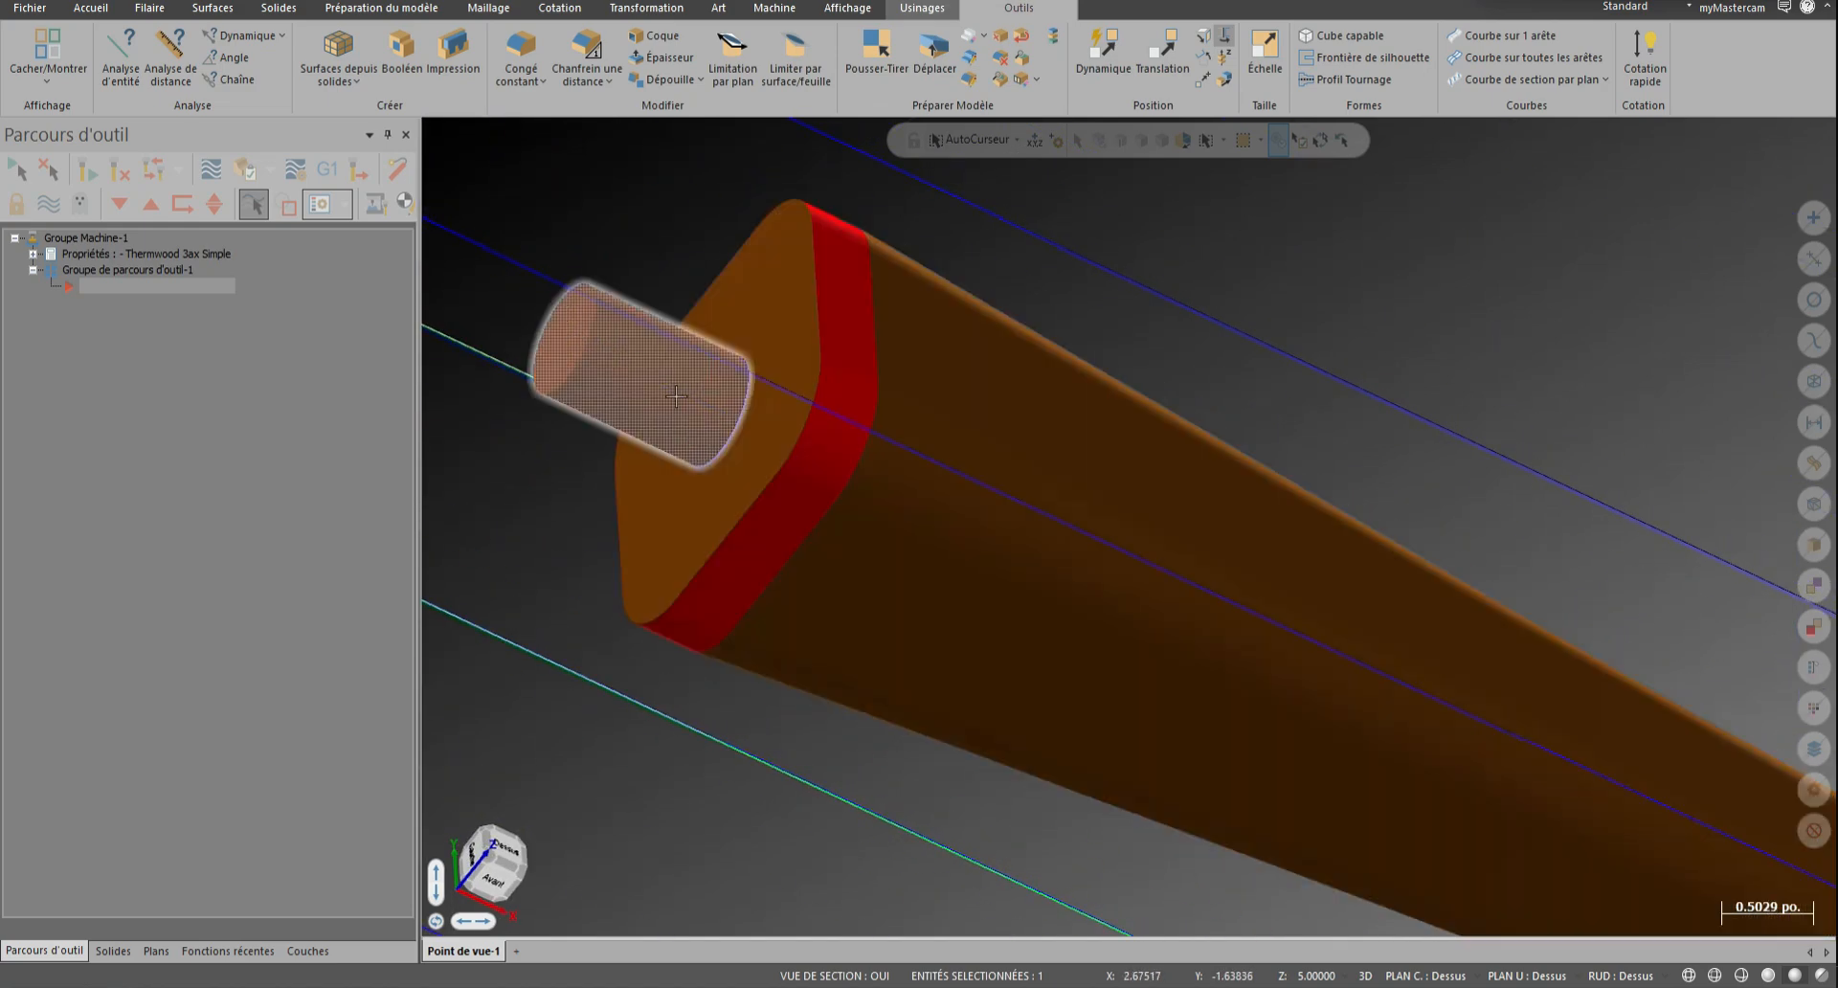
{"action": "left_click", "coordinate": [667, 393]}
{"action": "key", "text": "Escape"}
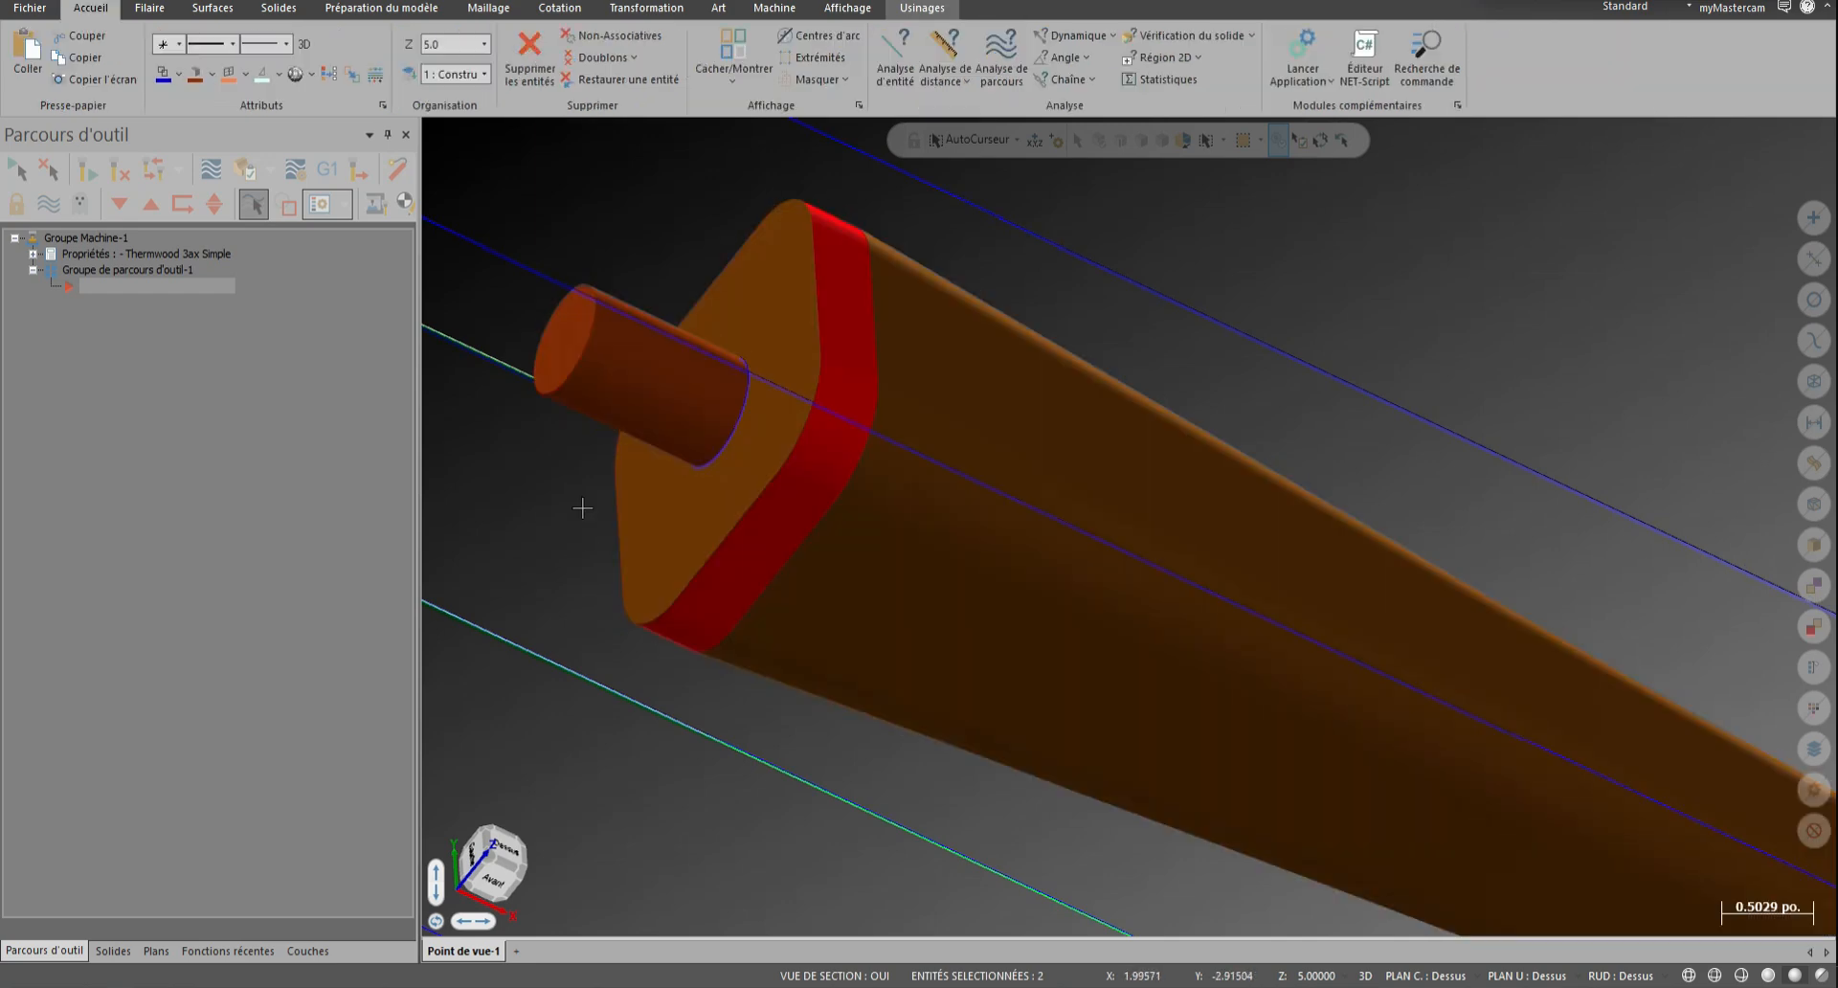
{"action": "scroll", "coordinate": [603, 492], "scroll_direction": "down", "scroll_amount": 4}
{"action": "scroll", "coordinate": [700, 682], "scroll_direction": "down", "scroll_amount": 2}
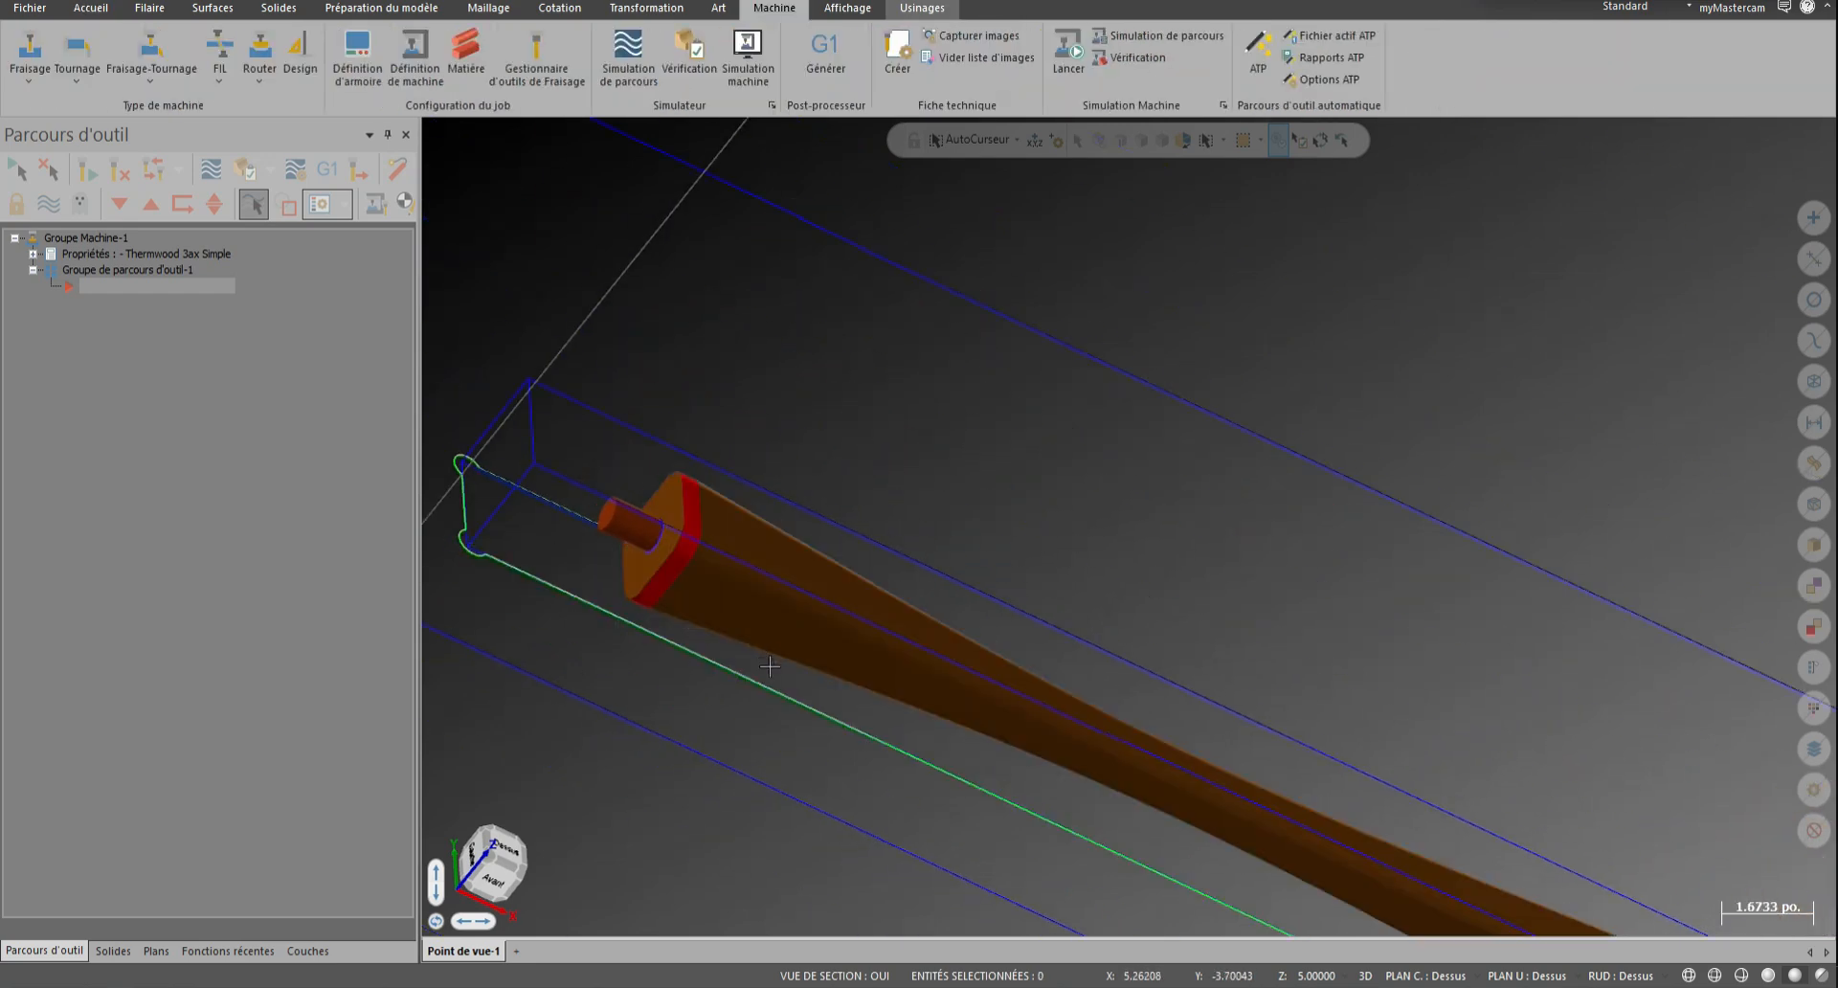
{"action": "middle_click_drag", "start_coordinate": [767, 665], "coordinate": [731, 622]}
{"action": "scroll", "coordinate": [605, 414], "scroll_direction": "down", "scroll_amount": 3}
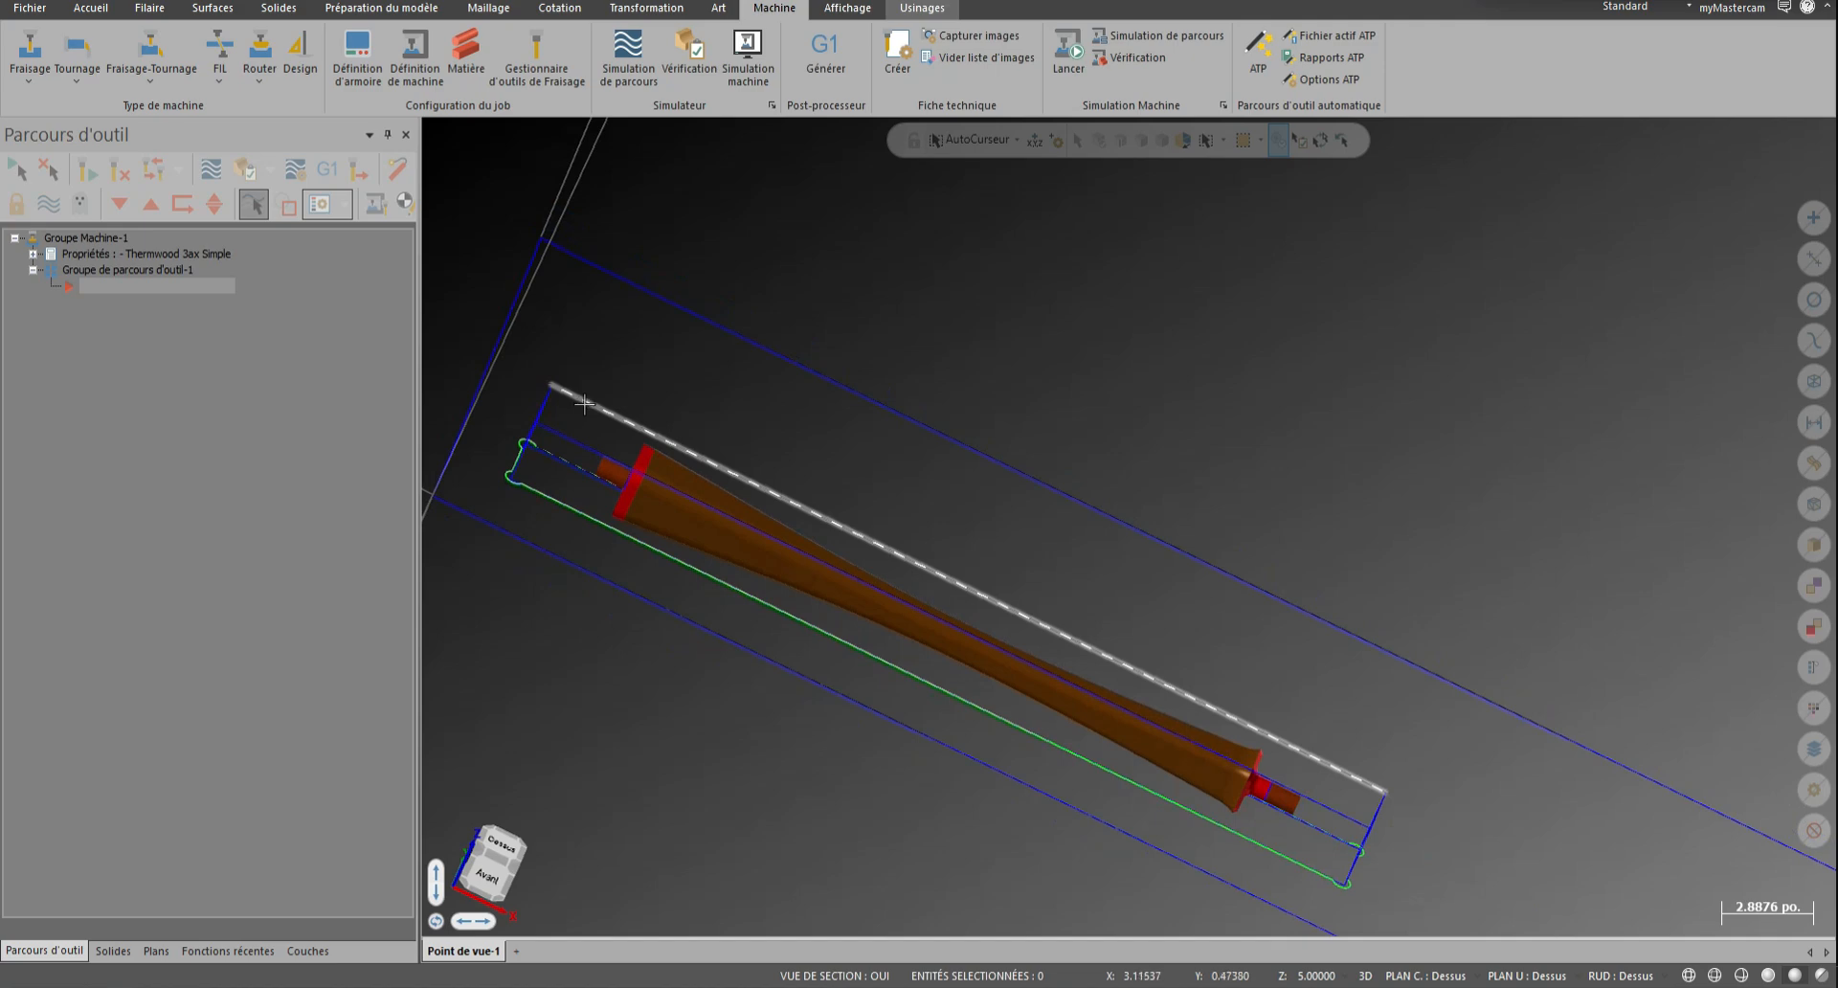
{"action": "right_click", "coordinate": [925, 289]}
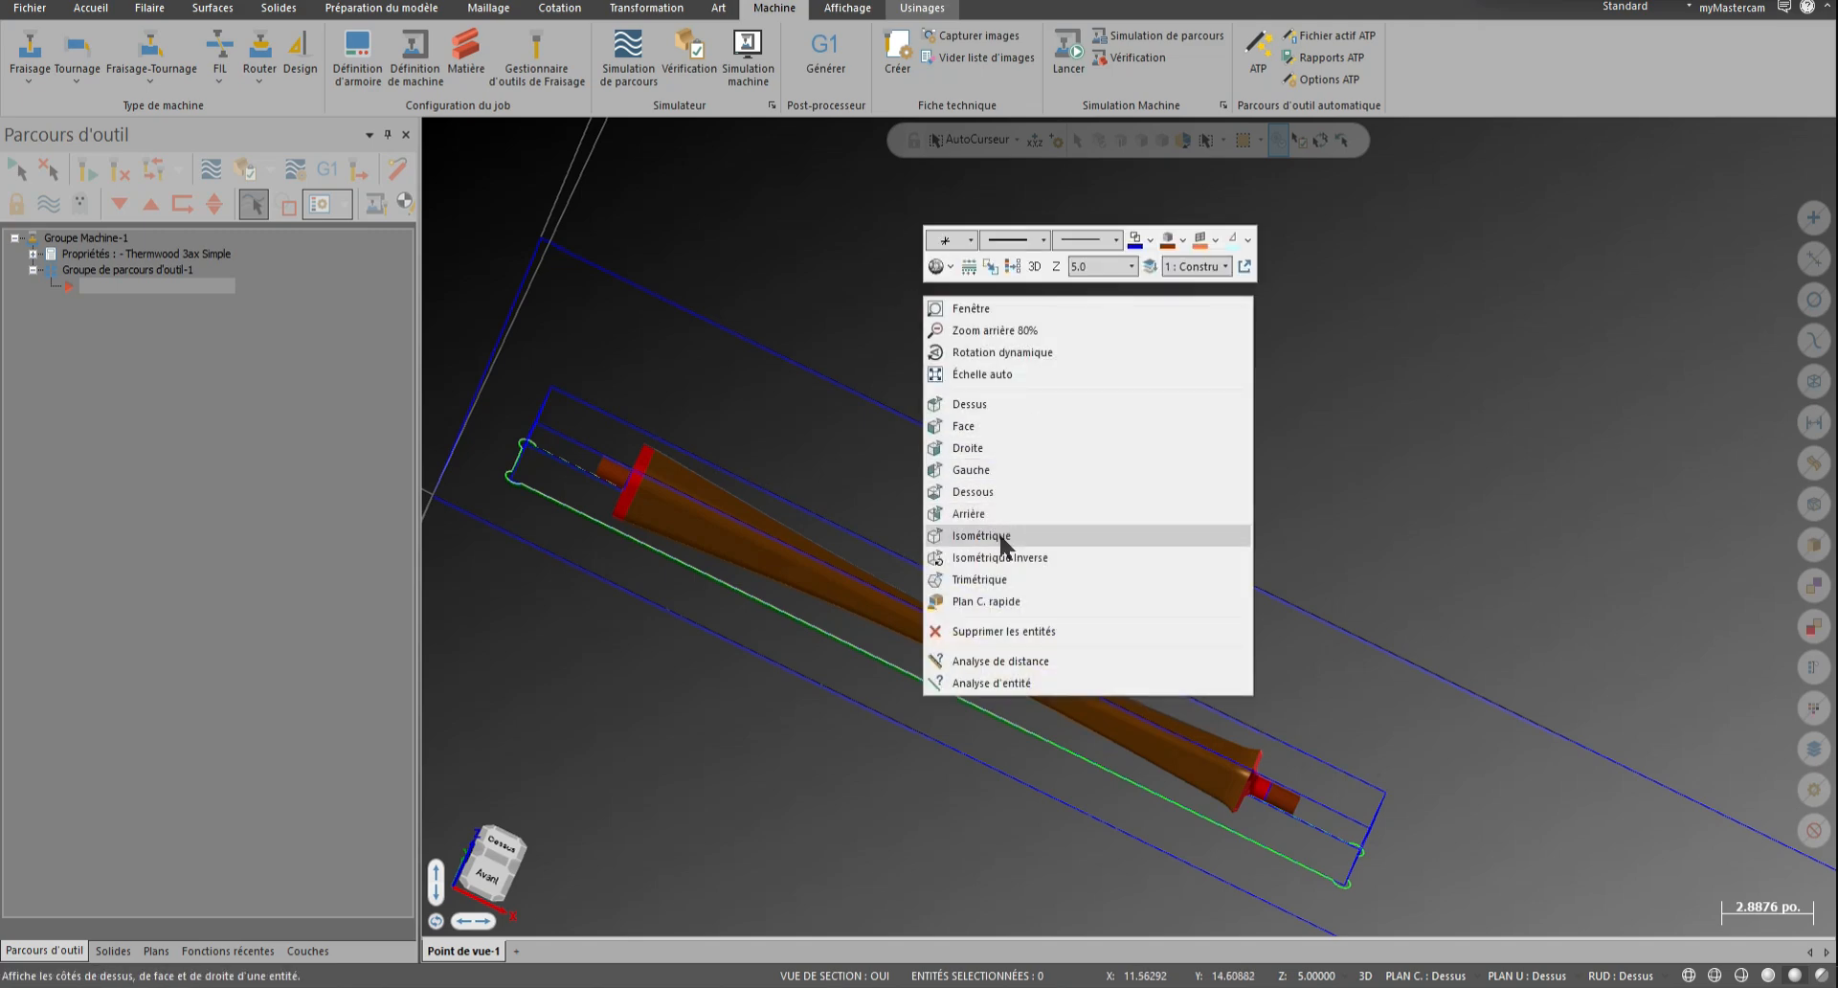
{"action": "left_click", "coordinate": [984, 533]}
Add two more router machine groups using the Thermwood 3ax Simple machine and expand the properties of all three groups
{"action": "left_click", "coordinate": [33, 255]}
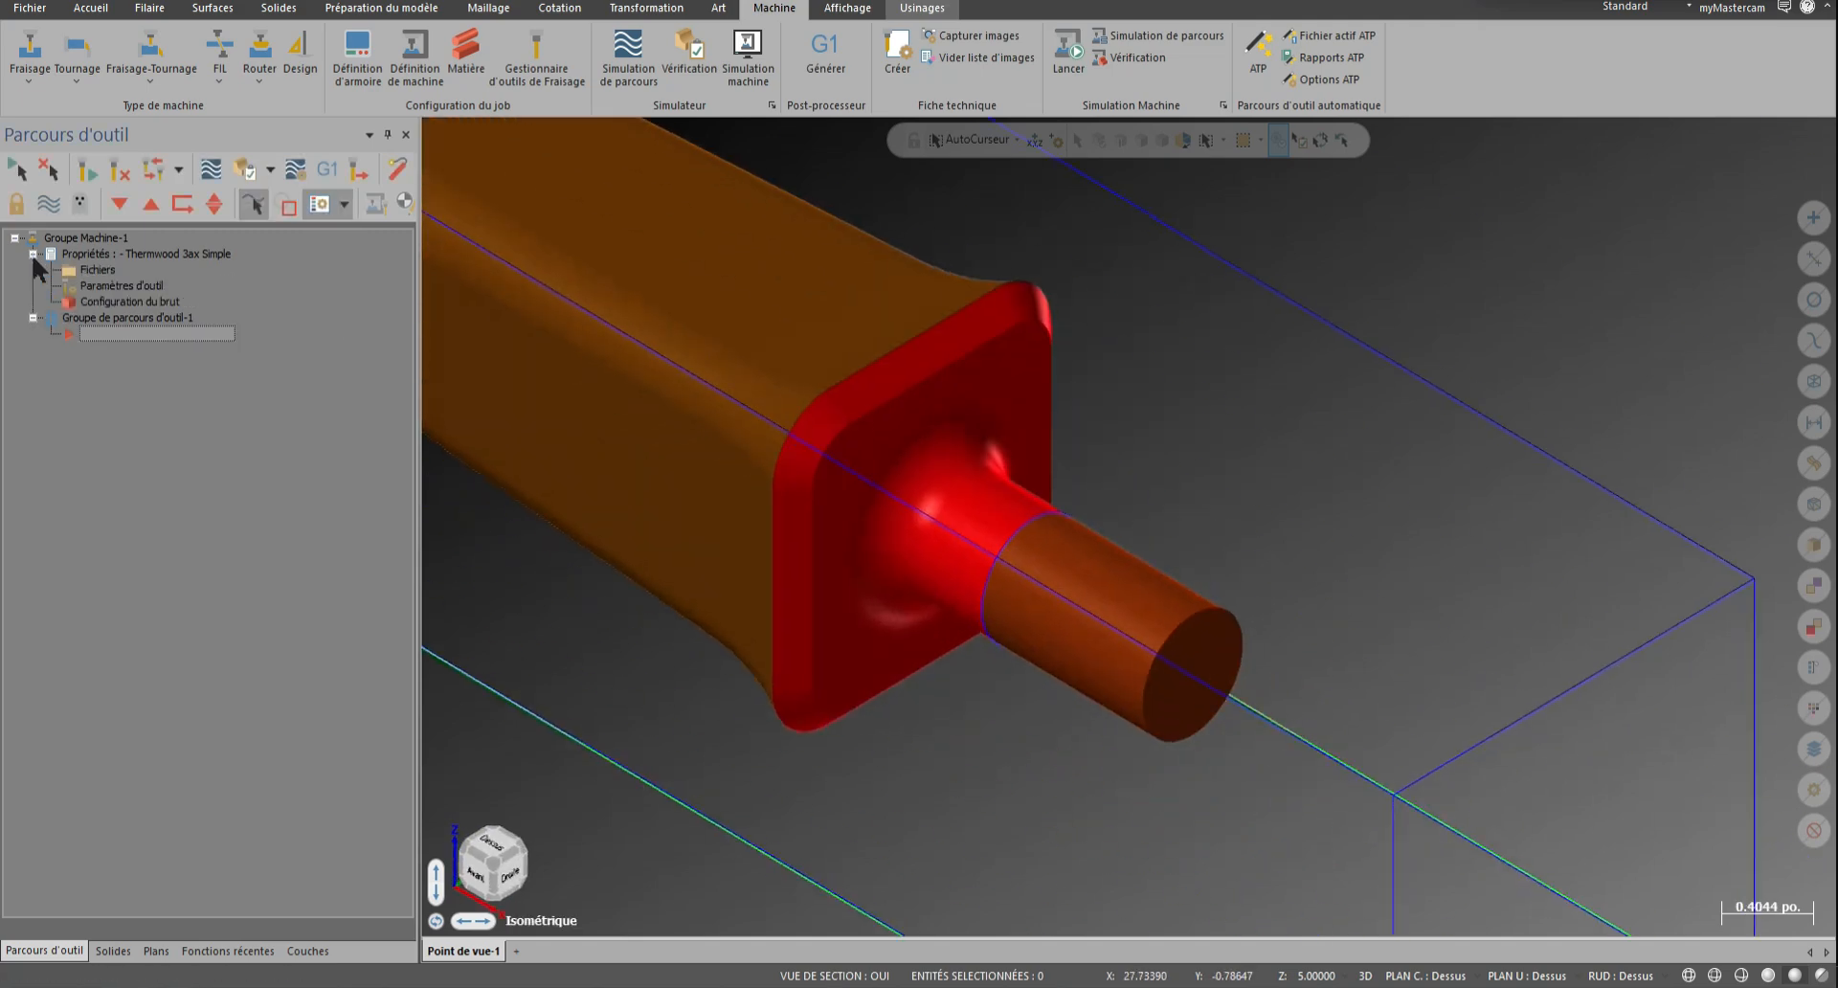
{"action": "left_click", "coordinate": [920, 9]}
{"action": "left_click", "coordinate": [774, 8]}
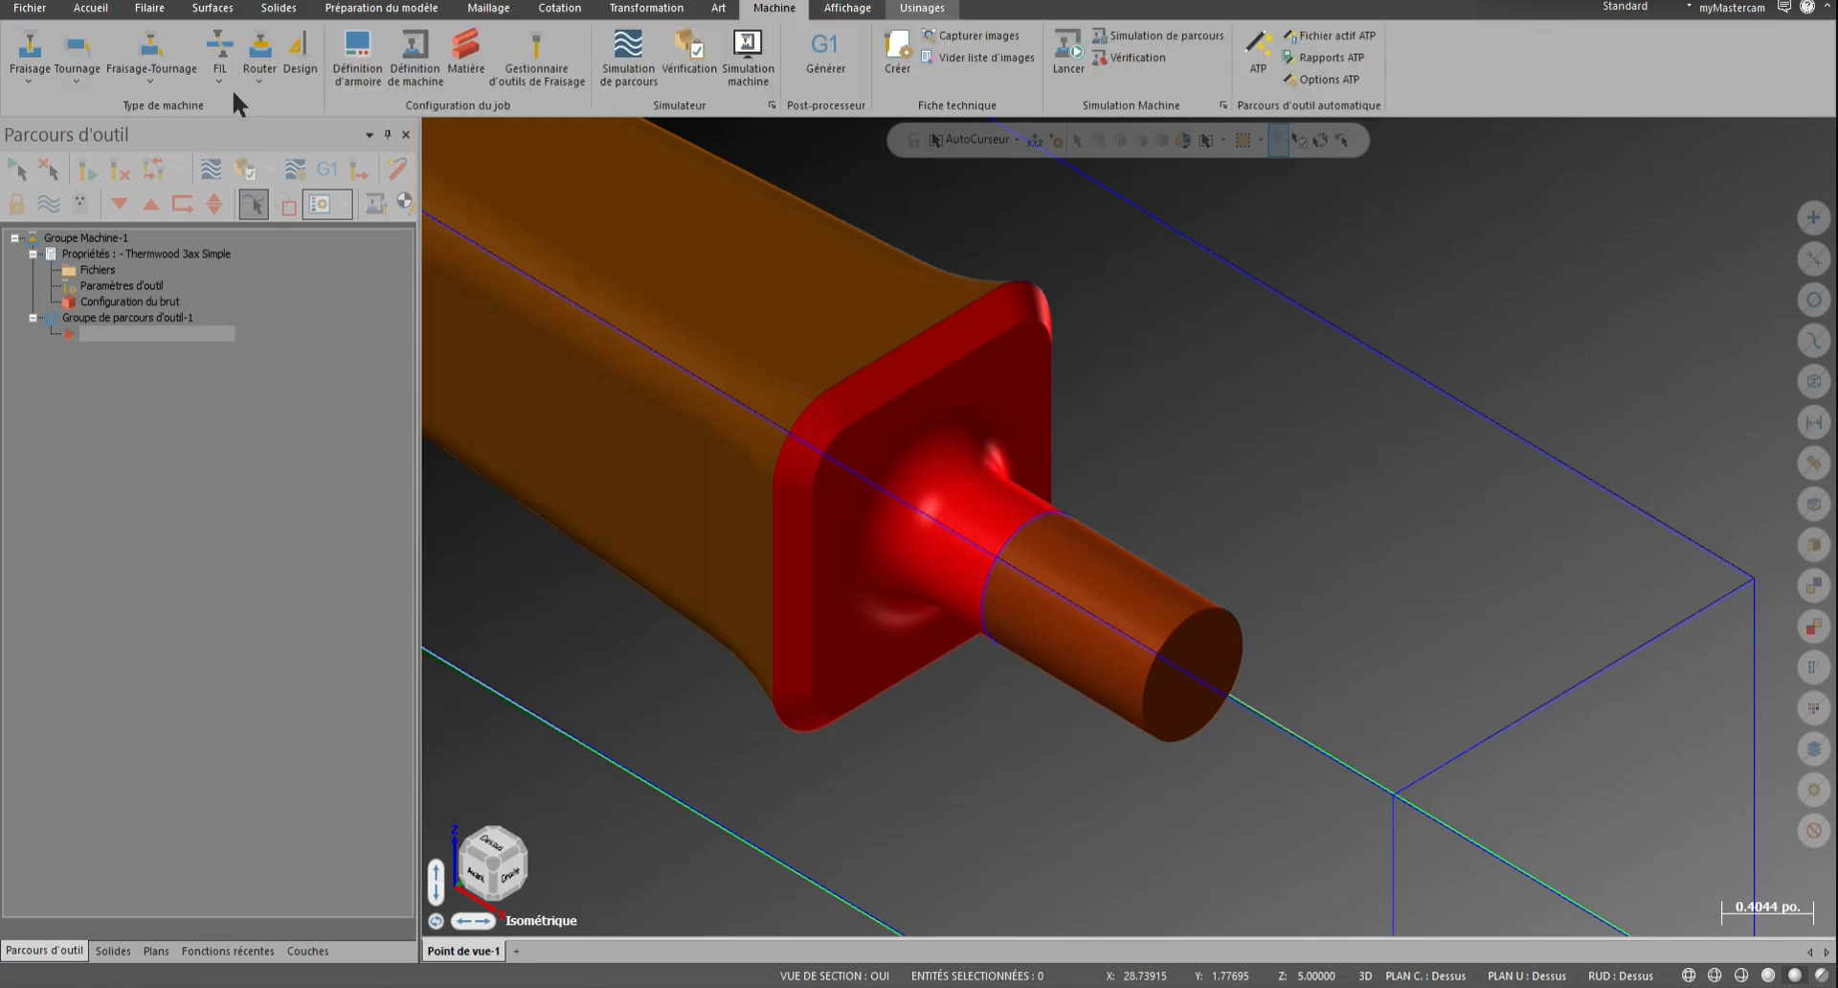
{"action": "left_click", "coordinate": [257, 69]}
{"action": "left_click", "coordinate": [347, 168]}
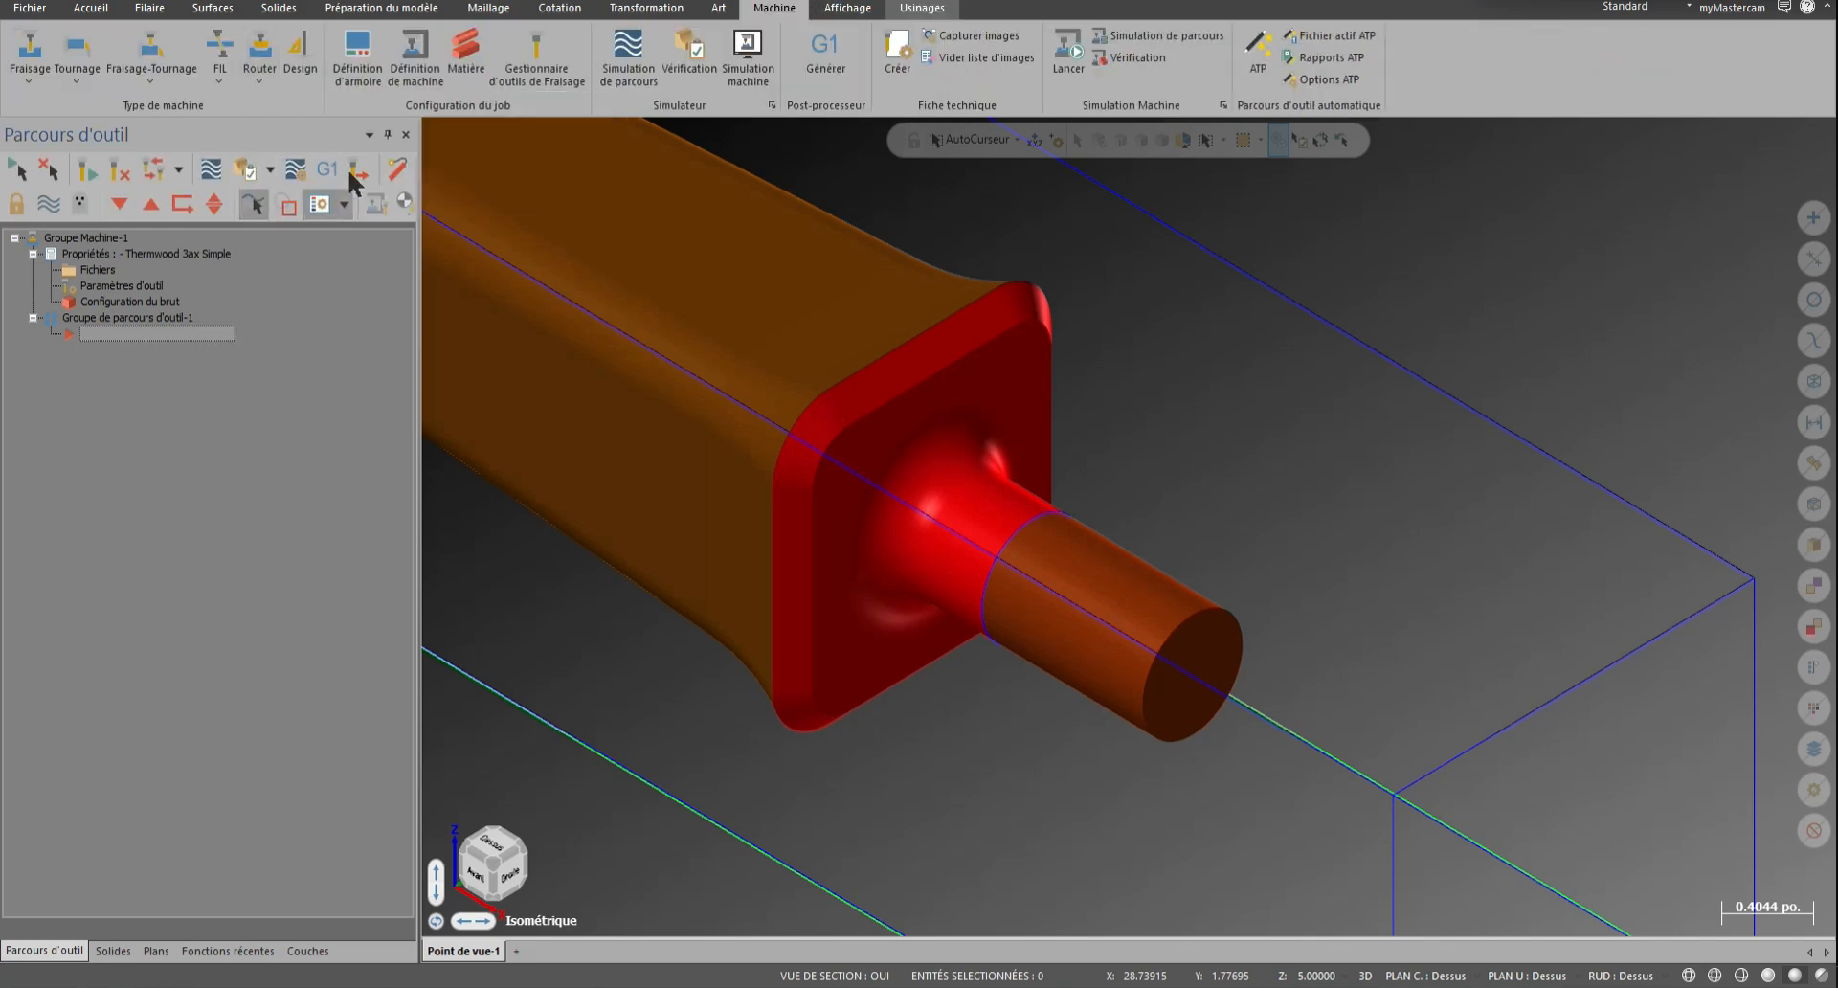
{"action": "left_click", "coordinate": [257, 69]}
{"action": "left_click", "coordinate": [326, 165]}
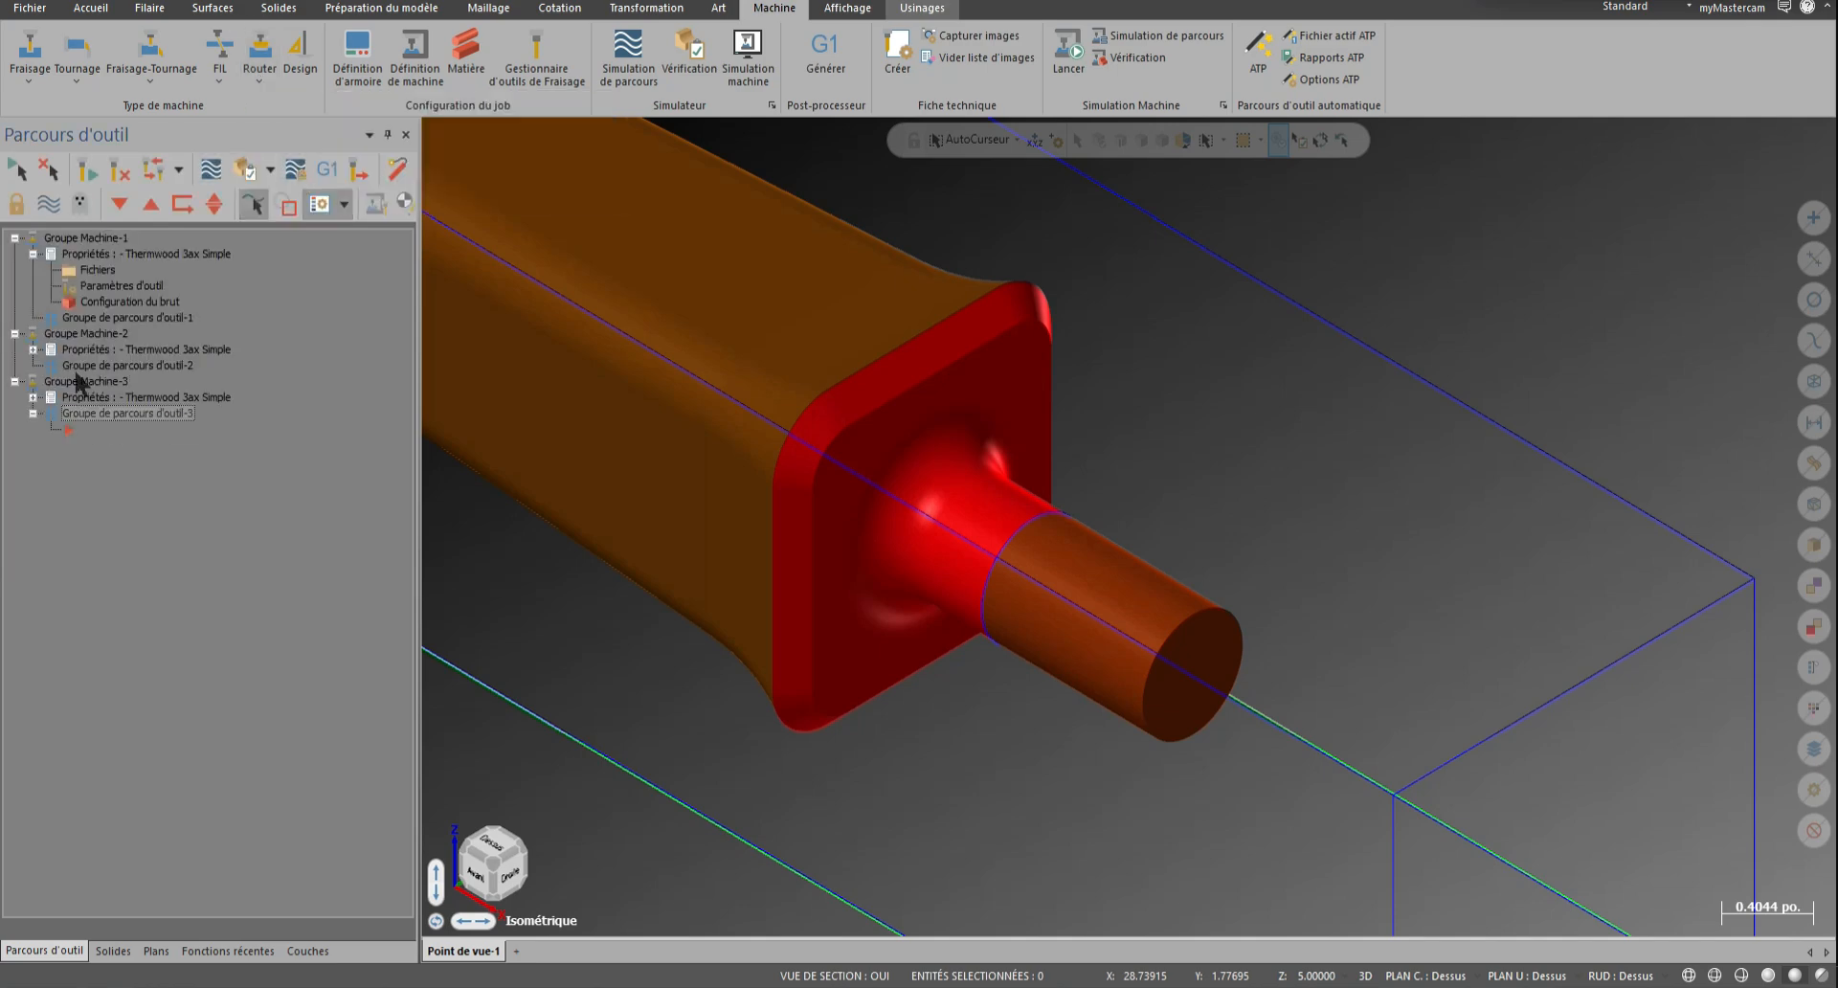
{"action": "left_click", "coordinate": [33, 397]}
{"action": "left_click", "coordinate": [33, 349]}
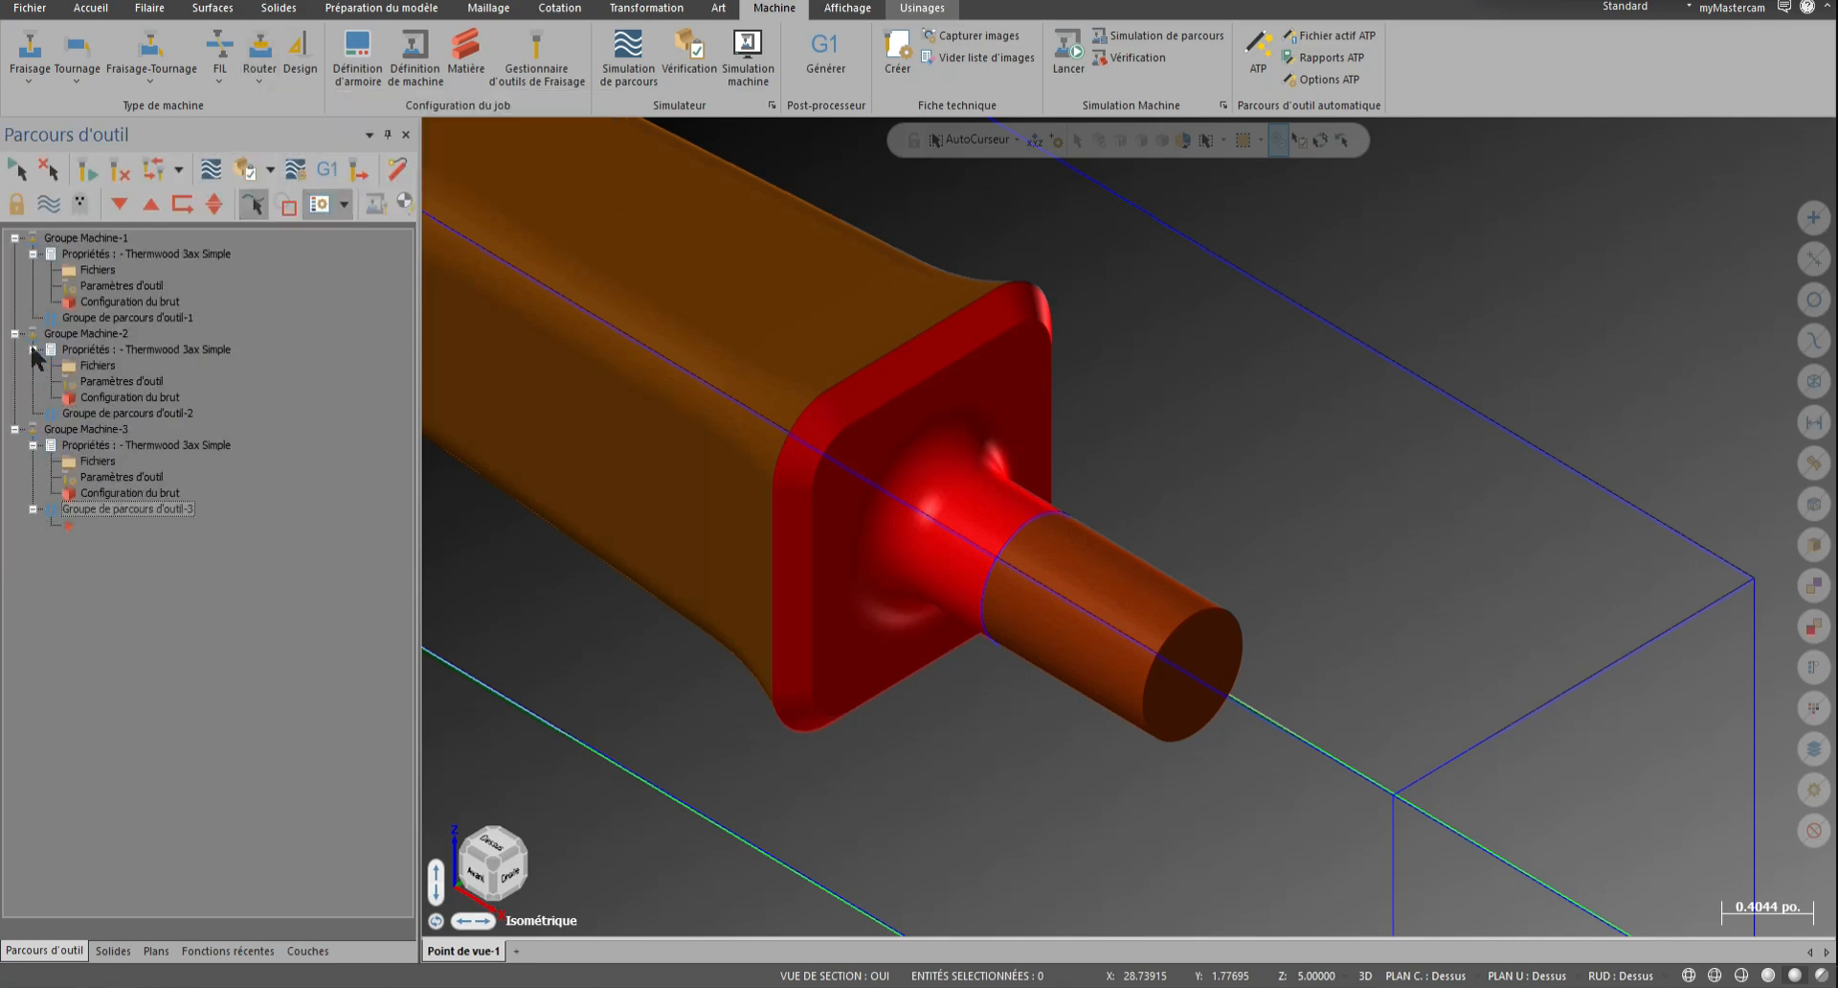
Rename the three machine groups, in order, as Gabarit, Recto and Verso
{"action": "left_click", "coordinate": [119, 239]}
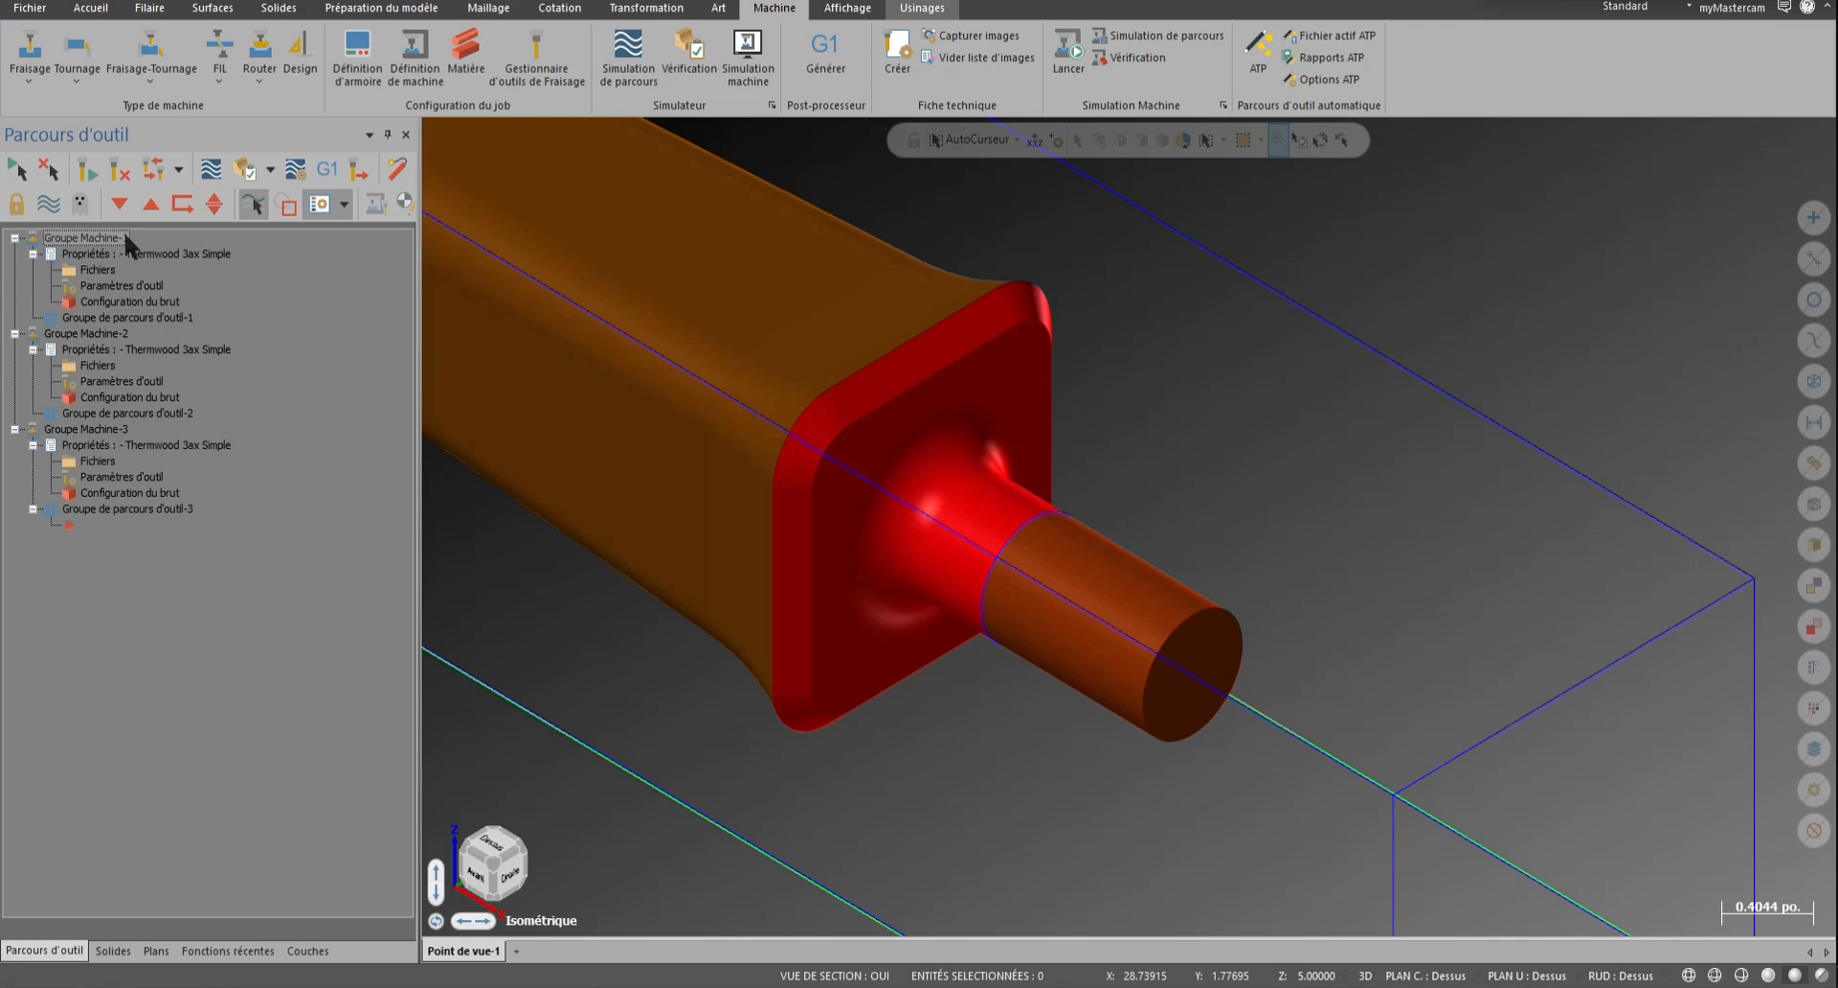
{"action": "left_click", "coordinate": [123, 232]}
{"action": "type", "text": "Gabarit"}
{"action": "left_click", "coordinate": [104, 335]}
{"action": "left_click", "coordinate": [106, 332]}
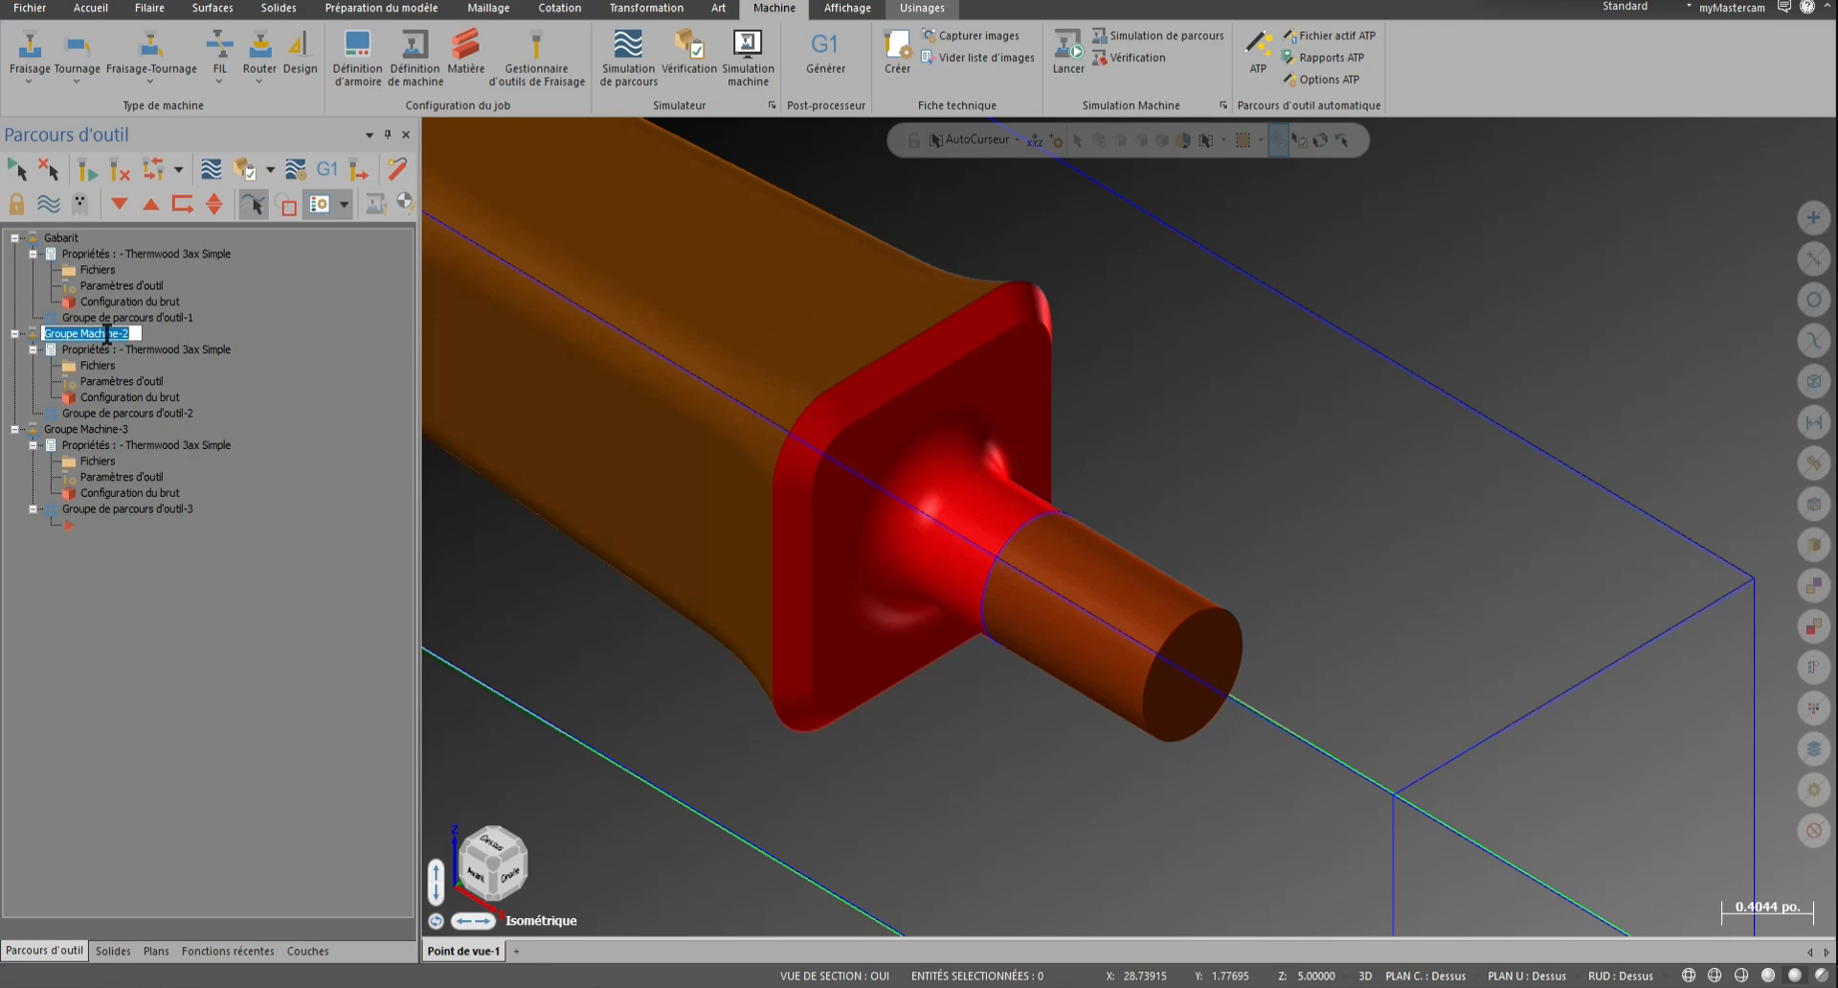
{"action": "type", "text": "Recto"}
{"action": "left_click", "coordinate": [72, 427]}
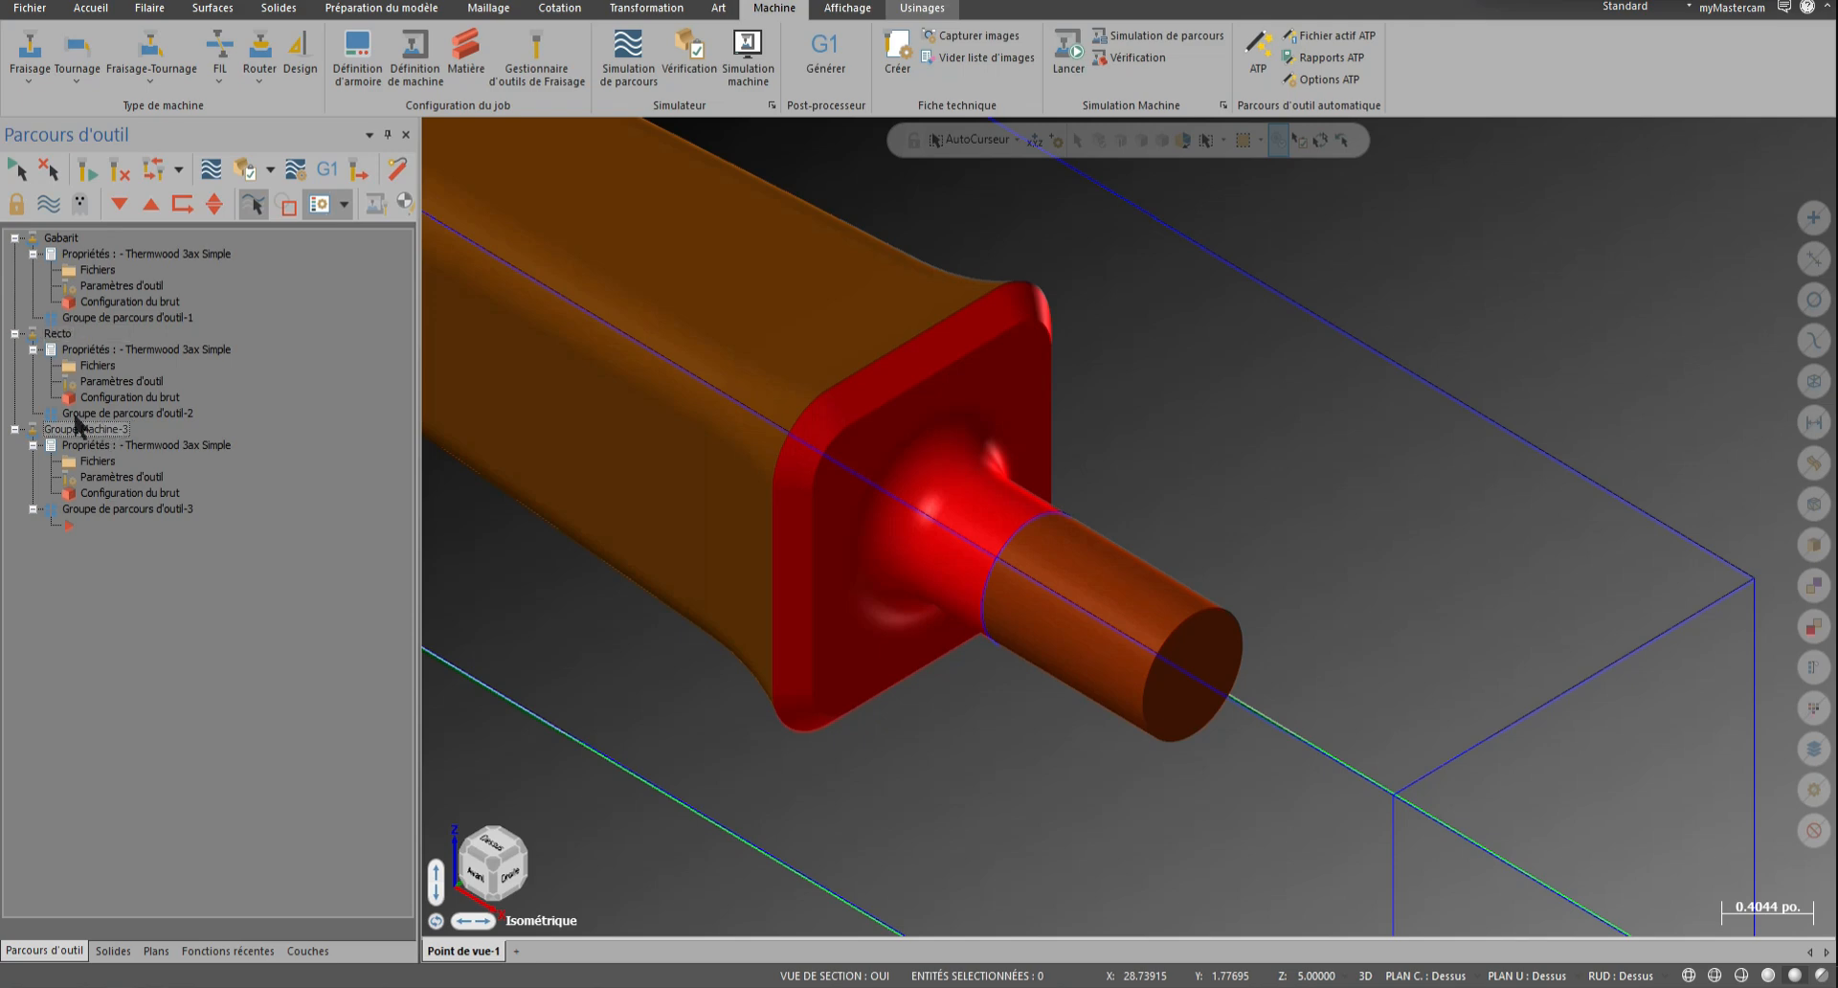
{"action": "left_click", "coordinate": [67, 429]}
{"action": "type", "text": "Verso"}
{"action": "key", "text": "Return"}
Define rectangular stock for the Gabarit group from two opposite corners of the large outer rectangle, 48 by 16 inches
{"action": "left_click", "coordinate": [101, 310]}
{"action": "left_click", "coordinate": [102, 302]}
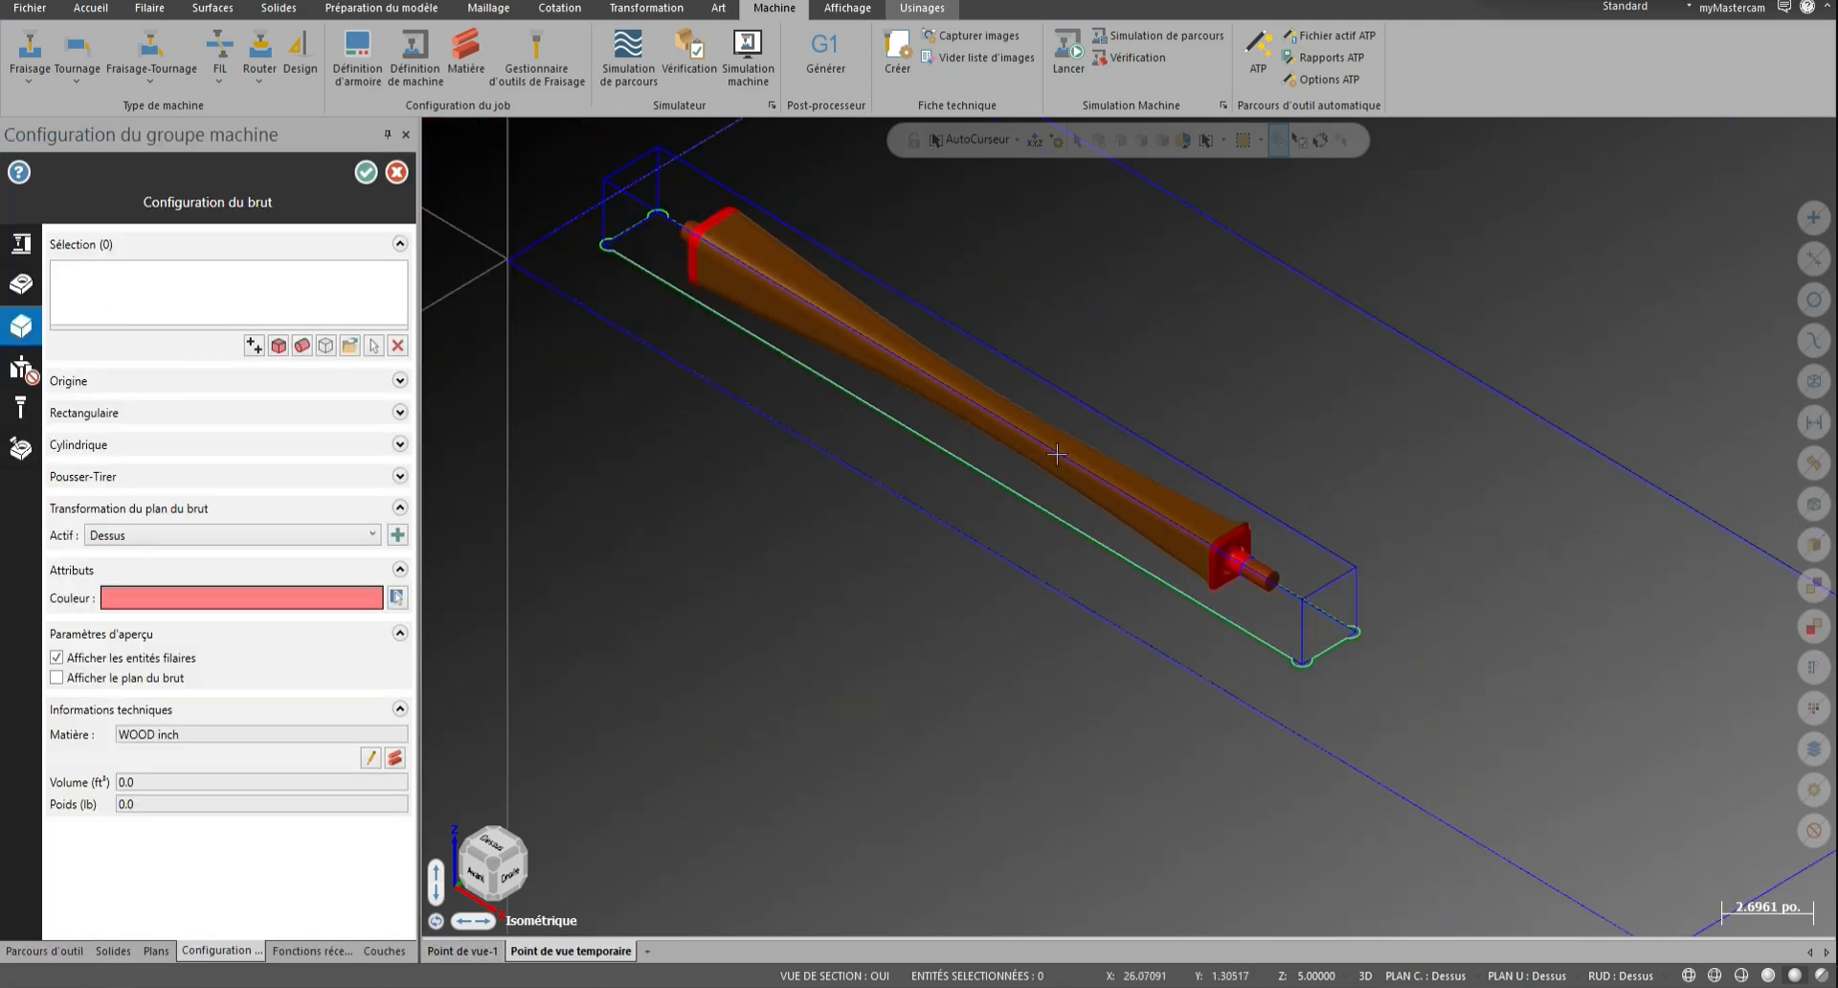
{"action": "left_click", "coordinate": [254, 345]}
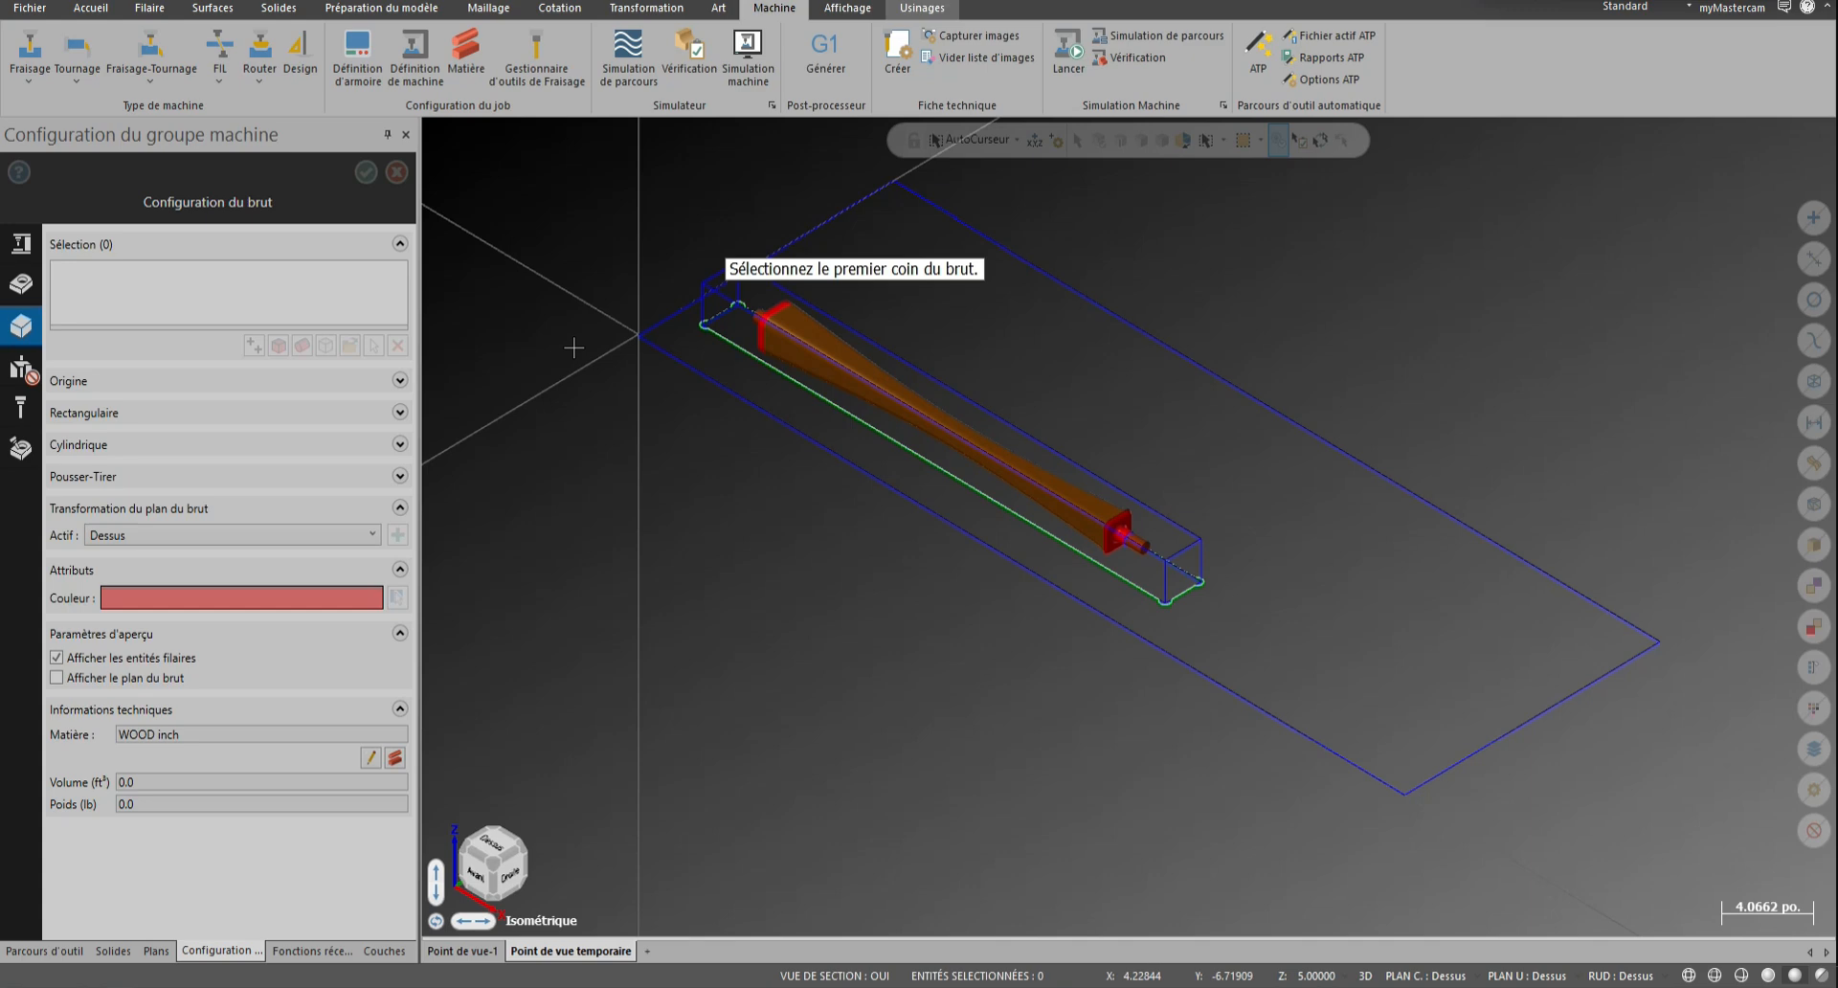
{"action": "left_click", "coordinate": [637, 334]}
{"action": "left_click", "coordinate": [1641, 633]}
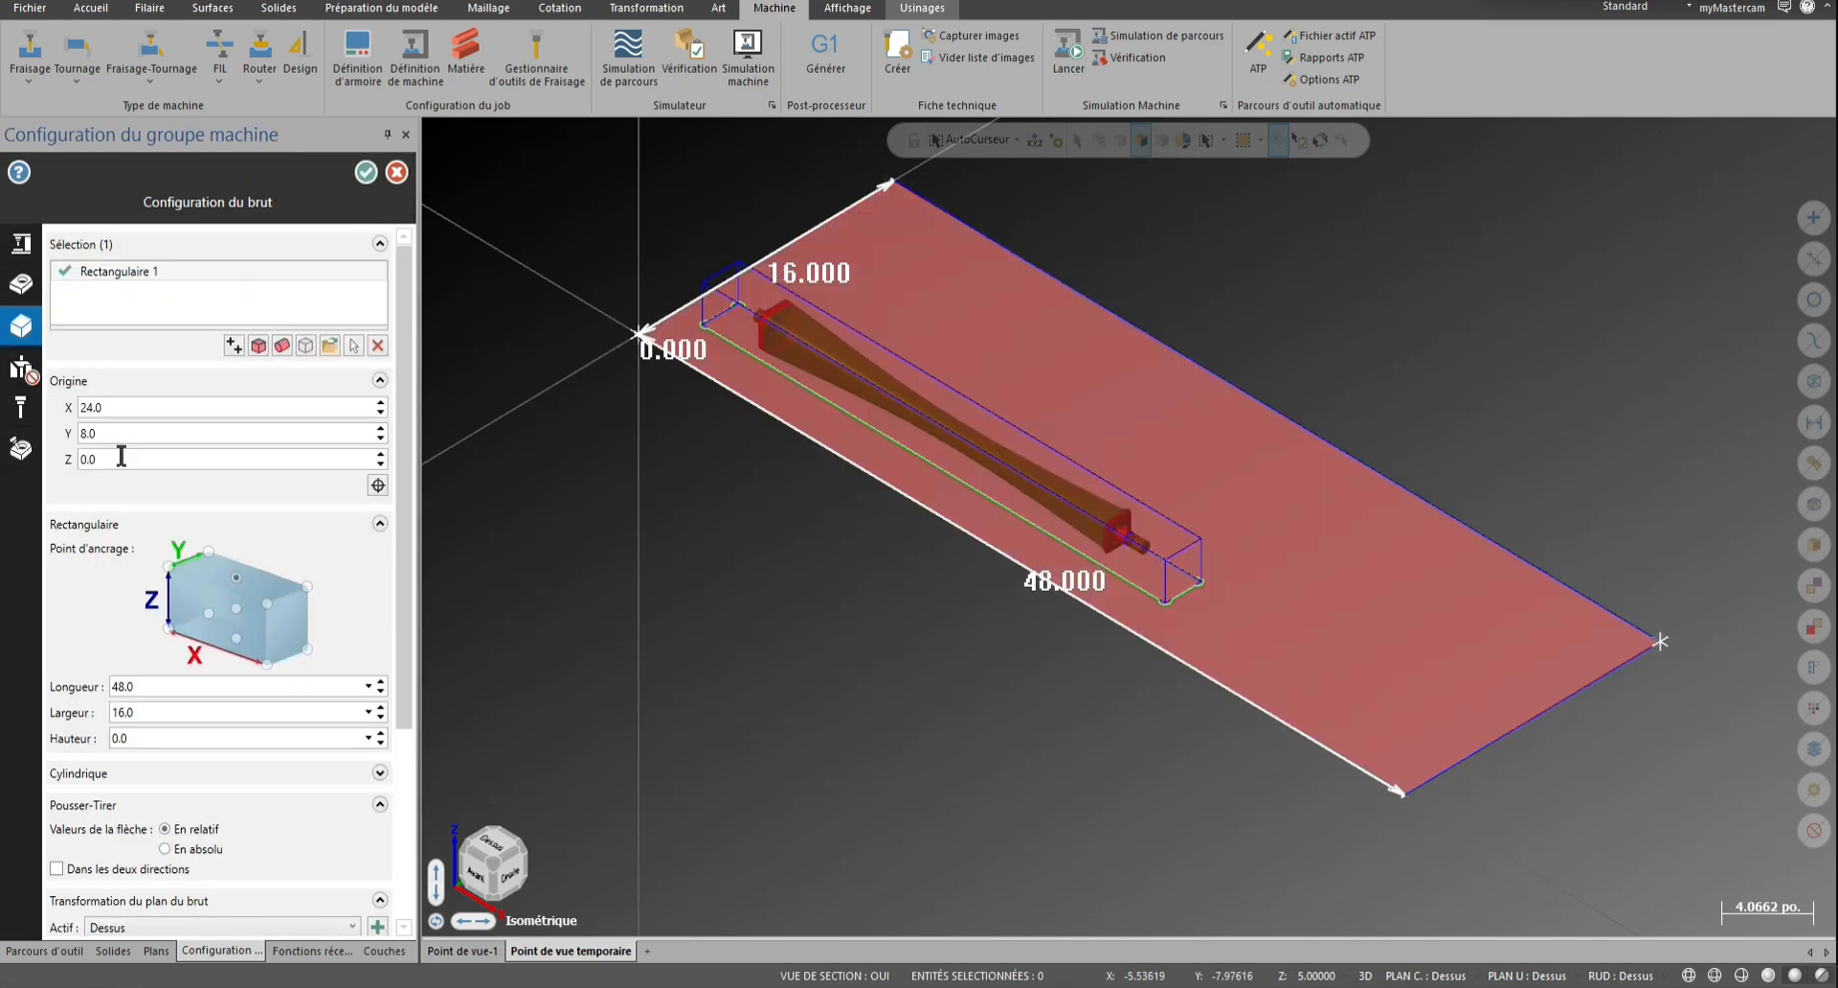
Set the Gabarit stock's origin Z to 0.625 and its height to 0.625
{"action": "type", "text": "0"}
{"action": "left_click", "coordinate": [144, 738]}
{"action": "type", "text": "0"}
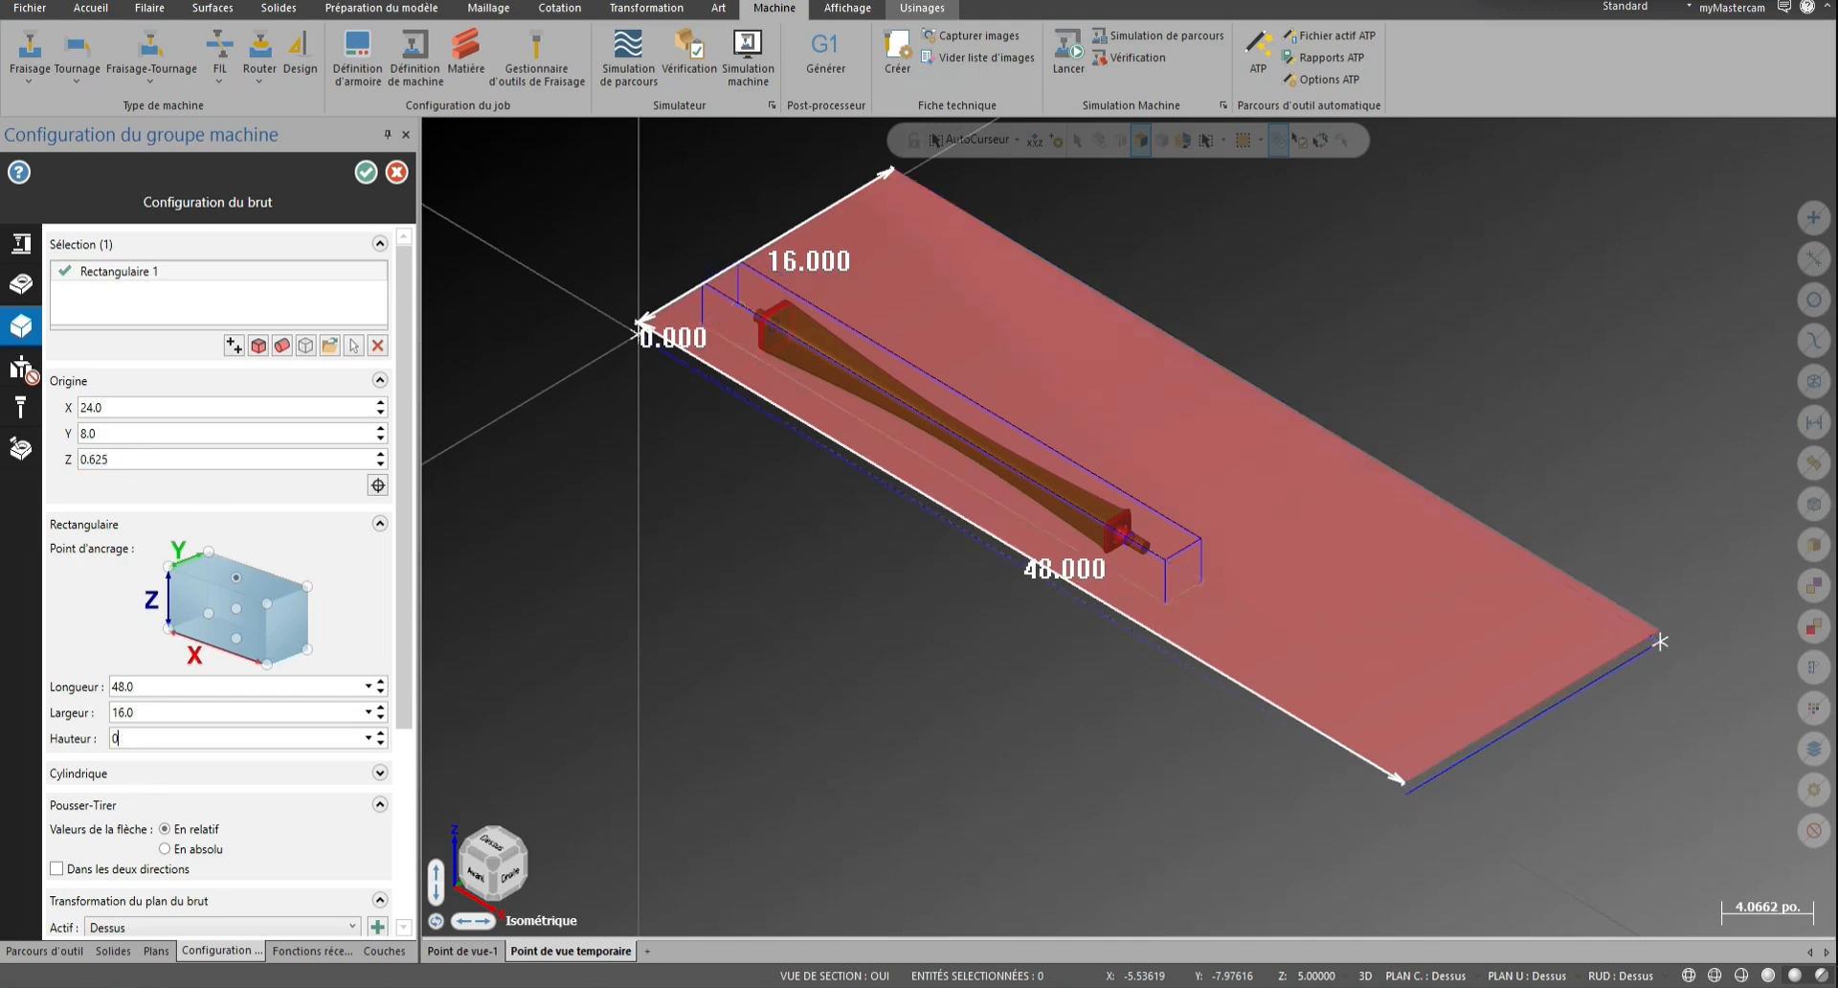
{"action": "type", "text": ".625"}
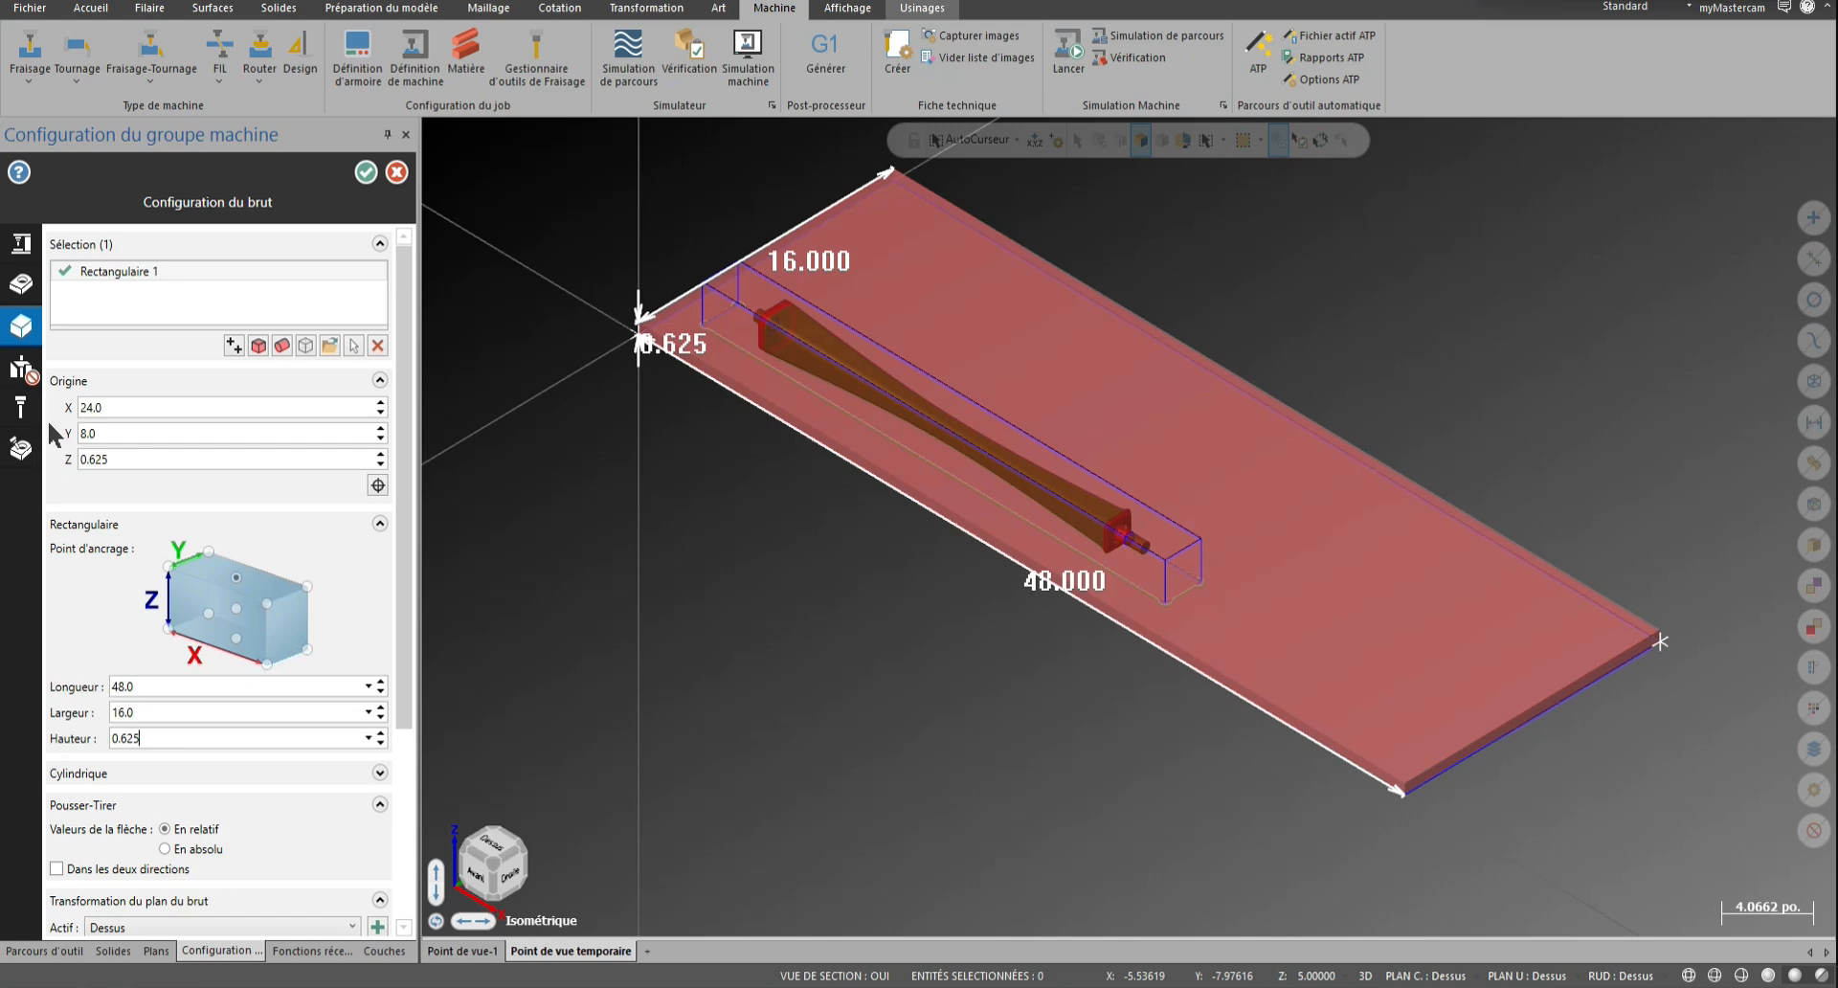
Choose a tool library file in the Gabarit group's machine settings and accept the group configuration
{"action": "left_click", "coordinate": [22, 412]}
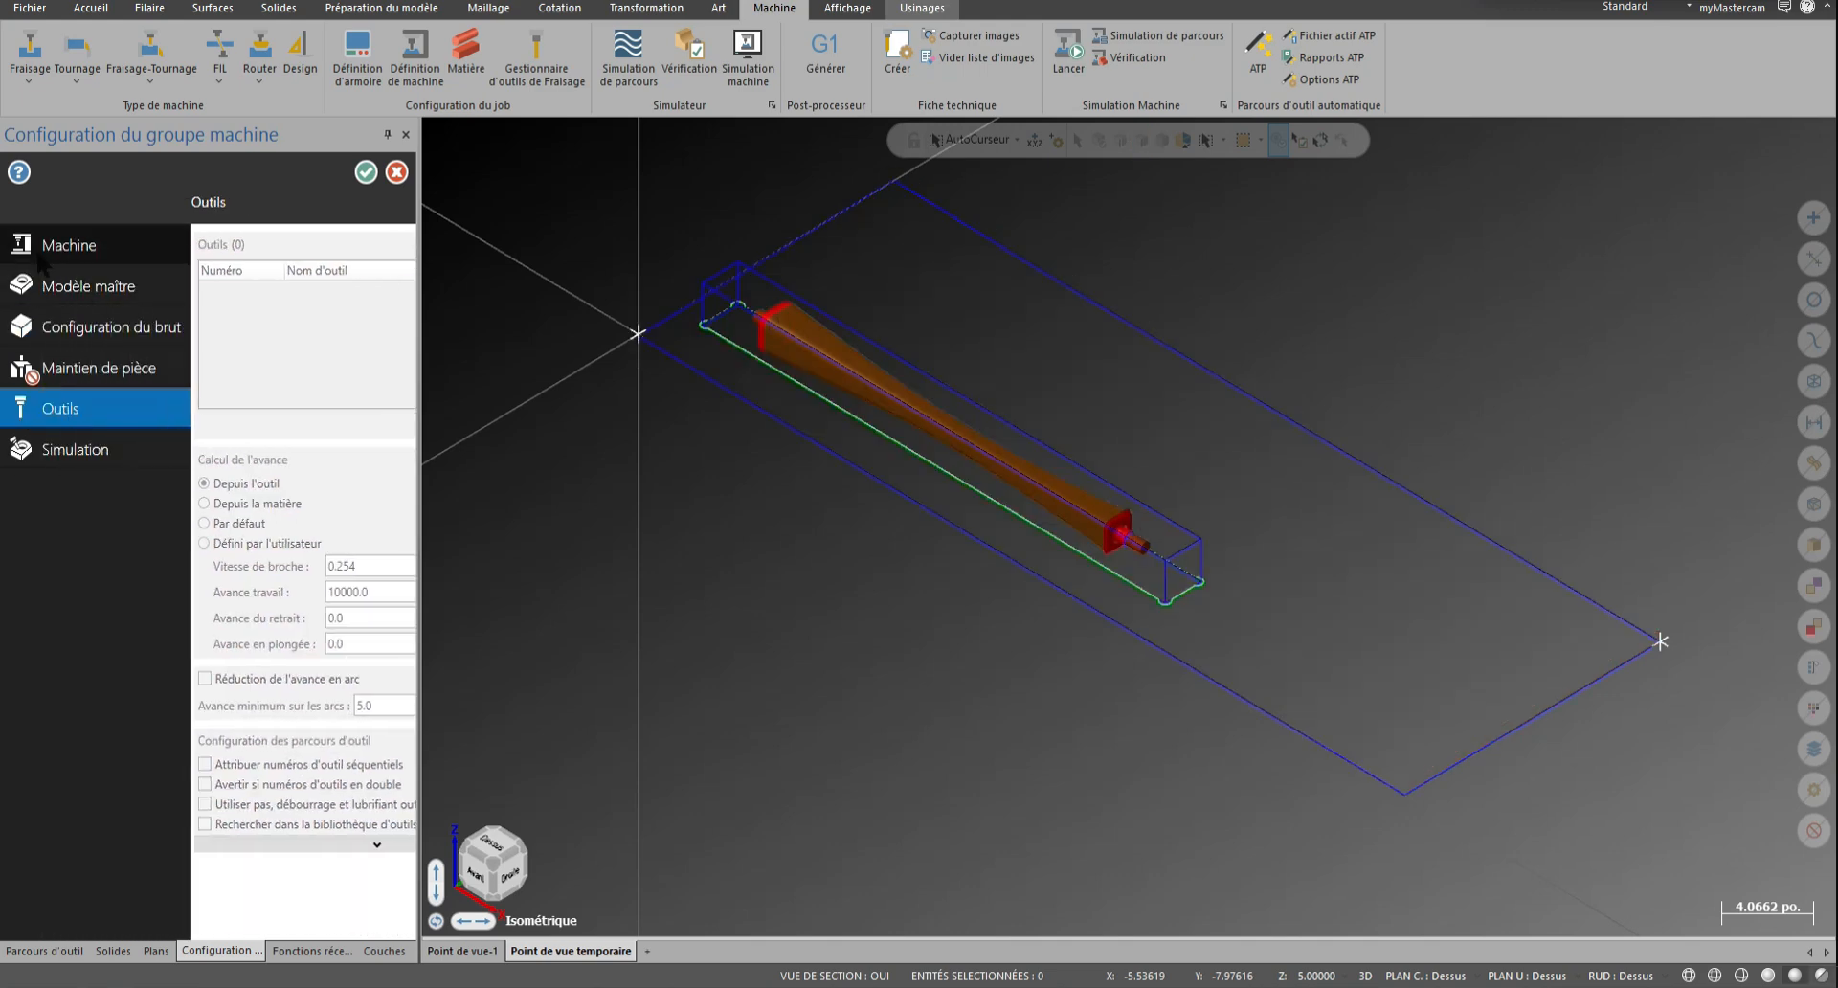
{"action": "left_click", "coordinate": [41, 262]}
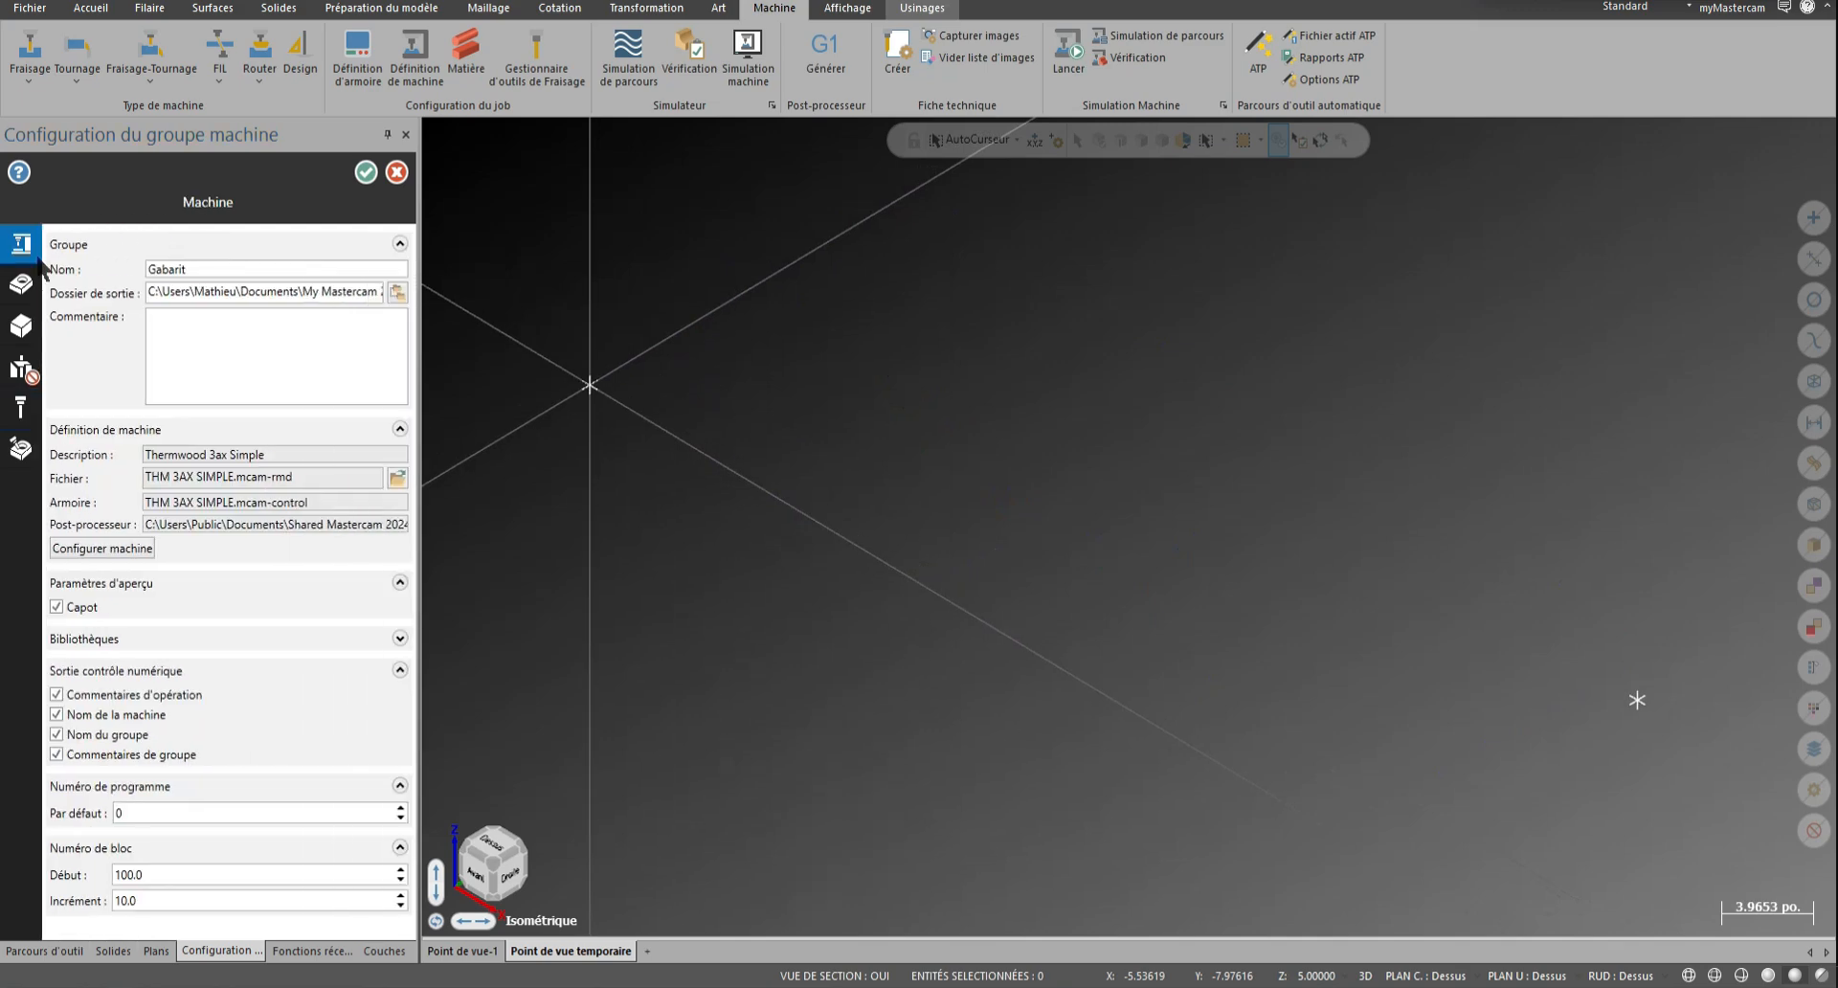
{"action": "left_click", "coordinate": [399, 638]}
{"action": "left_click", "coordinate": [354, 689]}
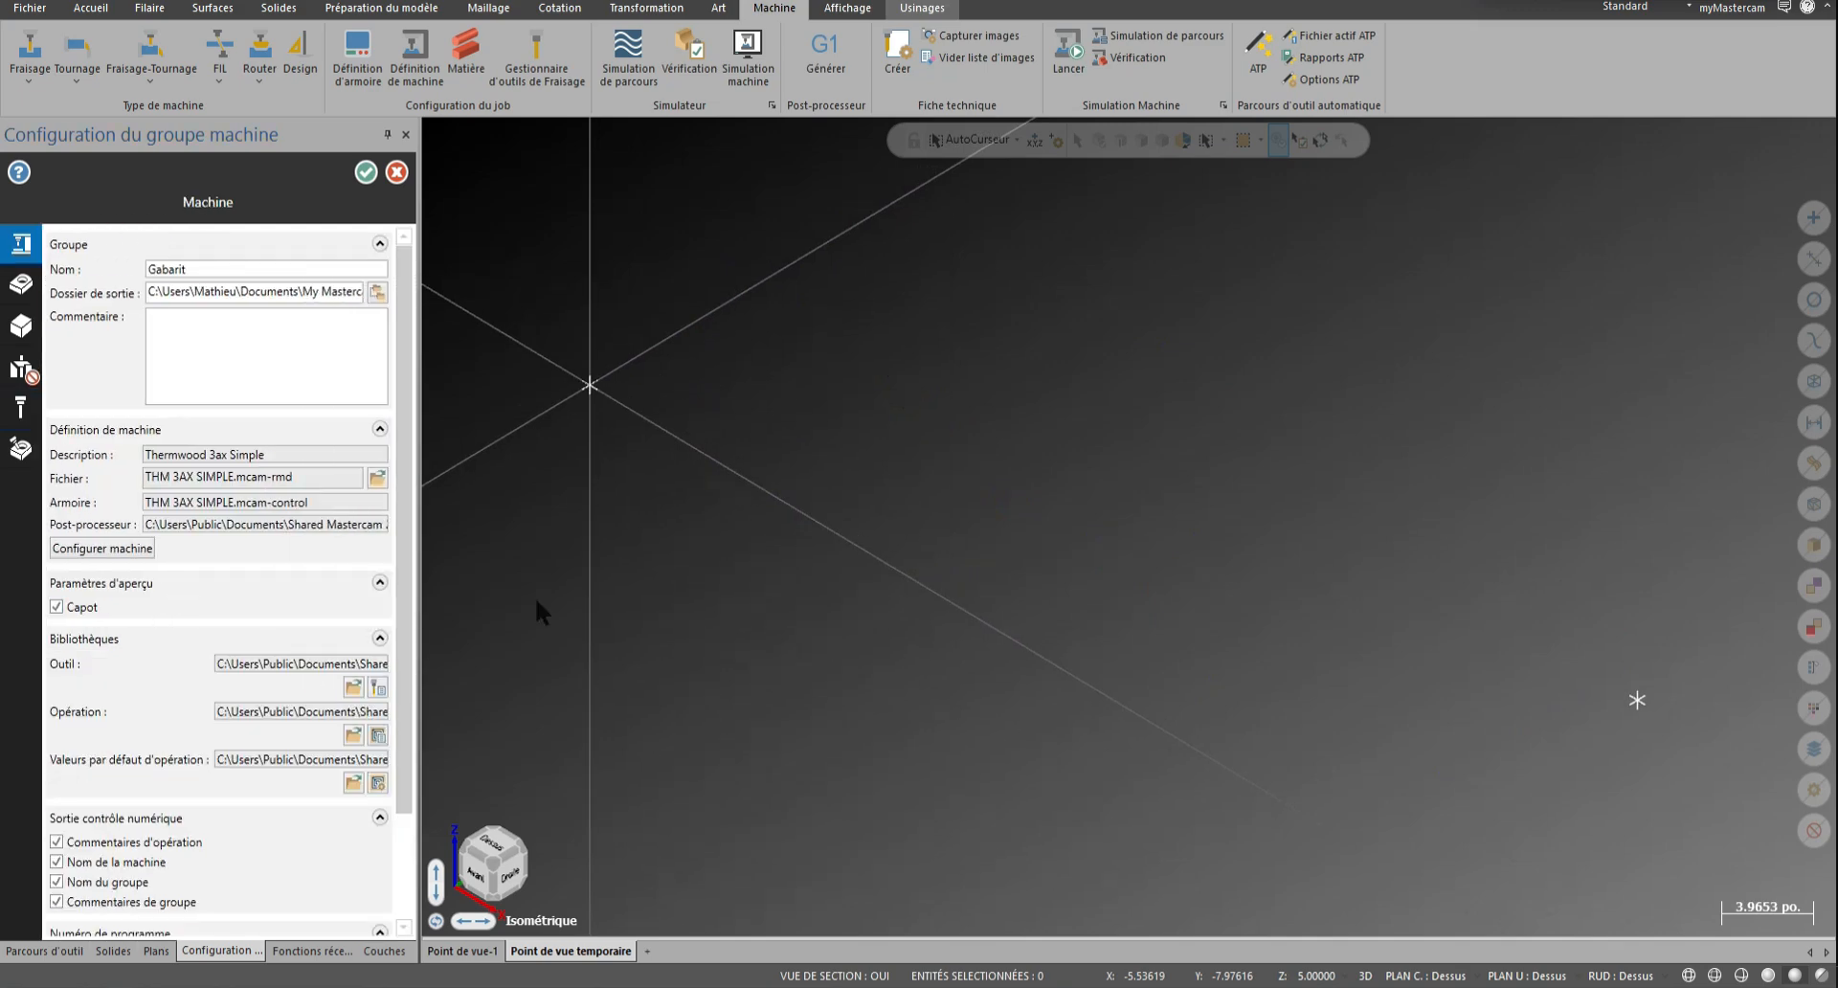
{"action": "double_click", "coordinate": [1239, 387]}
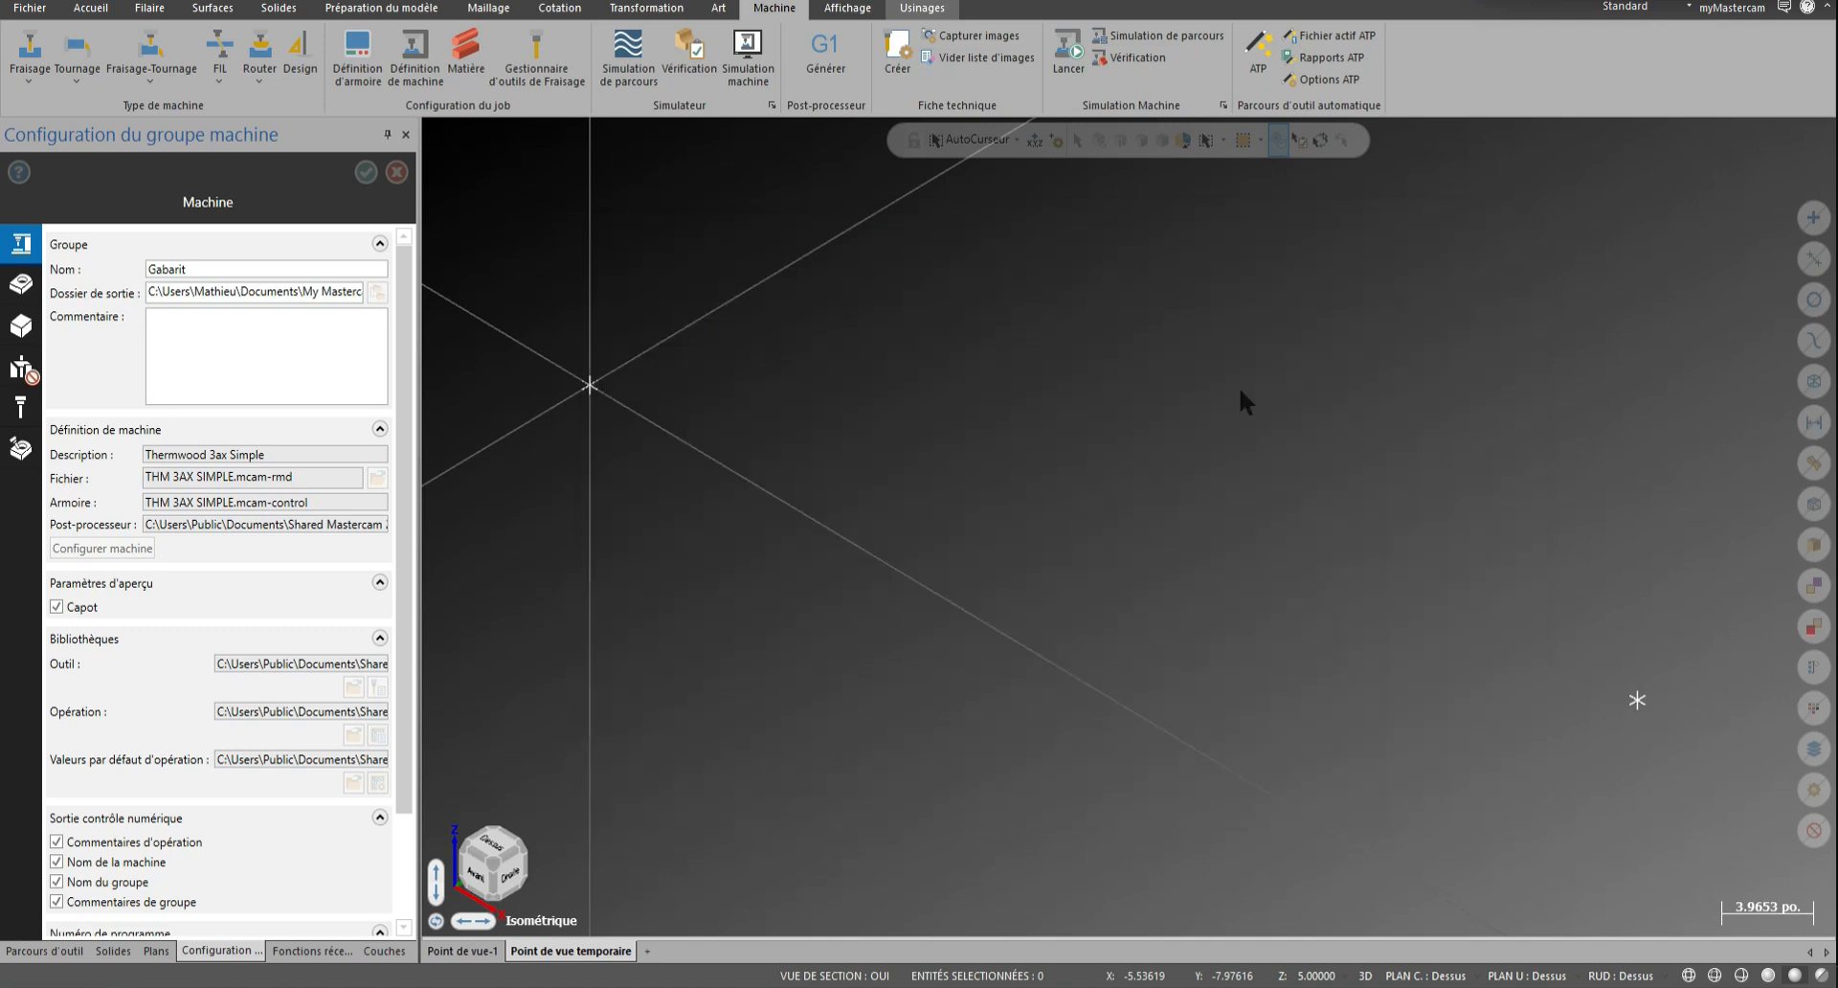
{"action": "left_click", "coordinate": [365, 173]}
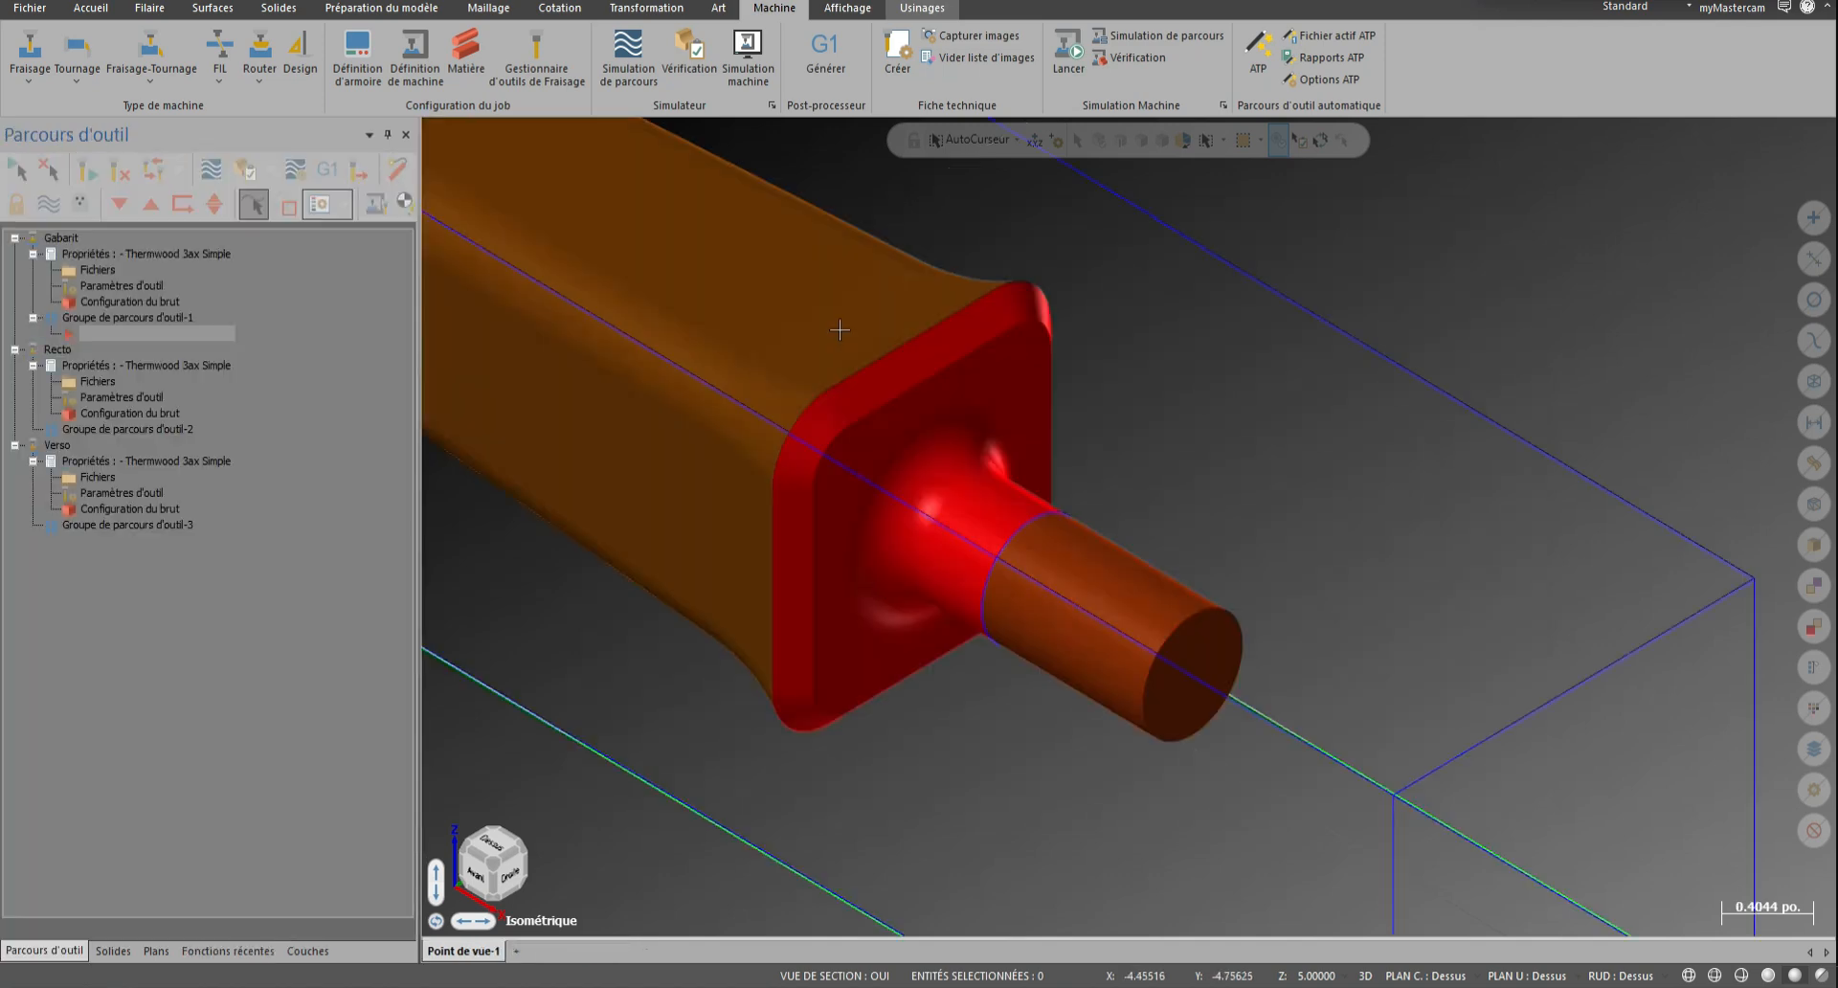
Create a 2D pocket toolpath in the Gabarit group on the closed chain with rounded corner reliefs, accepting the proposed NC file name
{"action": "scroll", "coordinate": [1166, 442], "scroll_direction": "down", "scroll_amount": 5}
{"action": "scroll", "coordinate": [1213, 466], "scroll_direction": "down", "scroll_amount": 2}
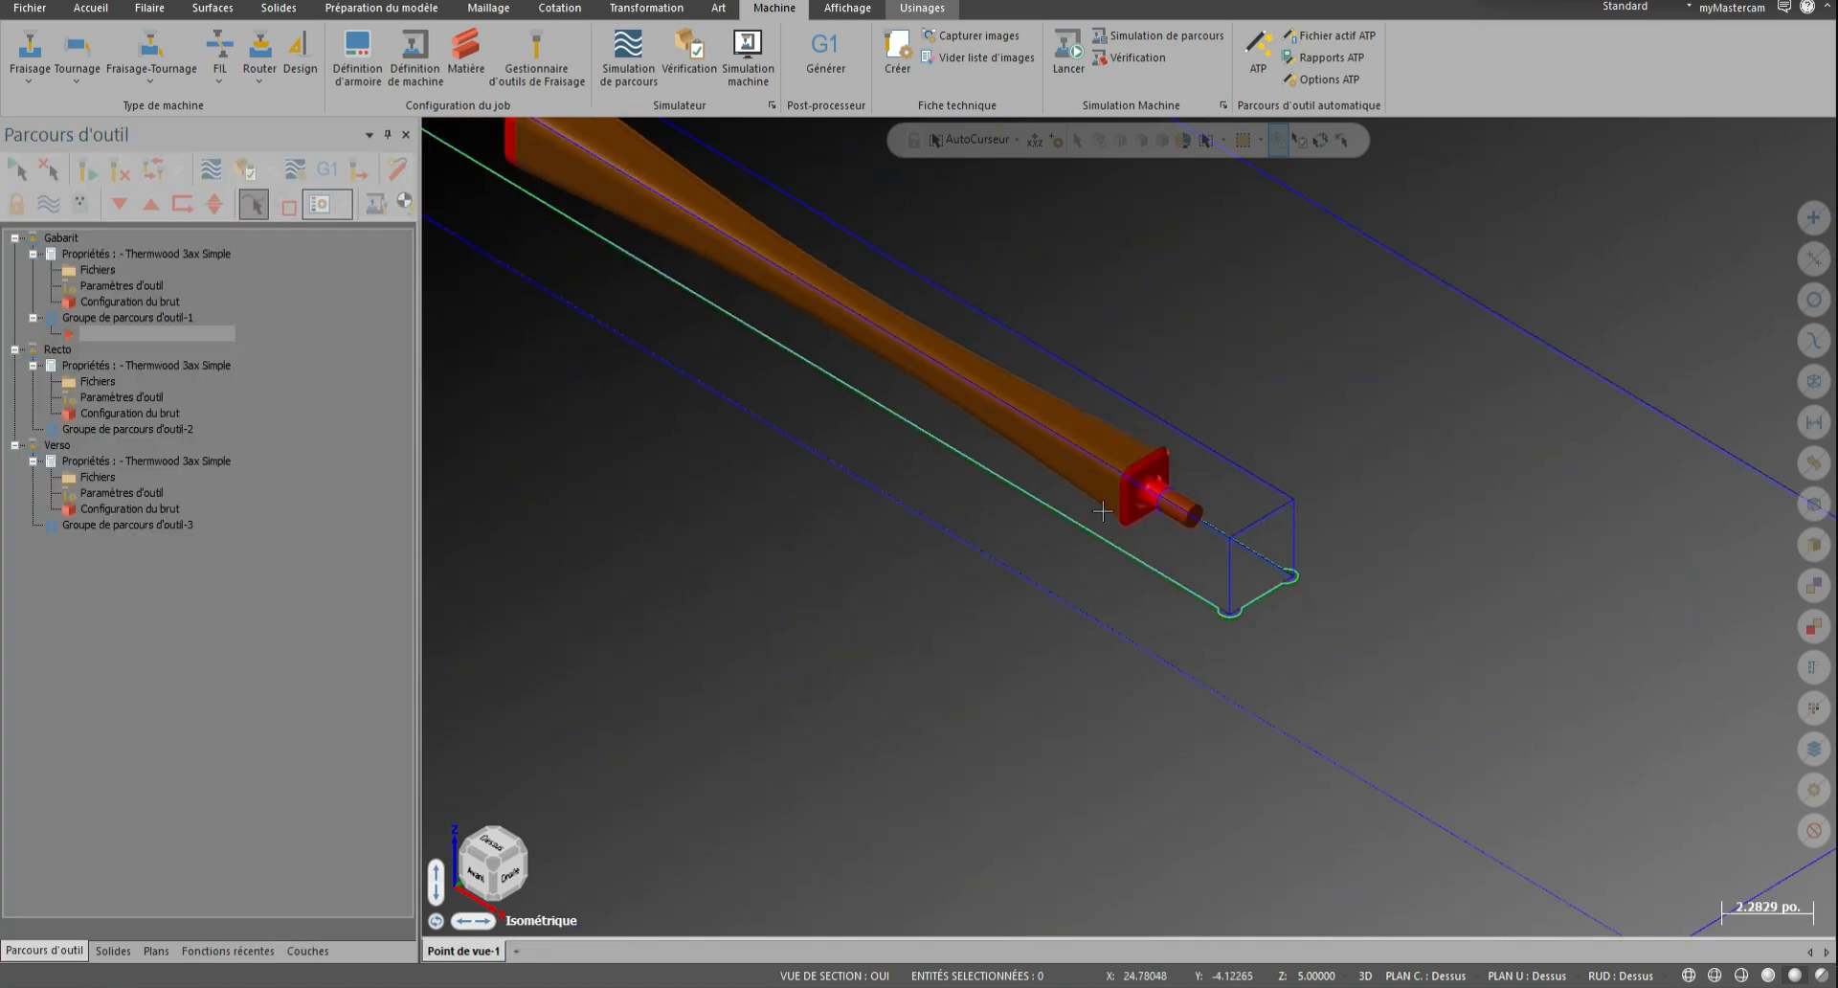
{"action": "left_click", "coordinate": [922, 10]}
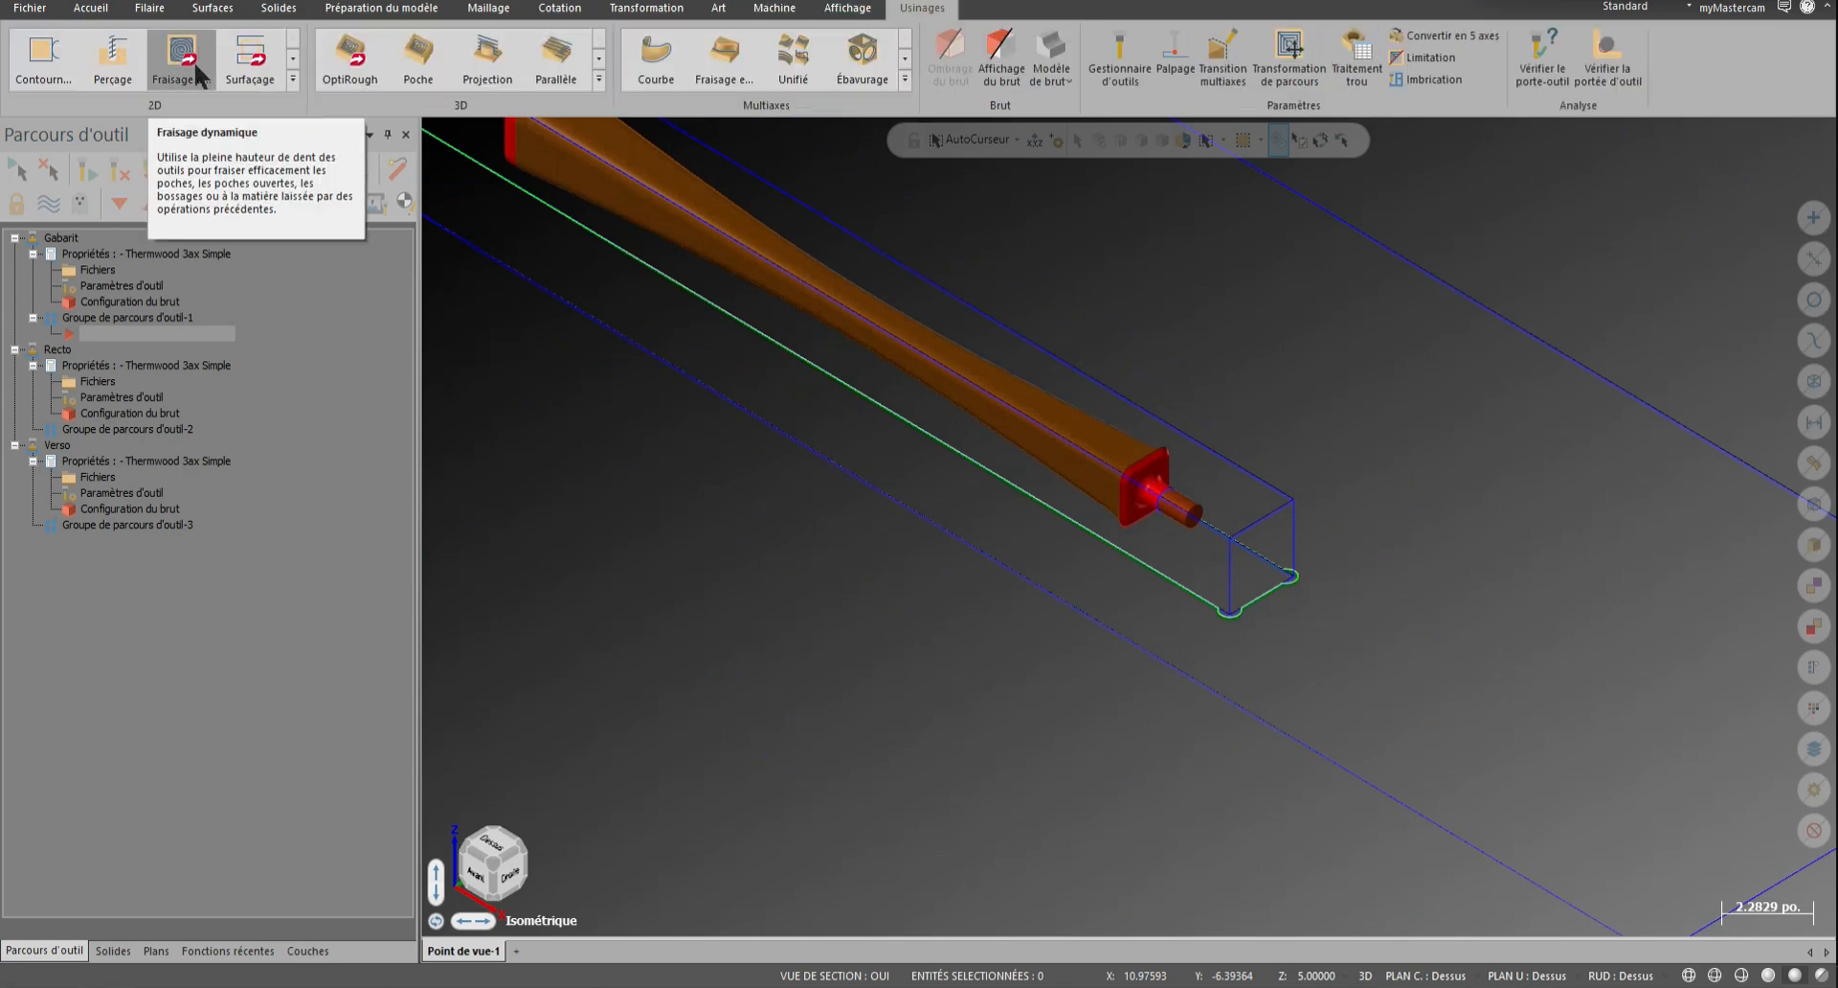
{"action": "scroll", "coordinate": [153, 75], "scroll_direction": "down", "scroll_amount": 1}
{"action": "left_click", "coordinate": [140, 72]}
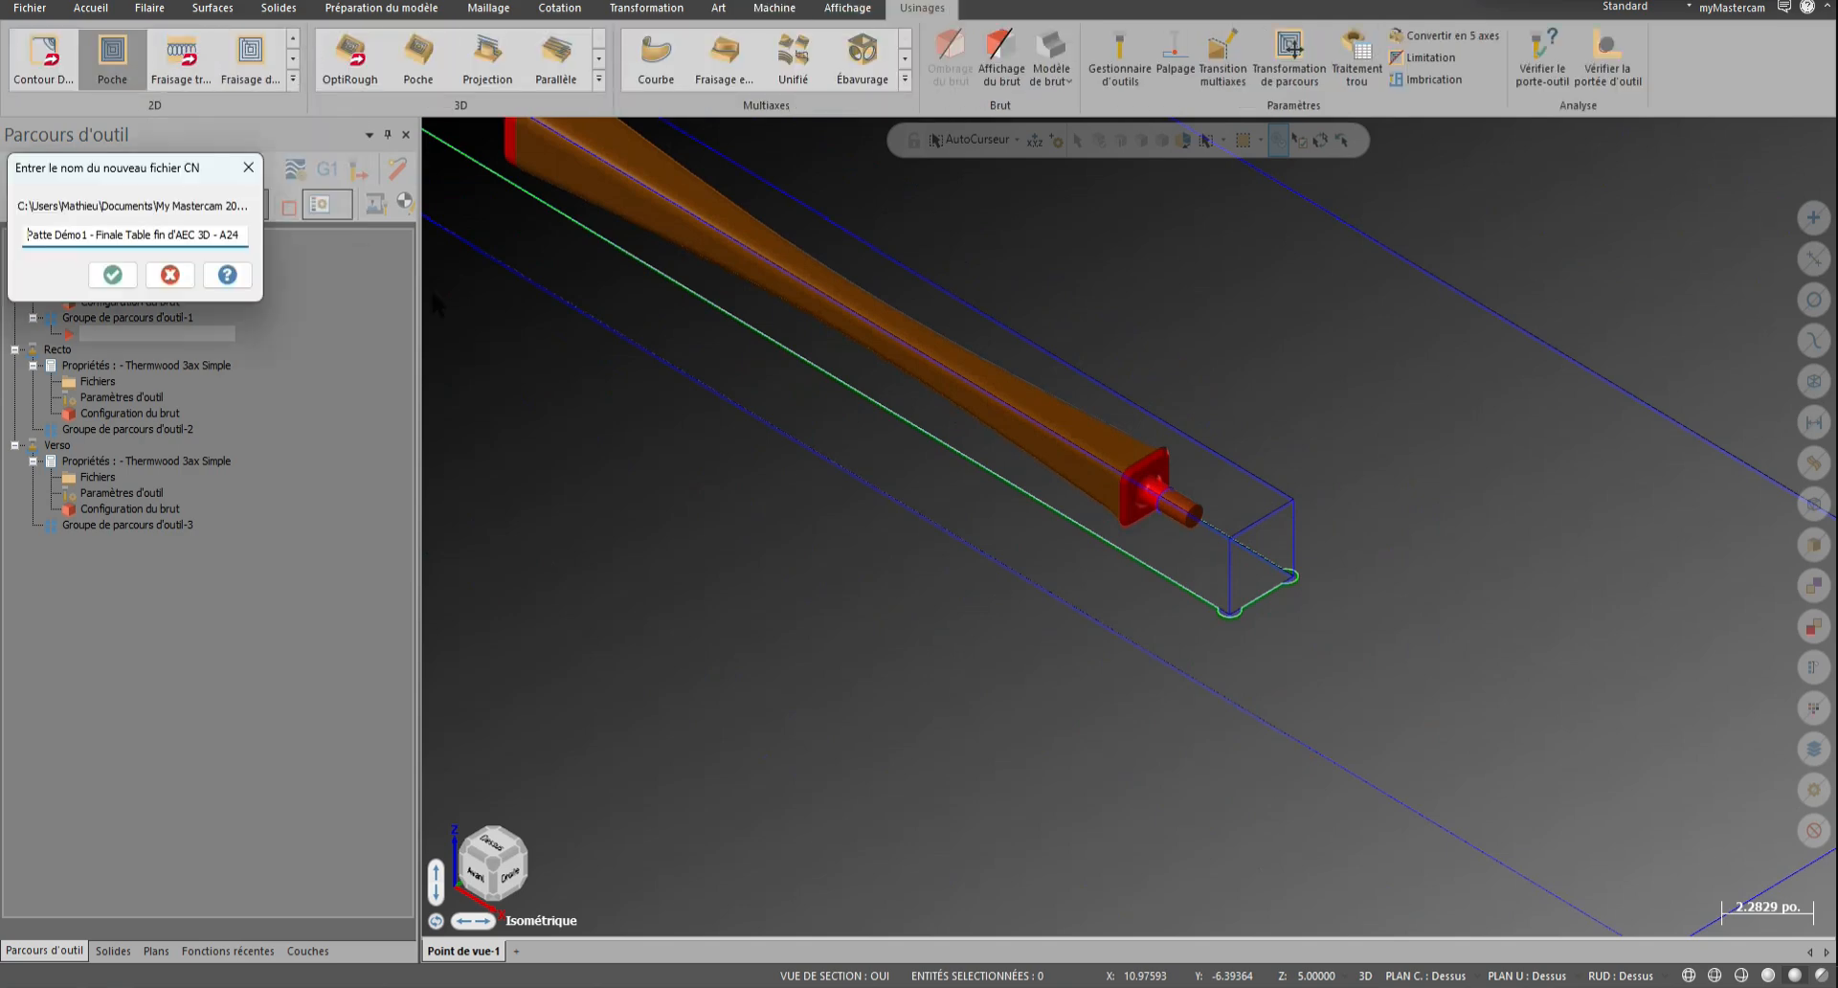
{"action": "key", "text": "Return"}
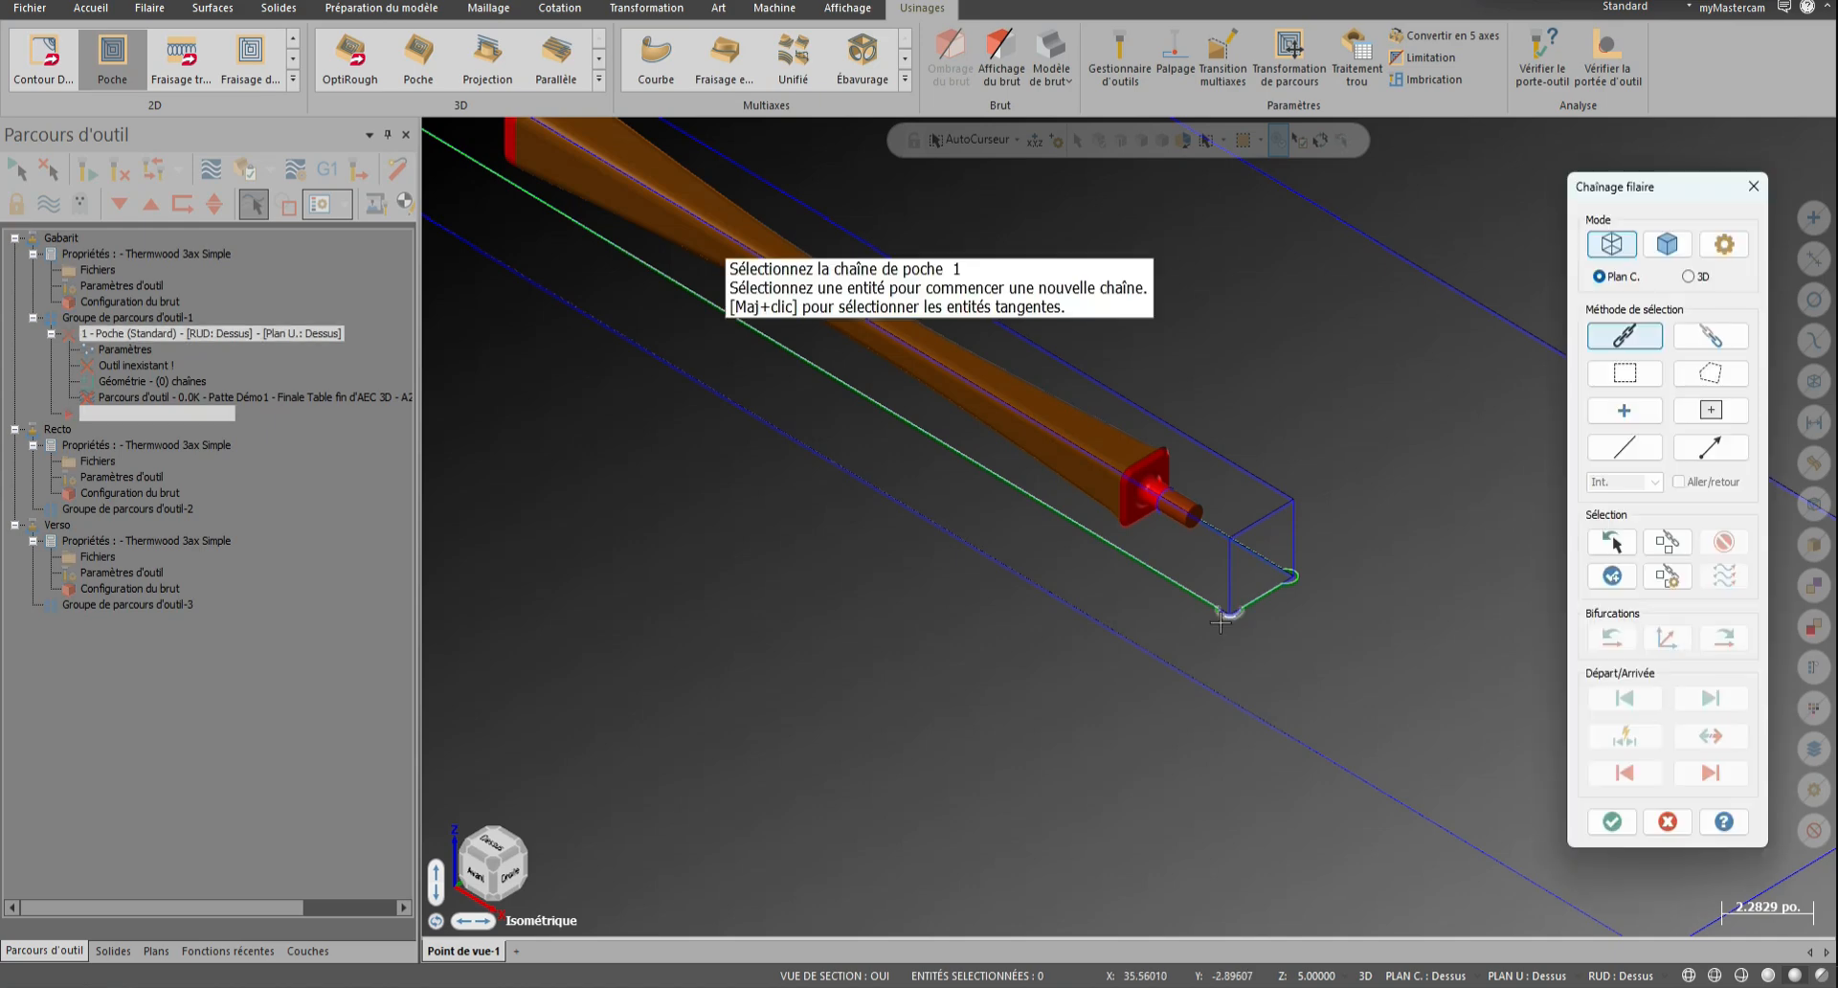
{"action": "left_click", "coordinate": [1231, 620]}
{"action": "key", "text": "Return"}
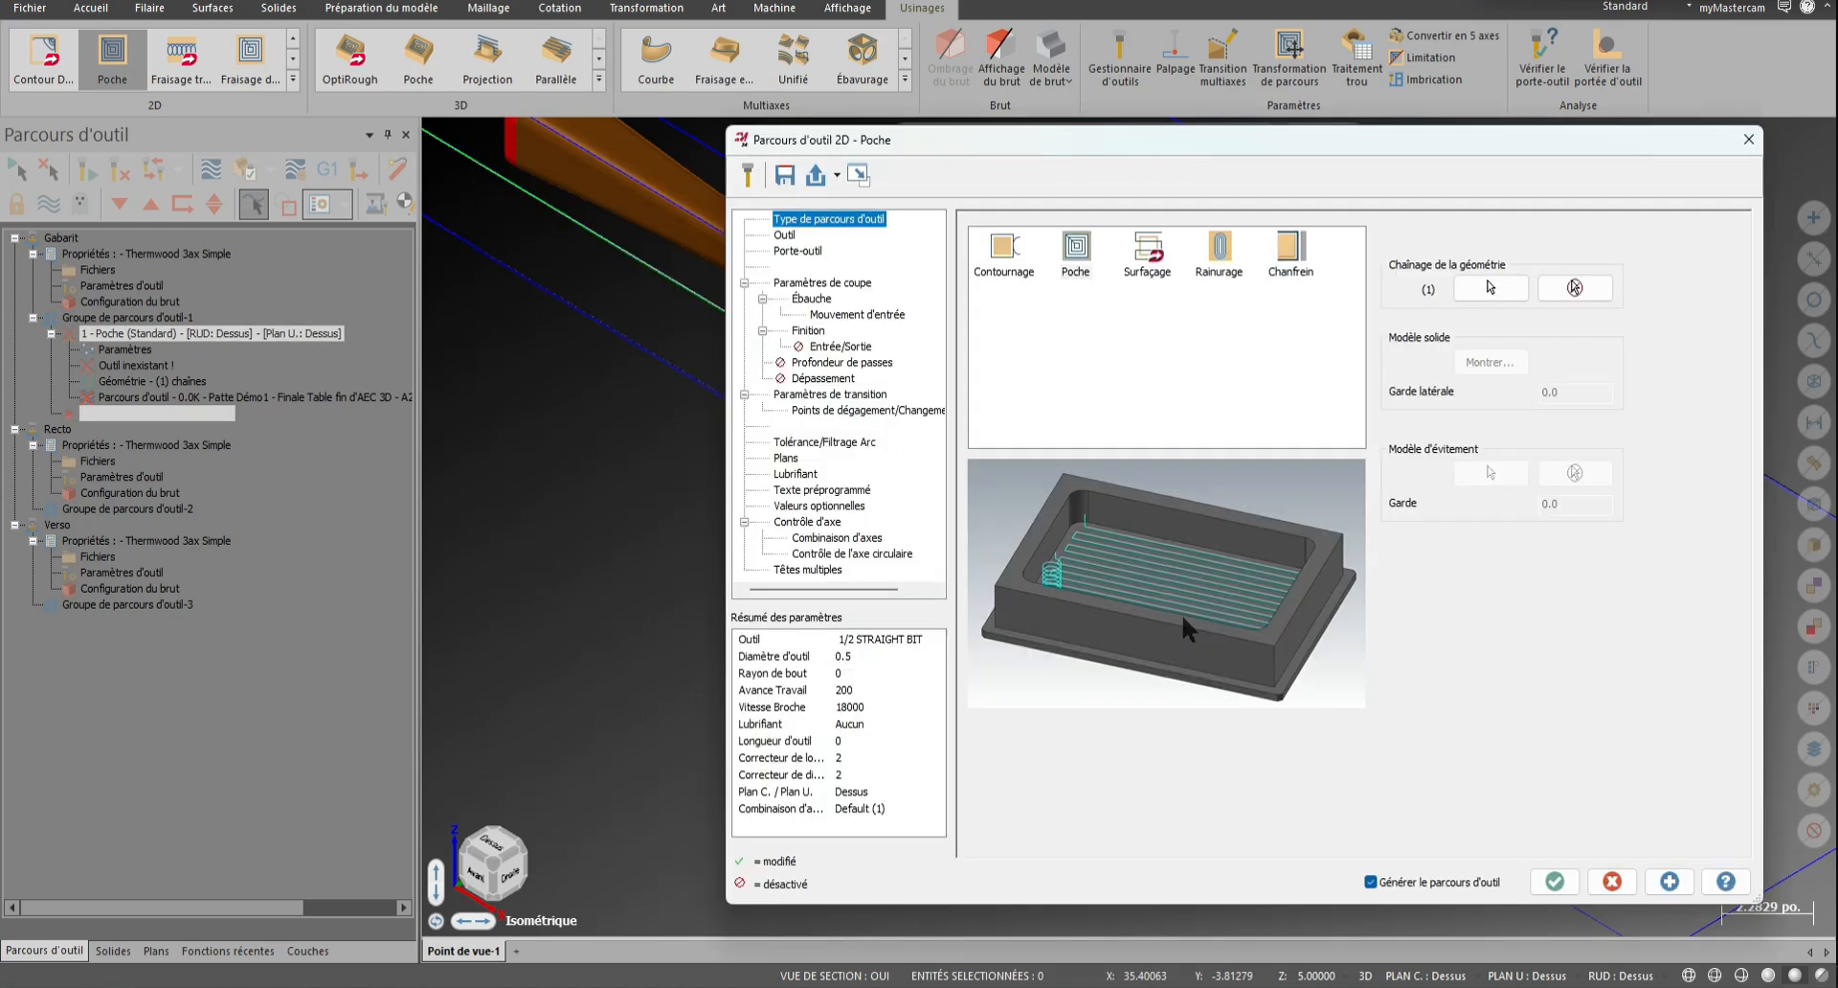
Assign library tool 11, the 0.5-inch Hélice DESCENDANTE, to the pocket toolpath and open its cutting parameters
{"action": "left_click", "coordinate": [784, 234]}
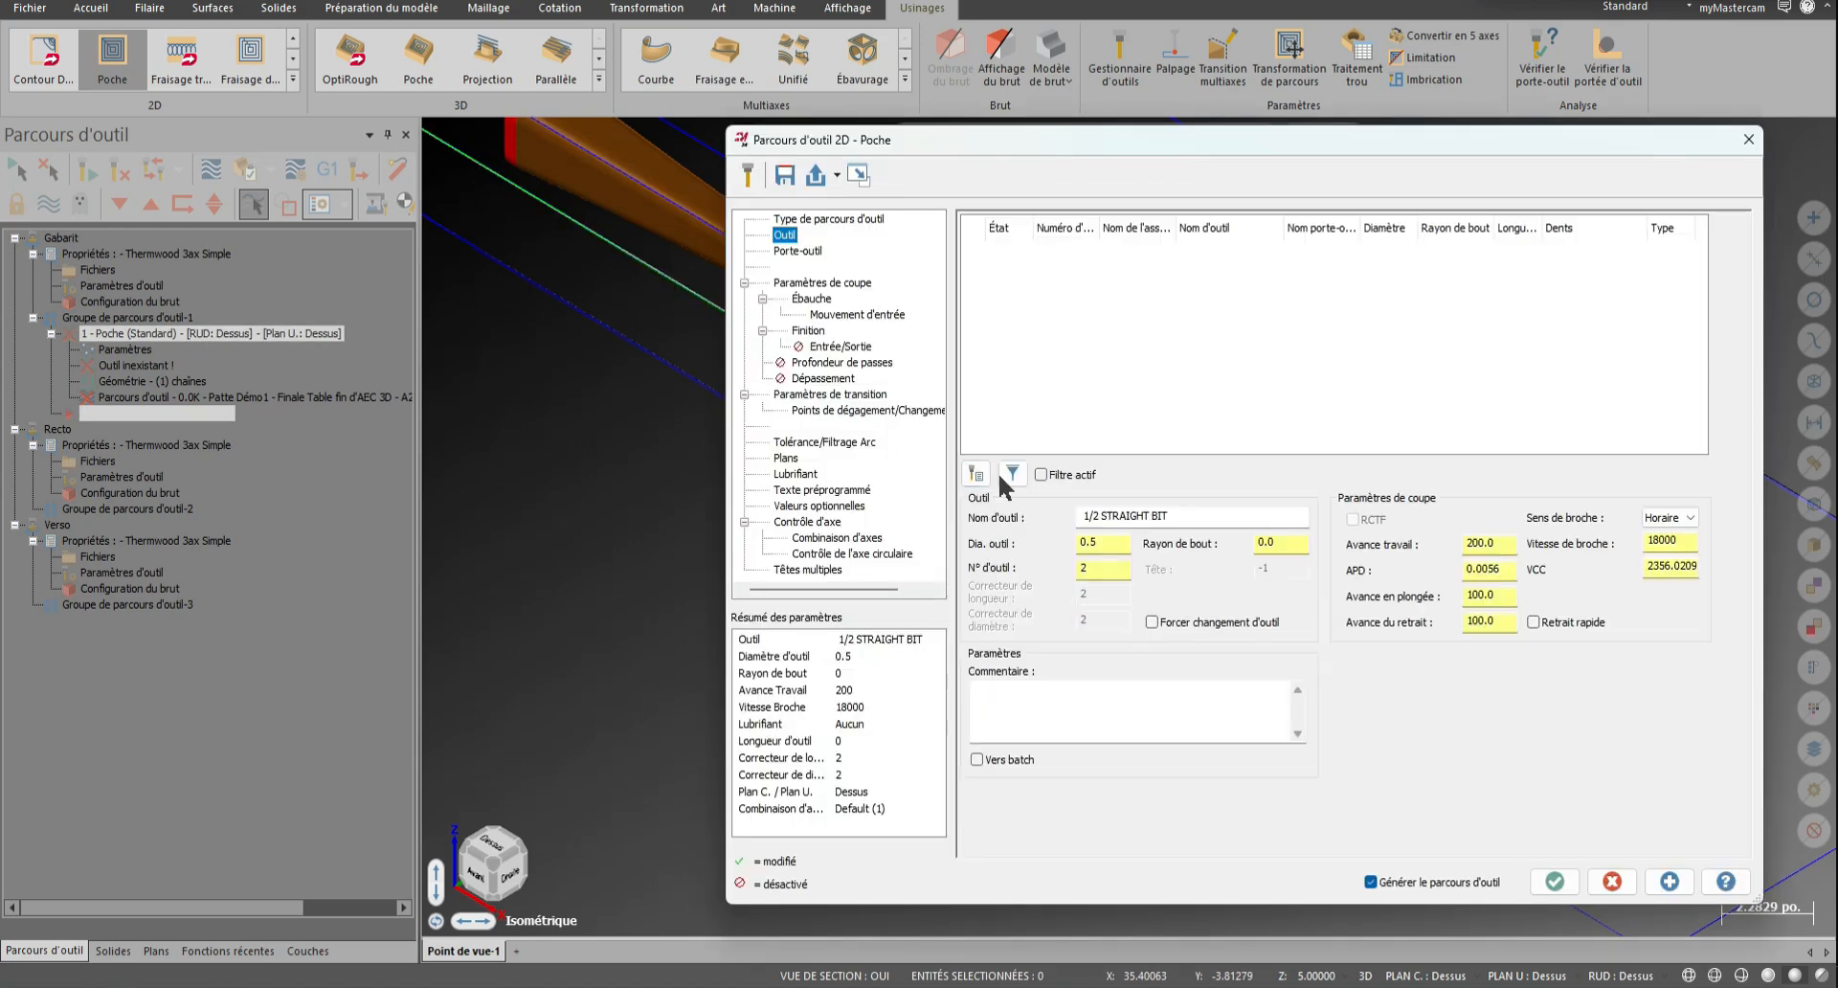
{"action": "left_click", "coordinate": [981, 476]}
{"action": "double_click", "coordinate": [686, 358]}
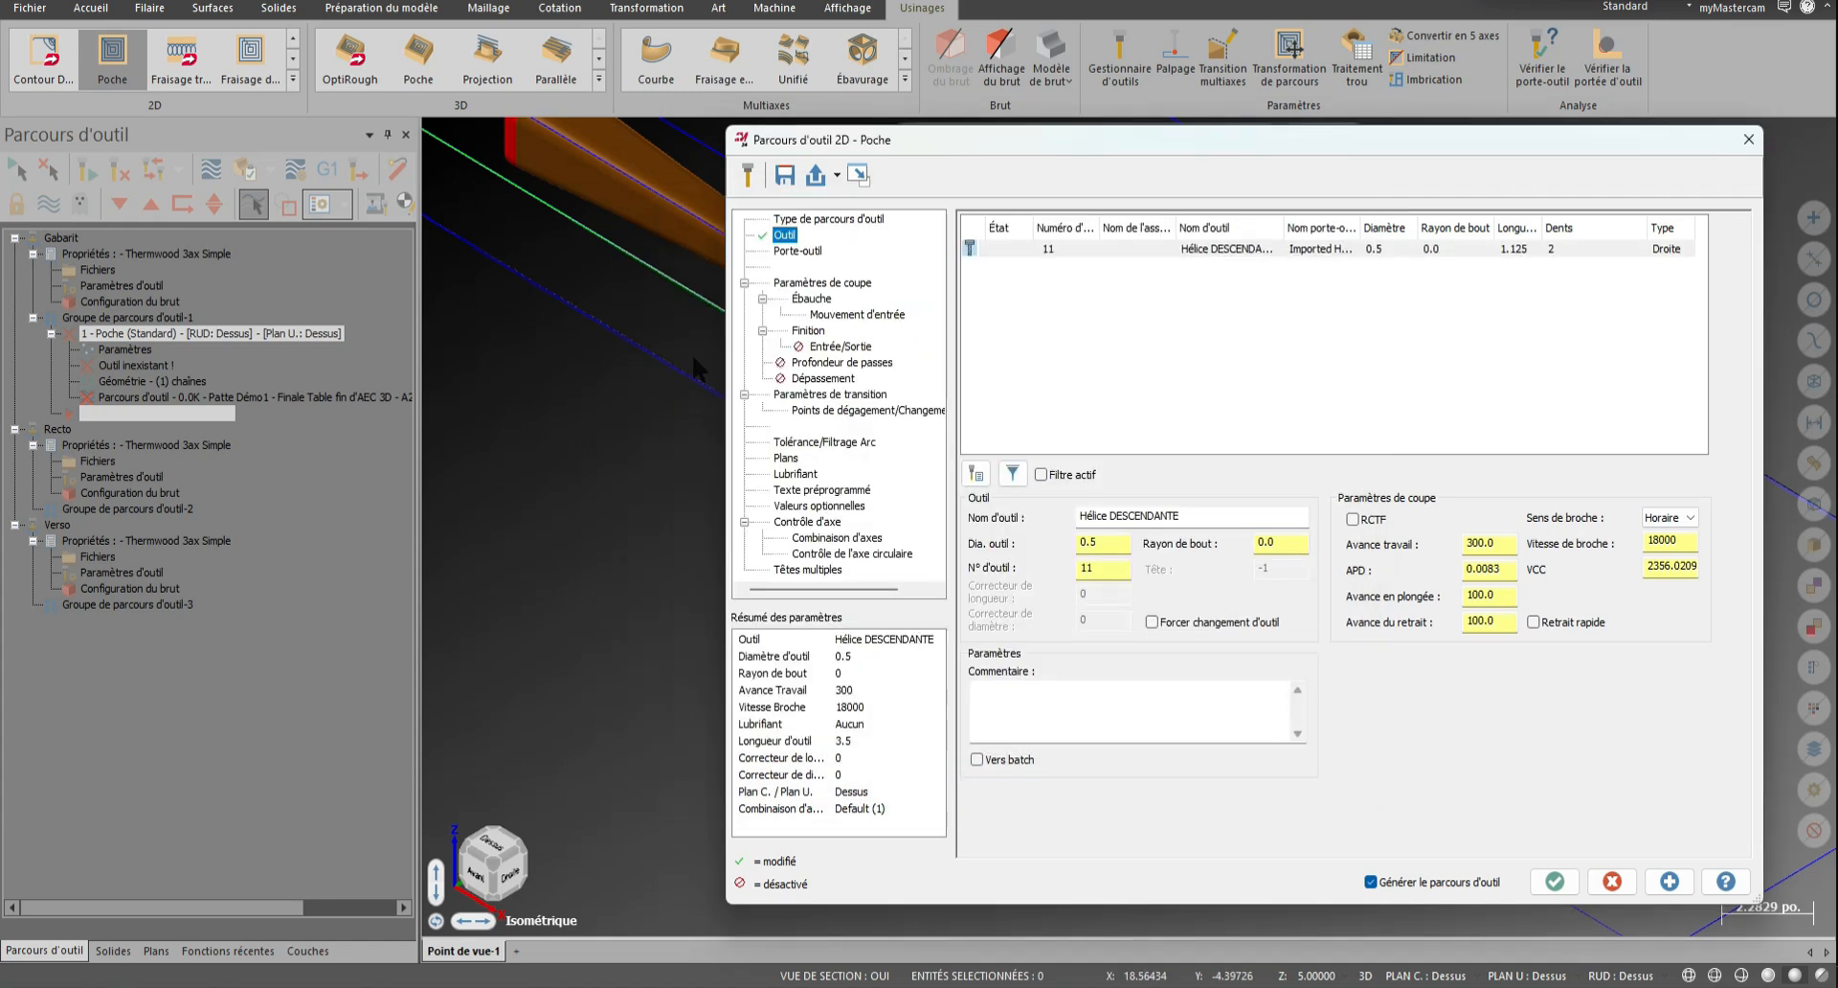
{"action": "left_click", "coordinate": [827, 284]}
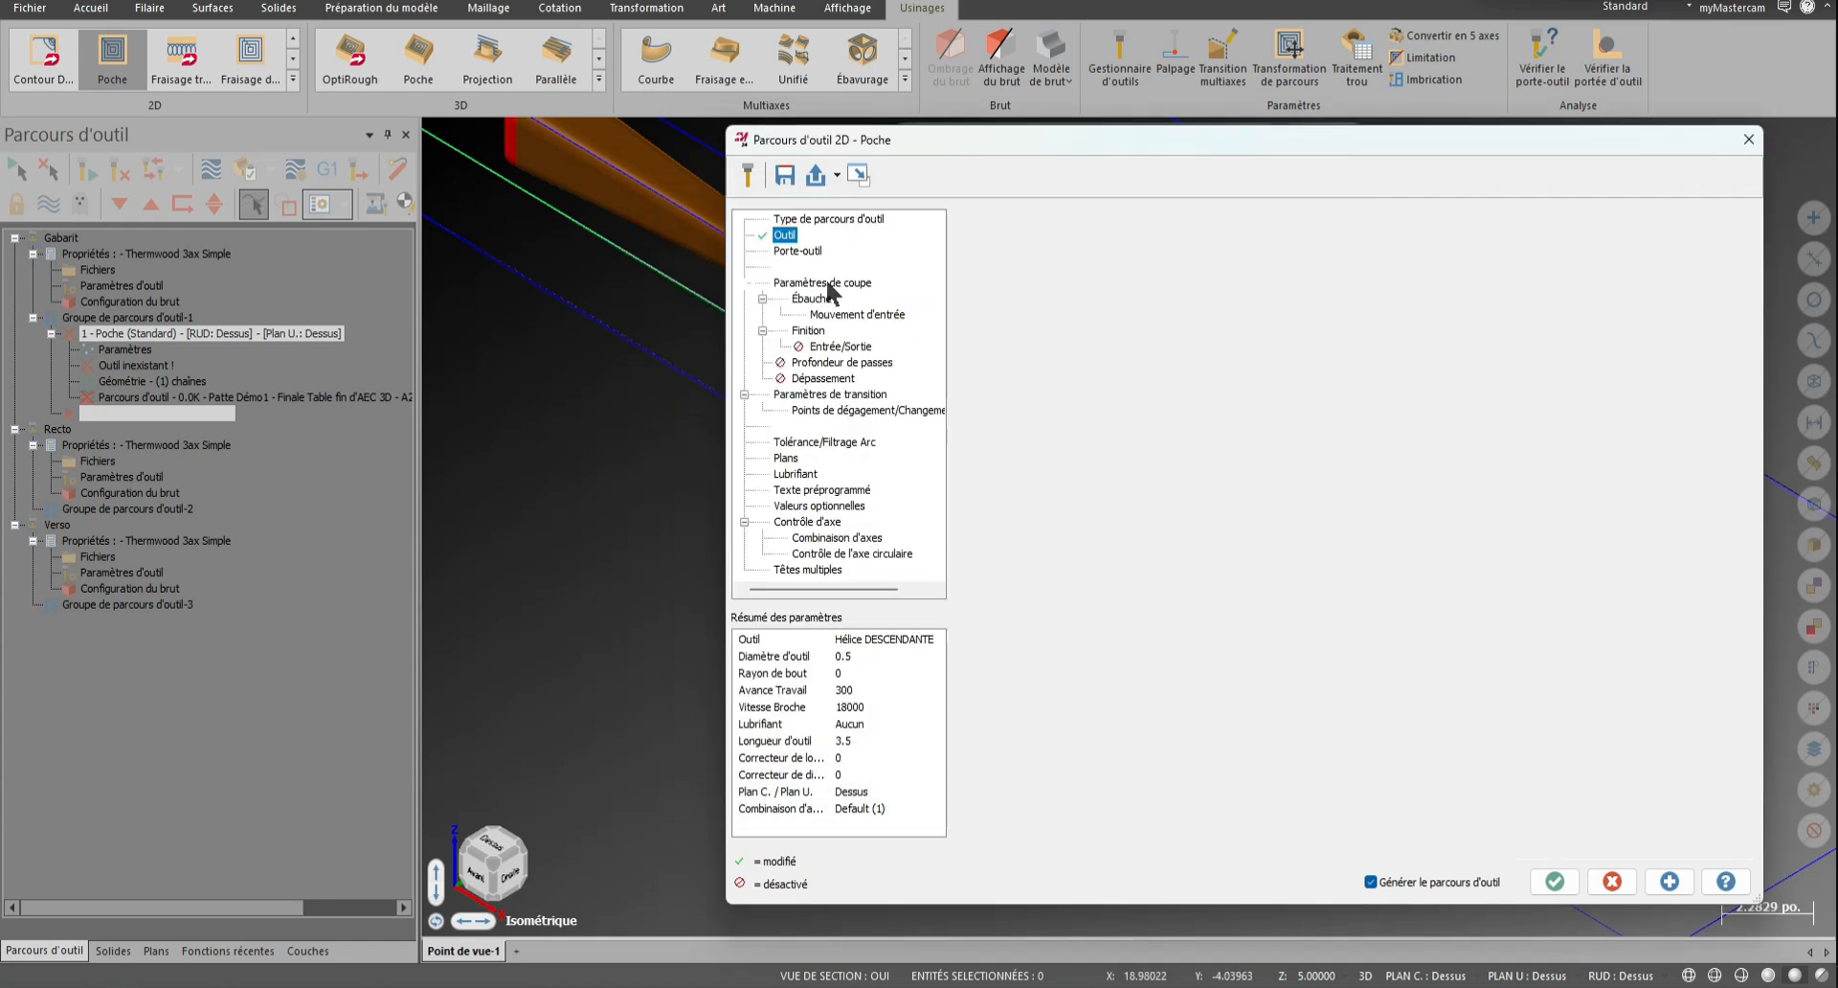
Change the pocket roughing's XY stepover percentage and set the helical entry angle to 10 degrees
{"action": "left_click", "coordinate": [811, 300]}
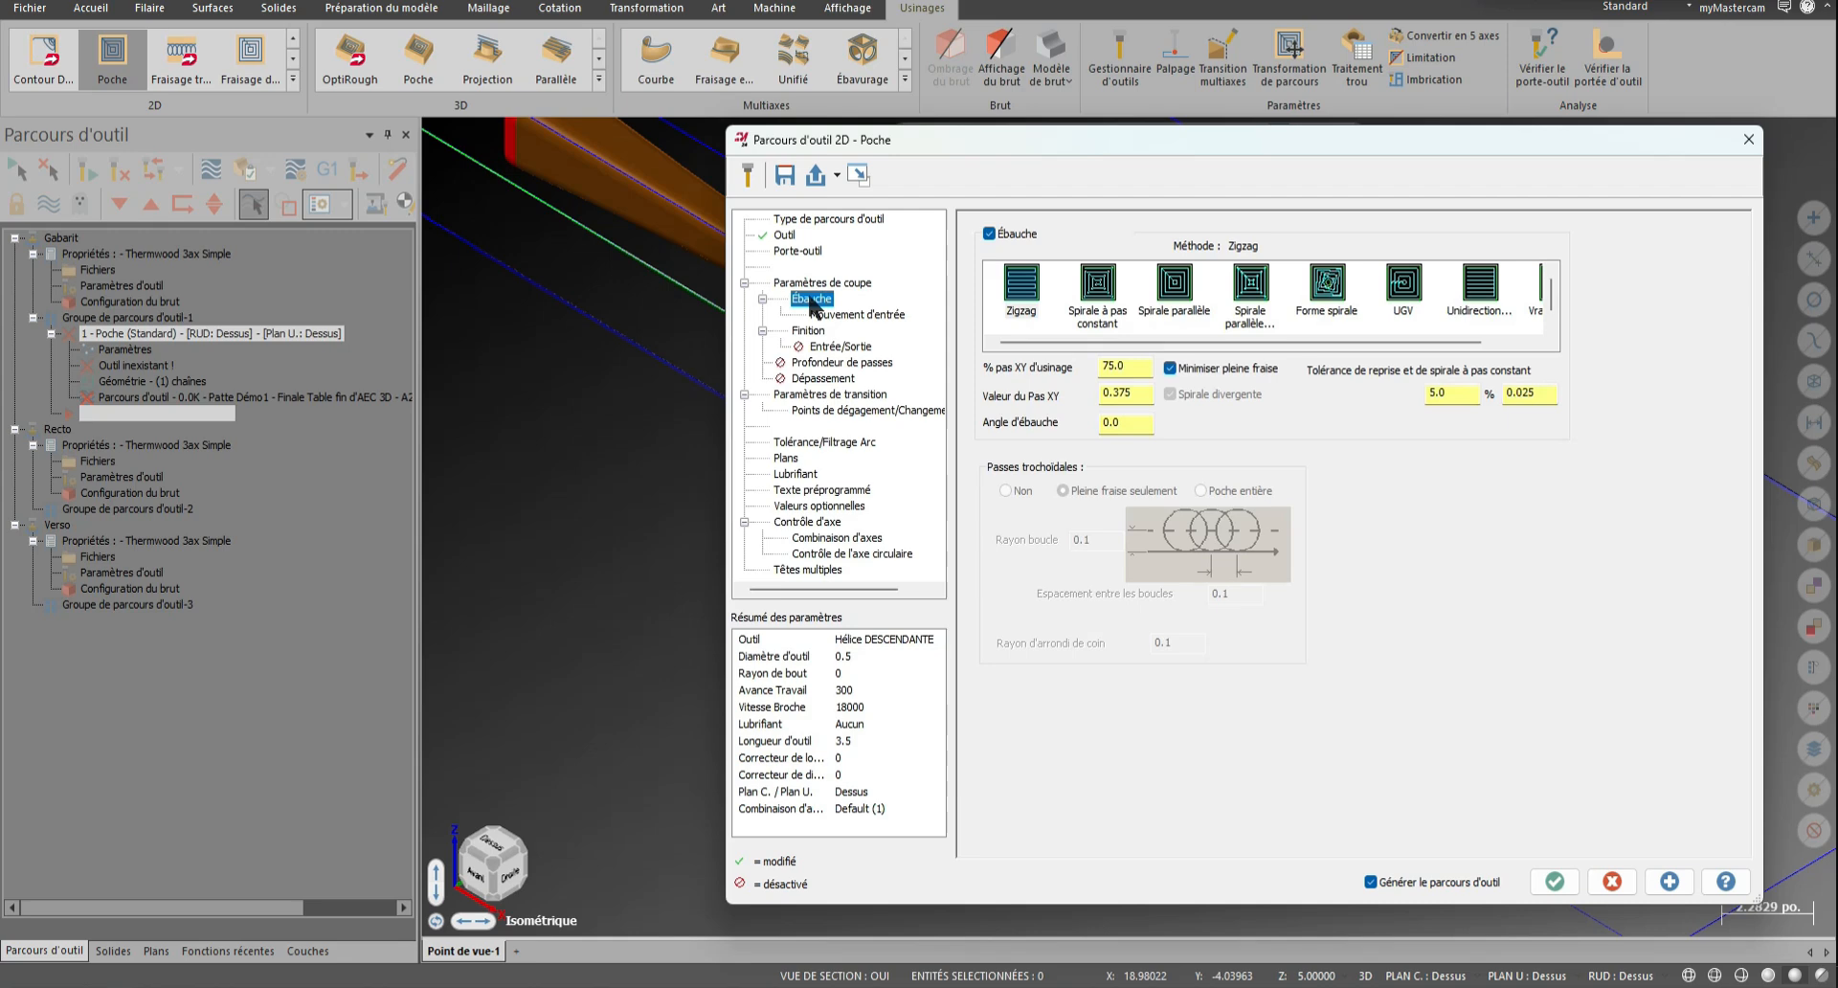
{"action": "double_click", "coordinate": [1120, 366]}
{"action": "type", "text": "4"}
{"action": "left_click", "coordinate": [857, 314]}
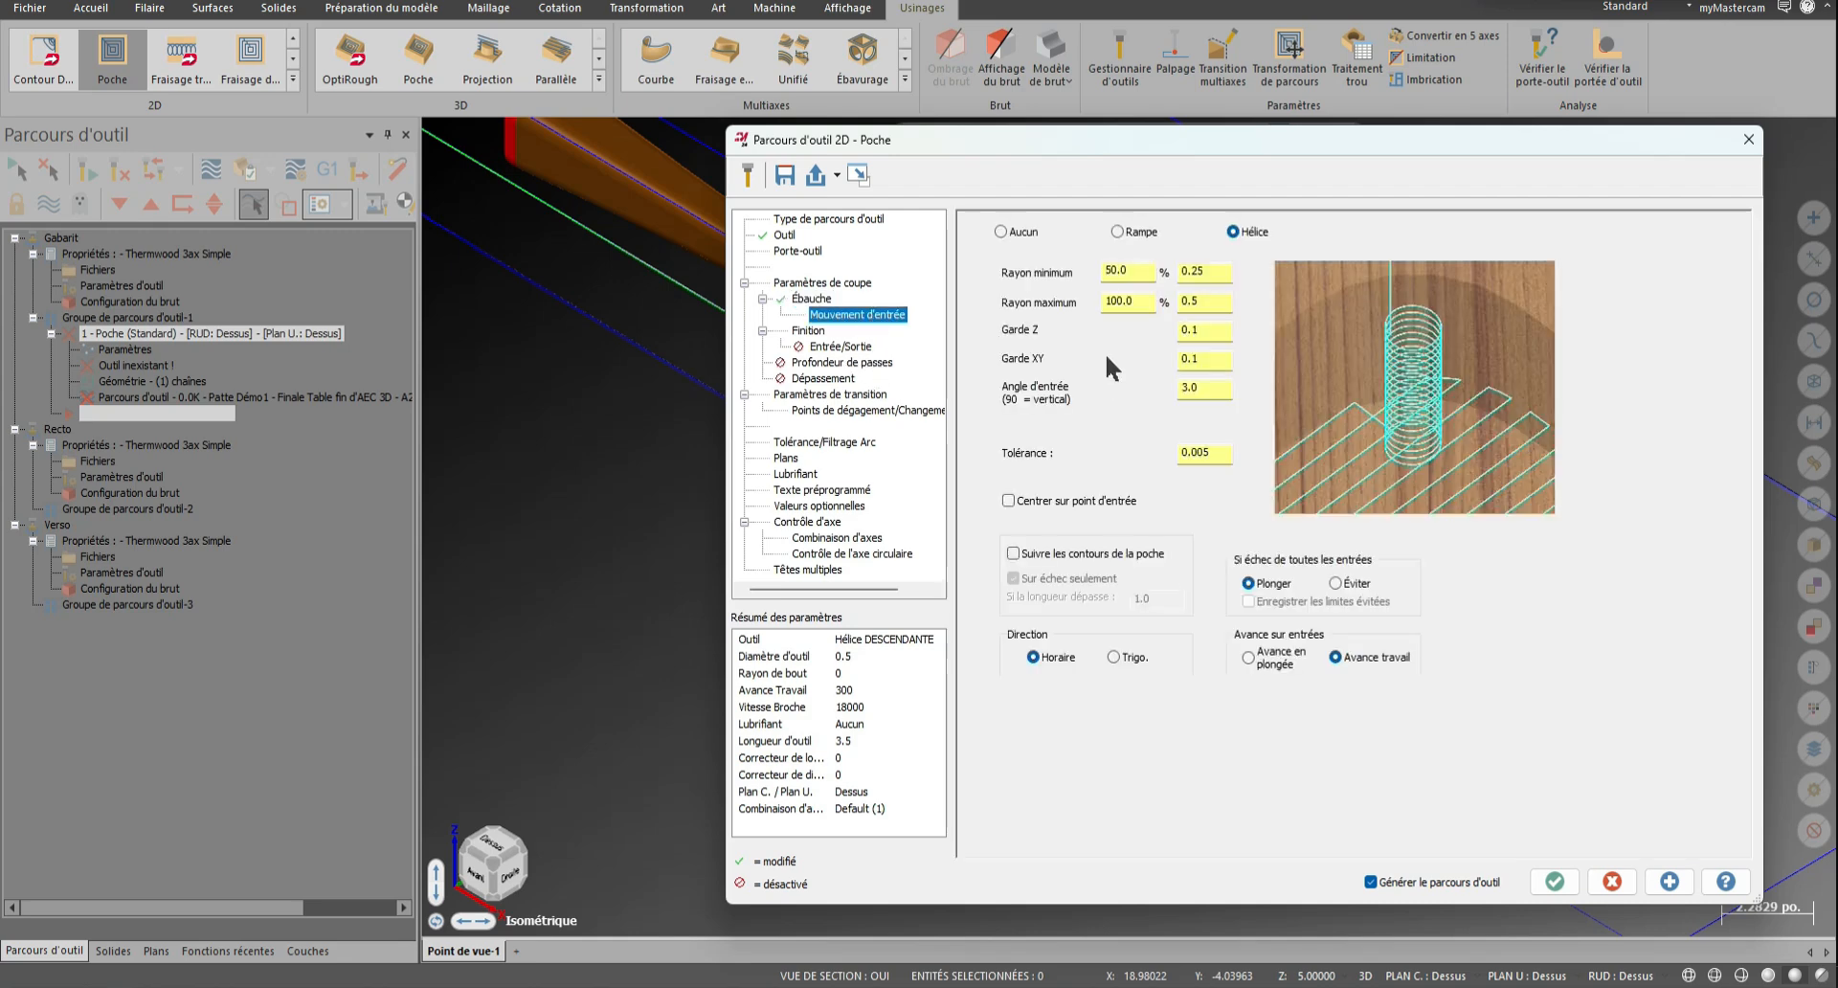
{"action": "double_click", "coordinate": [1190, 388]}
{"action": "type", "text": "10"}
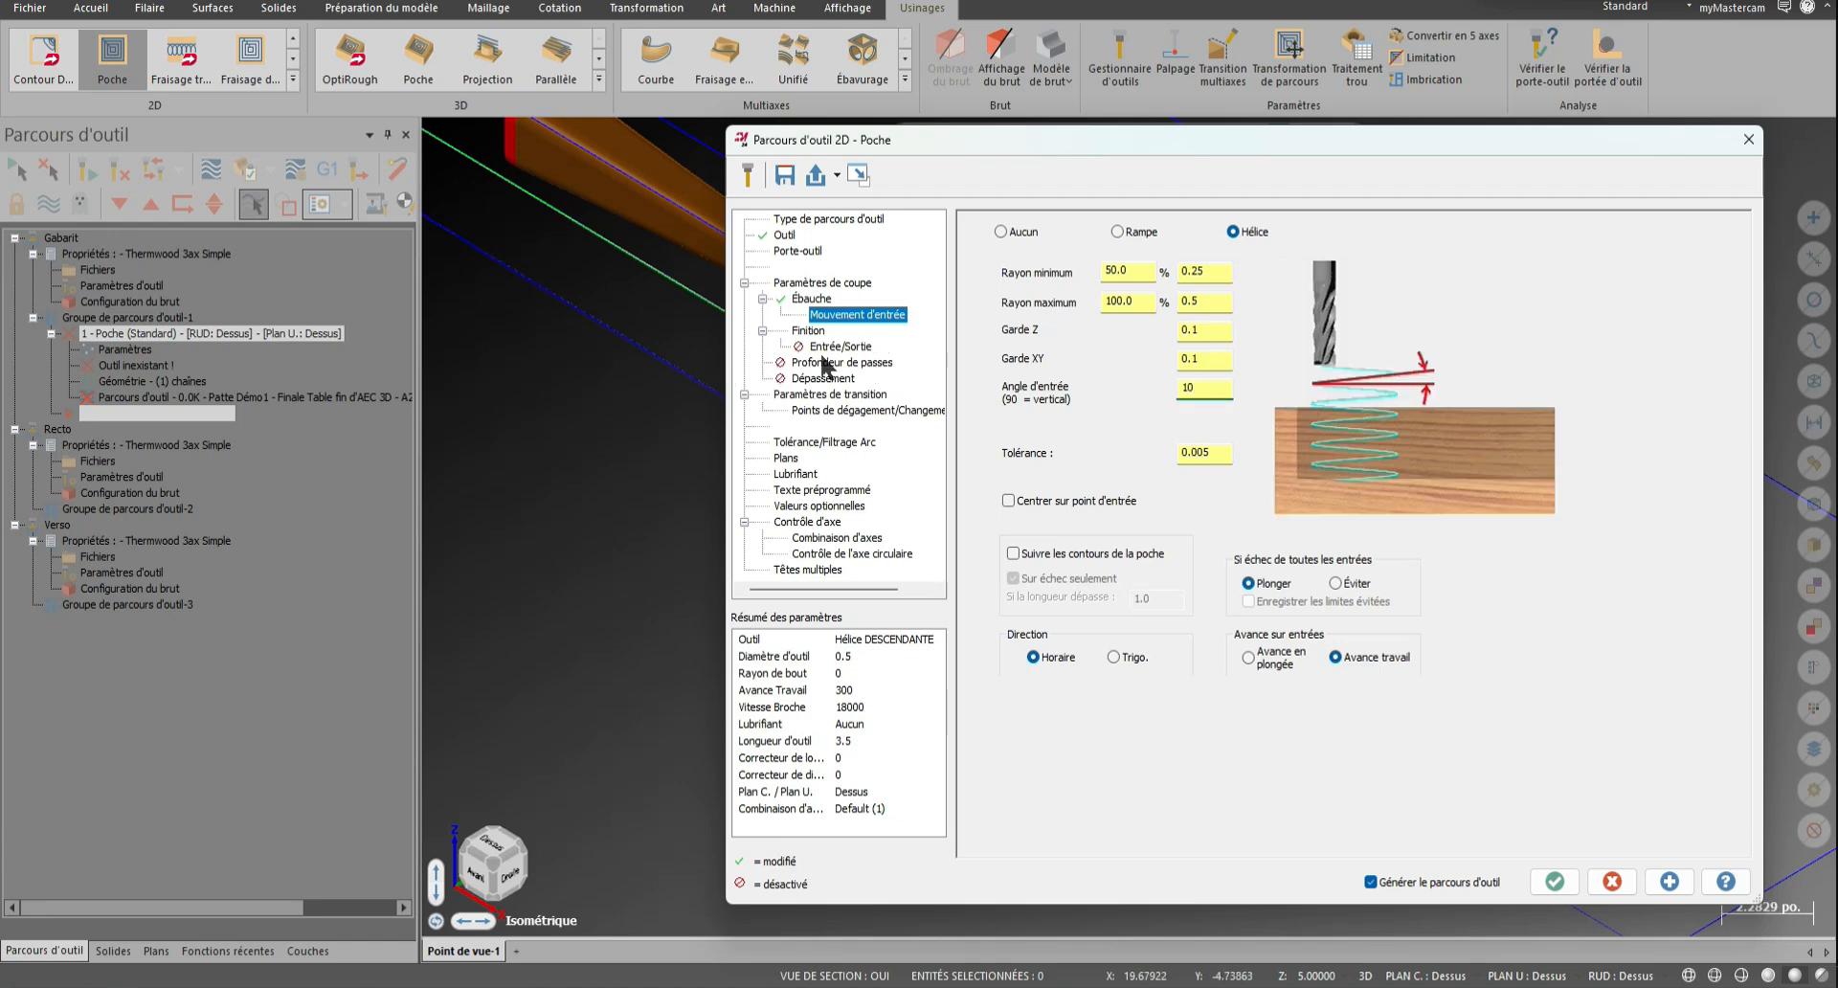
Switch the pocket's retract, feed plane and top of stock to absolute, and set the top of stock to 0.625
{"action": "left_click", "coordinate": [826, 394]}
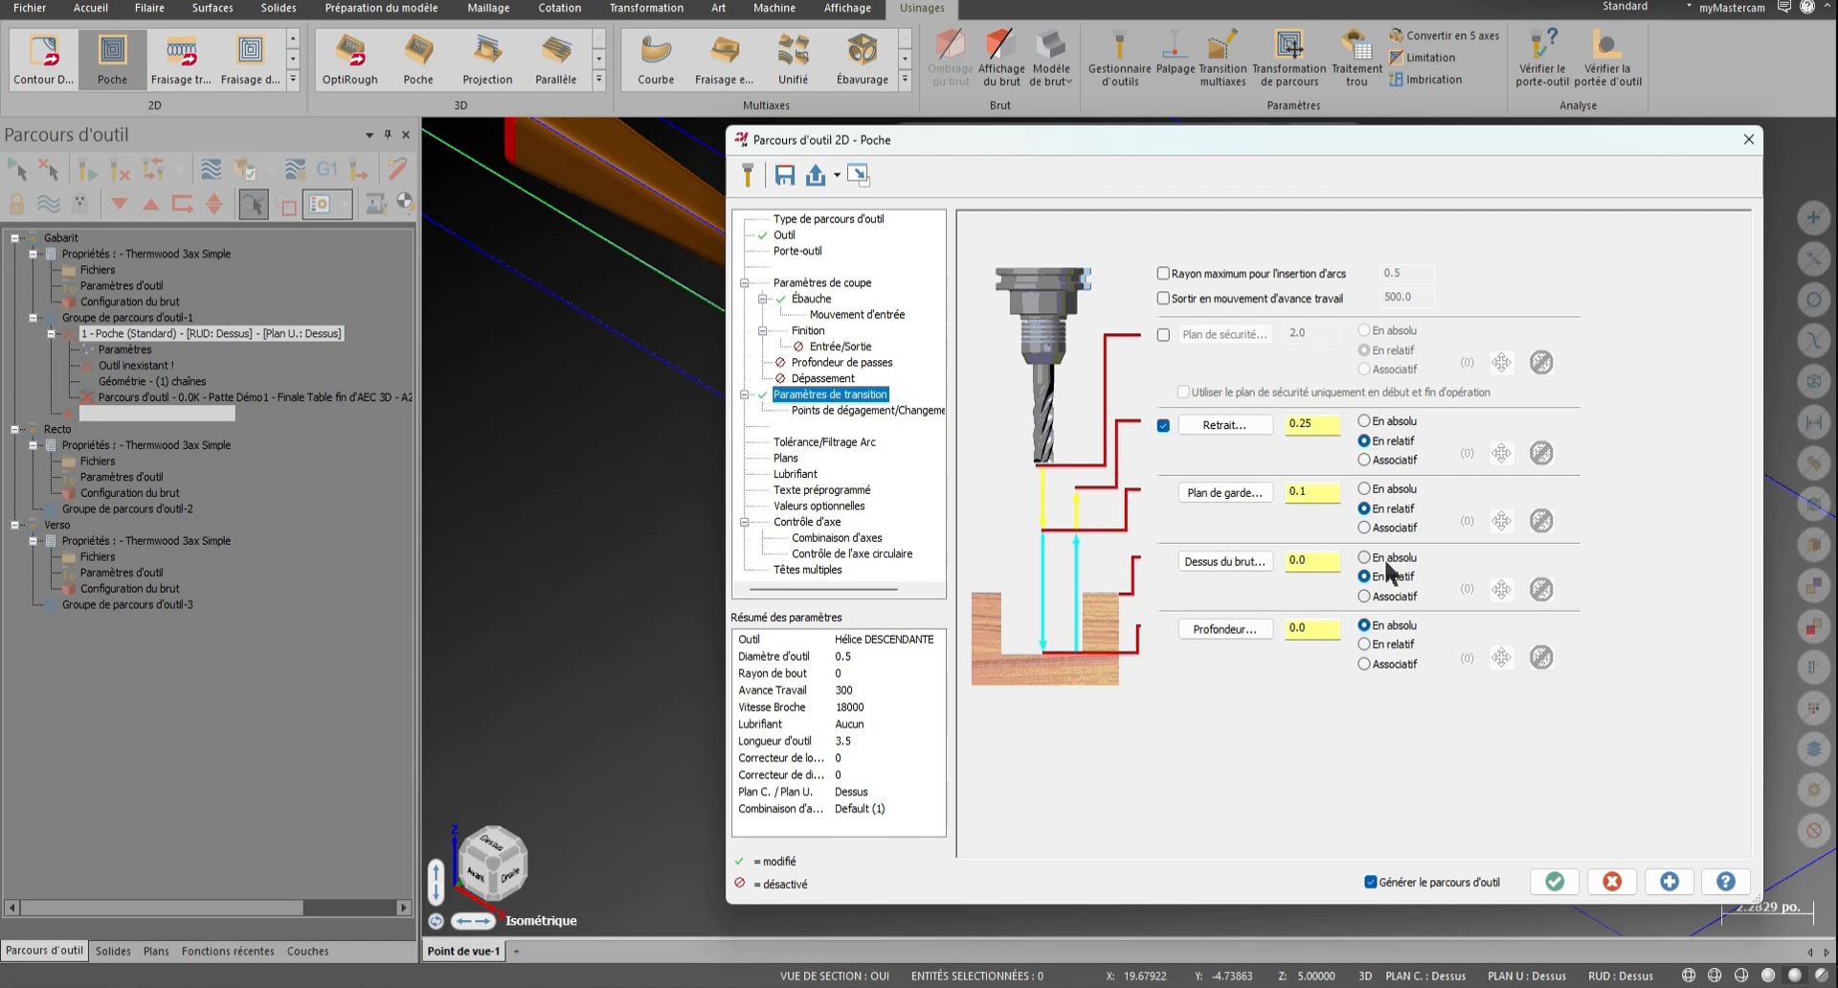
{"action": "left_click", "coordinate": [1397, 490]}
{"action": "left_click", "coordinate": [1395, 422]}
{"action": "double_click", "coordinate": [1327, 560]}
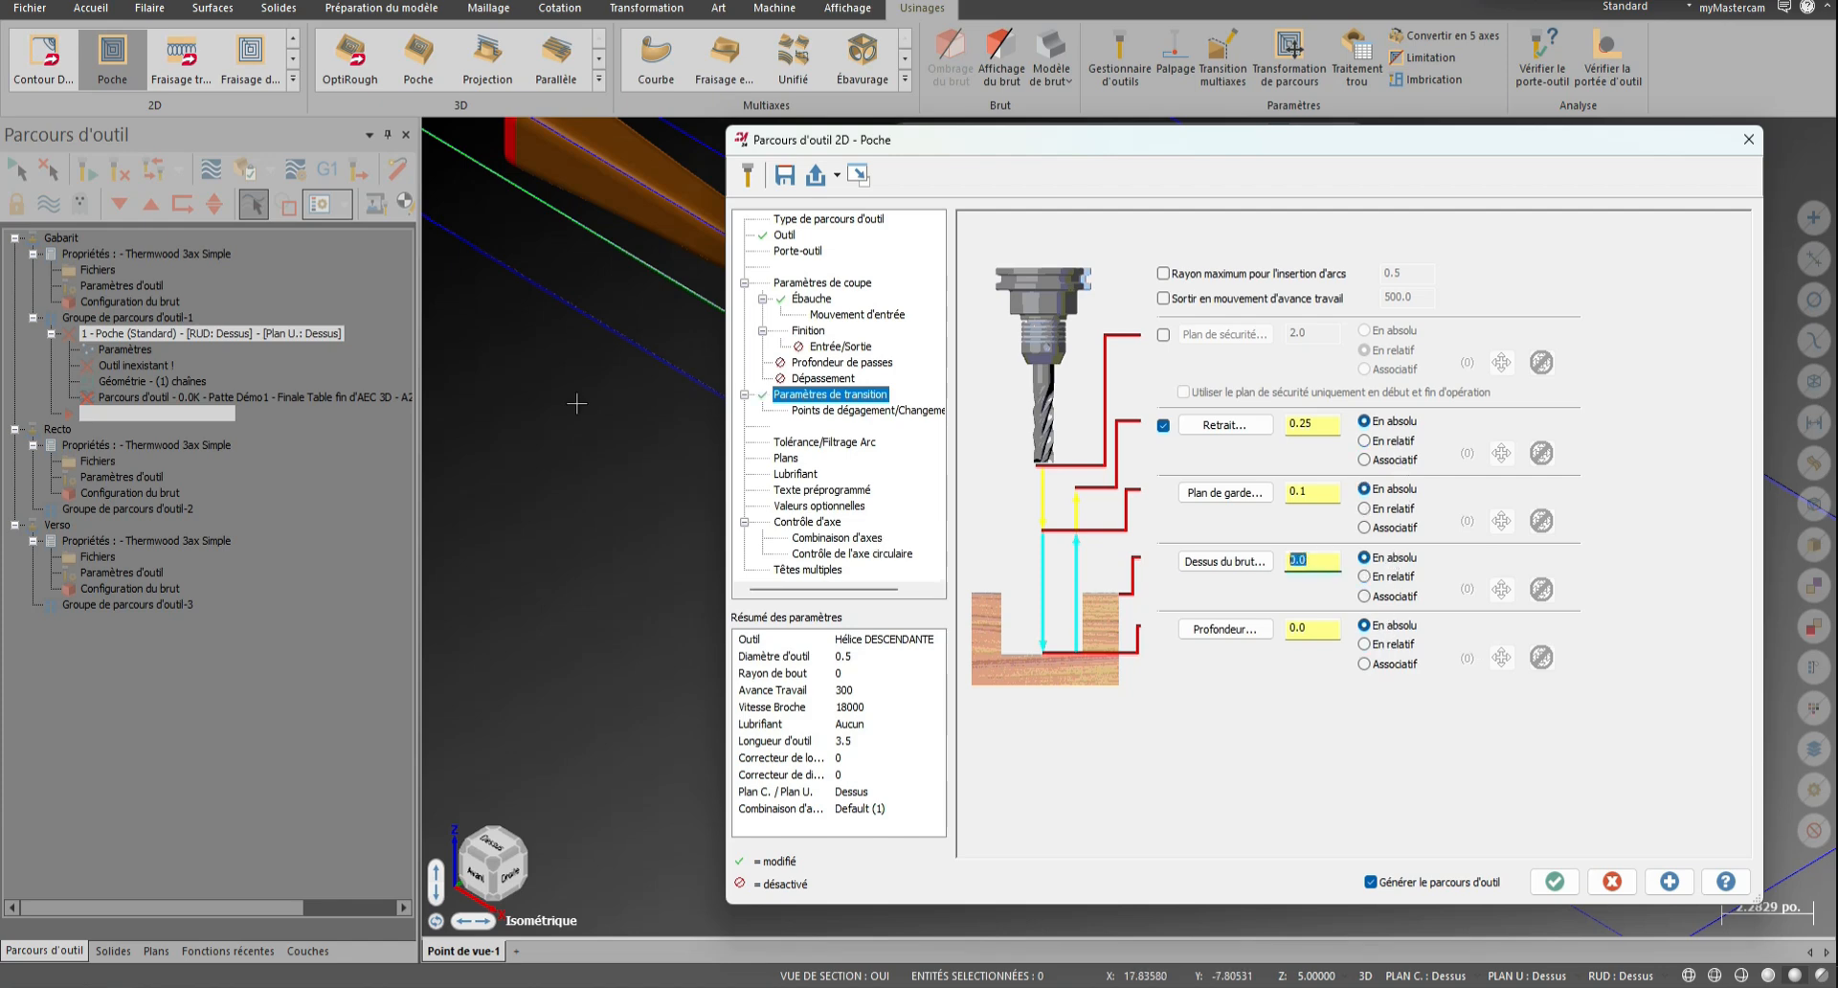
{"action": "type", "text": "0.625"}
Set the pocket's feed plane to 0.725, retract to 0.875 and depth to 0.5, and generate the toolpath
{"action": "left_click_drag", "start_coordinate": [1330, 558], "coordinate": [1062, 546]}
{"action": "key", "text": "ctrl+c"}
{"action": "double_click", "coordinate": [1313, 491]}
{"action": "type", "text": "0.725"}
{"action": "left_click", "coordinate": [1325, 425]}
{"action": "type", "text": "+"}
{"action": "key", "text": "ctrl+v"}
{"action": "left_click", "coordinate": [1331, 632]}
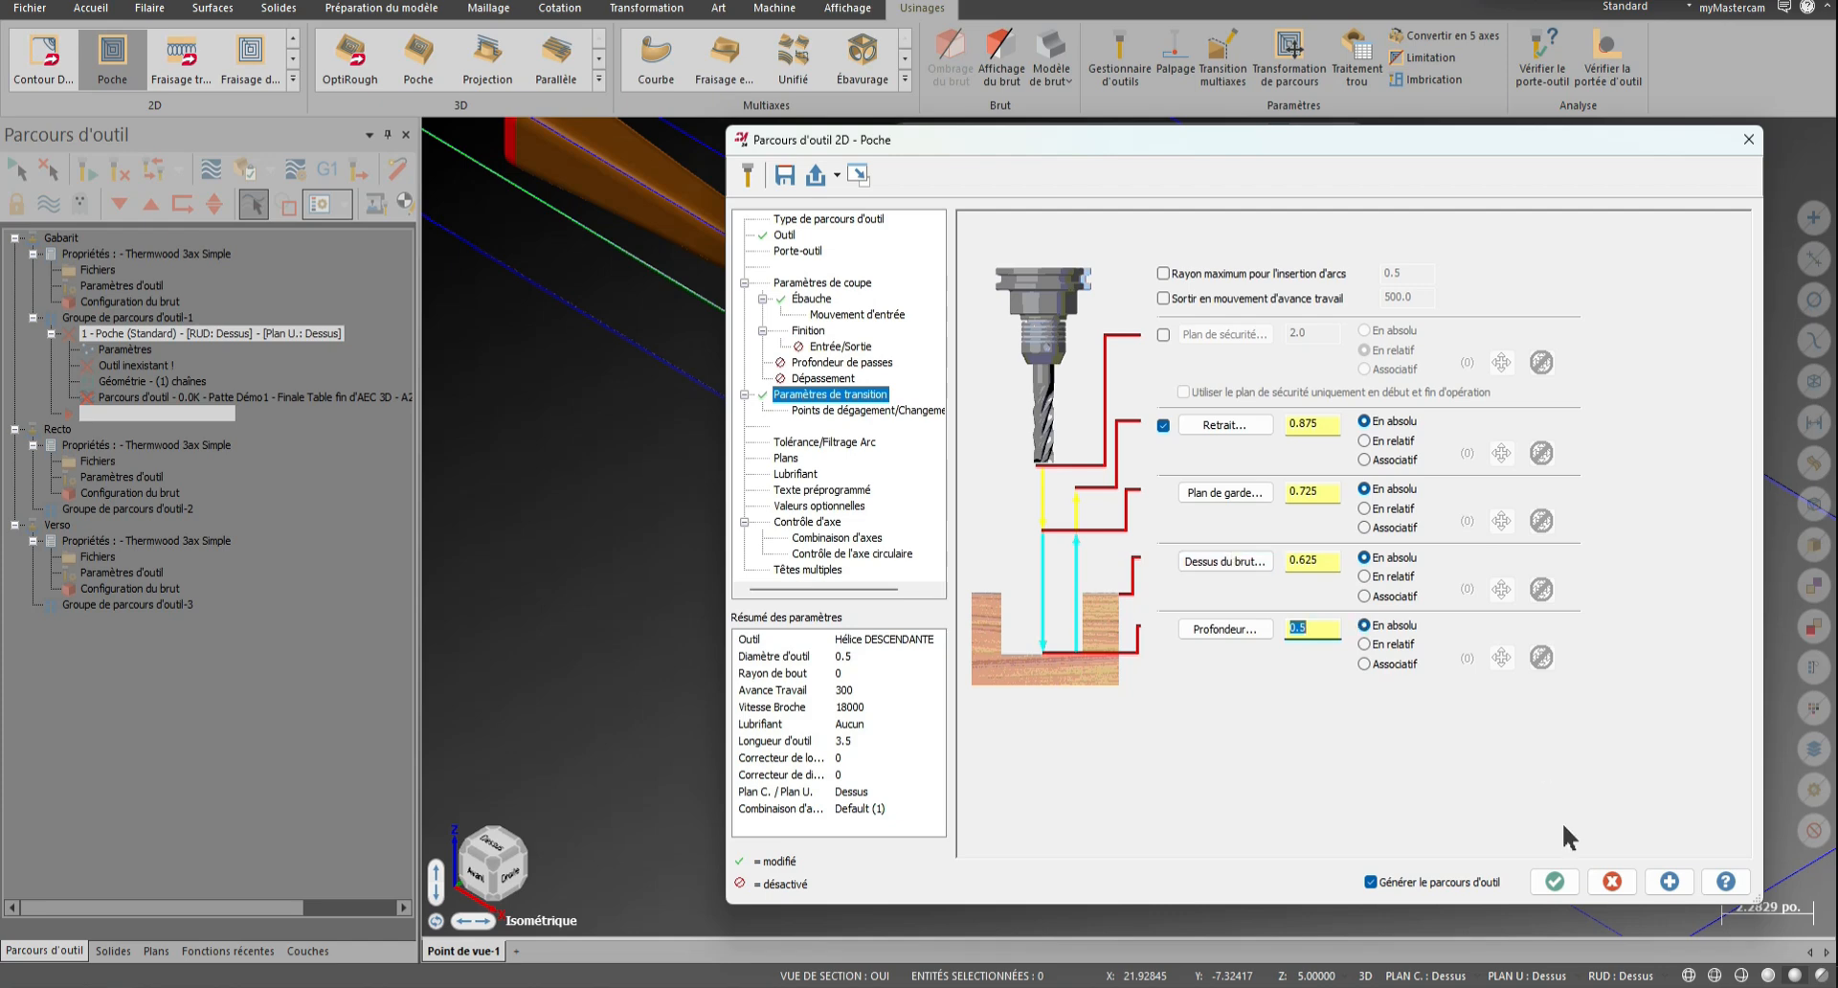
{"action": "left_click", "coordinate": [1552, 881]}
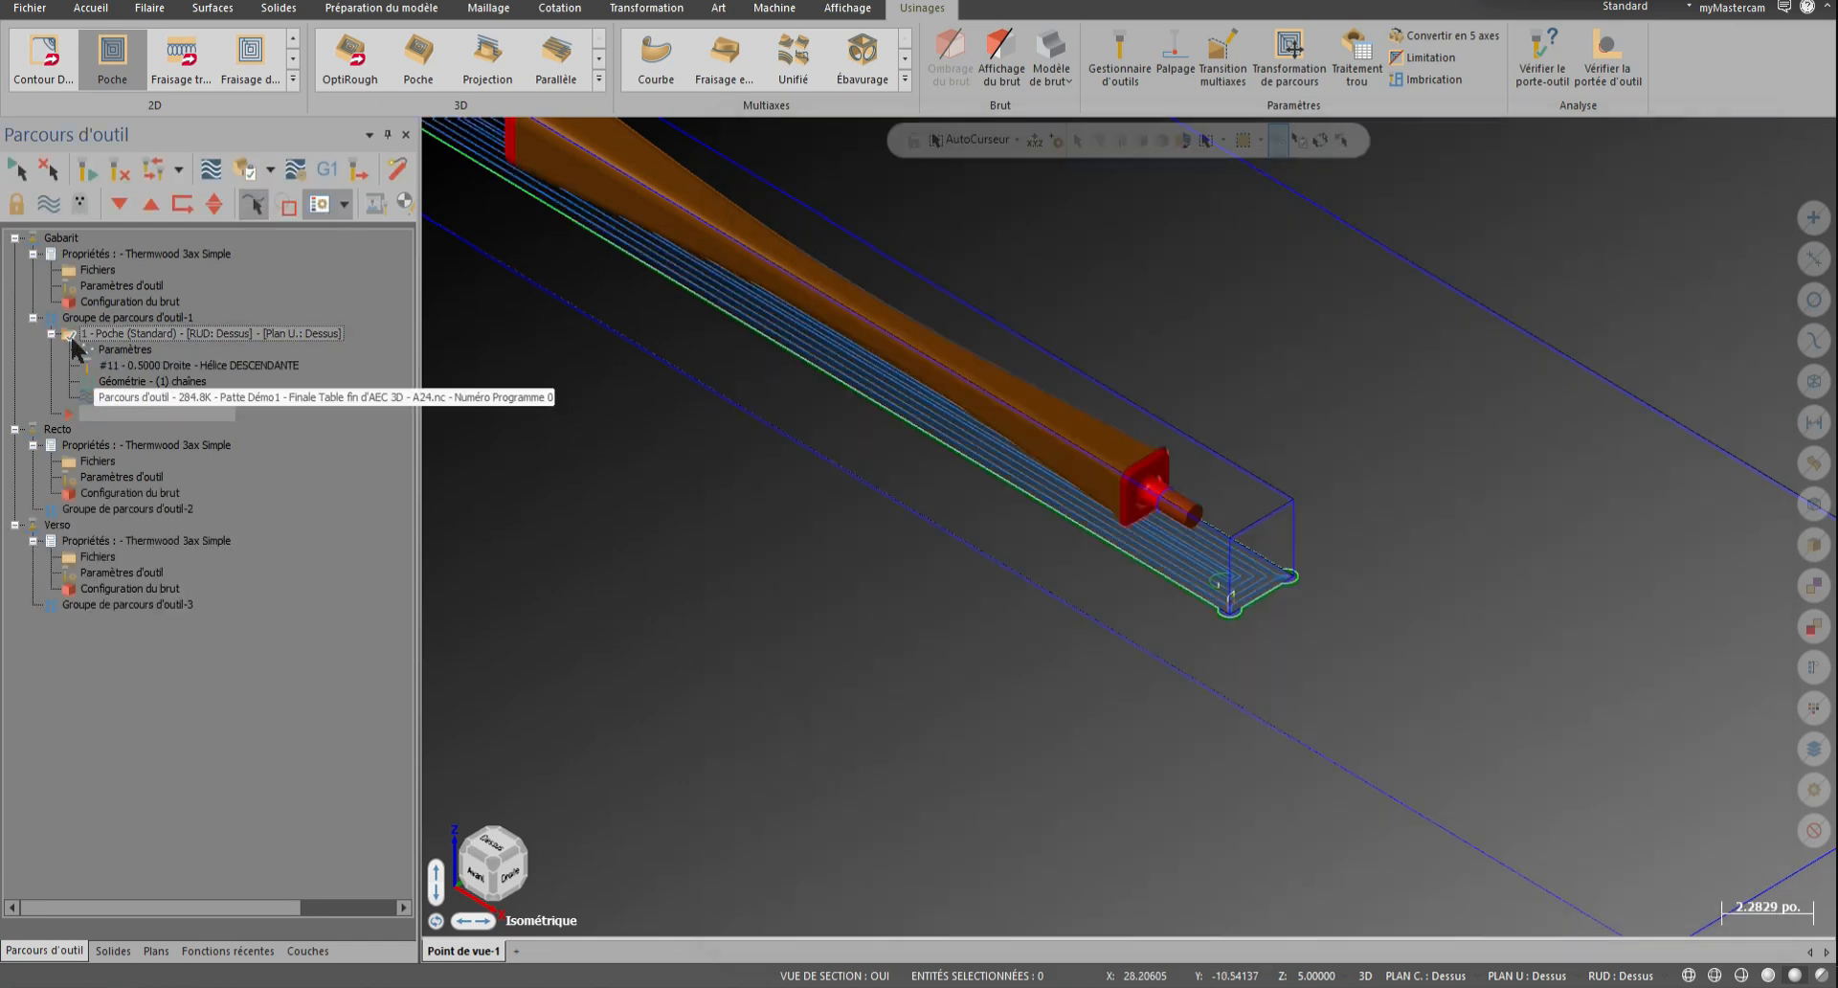
Collapse the pocket operation, toolpath group, properties and whole Gabarit machine group in the operations tree
{"action": "scroll", "coordinate": [1353, 853], "scroll_direction": "down", "scroll_amount": 4}
{"action": "scroll", "coordinate": [822, 313], "scroll_direction": "up", "scroll_amount": 2}
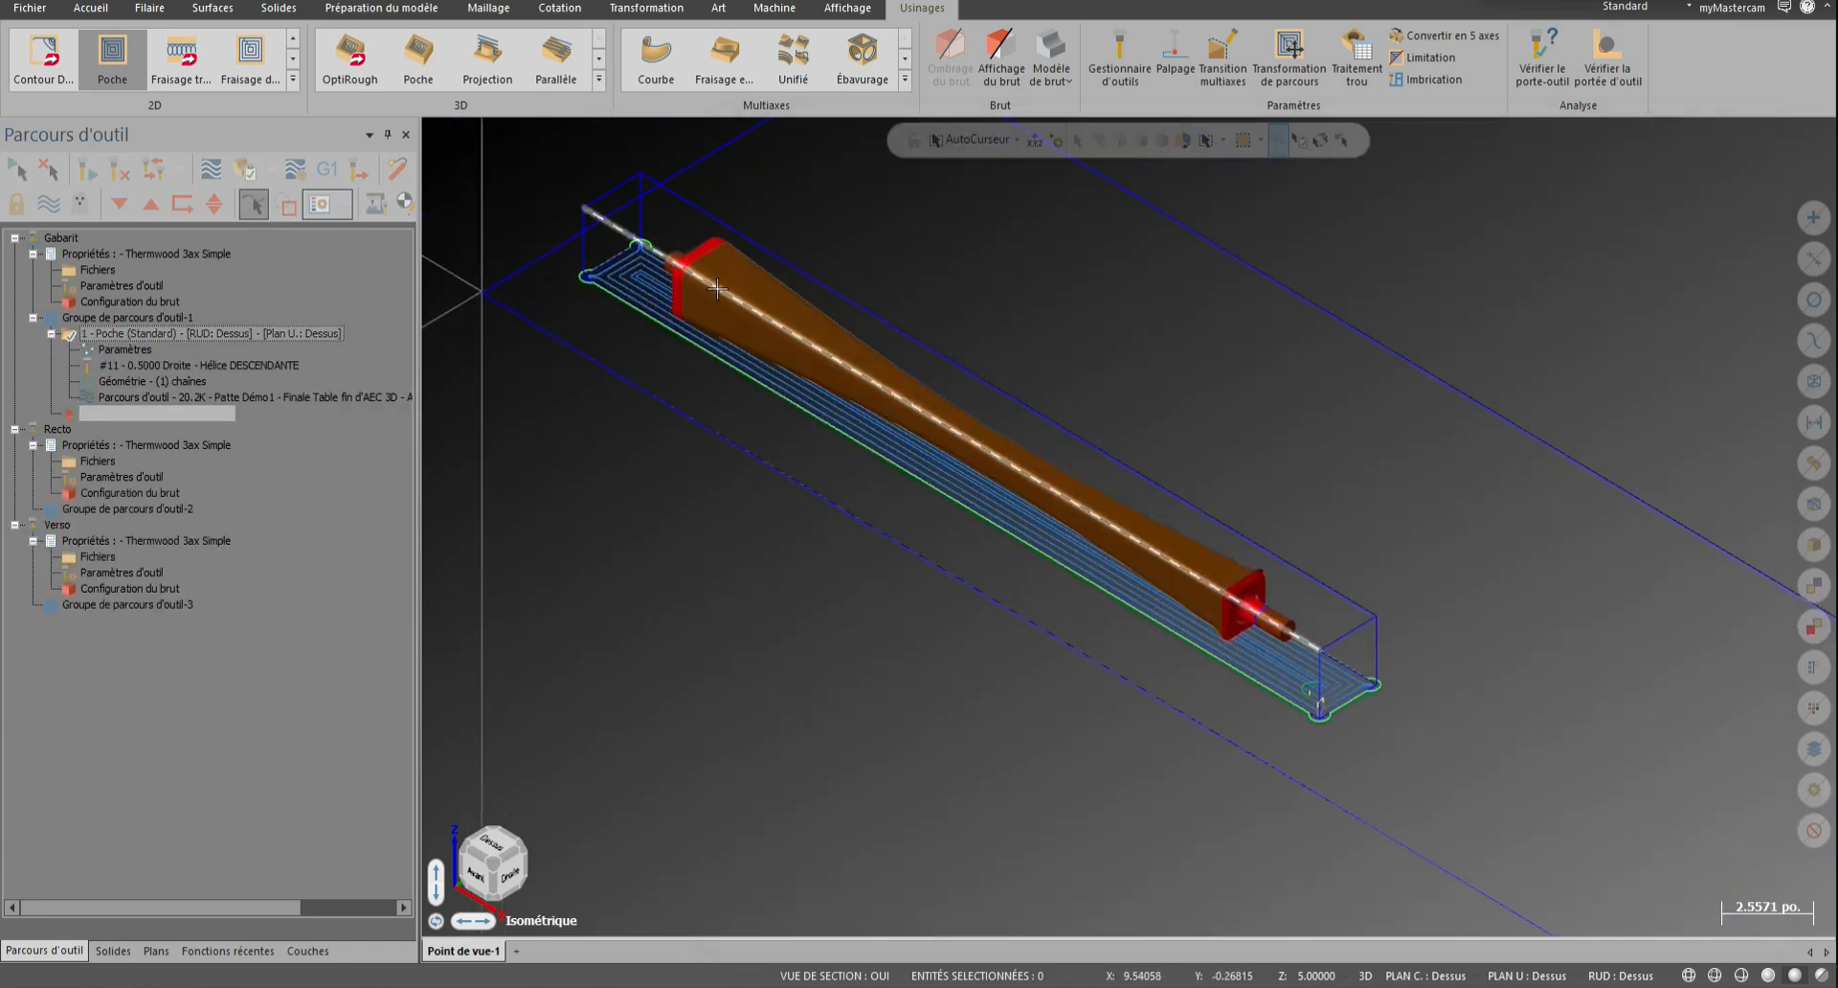
{"action": "left_click", "coordinate": [51, 333]}
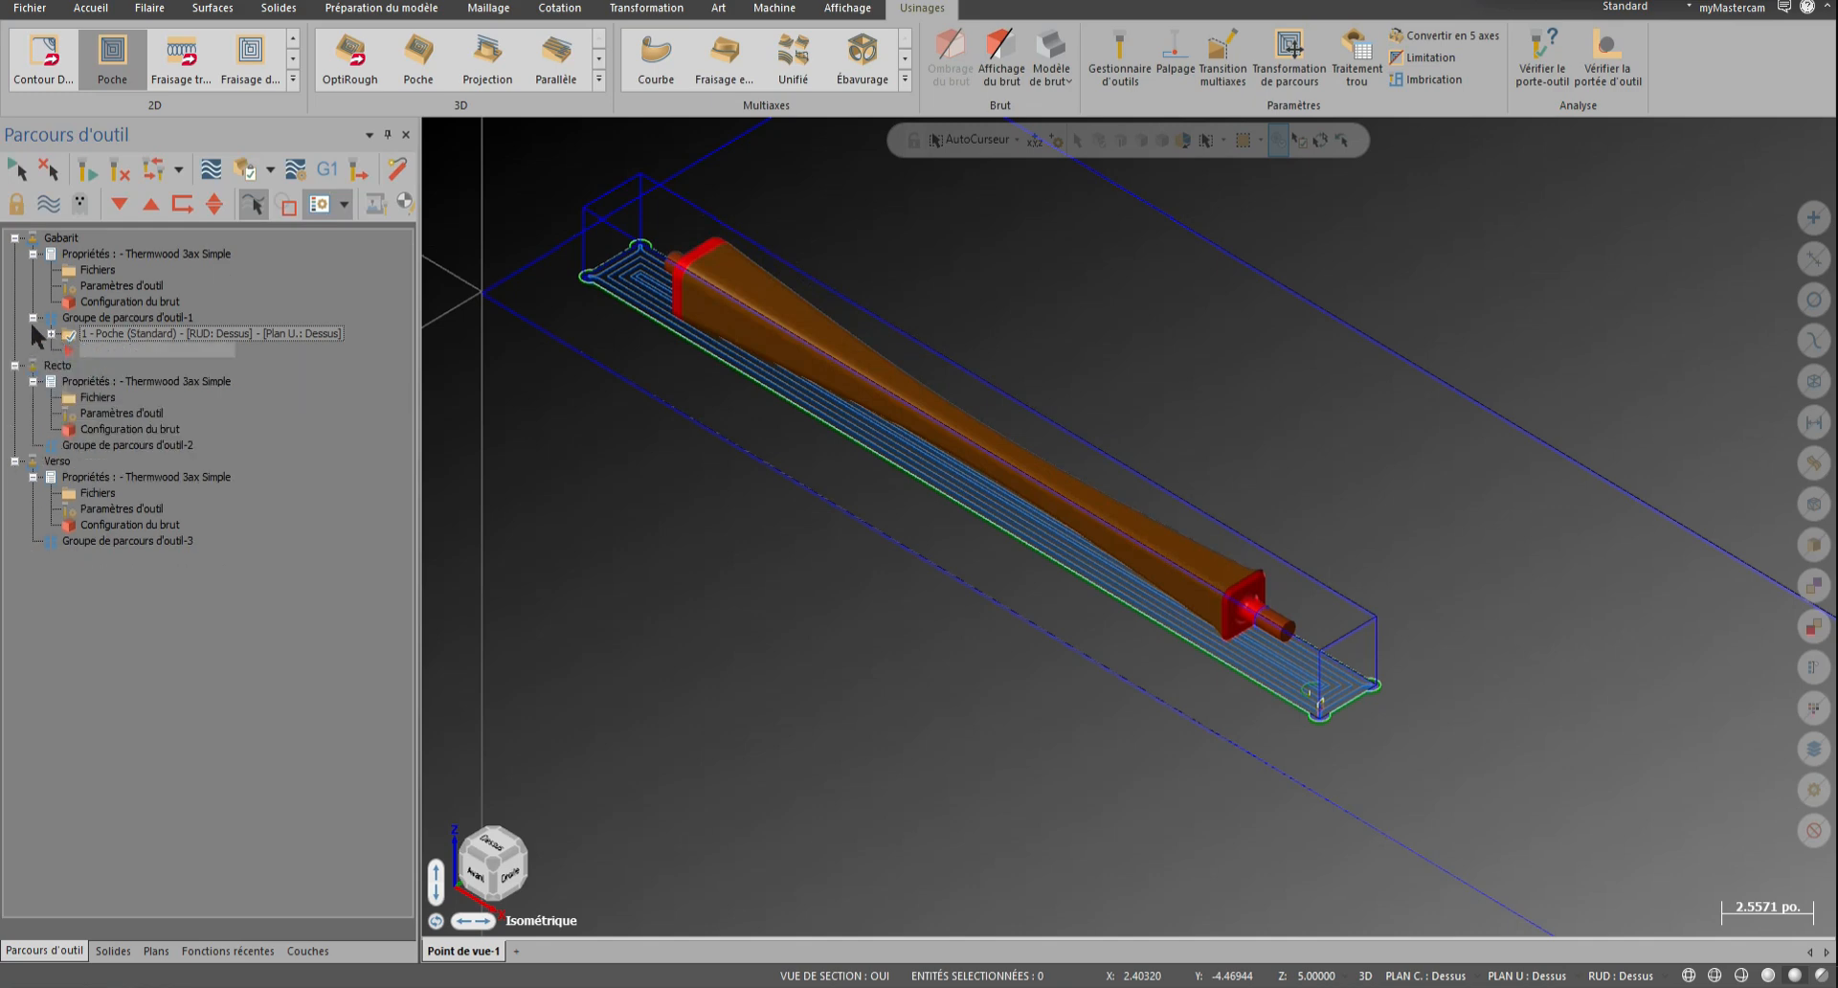
{"action": "left_click", "coordinate": [32, 317]}
{"action": "left_click", "coordinate": [33, 254]}
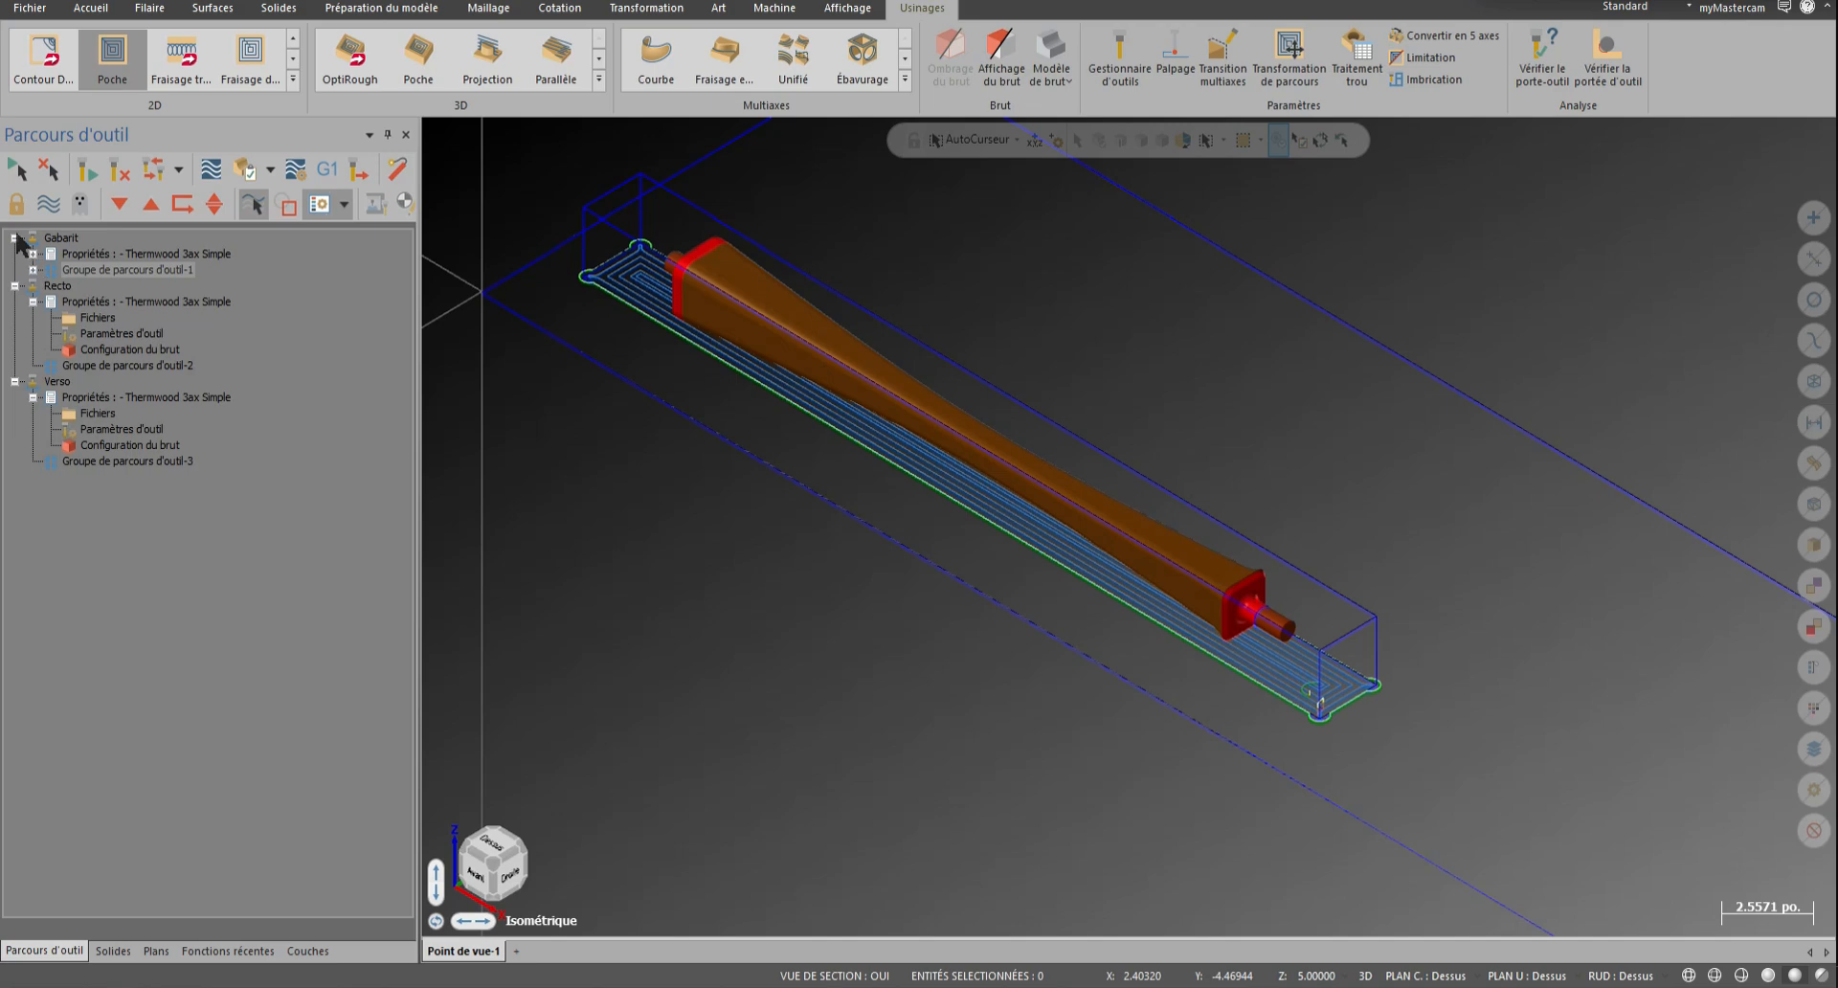
{"action": "left_click", "coordinate": [15, 237]}
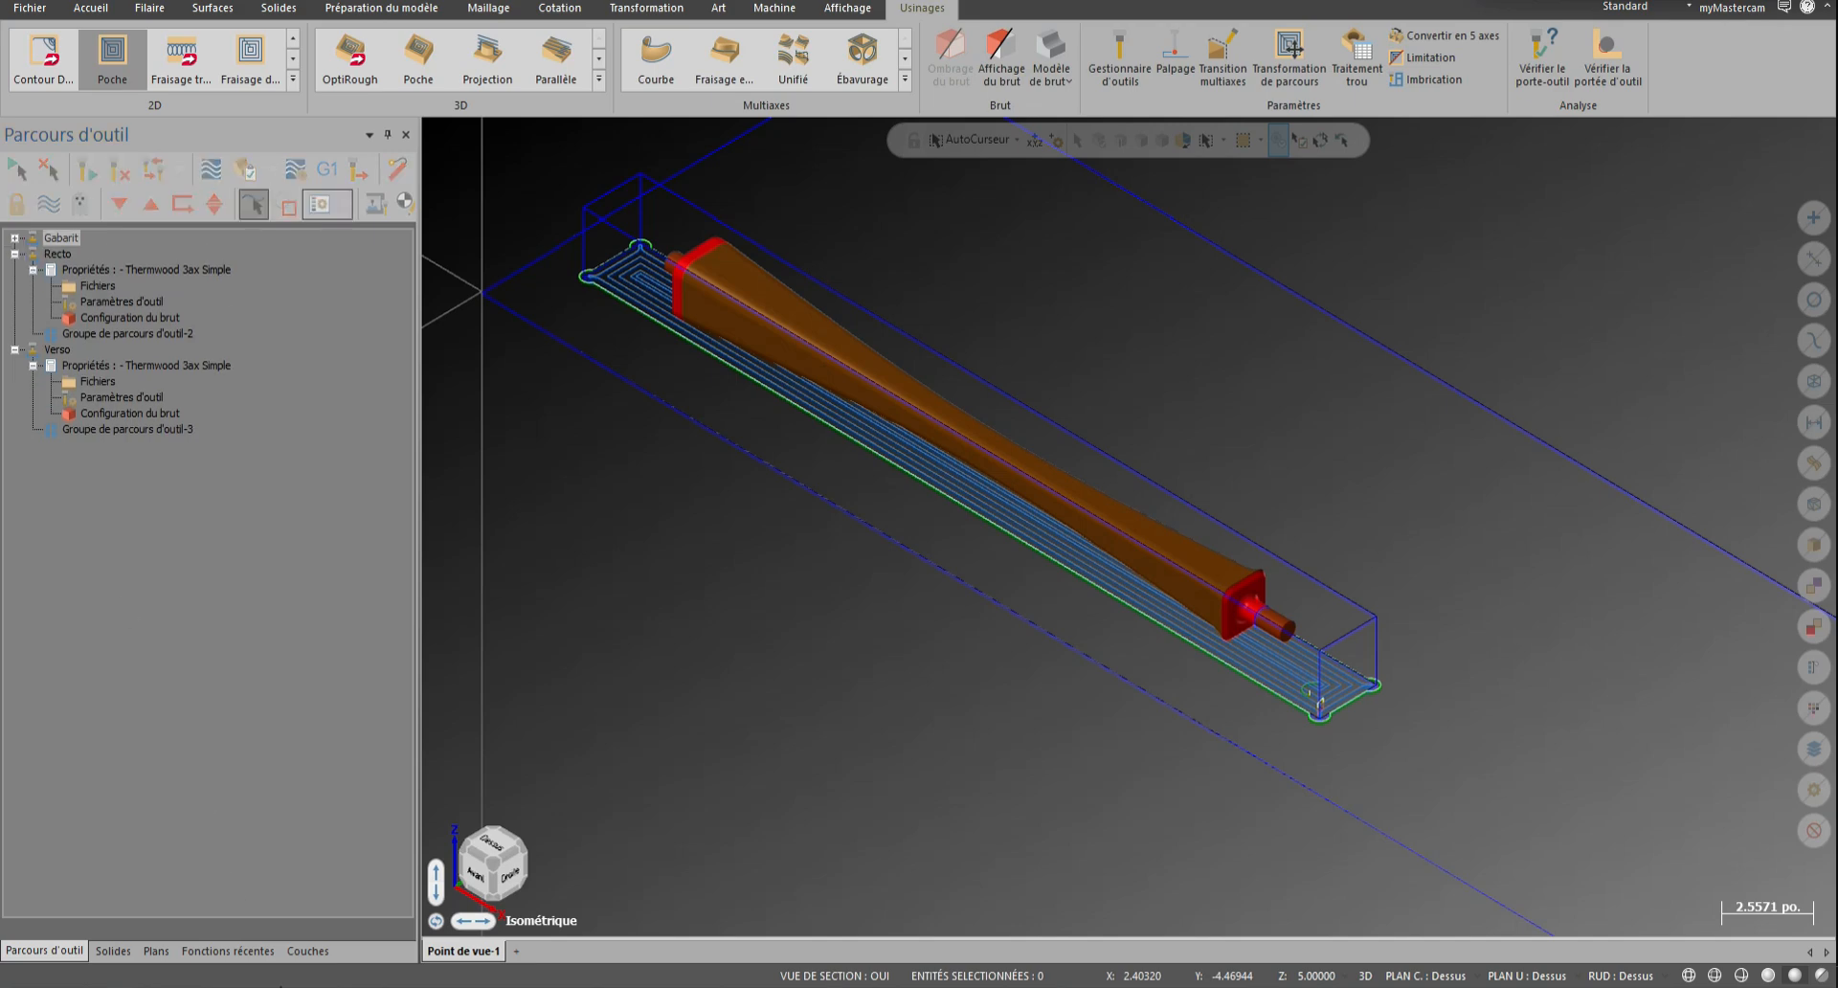
Create a new layer 2 named Gabarit
{"action": "left_click", "coordinate": [307, 950]}
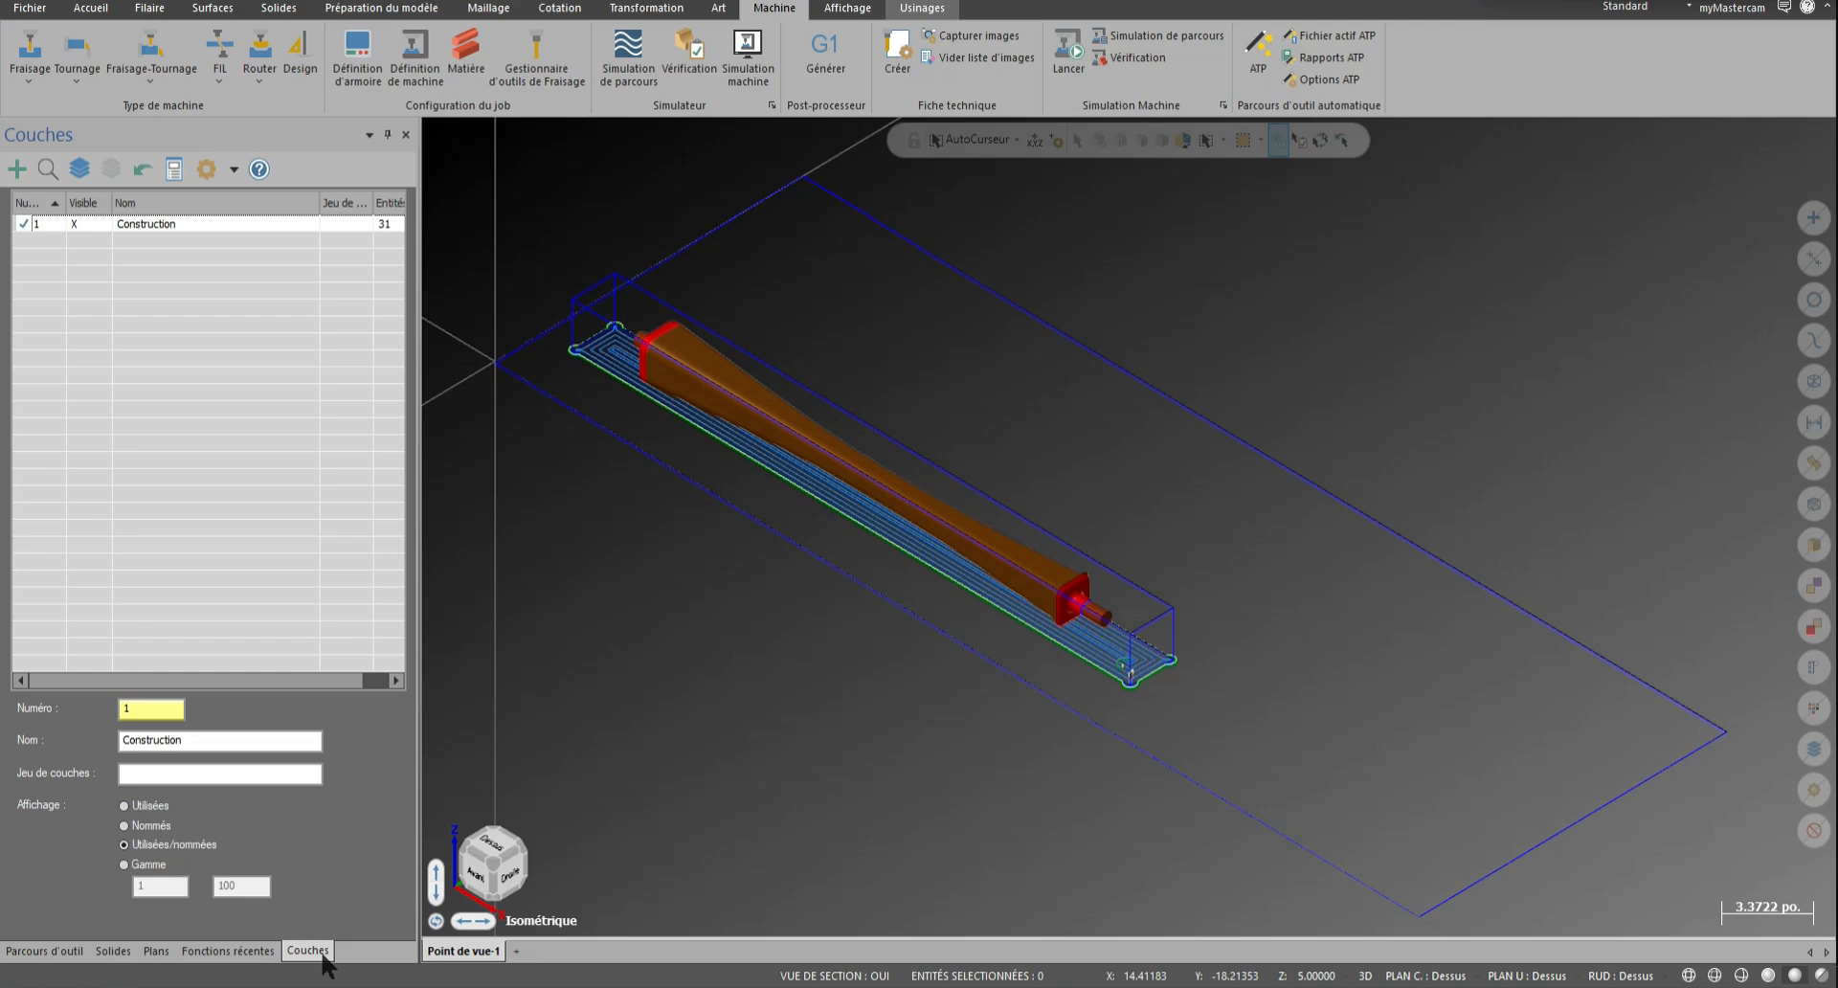
{"action": "left_click", "coordinate": [17, 170]}
{"action": "left_click", "coordinate": [130, 240]}
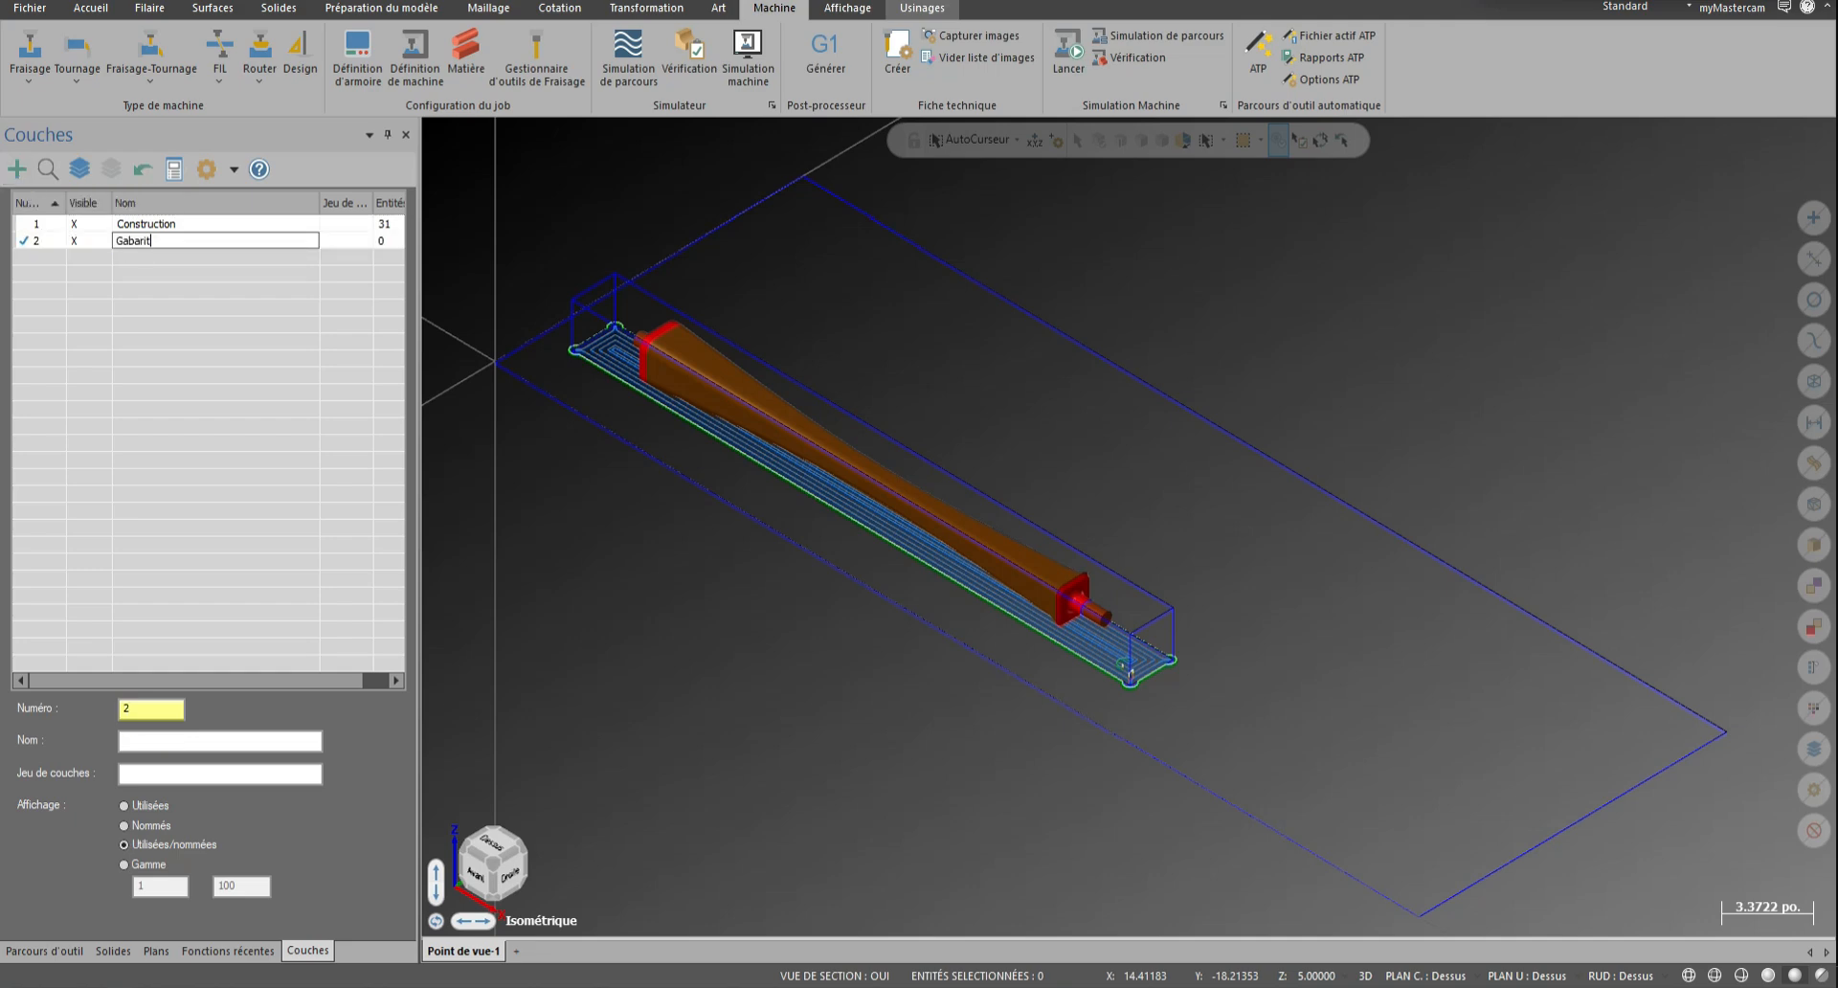
{"action": "key", "text": "Return"}
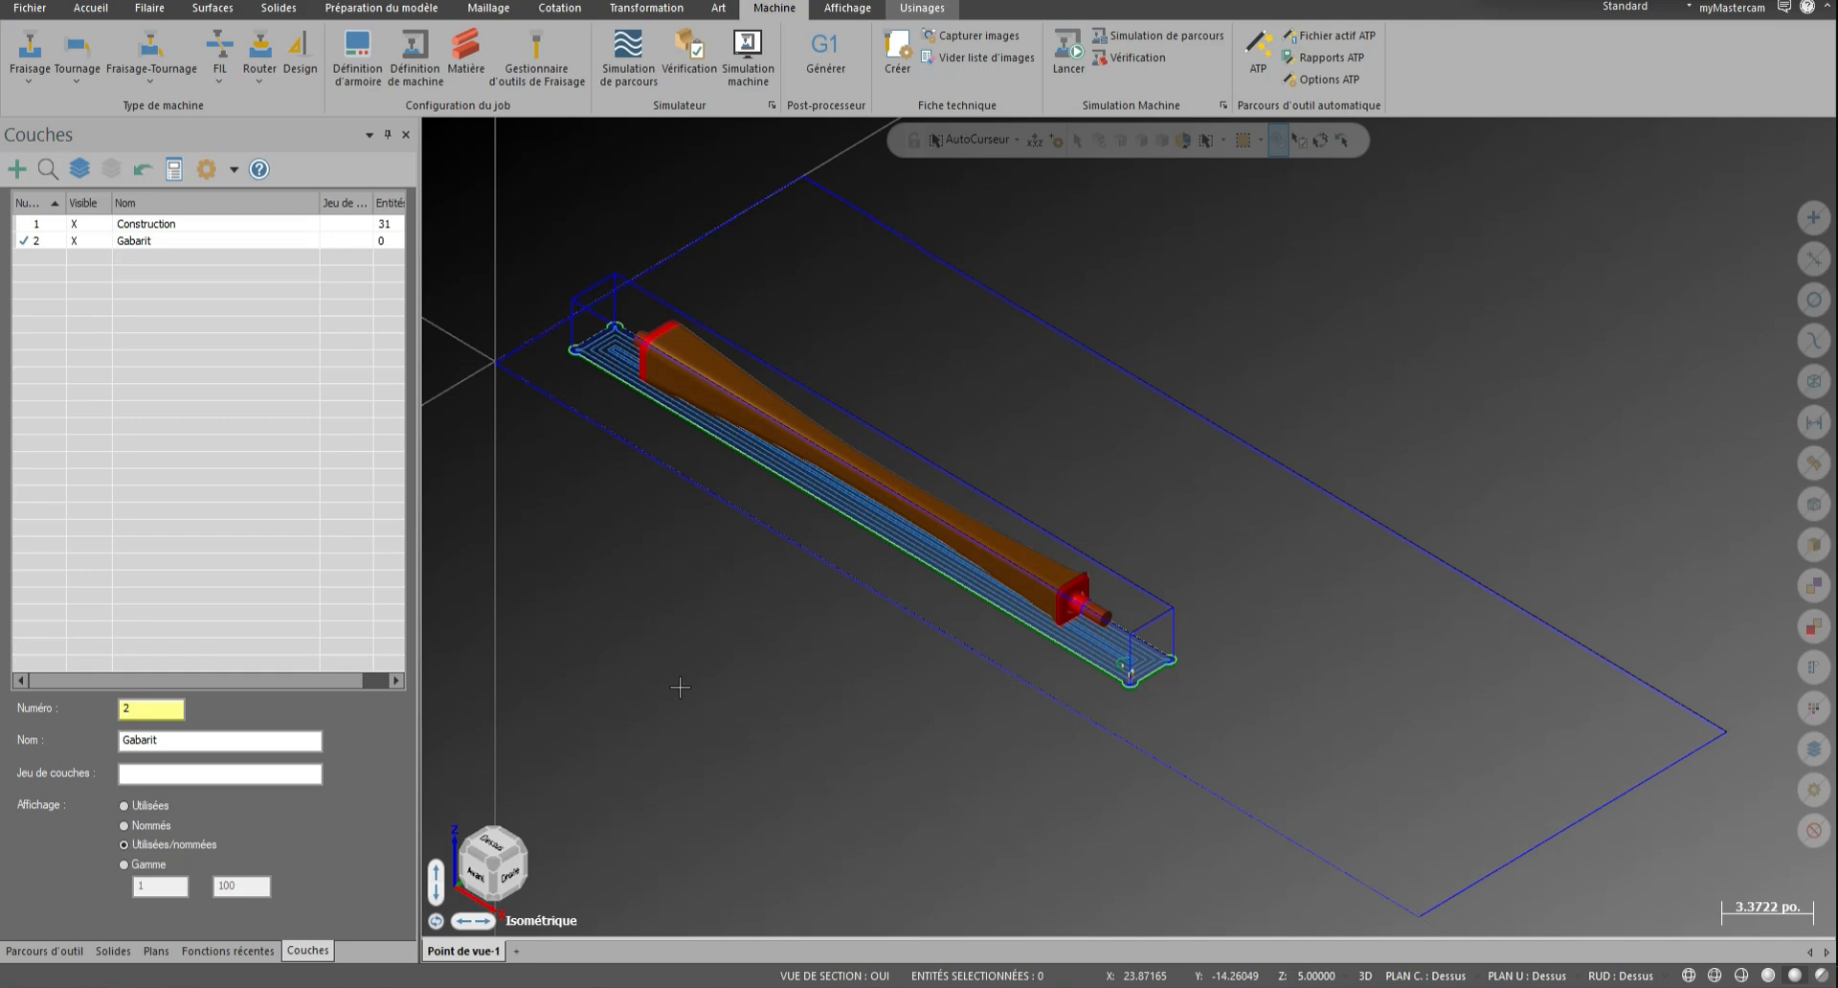
Move the large outer rectangle and the pocket chain with corner reliefs to the Gabarit layer
{"action": "left_click", "coordinate": [533, 380]}
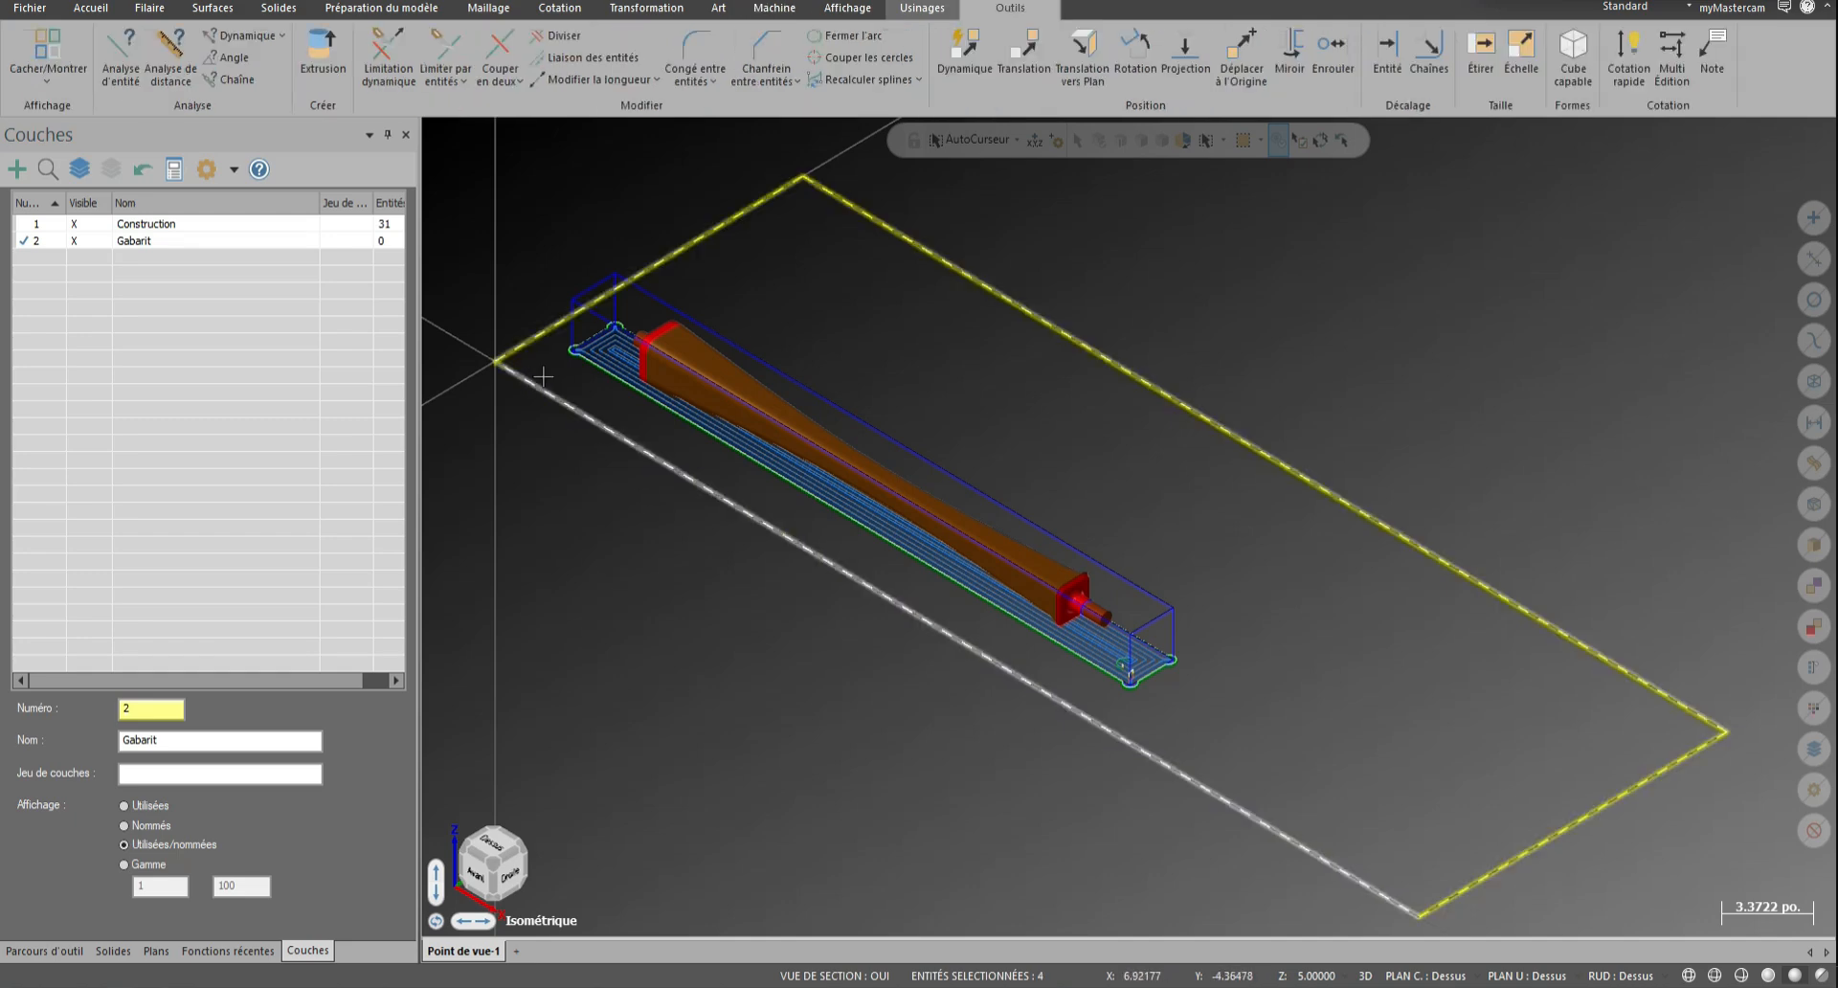
{"action": "left_click", "coordinate": [570, 351]}
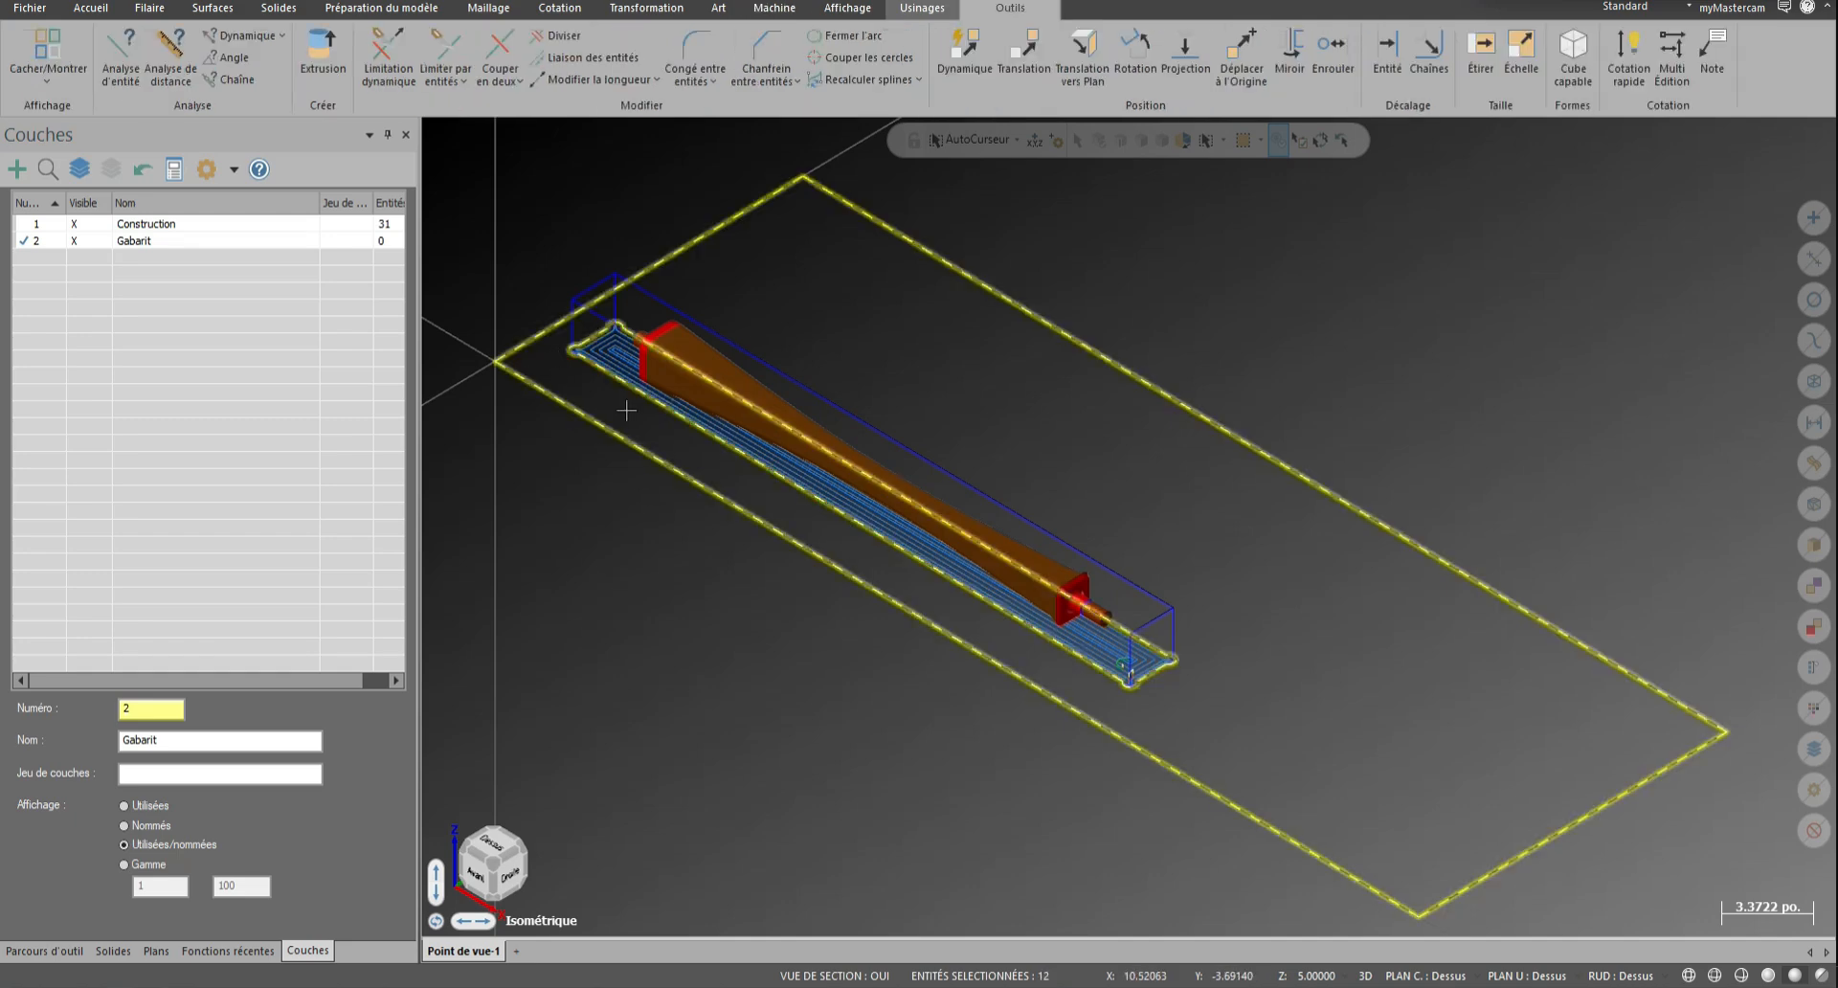
{"action": "right_click", "coordinate": [149, 240]}
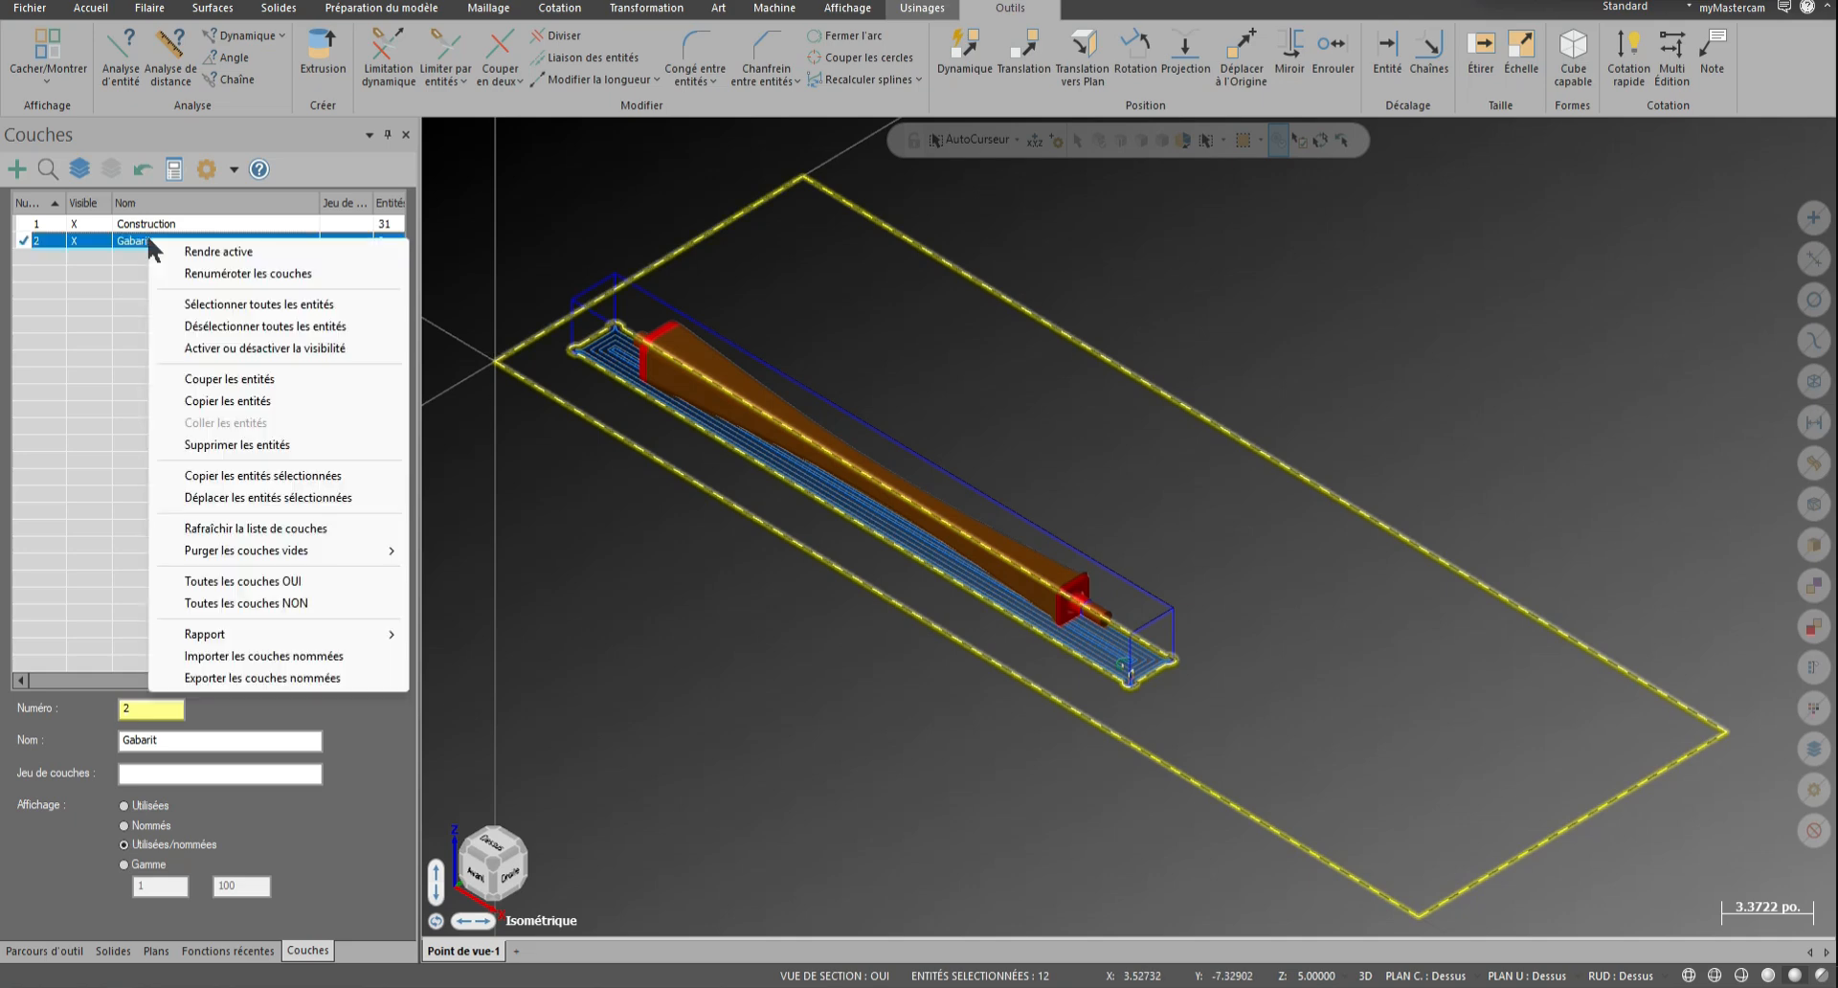
{"action": "left_click", "coordinate": [278, 497]}
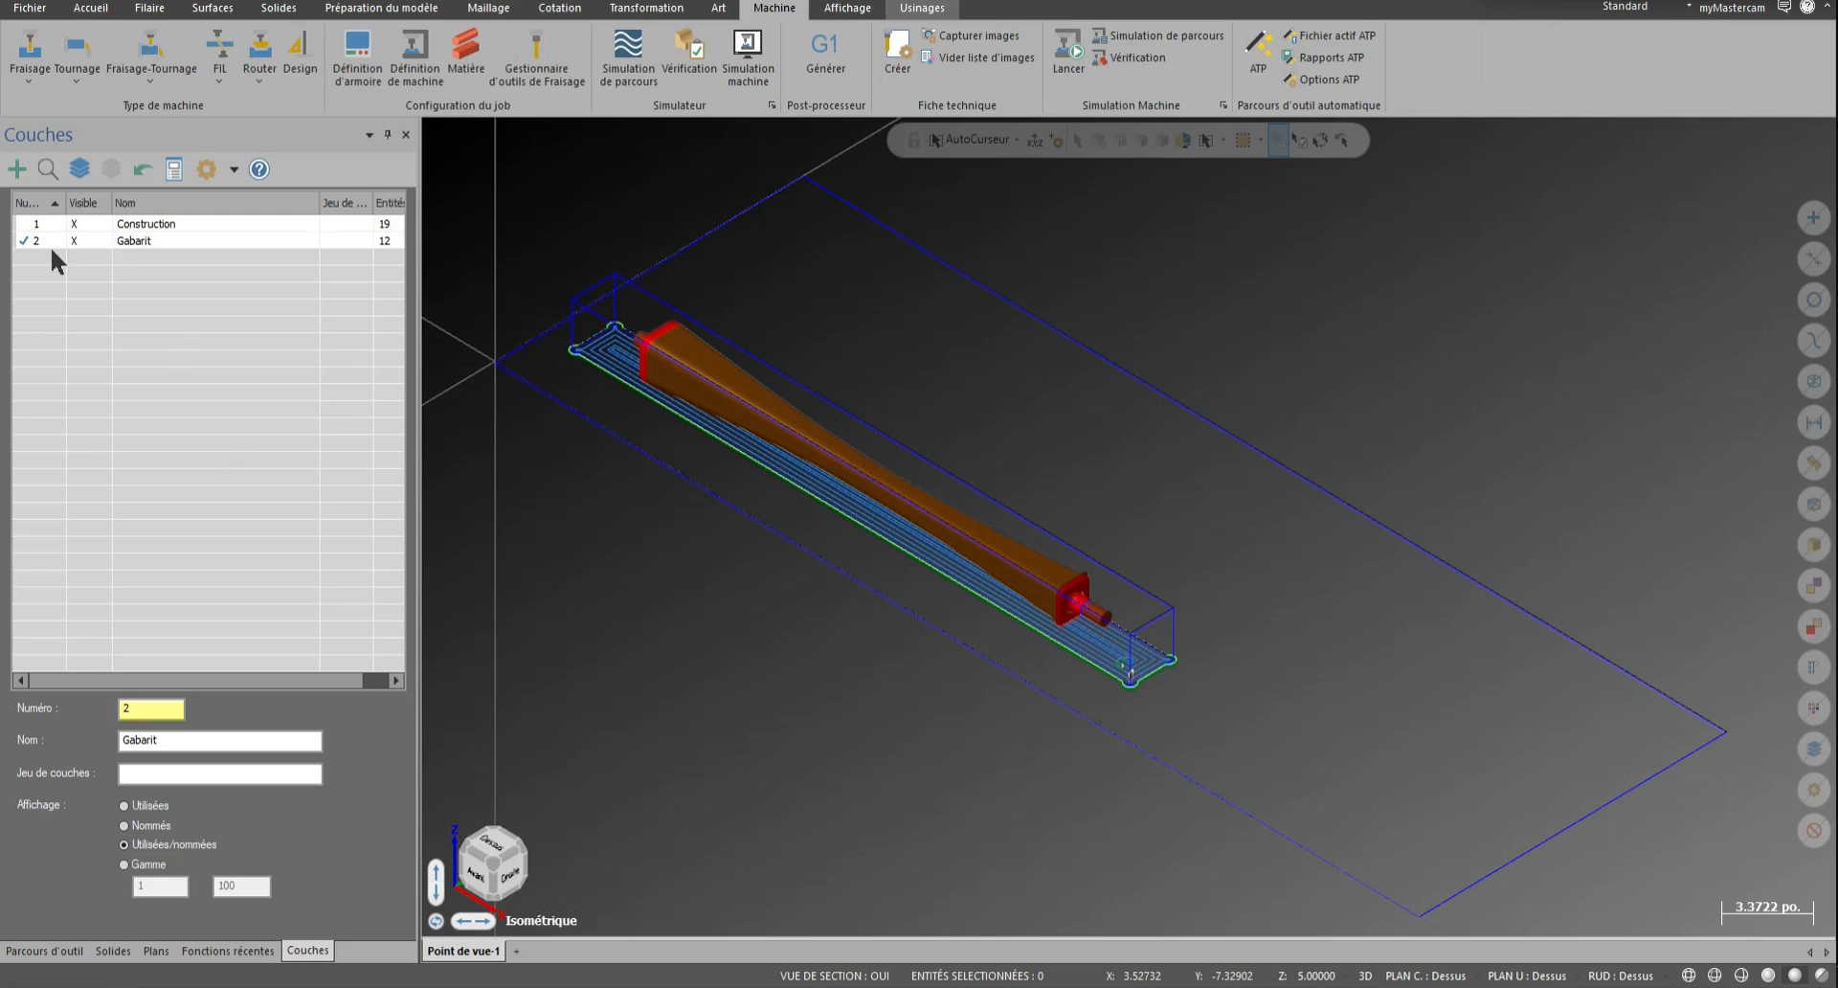
Make the Construction layer active and hide the Gabarit layer
{"action": "left_click", "coordinate": [22, 224]}
{"action": "left_click", "coordinate": [78, 241]}
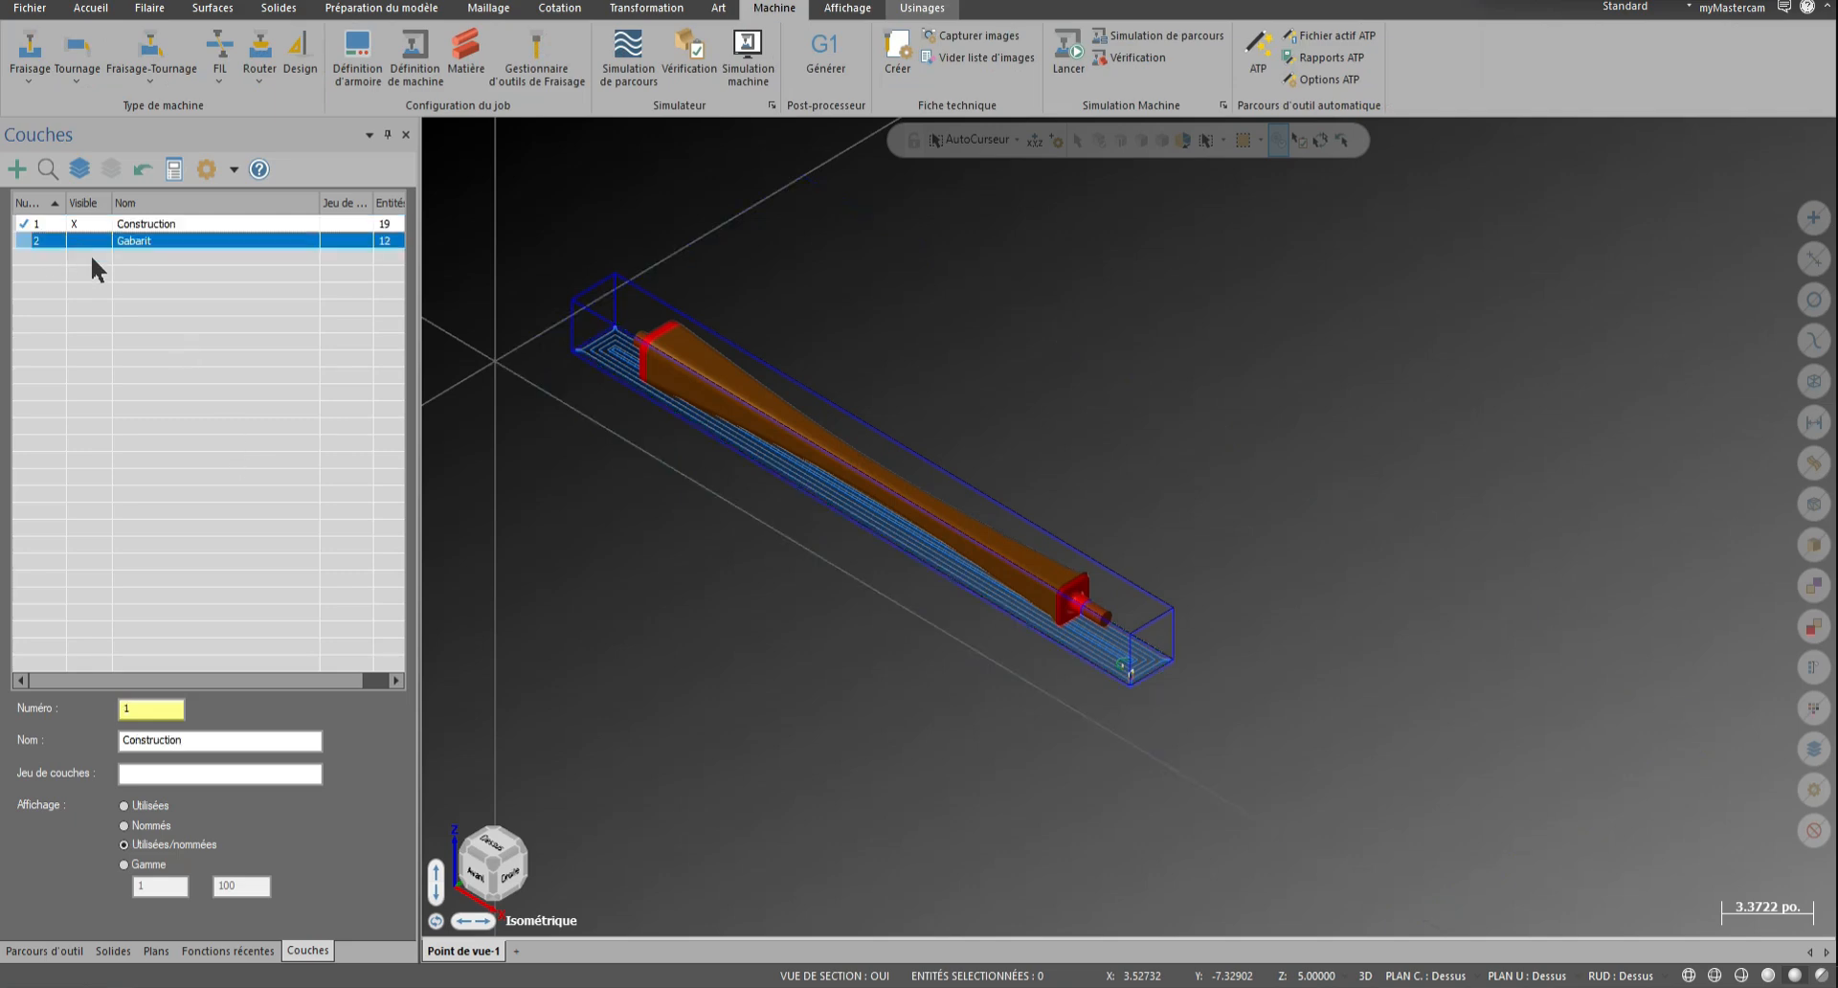
{"action": "right_click", "coordinate": [577, 490]}
{"action": "left_click", "coordinate": [659, 547]}
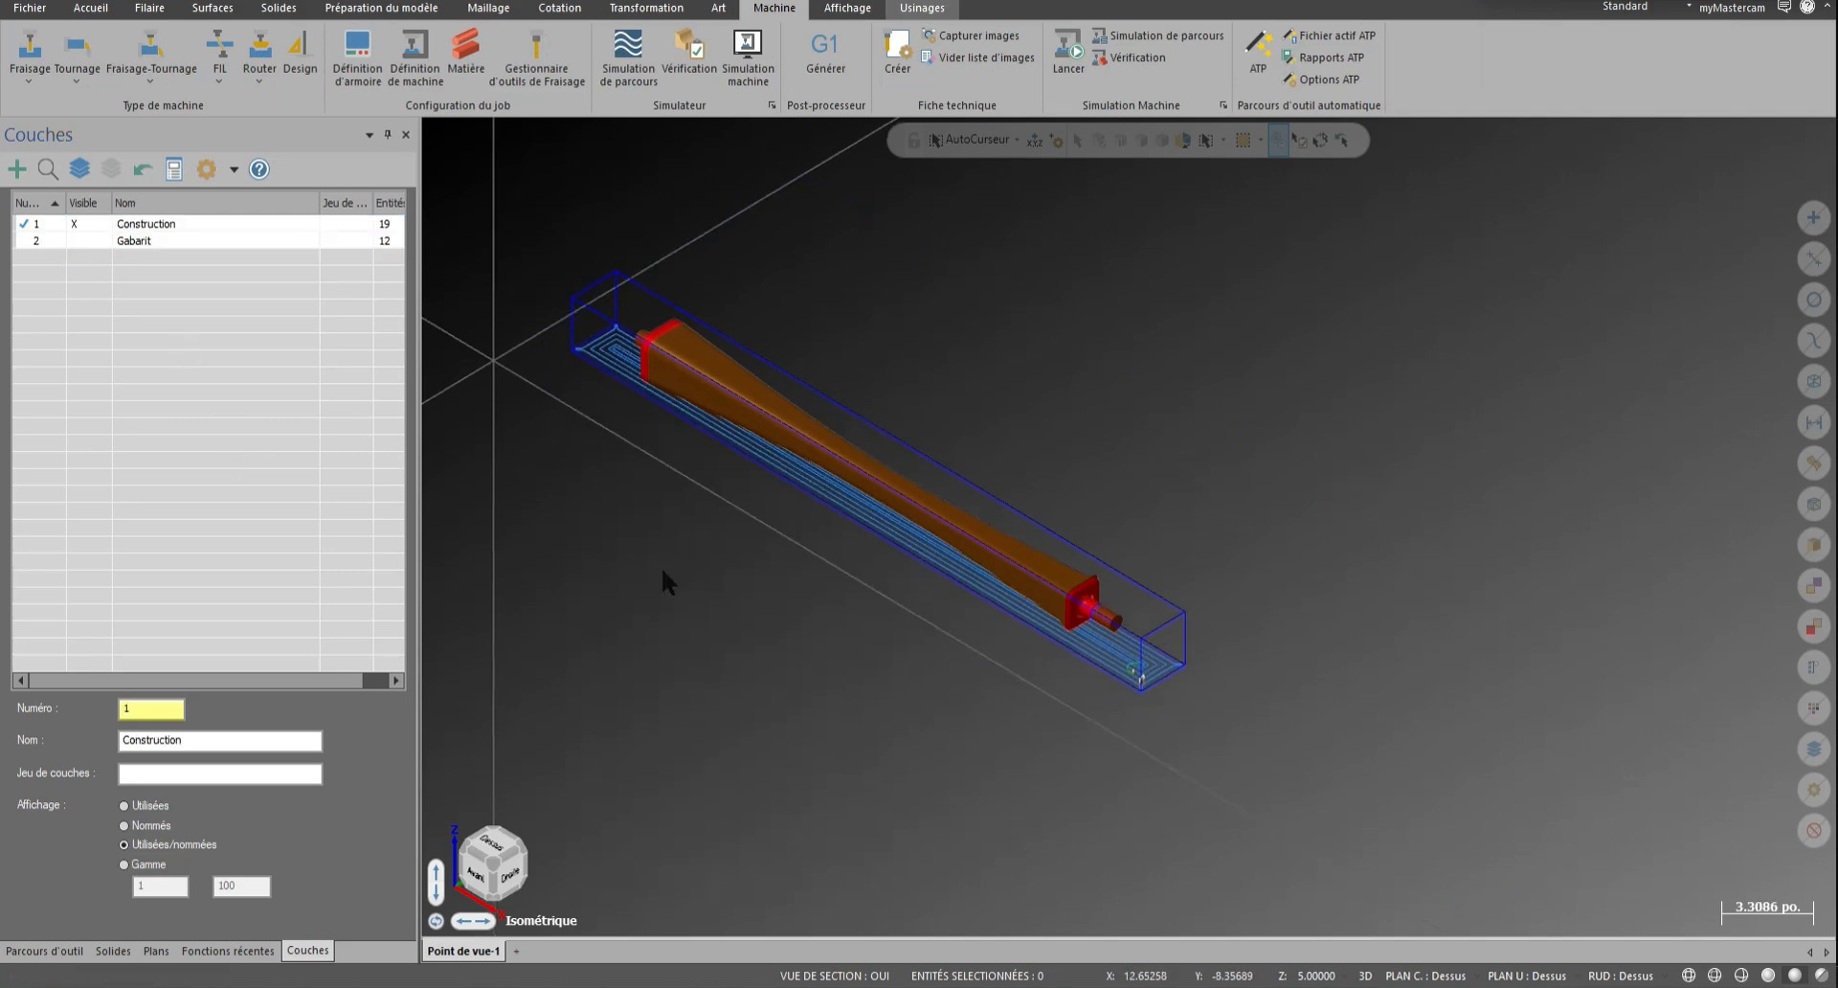
Create a silhouette boundary of the leg's main body with 0.001 tolerances and arc insertion enabled
{"action": "left_click", "coordinate": [72, 956]}
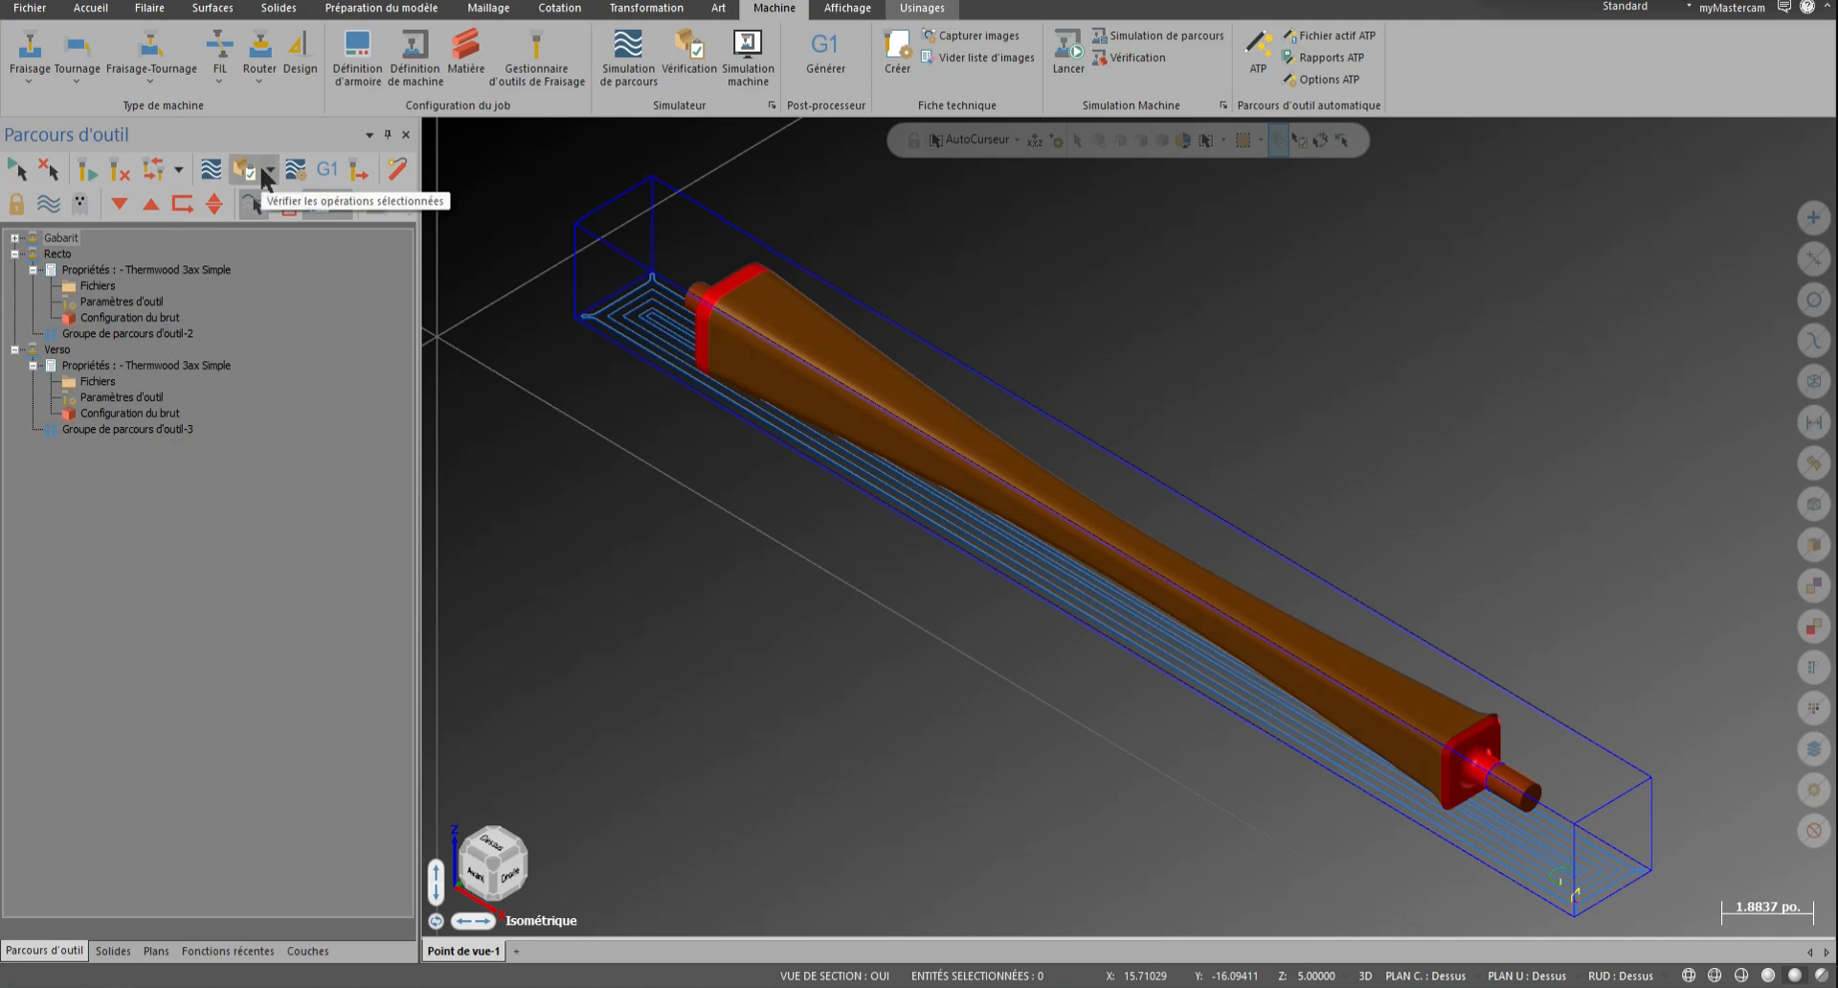
{"action": "left_click", "coordinate": [158, 9]}
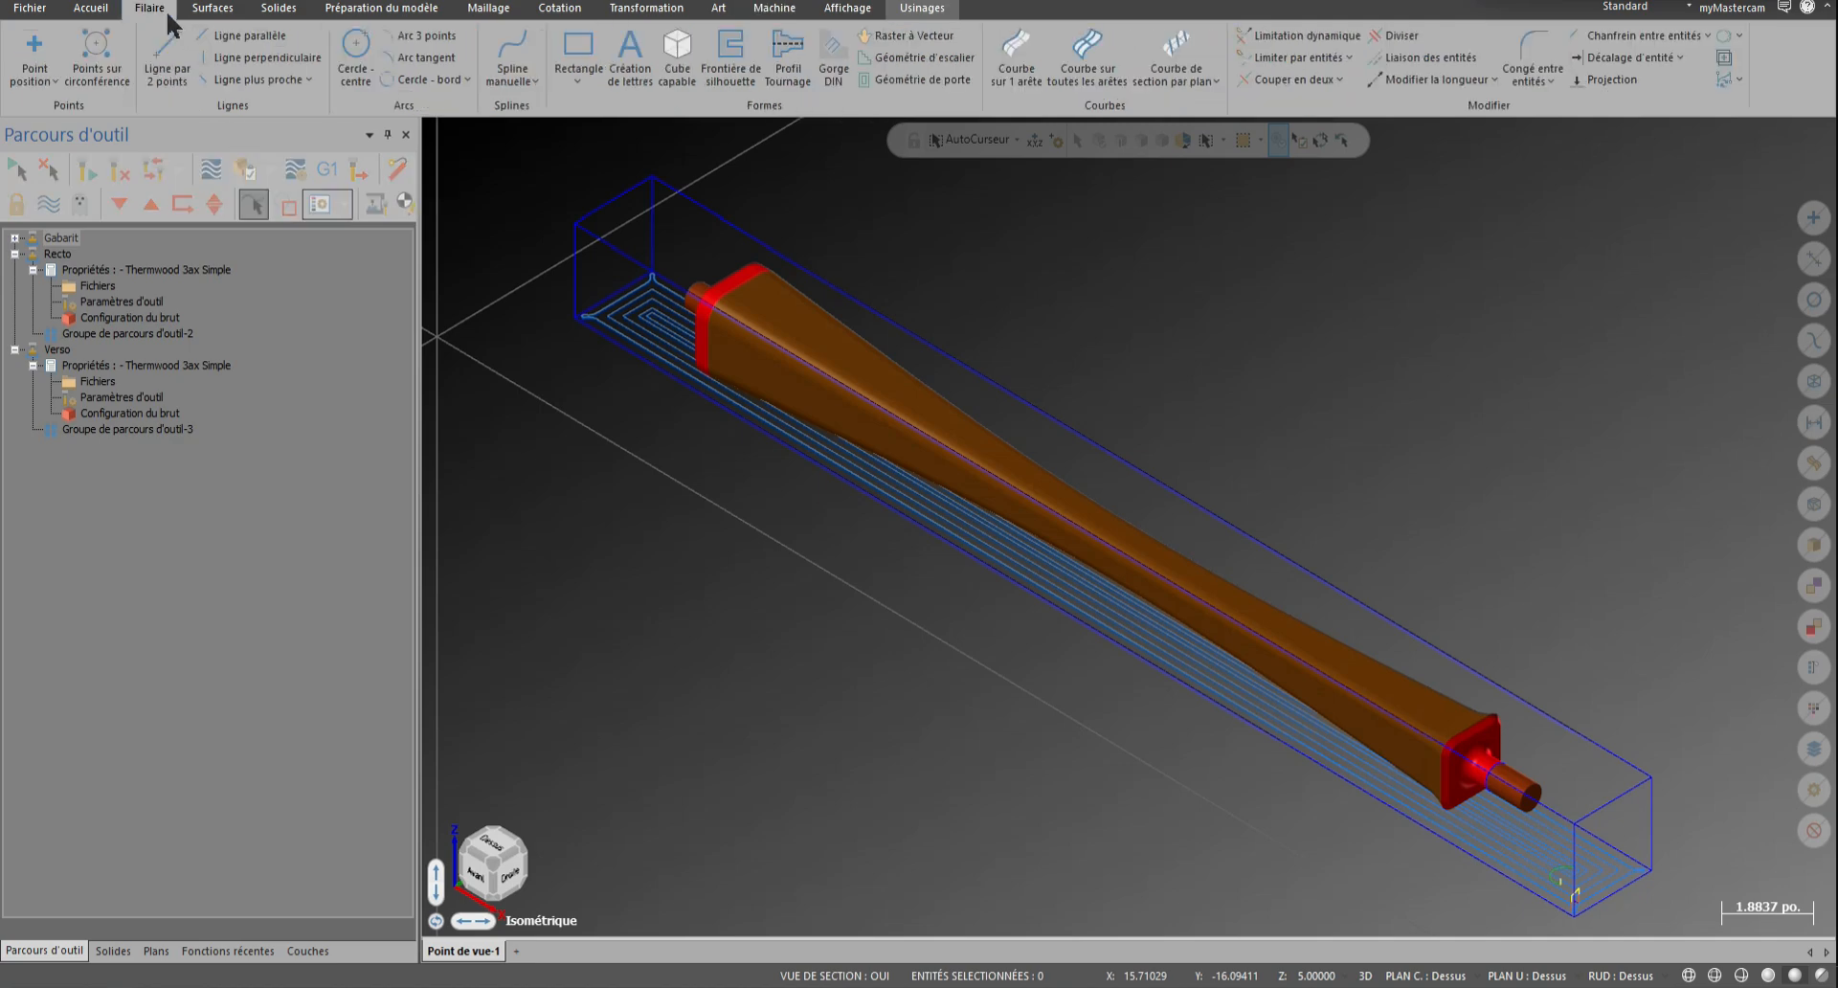
{"action": "left_click", "coordinate": [732, 77]}
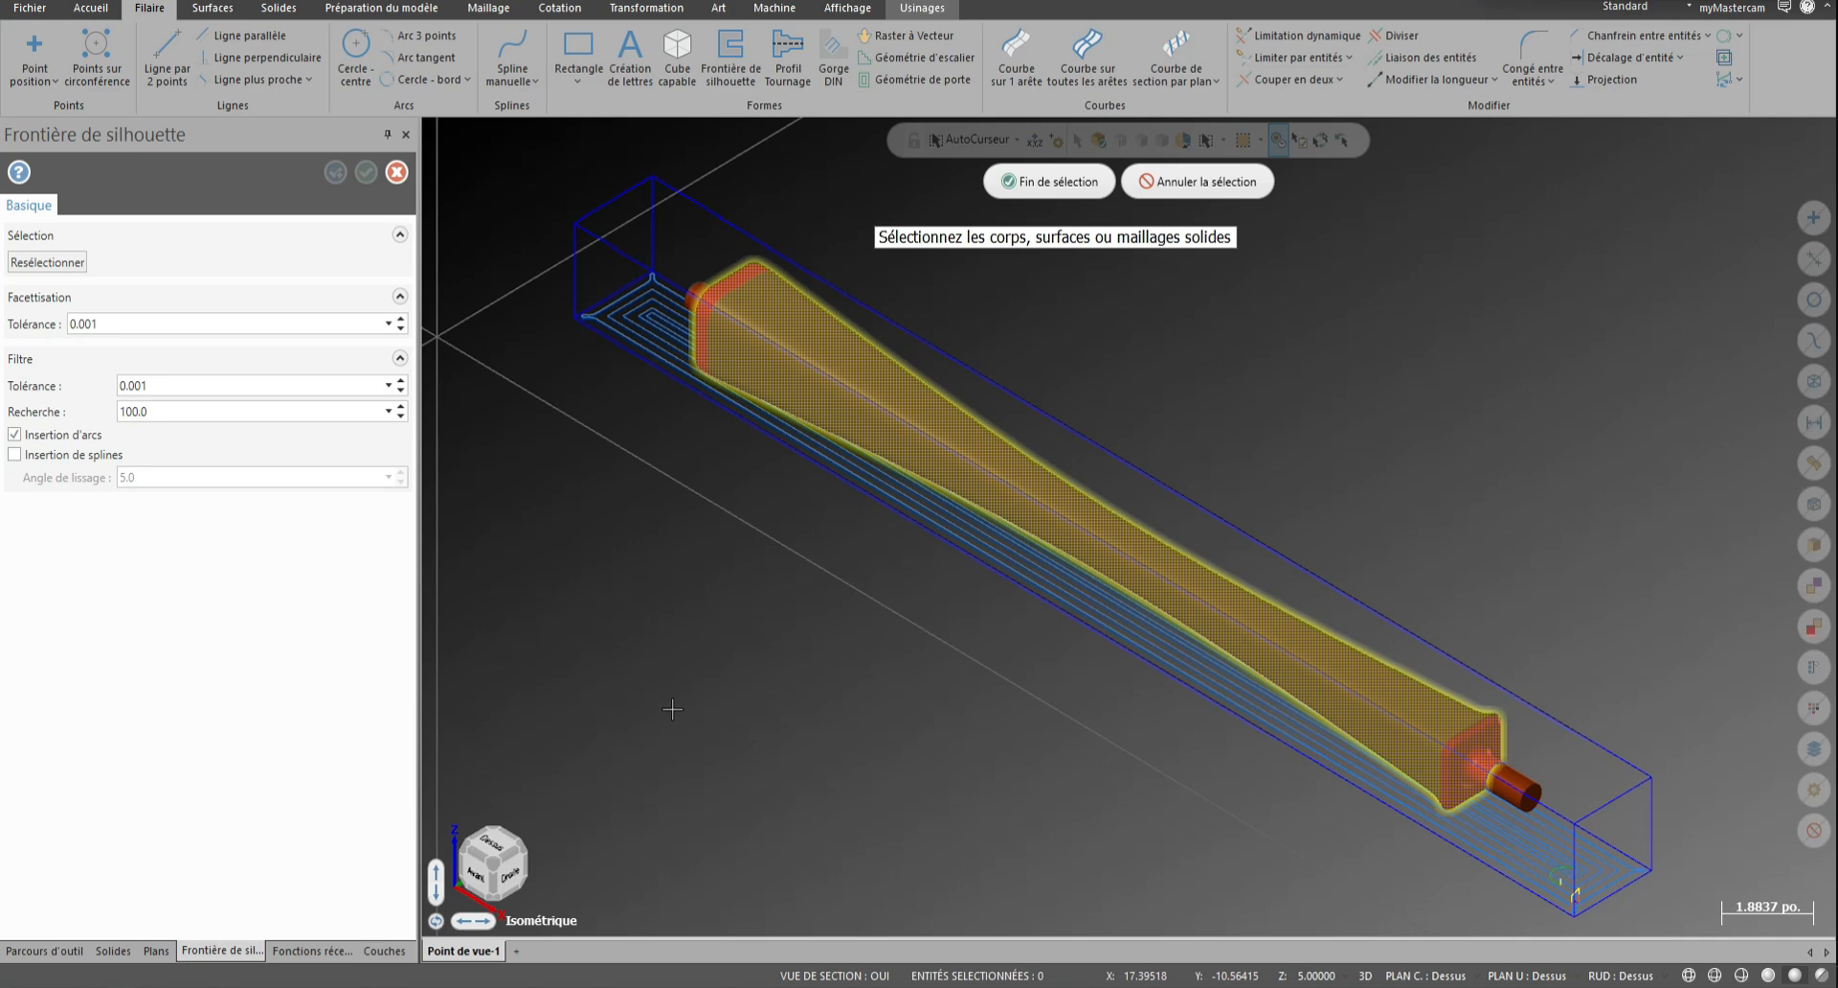
{"action": "key", "text": "Return"}
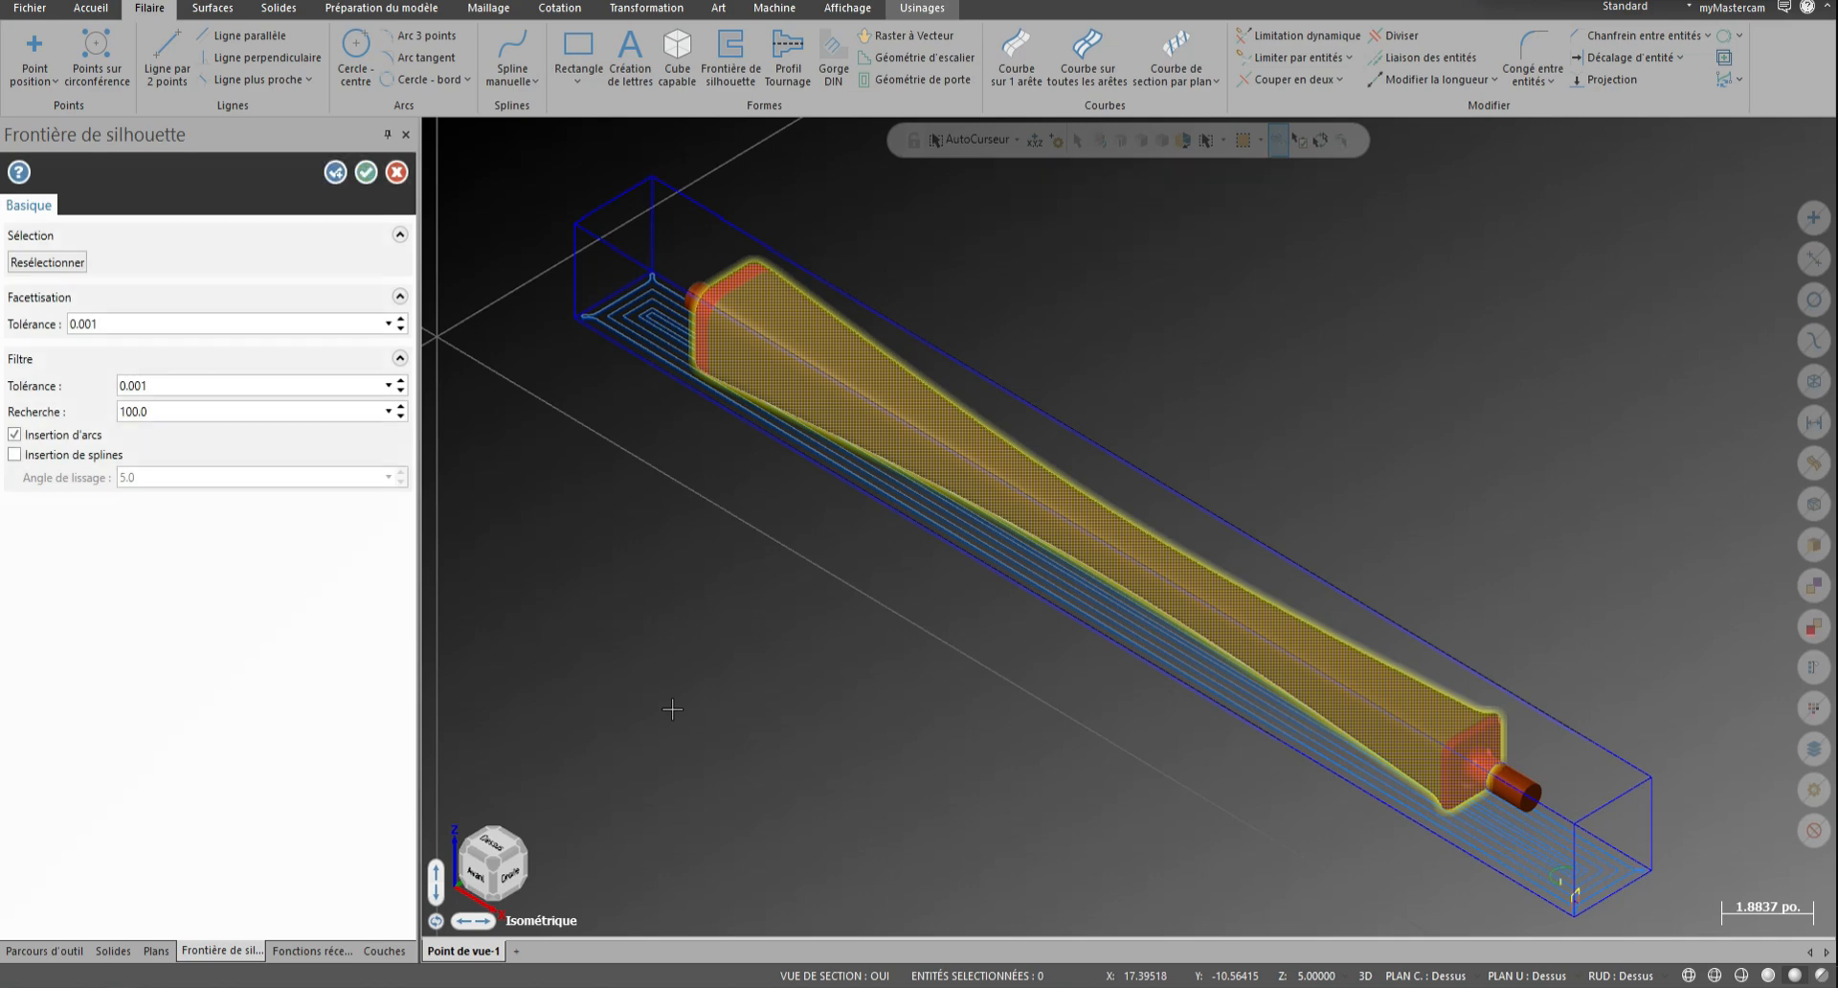
{"action": "key", "text": "Return"}
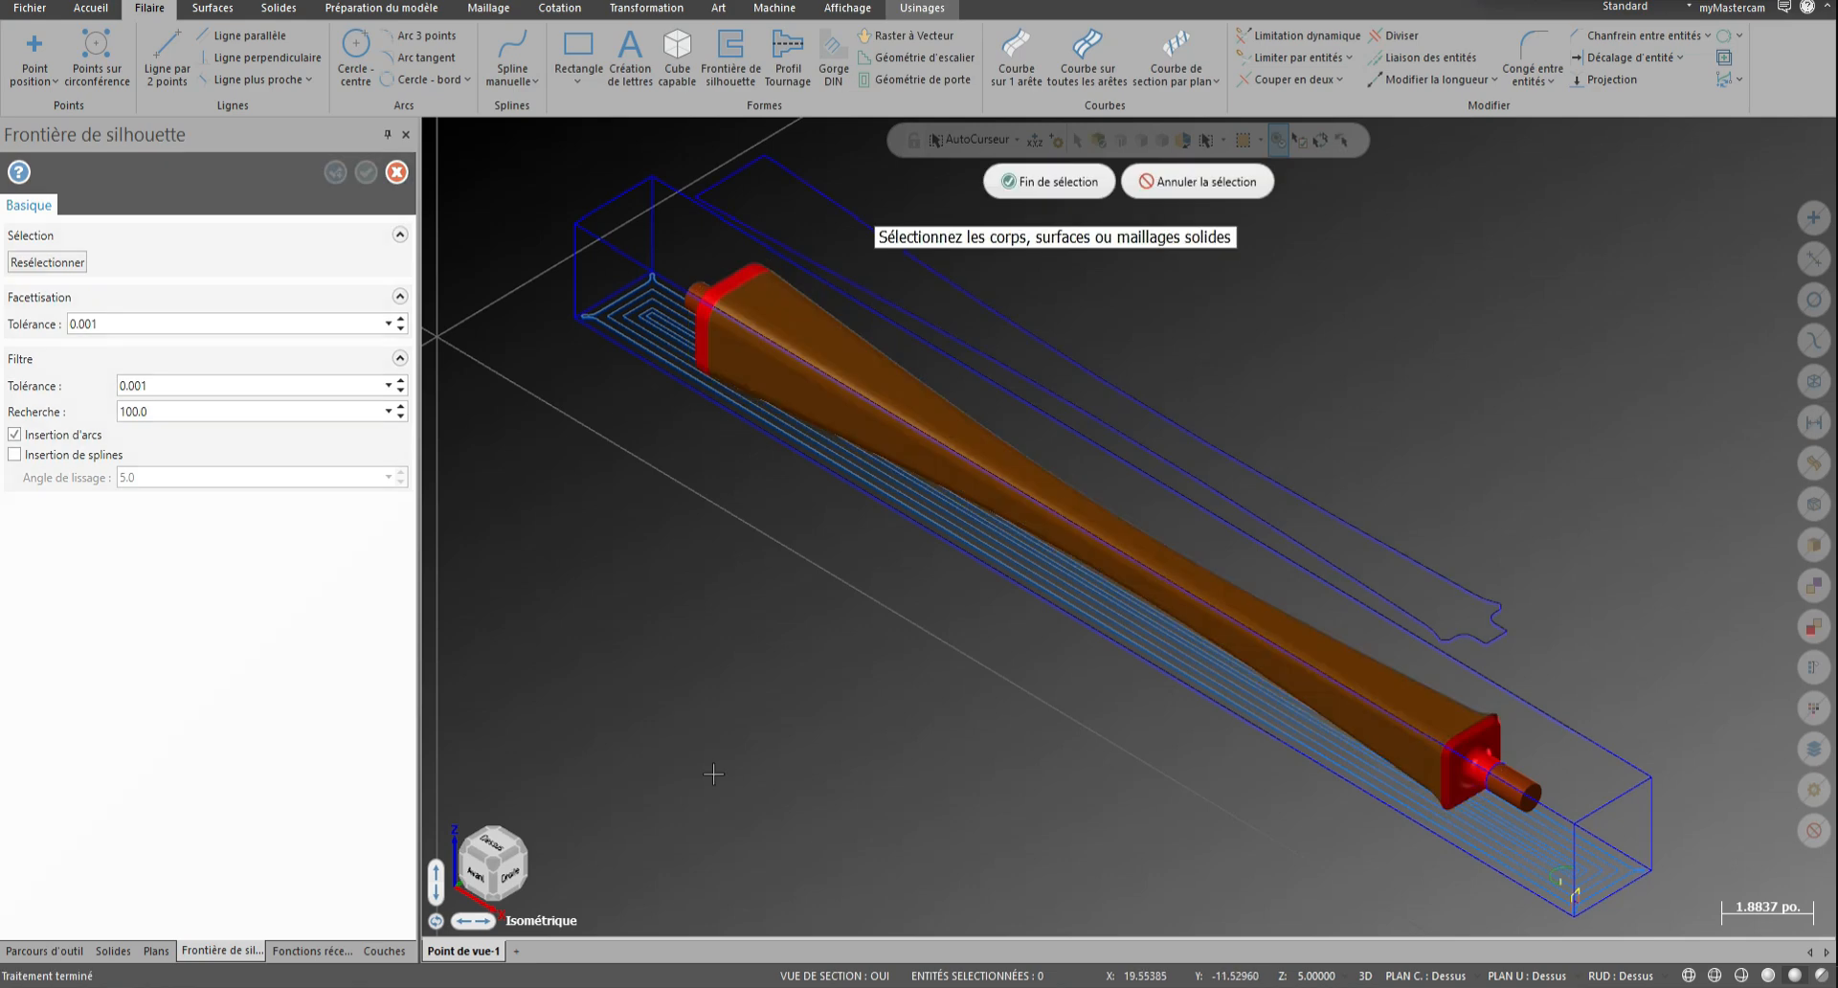
{"action": "scroll", "coordinate": [714, 773], "scroll_direction": "down", "scroll_amount": 2}
{"action": "middle_click_drag", "start_coordinate": [714, 773], "coordinate": [793, 644]}
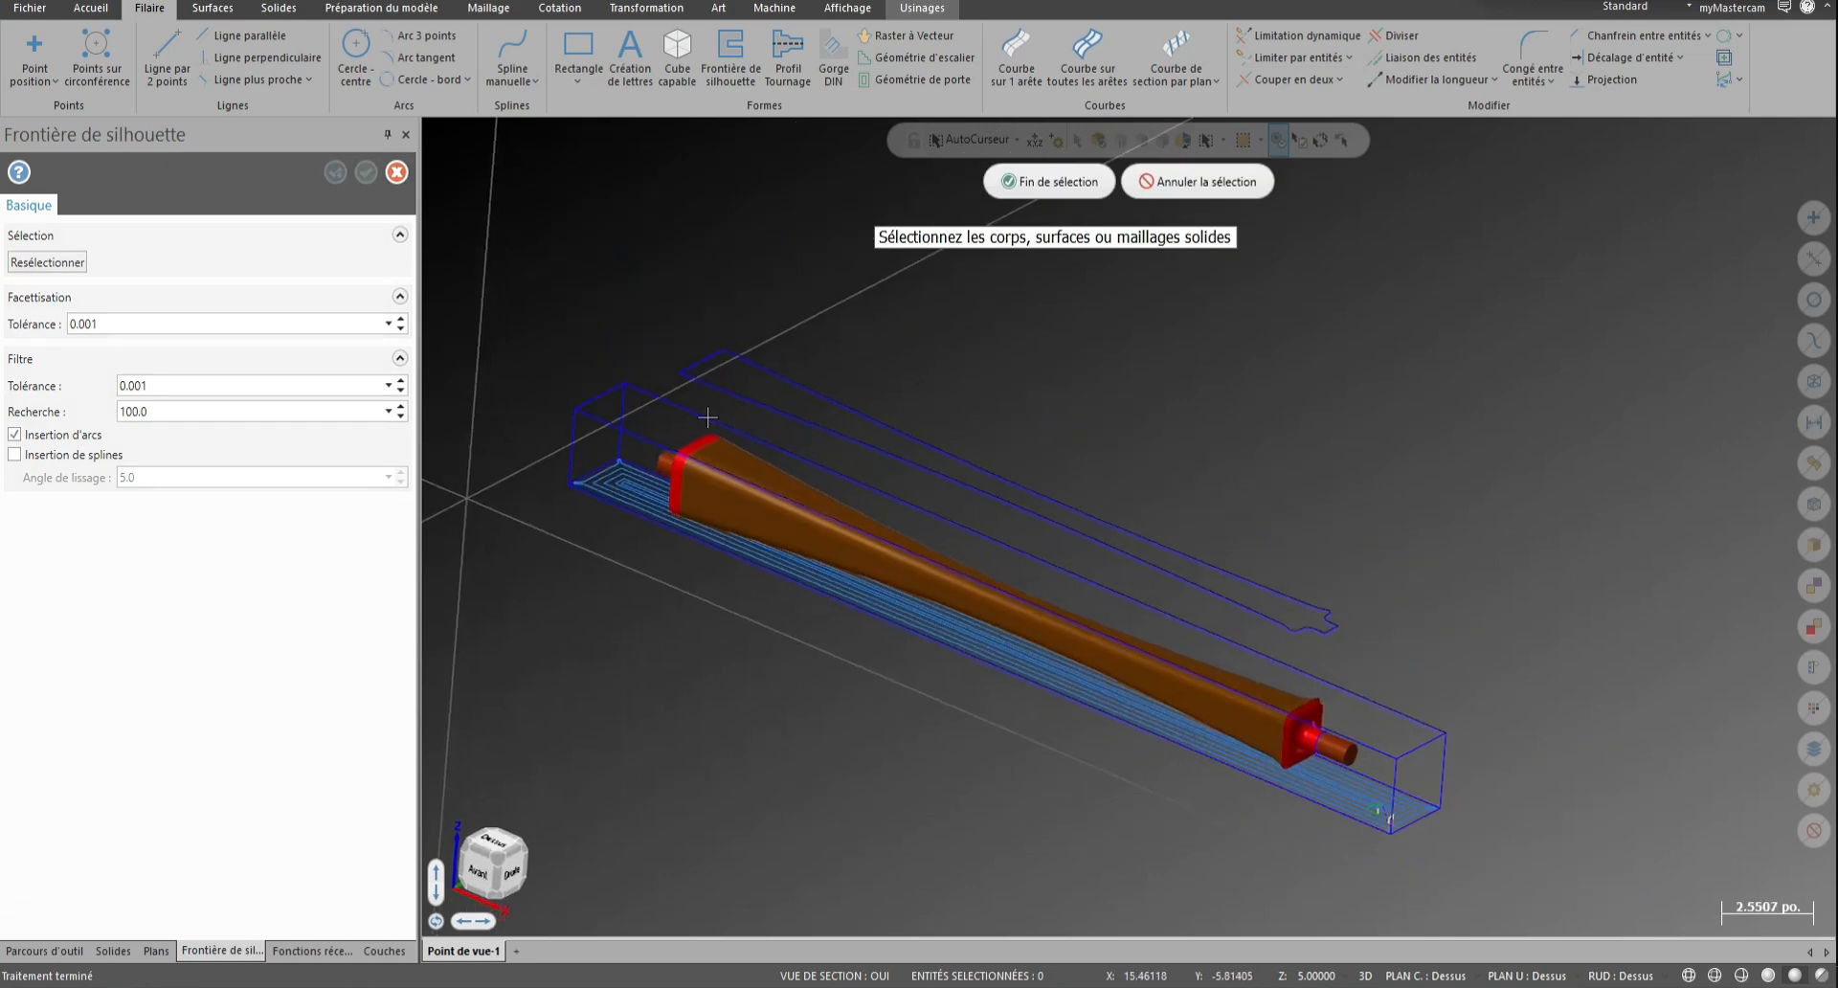
{"action": "left_click", "coordinate": [1065, 182]}
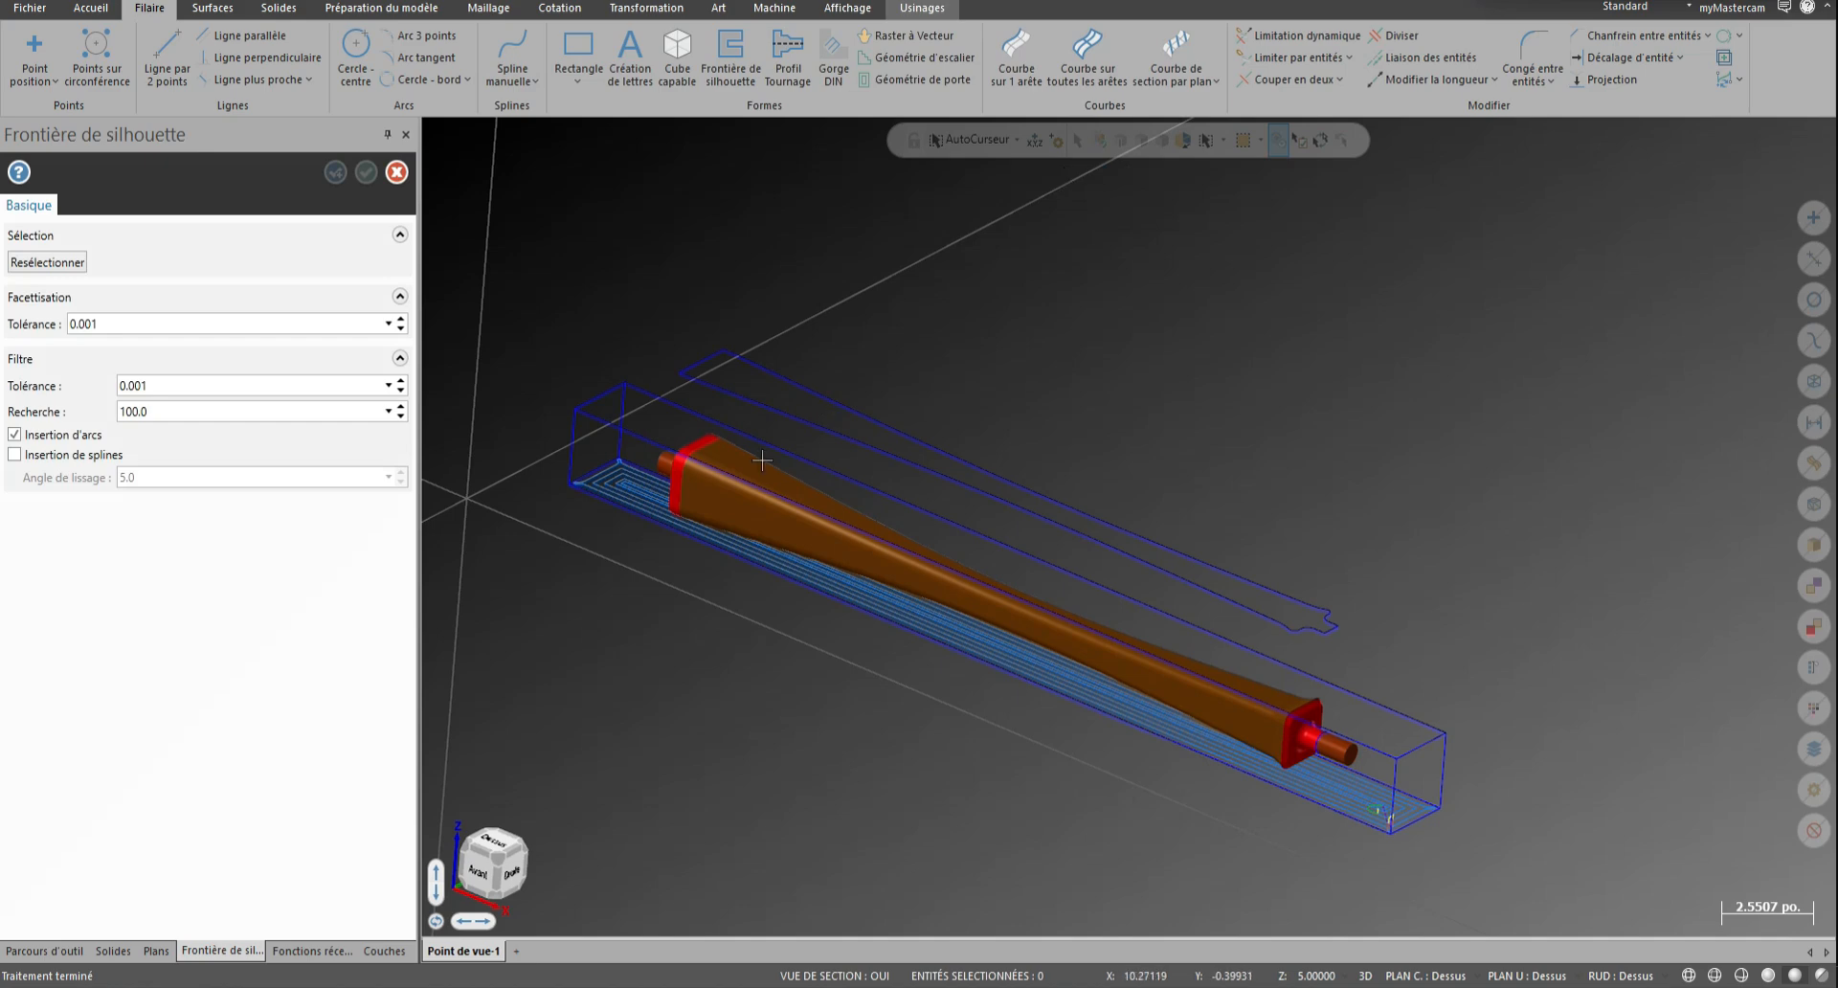
{"action": "key", "text": "Escape"}
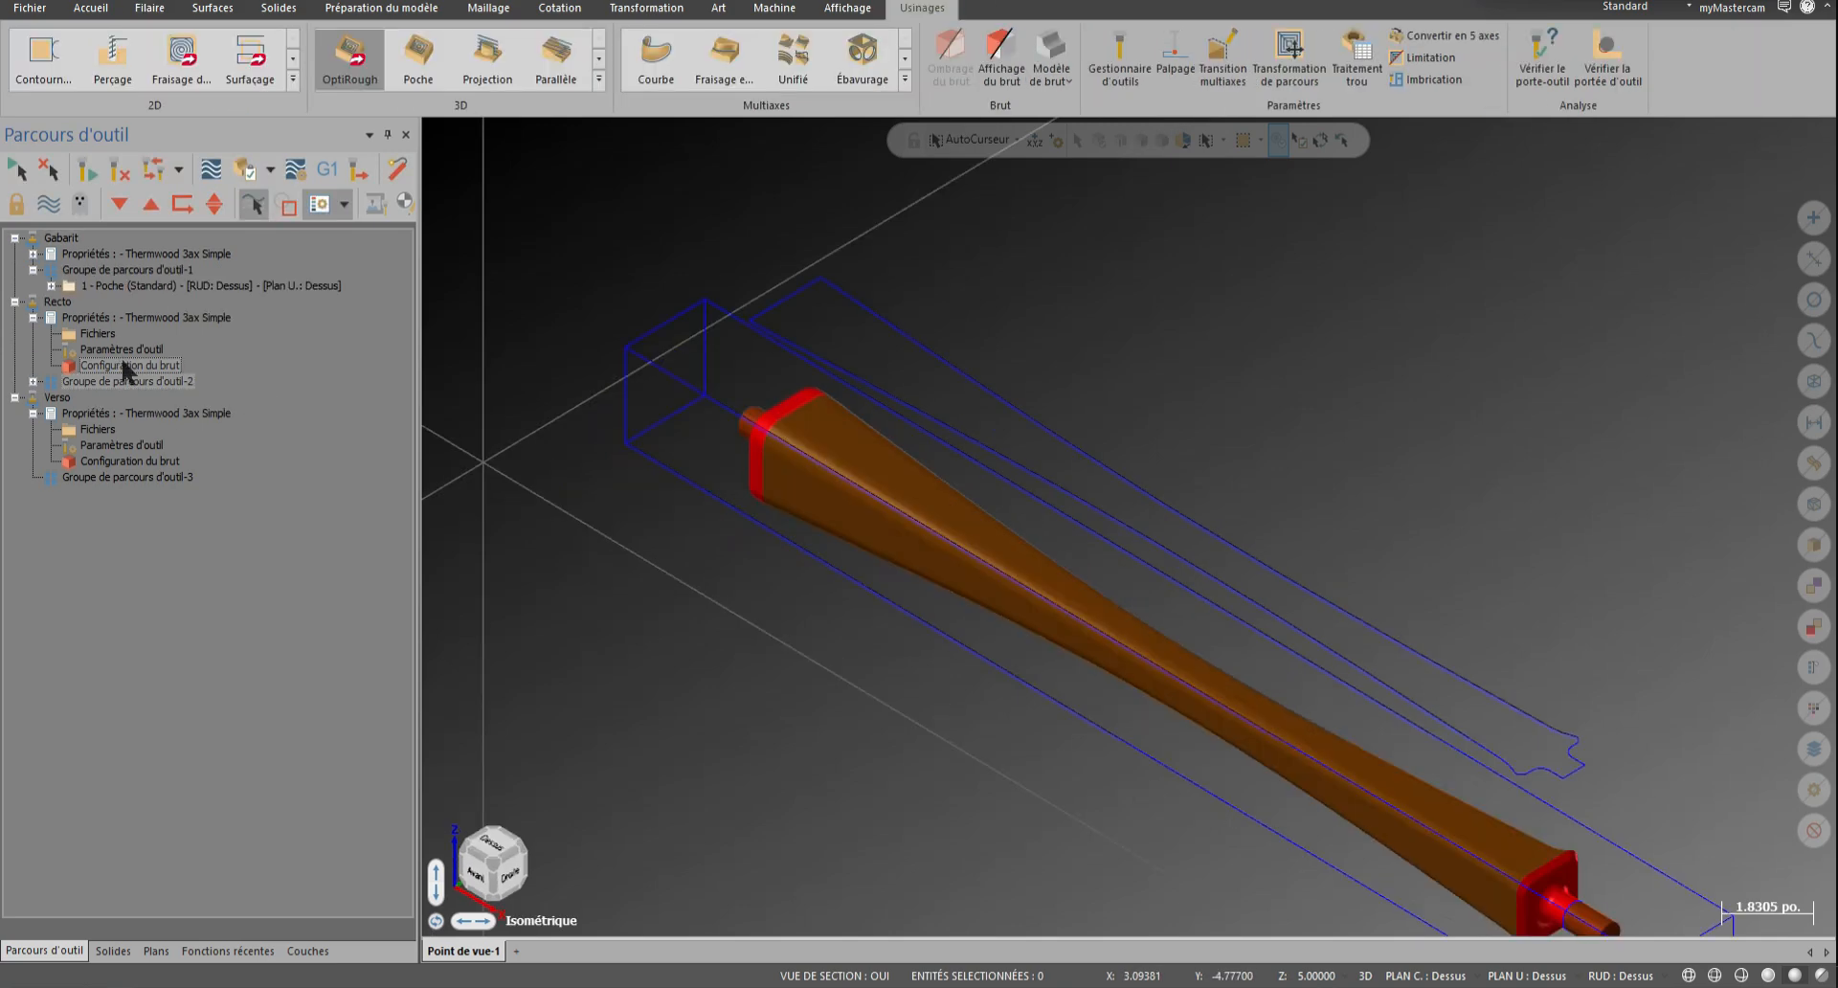
Define the Recto group's stock as a 29 x 2.25 x 2.25 rectangular block from opposite corners of the wireframe box
{"action": "left_click", "coordinate": [125, 366]}
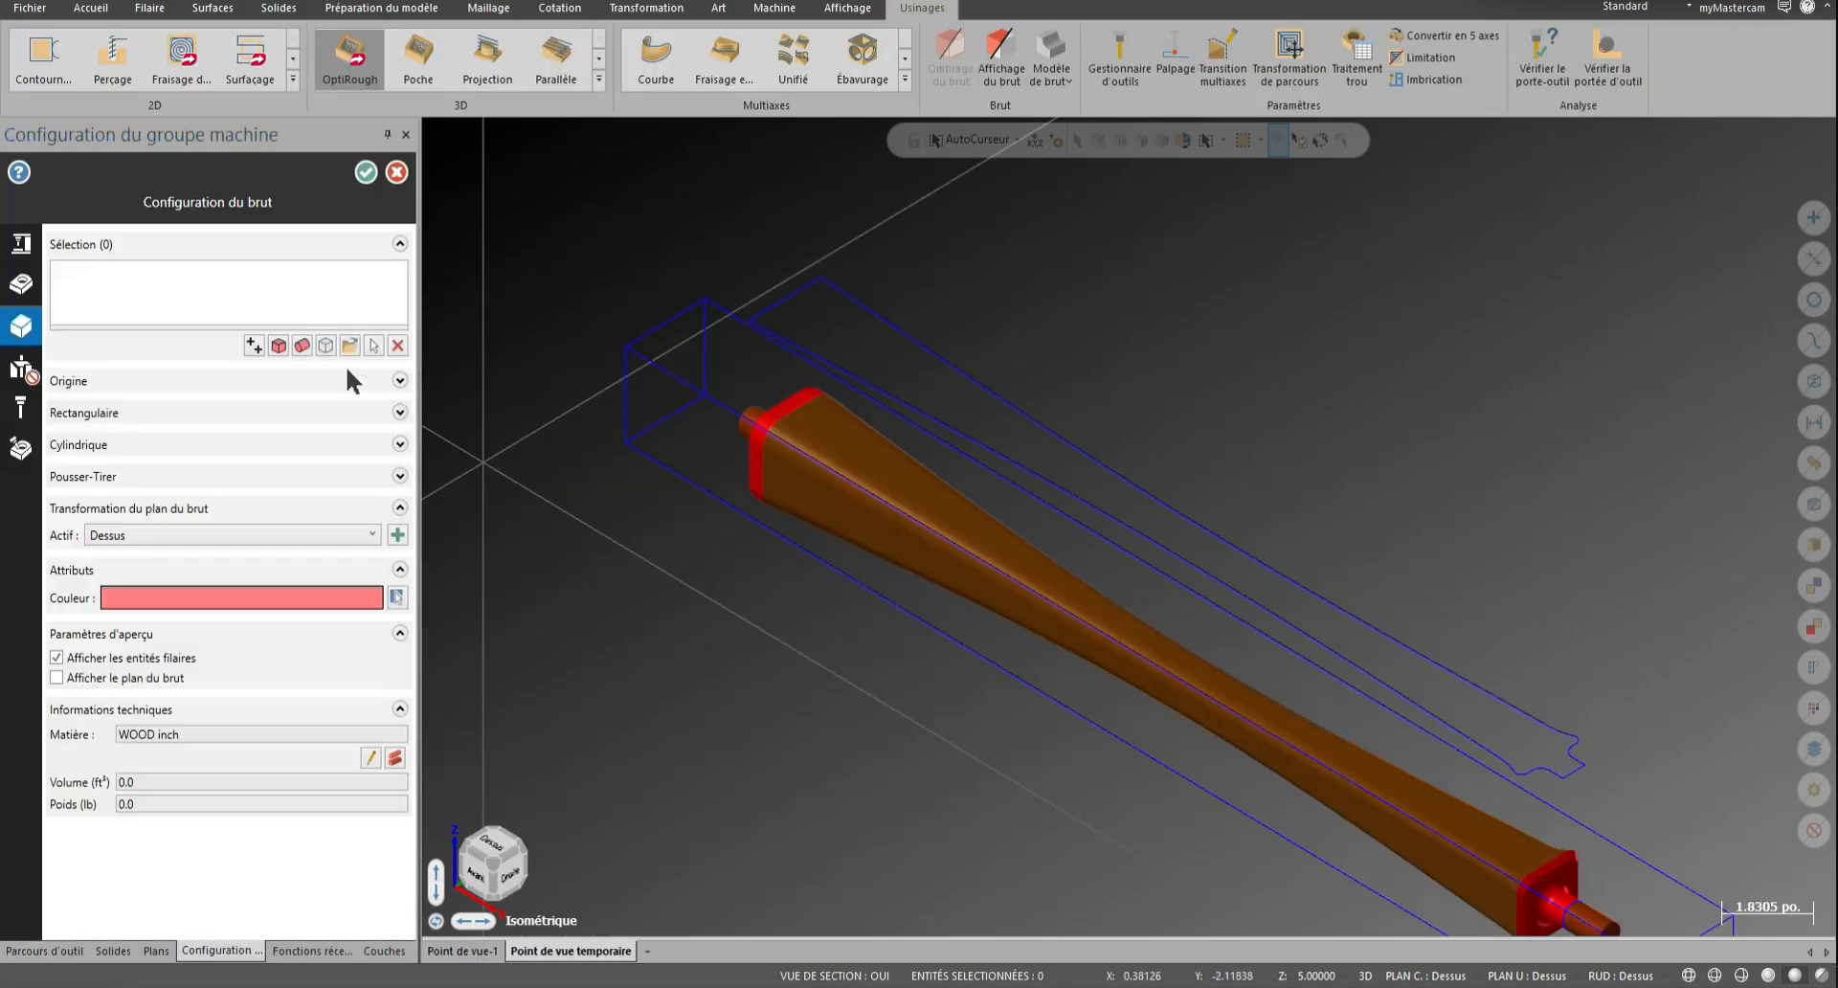
{"action": "left_click", "coordinate": [255, 342]}
{"action": "left_click", "coordinate": [618, 444]}
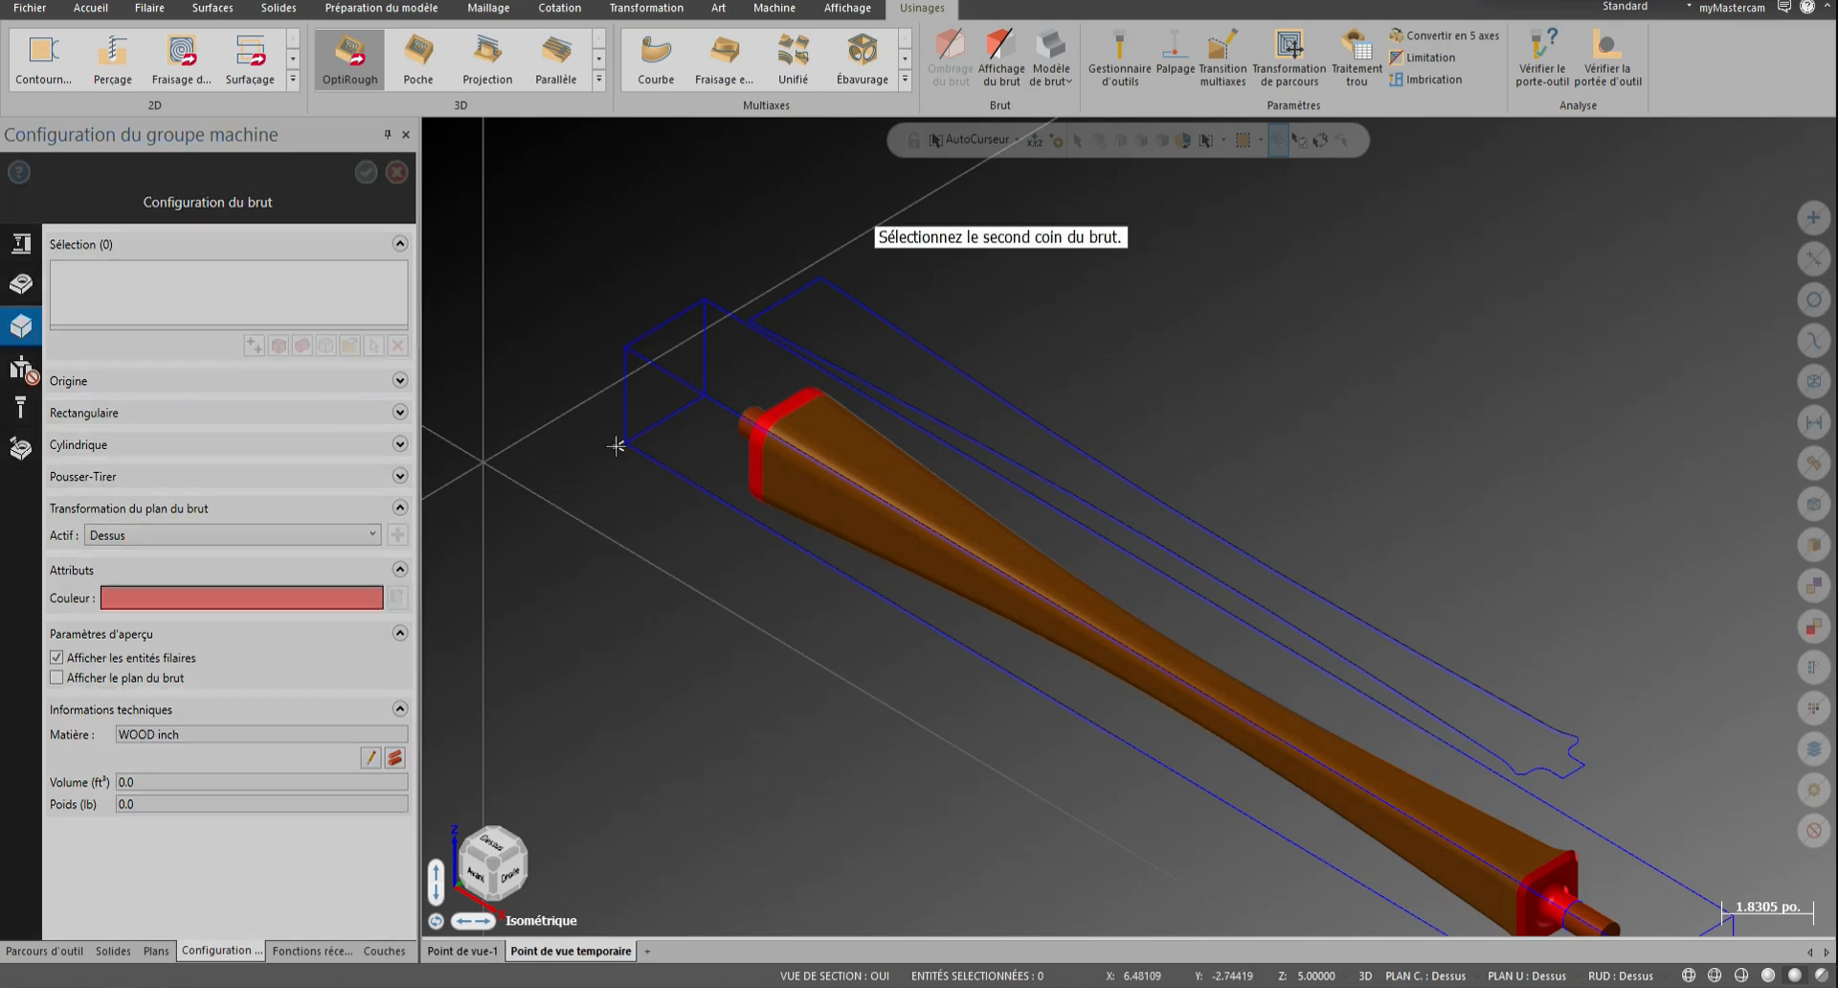
{"action": "left_click", "coordinate": [253, 344]}
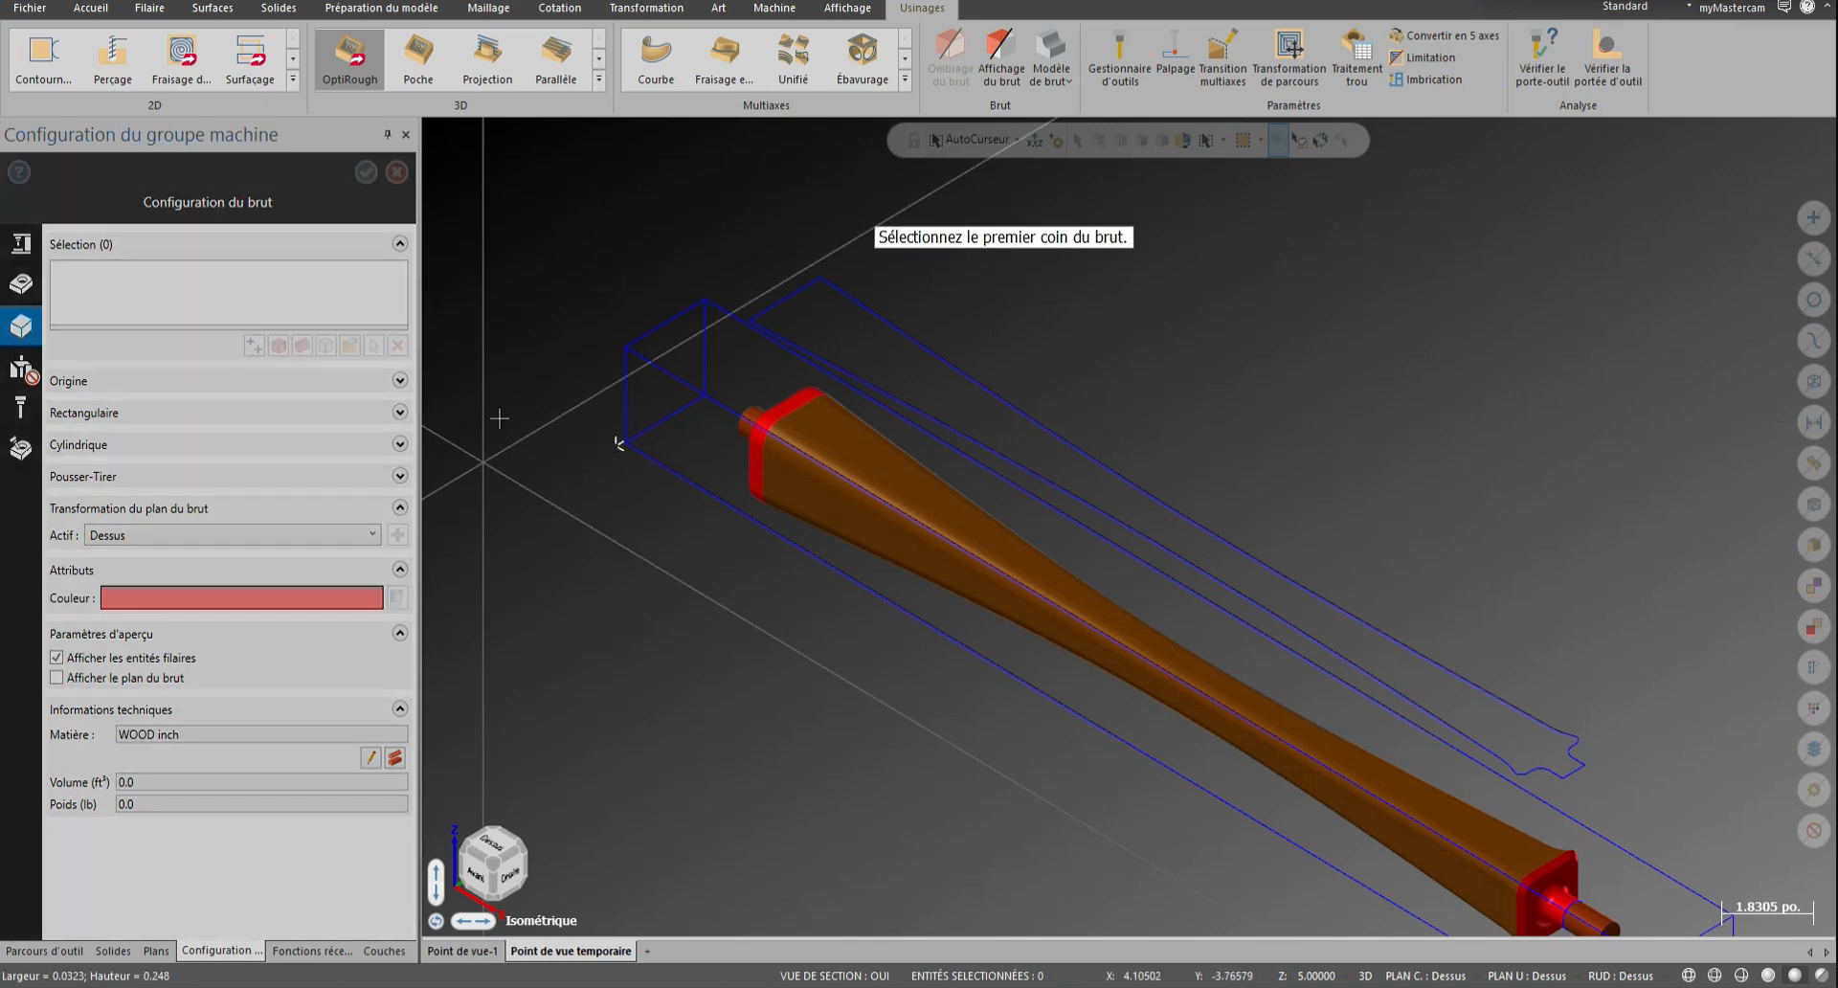
{"action": "left_click", "coordinate": [625, 445]}
{"action": "scroll", "coordinate": [574, 398], "scroll_direction": "down", "scroll_amount": 2}
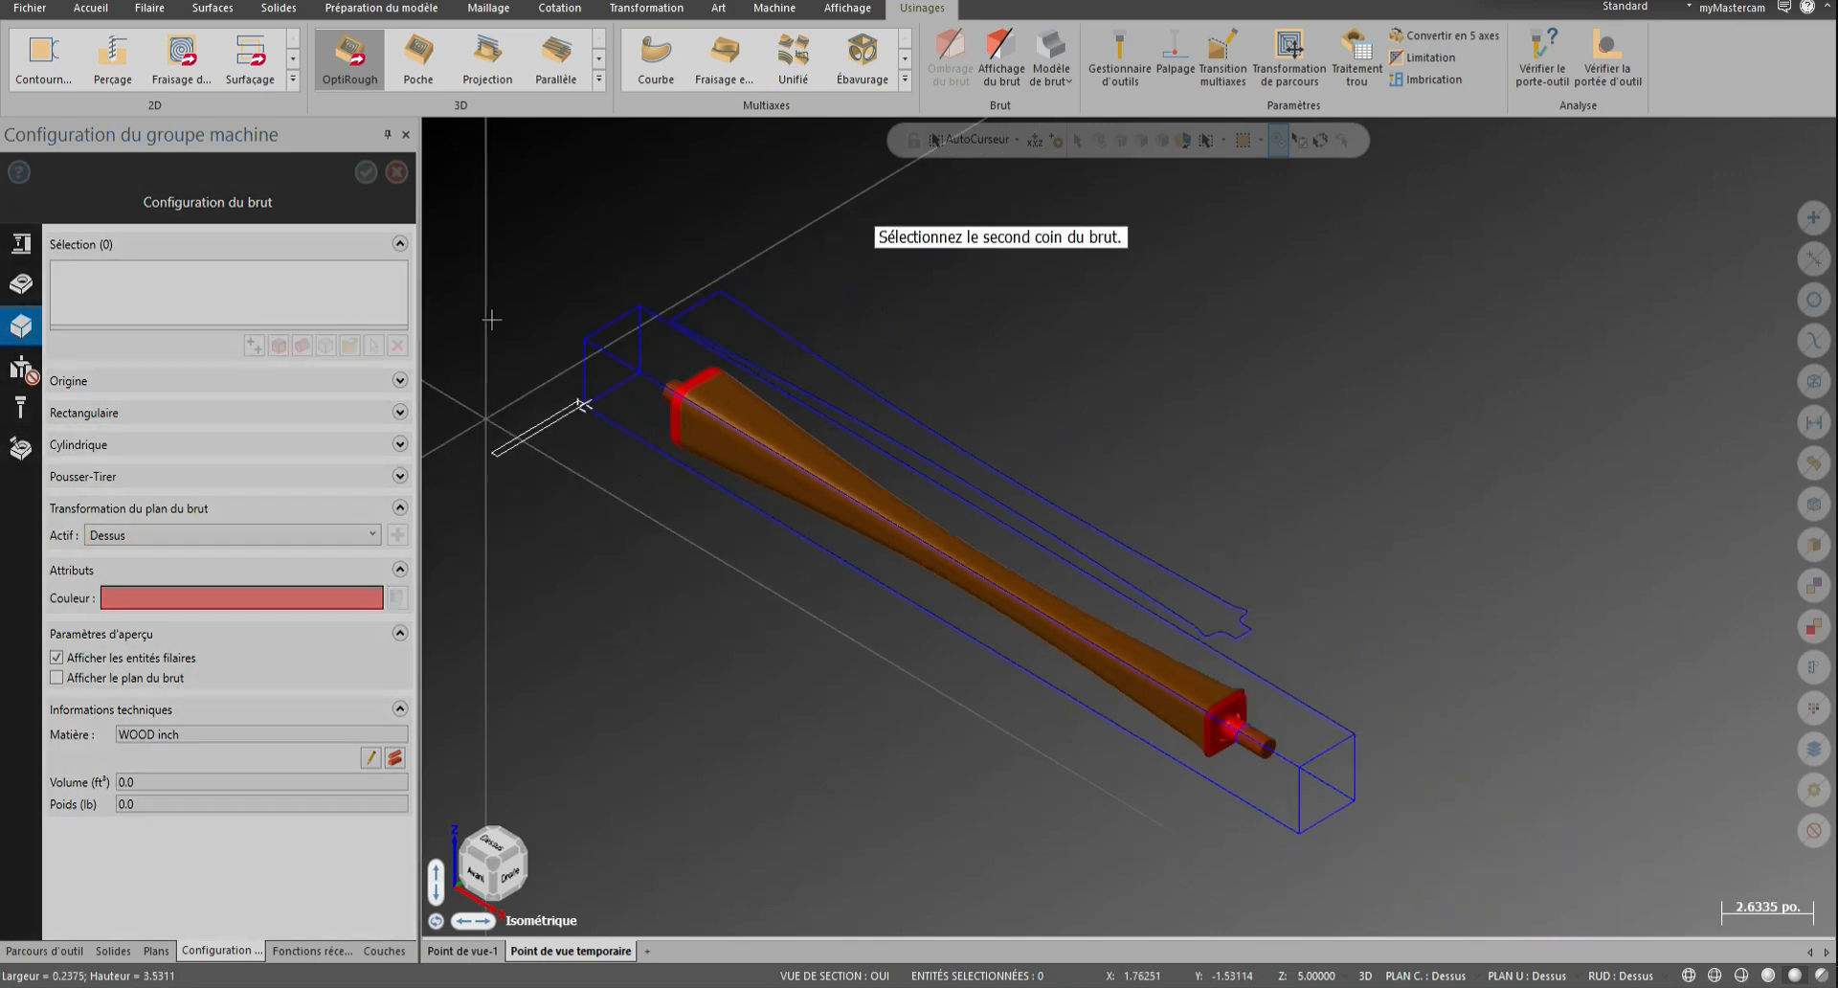
{"action": "left_click", "coordinate": [1359, 737]}
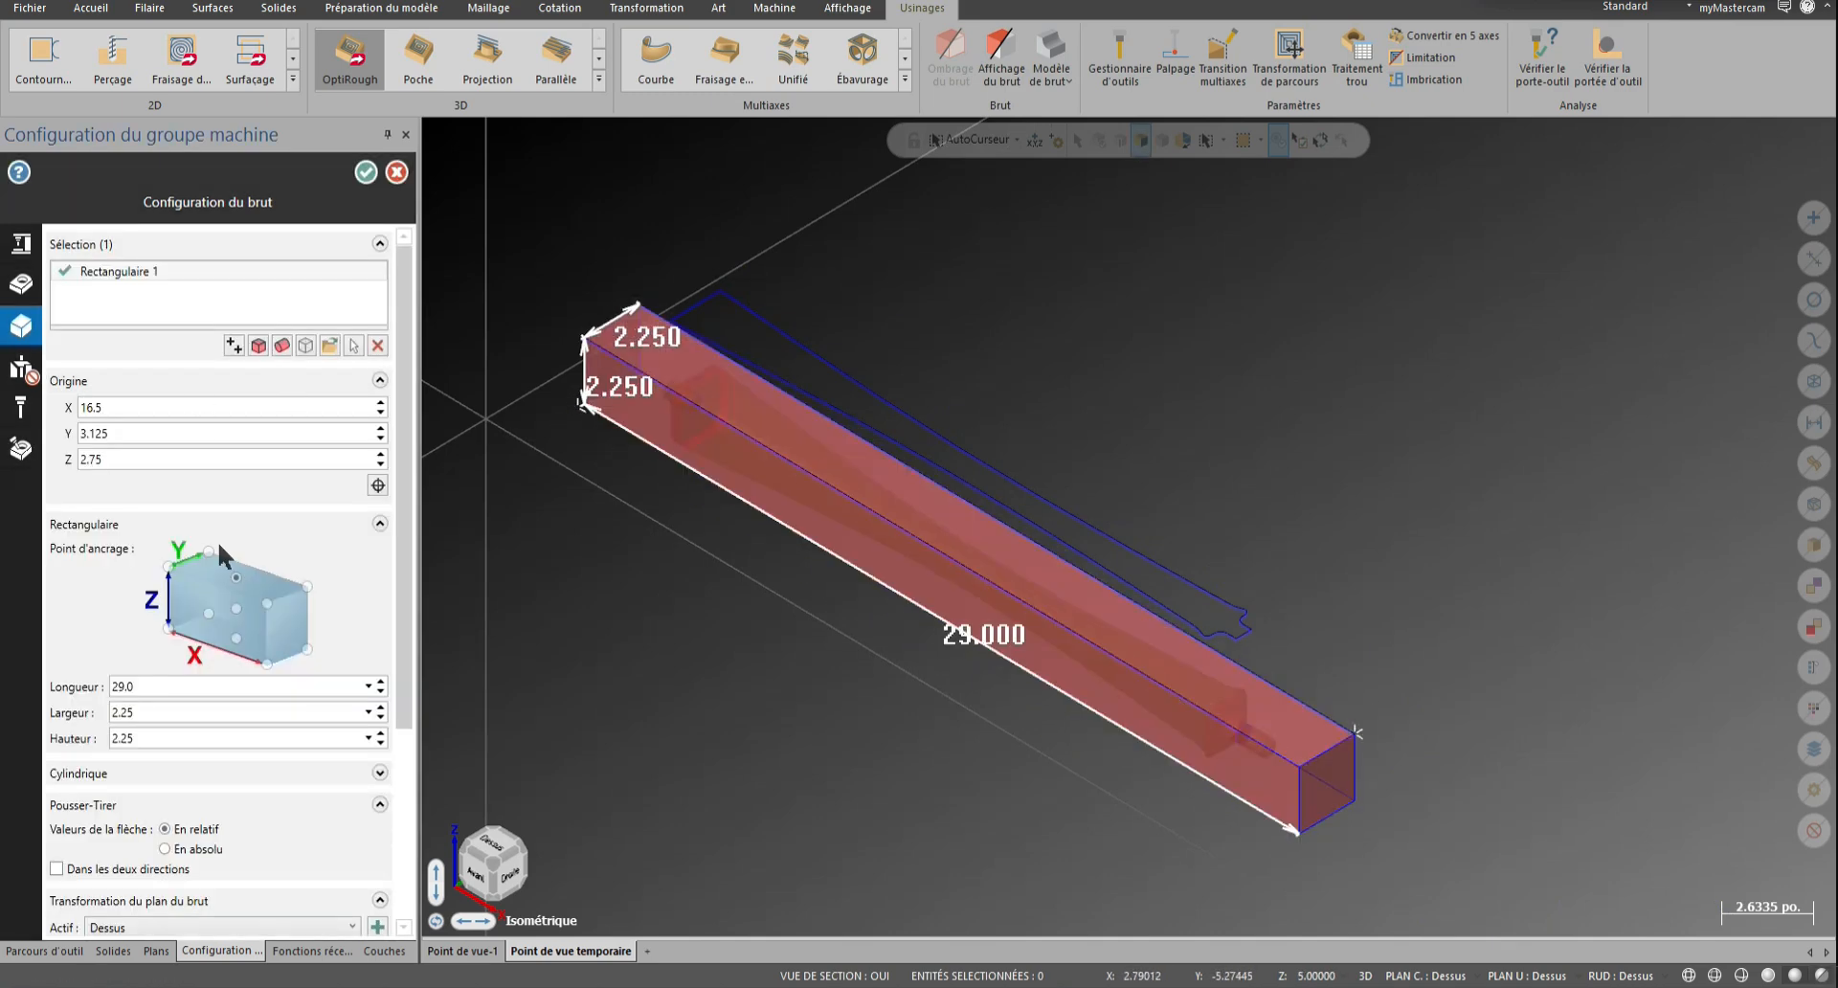
Assign the ENMEM.TOOLS-22.tooldb tool library to the Recto machine group and accept the group setup
{"action": "left_click", "coordinate": [20, 407]}
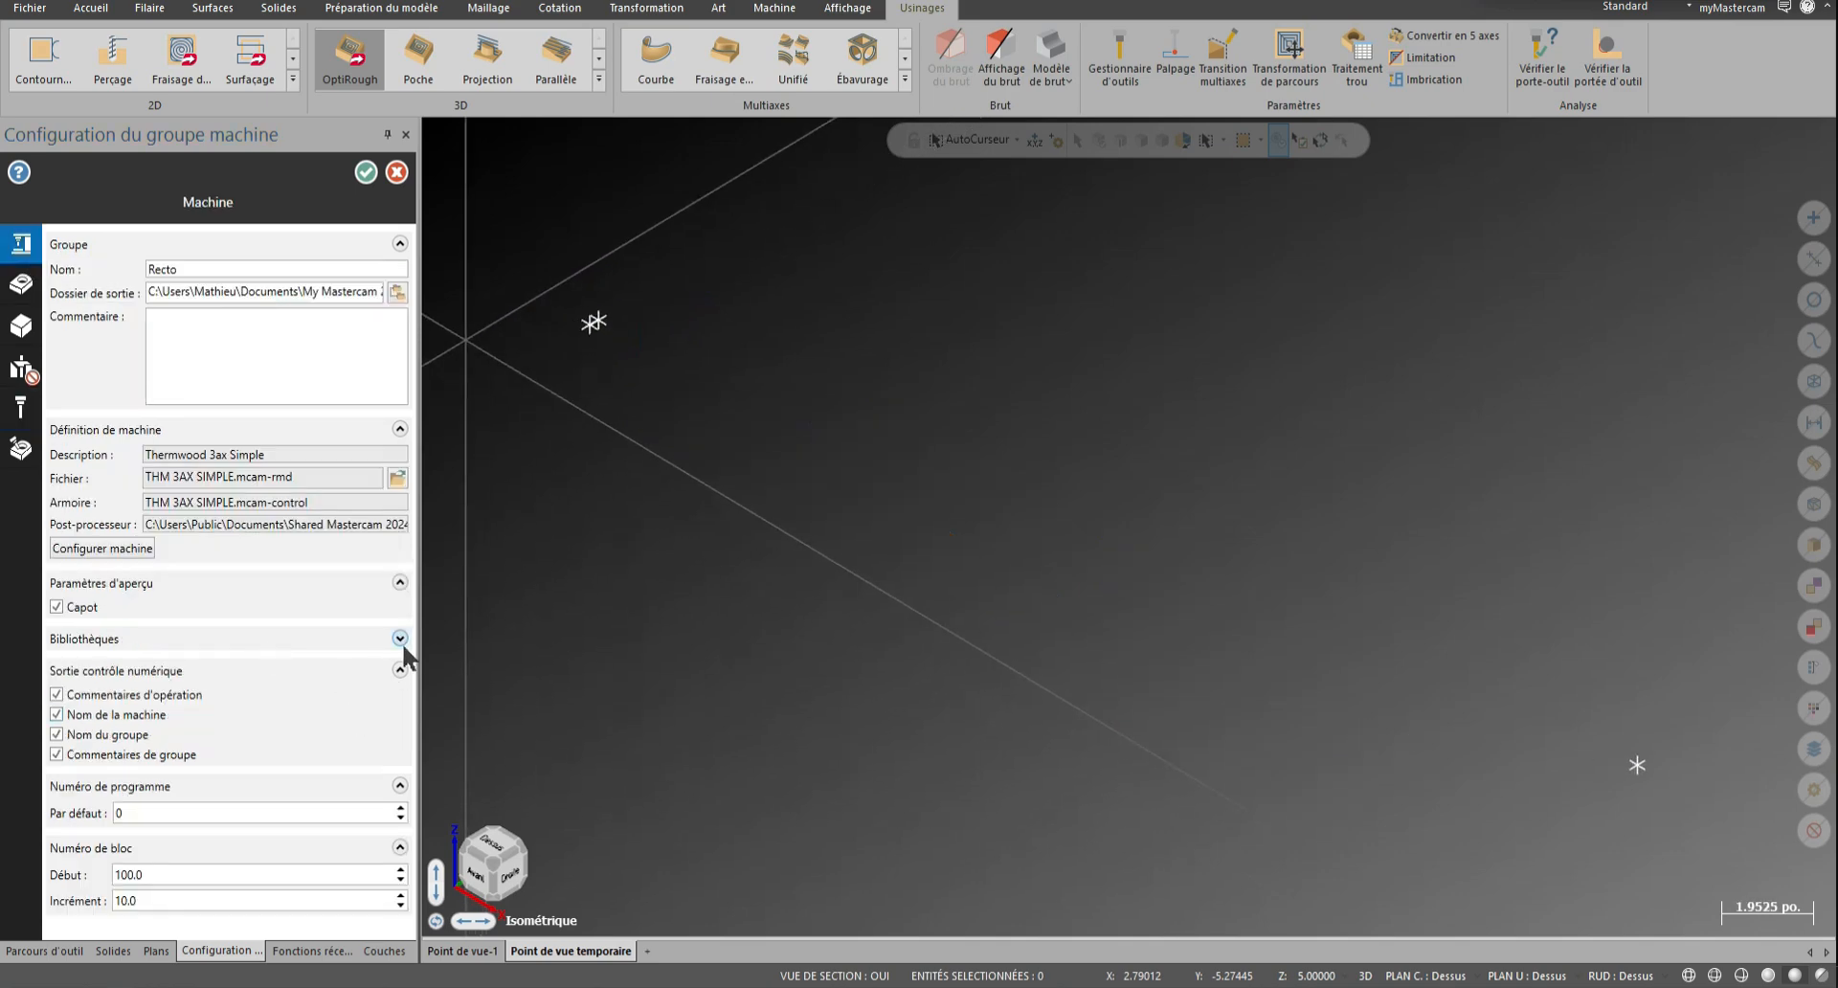
{"action": "left_click", "coordinate": [401, 640]}
{"action": "left_click", "coordinate": [352, 687]}
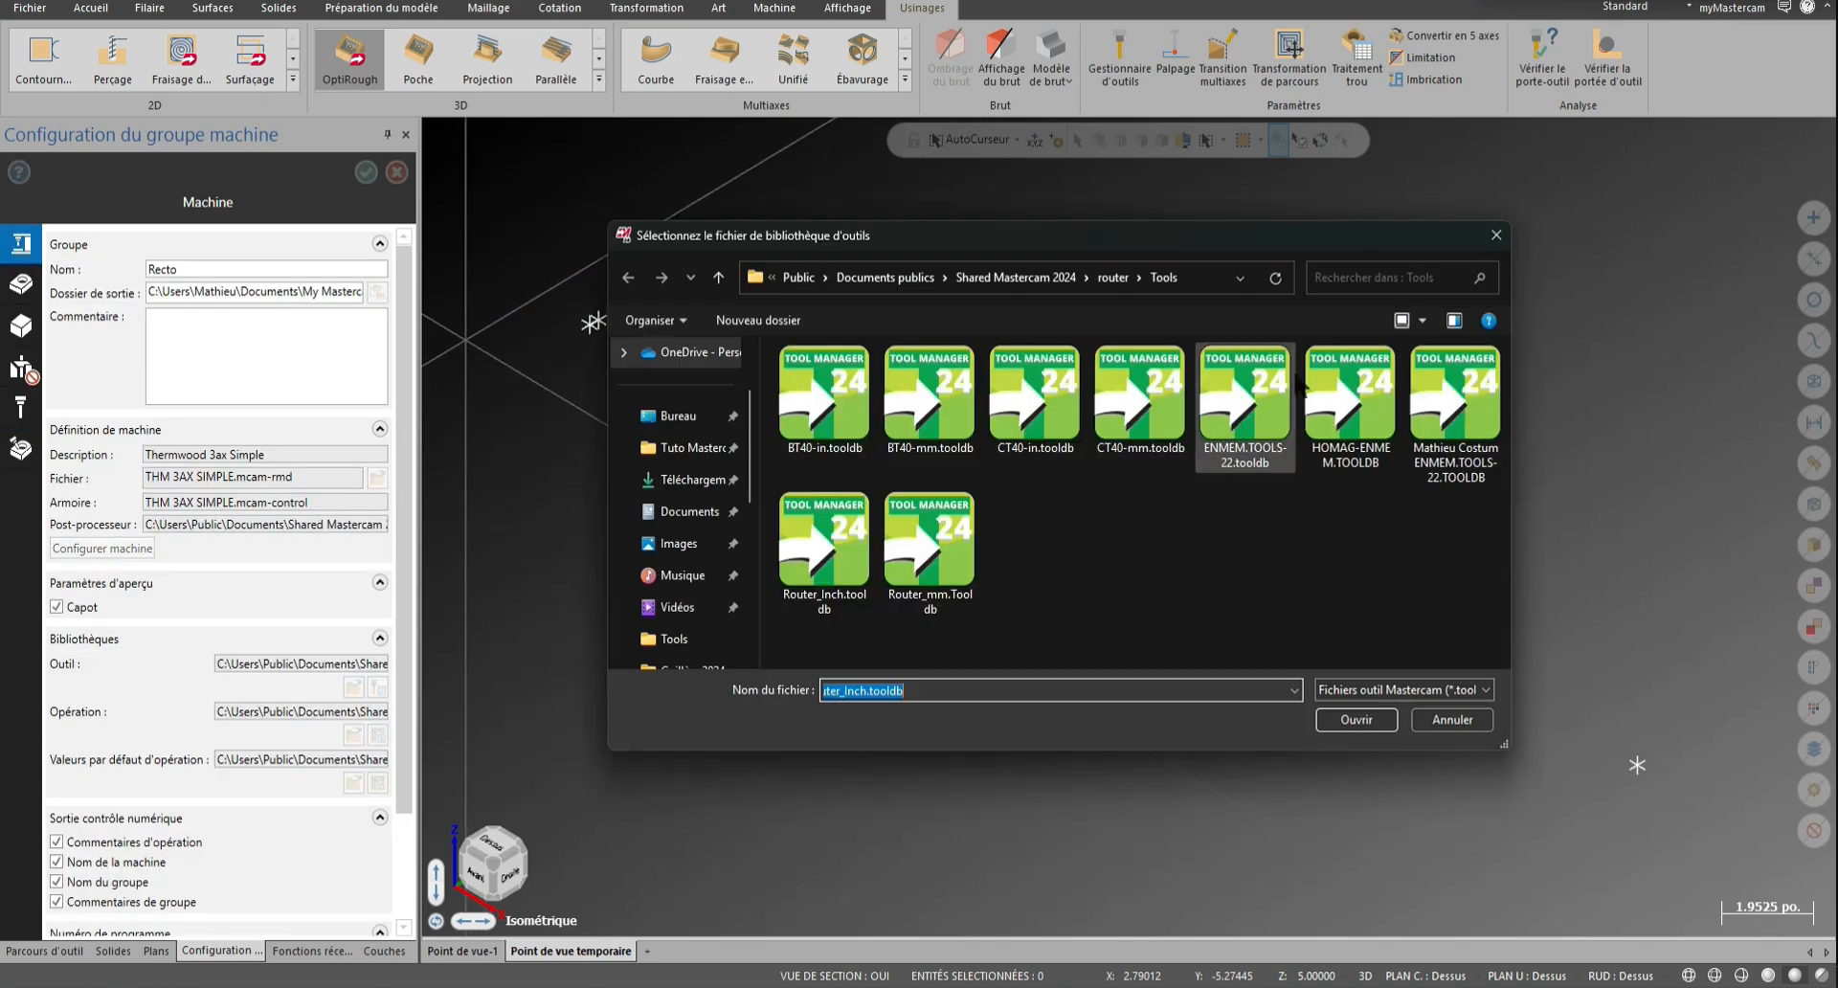
{"action": "double_click", "coordinate": [1249, 392]}
{"action": "left_click", "coordinate": [366, 171]}
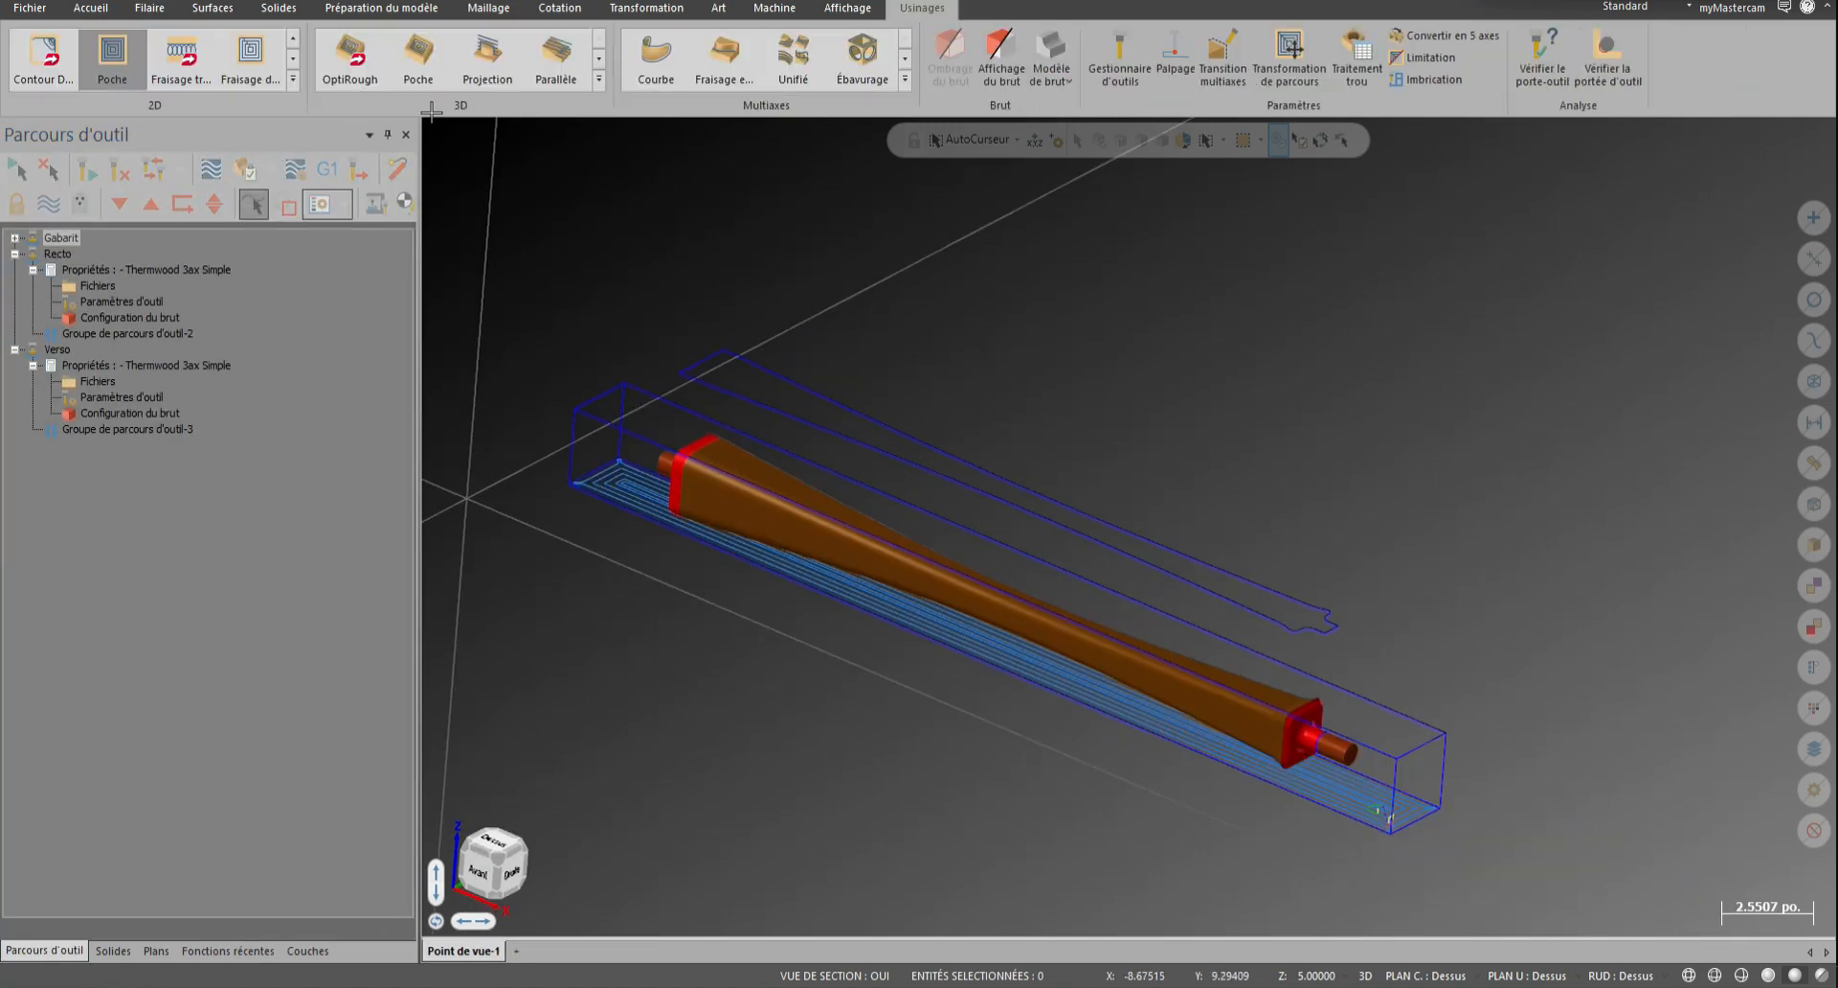
Create an OptiRough toolpath with 0.125 stock to leave on both walls and floors of the machining geometry
{"action": "left_click", "coordinate": [361, 57]}
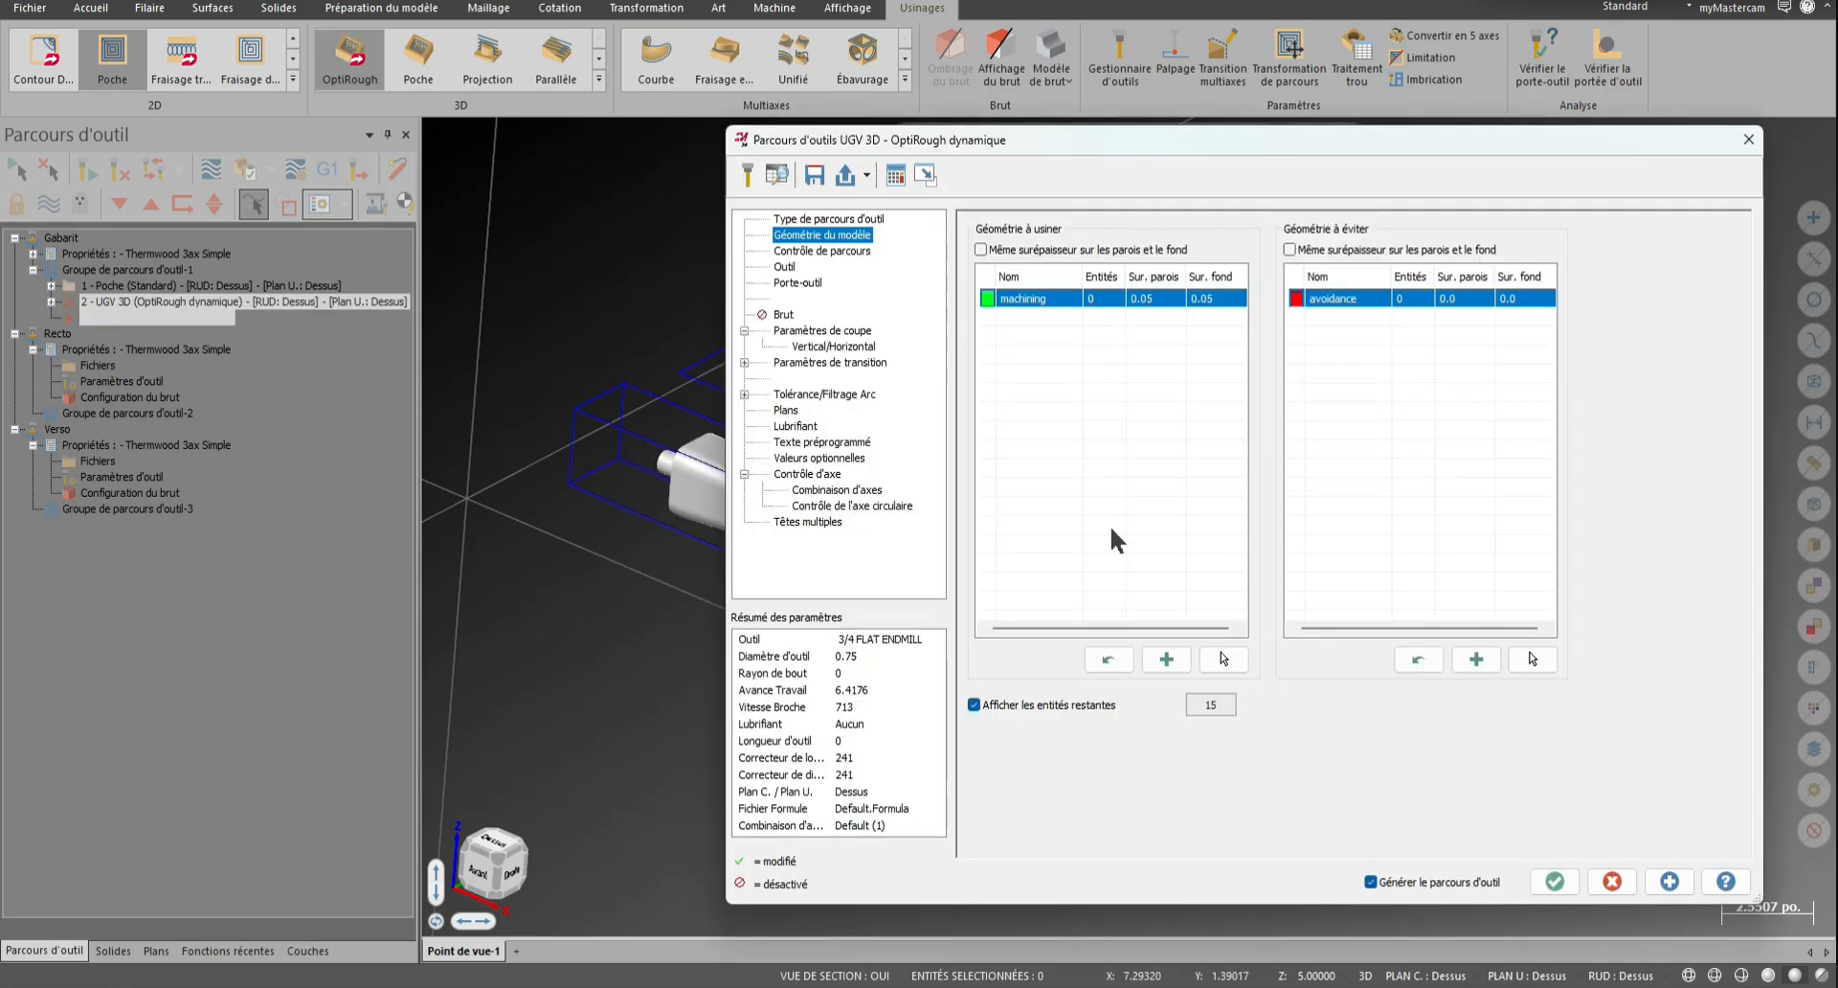
{"action": "double_click", "coordinate": [1154, 299]}
{"action": "type", "text": "0.125"}
{"action": "left_click", "coordinate": [1228, 306]}
{"action": "double_click", "coordinate": [1225, 299]}
{"action": "type", "text": "0.125"}
Select all faces of the table leg solid as the machining geometry
{"action": "left_click", "coordinate": [1223, 659]}
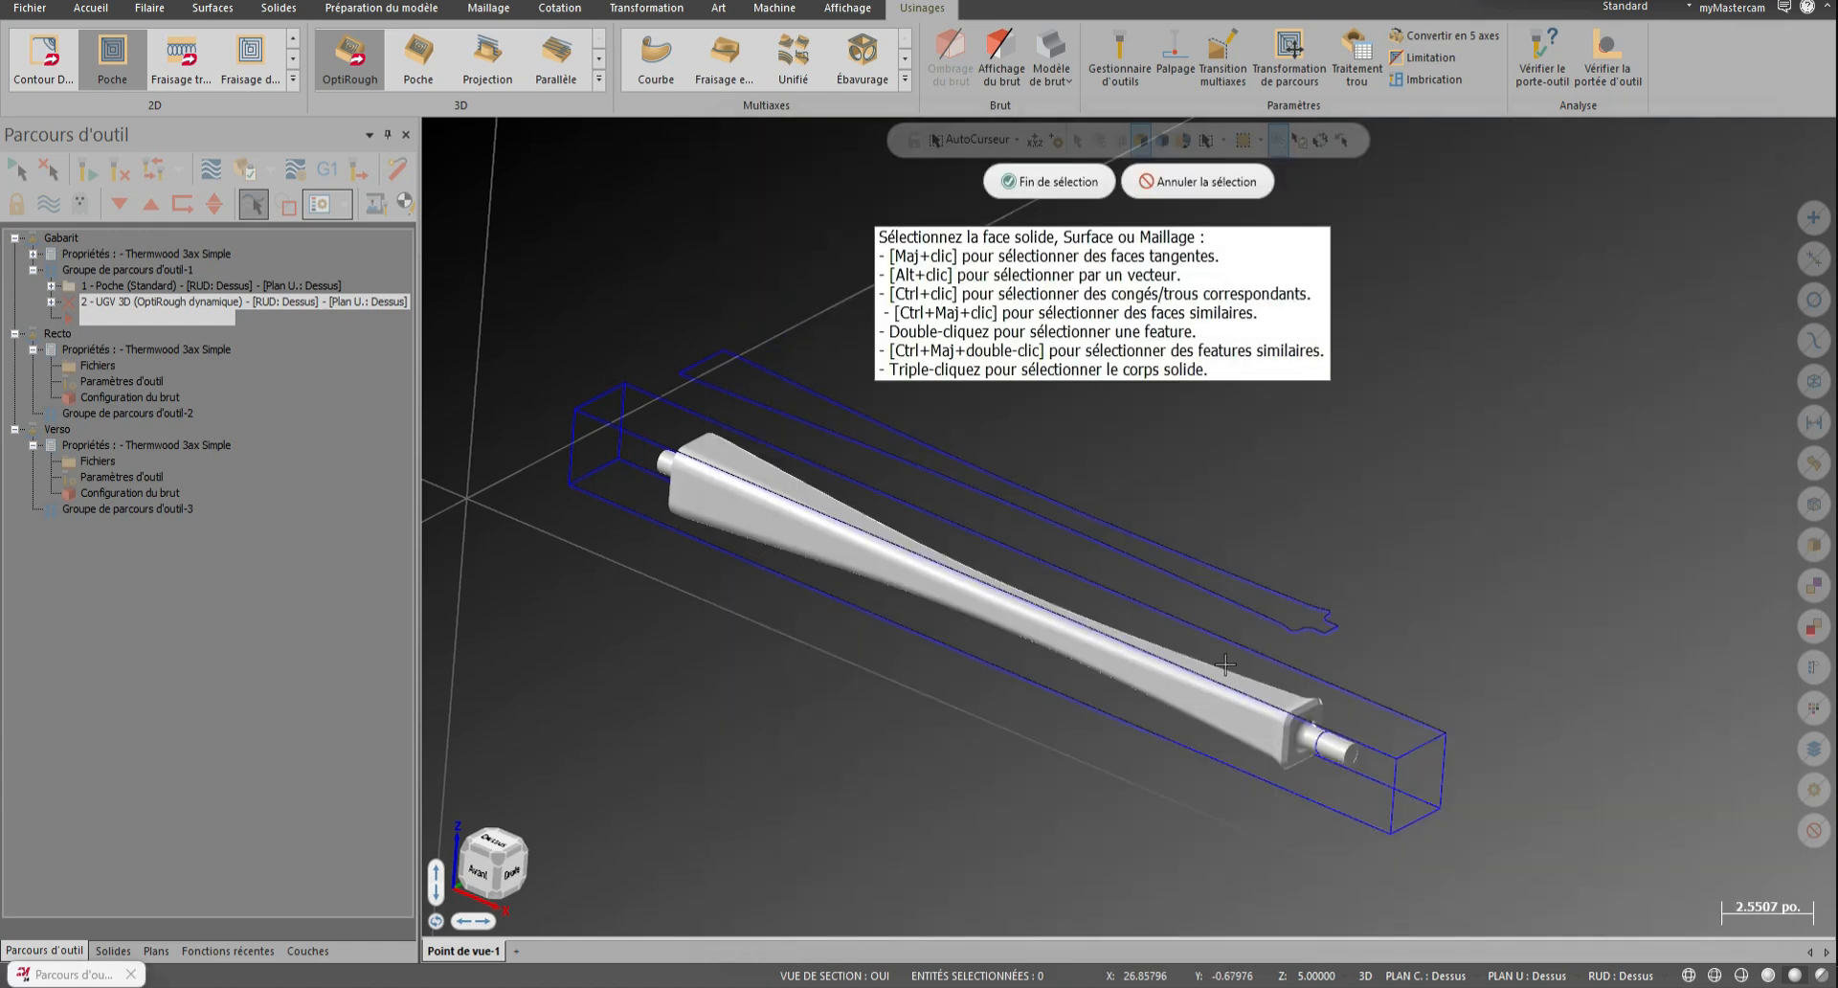
{"action": "scroll", "coordinate": [790, 605], "scroll_direction": "down", "scroll_amount": 4}
{"action": "scroll", "coordinate": [909, 437], "scroll_direction": "down", "scroll_amount": 1}
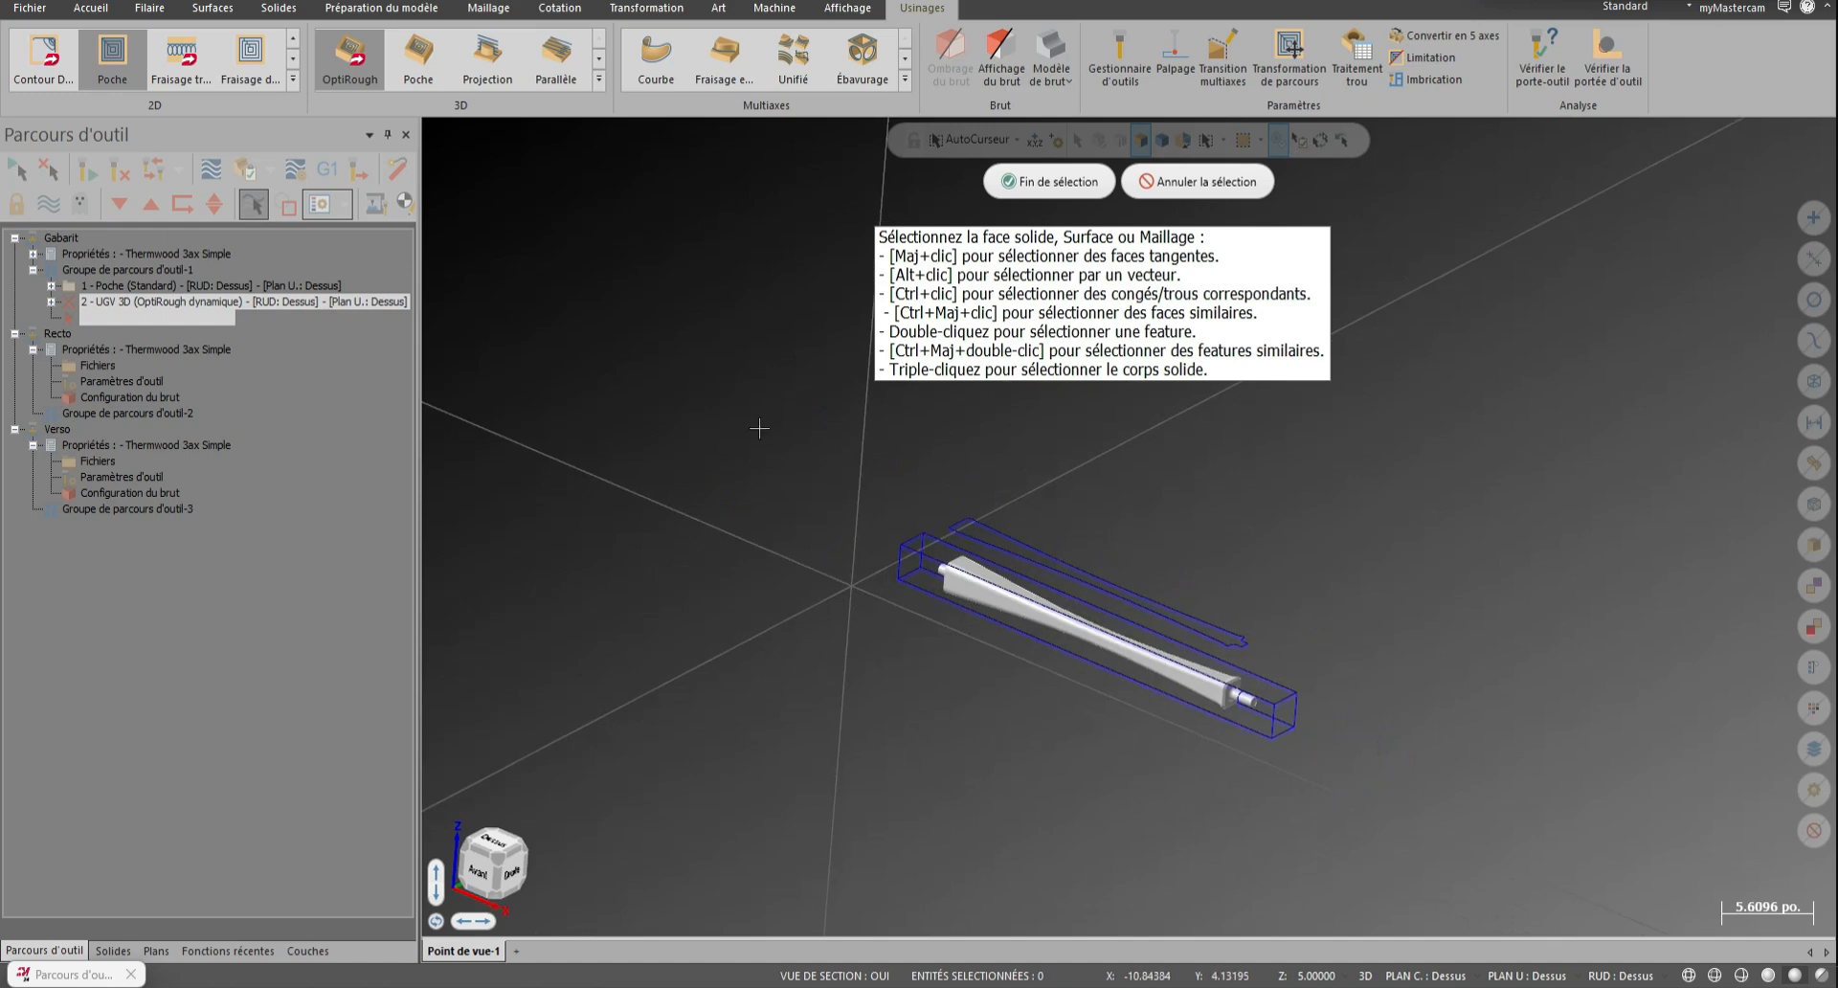
{"action": "left_click_drag", "start_coordinate": [734, 412], "coordinate": [1385, 838]}
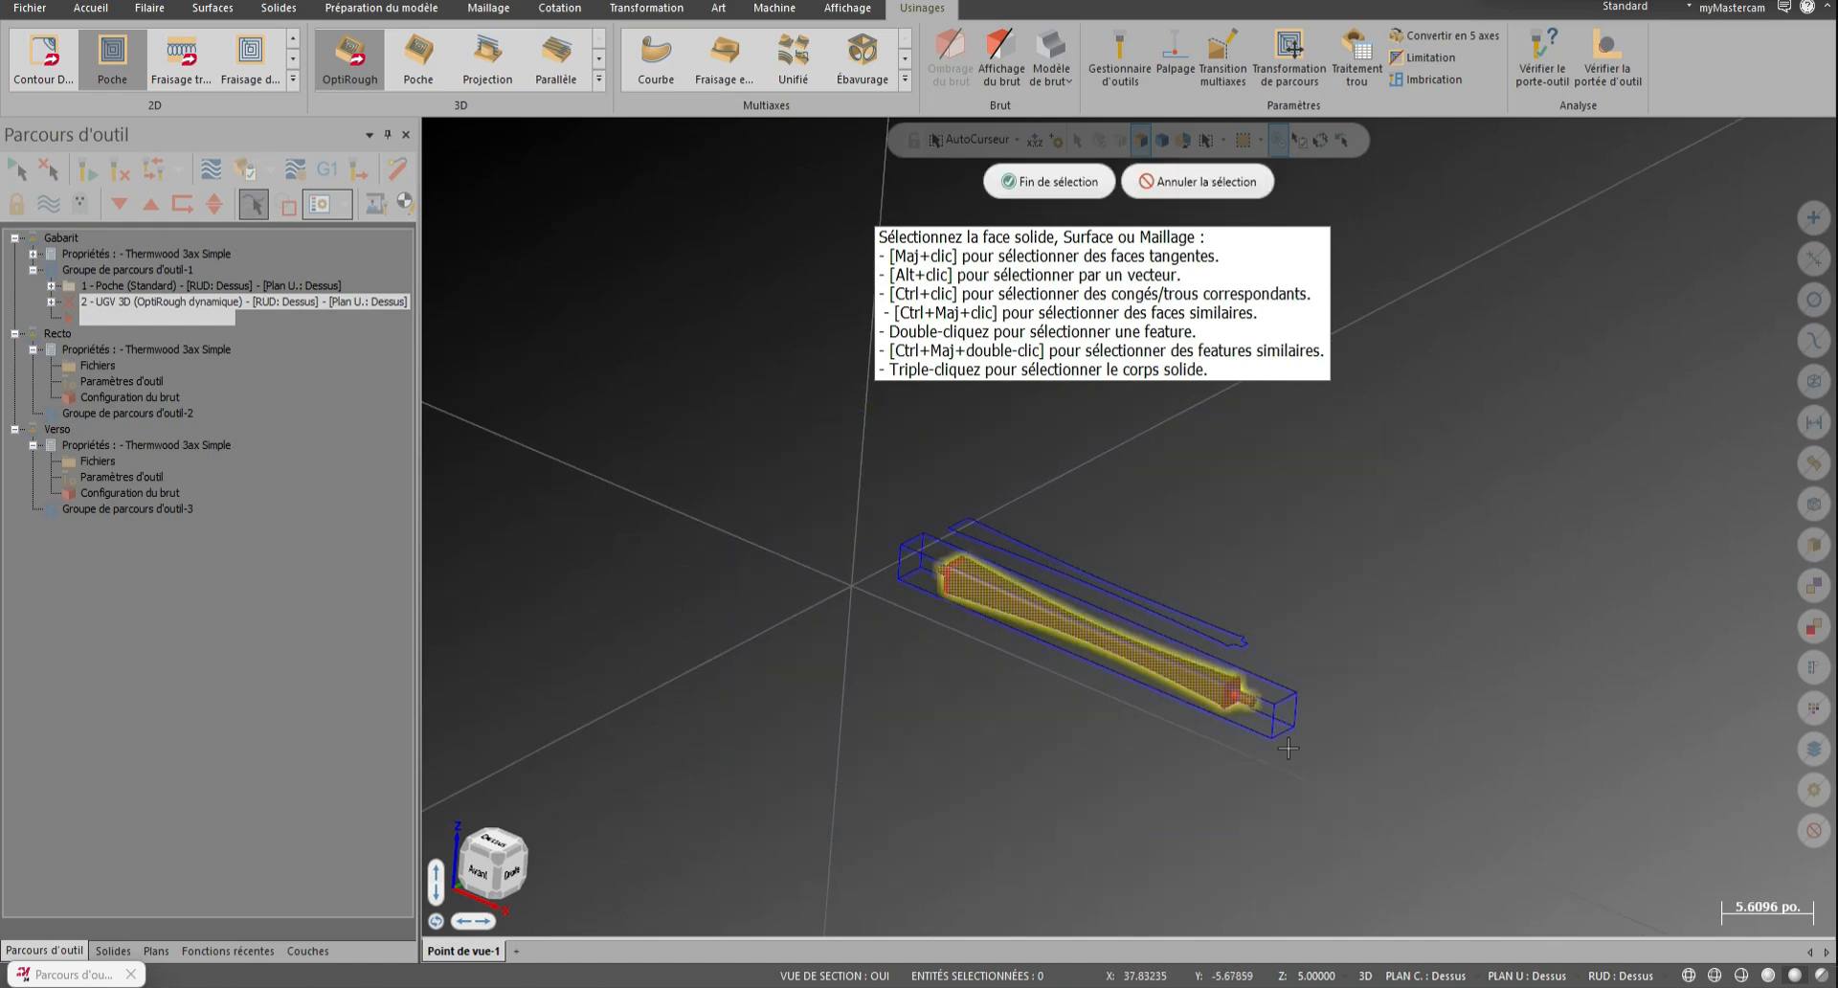
{"action": "scroll", "coordinate": [1144, 684], "scroll_direction": "up", "scroll_amount": 5}
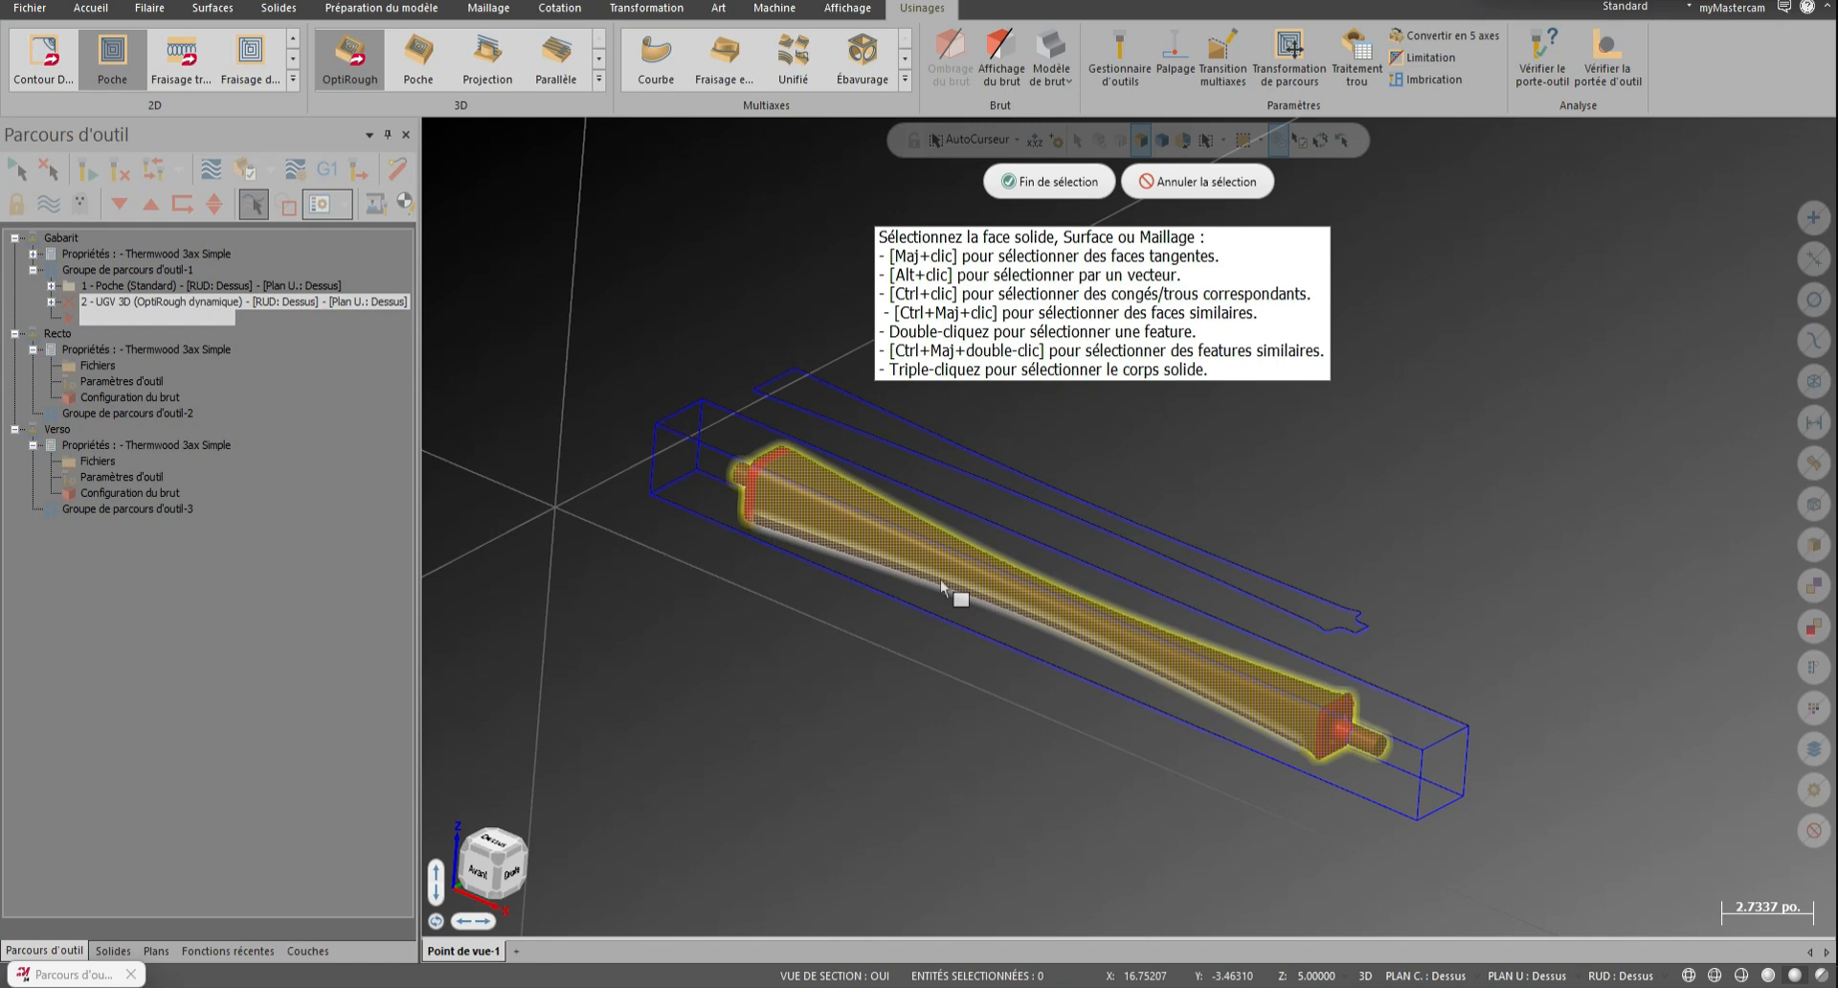
{"action": "left_click", "coordinate": [1057, 181]}
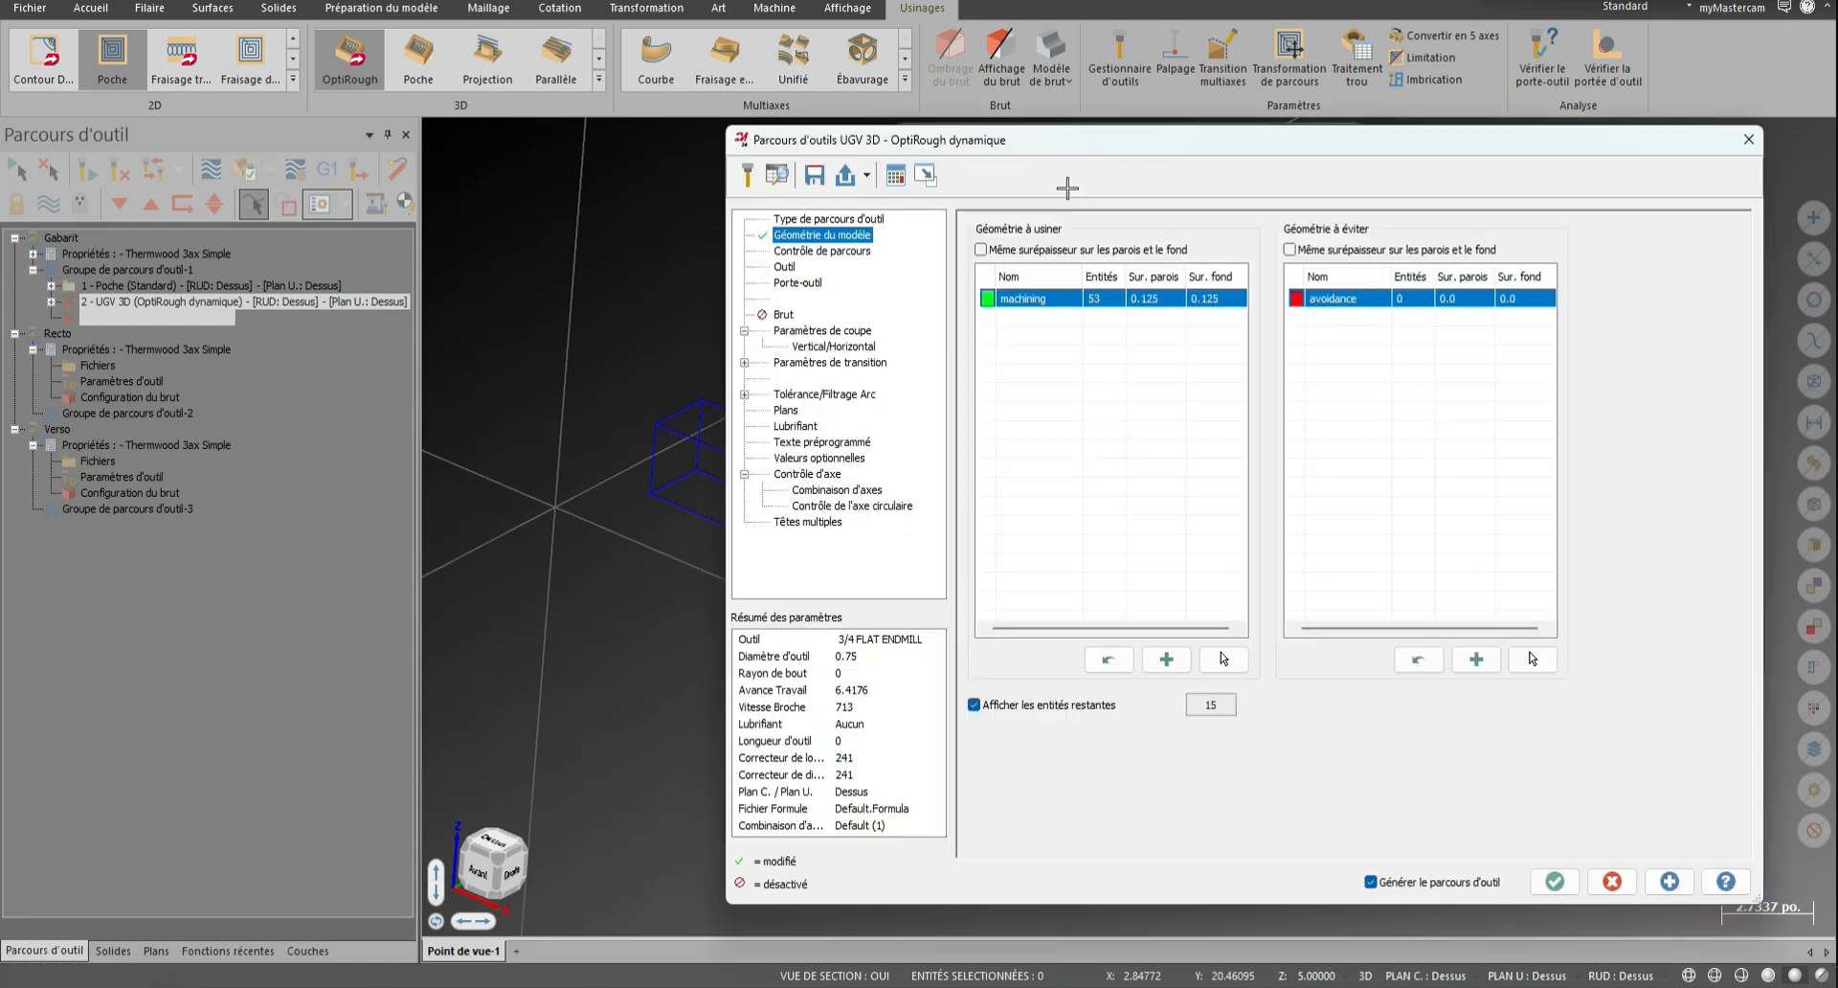
Chain the leg's silhouette contour as the toolpath containment boundary
{"action": "left_click", "coordinate": [846, 252]}
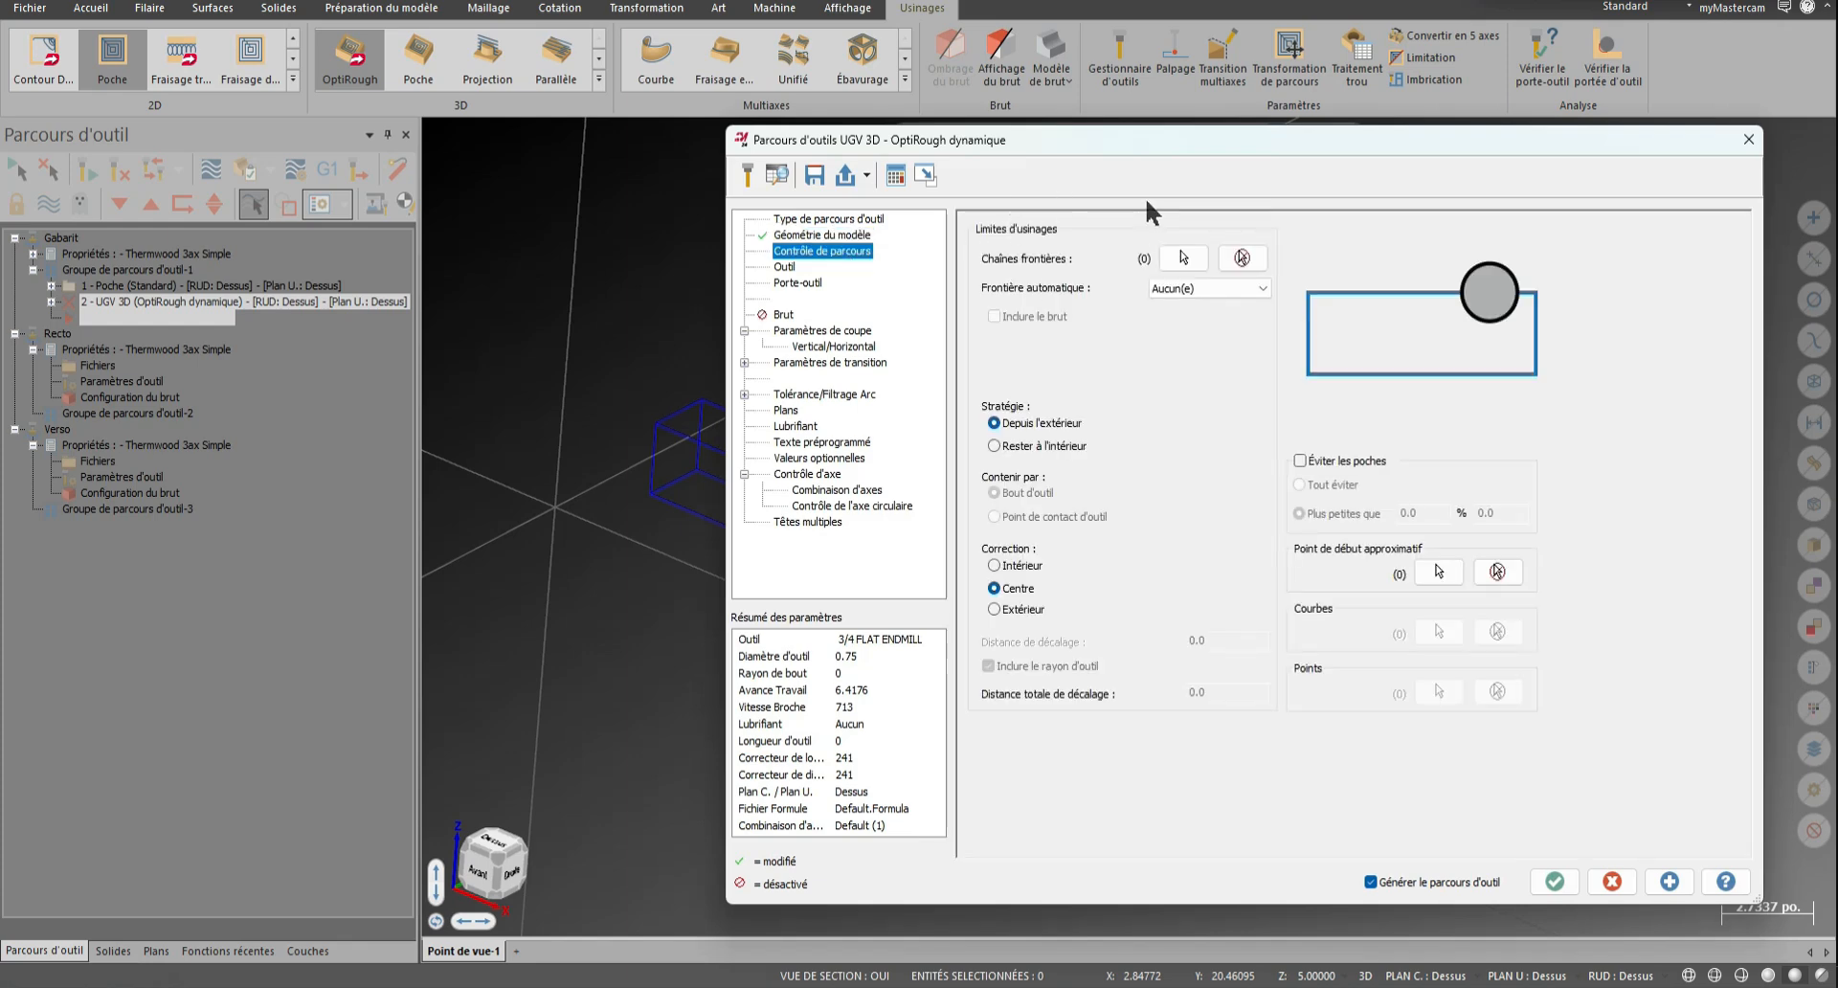
{"action": "left_click", "coordinate": [1196, 252]}
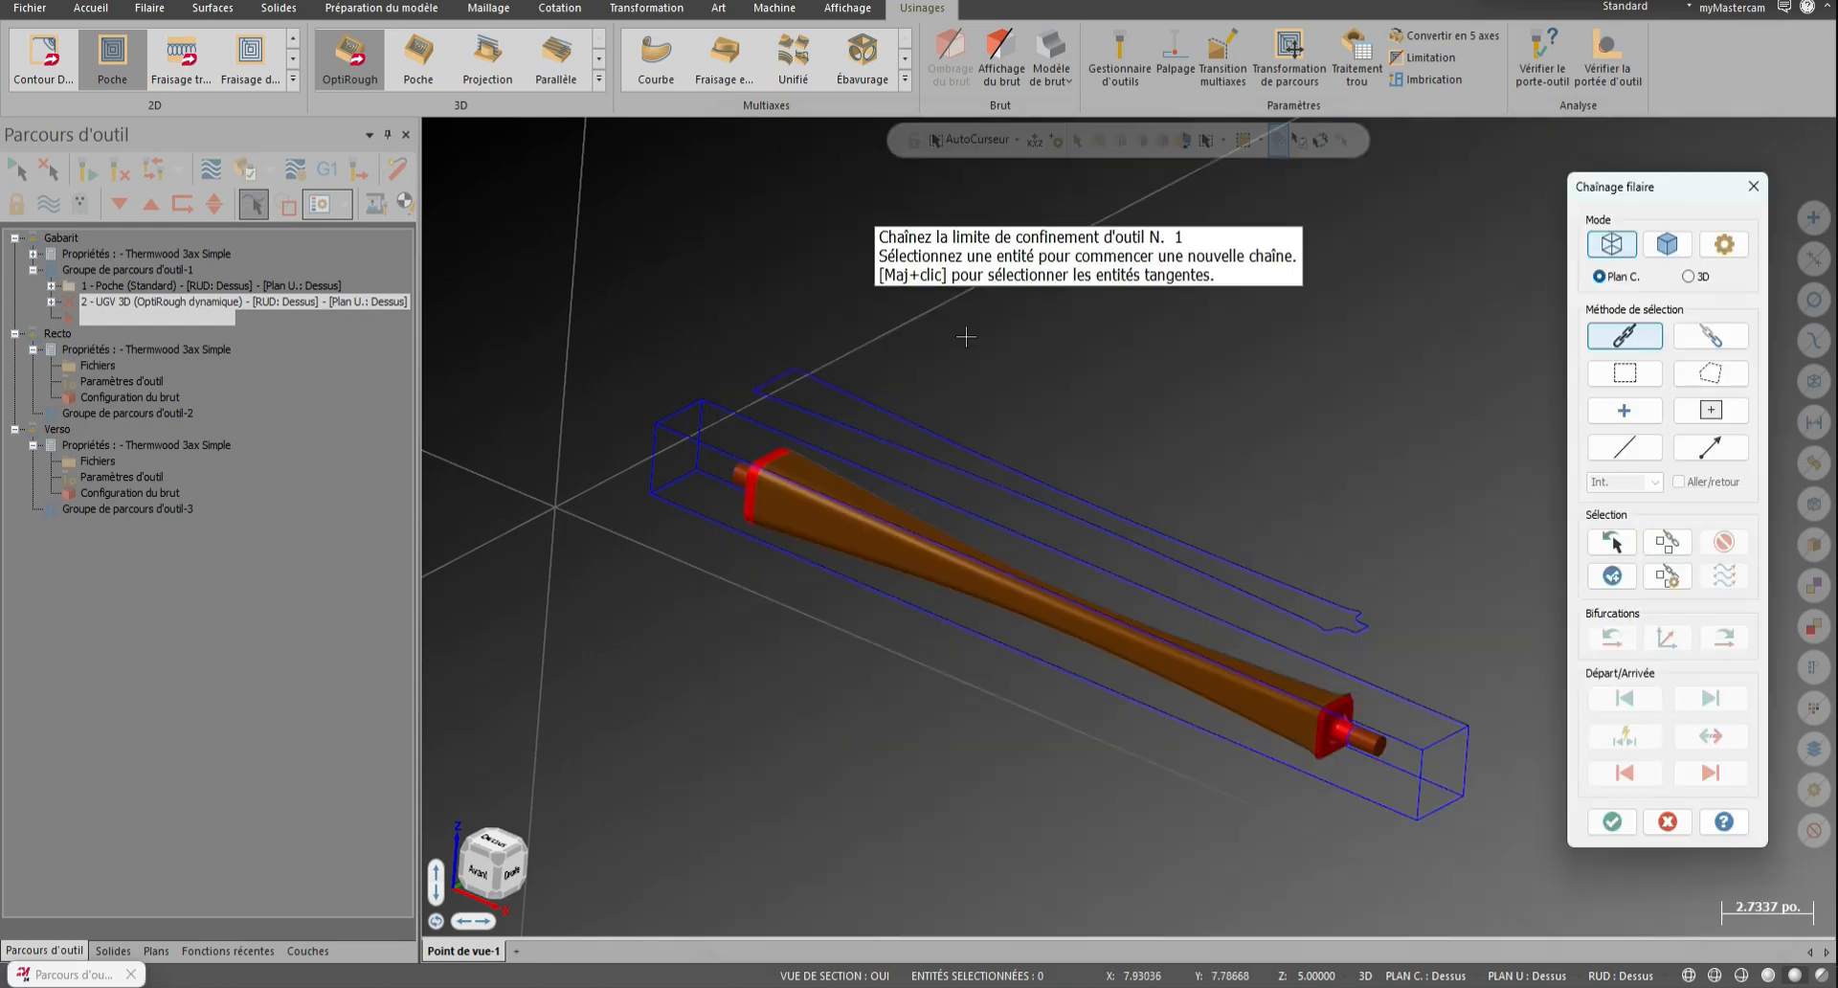
{"action": "left_click", "coordinate": [850, 393]}
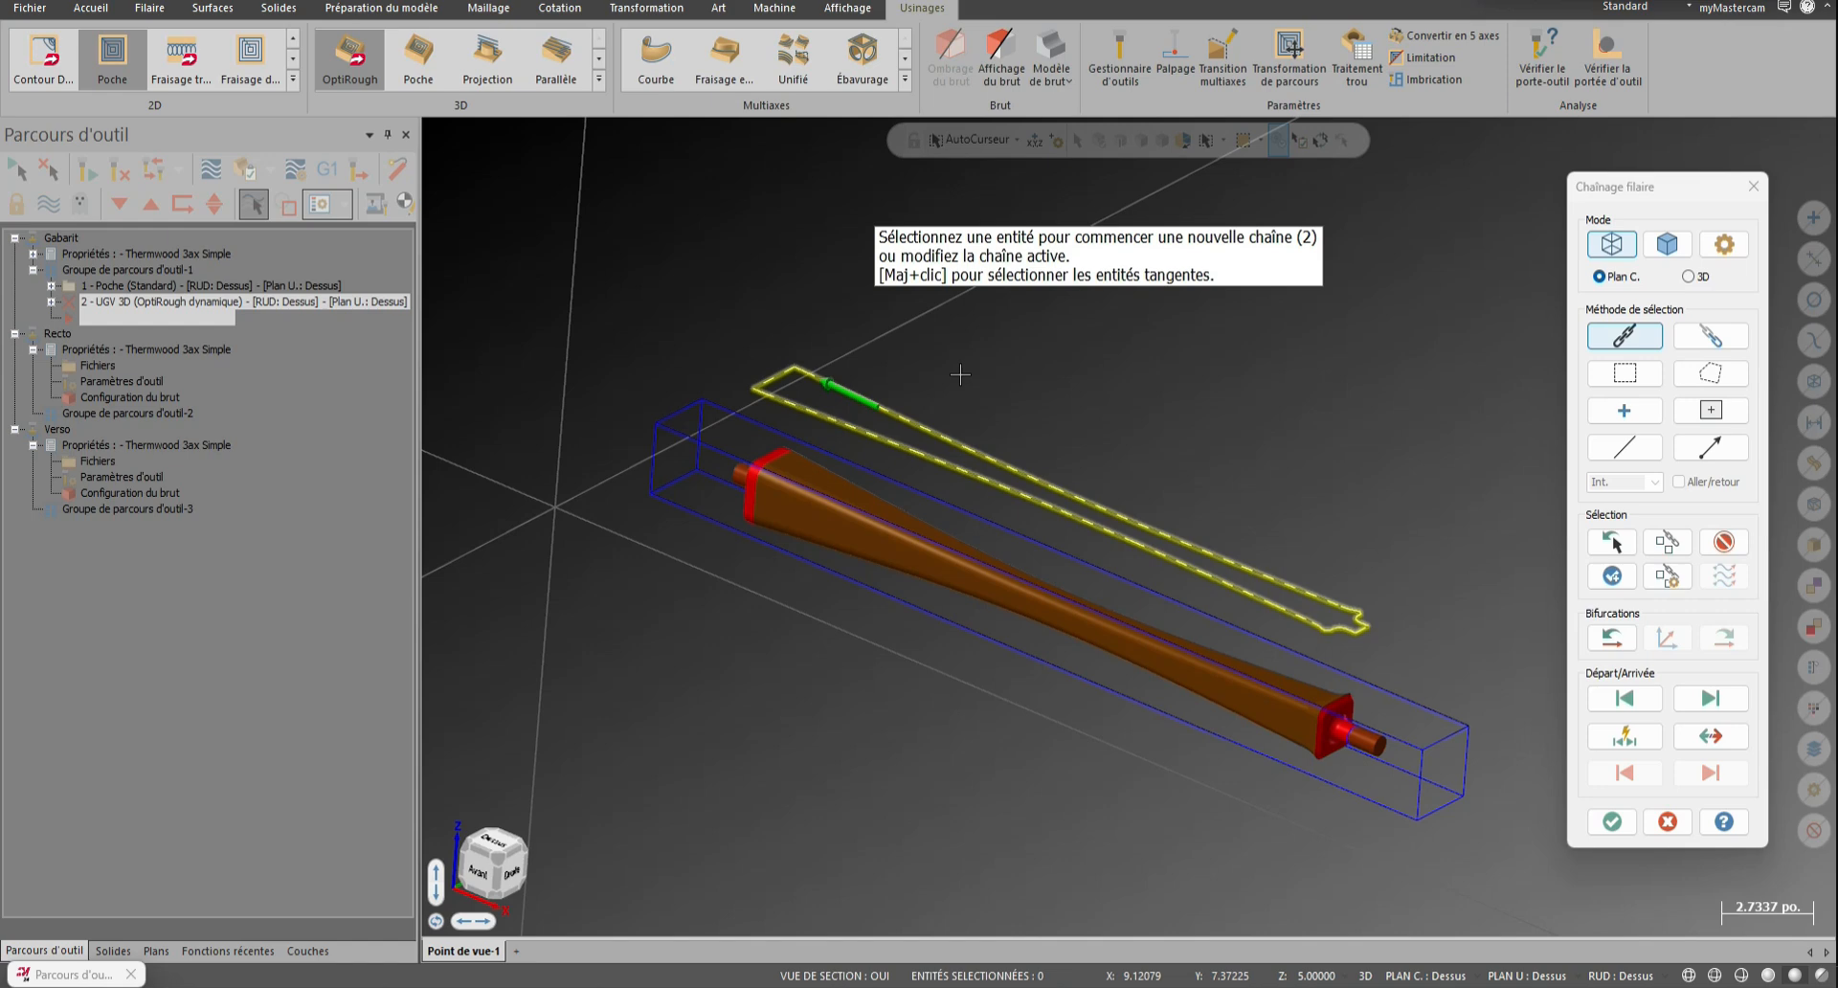
{"action": "key", "text": "Return"}
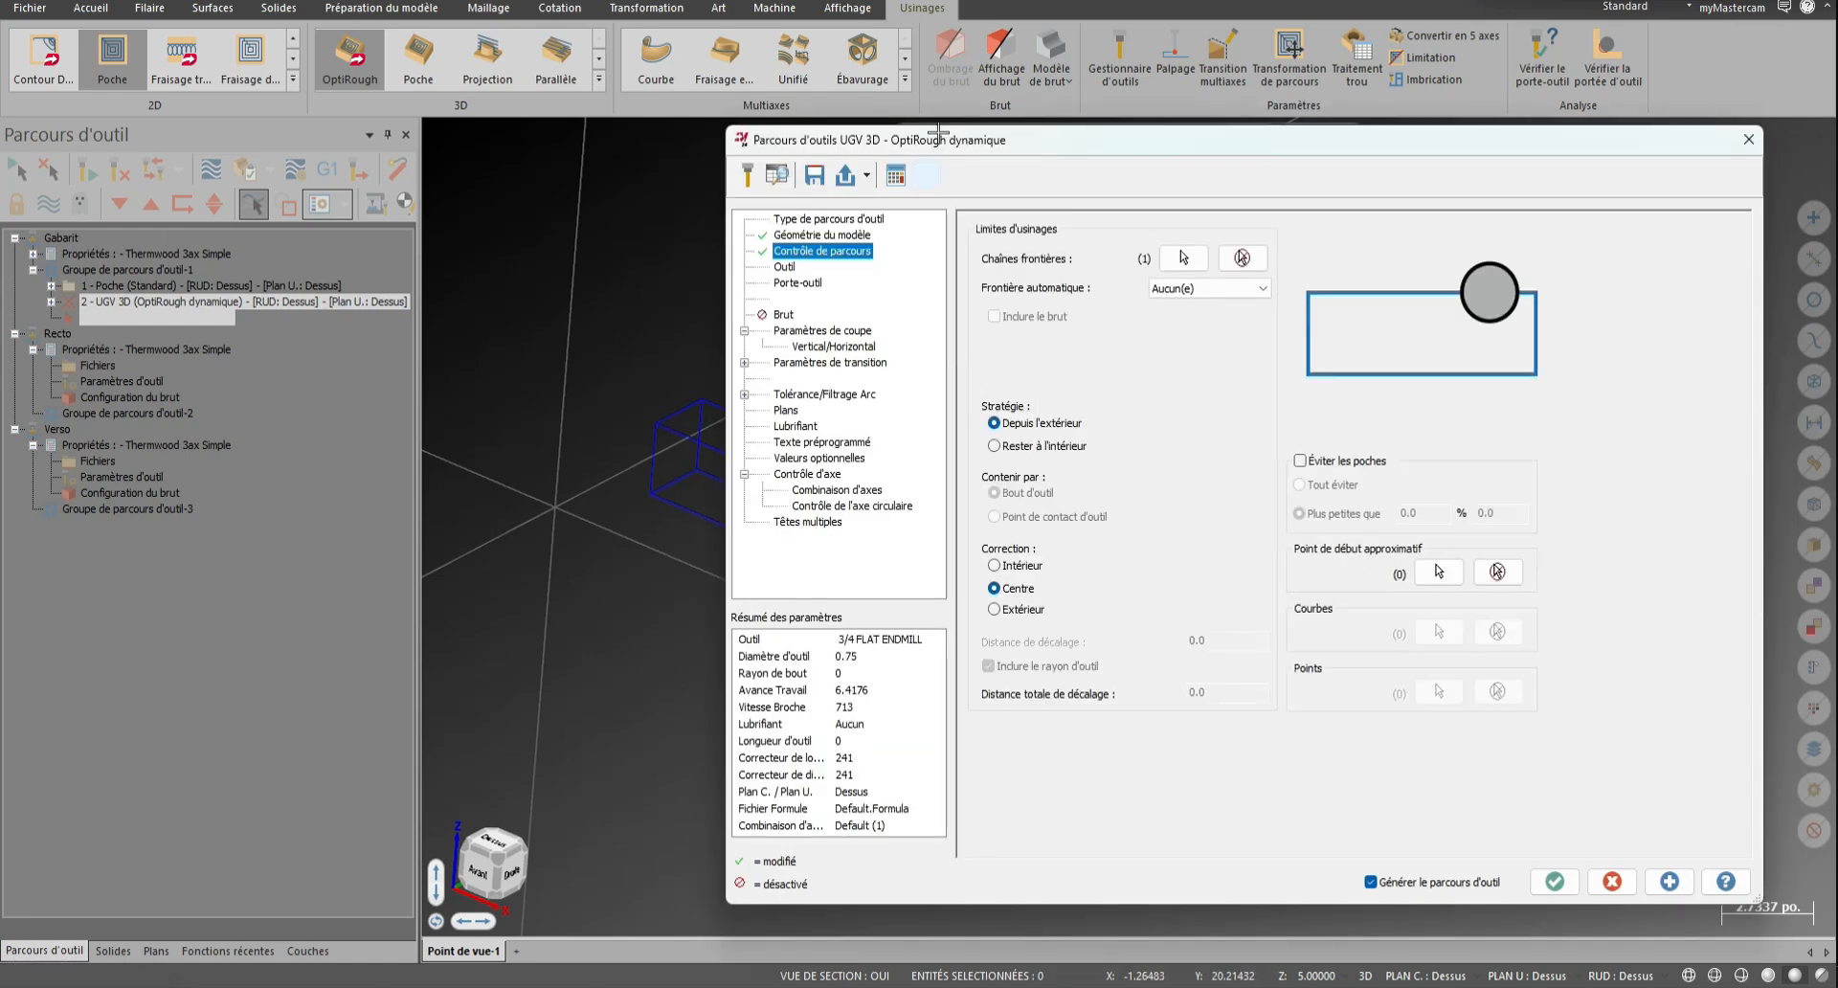
Set the boundary compensation to Extérieur with an offset distance of 0.125+0.01, tool radius included
{"action": "left_click", "coordinate": [1021, 608]}
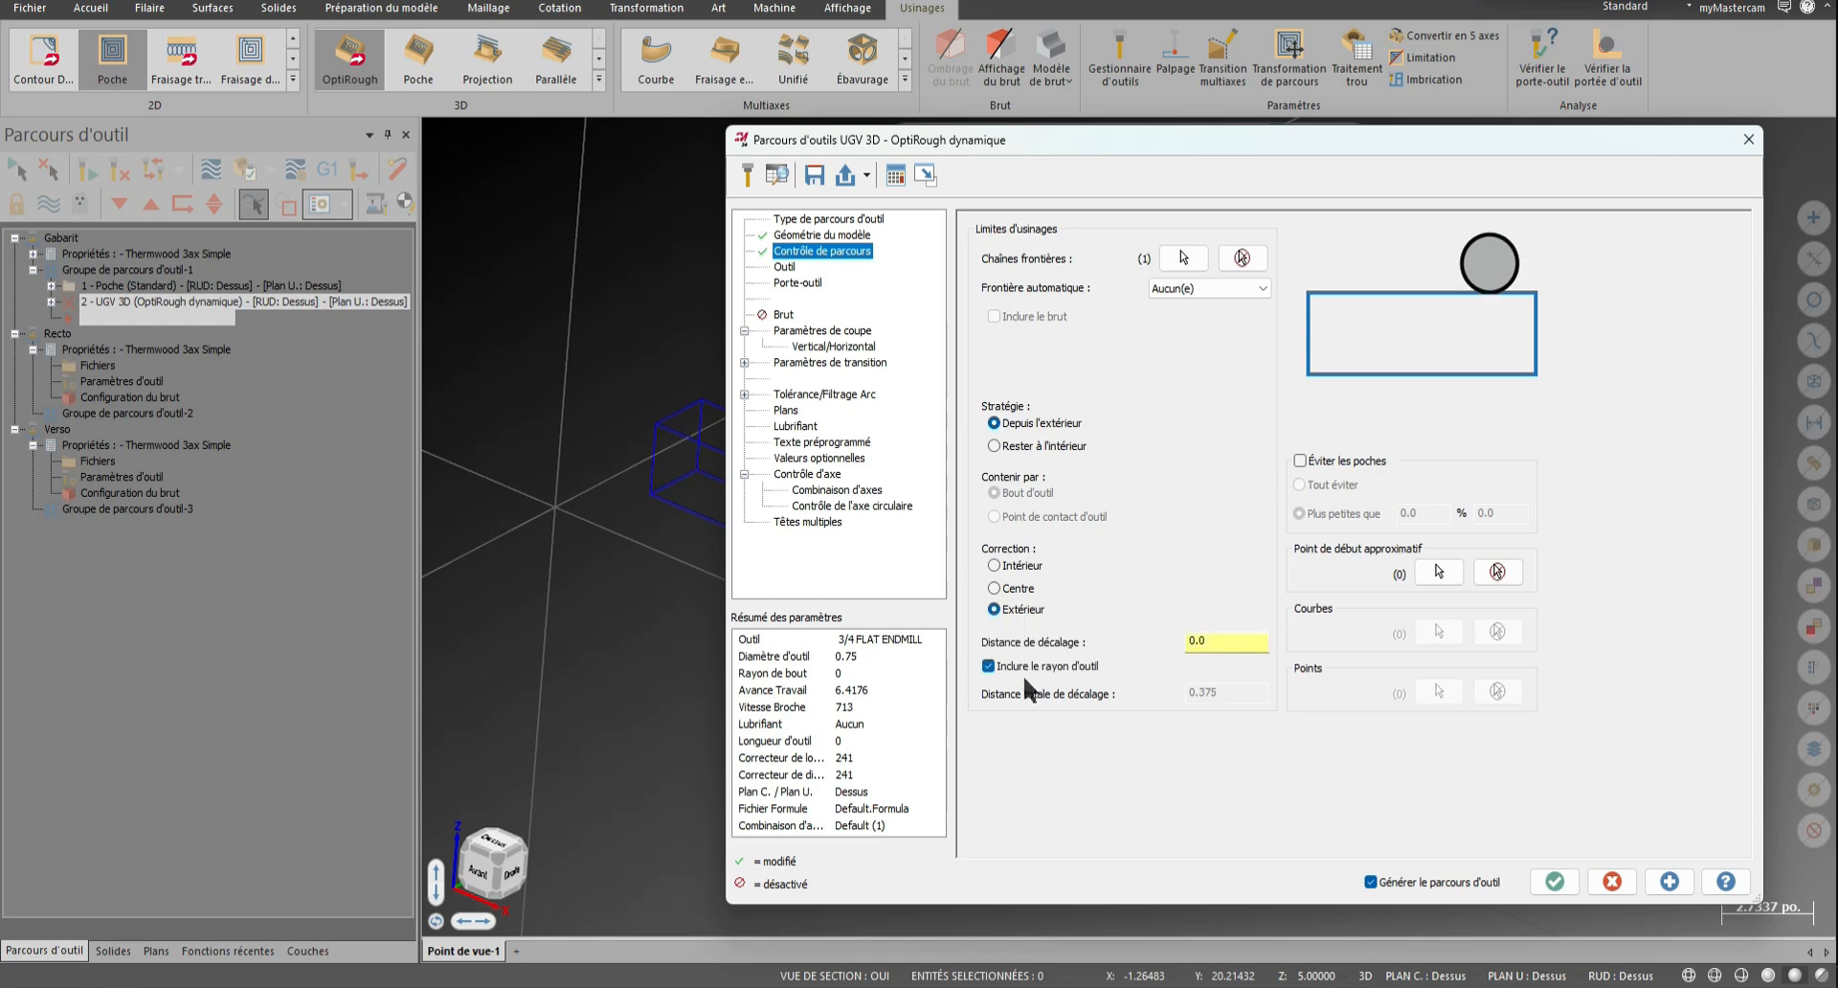
{"action": "left_click", "coordinate": [1243, 638]}
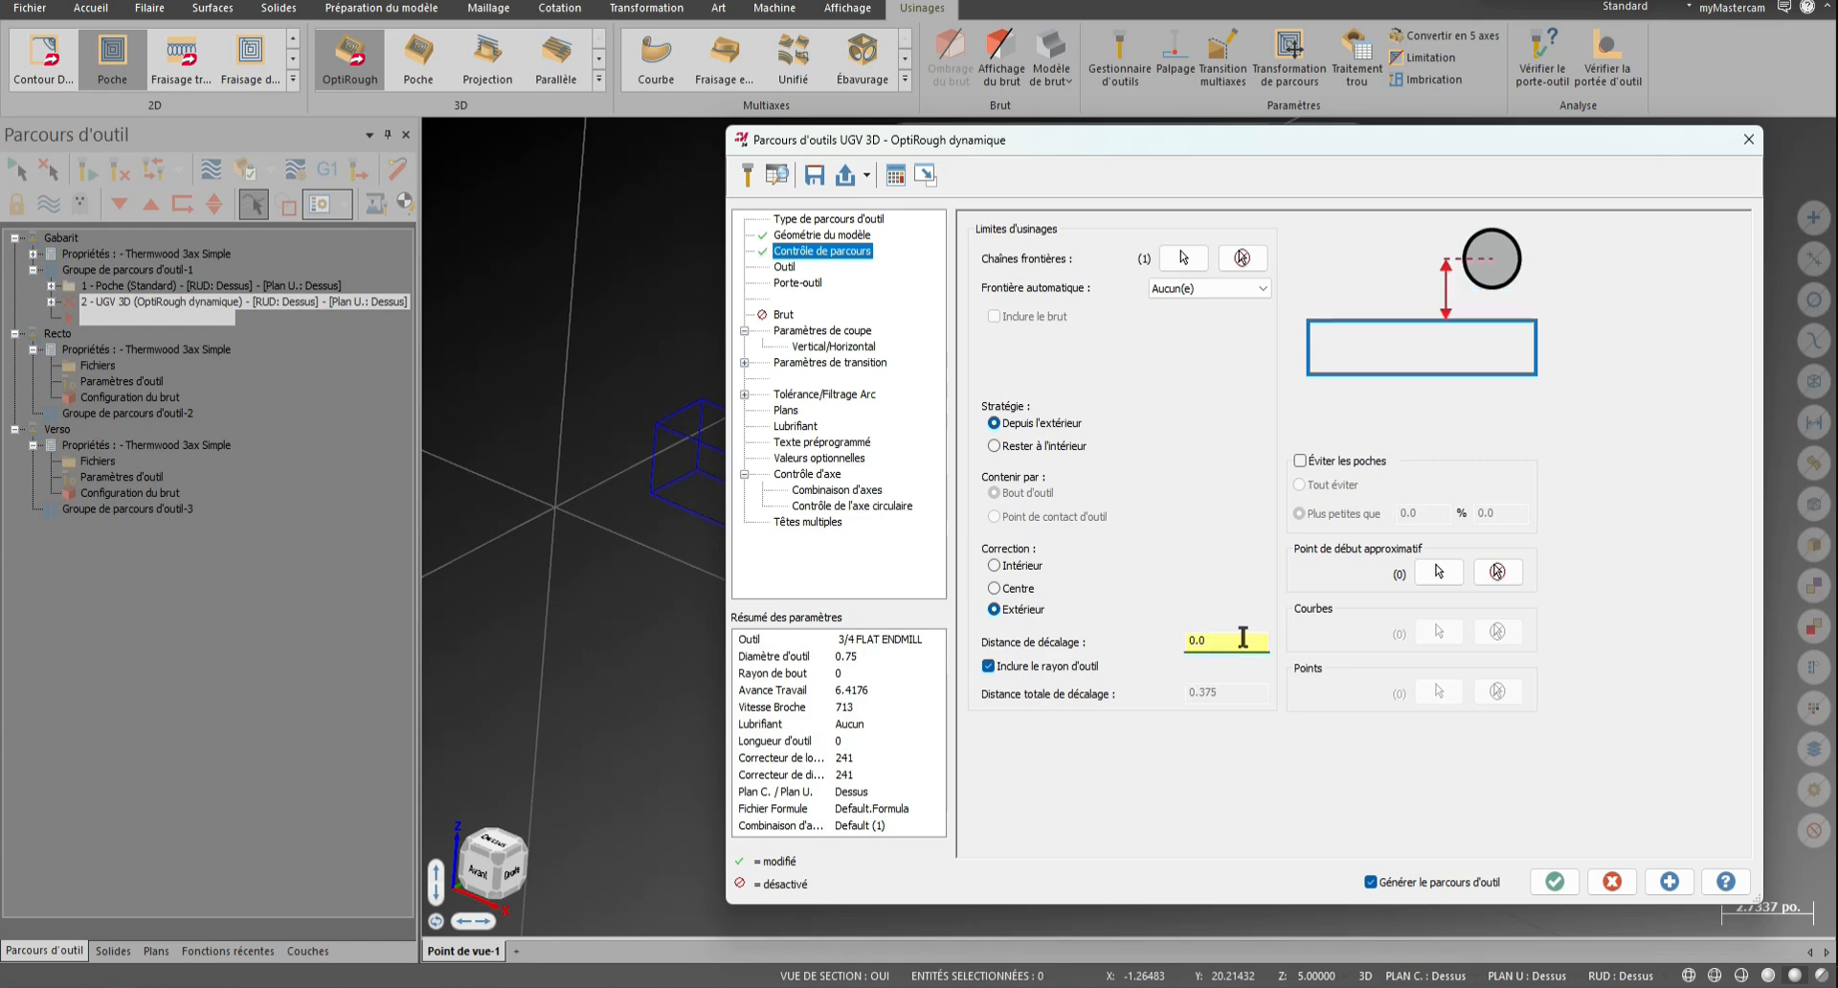
{"action": "key", "text": "BackSpace"}
{"action": "type", "text": "125"}
{"action": "left_click", "coordinate": [824, 235]}
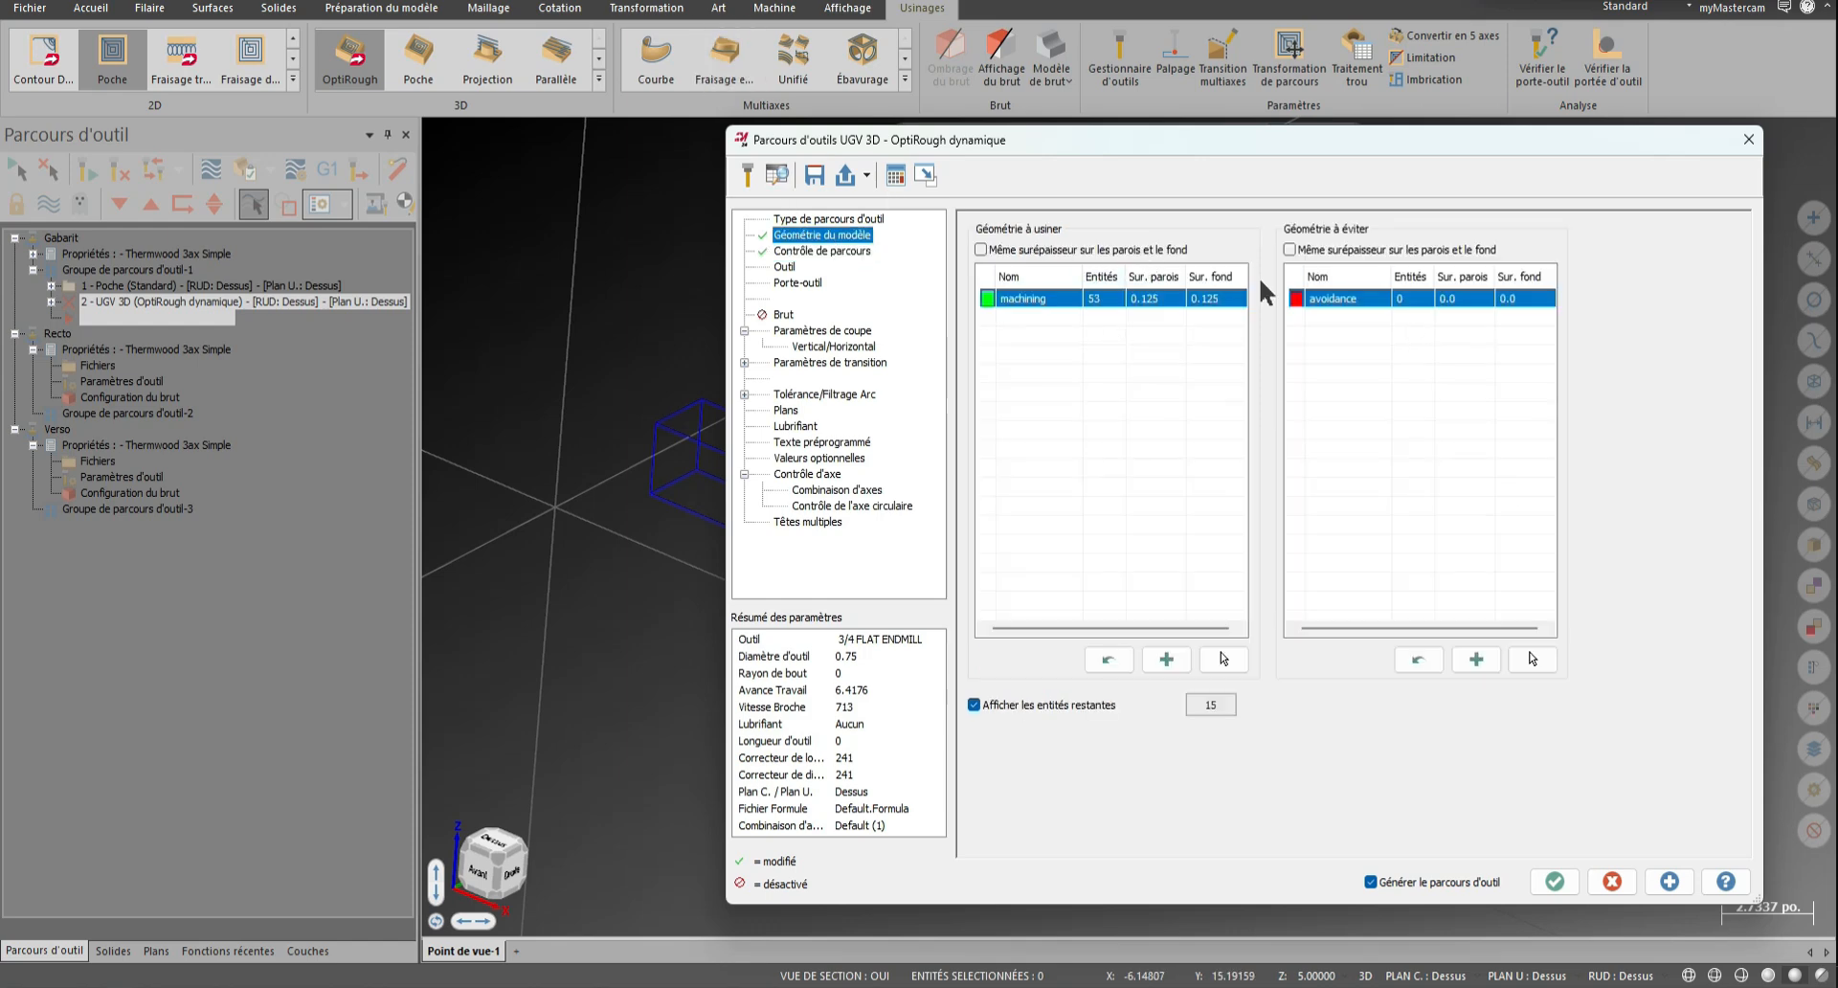
{"action": "left_click", "coordinate": [848, 251]}
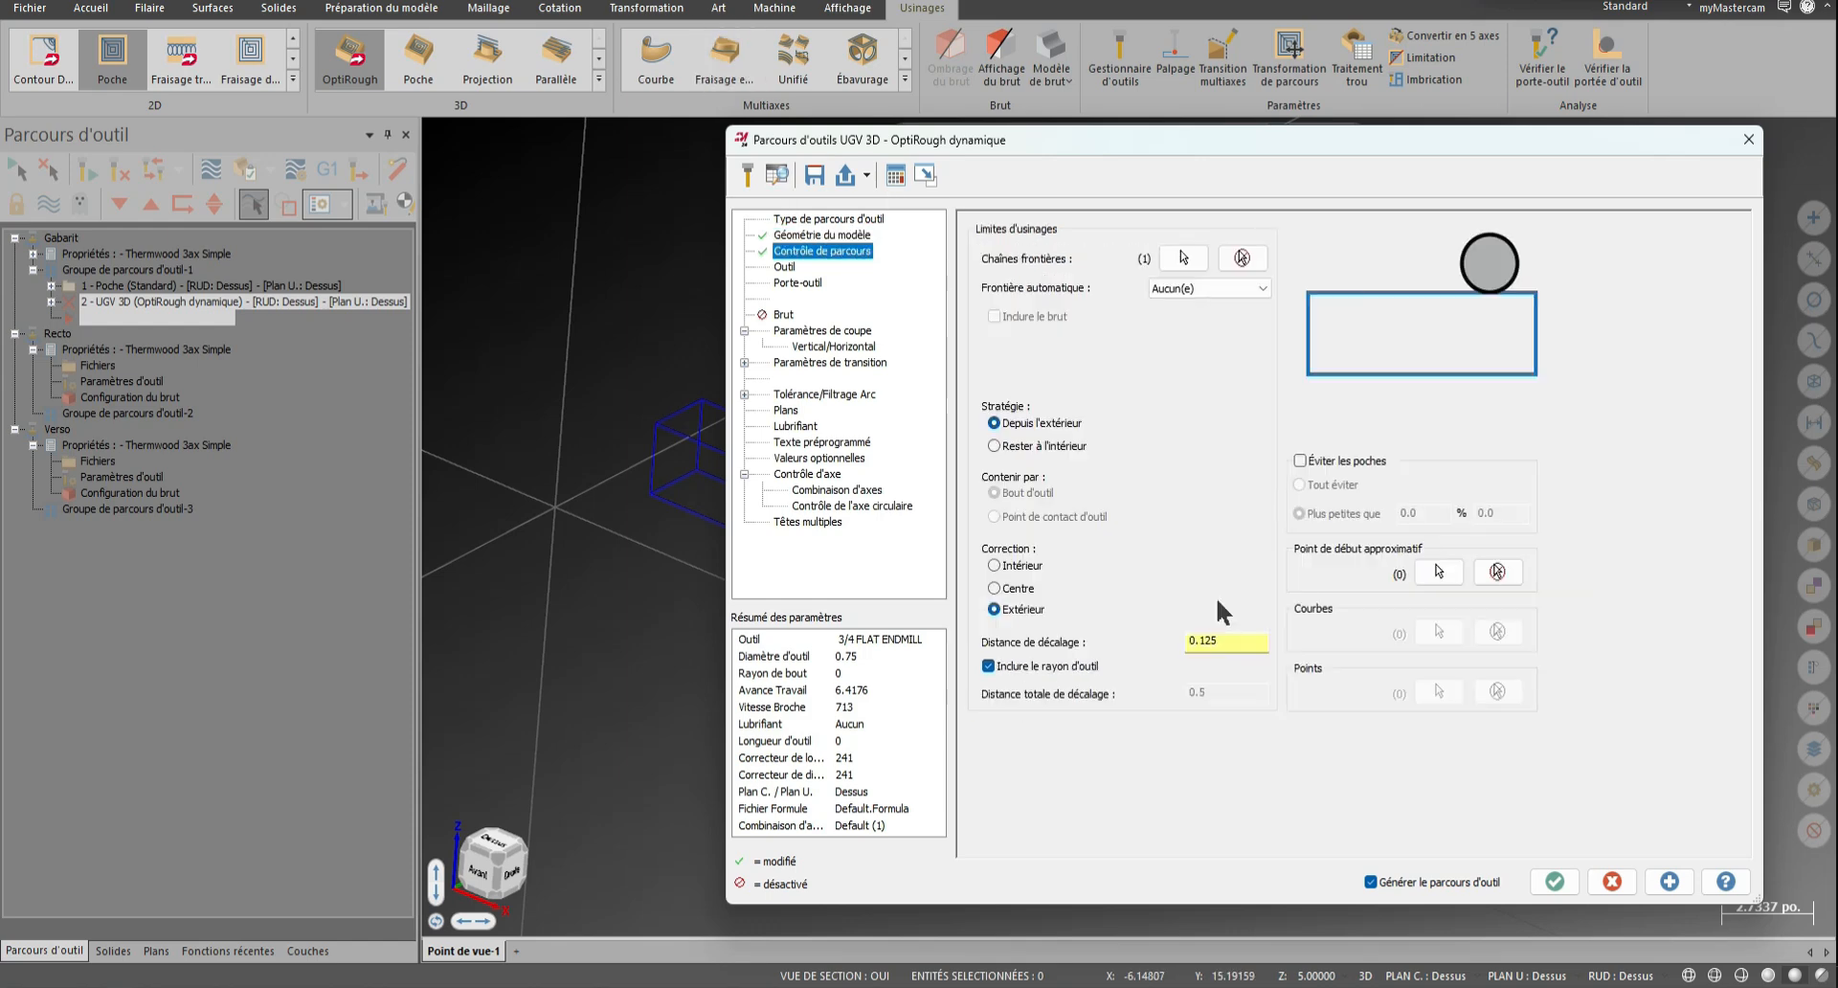
{"action": "left_click", "coordinate": [1240, 639]}
{"action": "type", "text": "+0.01"}
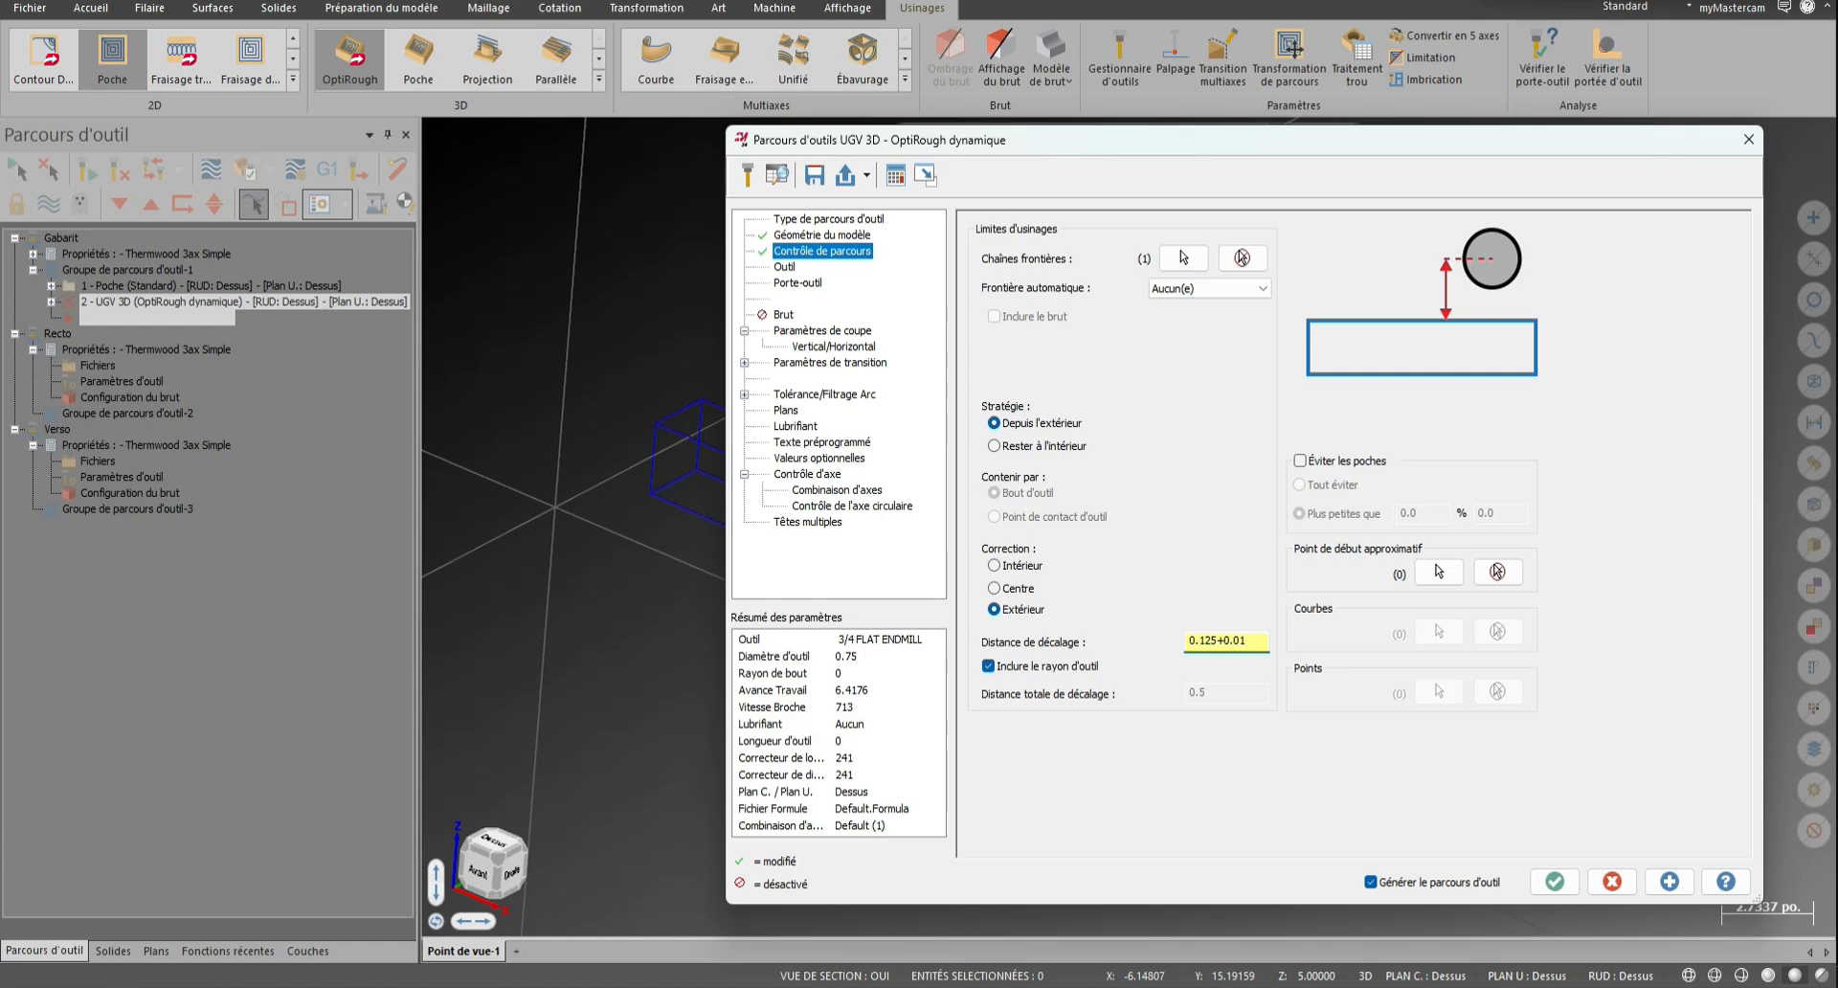
{"action": "key", "text": "Return"}
Choose tool 11, the 0.5 diameter Hélice DESCENDANTE, for the roughing toolpath
{"action": "left_click", "coordinate": [784, 267]}
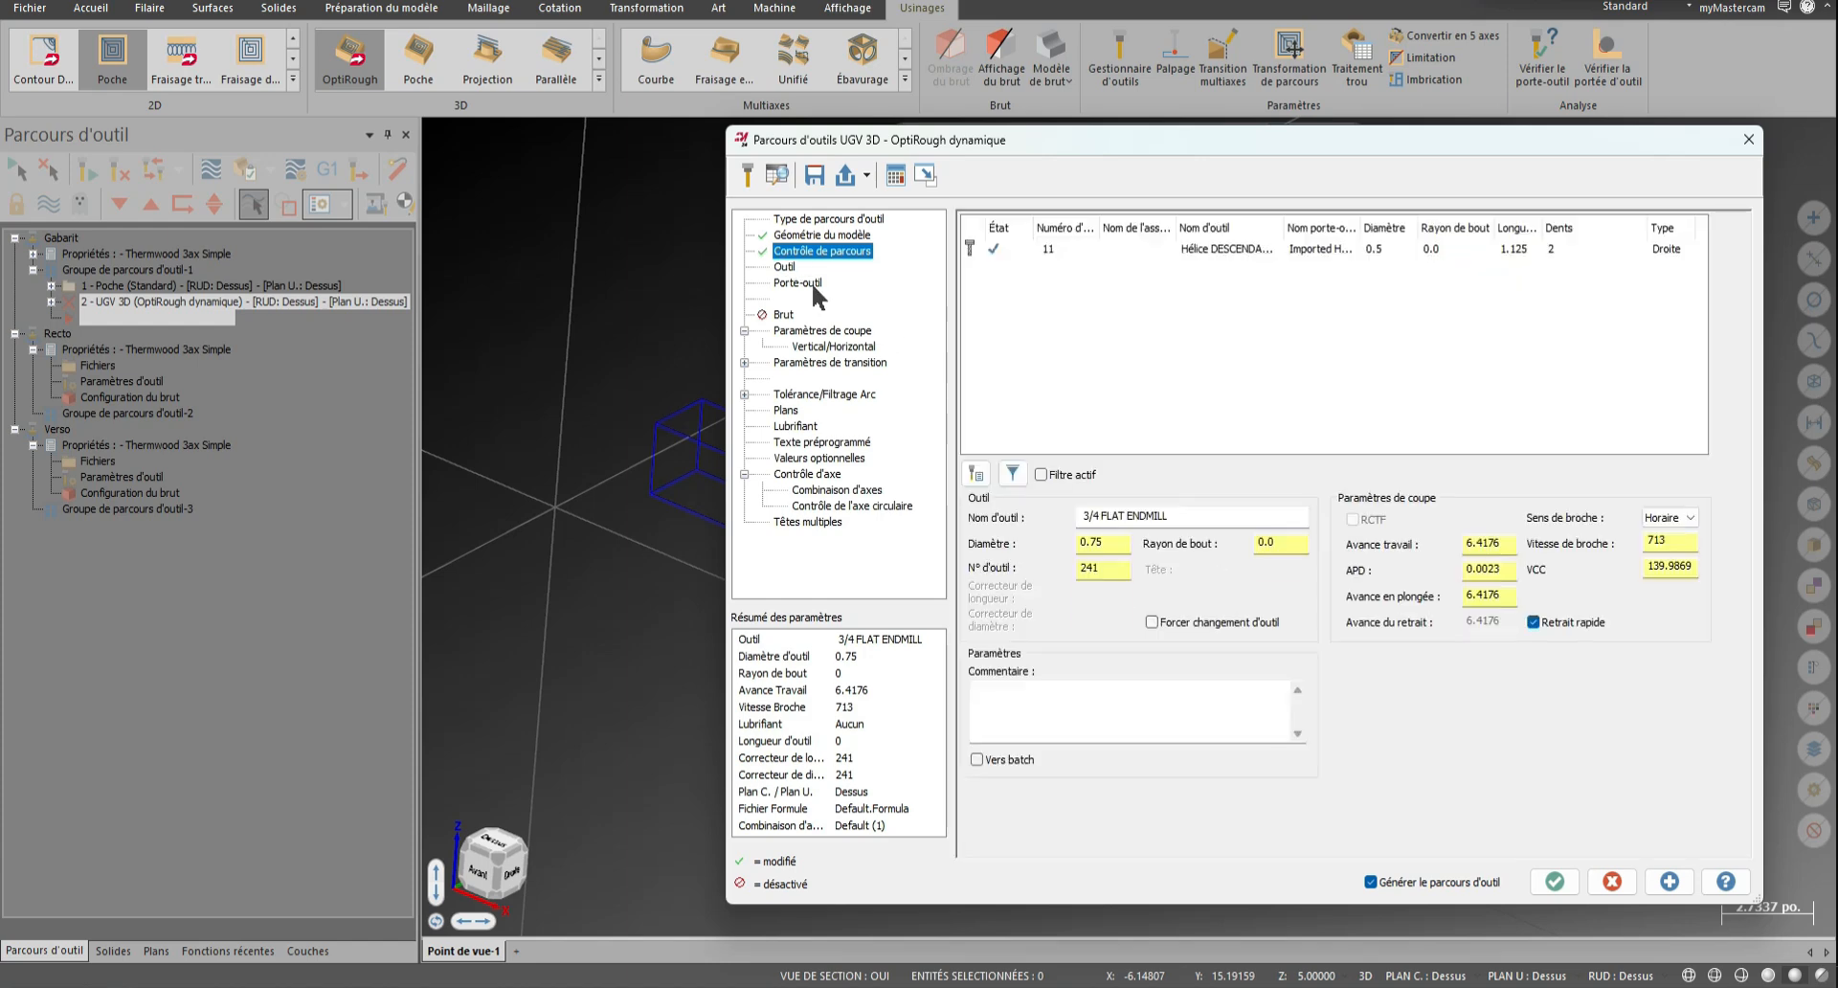
{"action": "left_click", "coordinate": [1050, 250]}
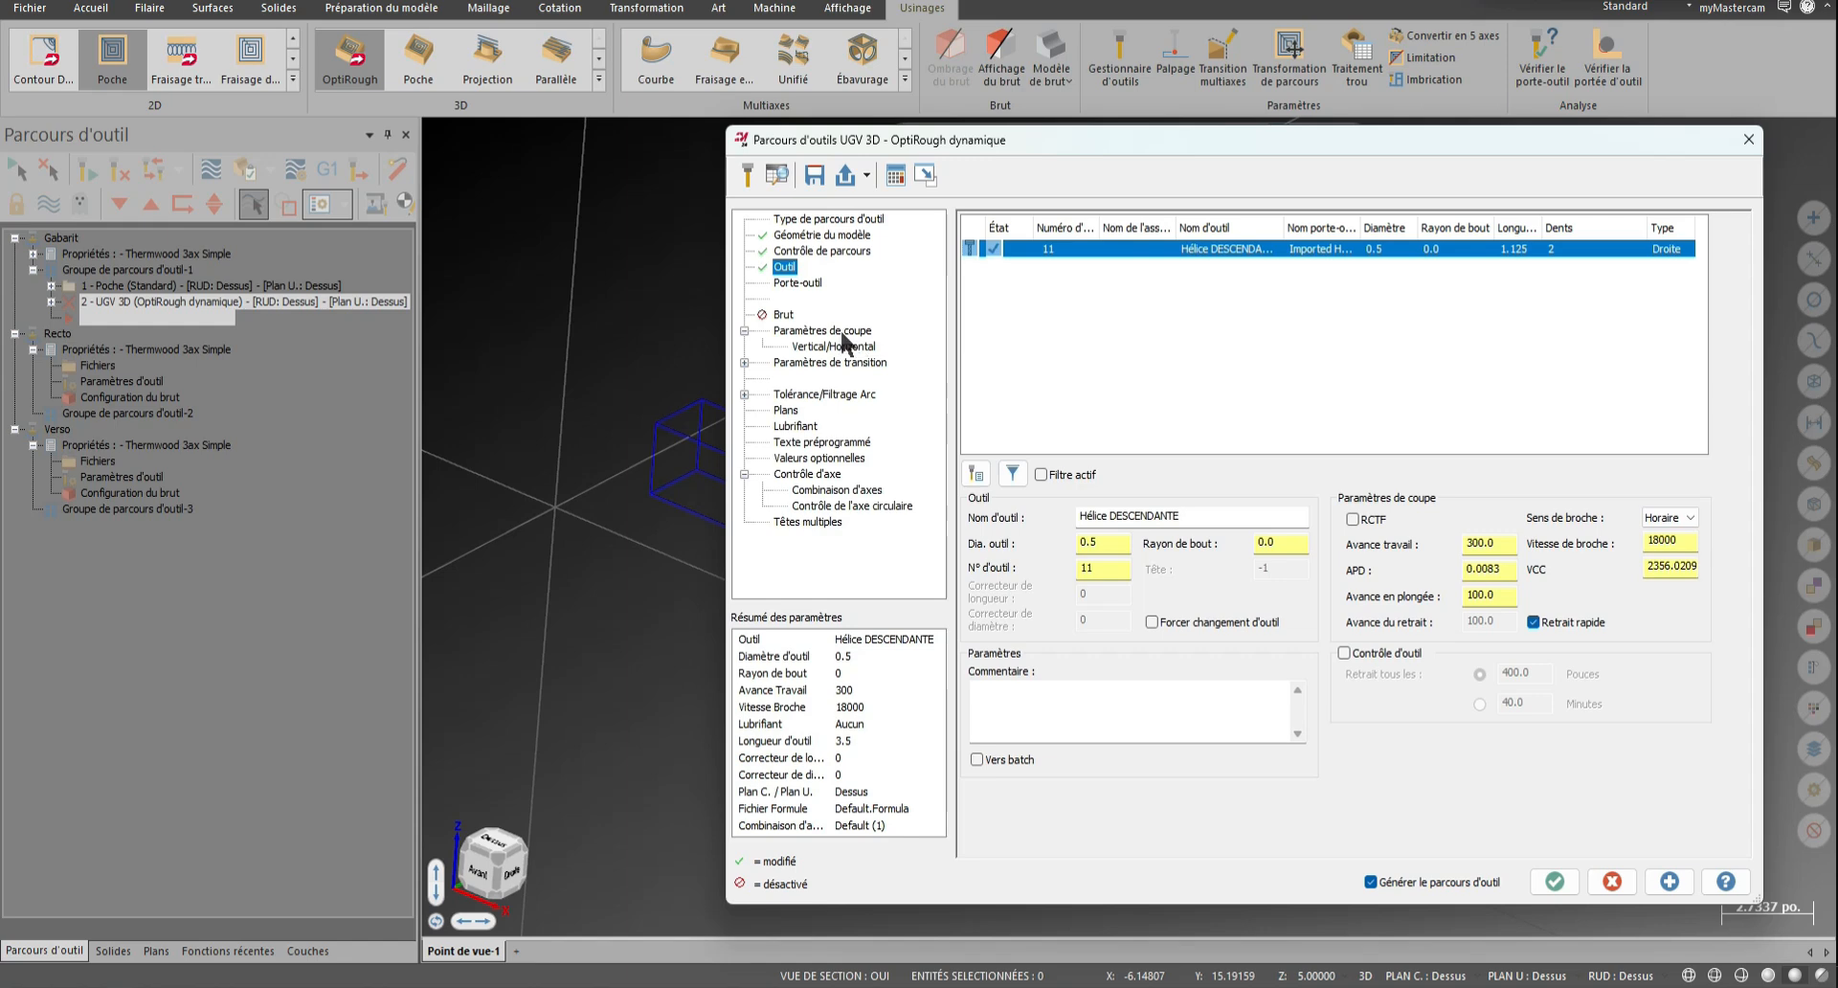
Set the cut parameters to 45% stepover distance and 50% Z step, with Z+ passes enabled at 25%
{"action": "left_click", "coordinate": [842, 331]}
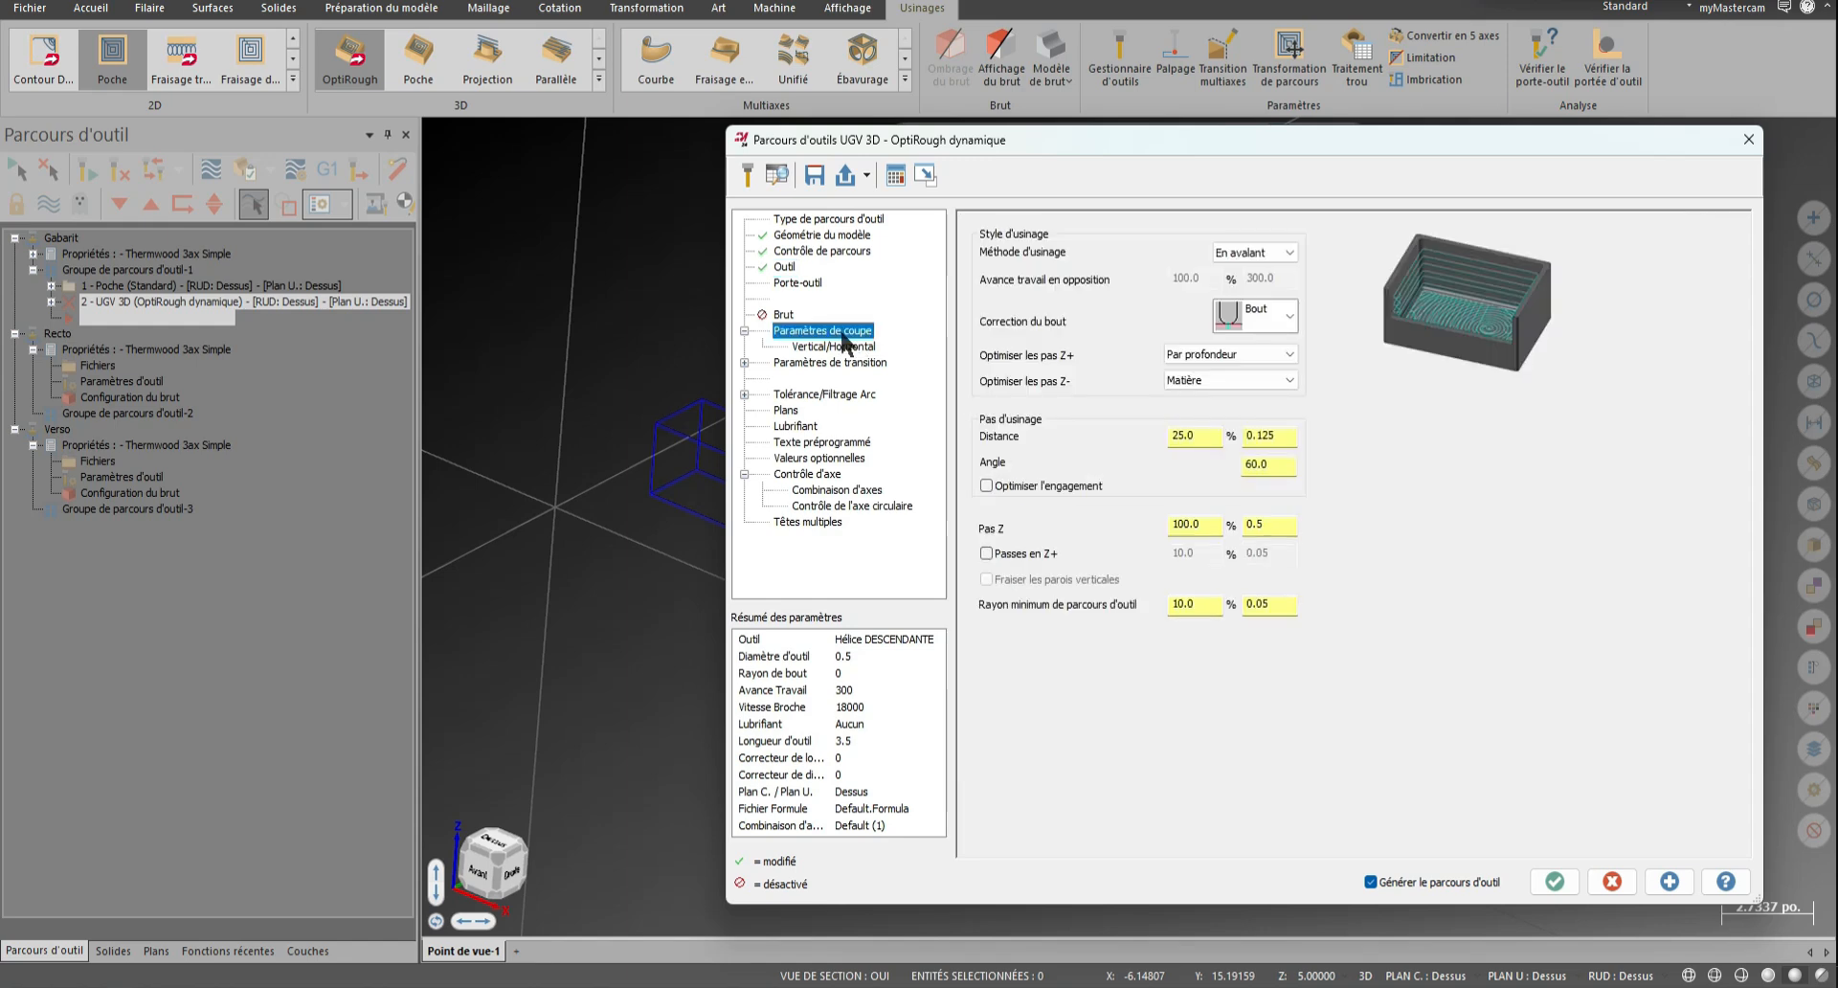
{"action": "left_click", "coordinate": [1212, 441]}
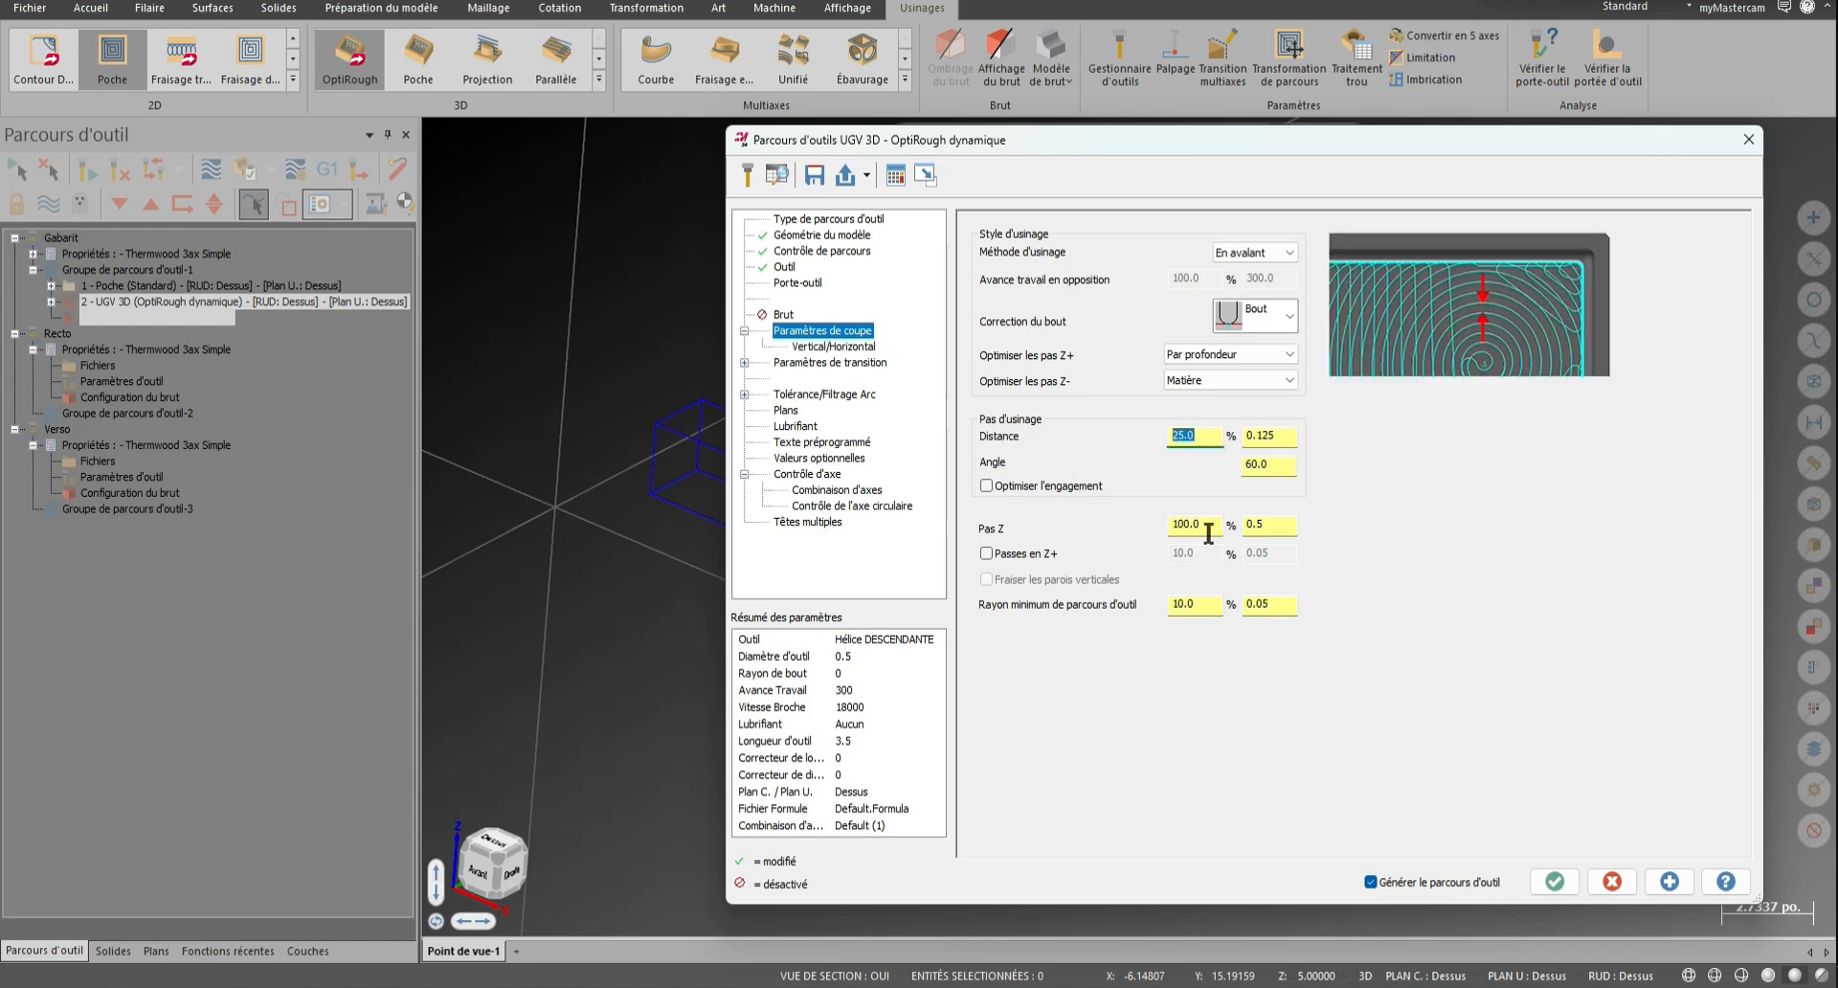
{"action": "type", "text": "45"}
{"action": "left_click", "coordinate": [1208, 527]}
{"action": "type", "text": "50"}
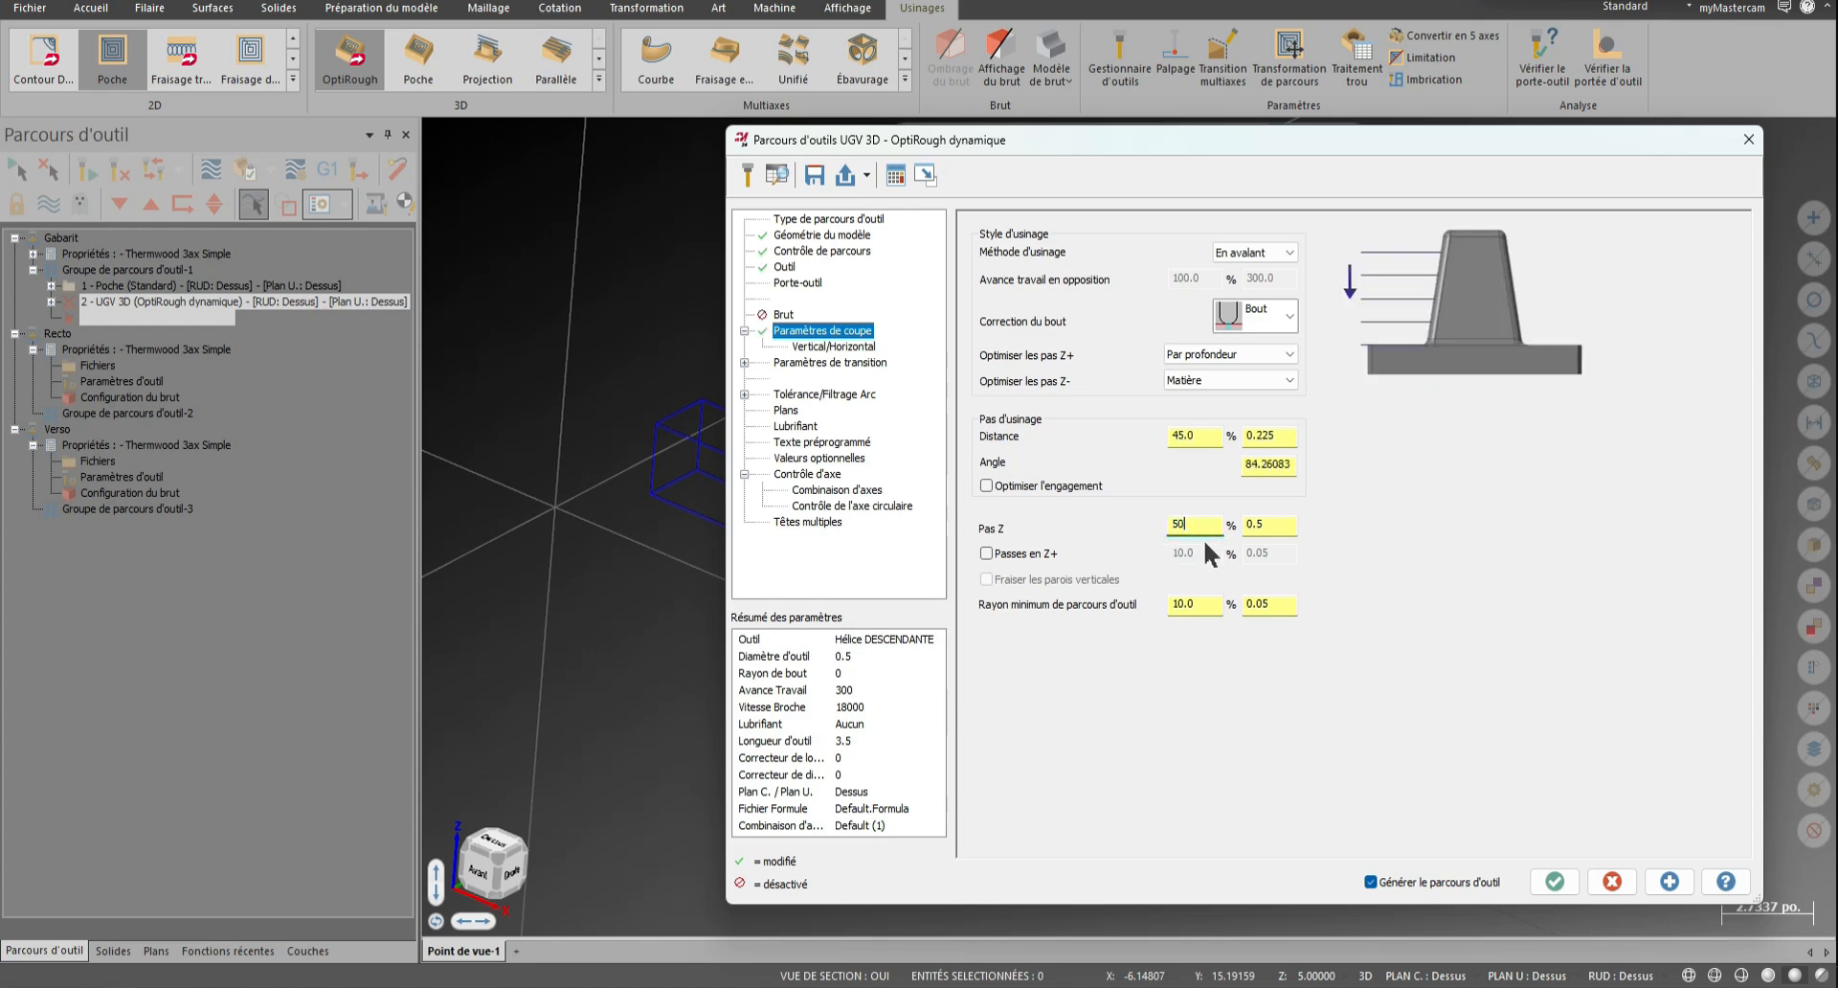
{"action": "left_click", "coordinate": [1009, 549]}
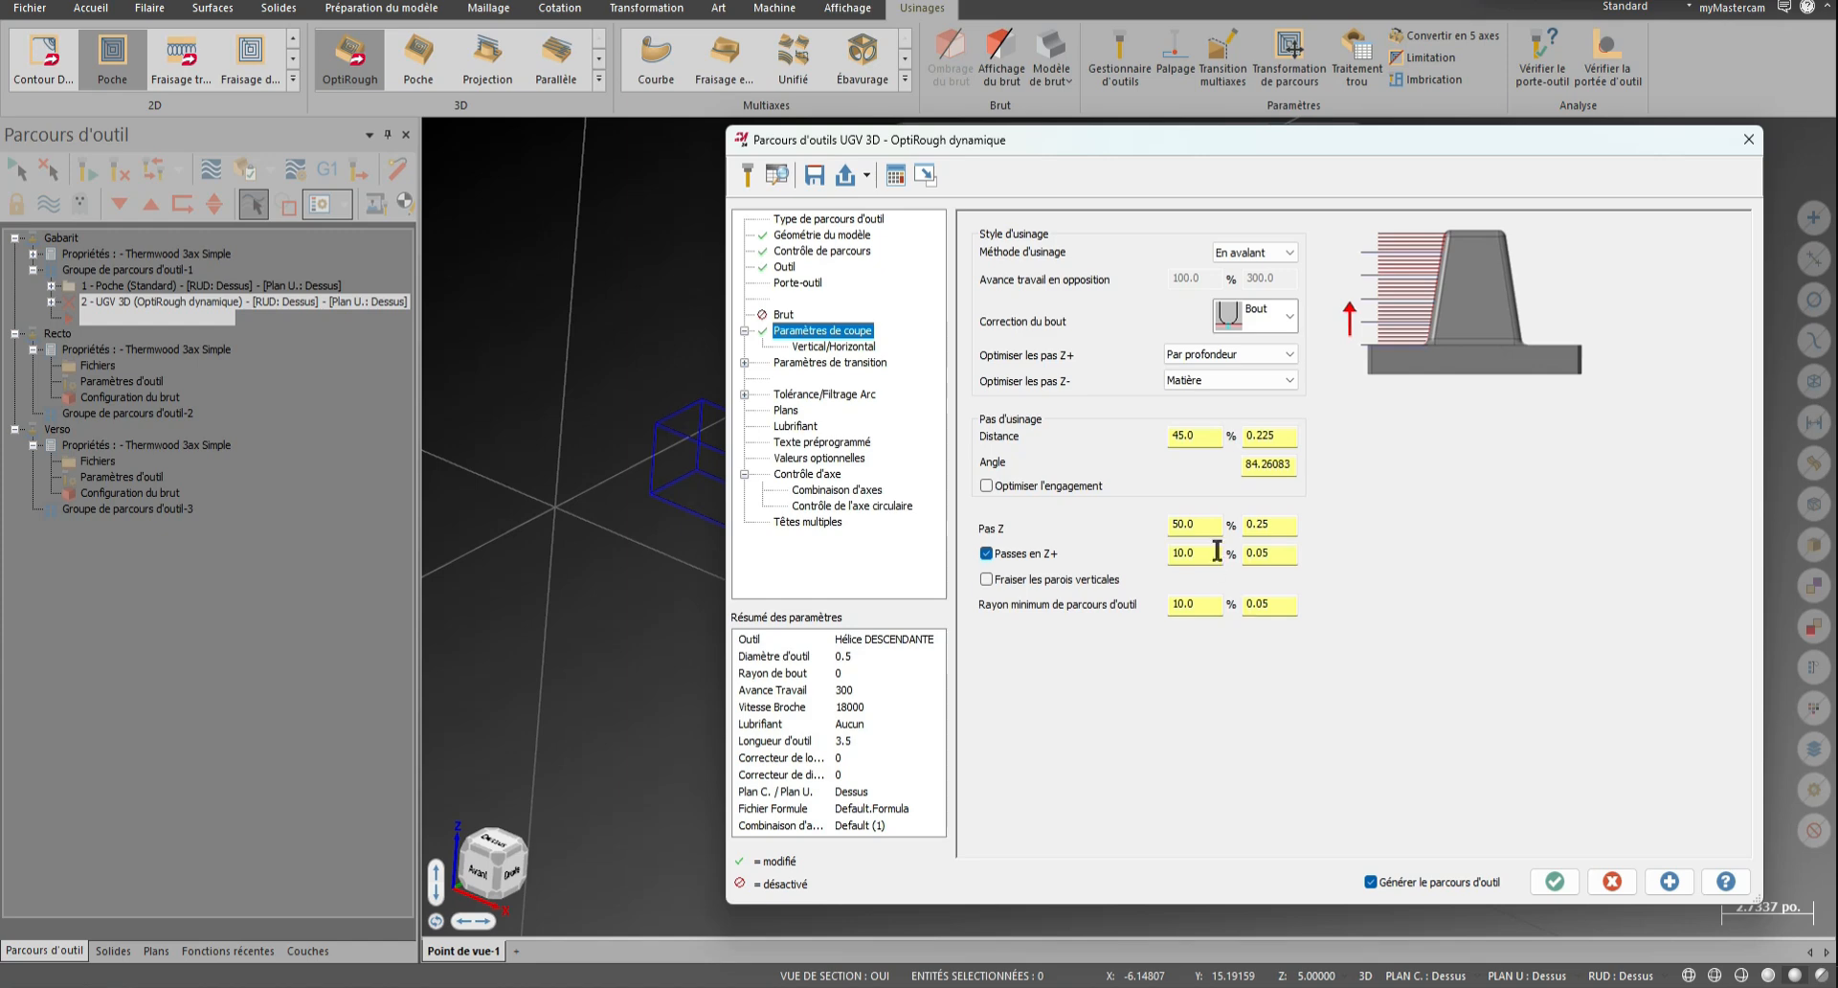
{"action": "left_click", "coordinate": [1216, 554]}
{"action": "type", "text": "25"}
{"action": "left_click", "coordinate": [1206, 605]}
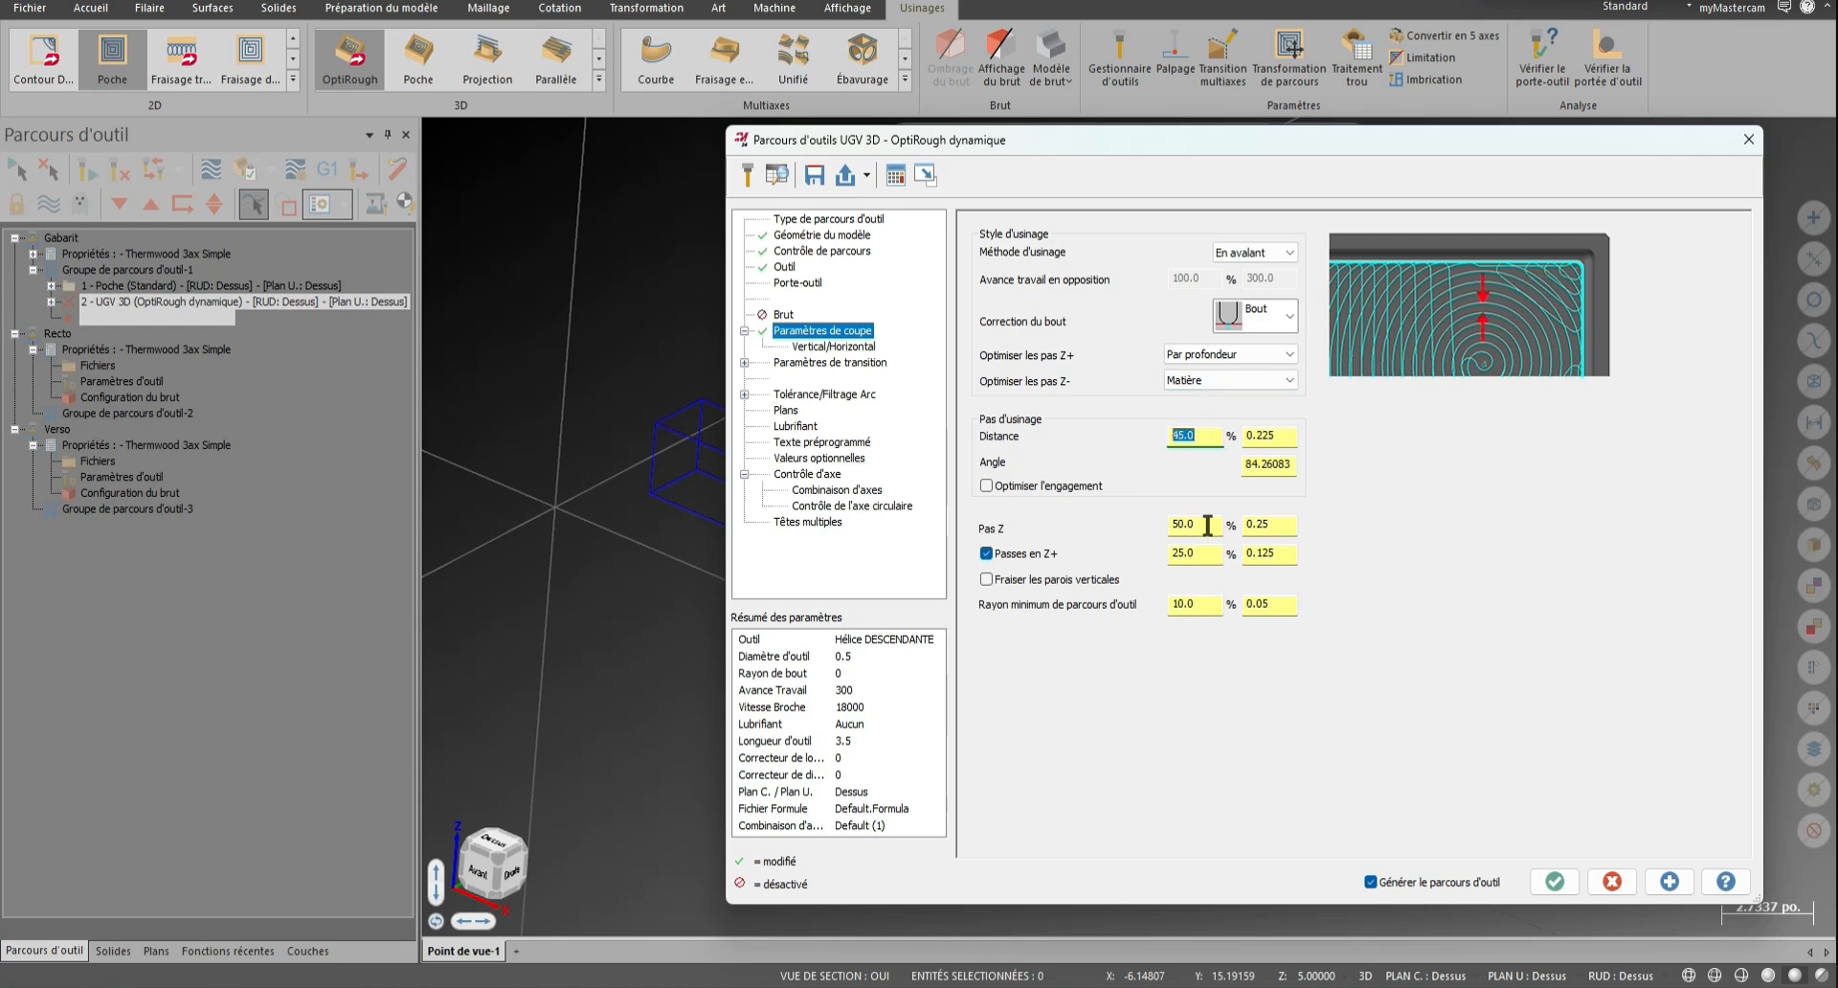
Try a Z step of 100% and set it back to 50%
{"action": "double_click", "coordinate": [1183, 525]}
{"action": "type", "text": "10"}
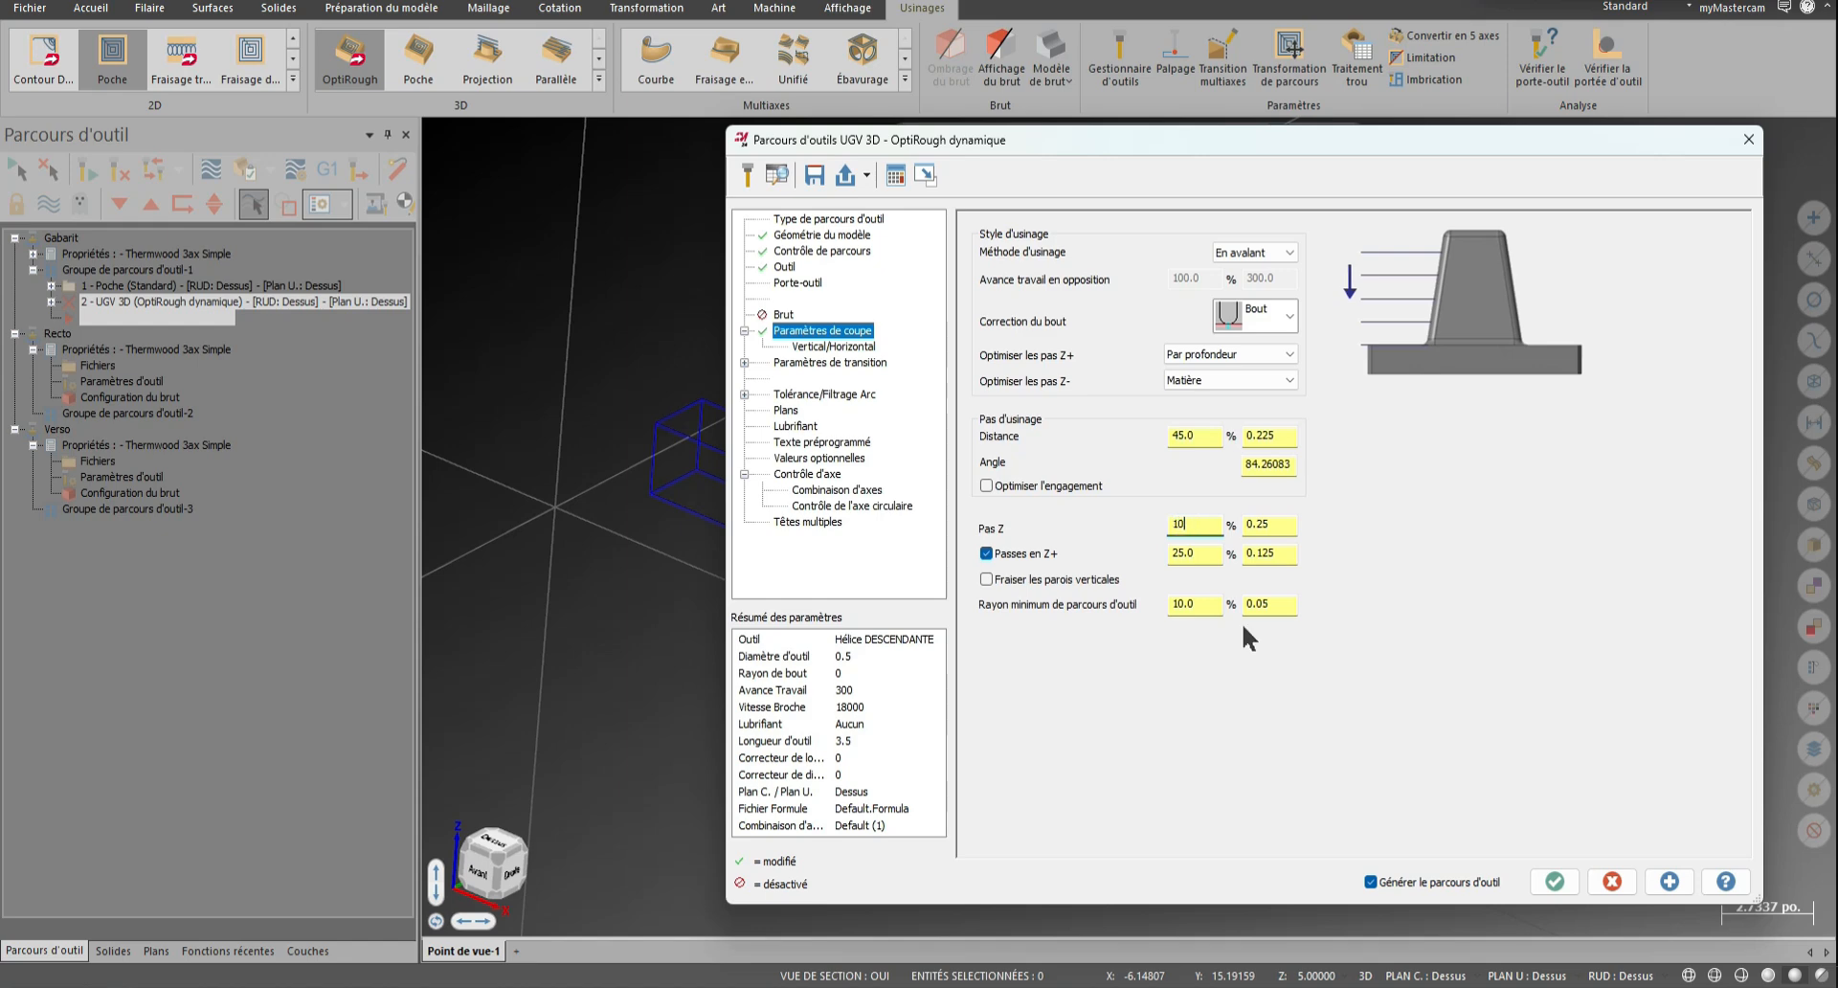
{"action": "left_click", "coordinate": [1202, 555]}
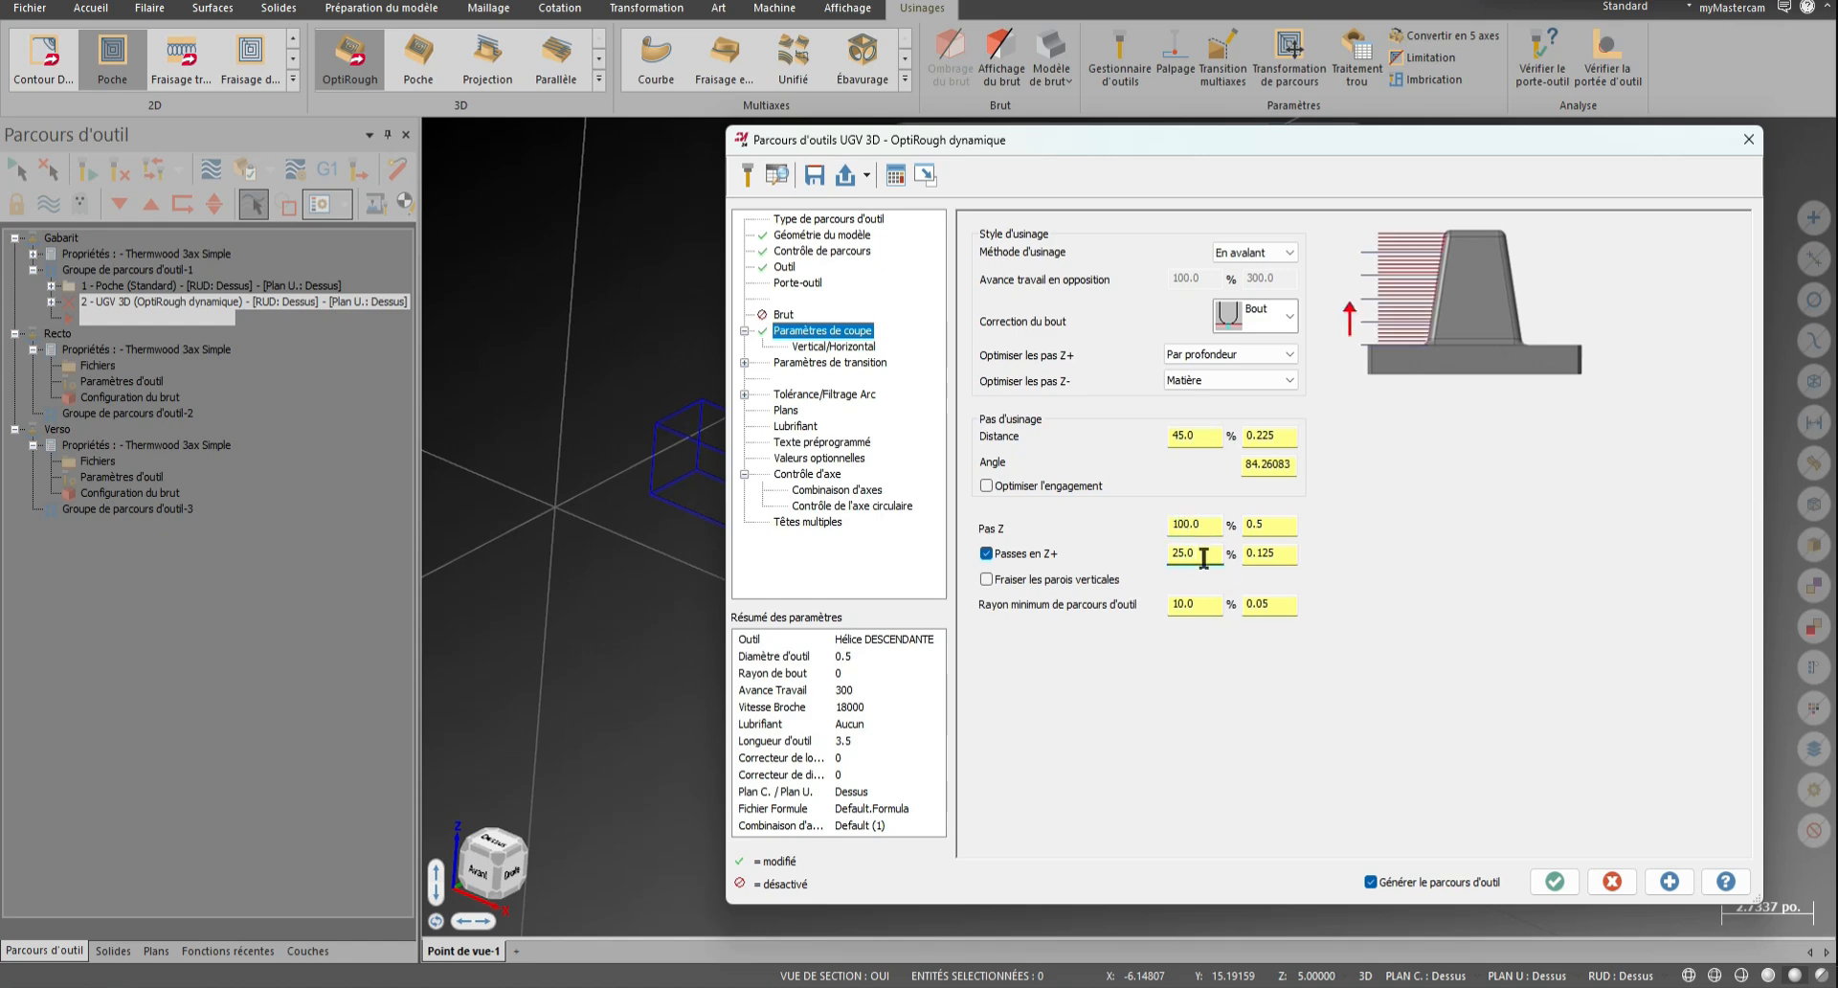
{"action": "double_click", "coordinate": [1195, 525]}
{"action": "type", "text": "50"}
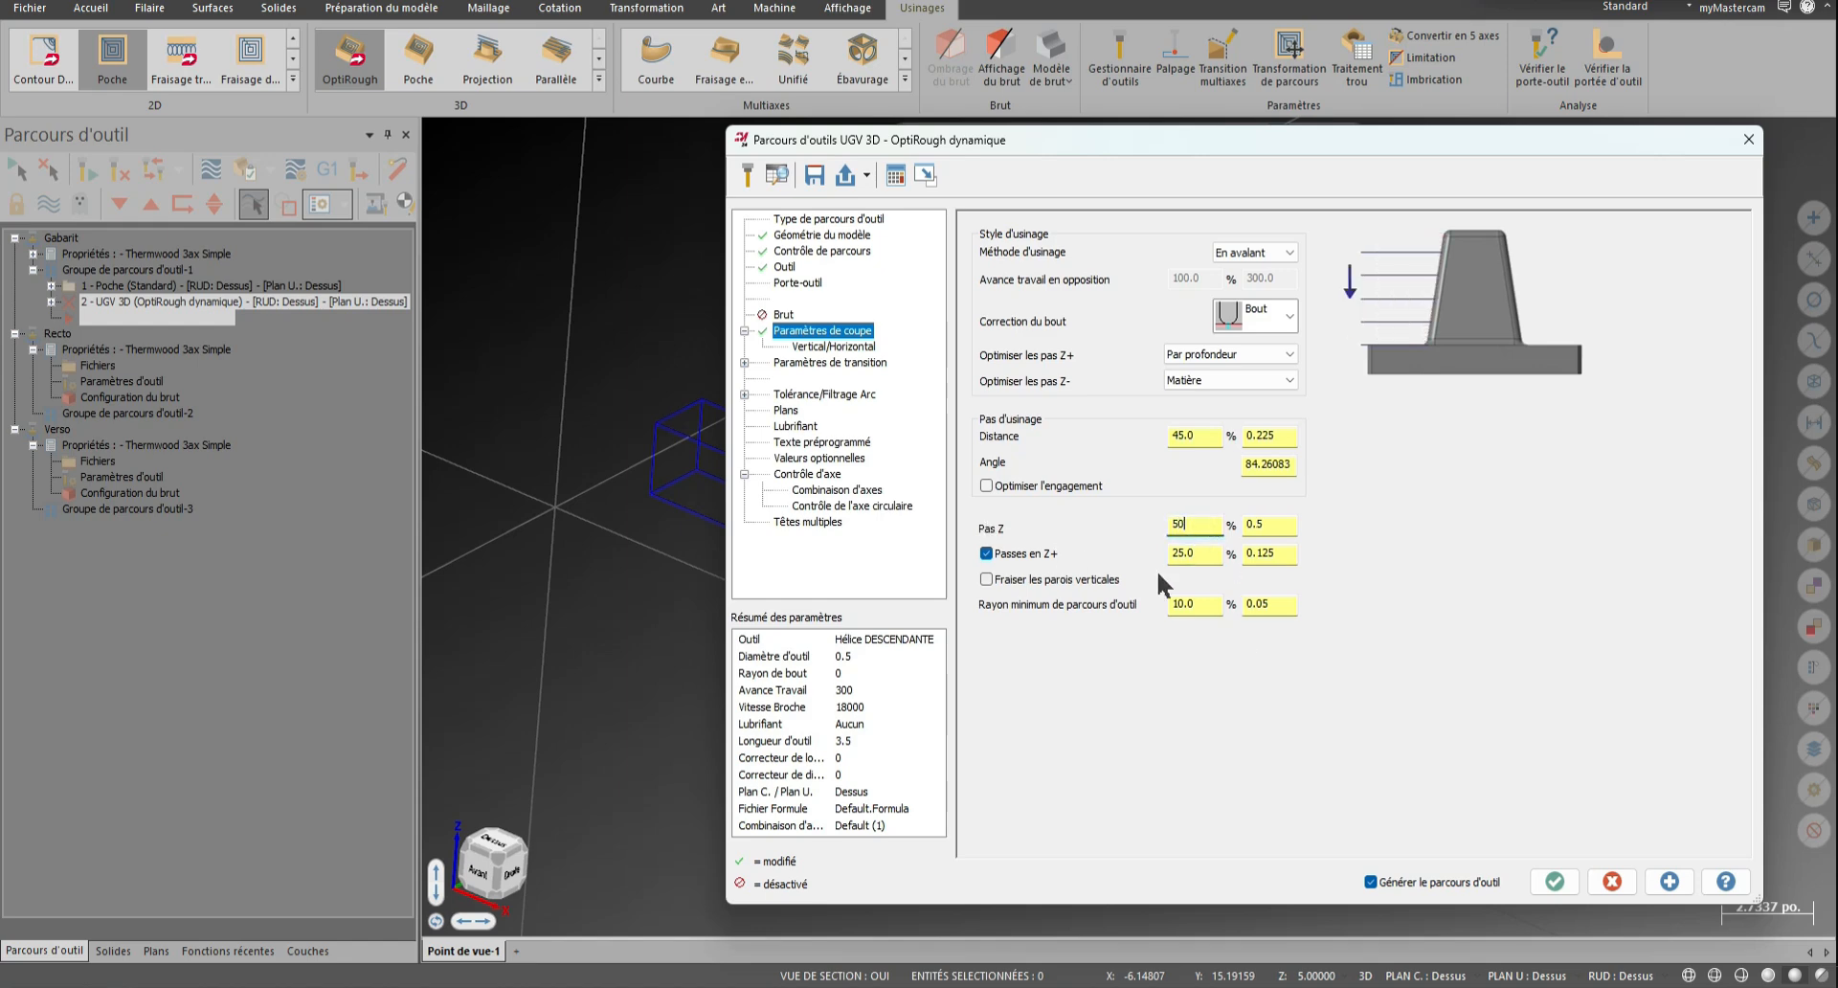
{"action": "left_click", "coordinate": [1204, 556]}
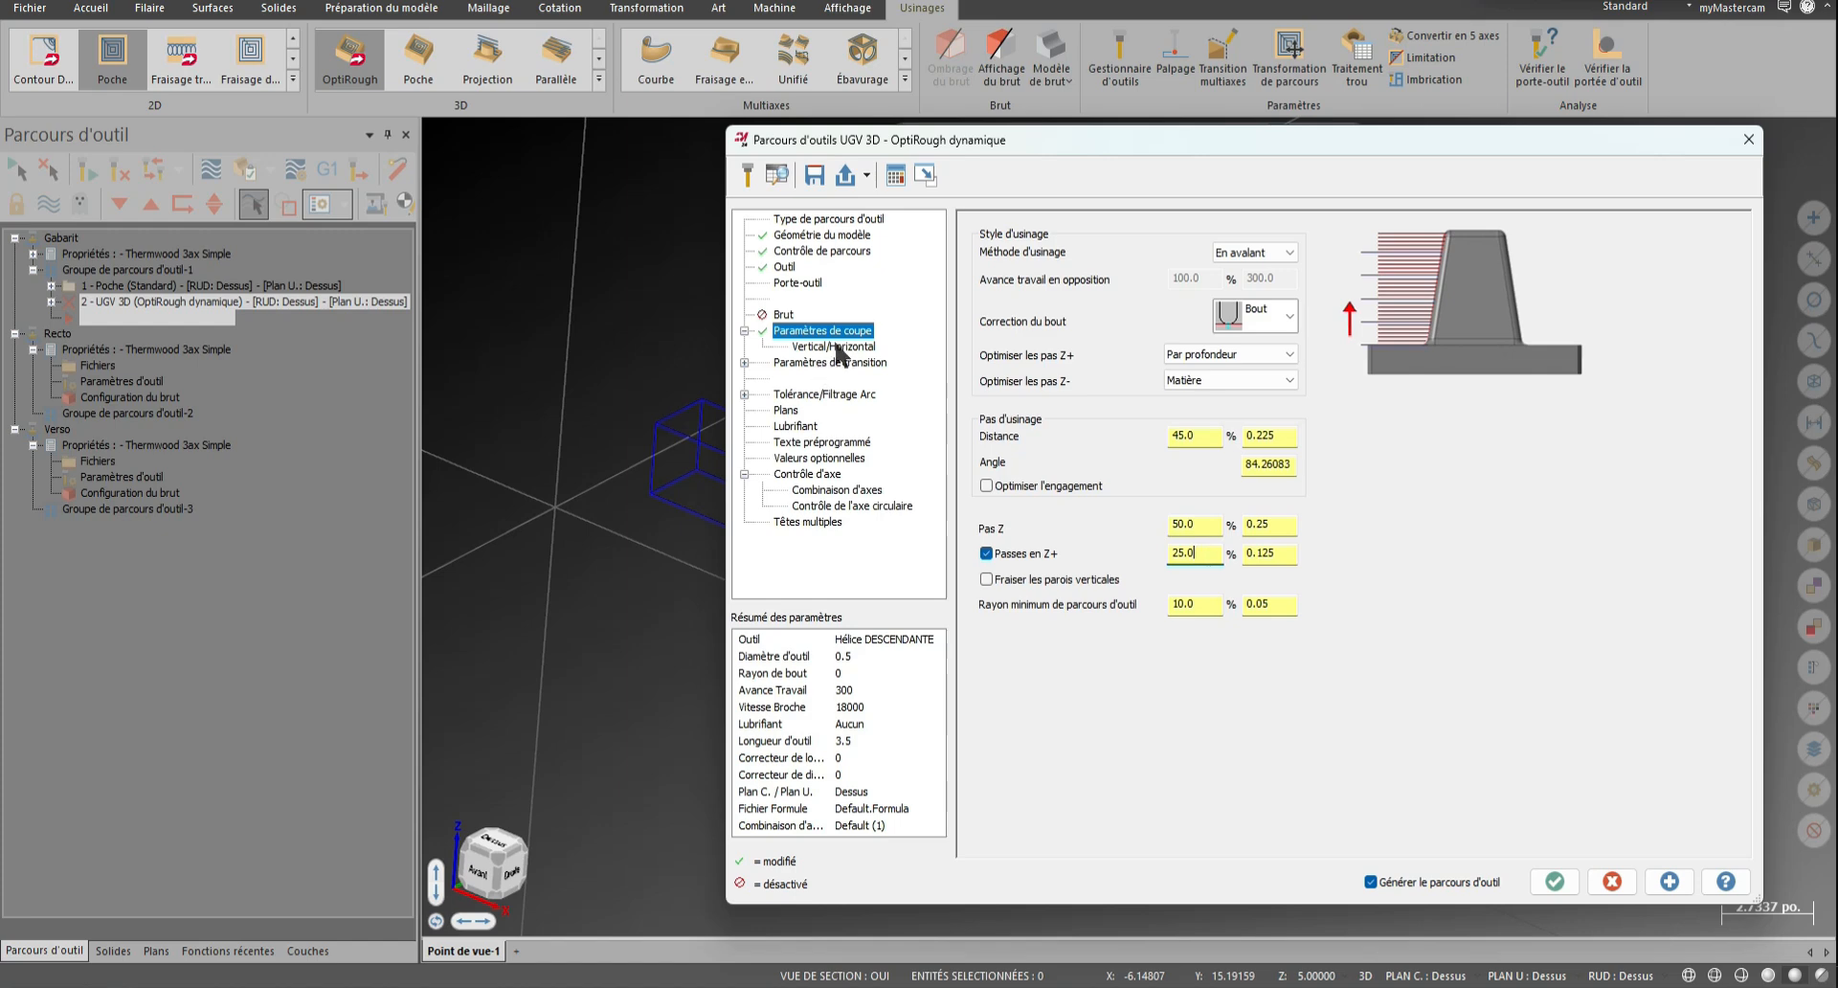
Enable the minimum and maximum Z depth limits and pick the maximum, 1.625, from the midpoint of the box's vertical edge
{"action": "left_click", "coordinate": [835, 346]}
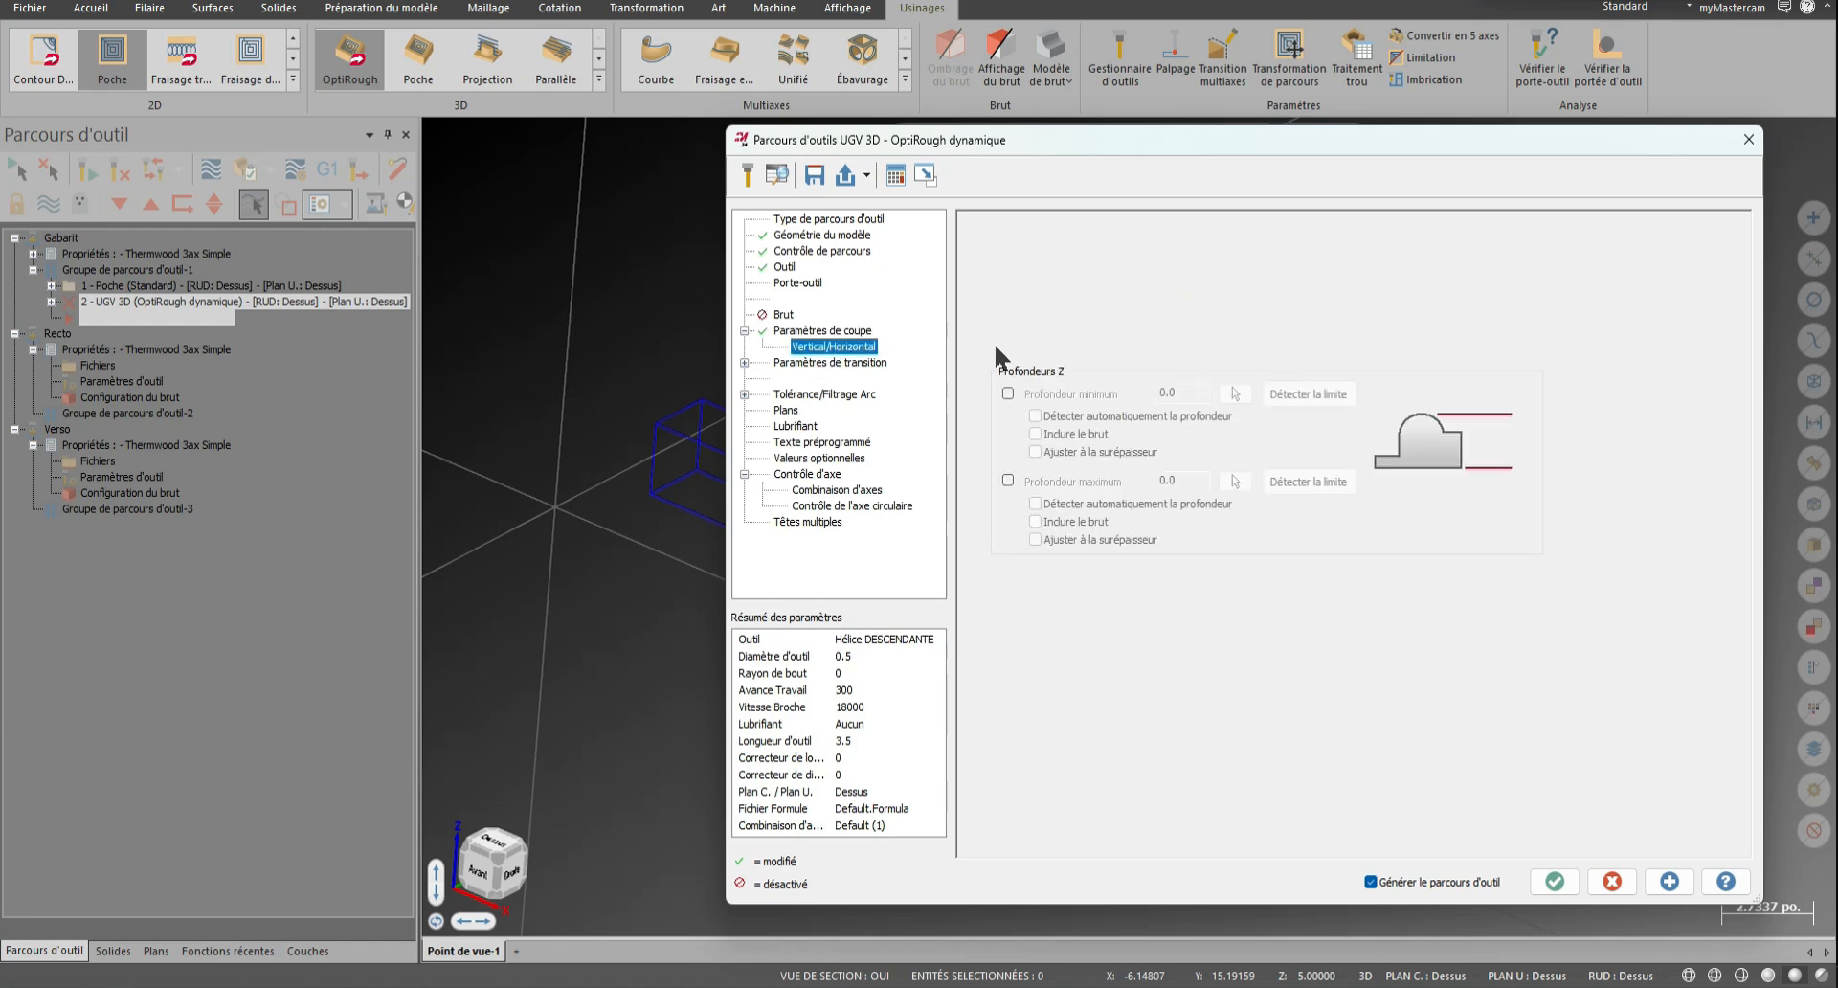
{"action": "left_click", "coordinate": [1007, 393]}
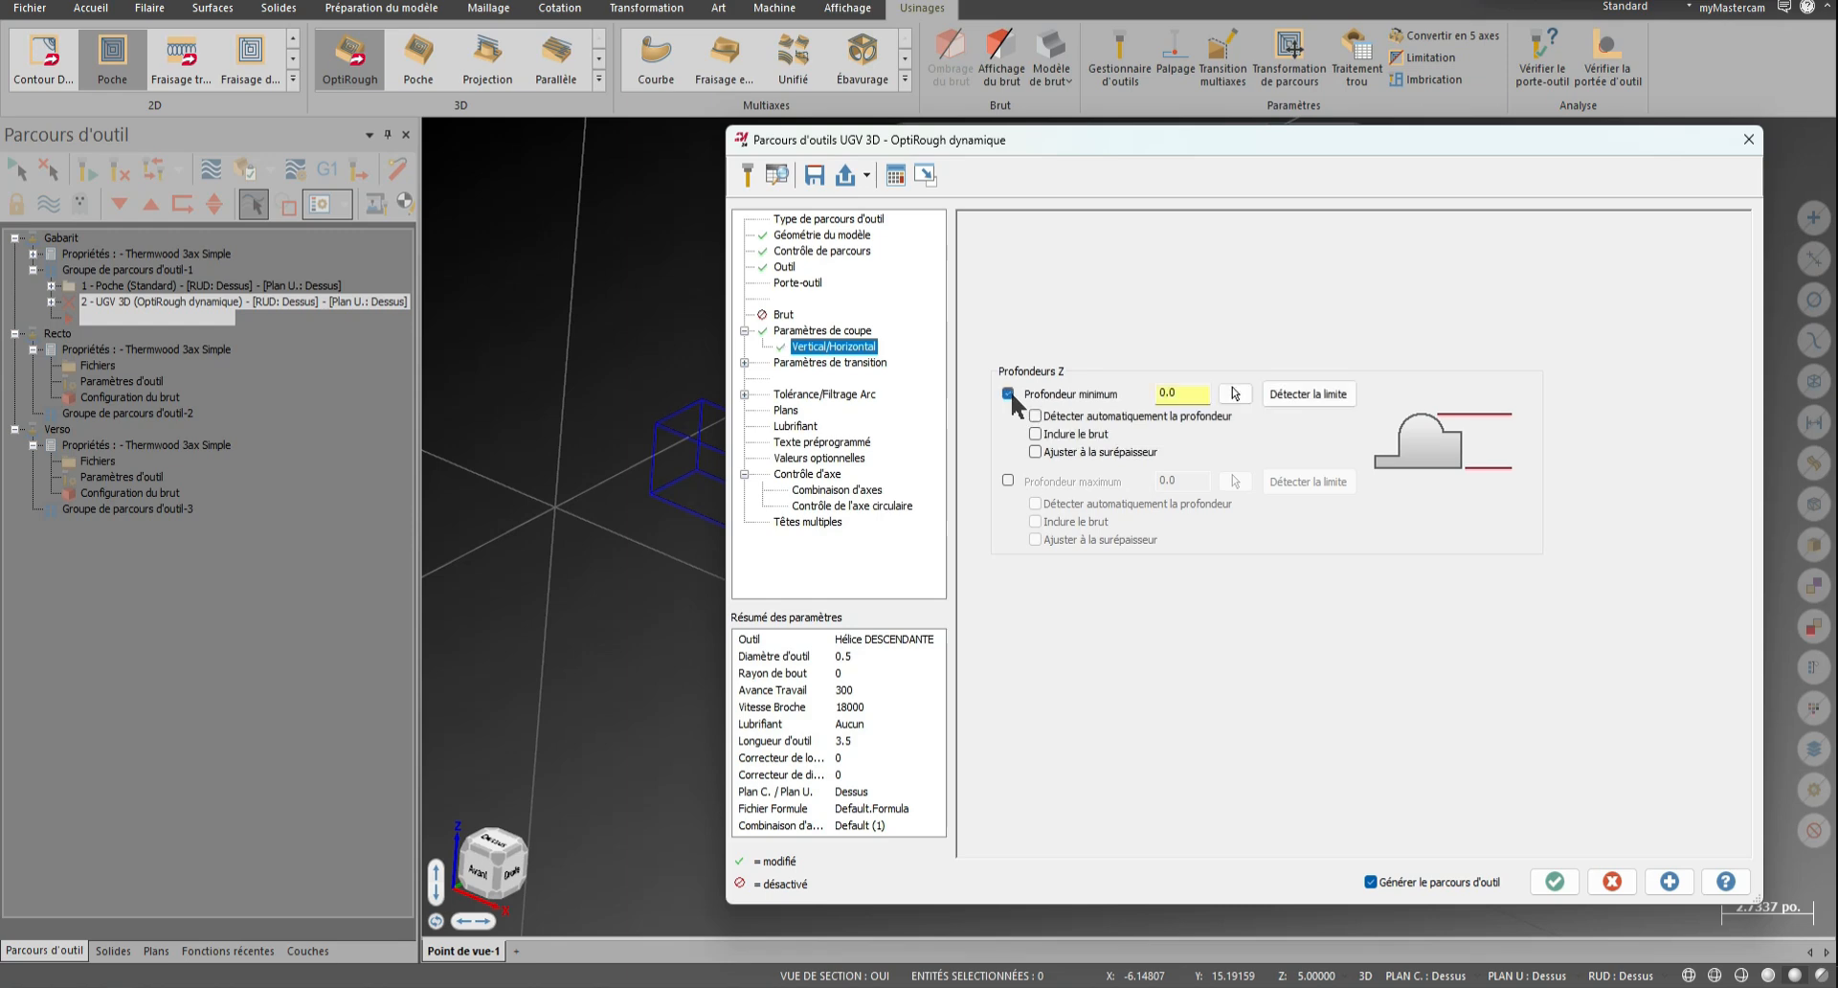
{"action": "left_click", "coordinate": [1006, 480]}
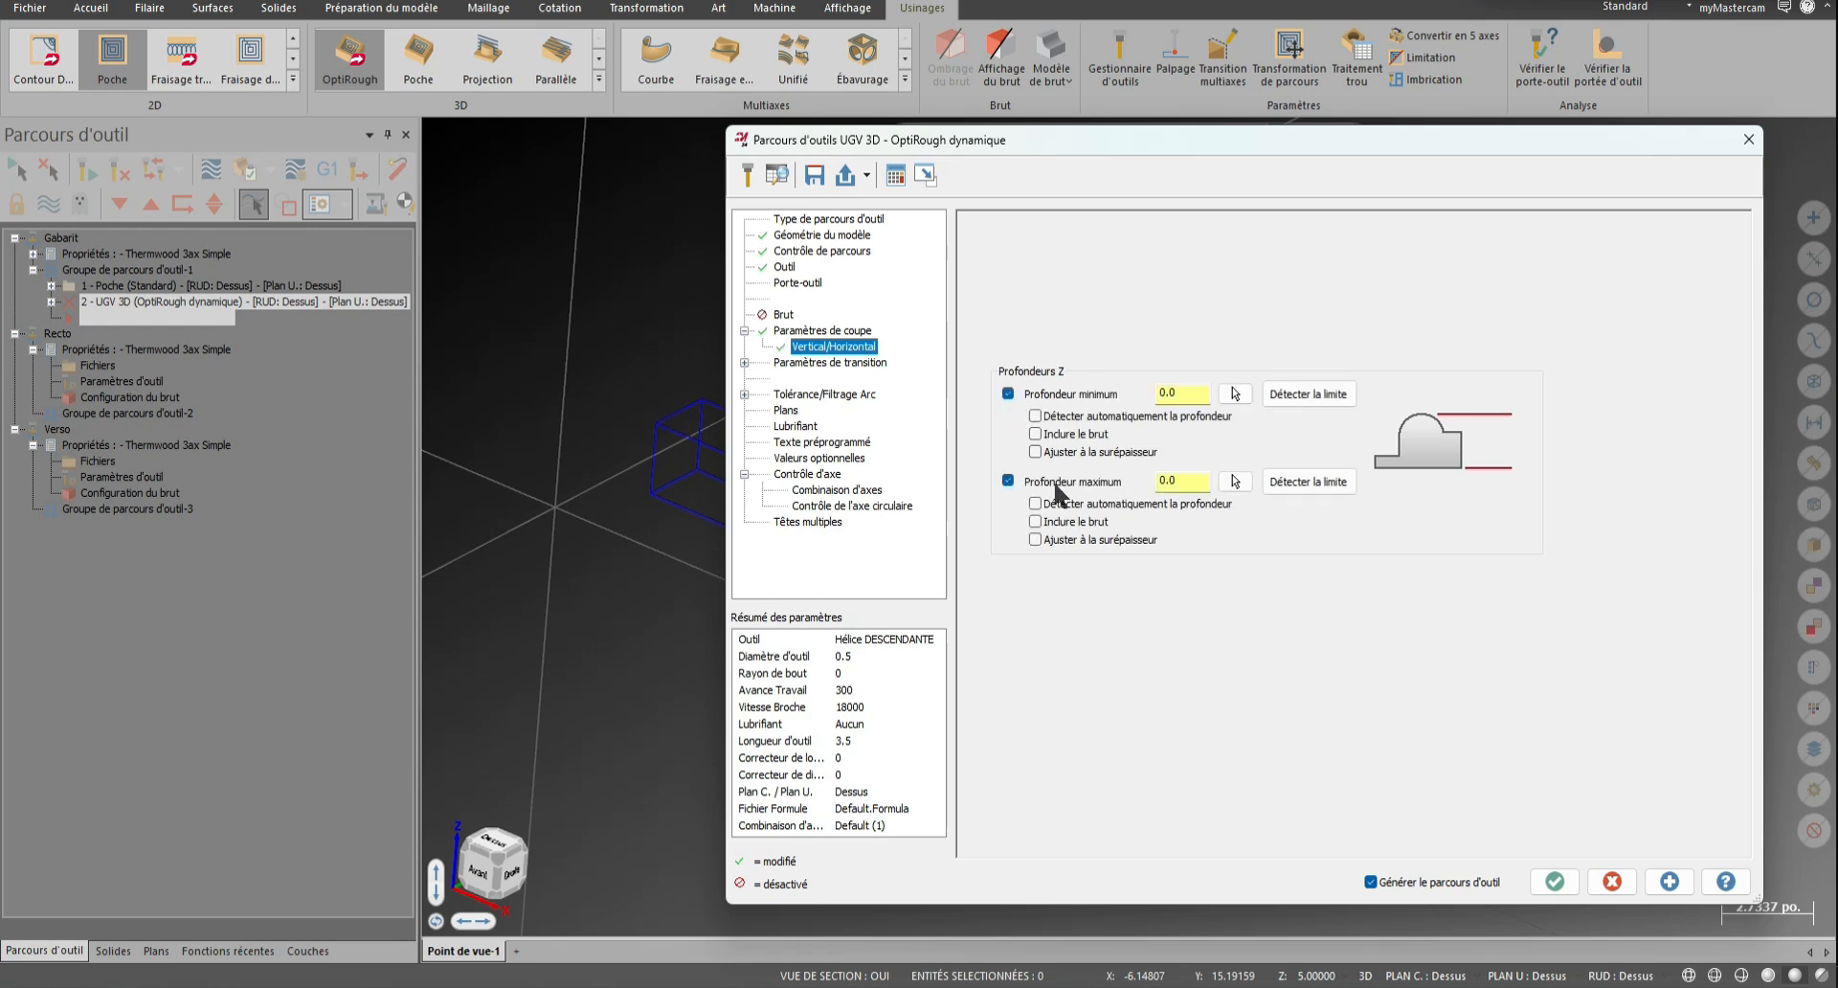
{"action": "left_click", "coordinate": [1235, 480]}
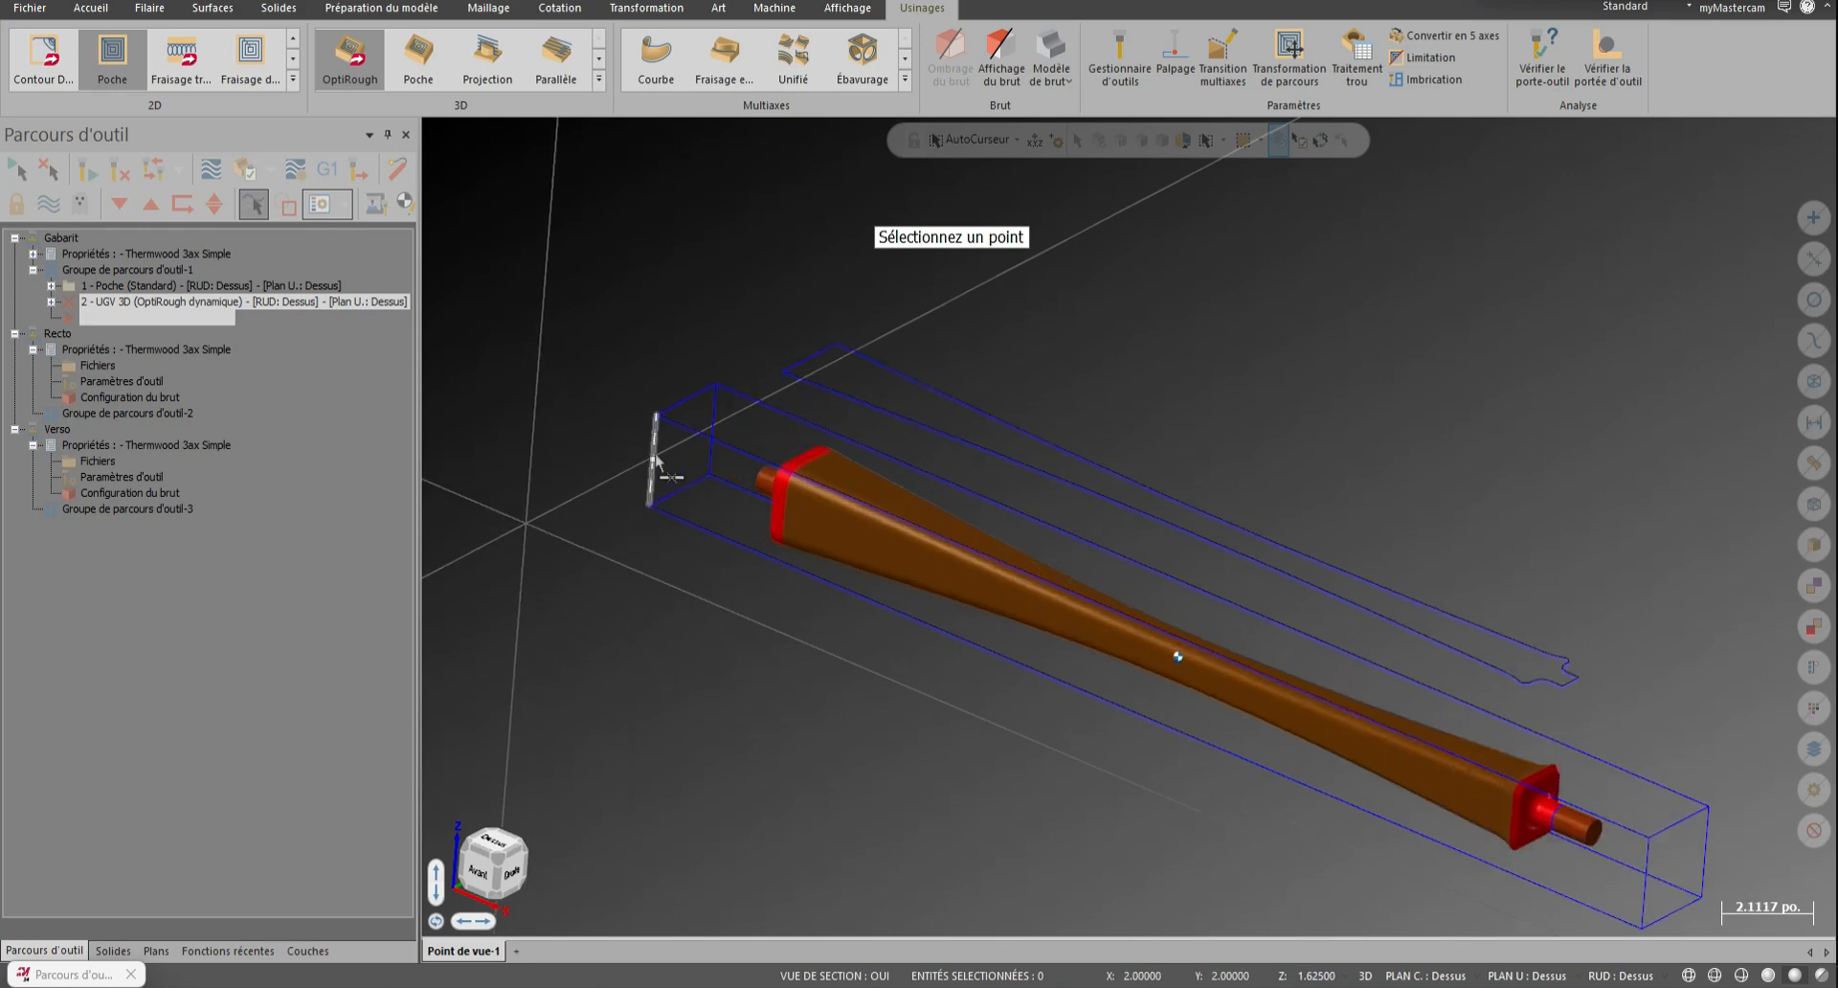
{"action": "scroll", "coordinate": [656, 461], "scroll_direction": "up", "scroll_amount": 5}
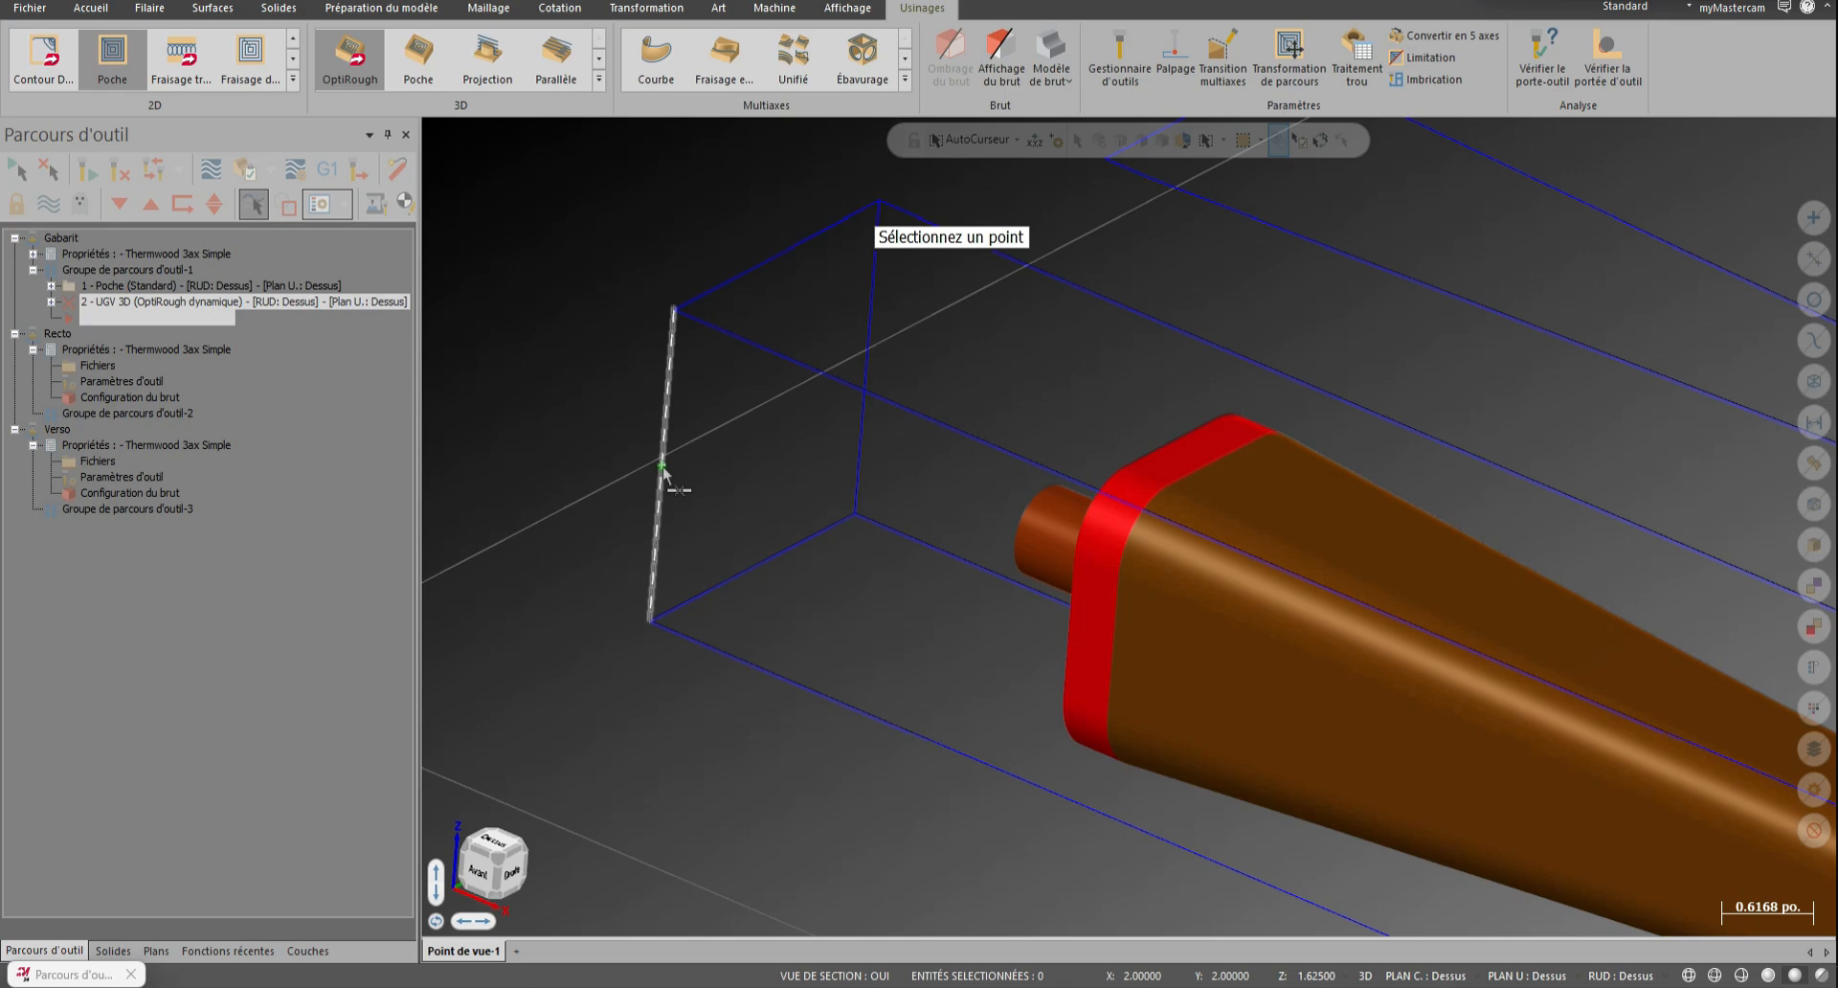
{"action": "left_click", "coordinate": [662, 468]}
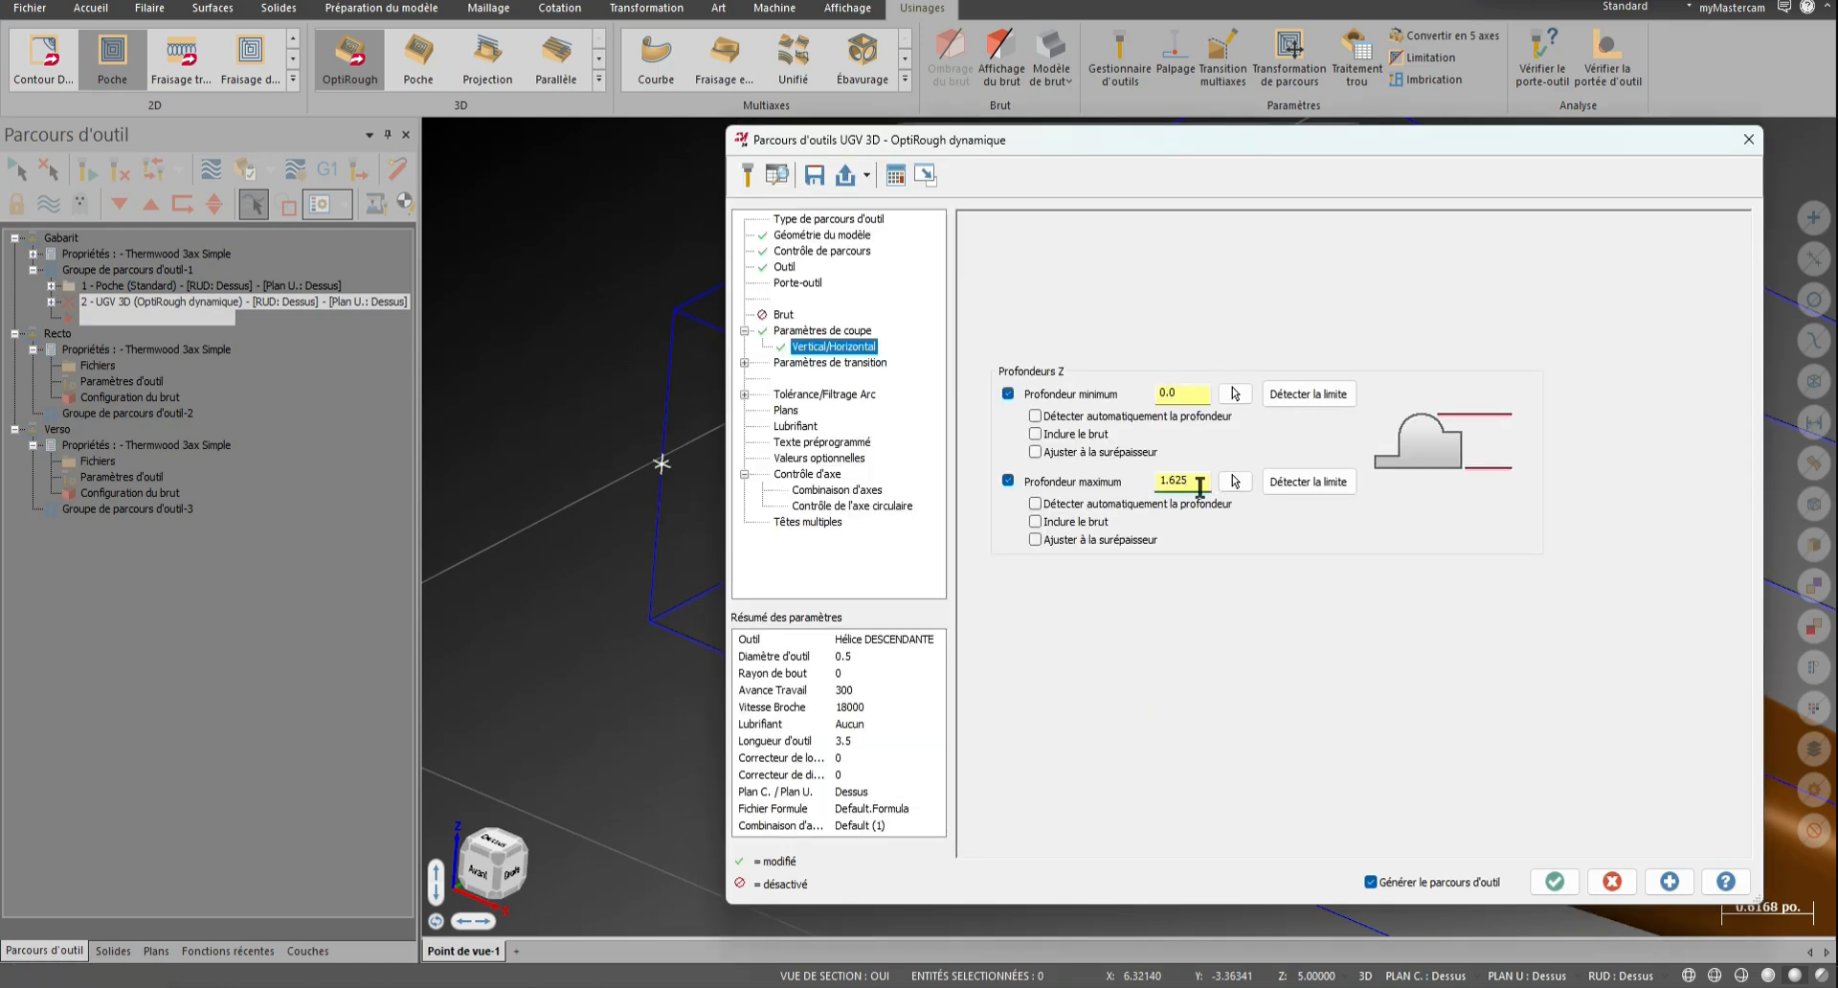
Reduce the maximum Z depth by 0.25 and 0.01 to 1.365, and pick the minimum depth, 2.75, from the box's upper corner
{"action": "type", "text": "-0.25-0.01"}
{"action": "key", "text": "Return"}
{"action": "left_click", "coordinate": [1202, 394]}
{"action": "left_click", "coordinate": [1234, 393]}
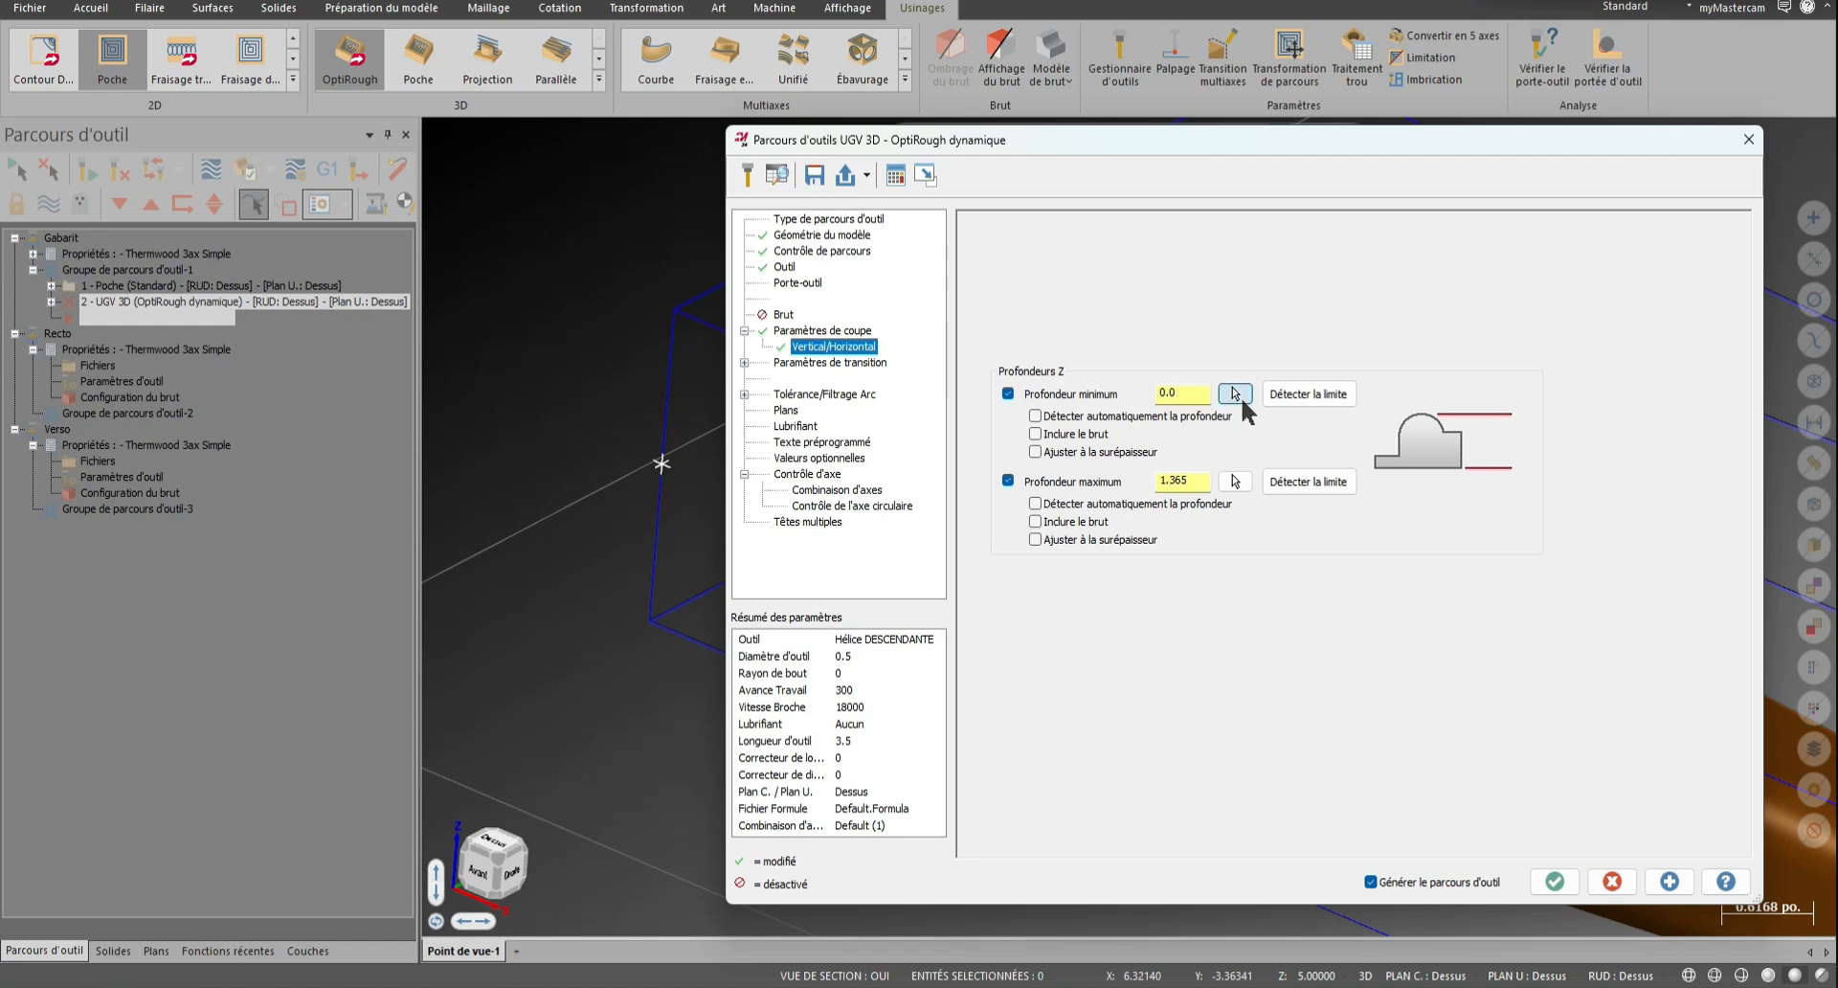
{"action": "left_click", "coordinate": [673, 308]}
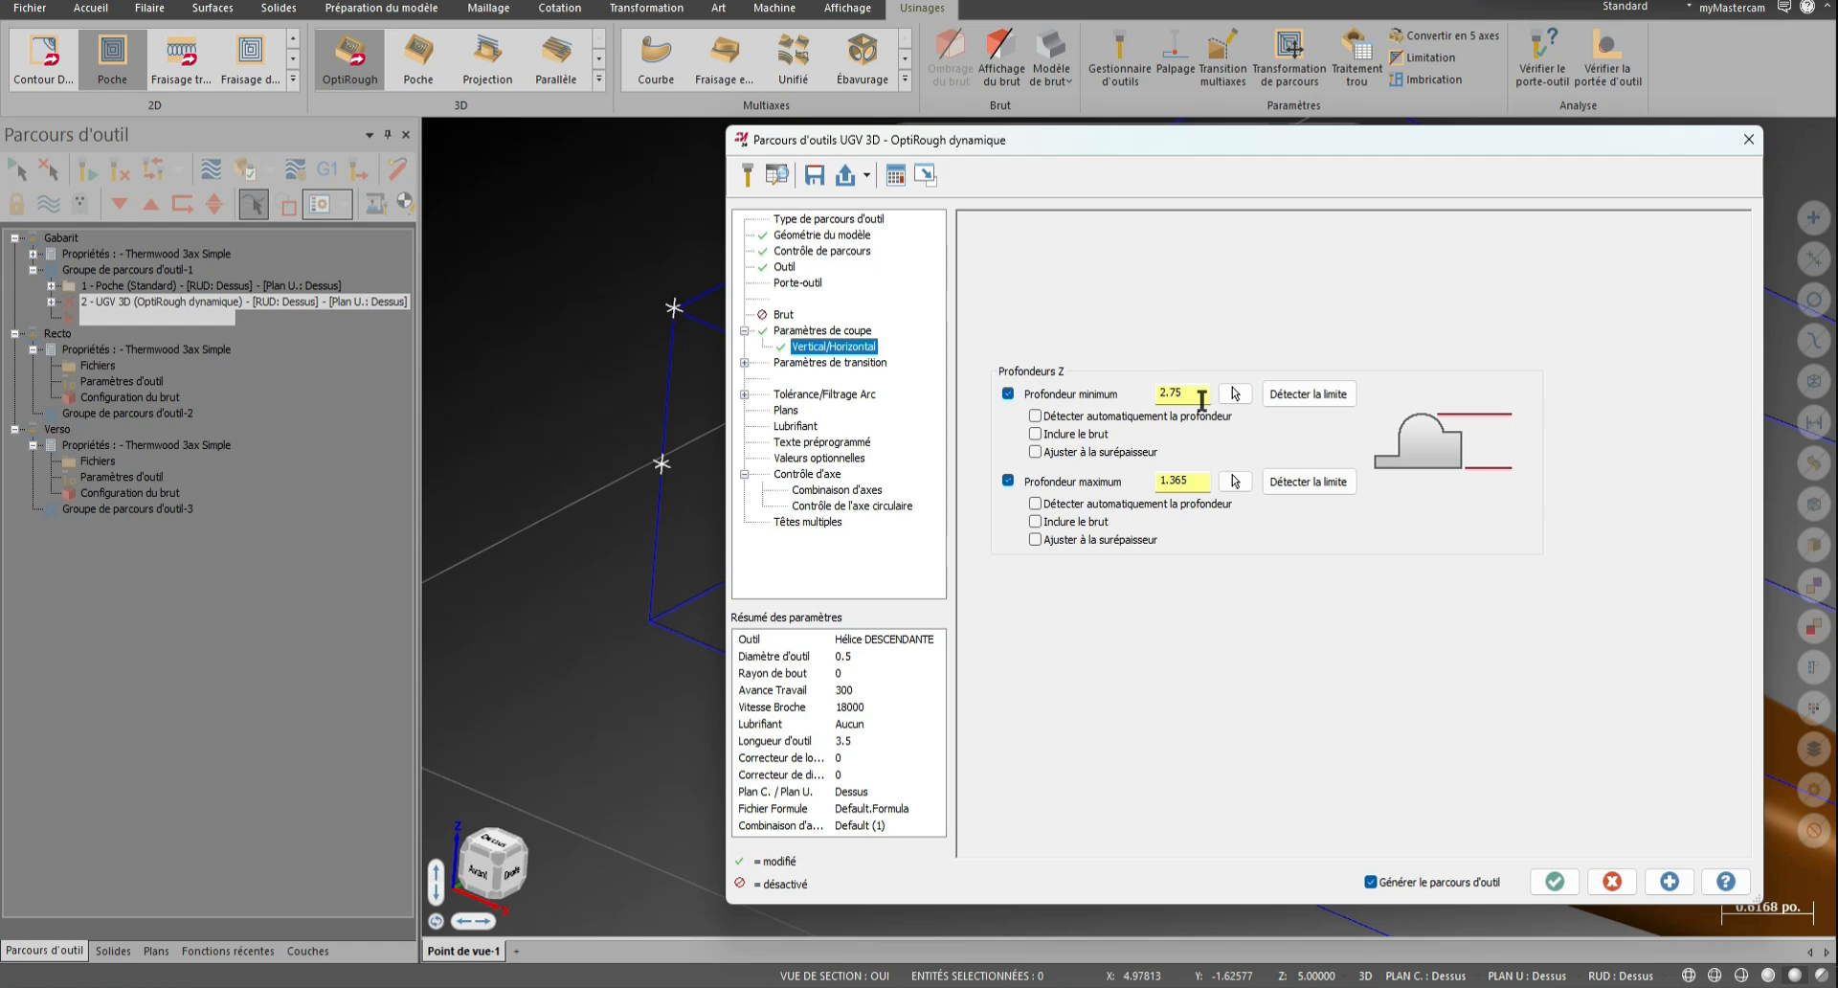
Set the transition clearance plane to 3.25 by picking the box's upper corner and adding 0.5
{"action": "left_click", "coordinate": [848, 363]}
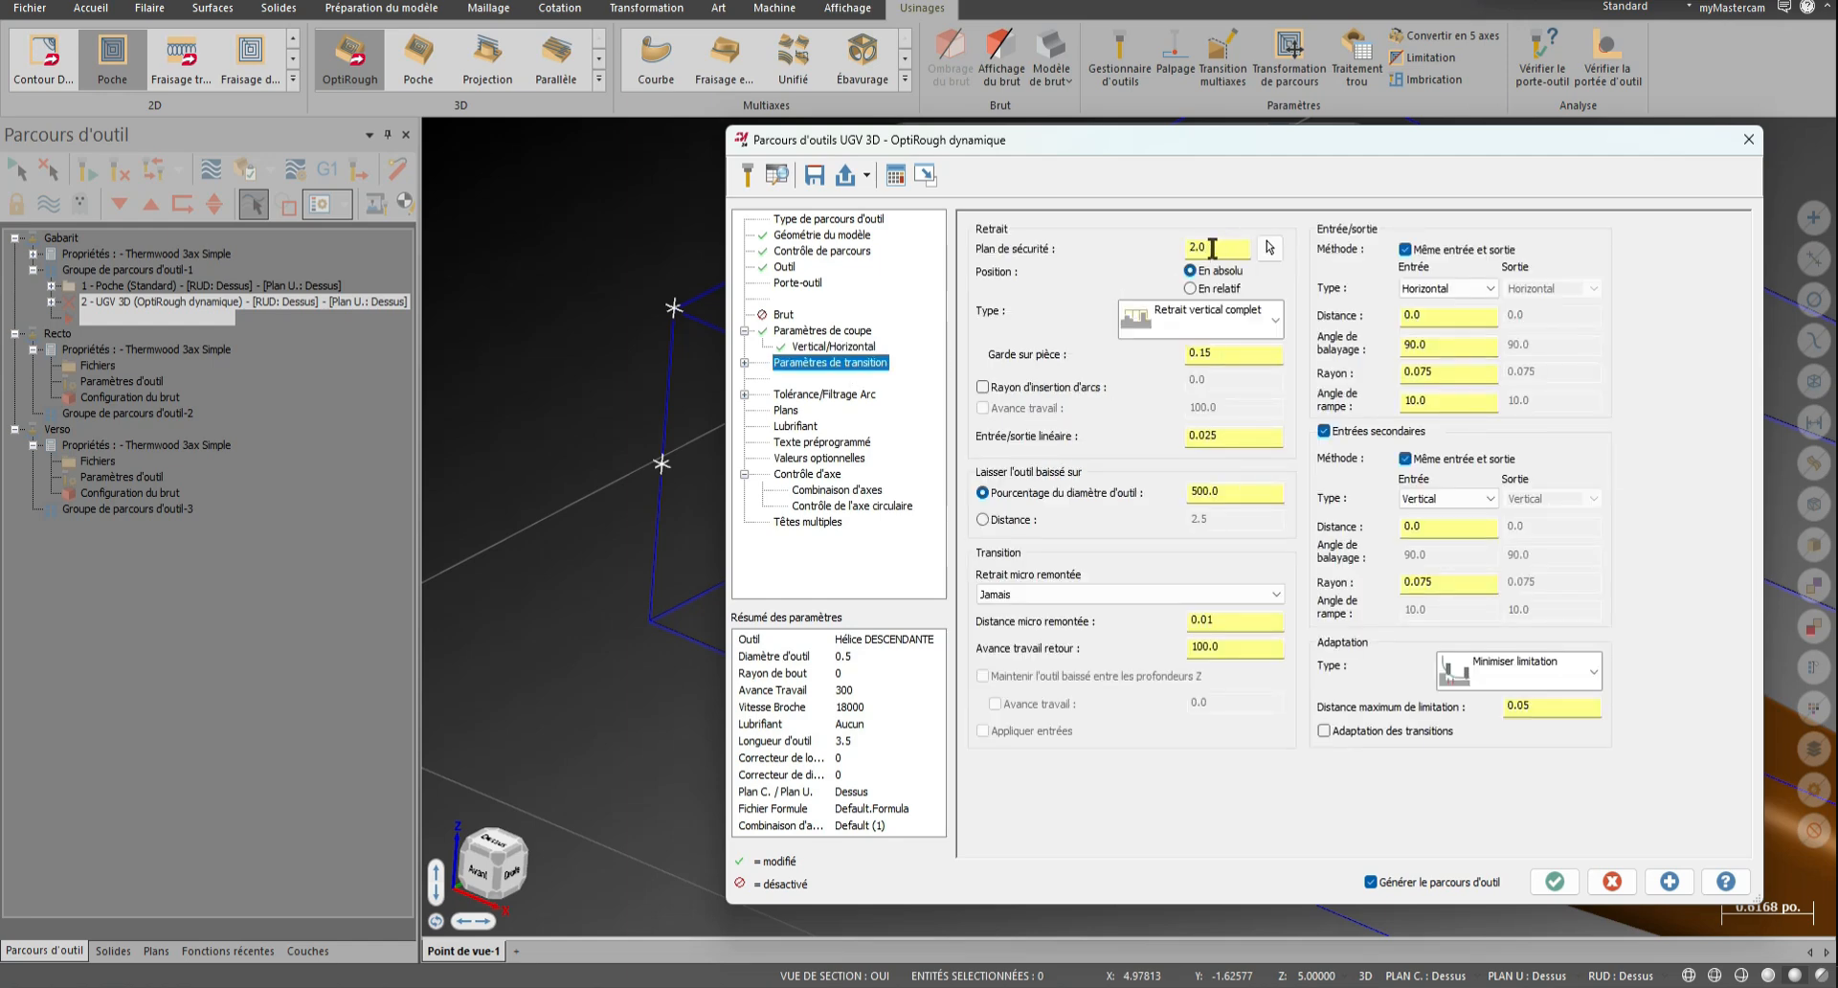
{"action": "left_click", "coordinate": [1270, 247]}
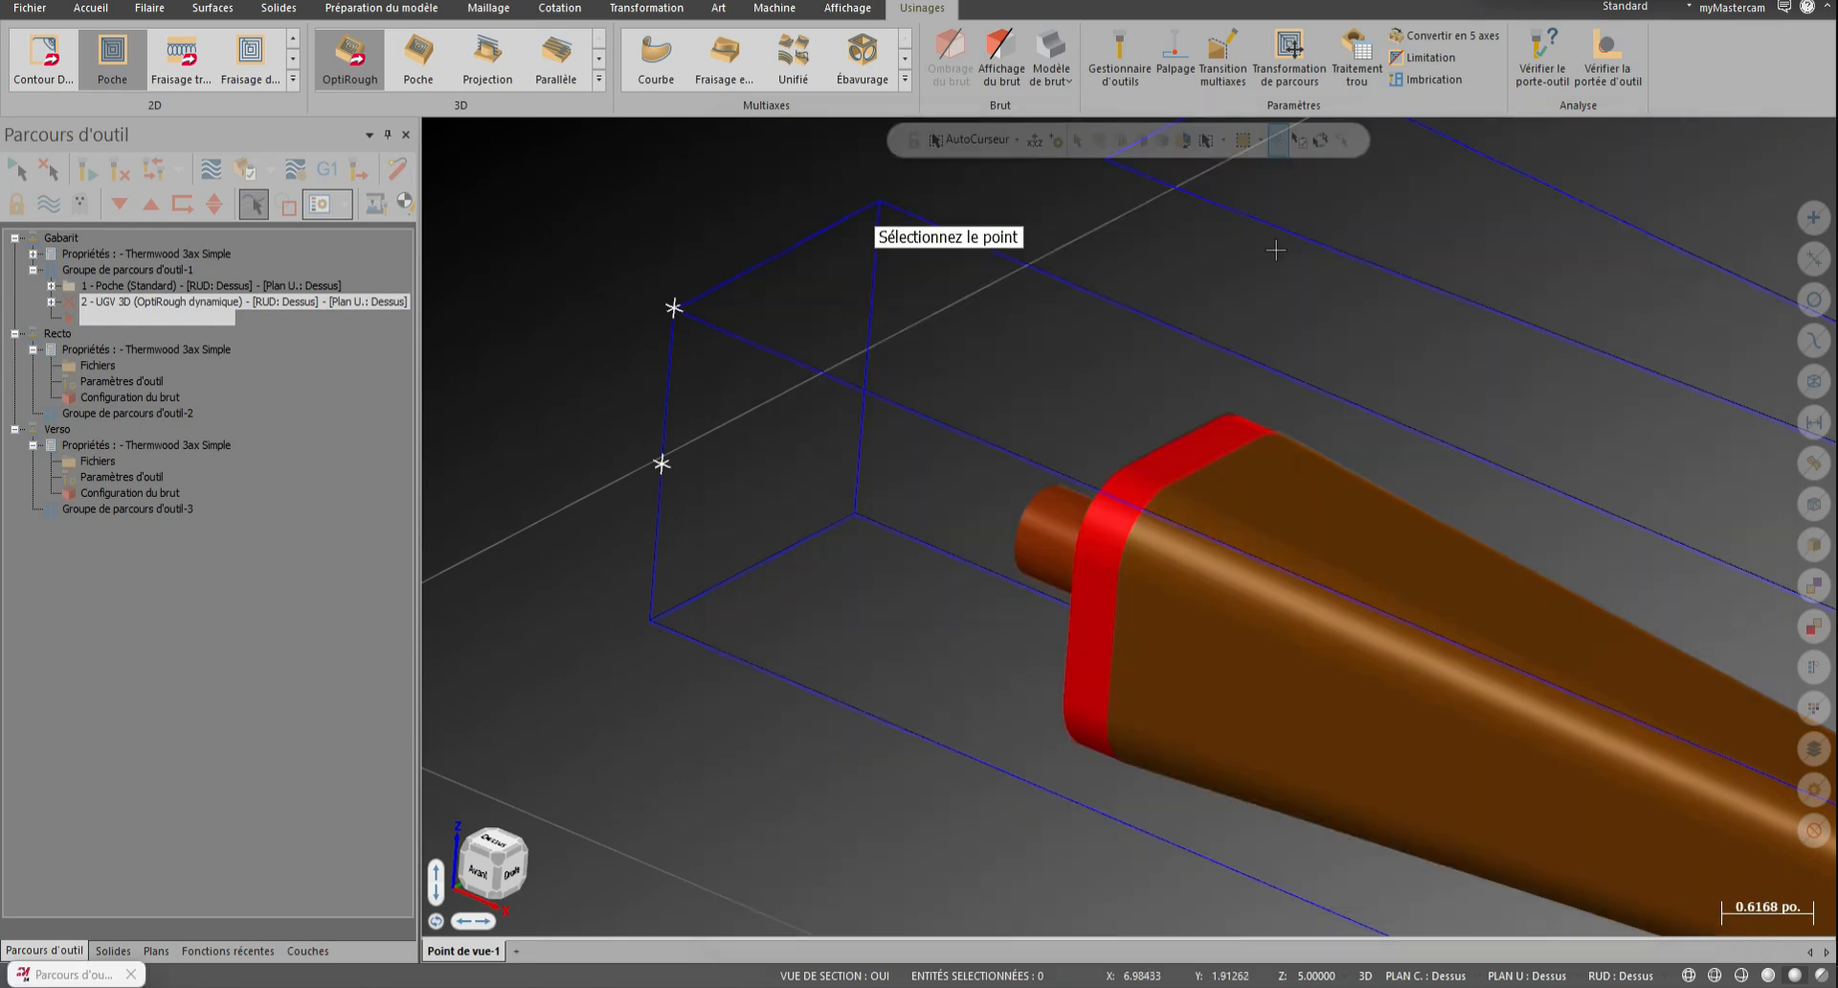
{"action": "left_click", "coordinate": [674, 309]}
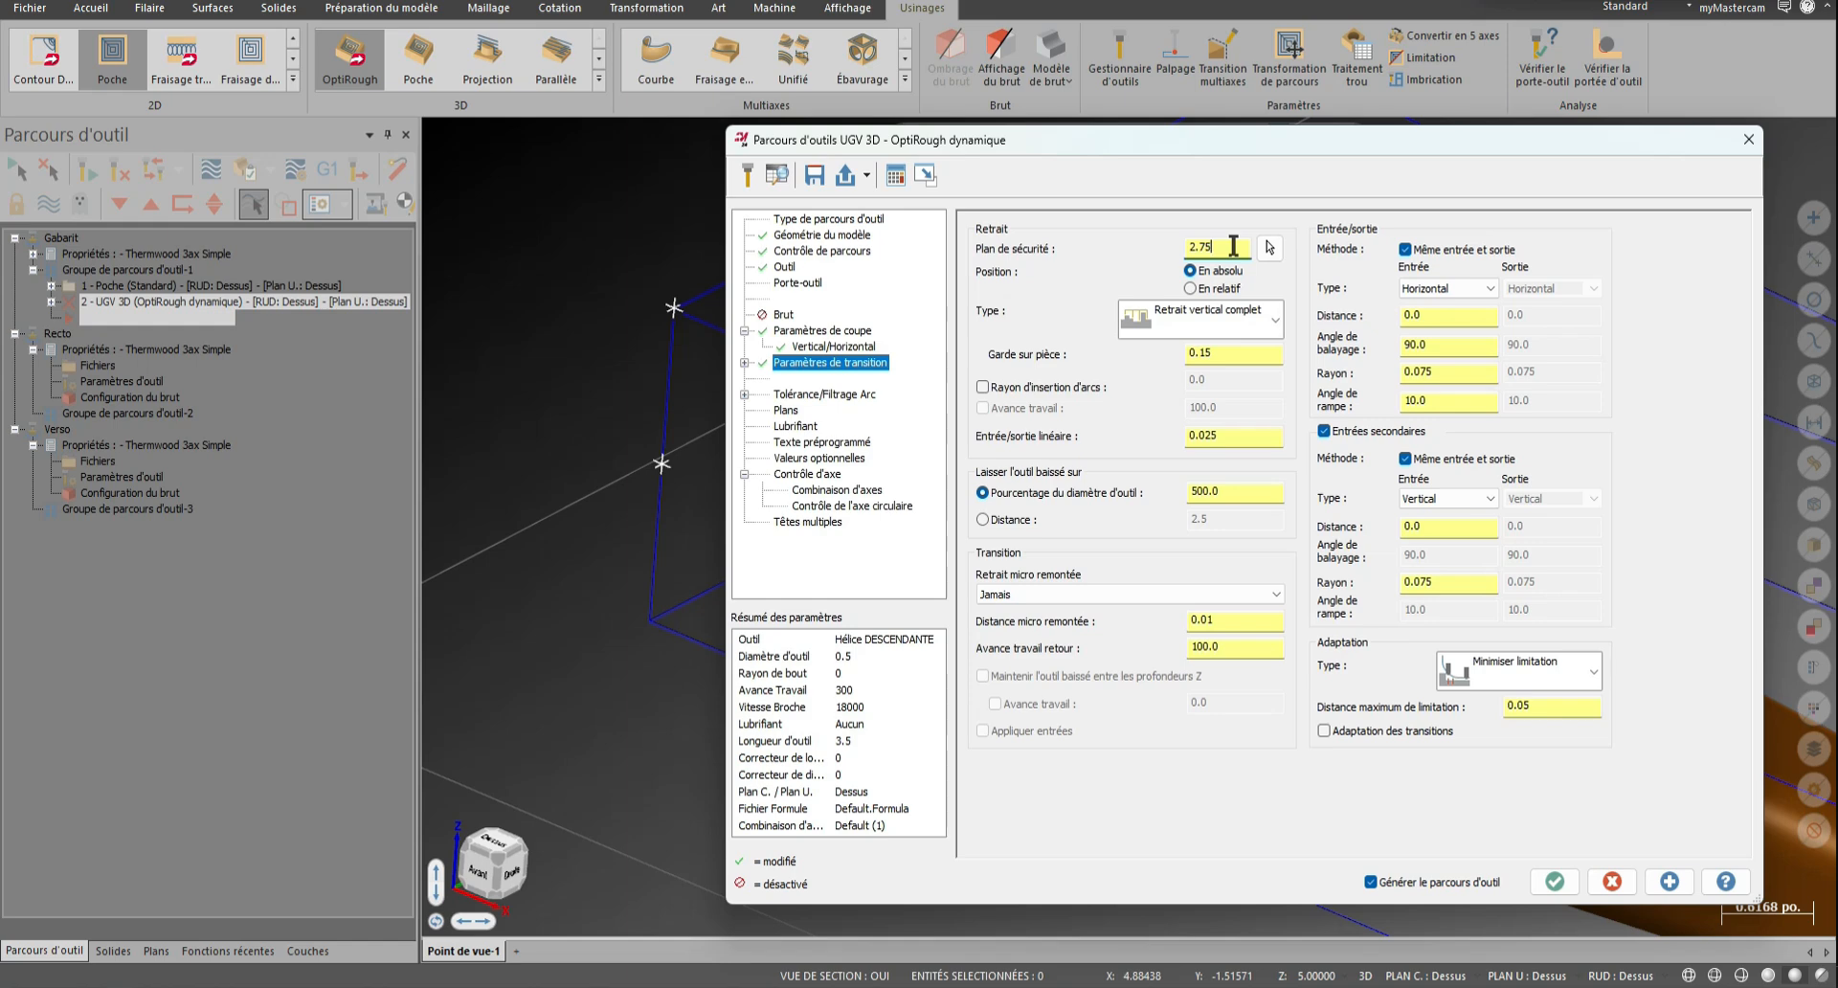
{"action": "type", "text": "+.5"}
{"action": "key", "text": "Return"}
{"action": "left_click", "coordinate": [1245, 246]}
Set the entry and exit types to Aucun and disable the secondary entries
{"action": "left_click", "coordinate": [1405, 248]}
{"action": "left_click", "coordinate": [1429, 289]}
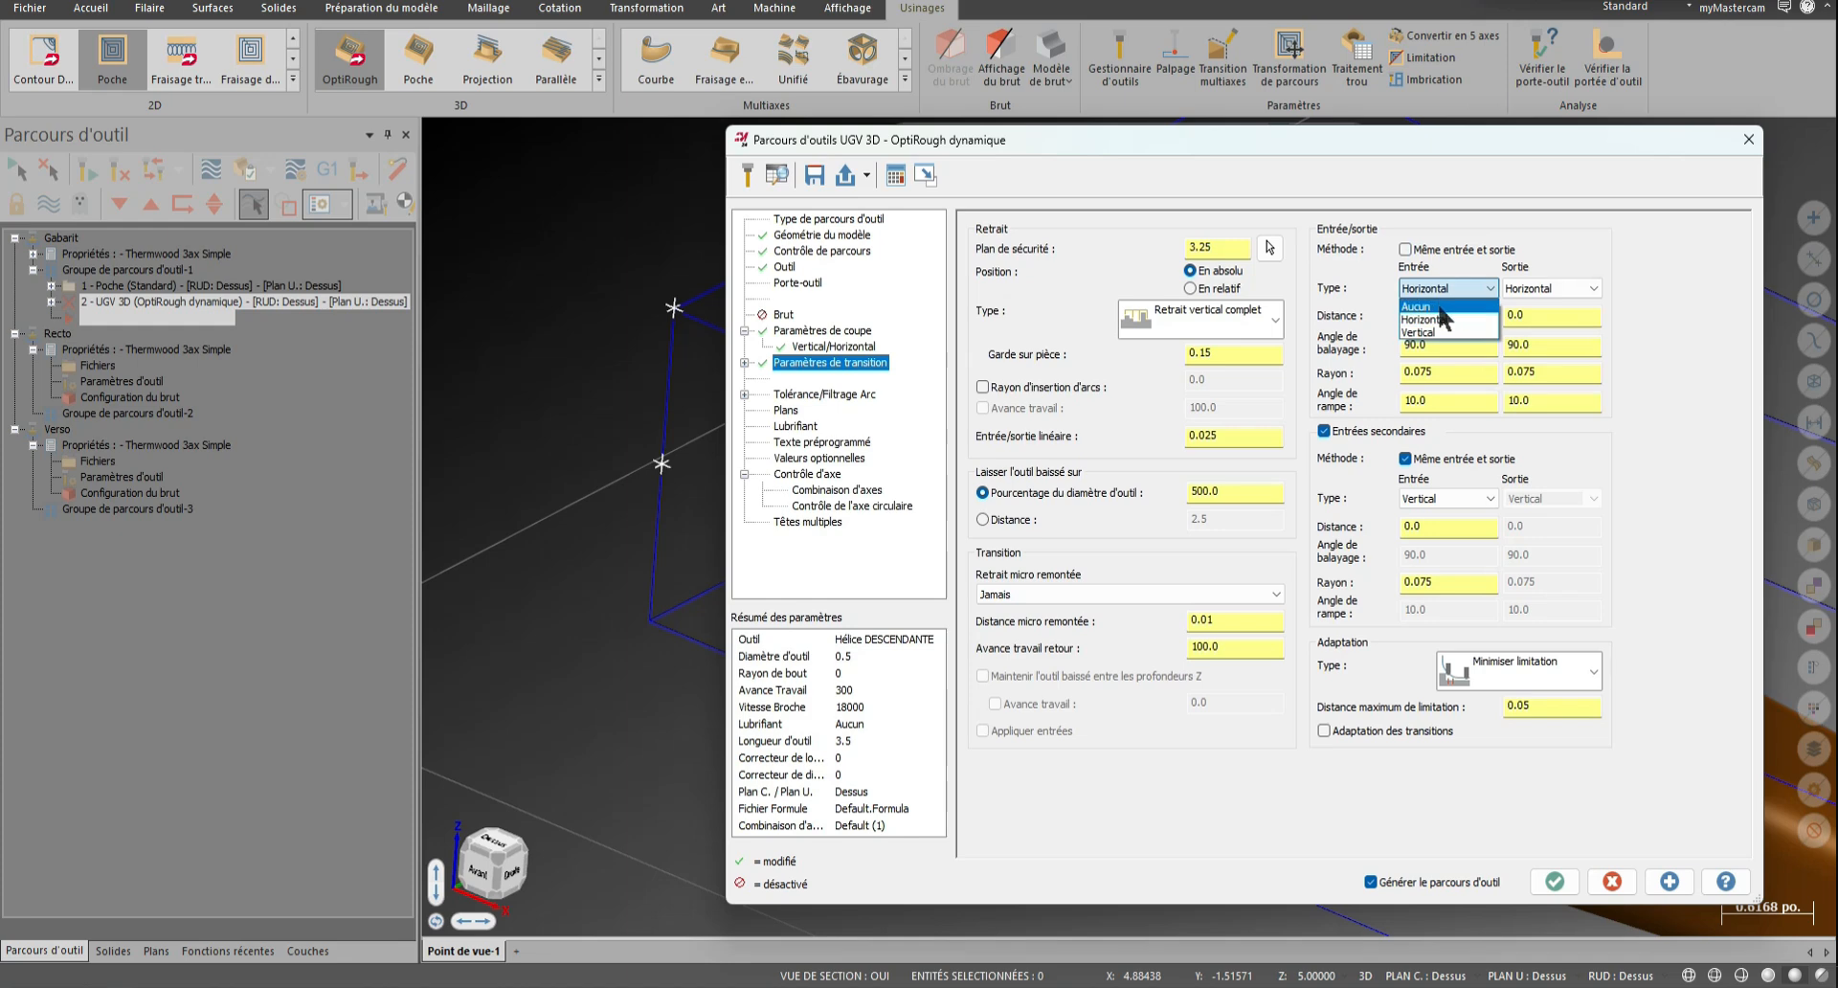
{"action": "left_click", "coordinate": [1445, 306]}
{"action": "left_click", "coordinate": [1522, 288]}
{"action": "left_click", "coordinate": [1517, 306]}
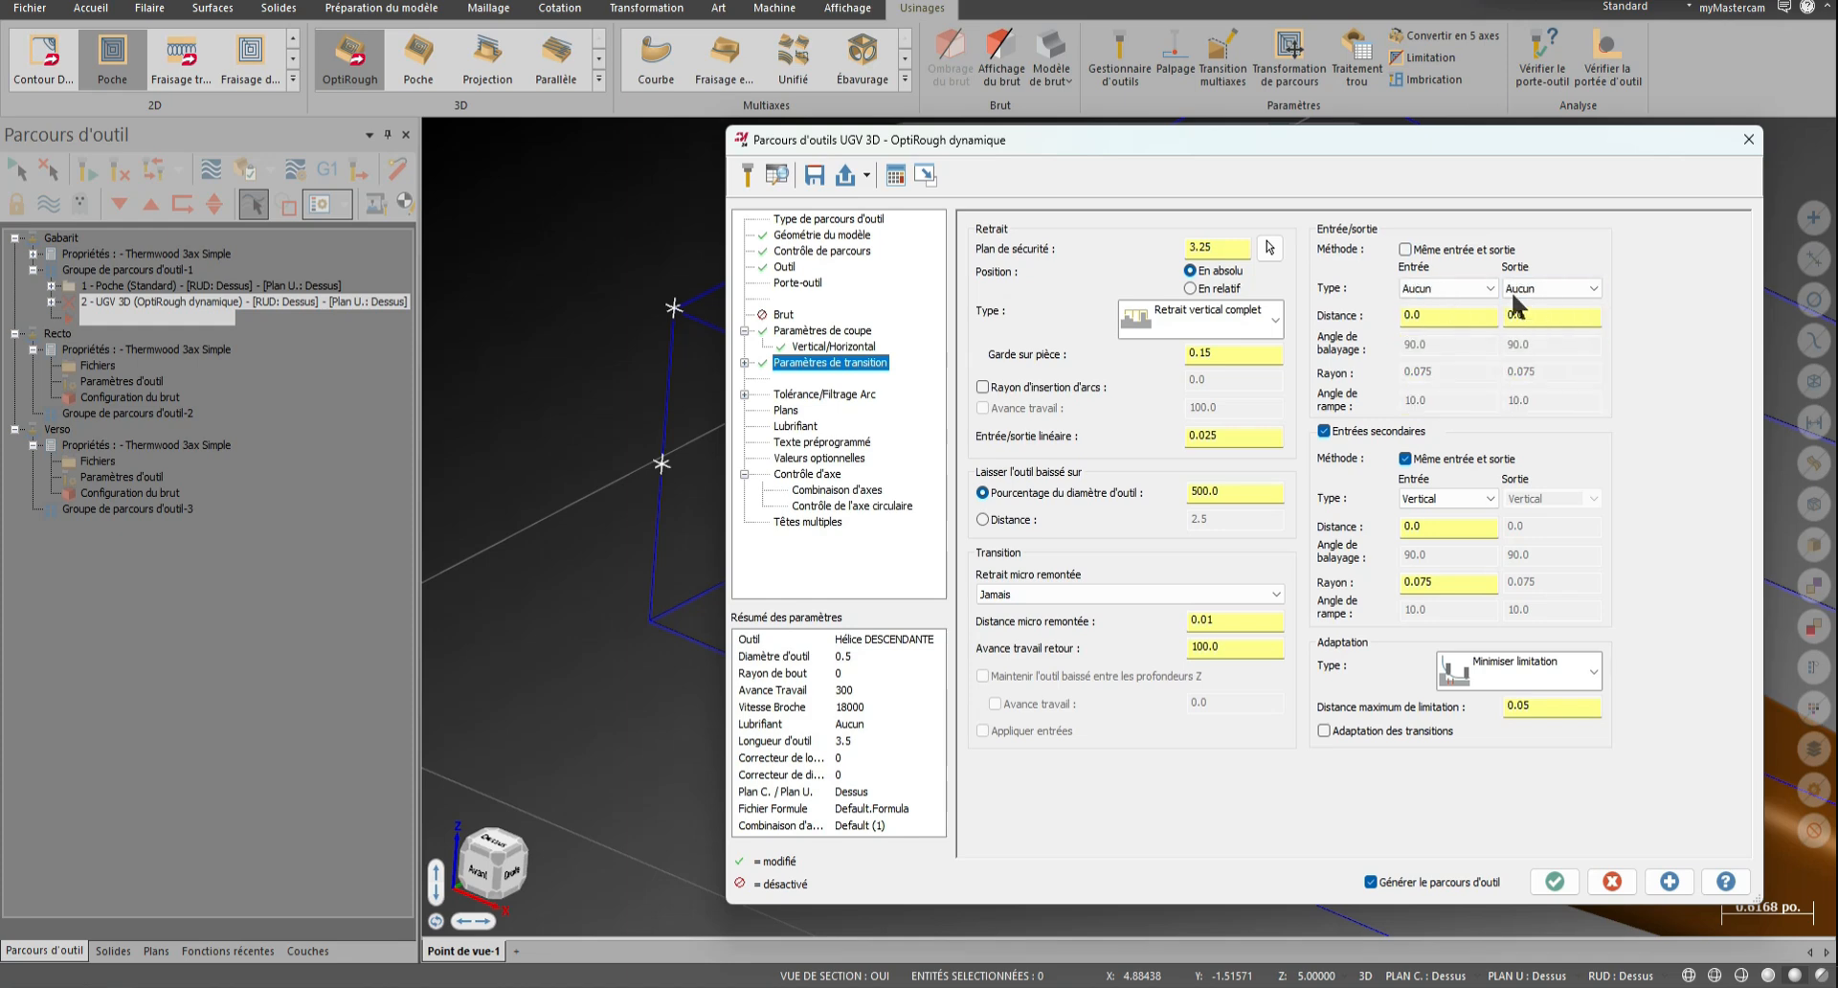
{"action": "left_click", "coordinate": [1436, 247]}
{"action": "left_click", "coordinate": [1436, 498]}
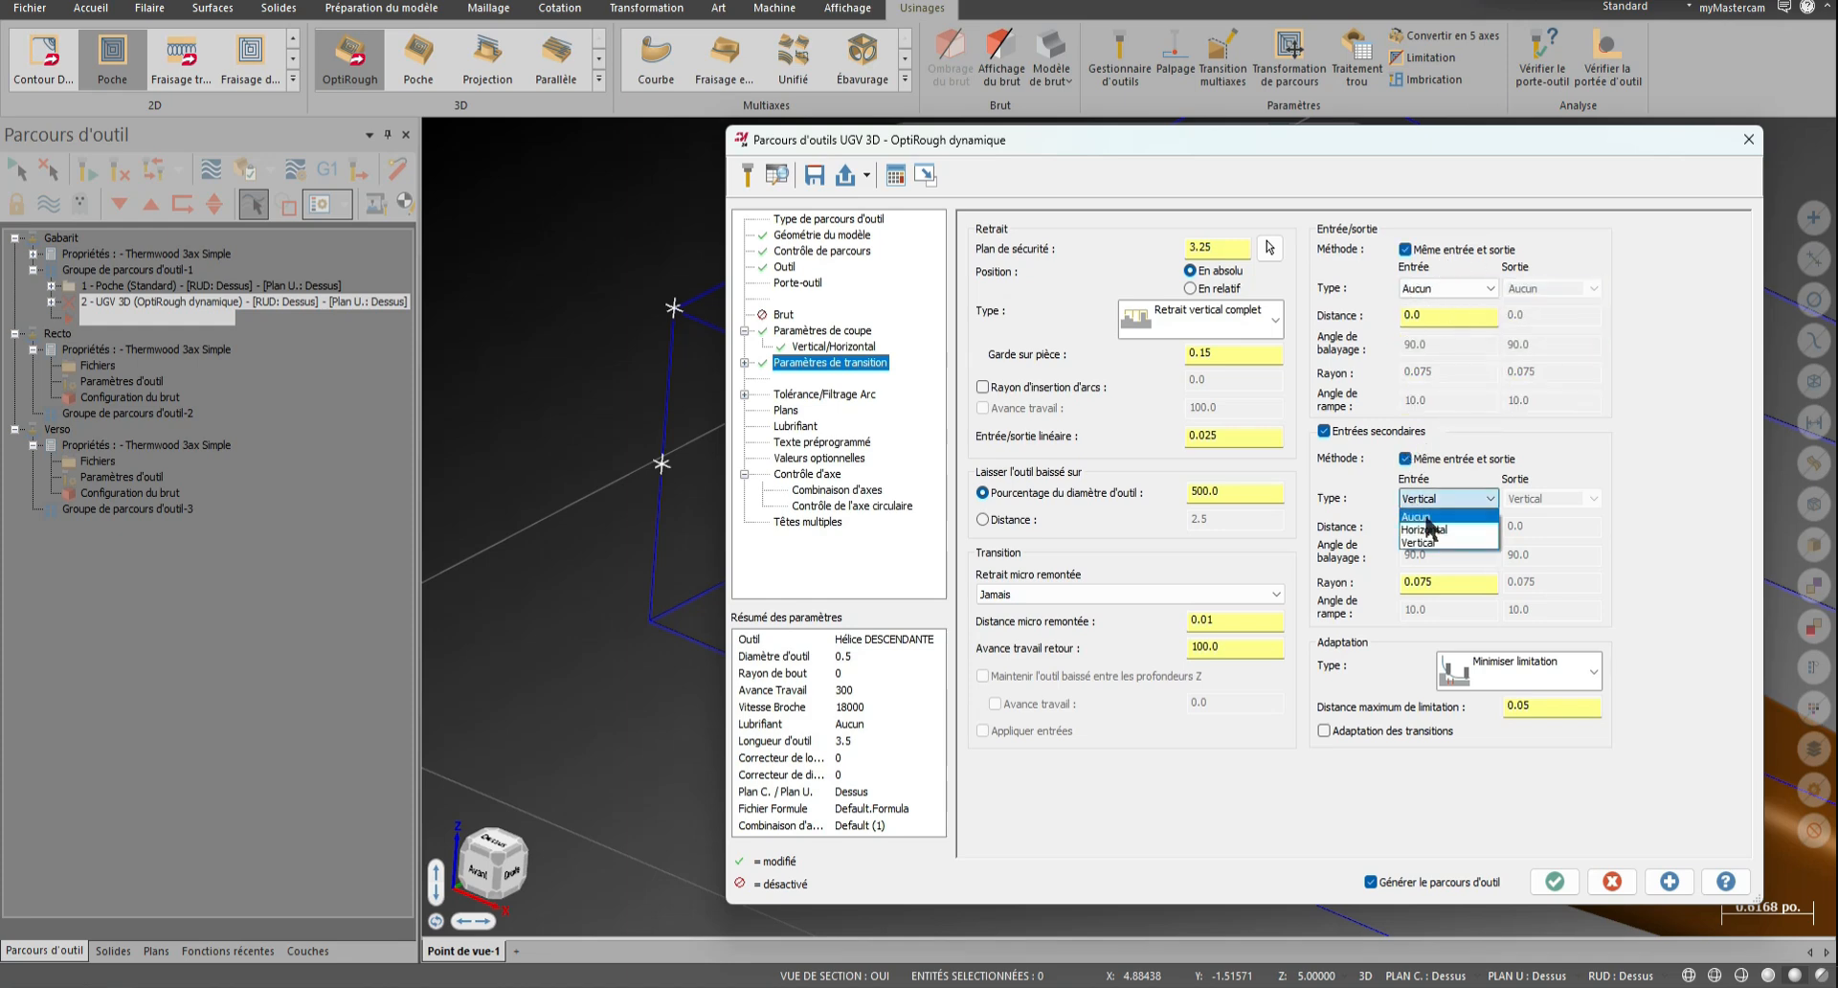
{"action": "left_click", "coordinate": [1426, 517]}
{"action": "left_click", "coordinate": [1324, 430]}
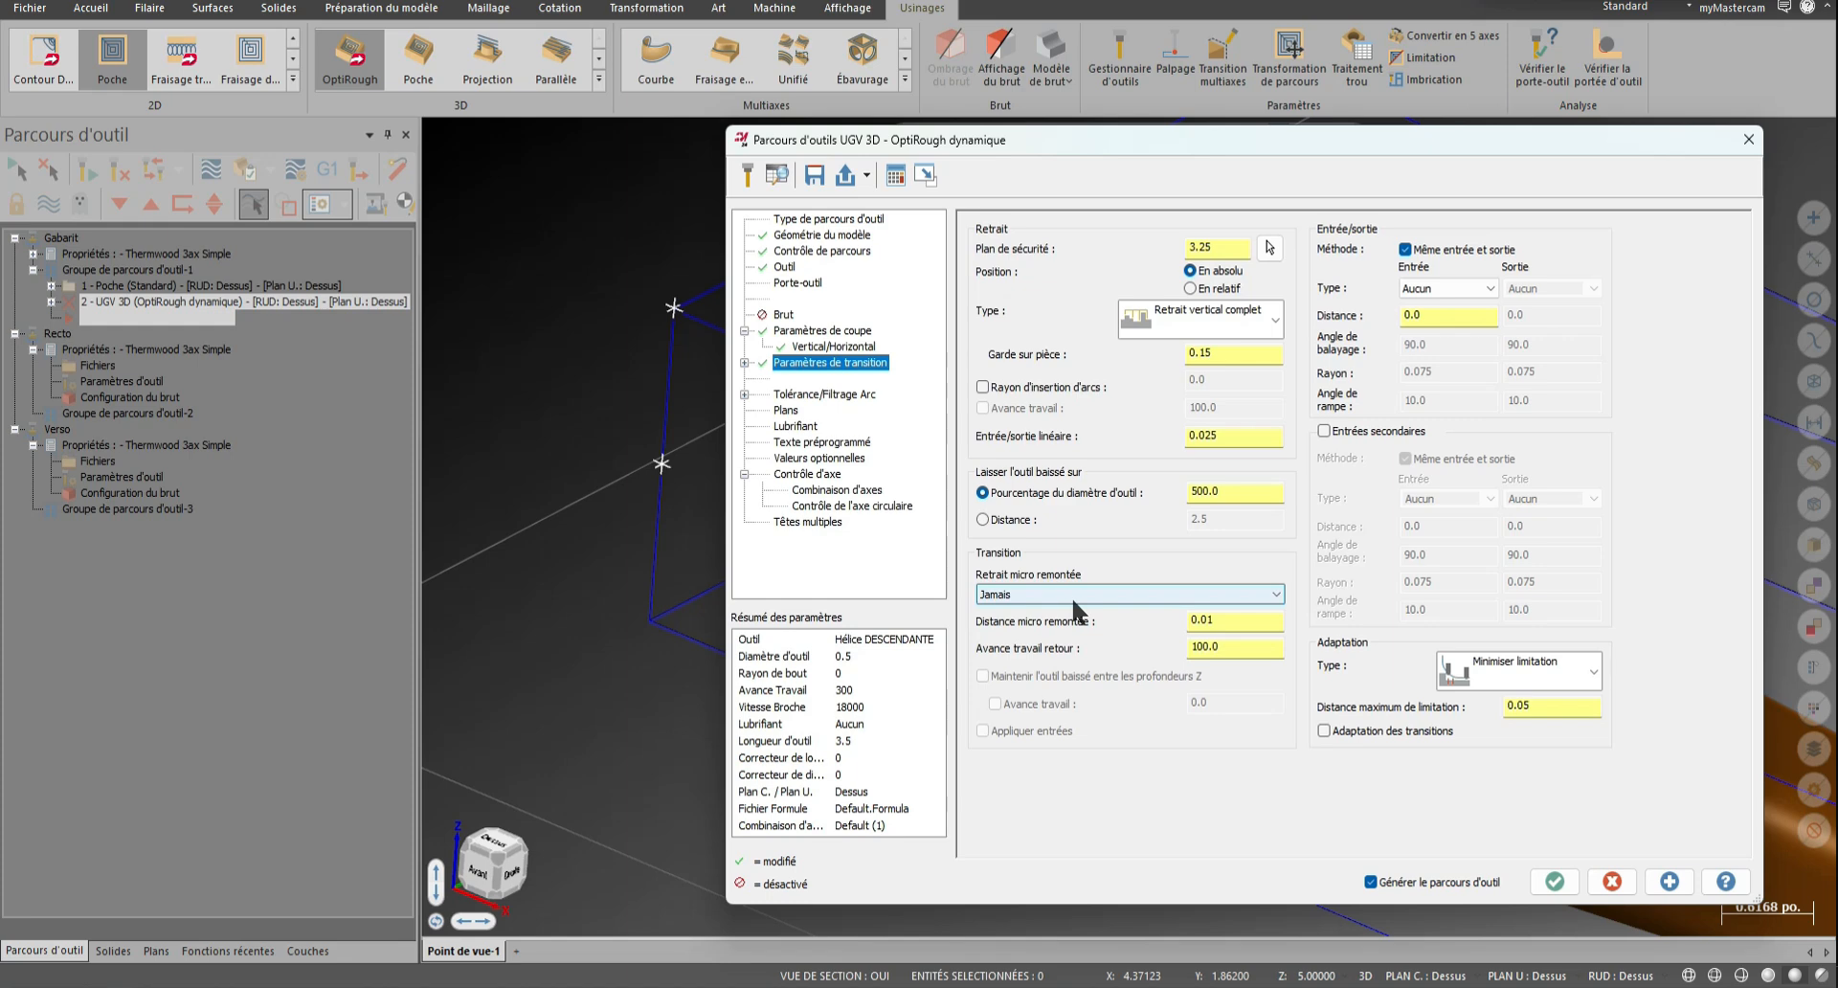
Set the micro lift retract to "En évitement de collision OU surdéplacement" with a 1.0 distance, and generate the OptiRough toolpath
{"action": "left_click", "coordinate": [1072, 596]}
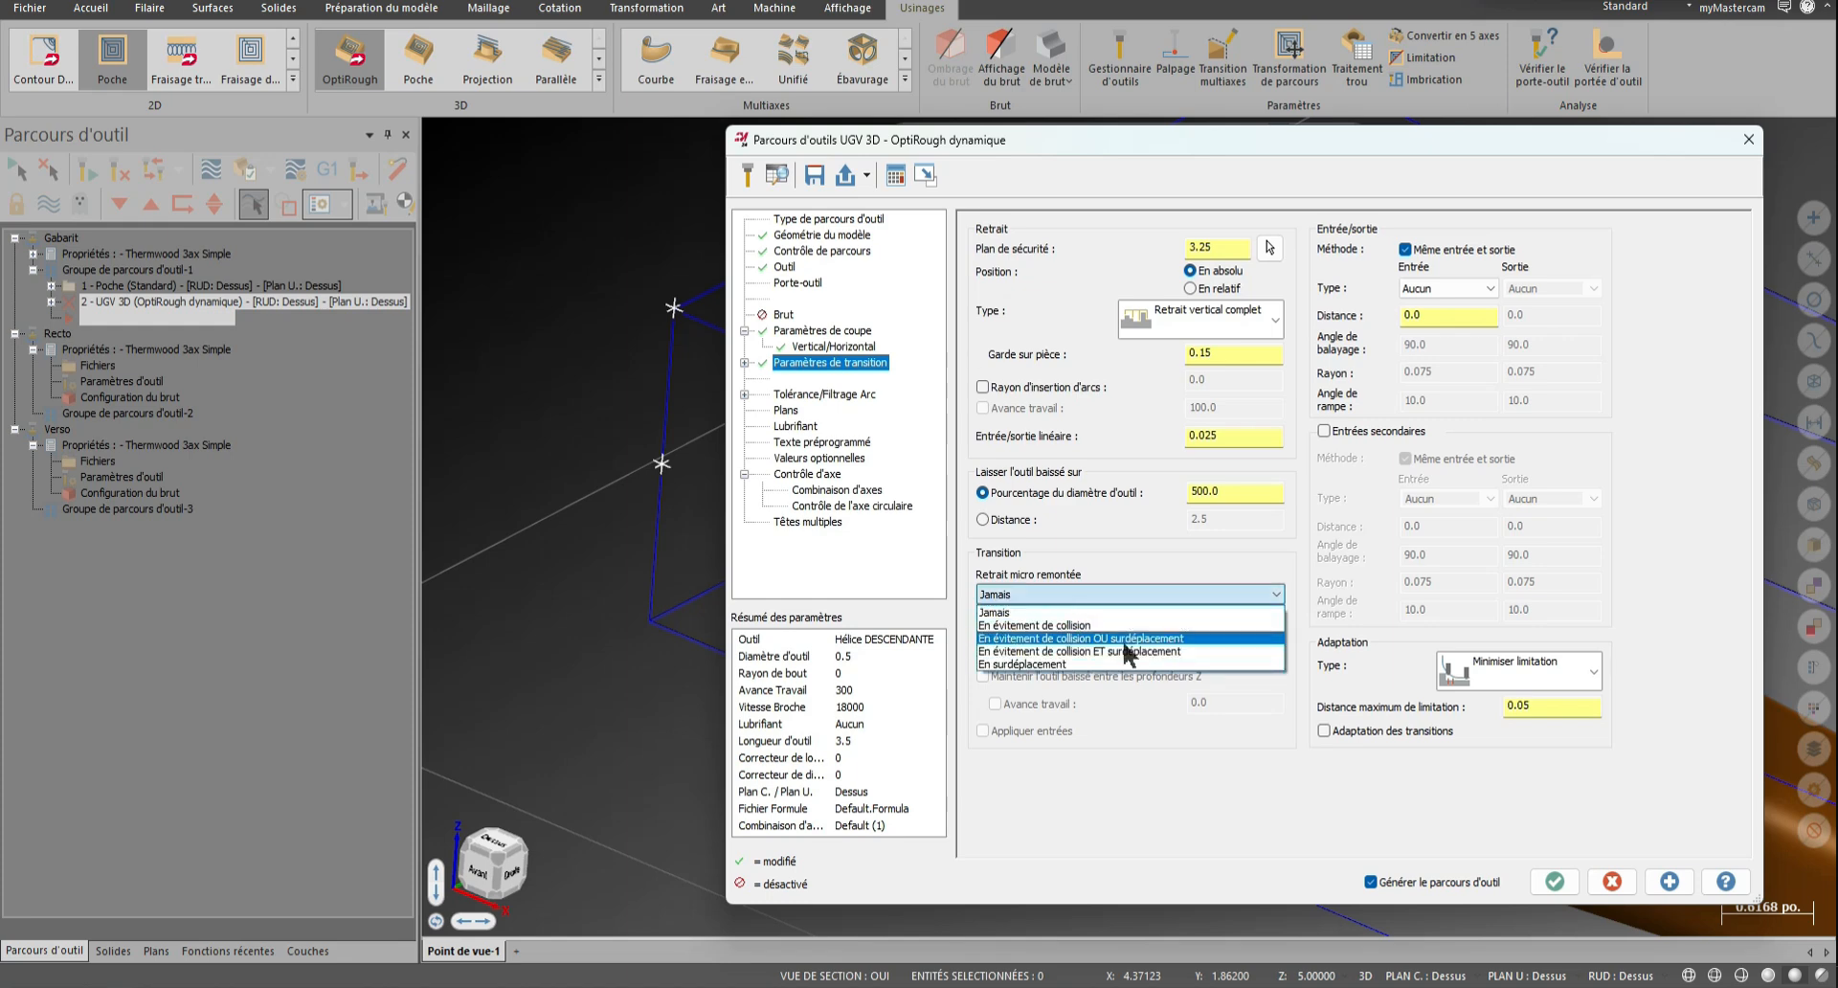
{"action": "left_click", "coordinate": [1194, 639]}
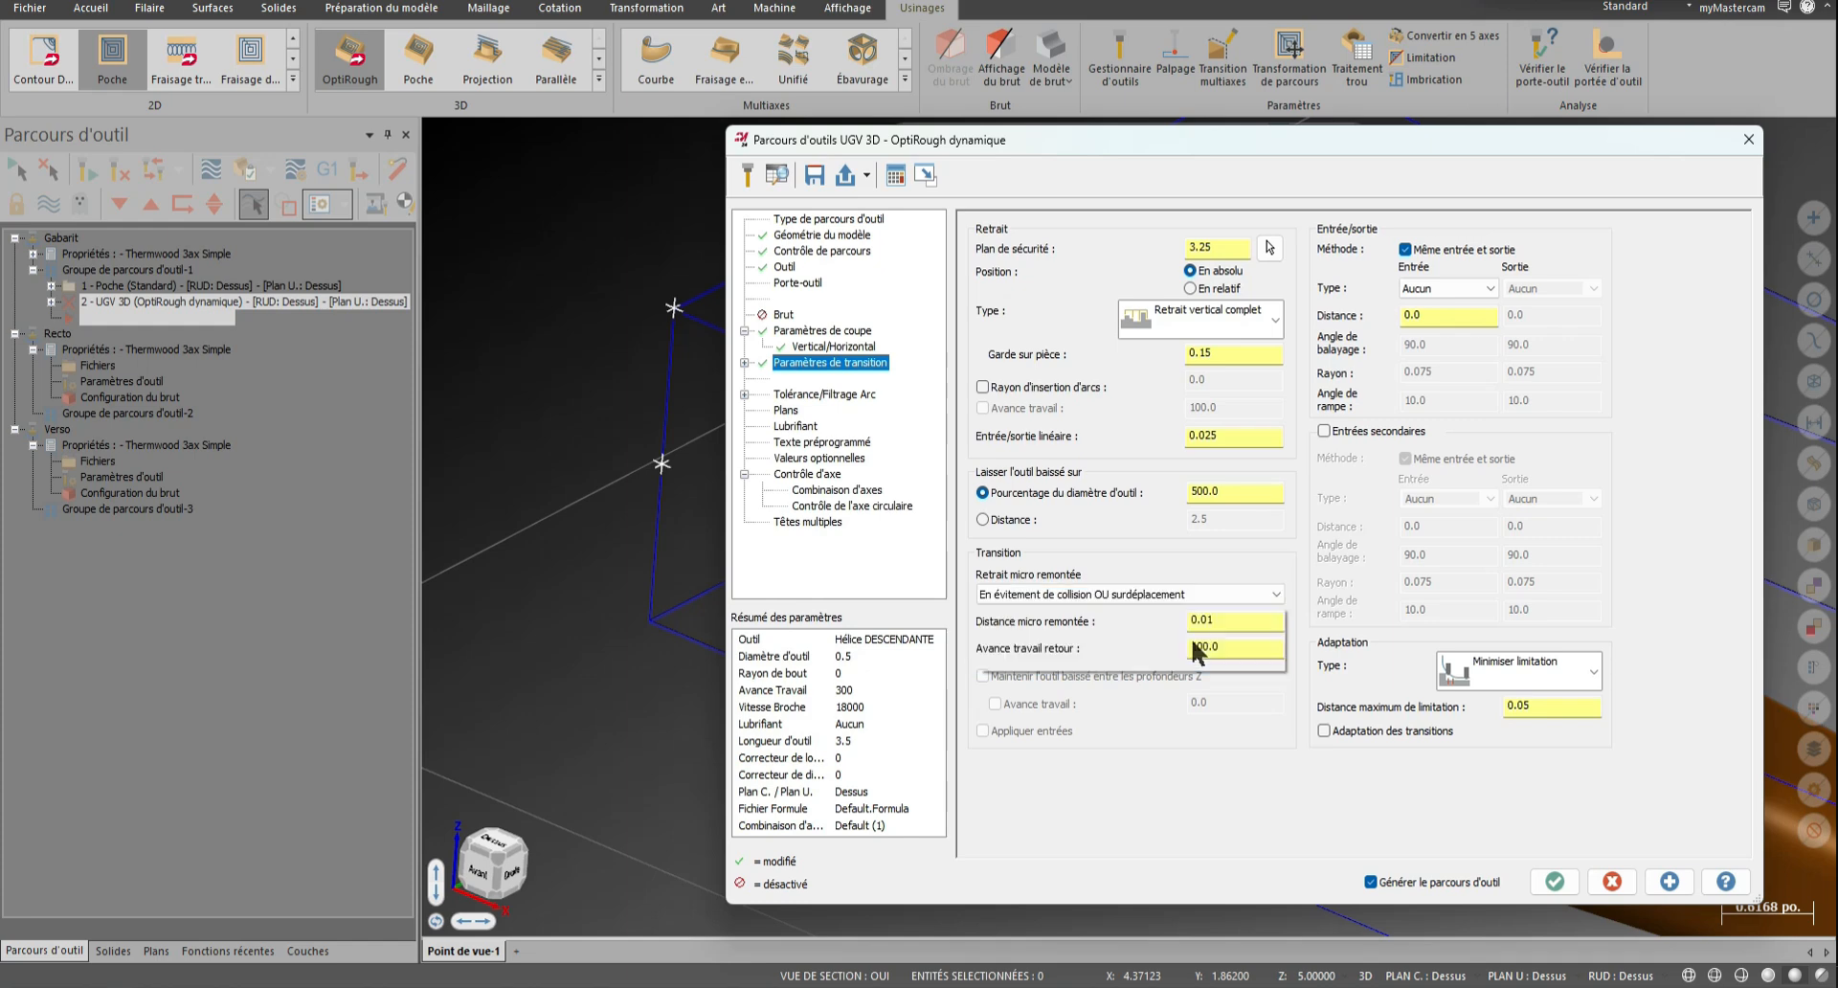
{"action": "left_click_drag", "start_coordinate": [1231, 622], "coordinate": [1066, 610]}
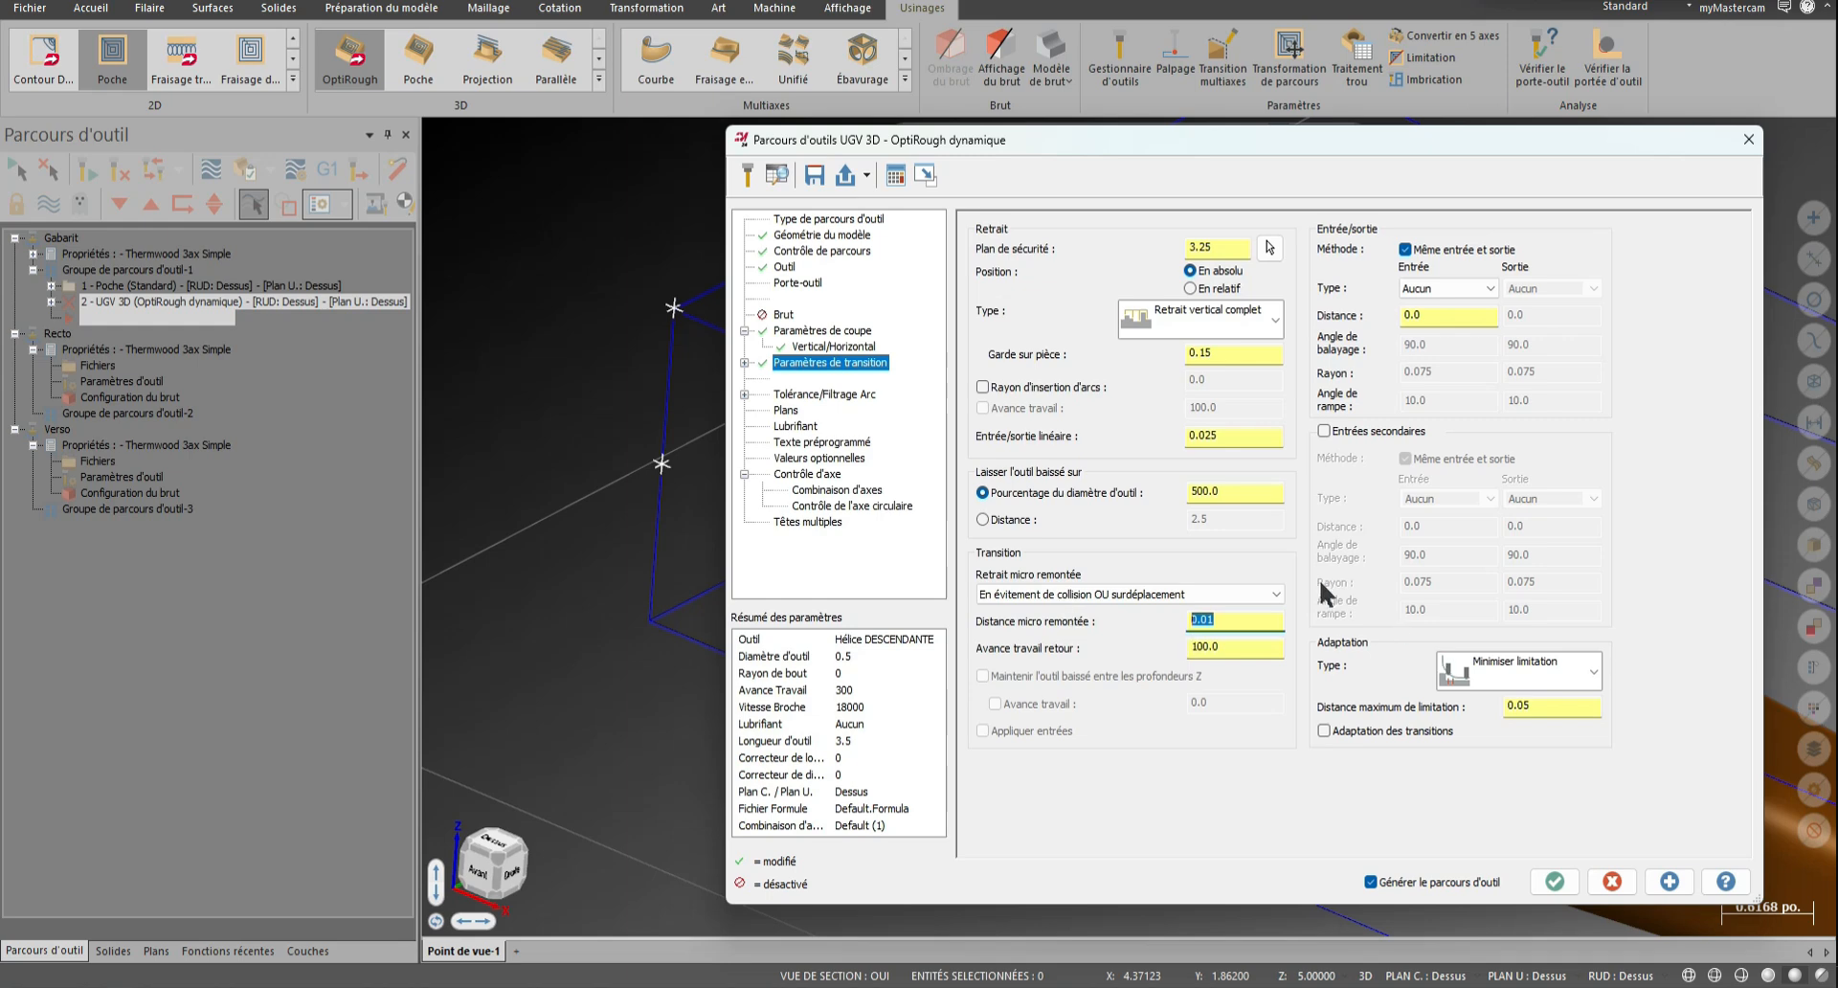
{"action": "type", "text": "1.0"}
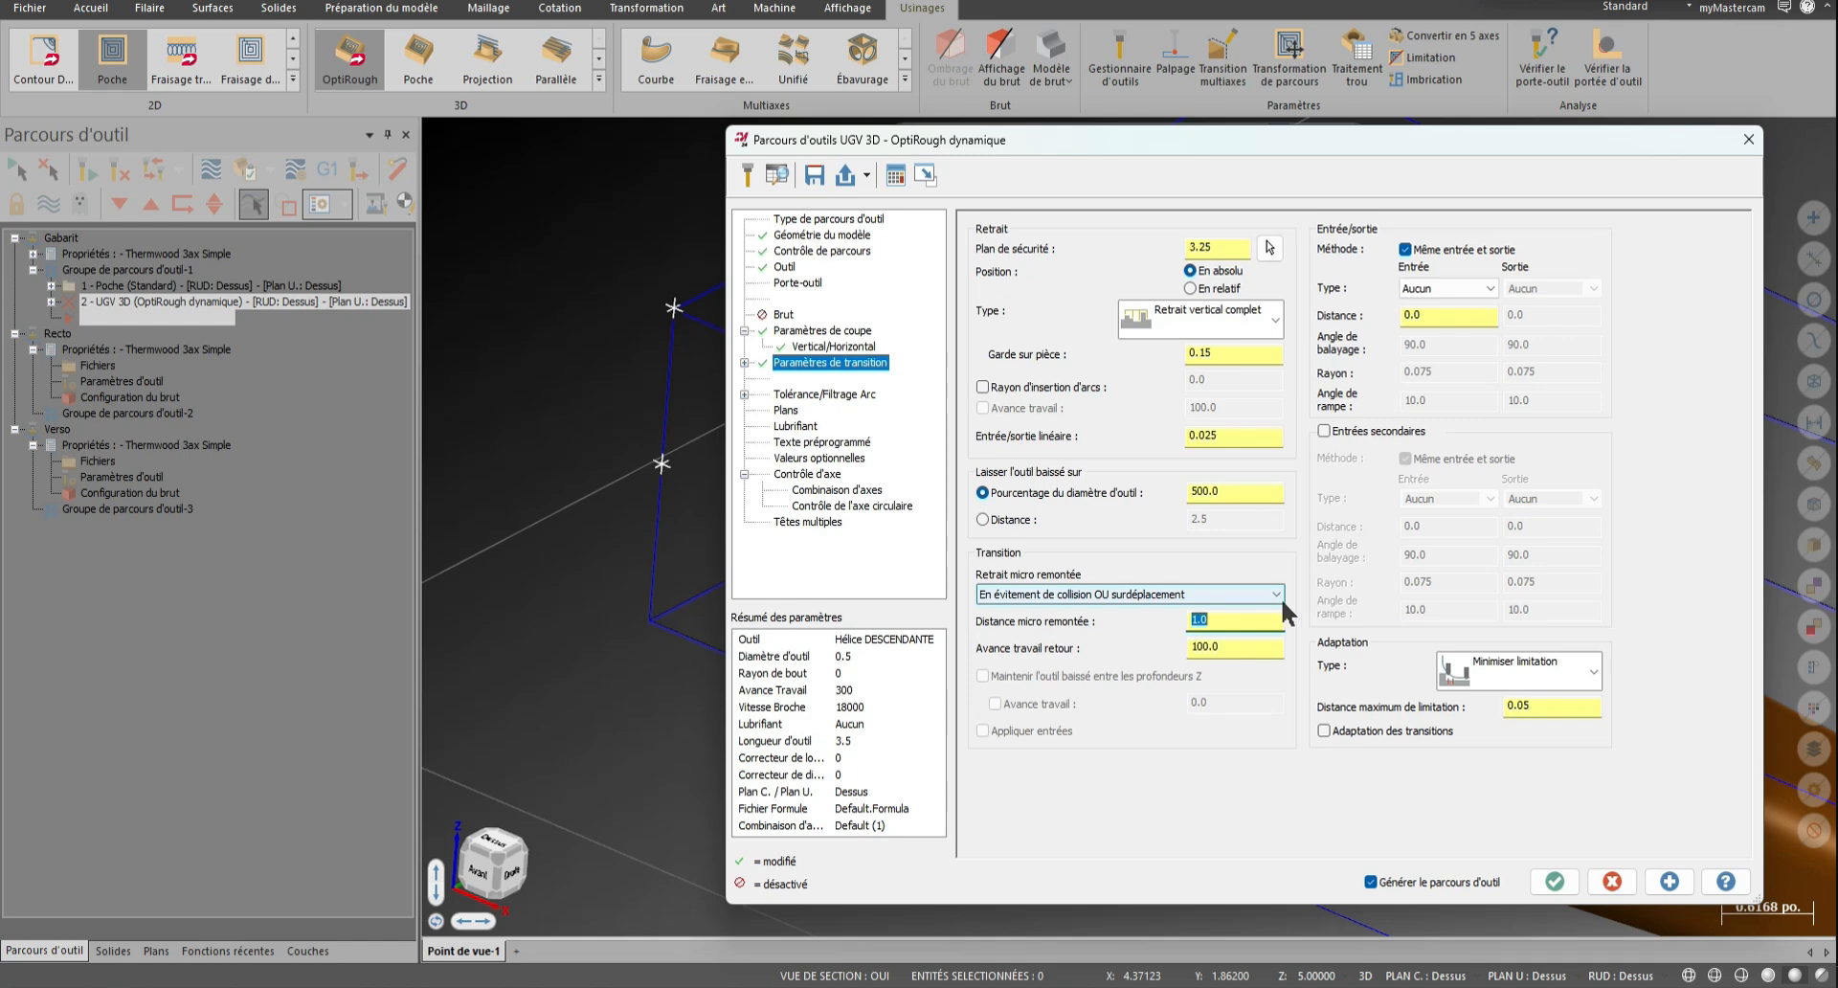
{"action": "left_click", "coordinate": [1555, 882]}
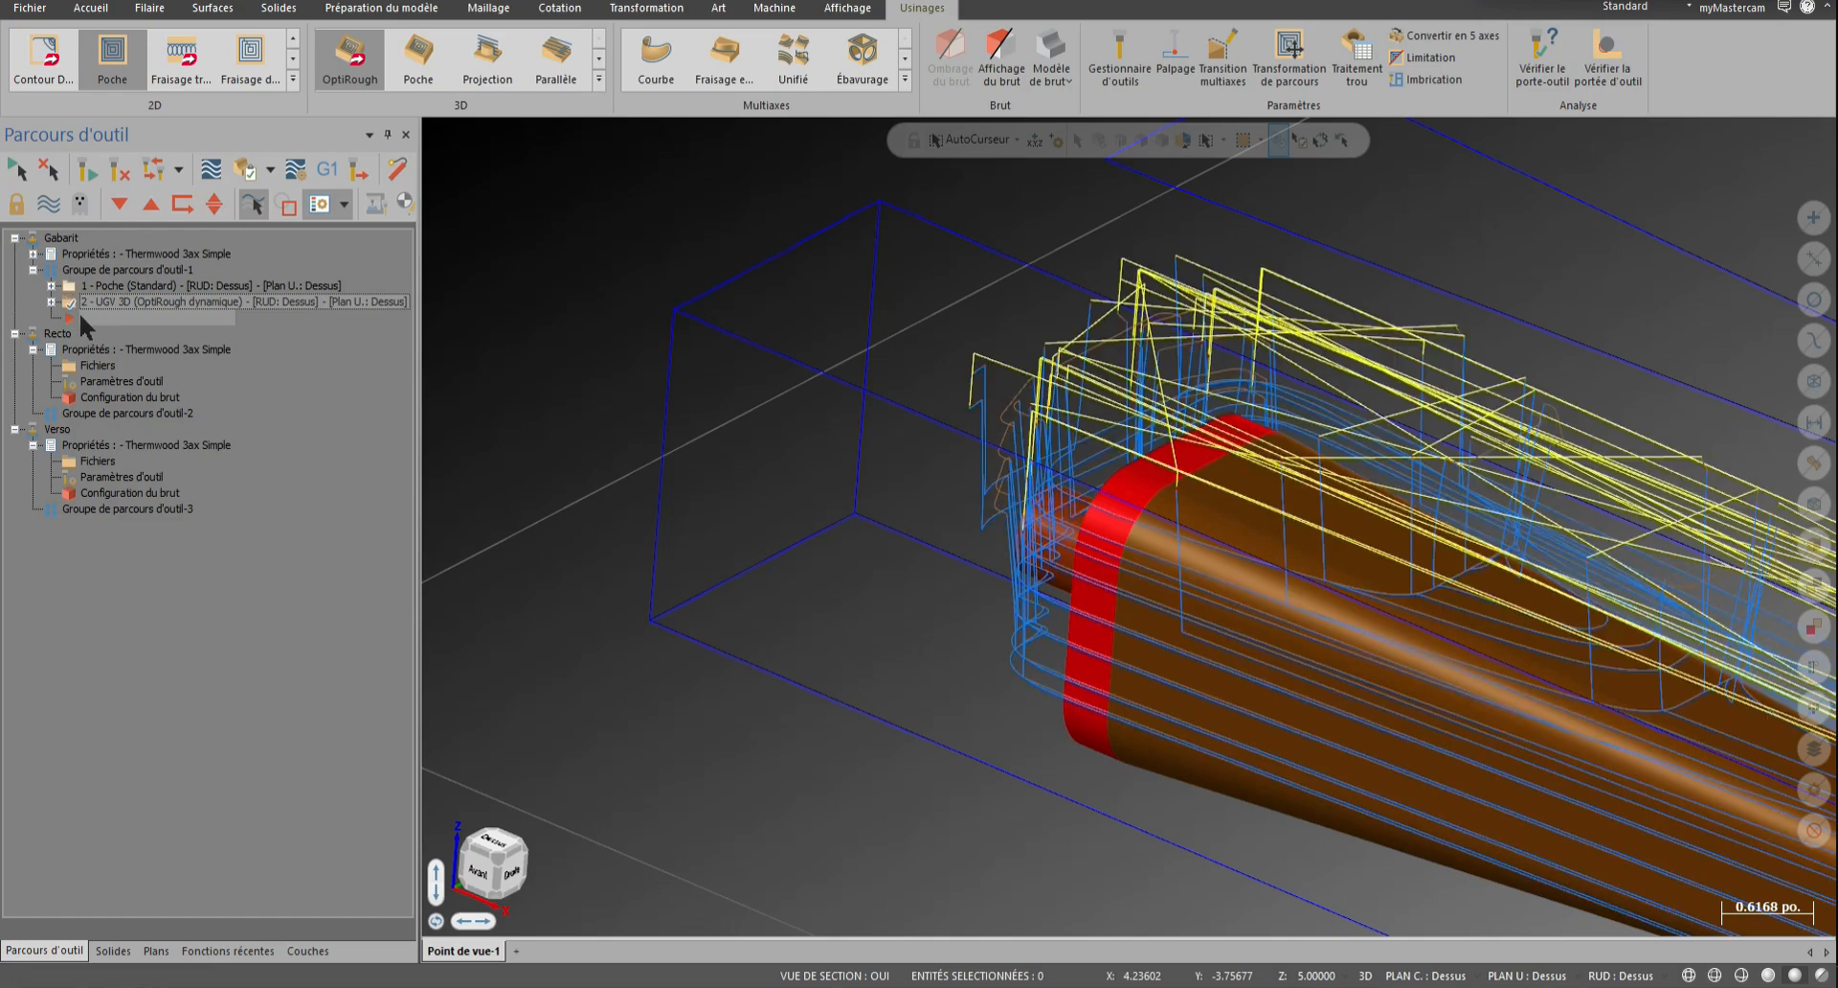
Move the OptiRough operation from the Gabarit group into Groupe de parcours d'outil-2 of the Recto machine group
{"action": "scroll", "coordinate": [632, 373], "scroll_direction": "down", "scroll_amount": 5}
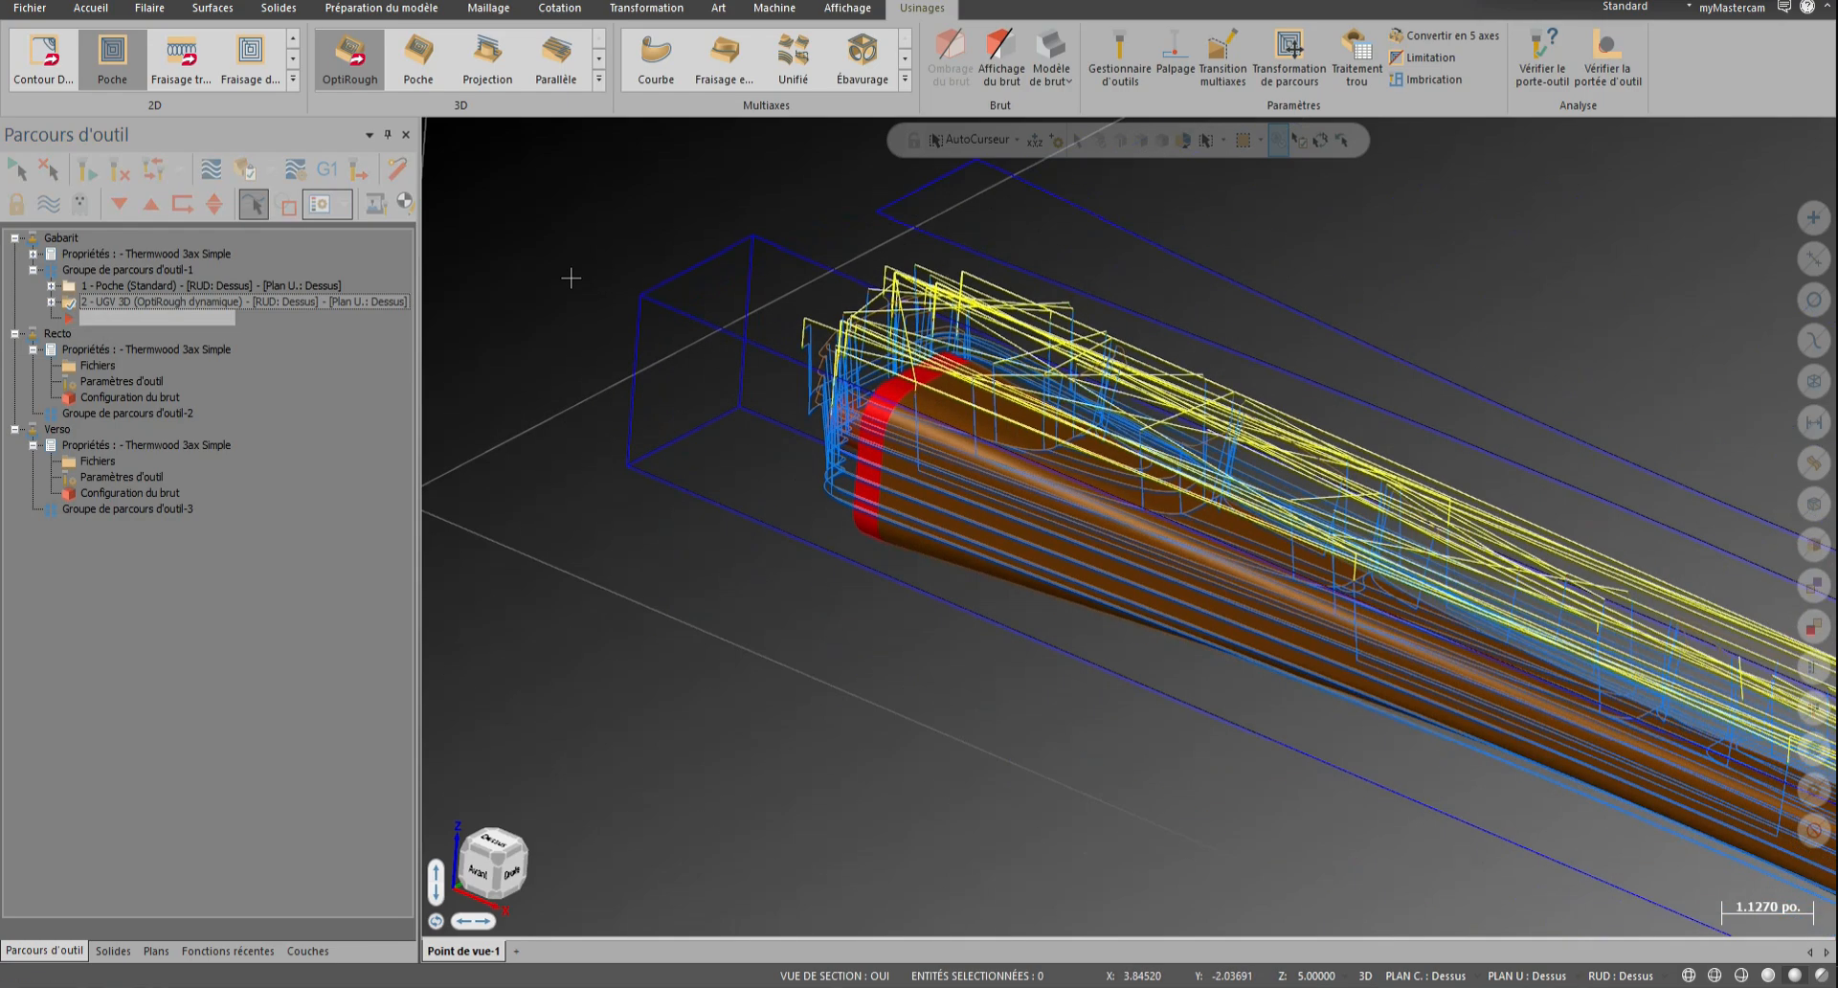
{"action": "middle_click_drag", "start_coordinate": [1333, 766], "coordinate": [1550, 651]}
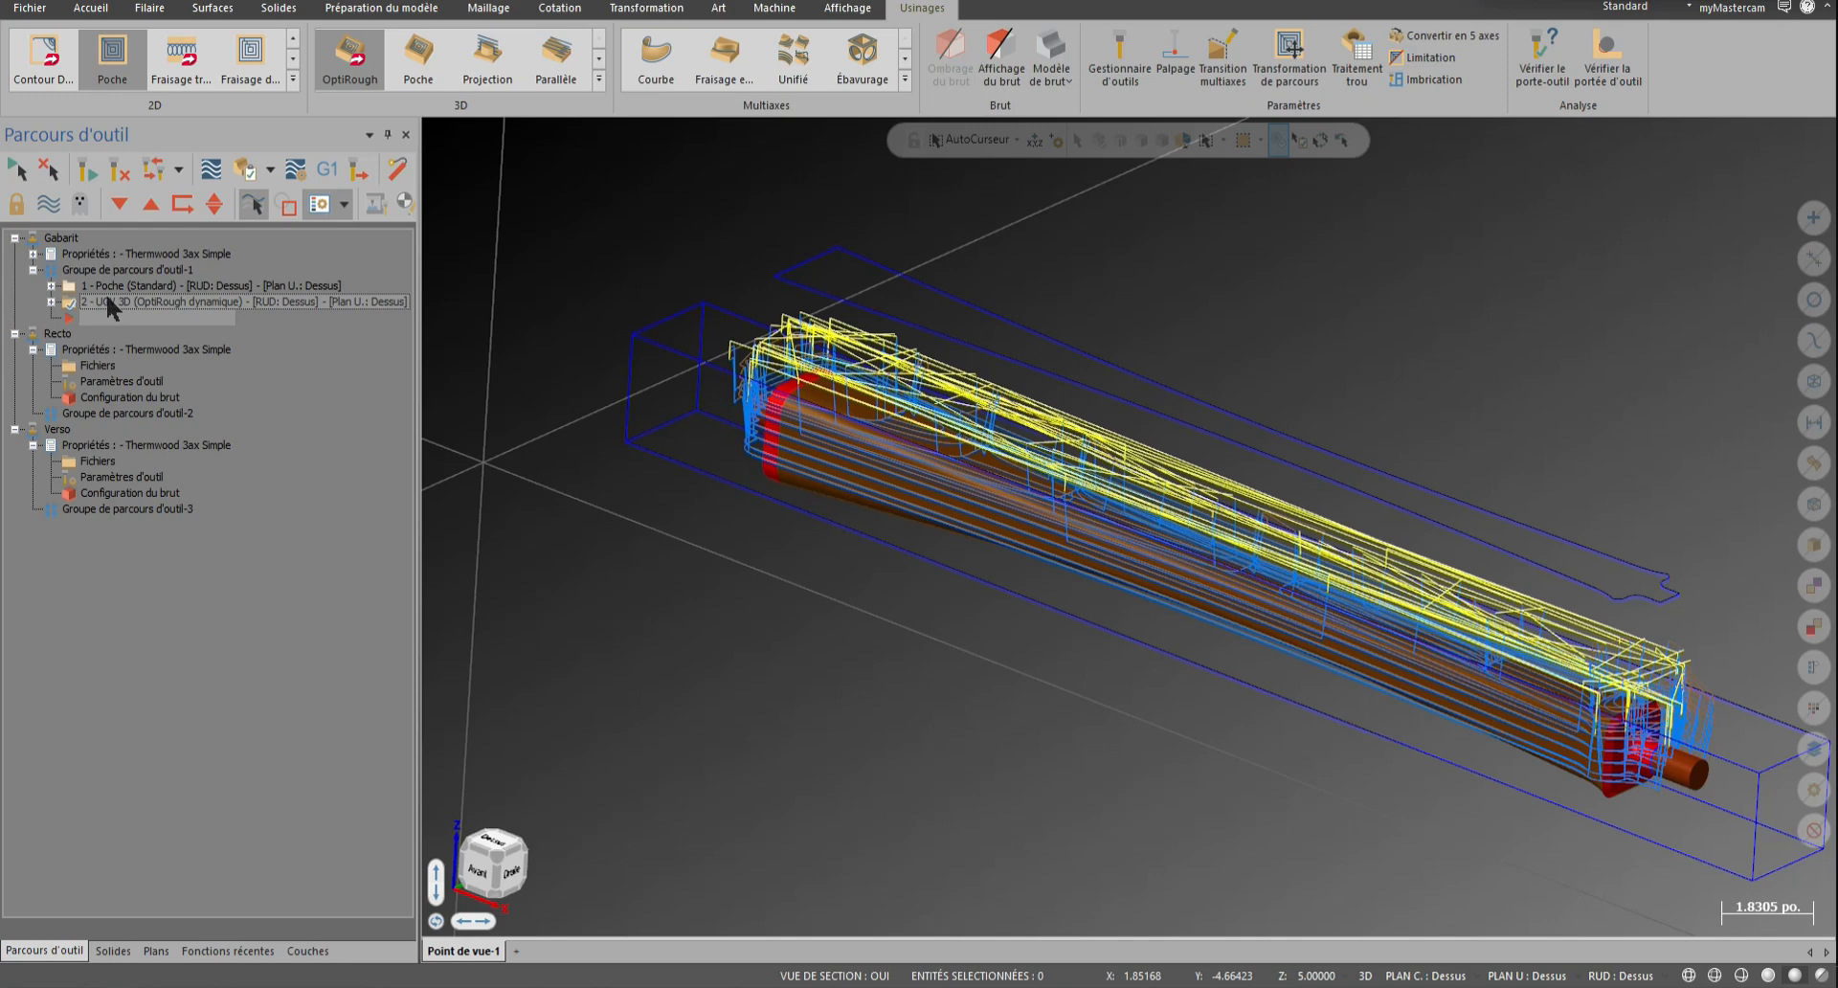
{"action": "left_click", "coordinate": [104, 413]}
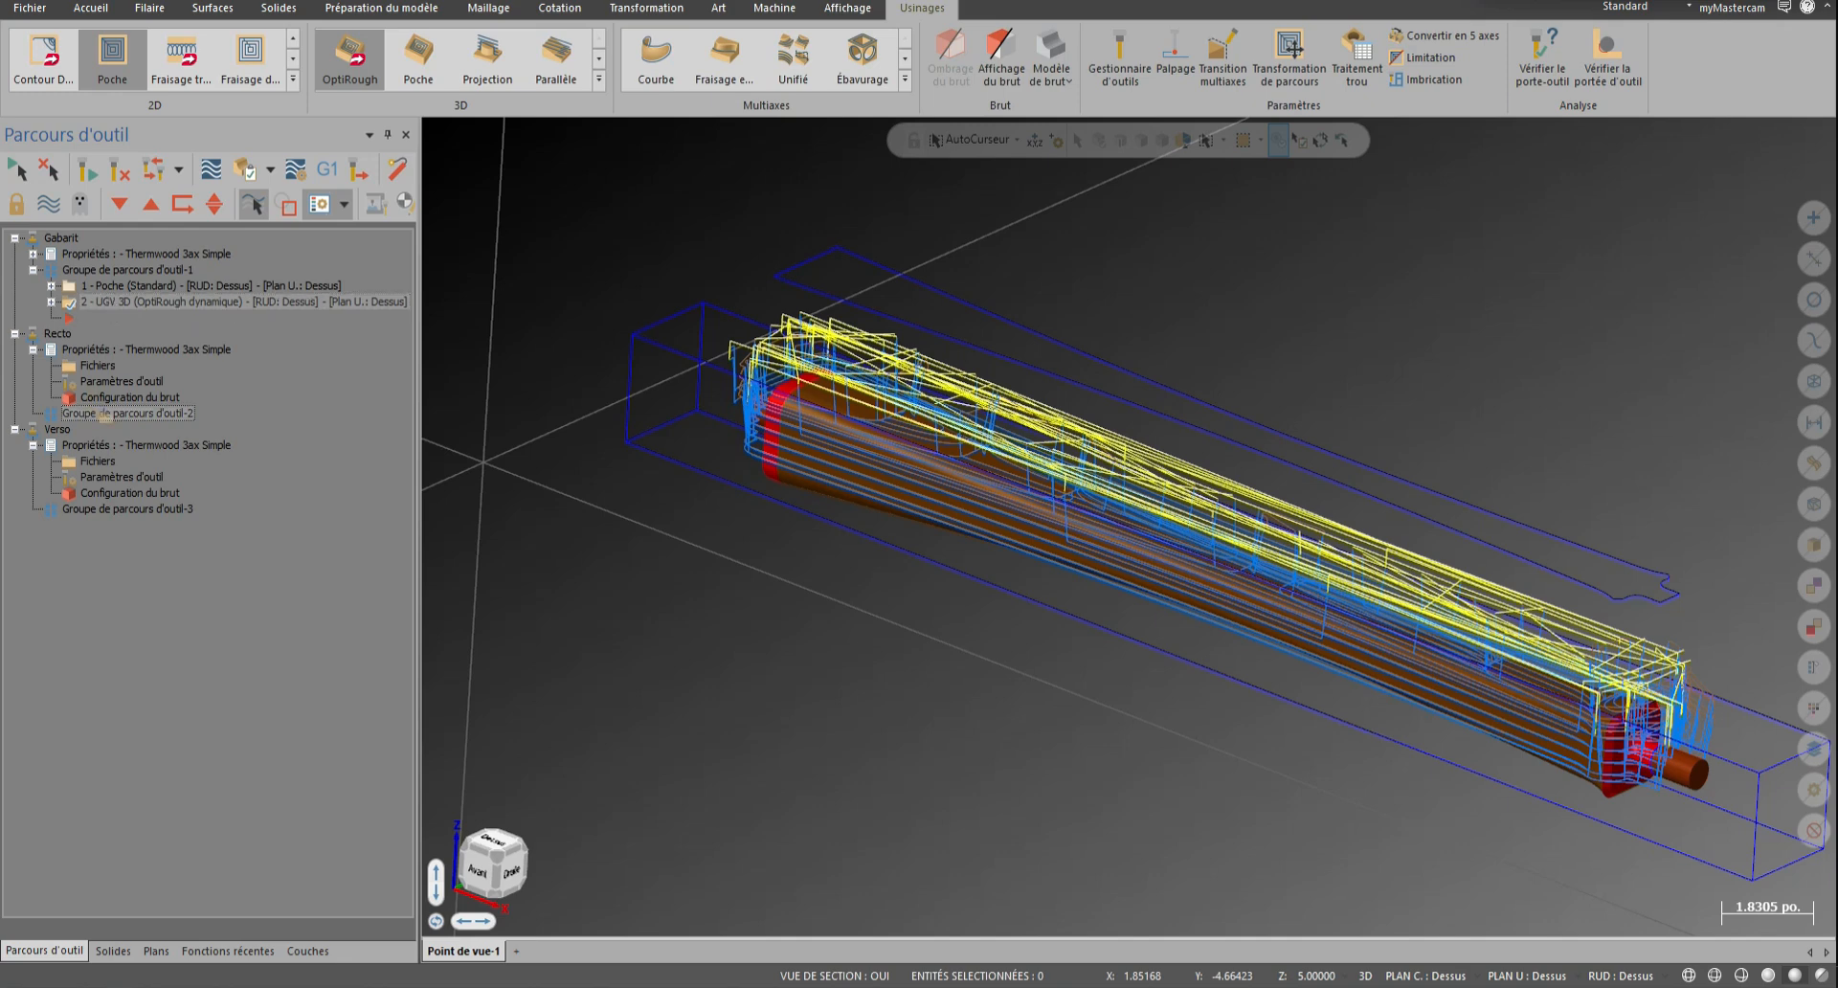
{"action": "right_click_drag", "start_coordinate": [105, 417], "coordinate": [143, 412]}
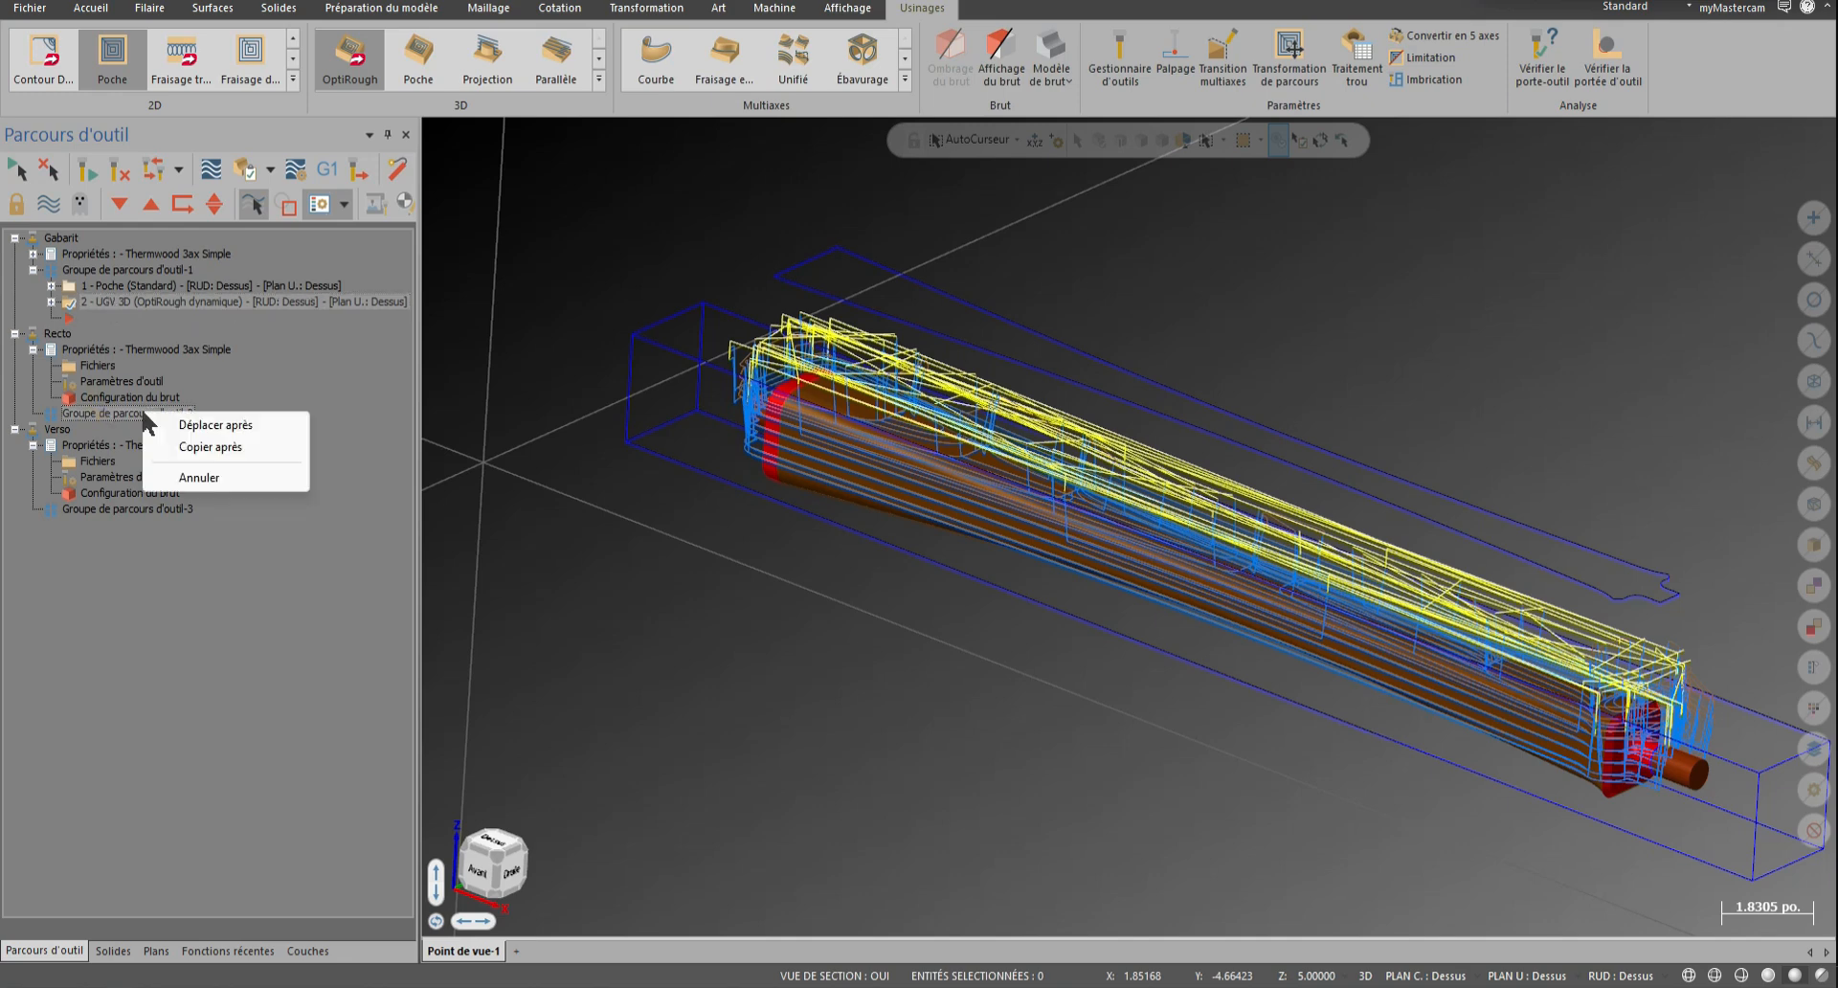
{"action": "left_click", "coordinate": [240, 441]}
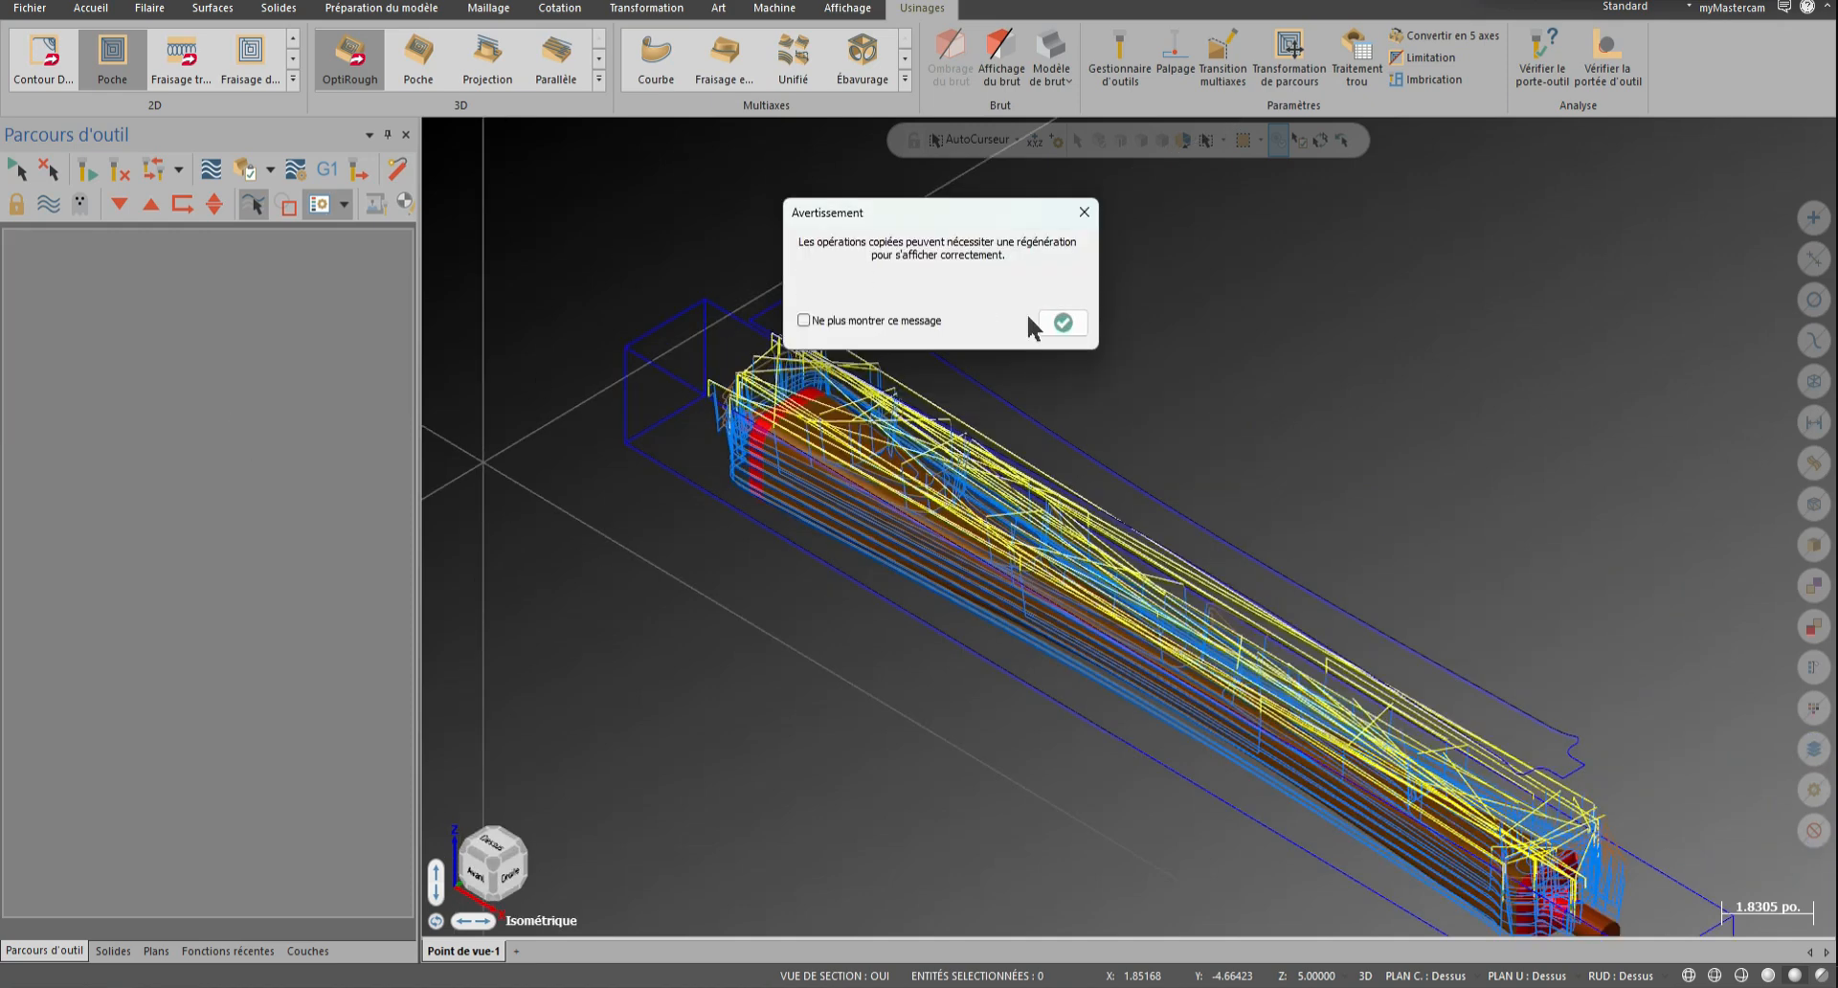
{"action": "left_click", "coordinate": [1062, 323]}
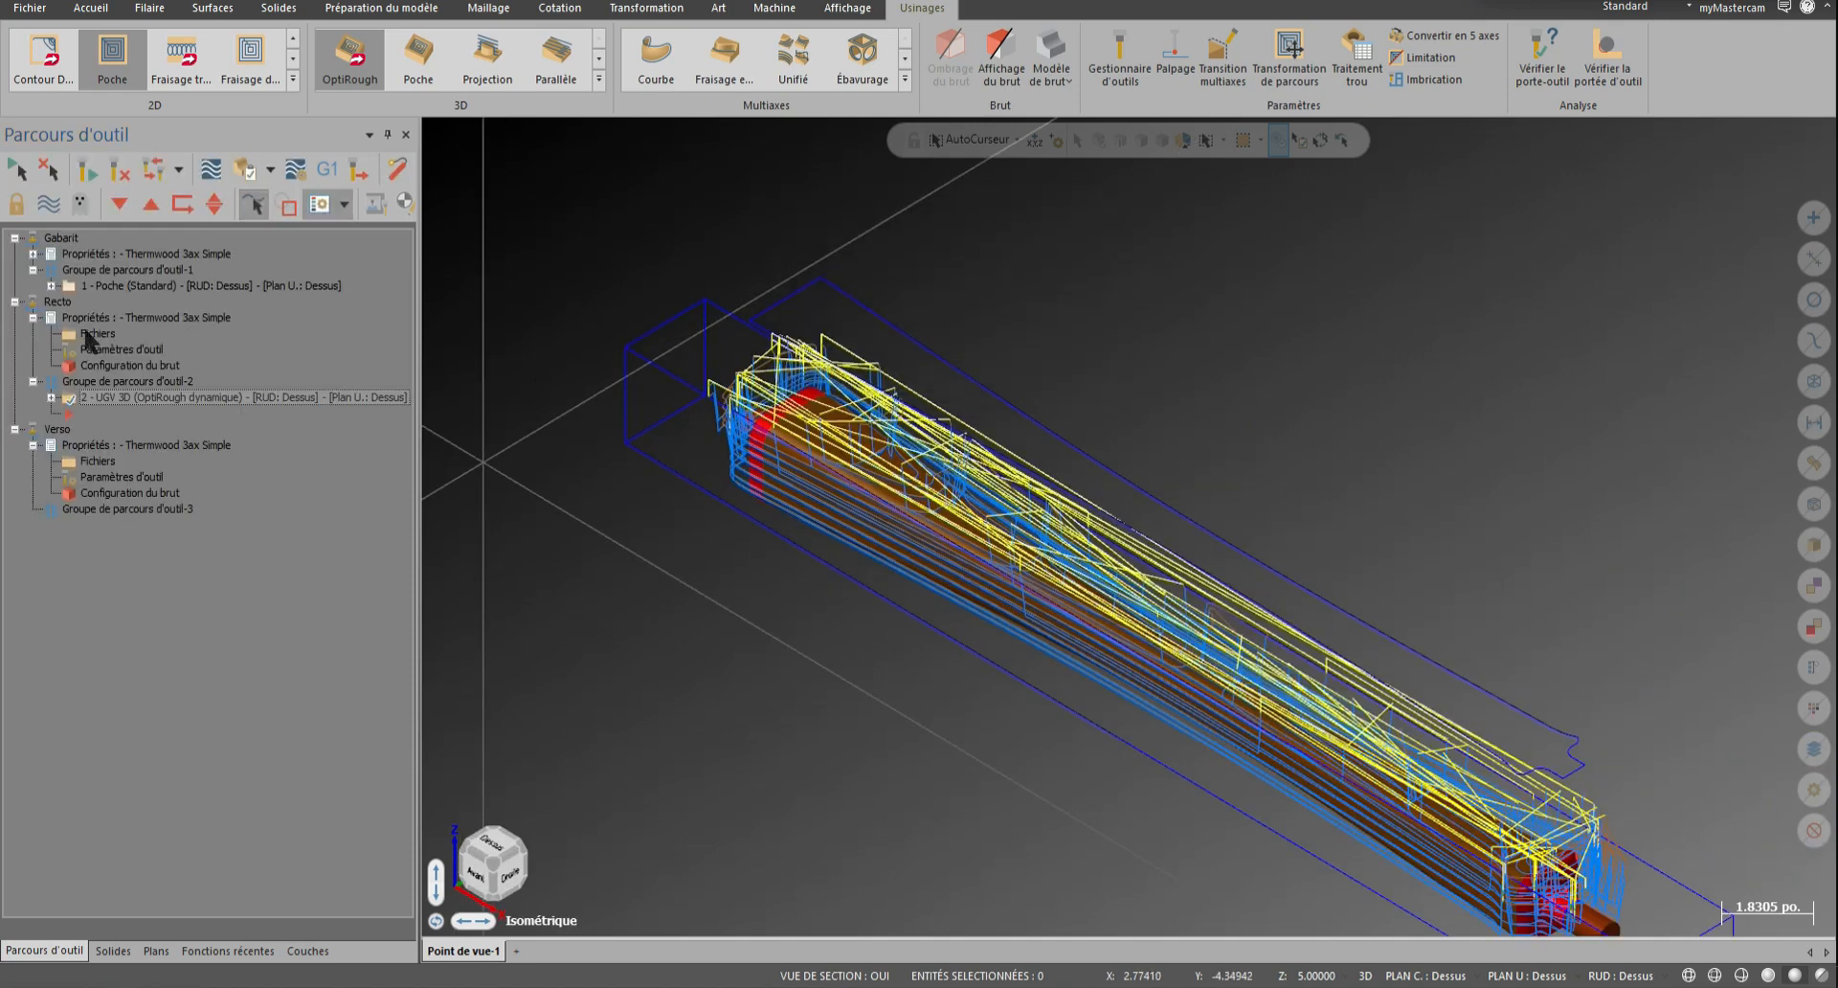
Hide the roughing toolpath display and start a 3D Crête finishing toolpath in the Recto group
{"action": "scroll", "coordinate": [468, 234], "scroll_direction": "down", "scroll_amount": 2}
{"action": "middle_click_drag", "start_coordinate": [1009, 691], "coordinate": [829, 590]}
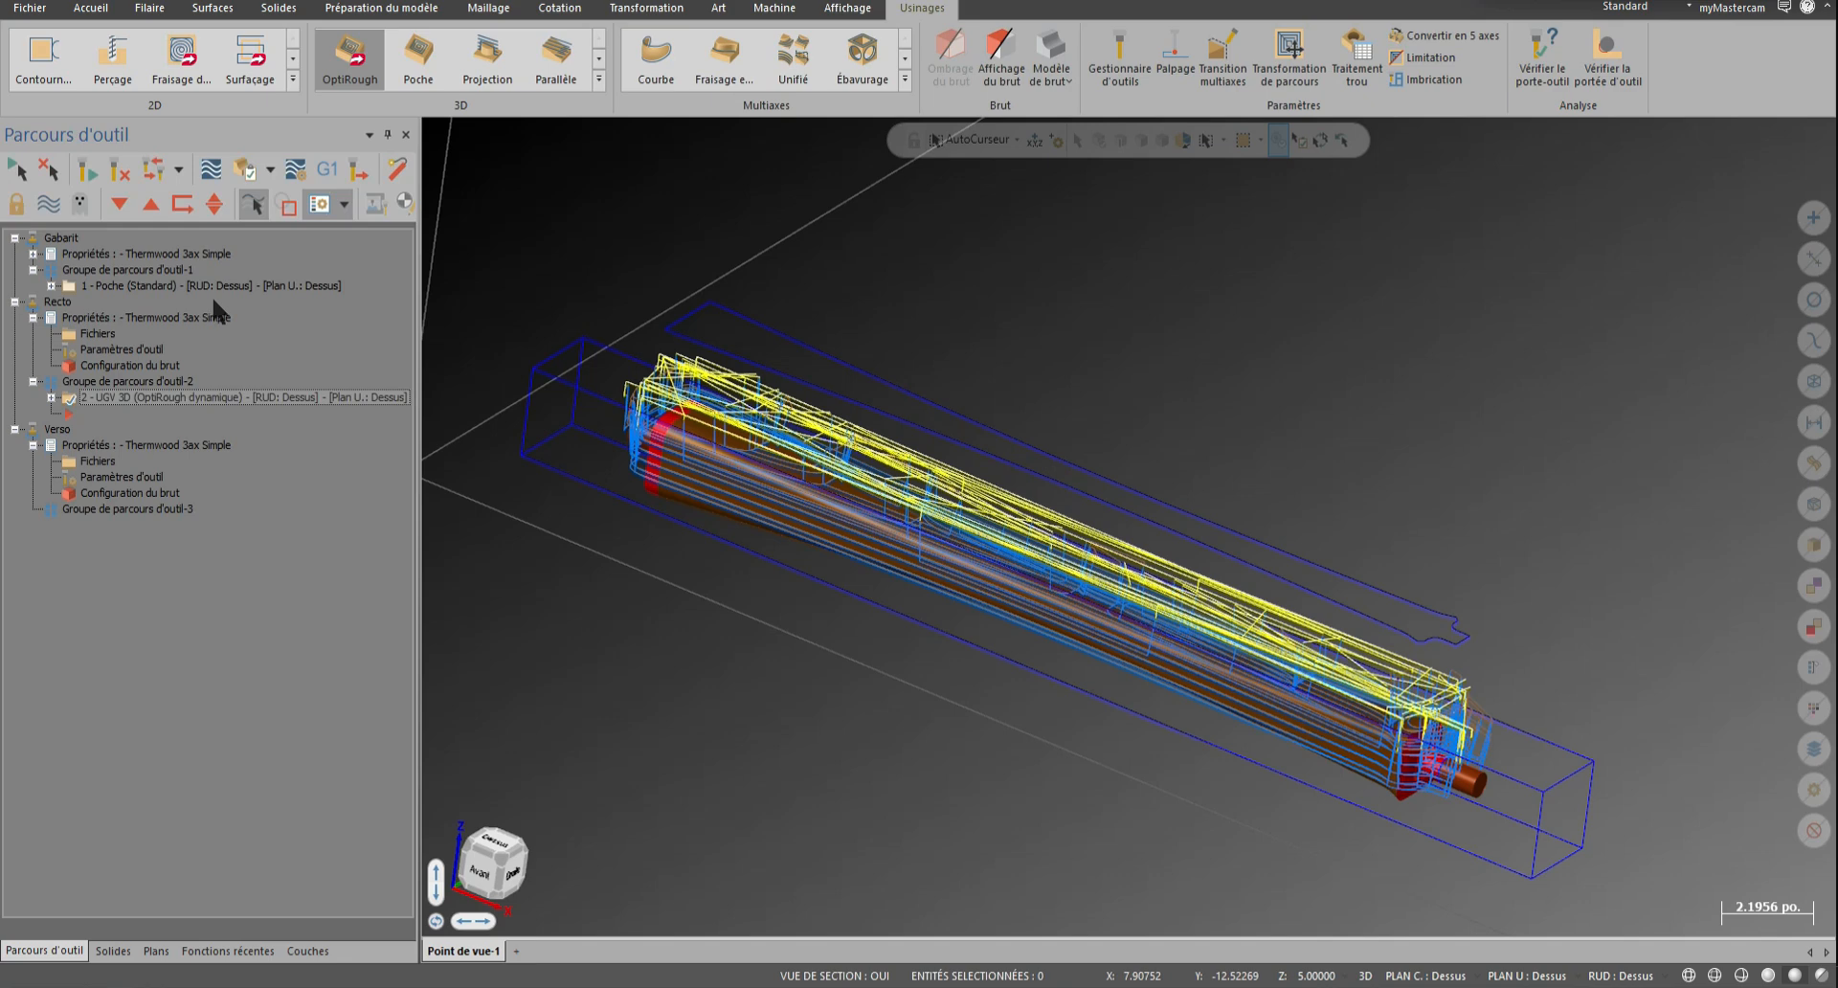
{"action": "left_click", "coordinate": [599, 80]}
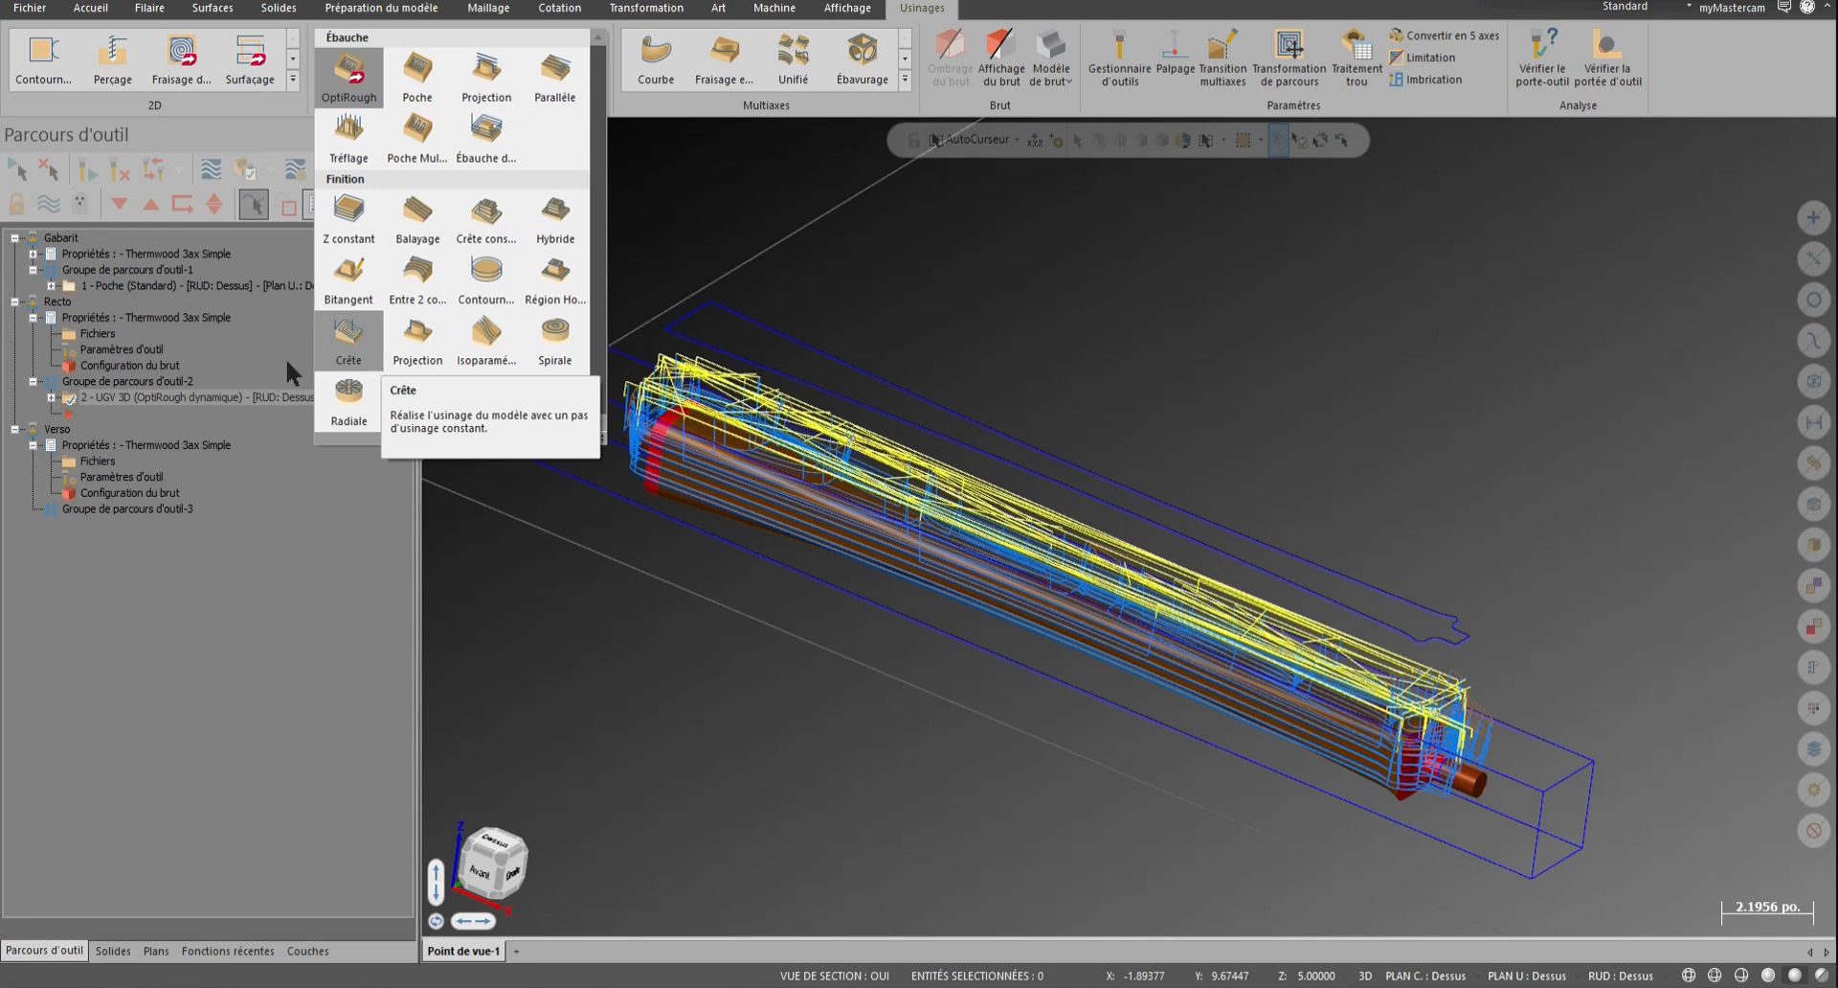
{"action": "left_click", "coordinate": [49, 205]}
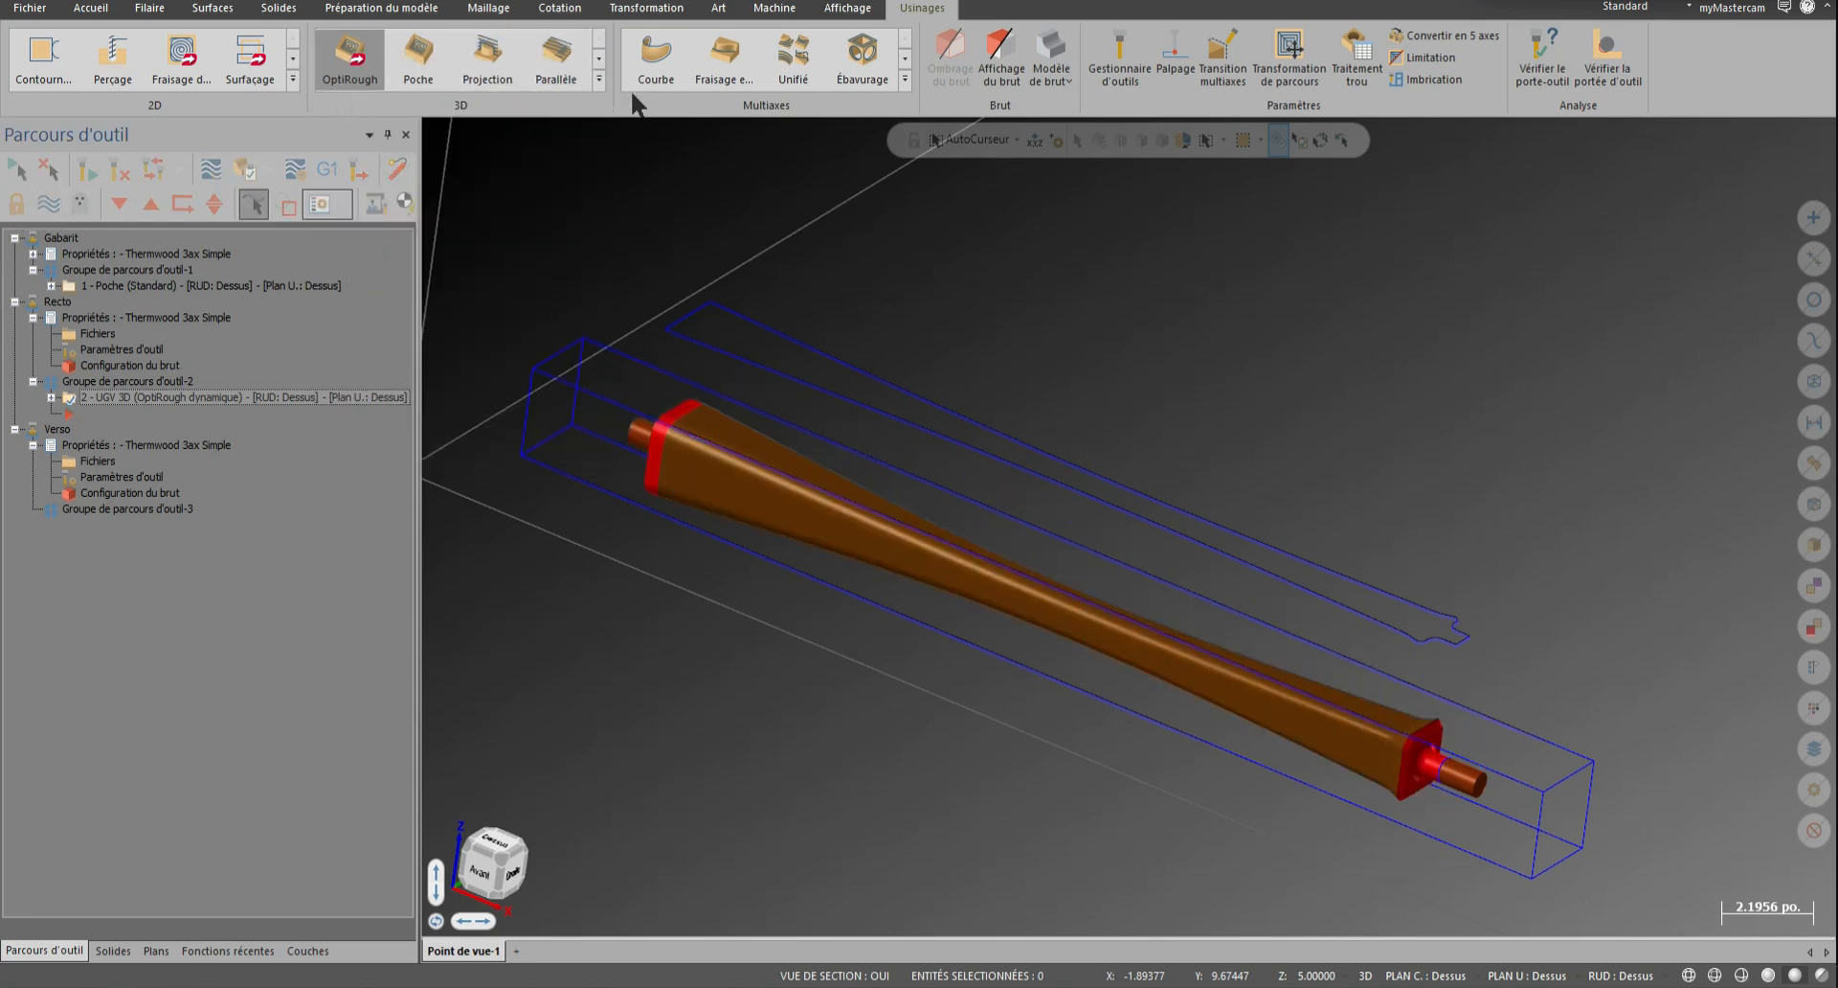
{"action": "left_click", "coordinate": [599, 80]}
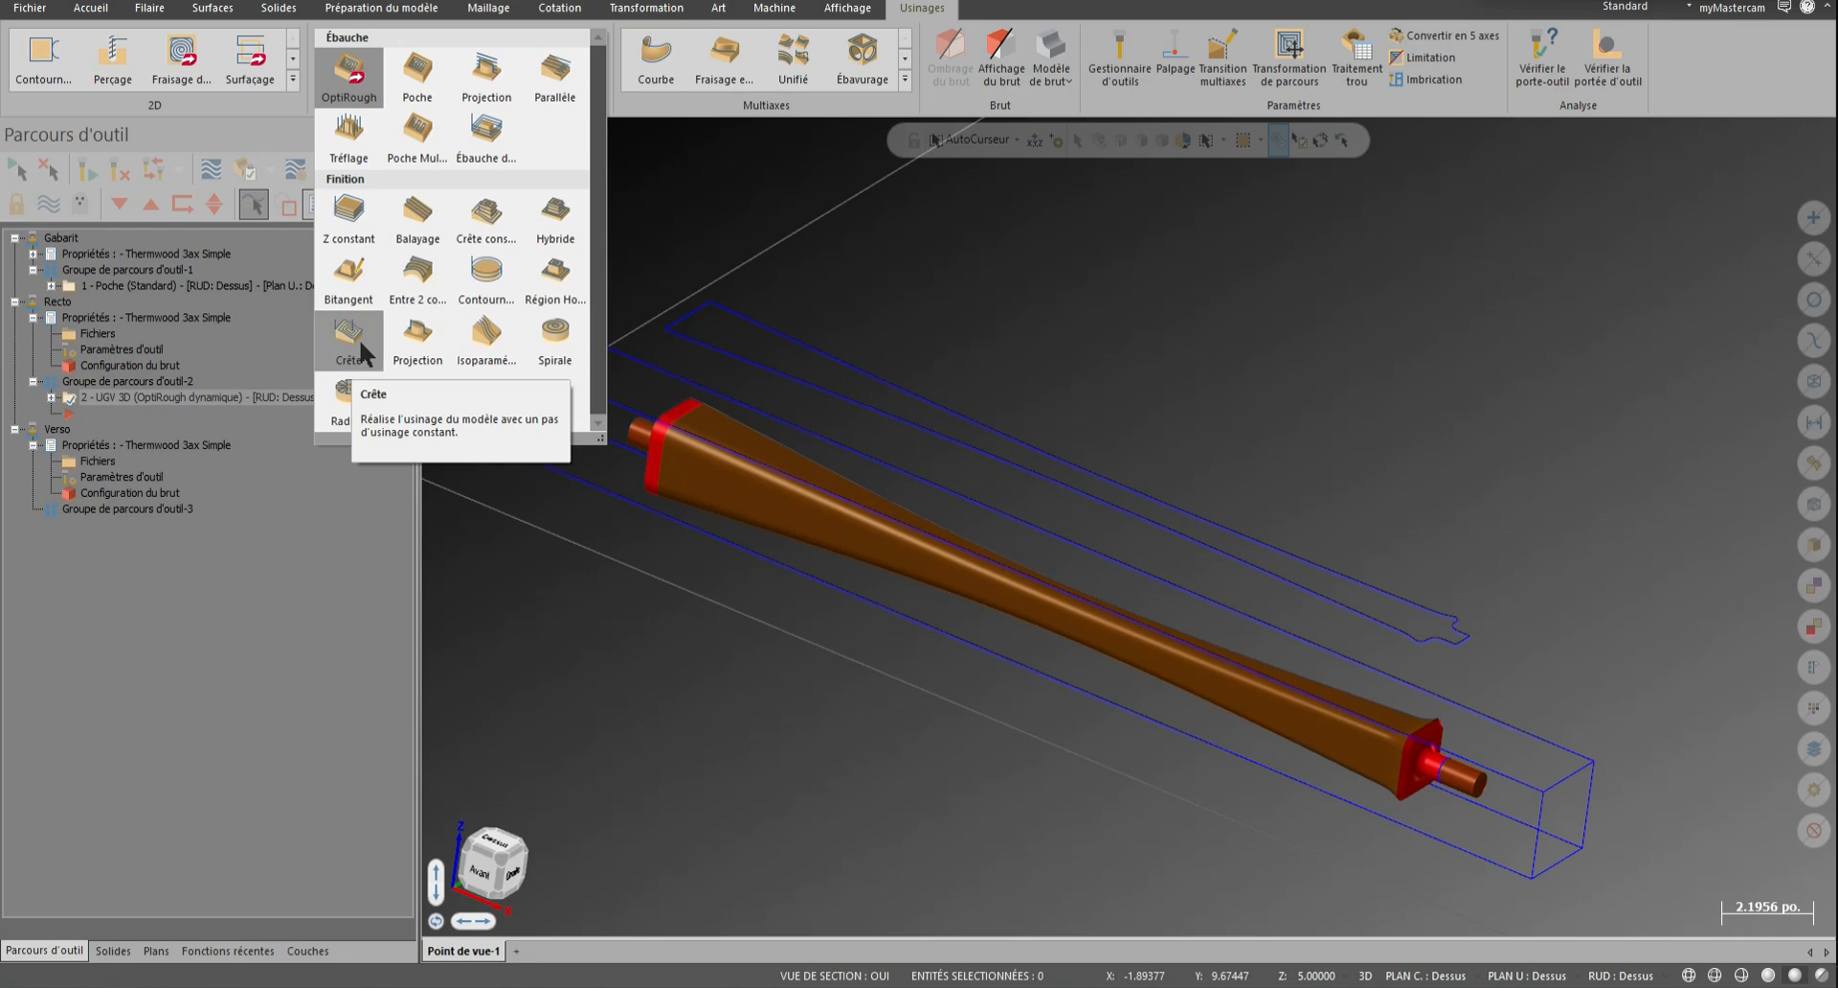
{"action": "left_click", "coordinate": [354, 339]}
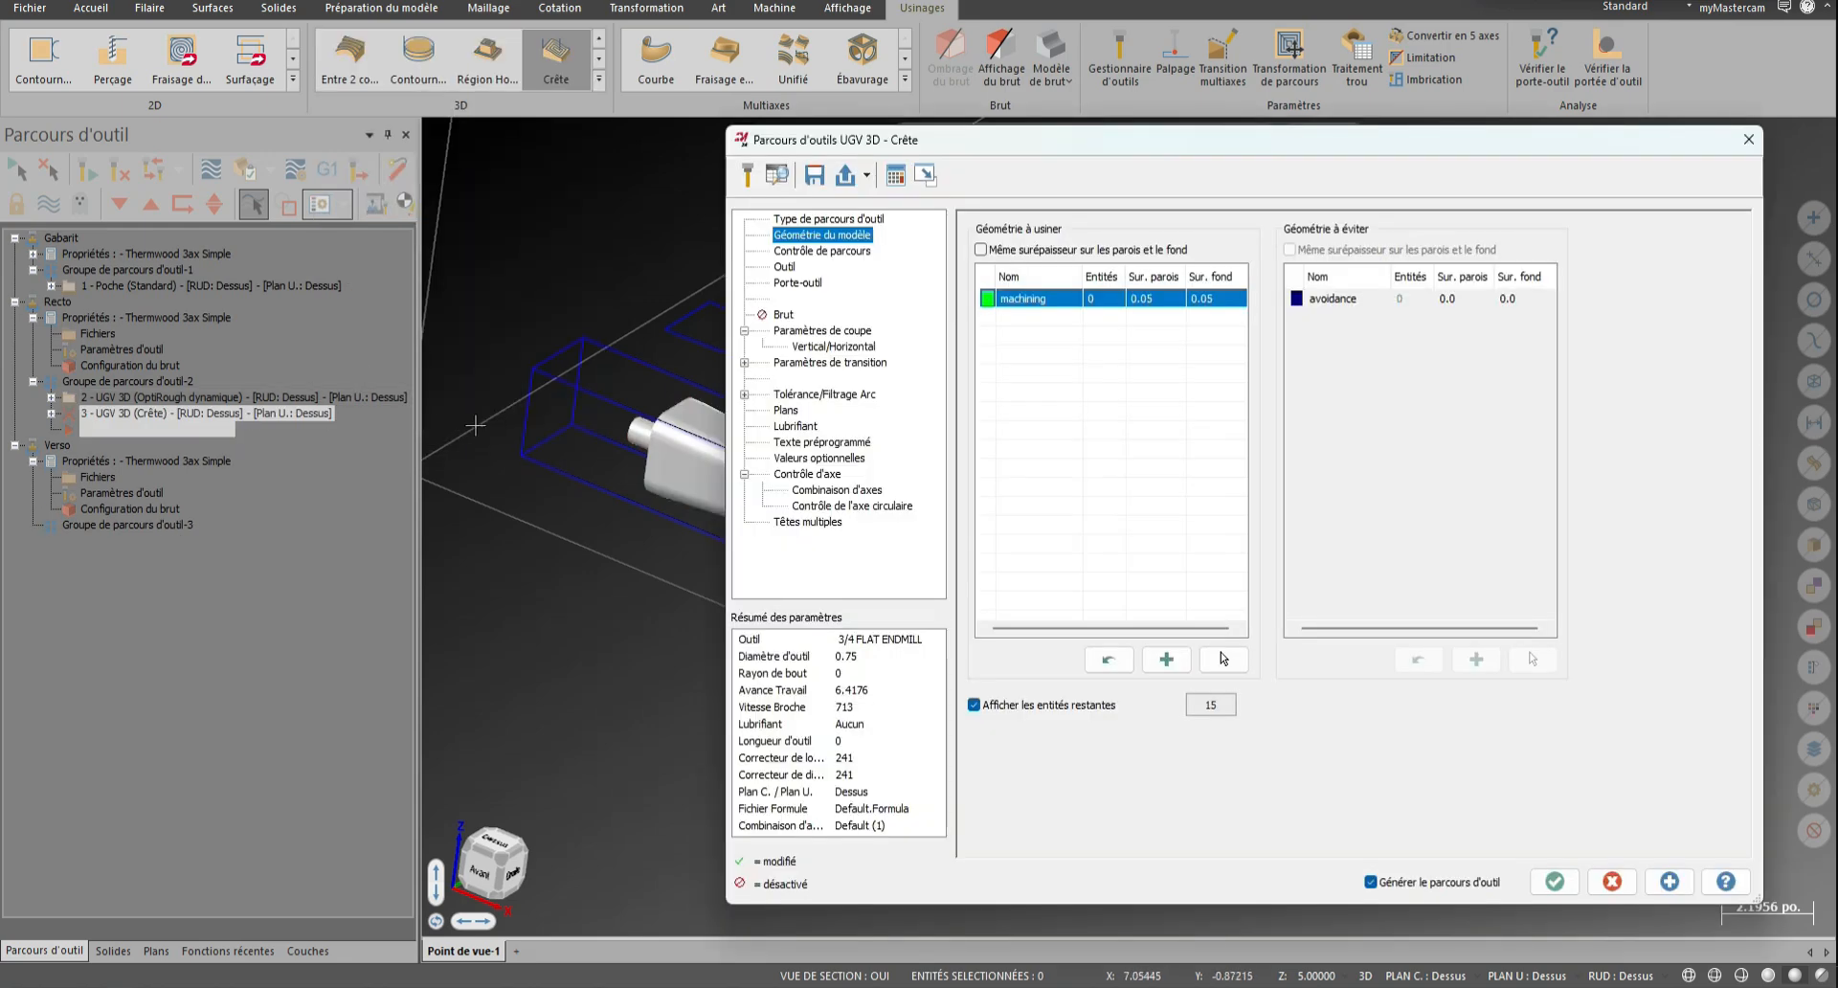
Set the wall and floor stock allowances to 0 and select the whole leg as the geometry to machine
{"action": "double_click", "coordinate": [1158, 301]}
{"action": "type", "text": "0"}
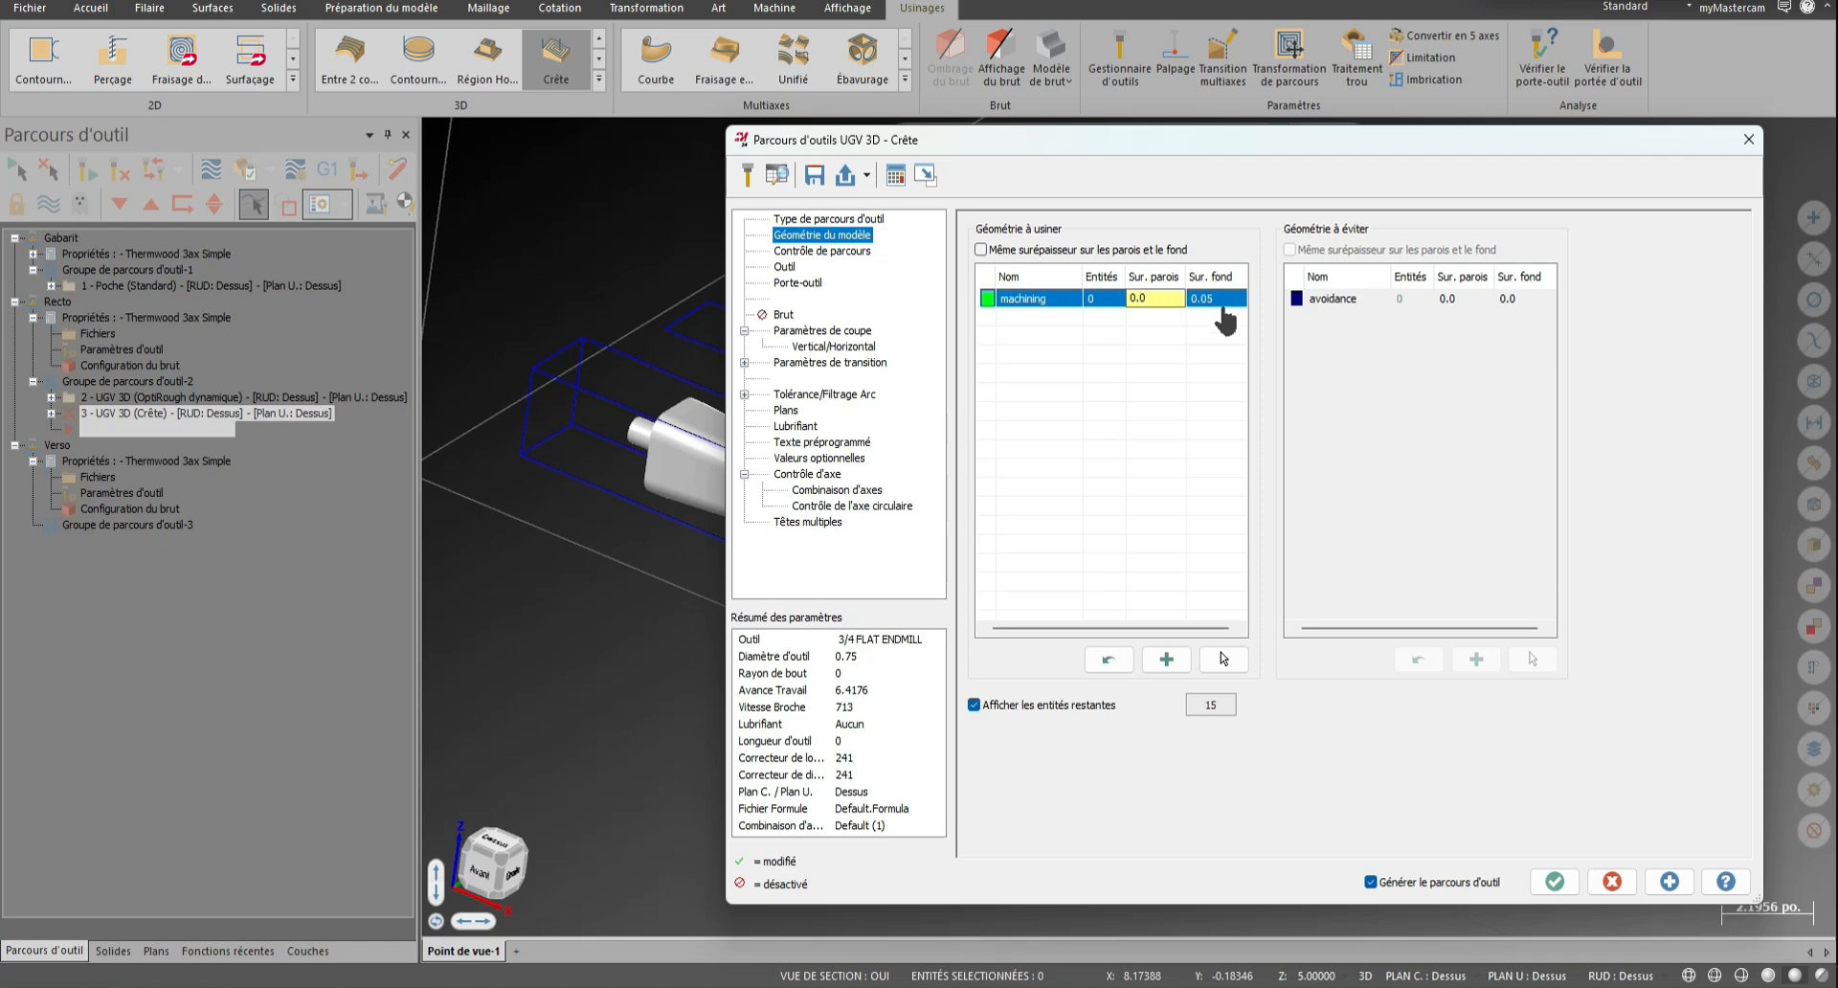
{"action": "left_click", "coordinate": [1220, 312]}
{"action": "double_click", "coordinate": [1220, 304]}
{"action": "type", "text": "0"}
{"action": "key", "text": "Return"}
{"action": "left_click", "coordinate": [1223, 659]}
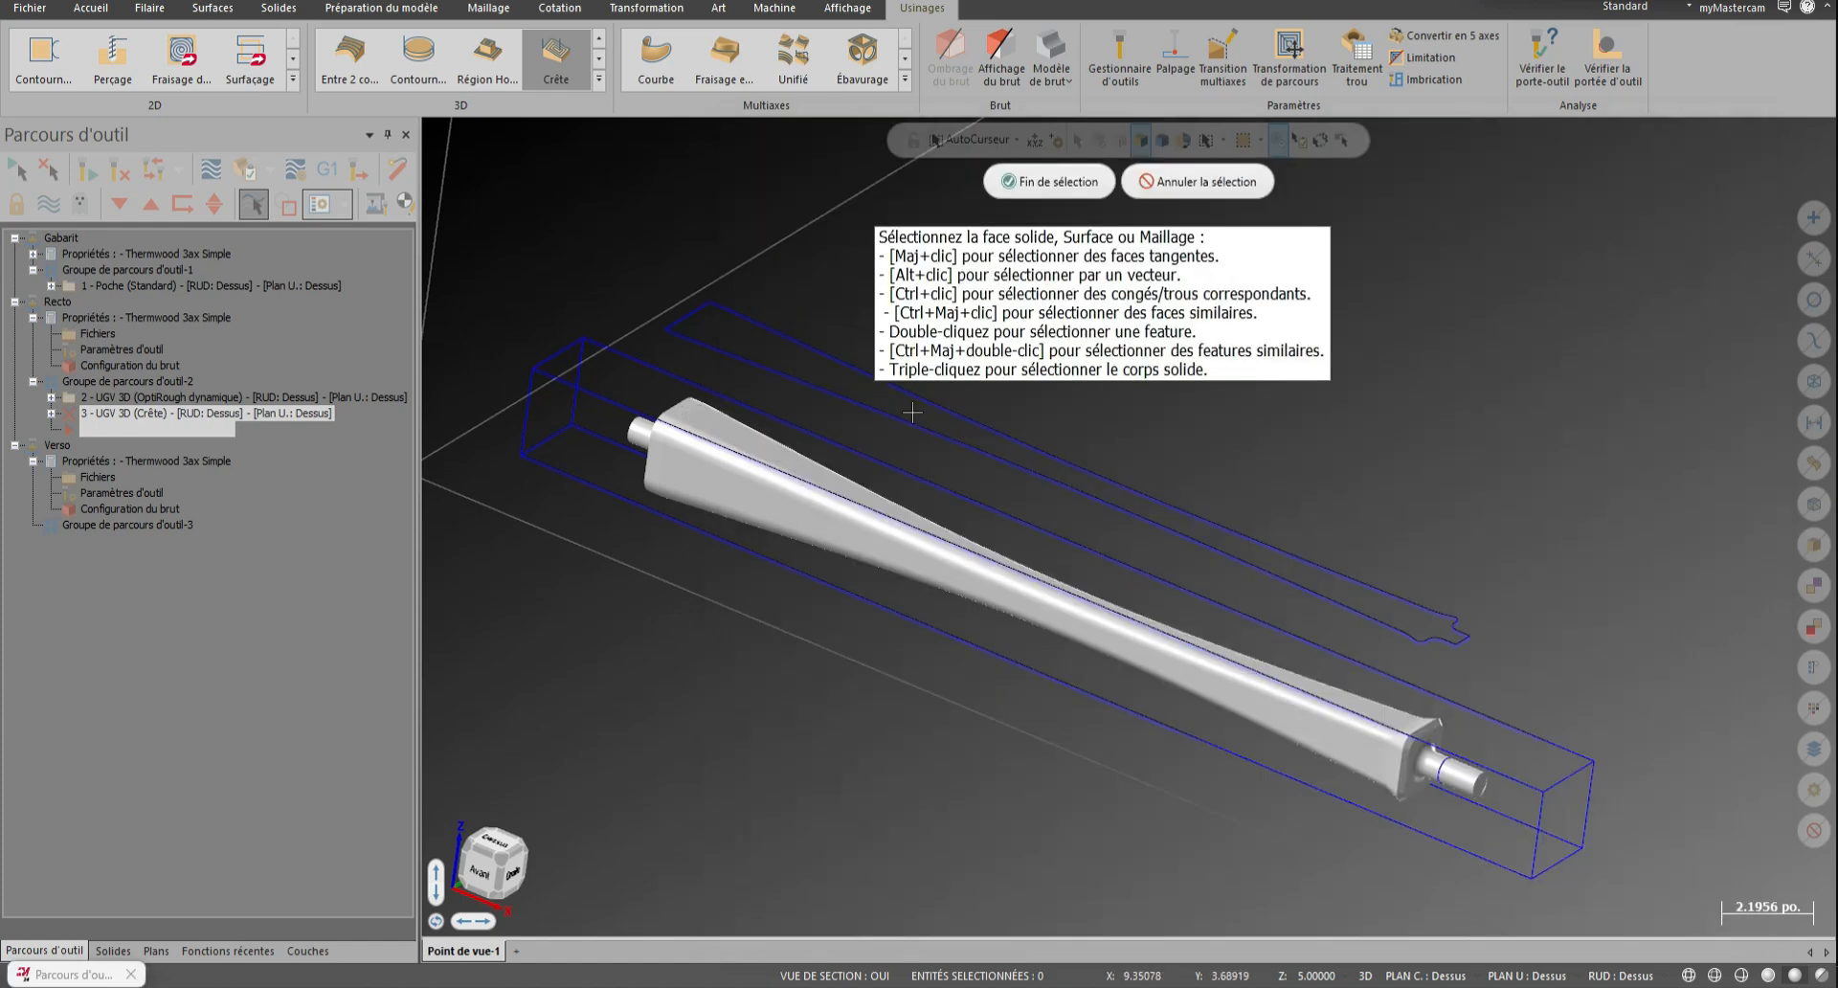
{"action": "left_click_drag", "start_coordinate": [533, 193], "coordinate": [1522, 845]}
{"action": "key", "text": "Return"}
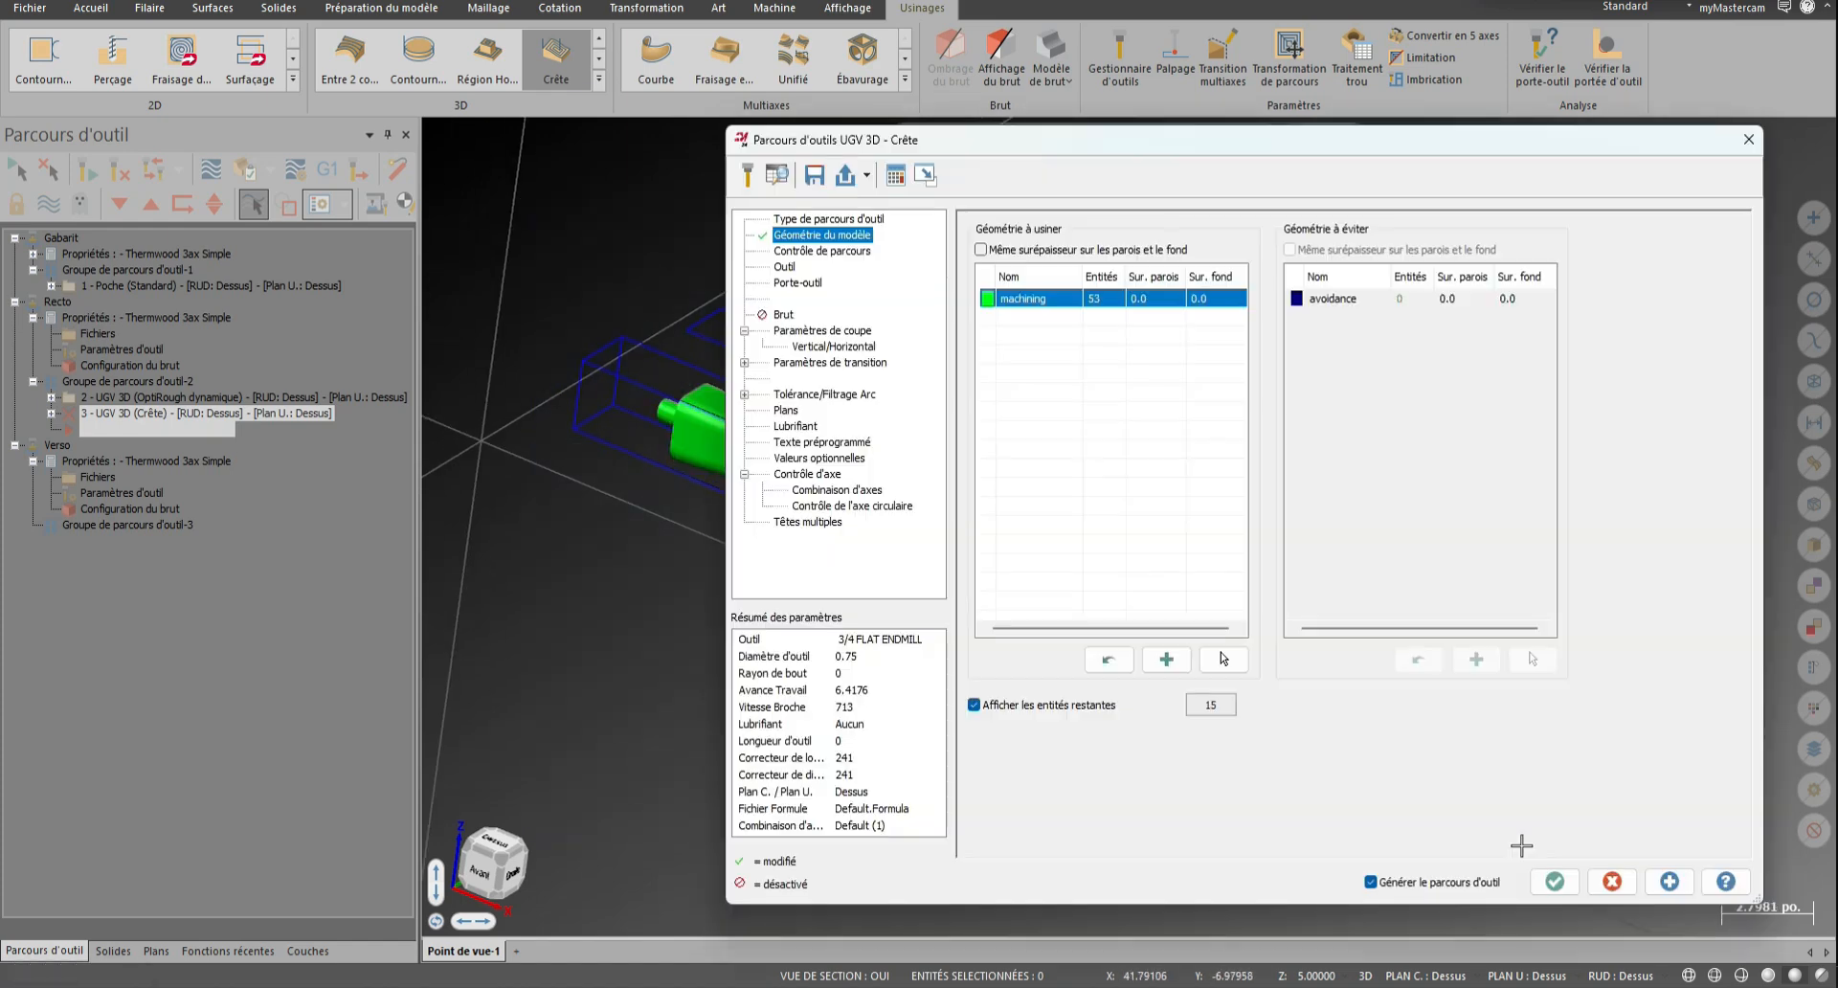
Select the flat profile contour alongside the leg as the boundary chain of the Crête toolpath
{"action": "left_click", "coordinate": [840, 250]}
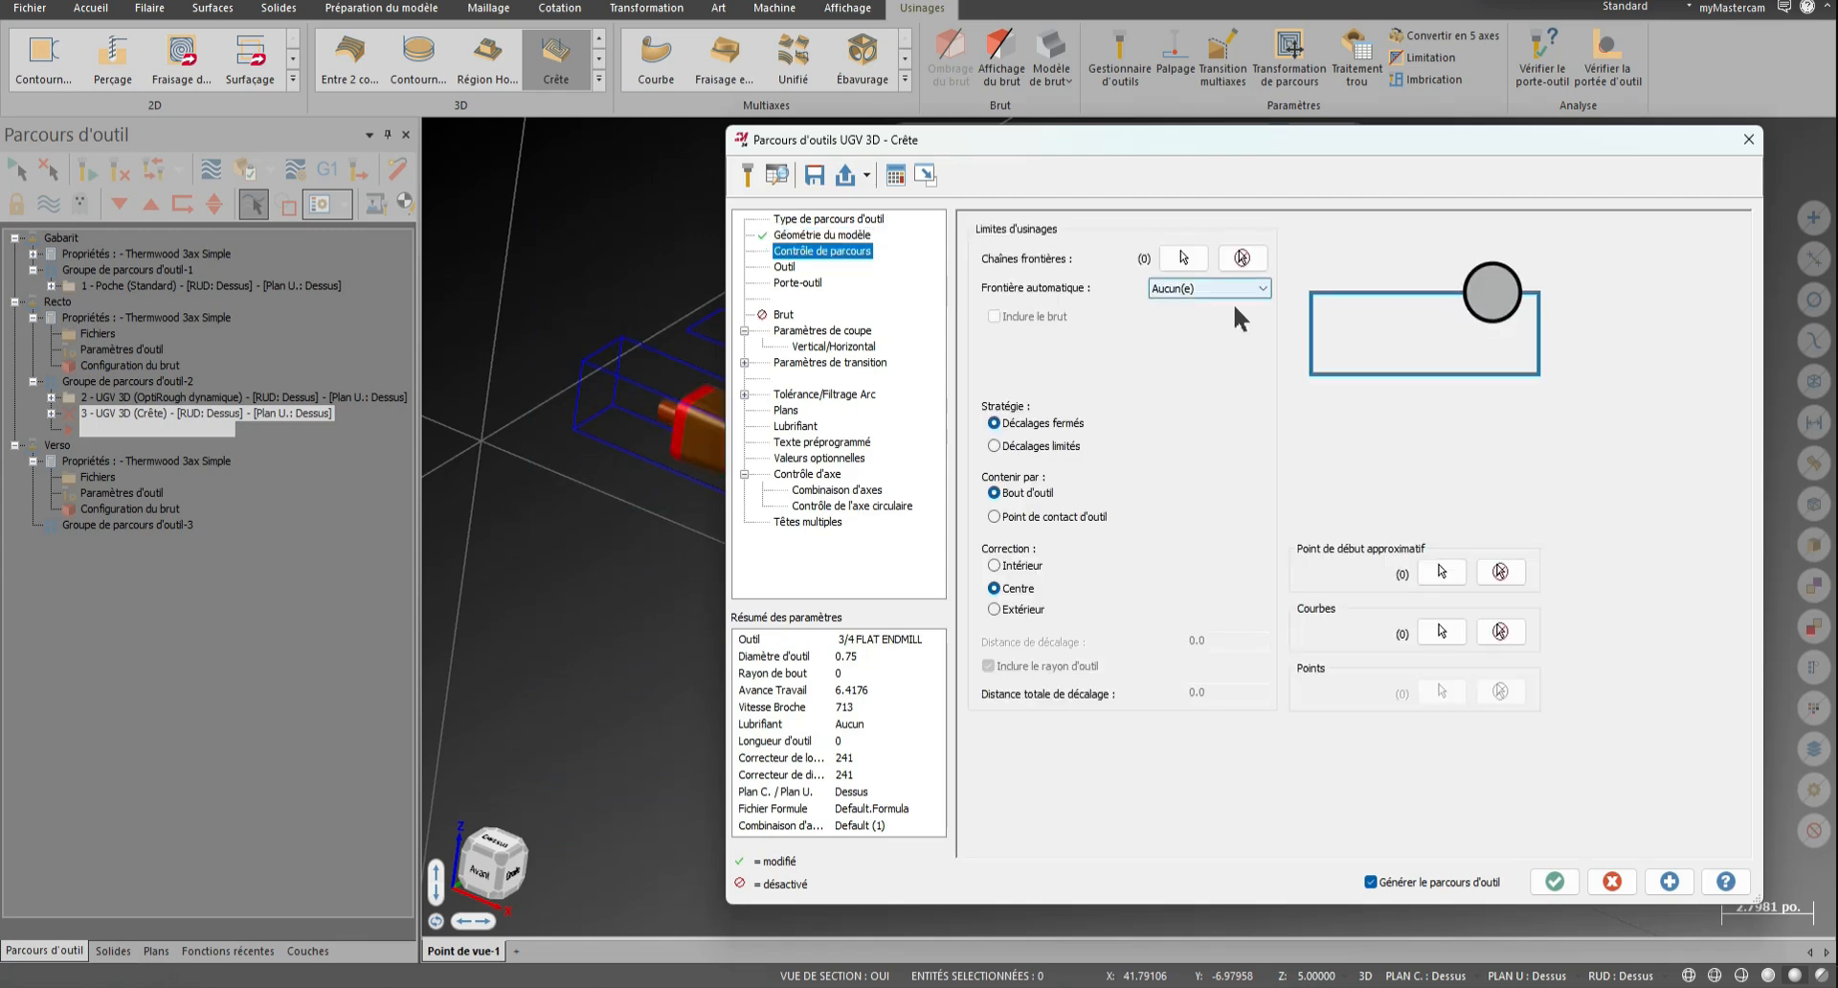
{"action": "left_click", "coordinate": [1184, 259]}
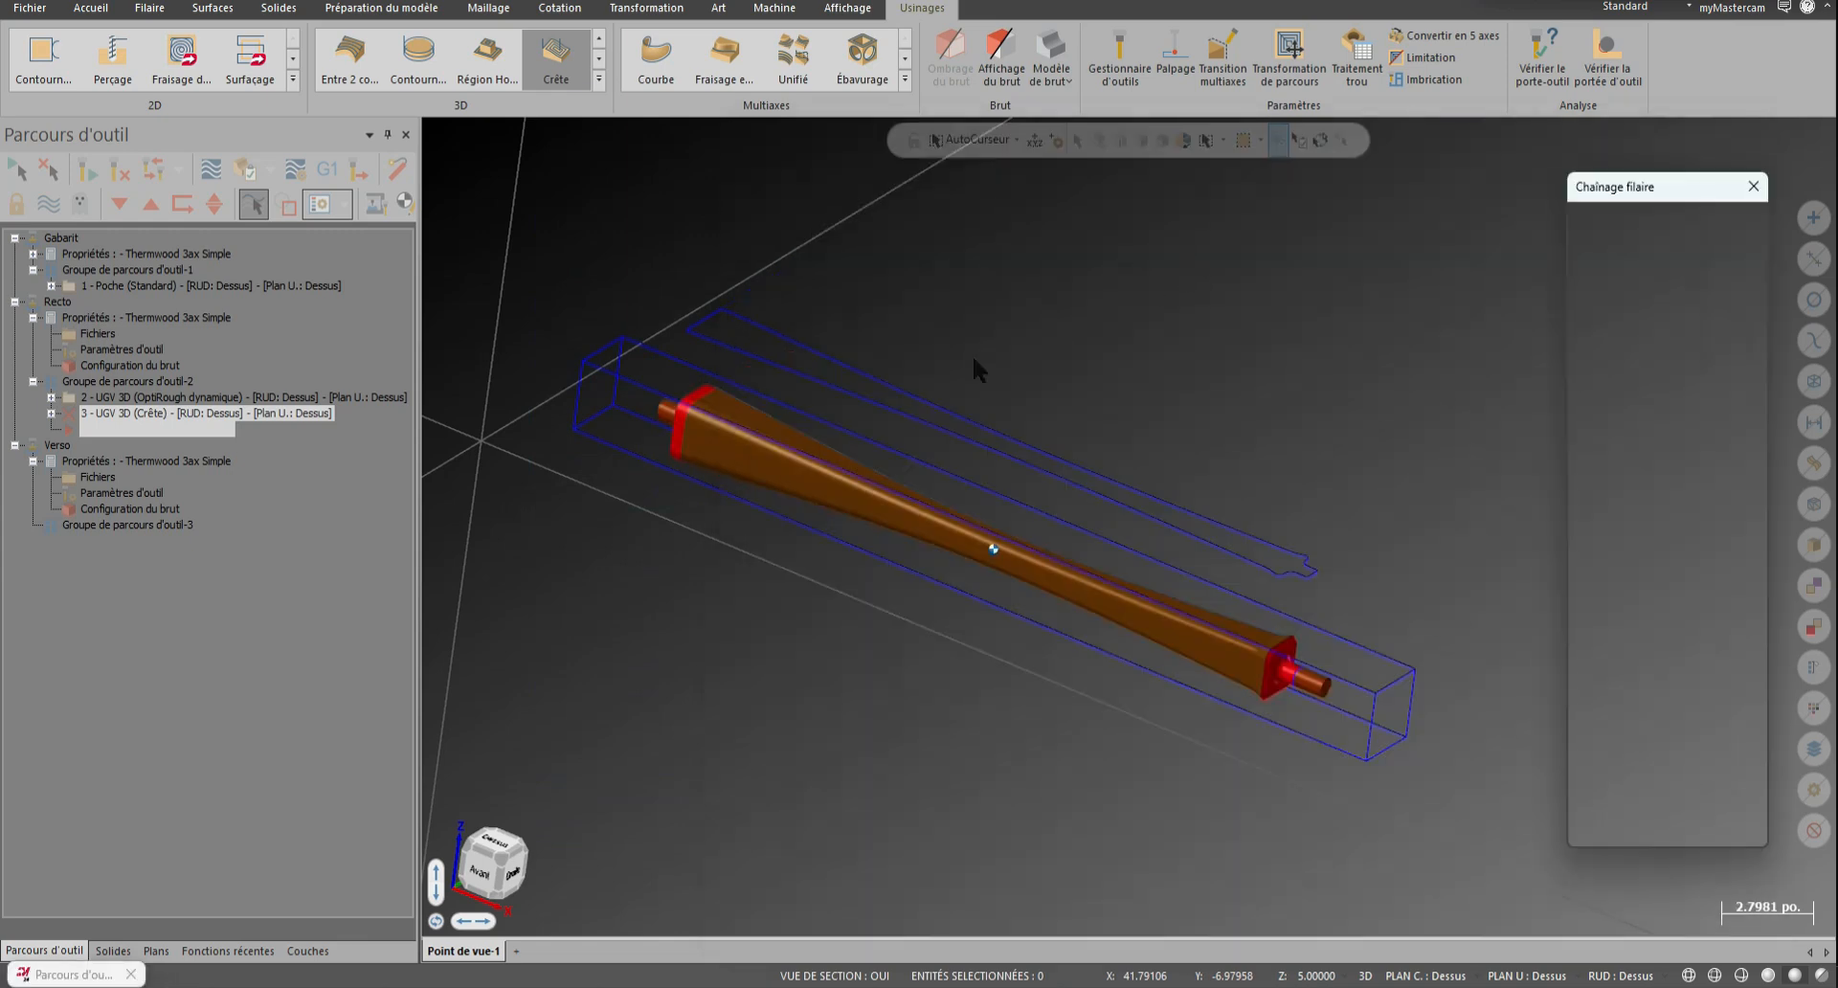
{"action": "left_click", "coordinate": [926, 408]}
{"action": "key", "text": "Return"}
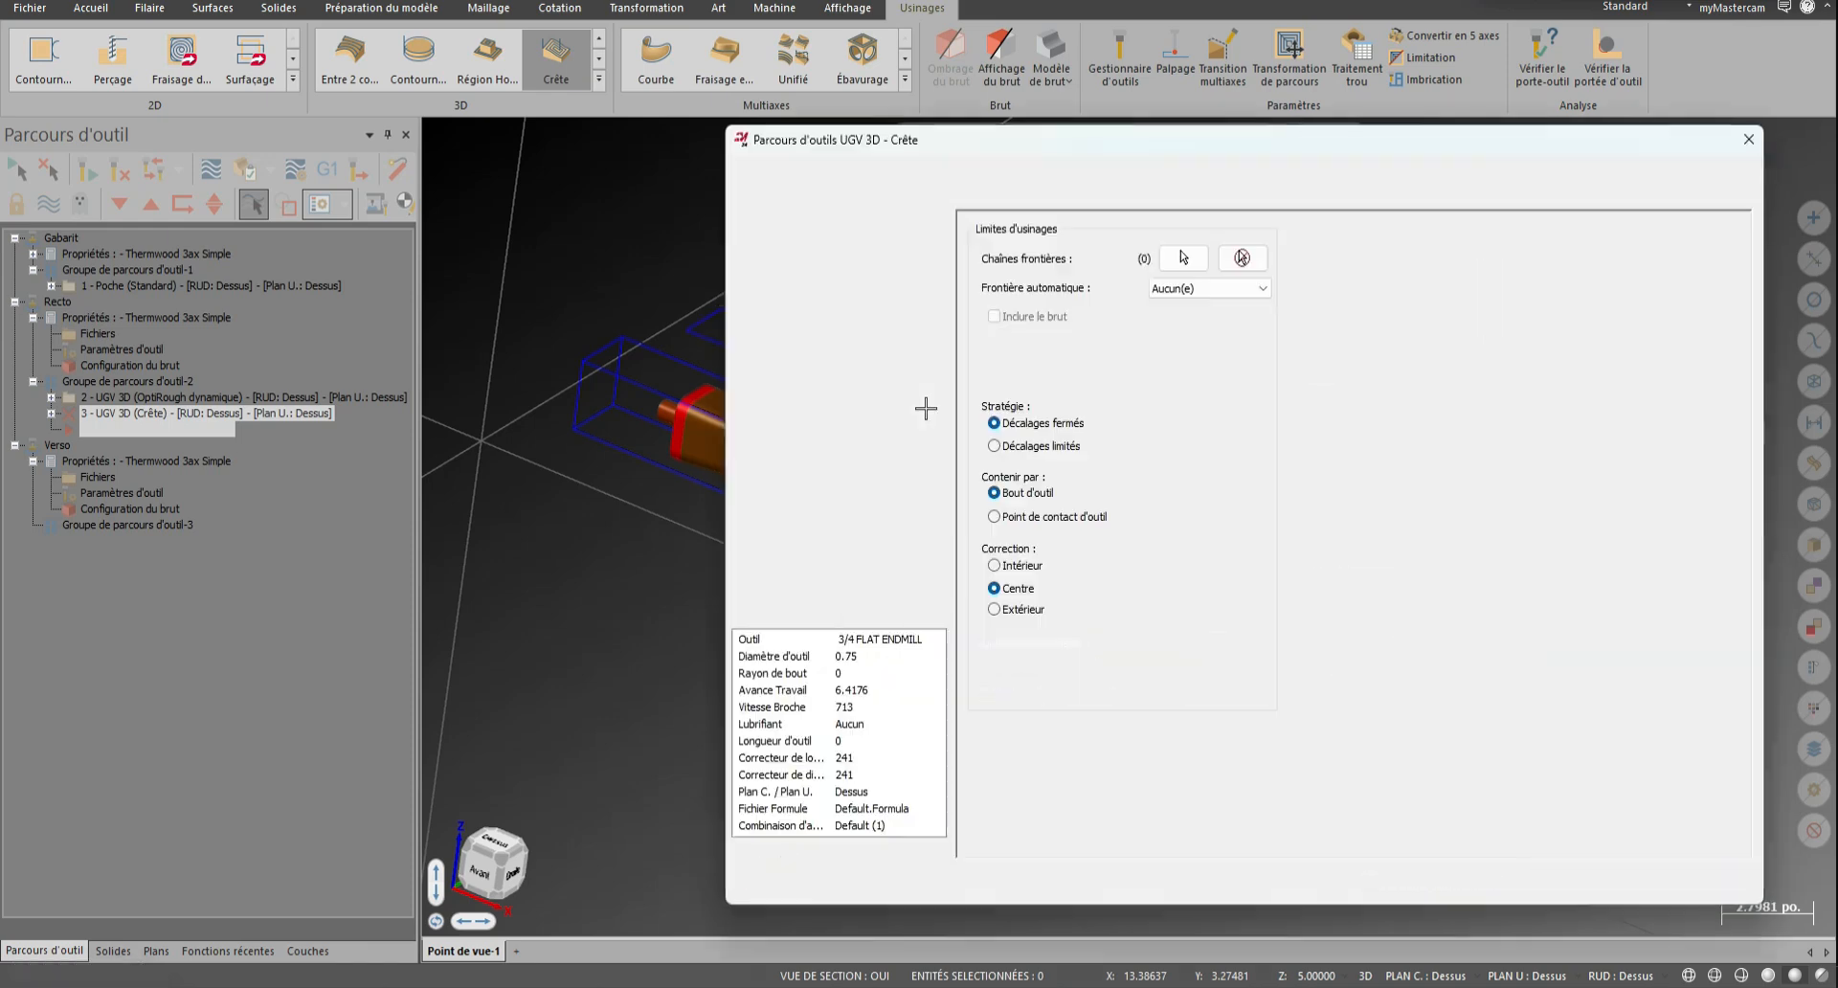
Contain the toolpath by tool contact point, with Extérieur correction, a 0.01 offset distance and the Décalages limités strategy
{"action": "left_click", "coordinate": [1054, 519]}
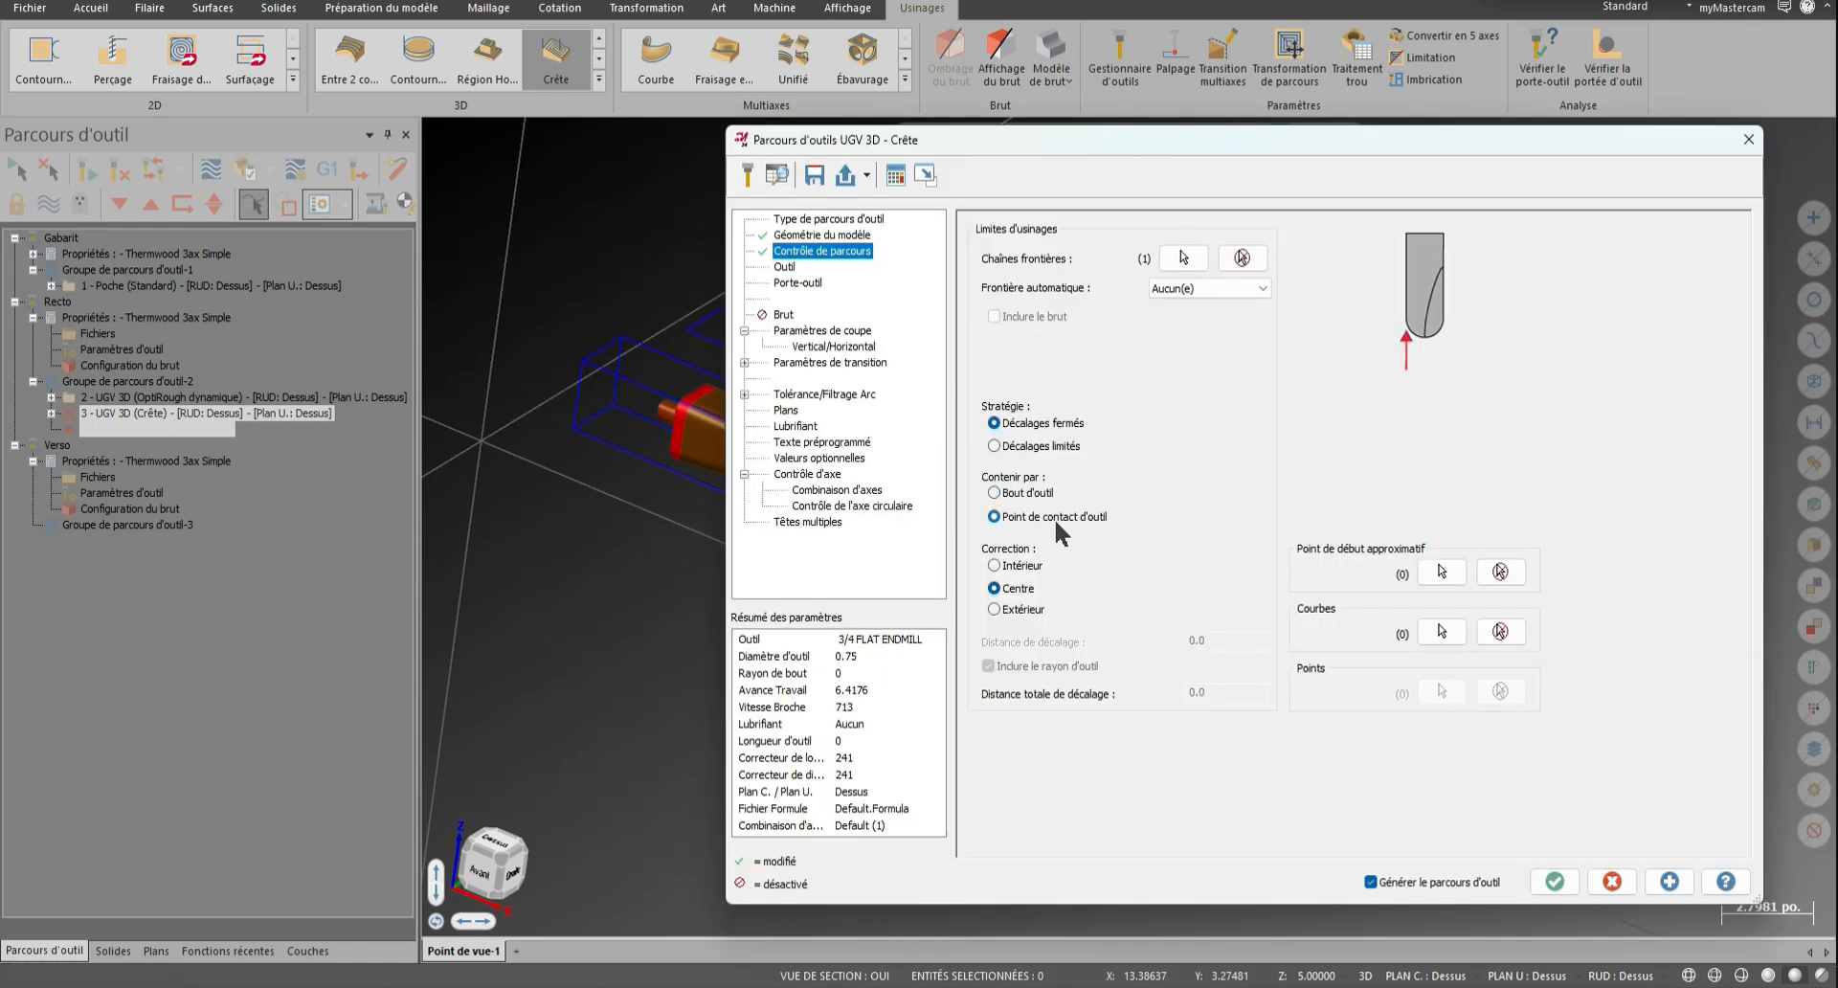
{"action": "left_click", "coordinate": [1039, 609]}
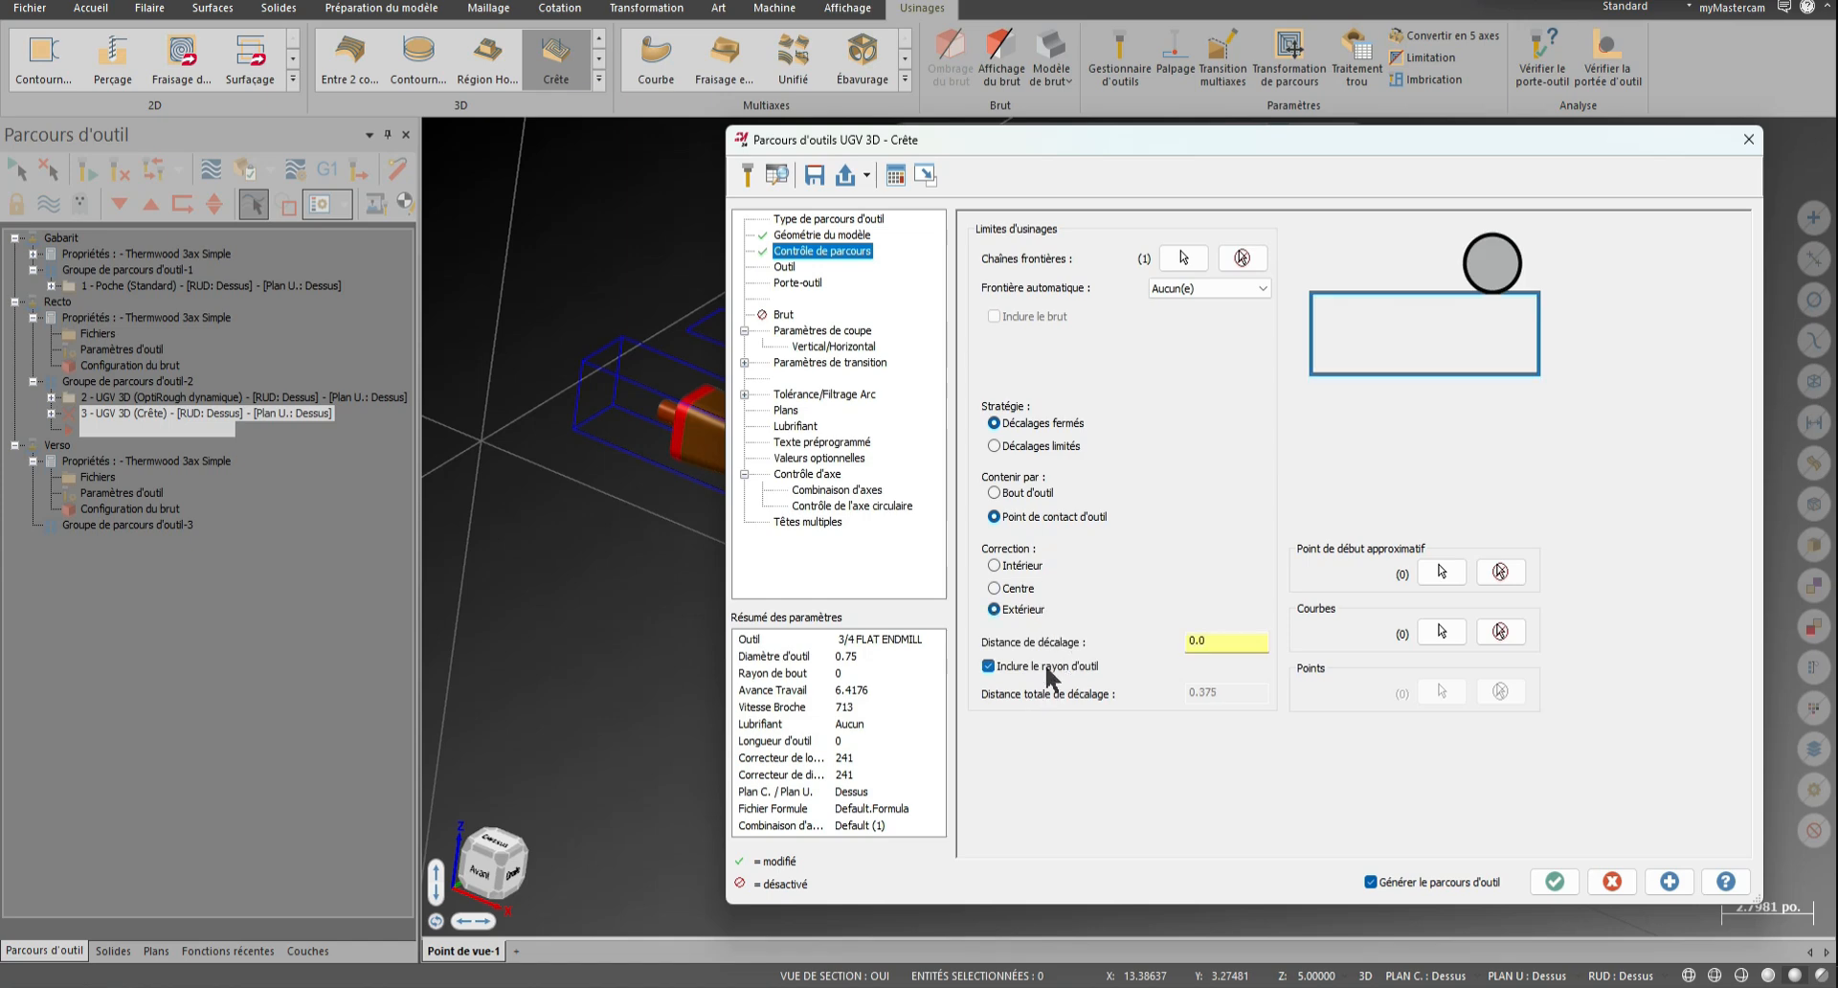
{"action": "left_click", "coordinate": [1229, 643]}
{"action": "type", "text": "1"}
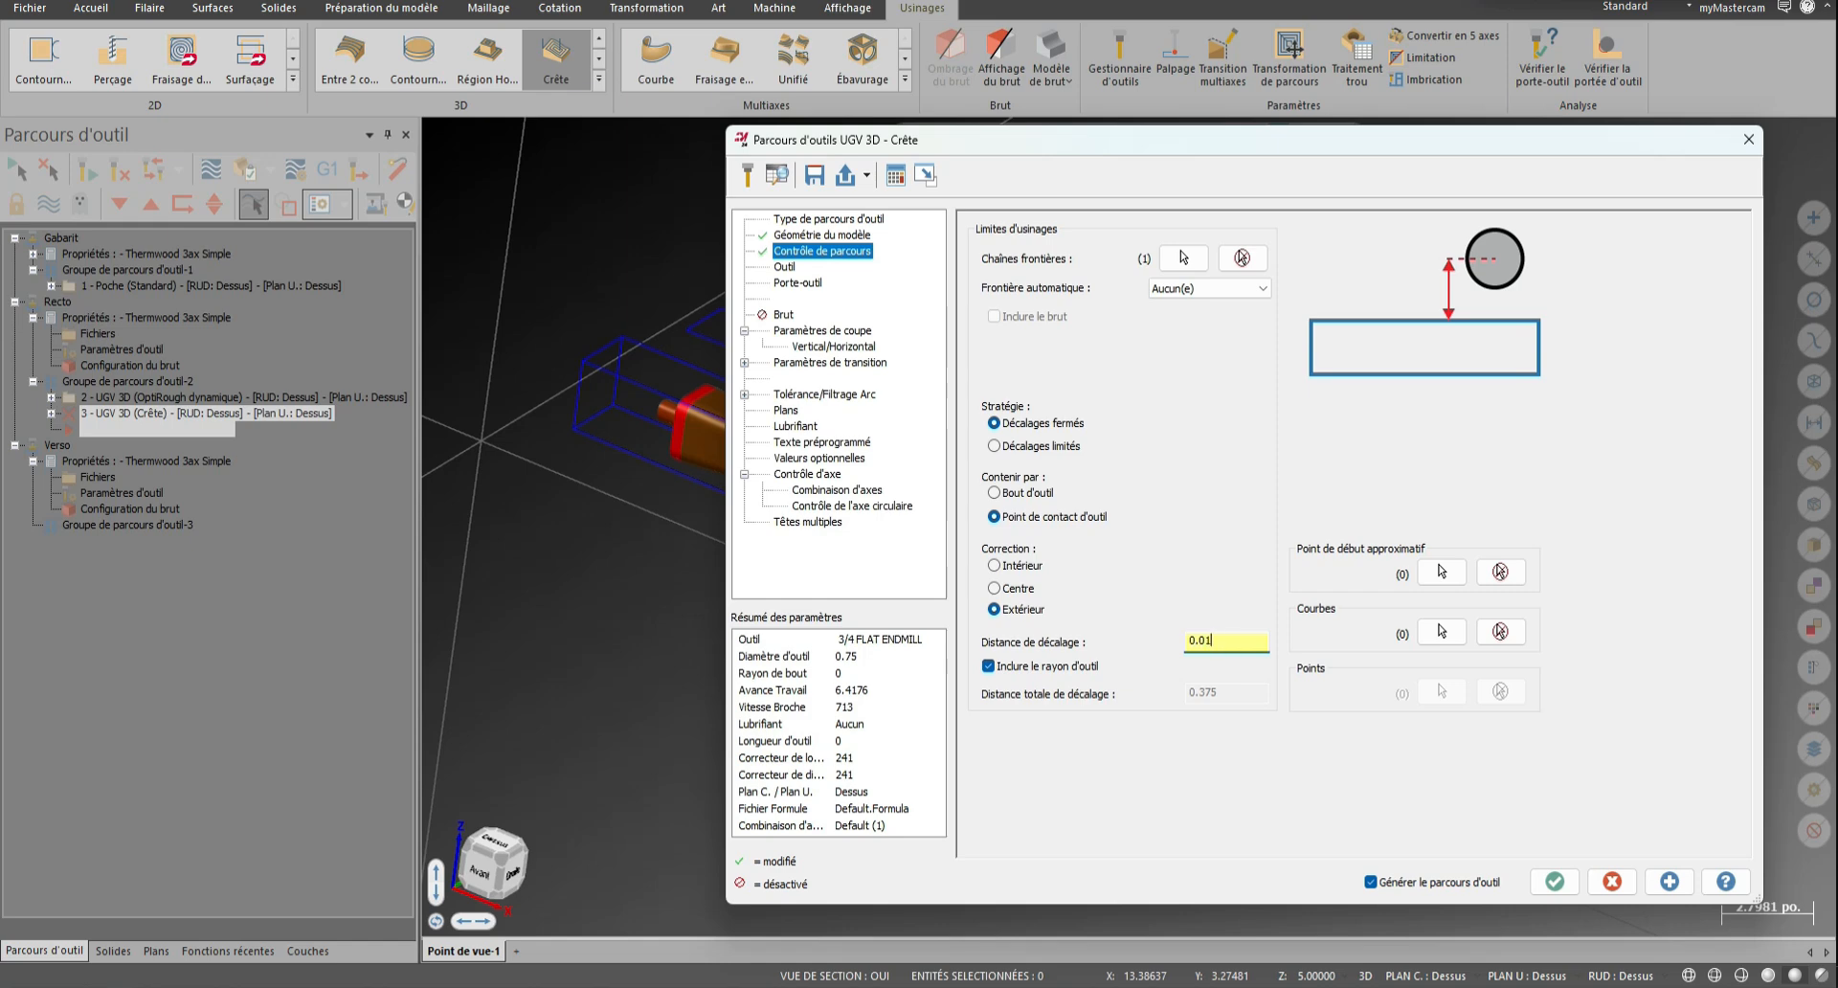
{"action": "key", "text": "Return"}
{"action": "left_click", "coordinate": [1058, 446]}
Assign ball end mill 35, SPHÉRIQUE LONG, from the ENMEM.TOOLS-22 tool library to the Crête toolpath
{"action": "left_click", "coordinate": [787, 267]}
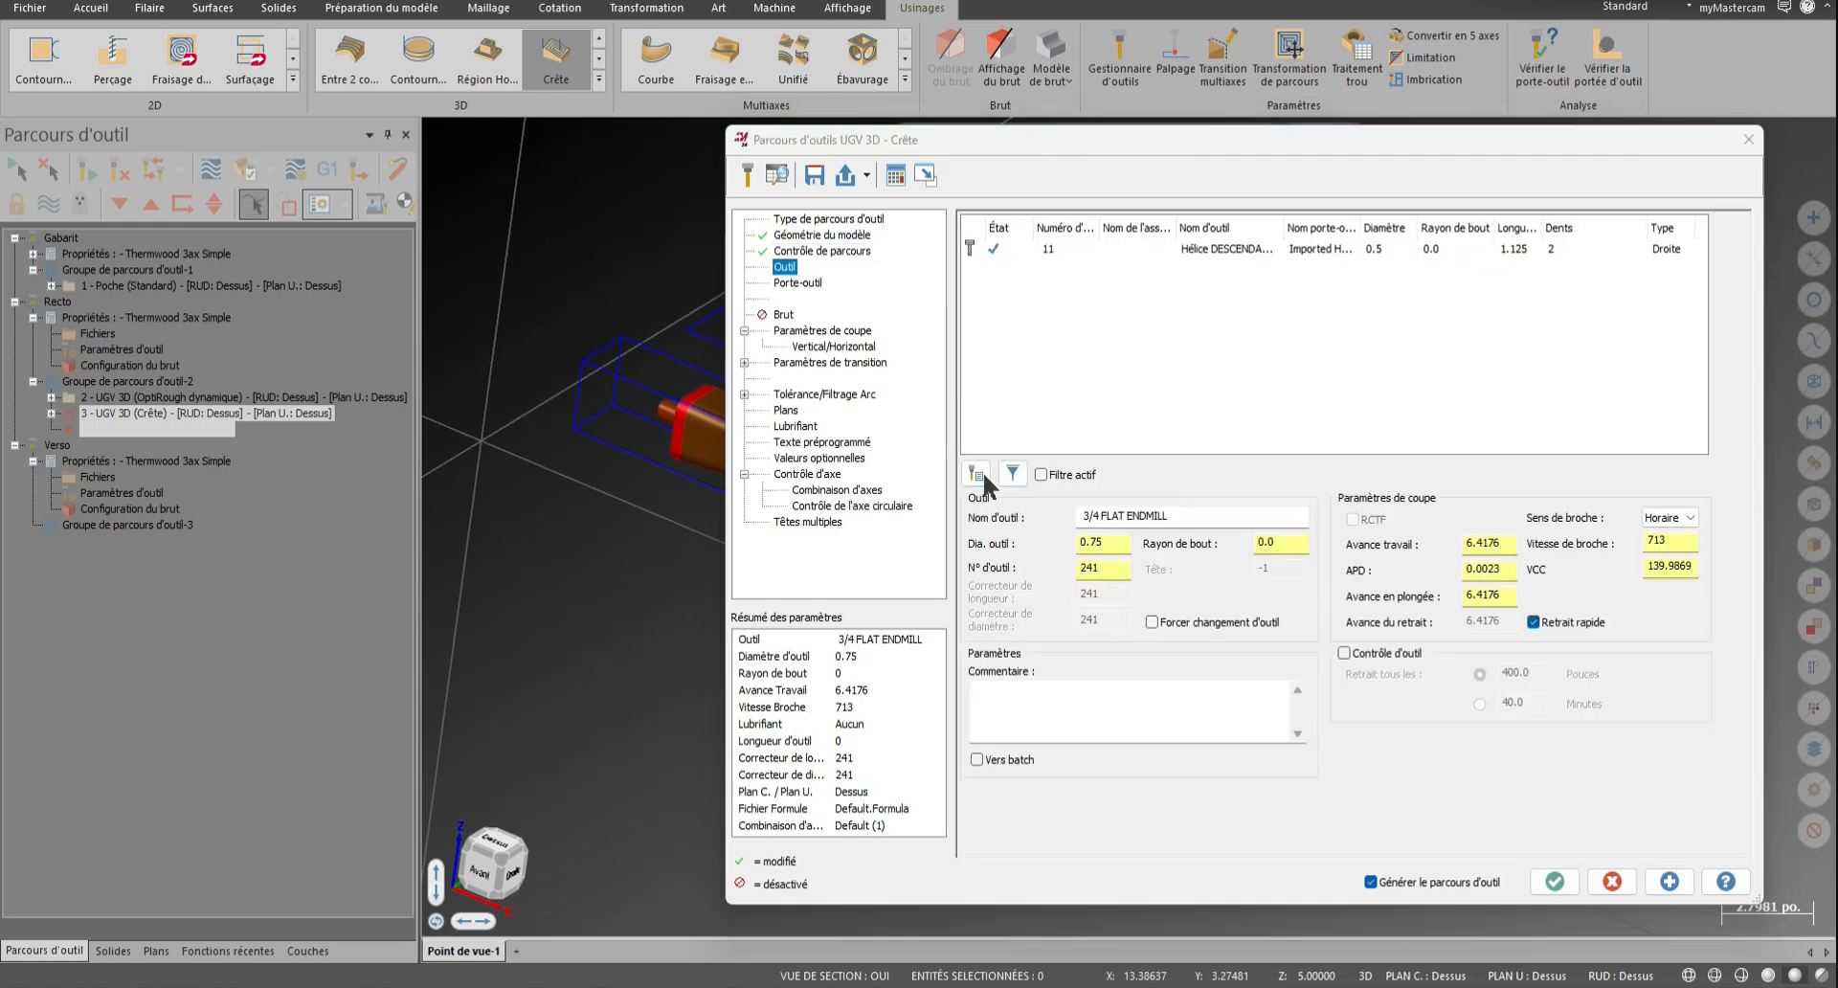
{"action": "left_click", "coordinate": [980, 473]}
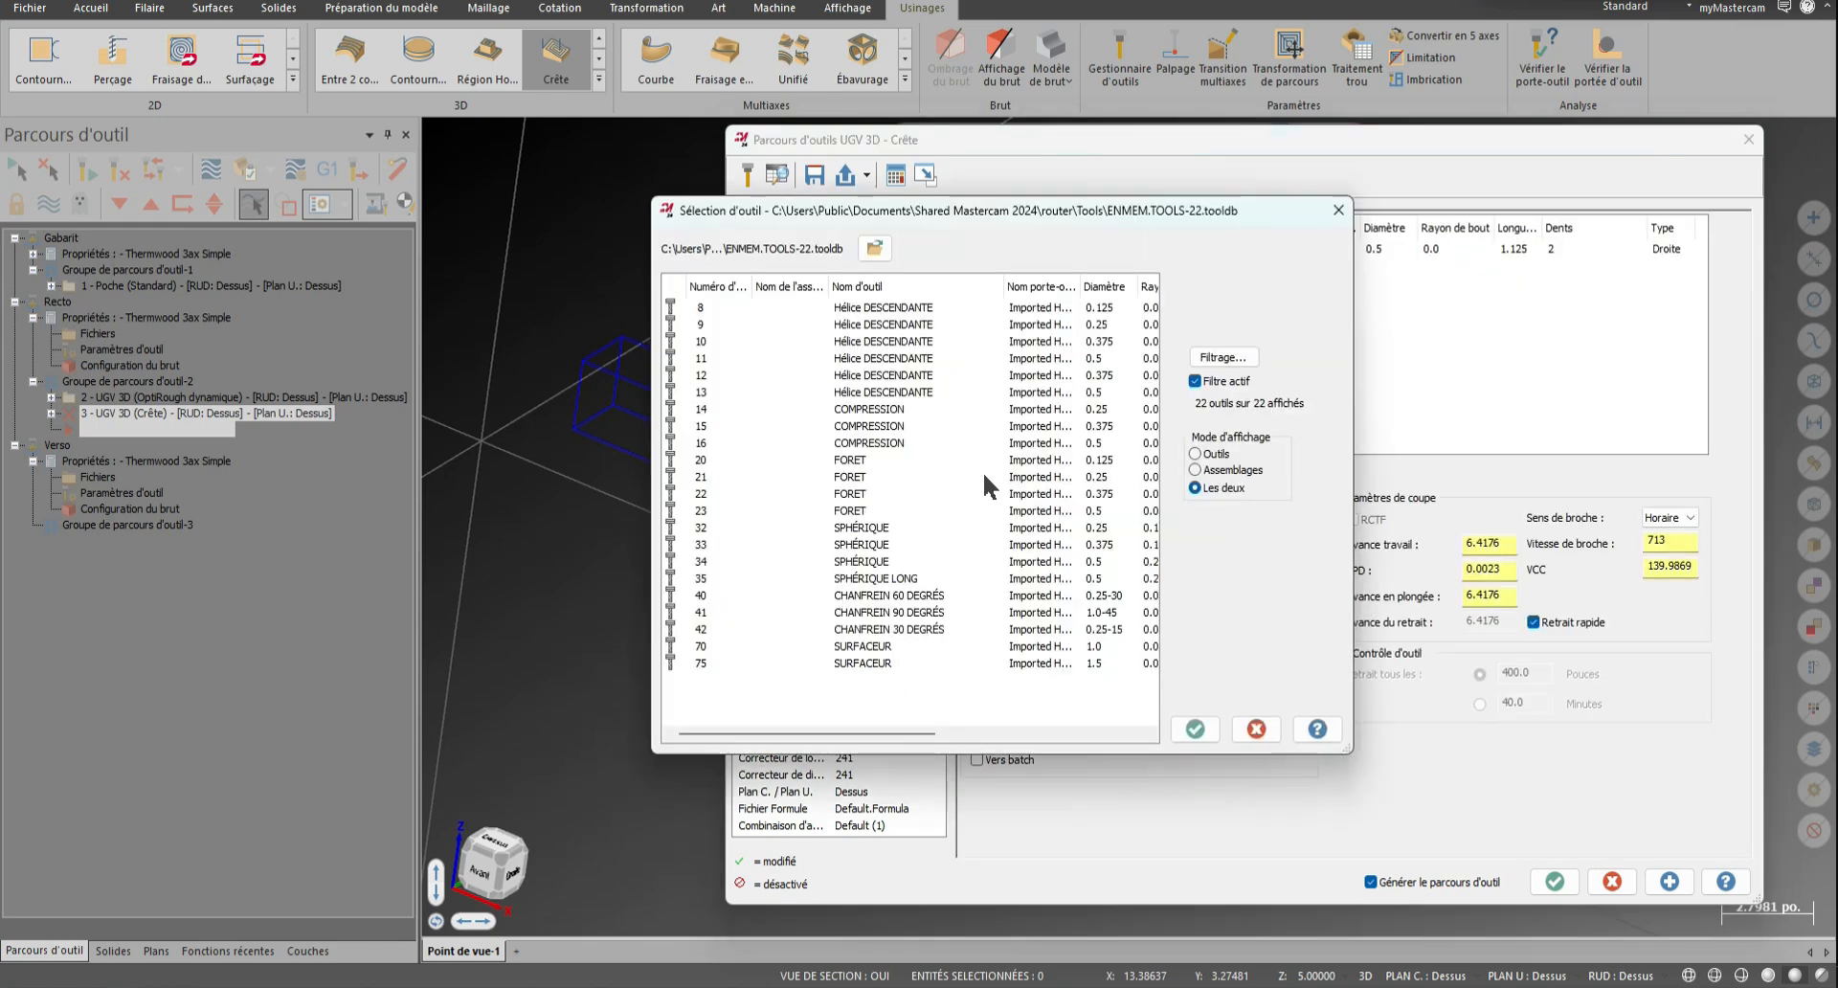
{"action": "left_click", "coordinate": [880, 580]}
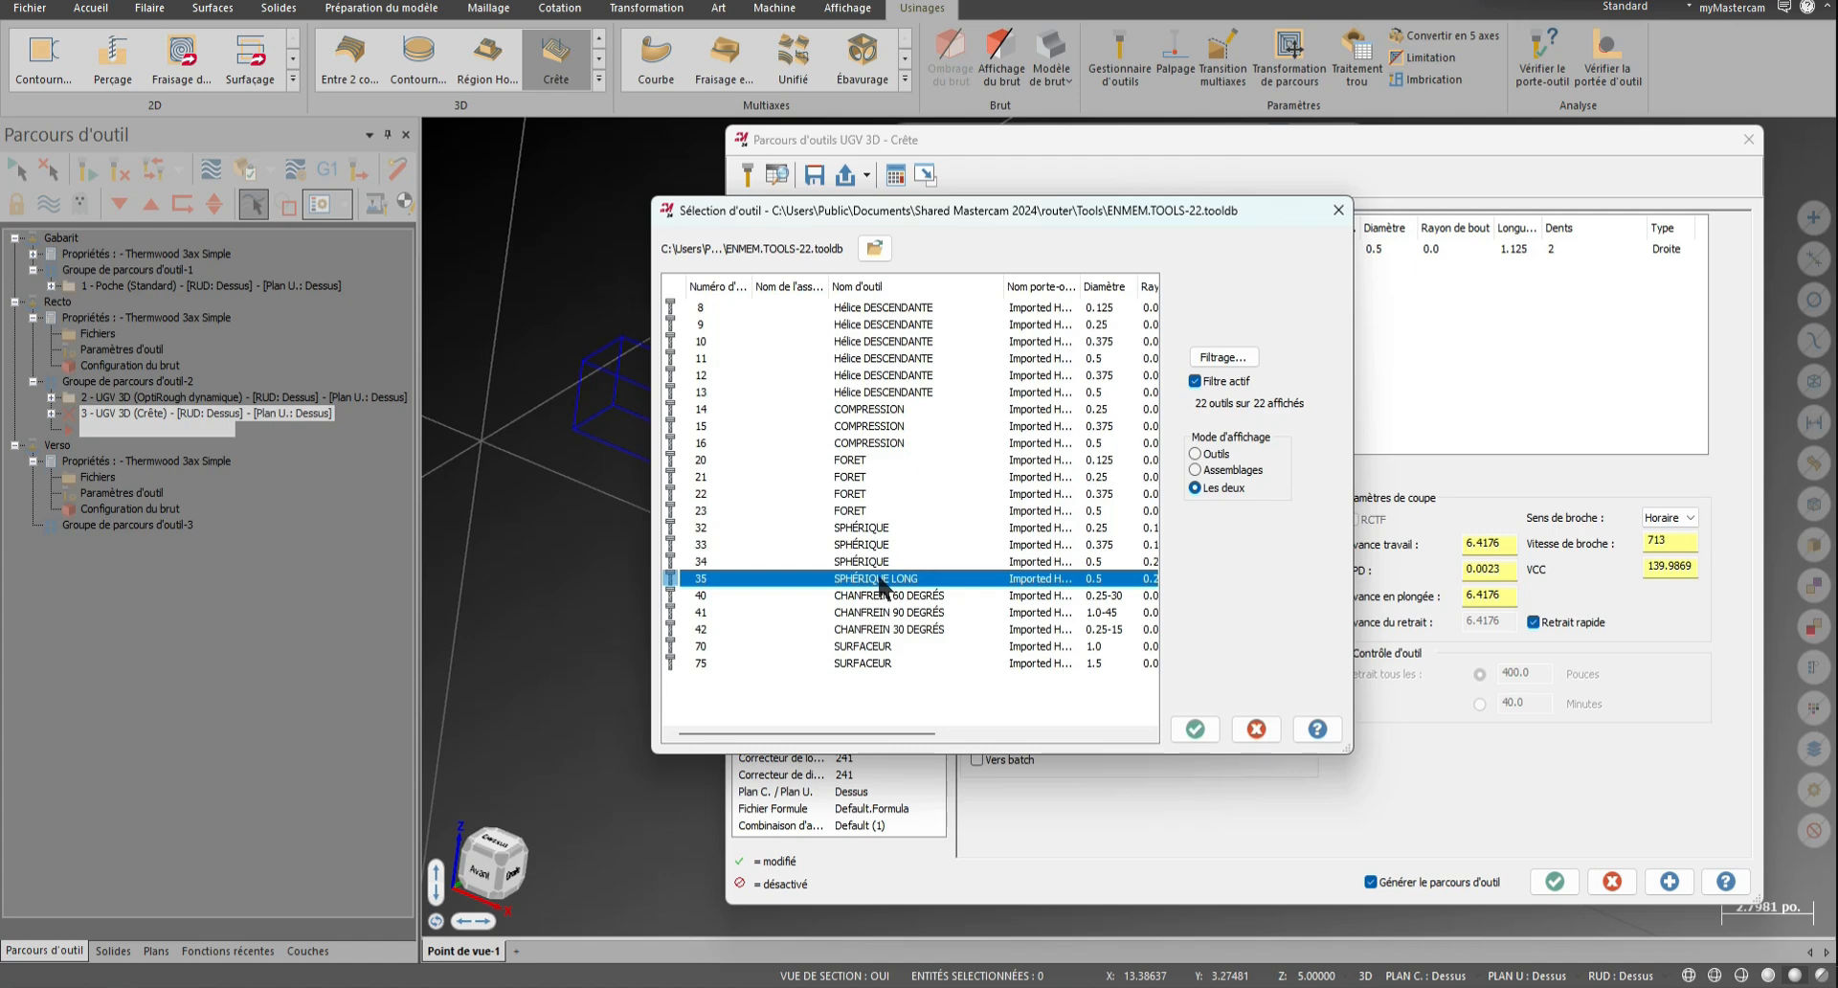
{"action": "mouse_move", "coordinate": [918, 734]}
{"action": "left_mouse_down"}
{"action": "mouse_move", "coordinate": [952, 742]}
{"action": "mouse_move", "coordinate": [900, 742]}
{"action": "left_mouse_up"}
{"action": "left_click", "coordinate": [1194, 729]}
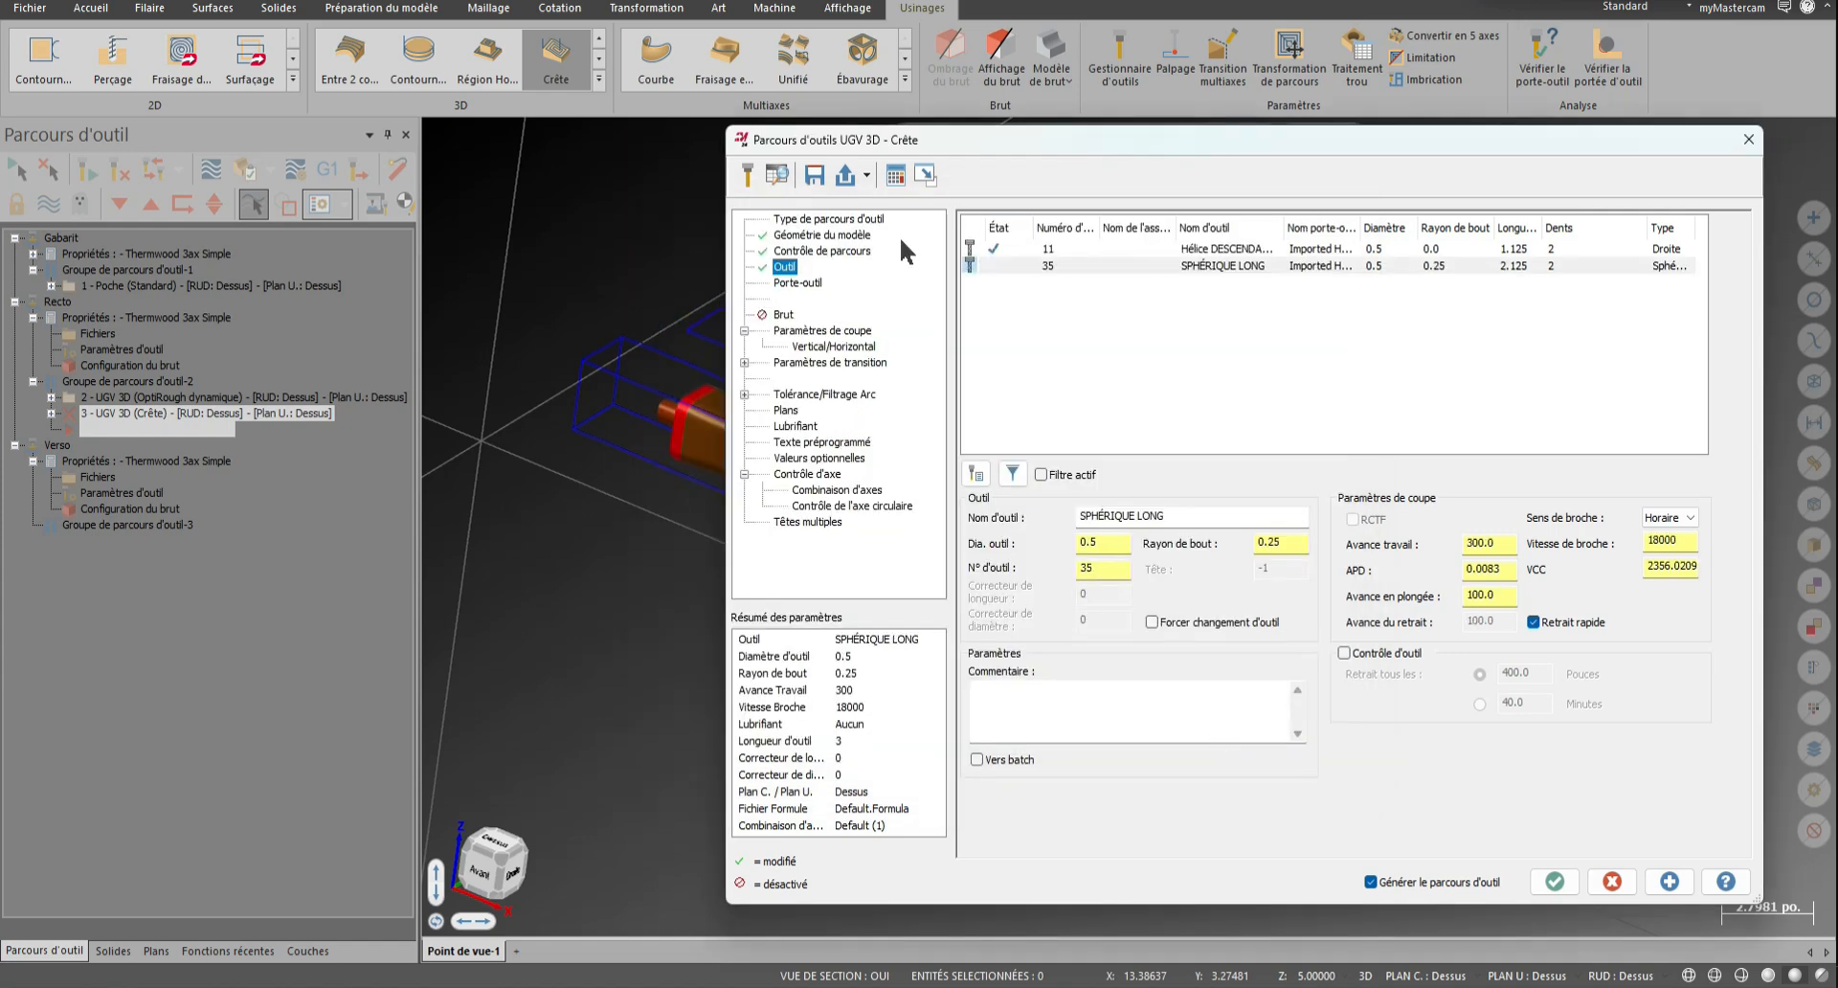
Enable the maximum Z depth at the midpoint of the stock box's vertical edge, lowered by 0.25 and another 0.01
{"action": "left_click", "coordinate": [825, 331]}
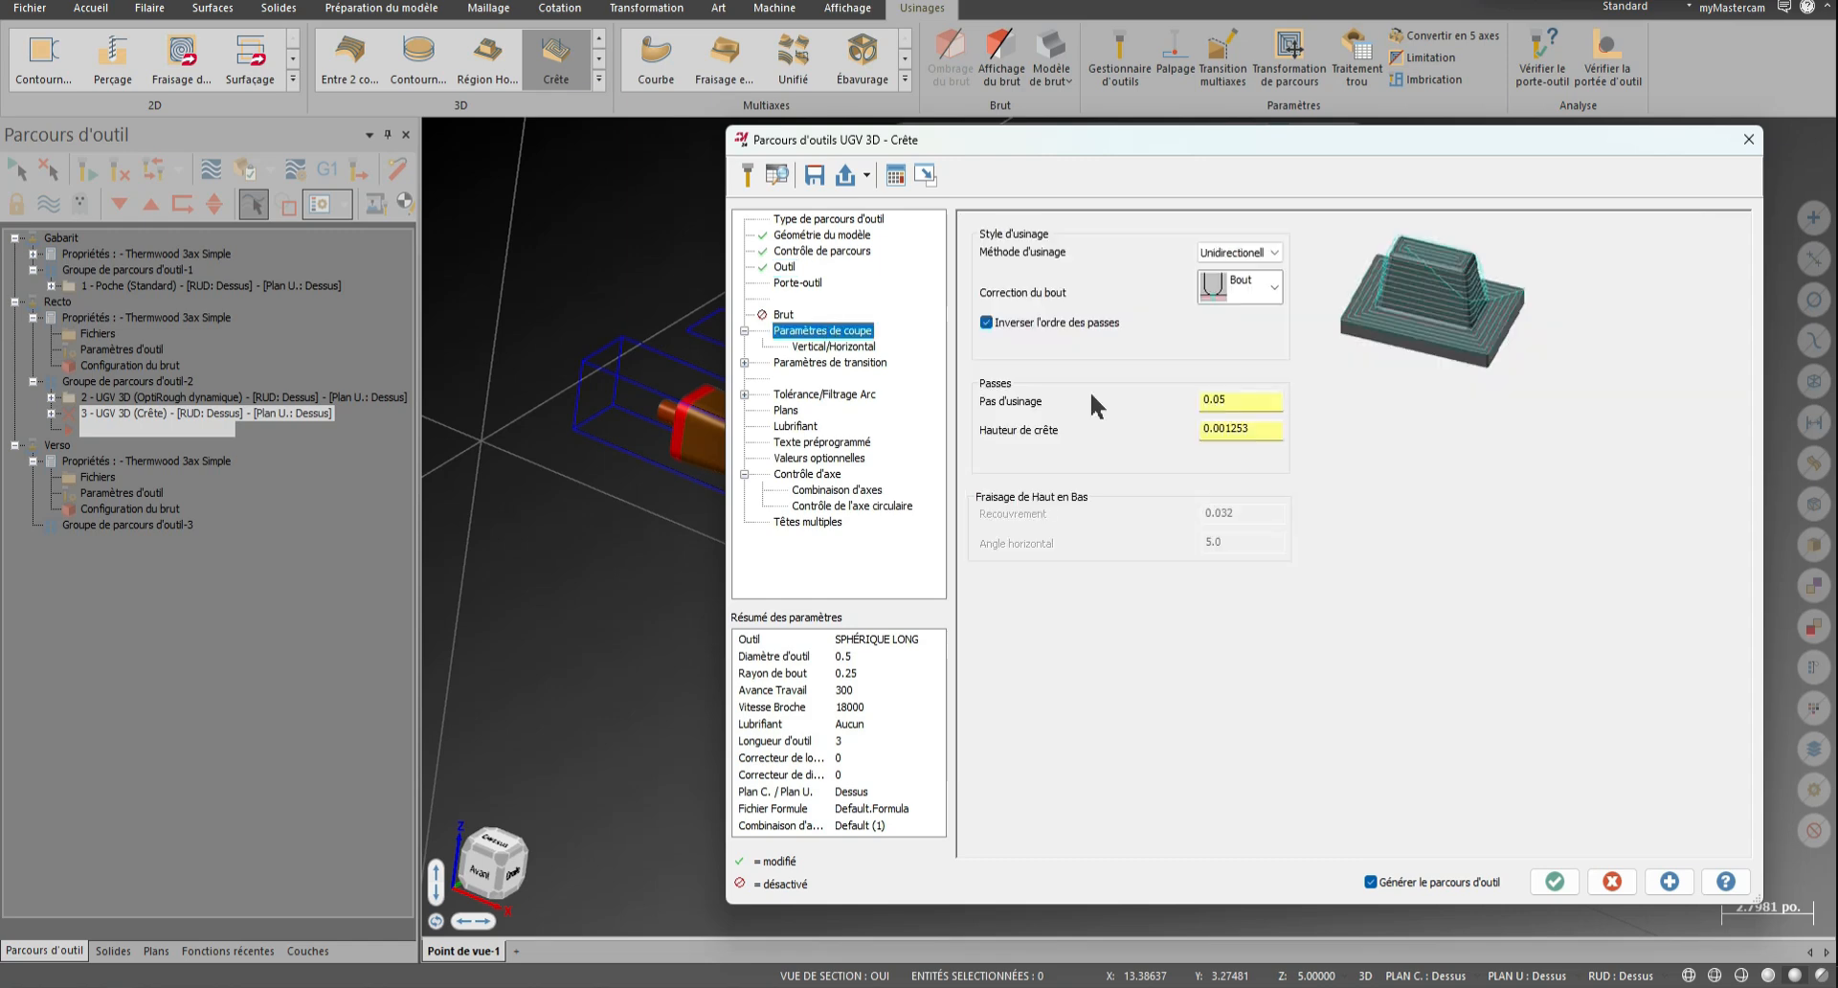
{"action": "left_click", "coordinate": [1249, 403]}
{"action": "left_click", "coordinate": [850, 348]}
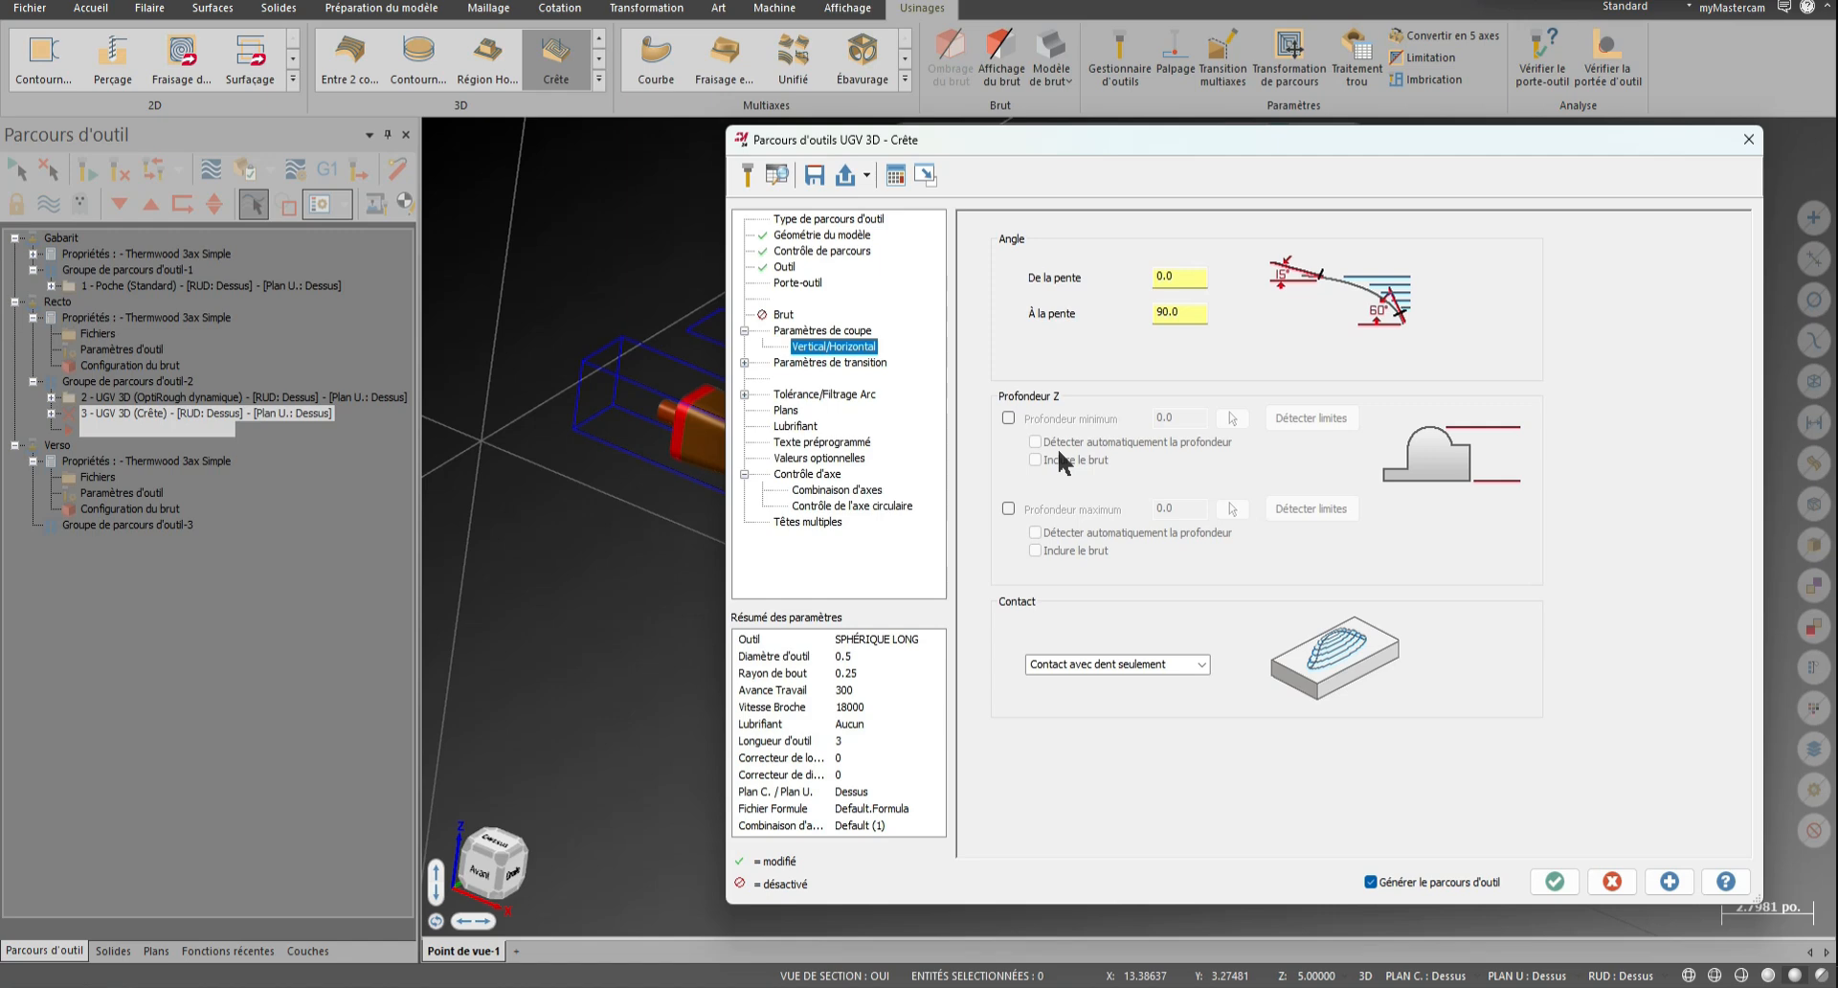
{"action": "left_click", "coordinate": [1008, 509]}
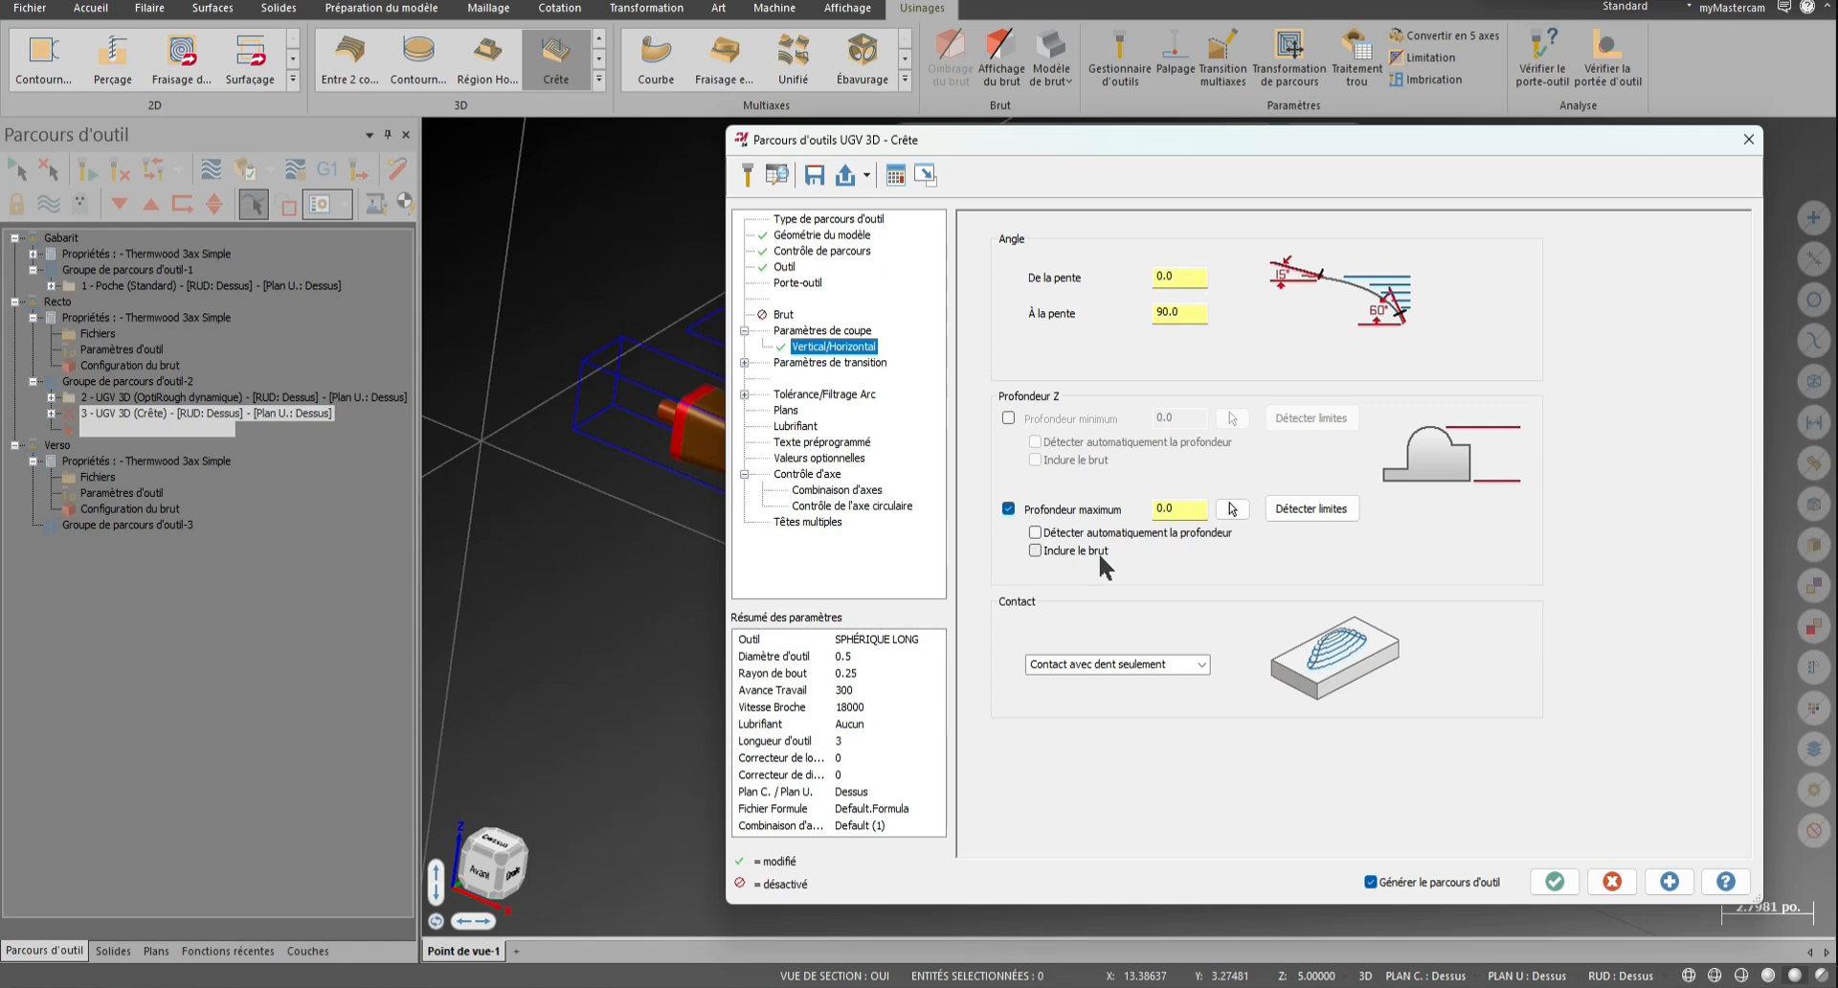
{"action": "left_click", "coordinate": [1232, 509]}
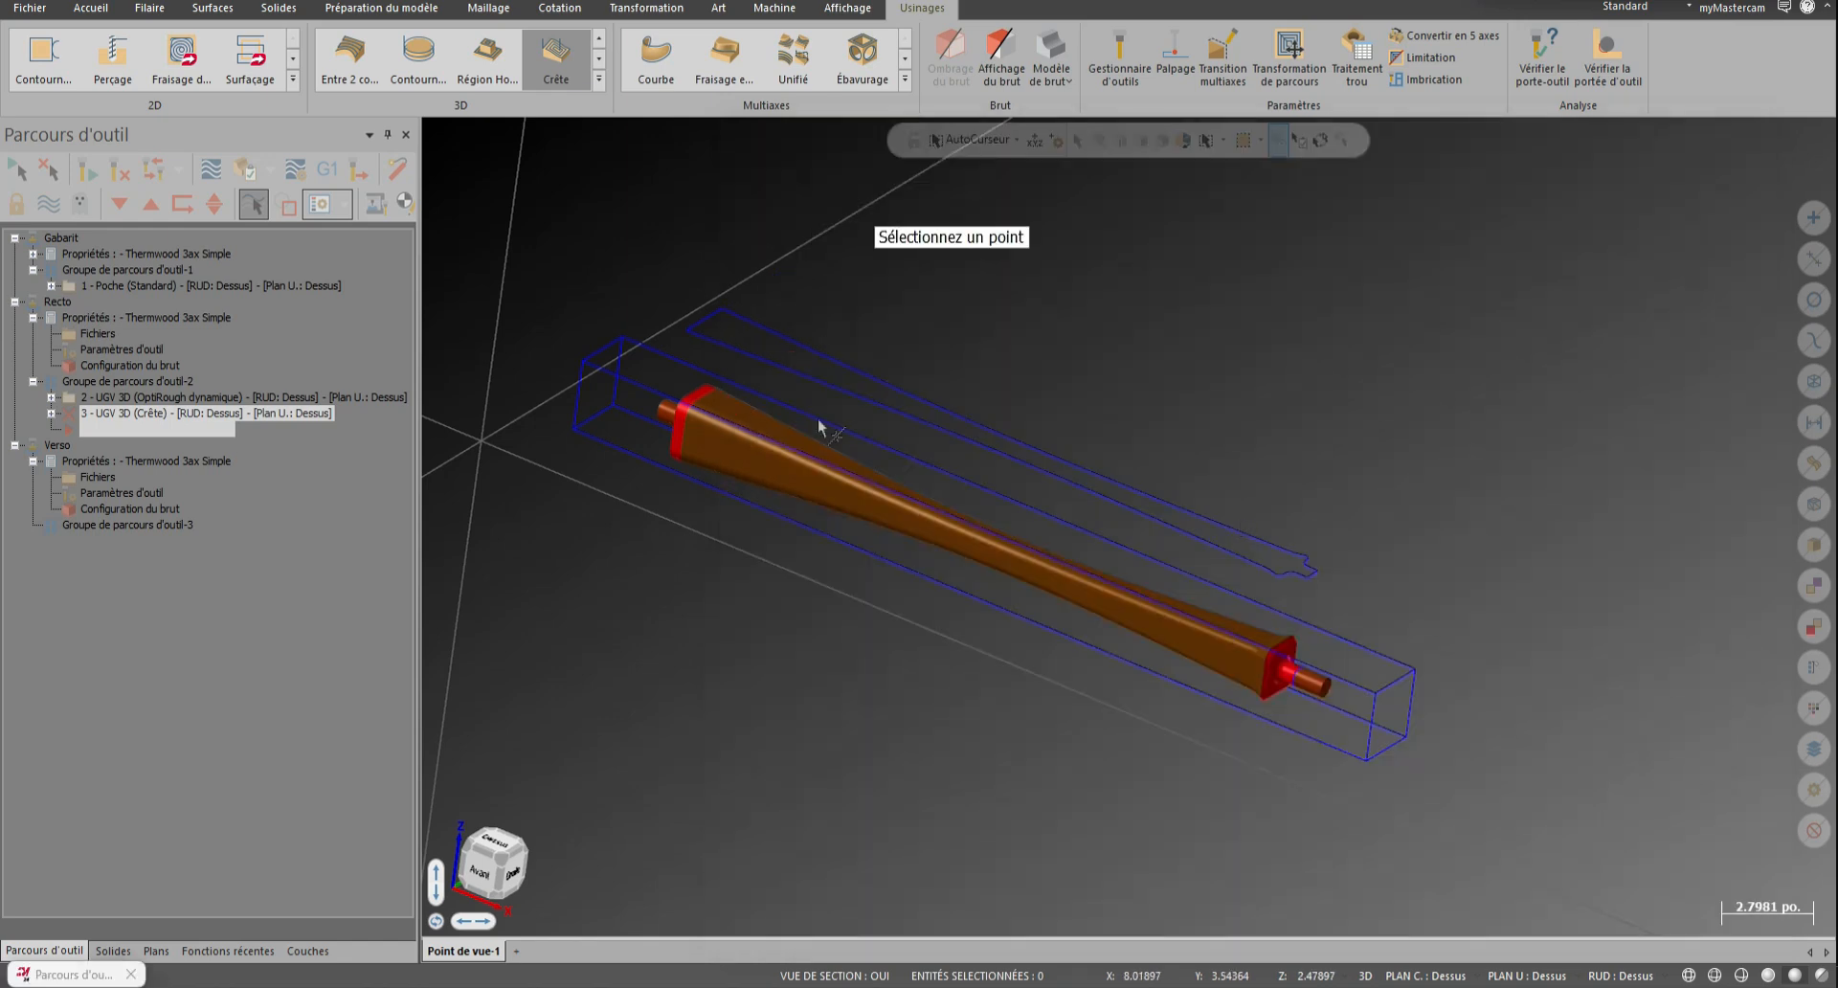
{"action": "left_click", "coordinate": [578, 395]}
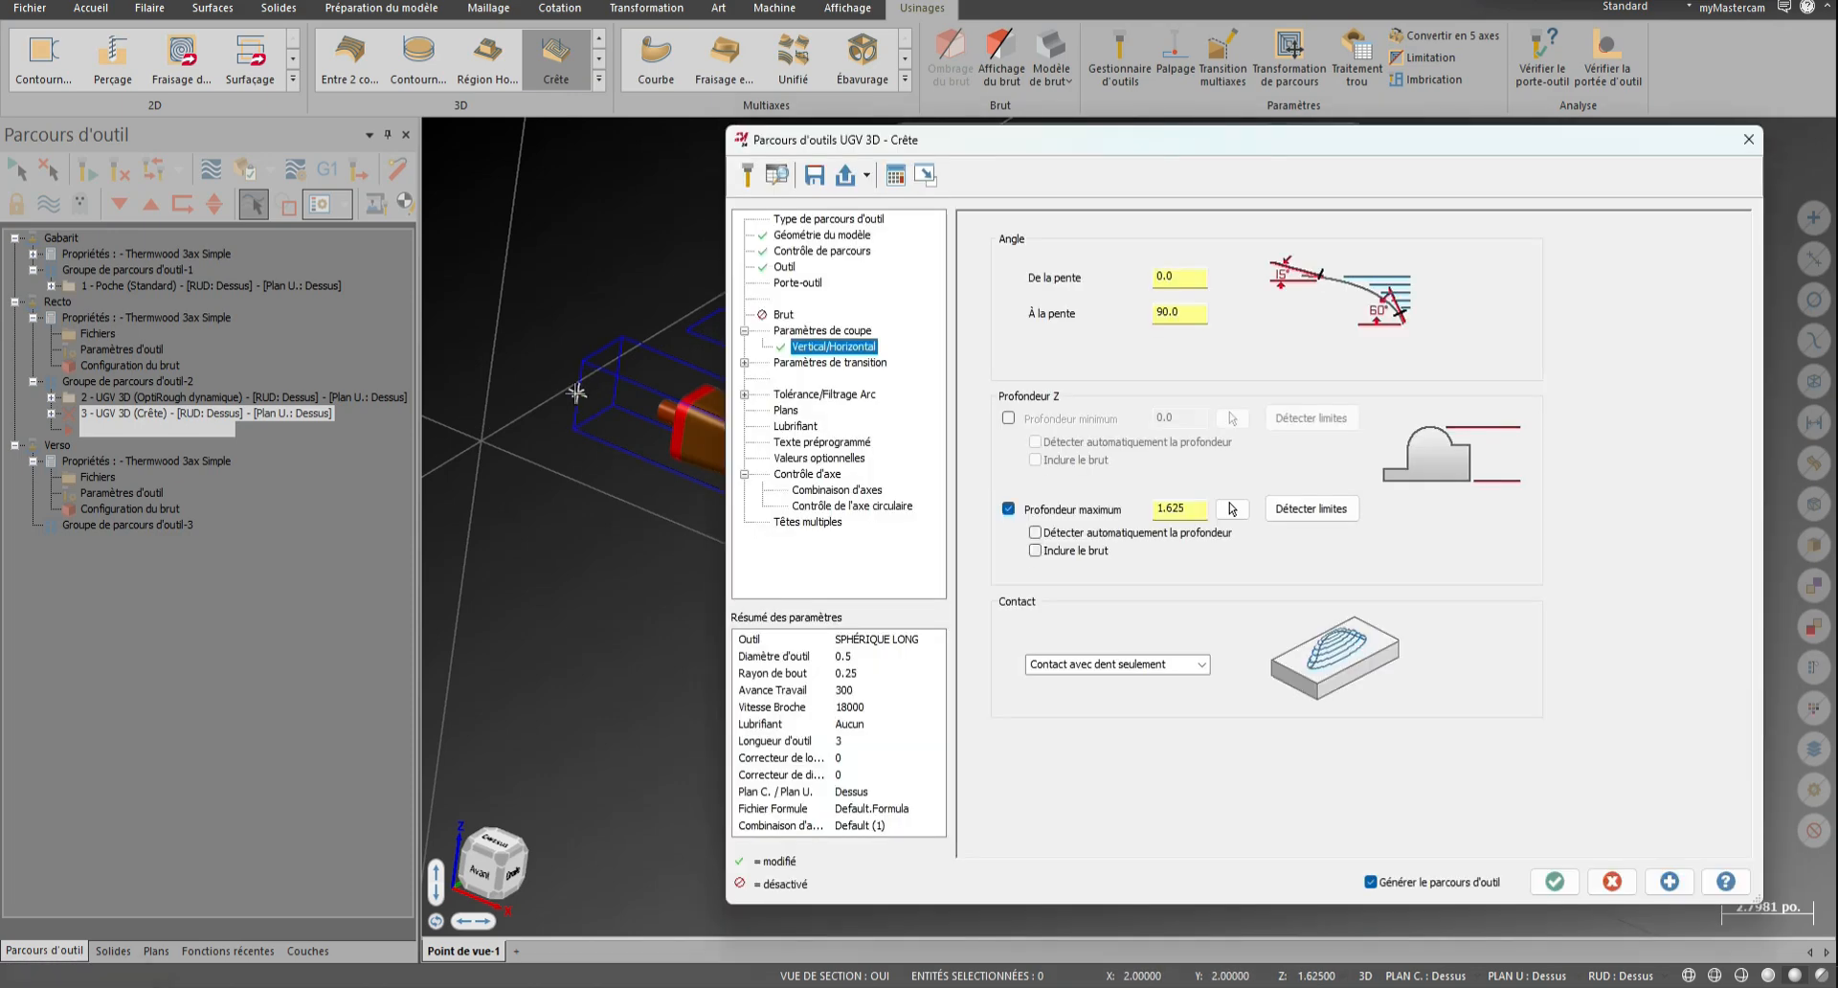
{"action": "type", "text": "-0.25-0.01"}
{"action": "key", "text": "Return"}
Set both the entry and exit types to Aucun and disable secondary entries in the transition parameters
{"action": "left_click", "coordinate": [744, 361]}
{"action": "left_click", "coordinate": [777, 363]}
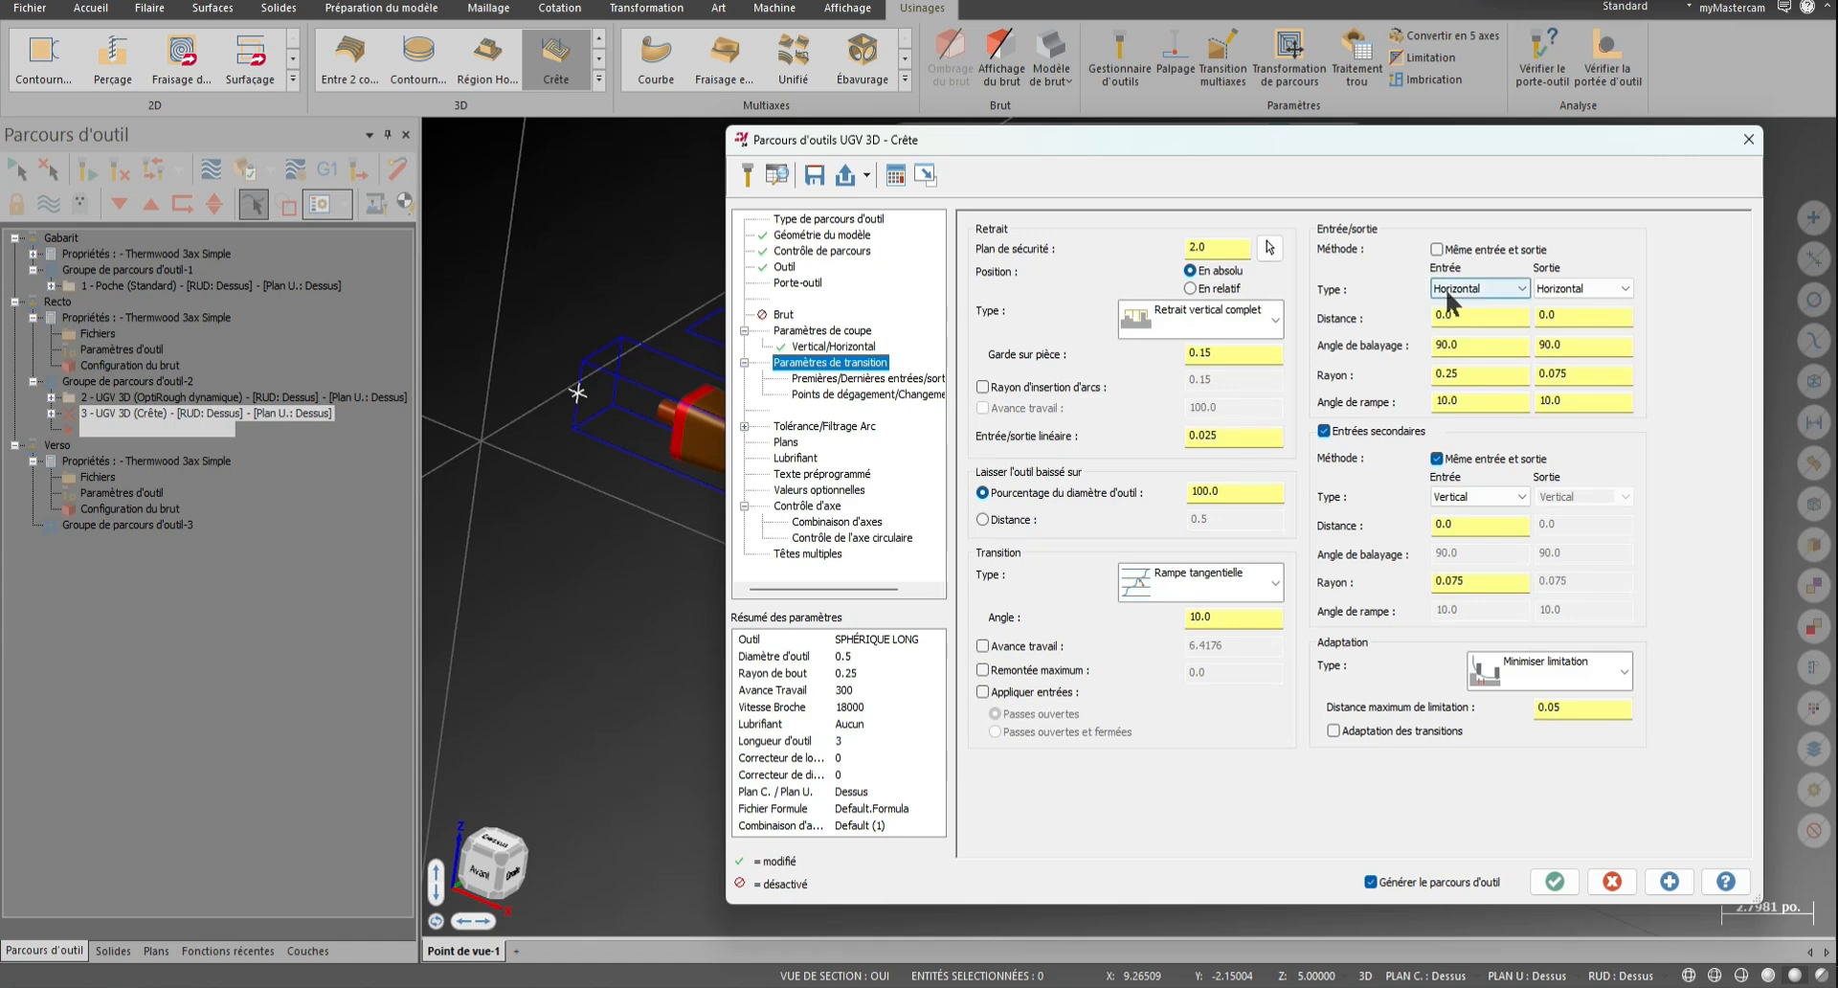
{"action": "left_click", "coordinate": [1476, 289]}
{"action": "left_click", "coordinate": [1481, 319]}
{"action": "left_click", "coordinate": [1479, 288]}
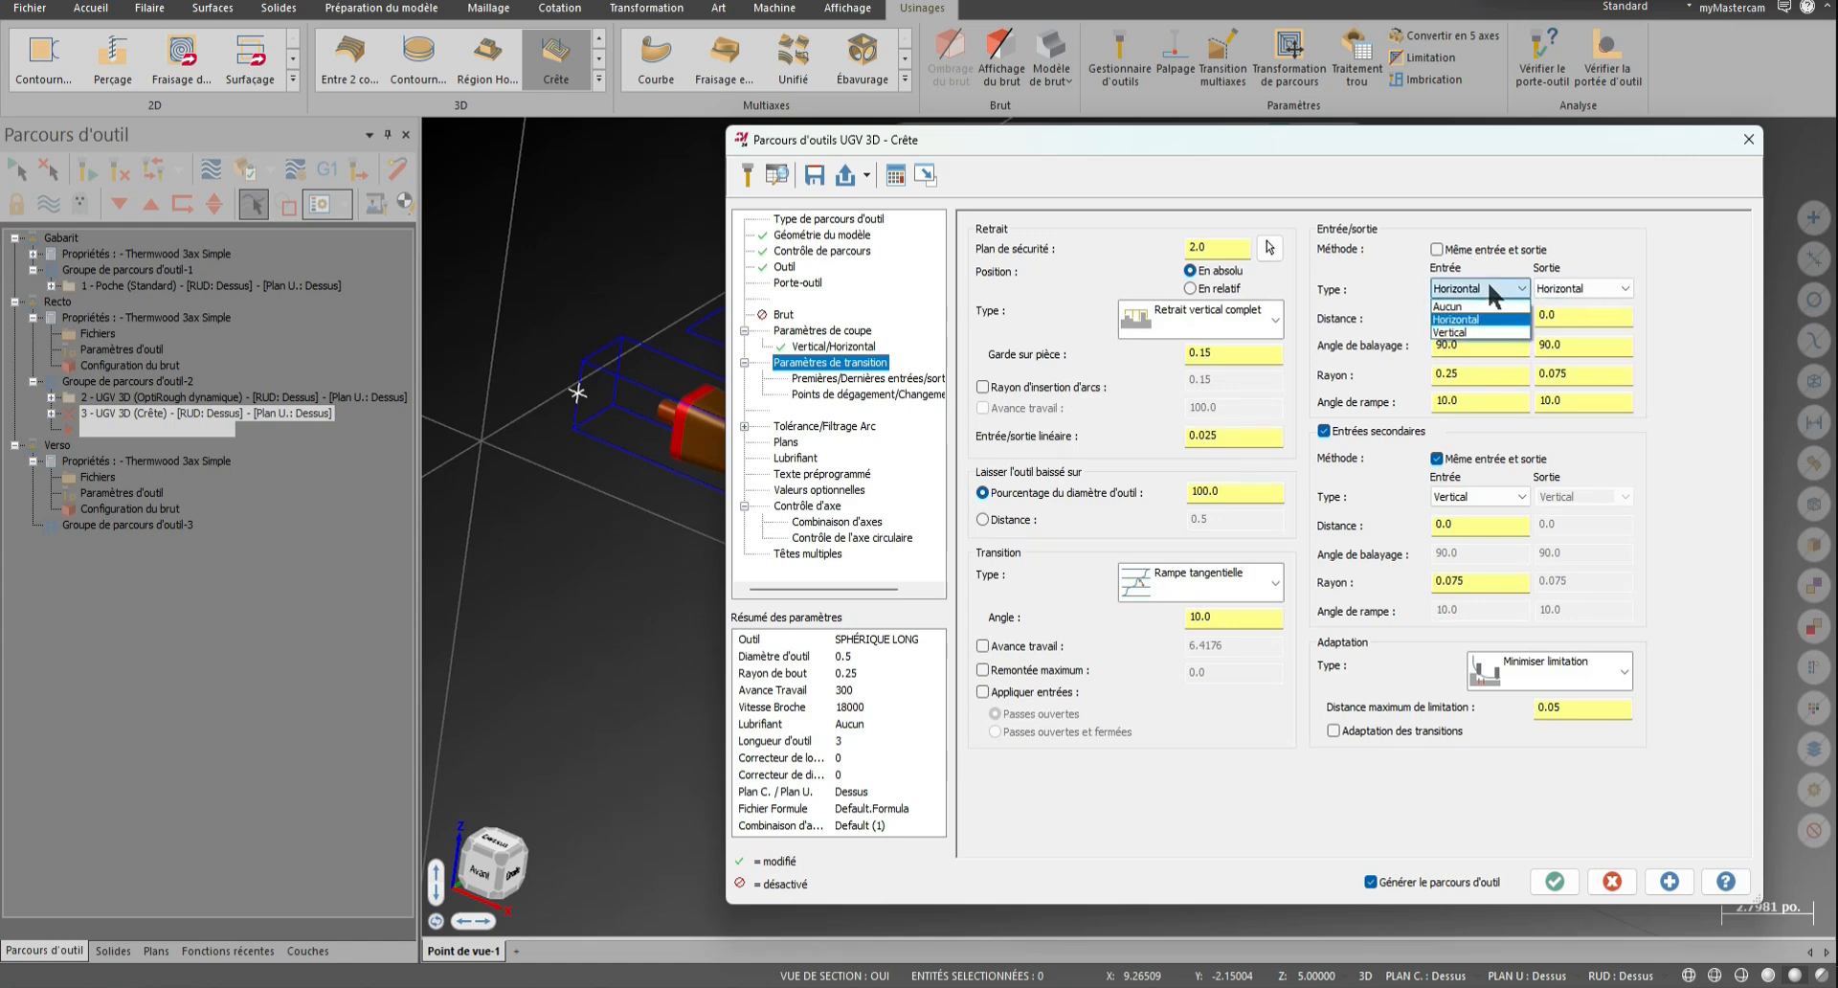
{"action": "left_click", "coordinate": [1479, 306]}
{"action": "left_click", "coordinate": [1581, 288]}
{"action": "left_click", "coordinate": [1570, 305]}
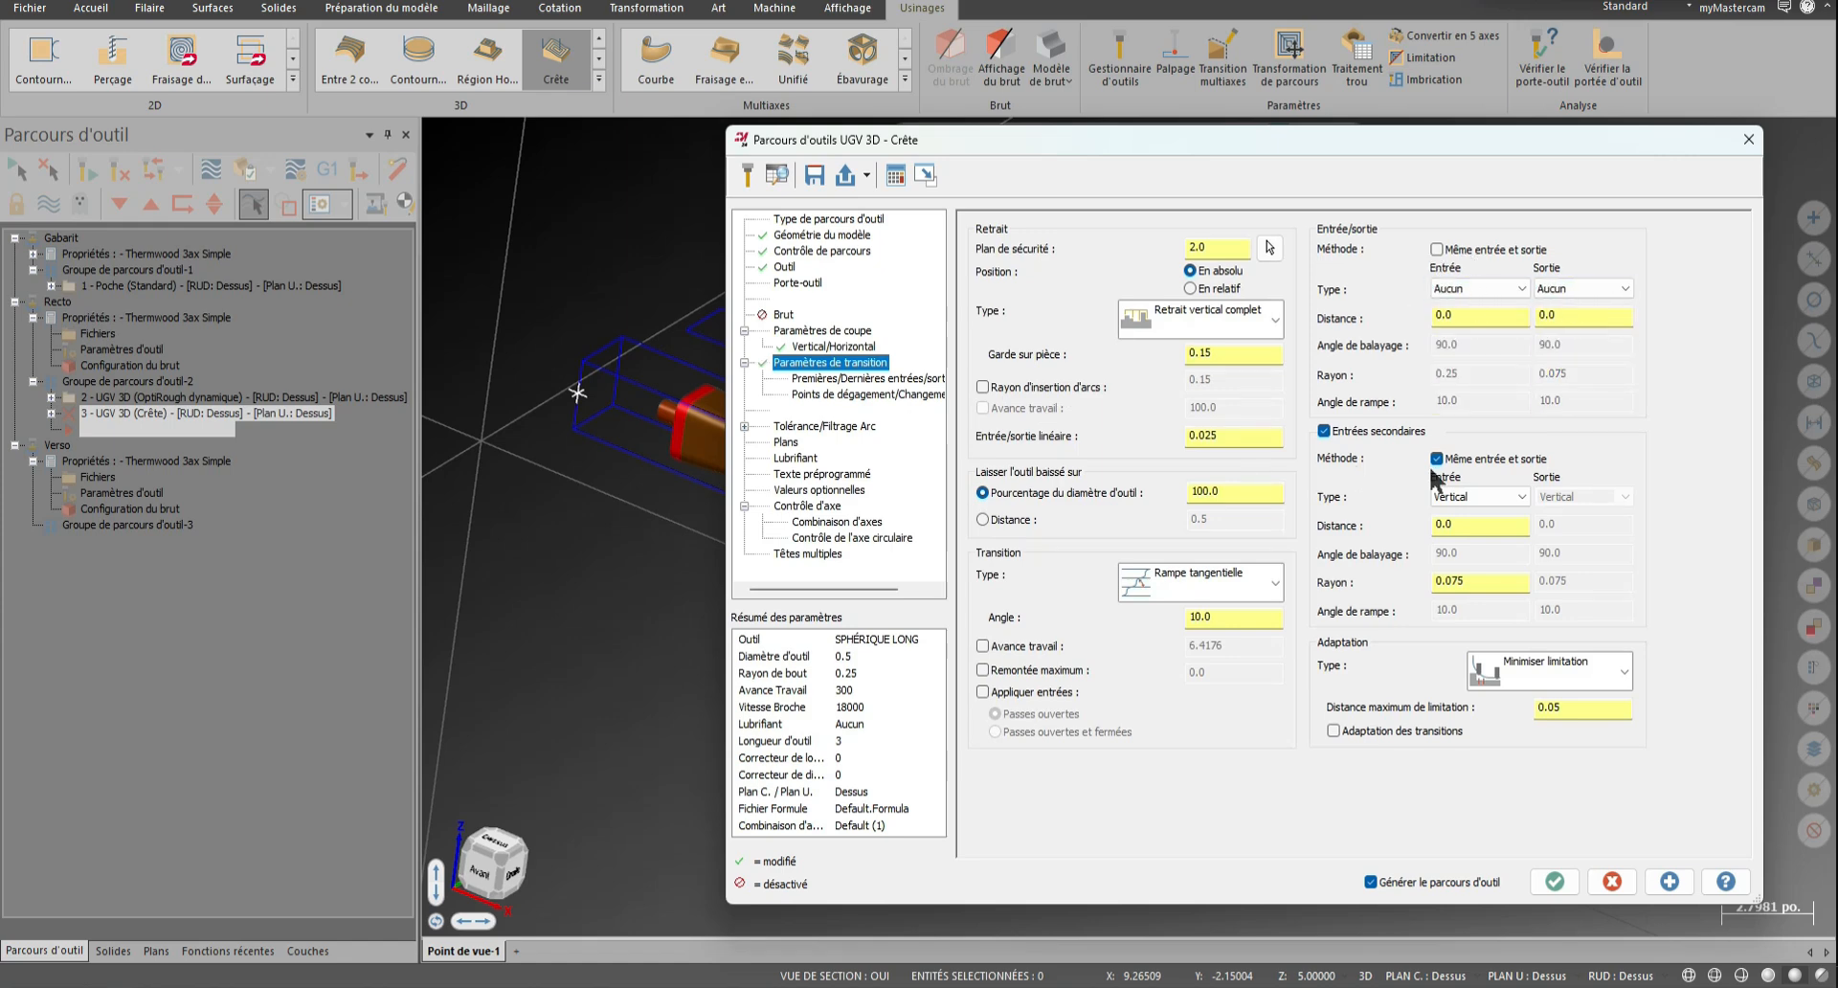
{"action": "left_click", "coordinate": [1451, 496]}
{"action": "left_click", "coordinate": [1459, 514]}
{"action": "left_click", "coordinate": [1324, 431]}
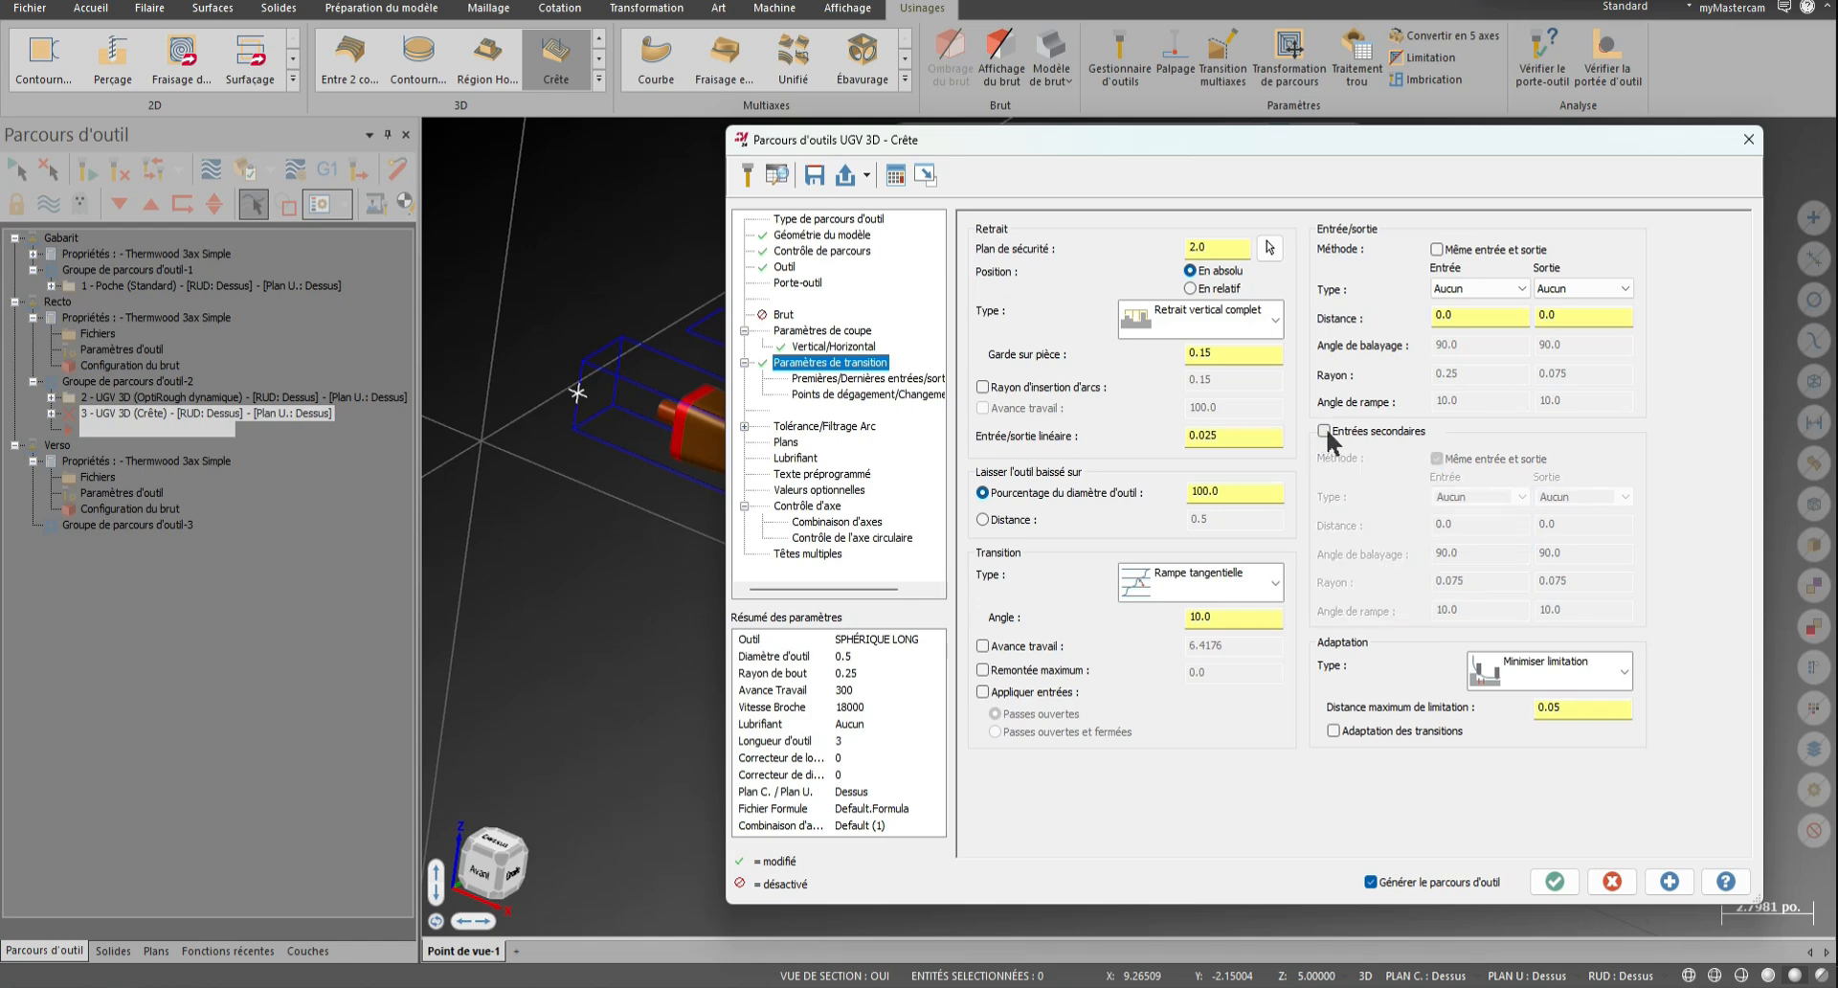
Set the Crête toolpath's clearance plane to 3.25 and generate the toolpath
{"action": "double_click", "coordinate": [1231, 246]}
{"action": "type", "text": "3.25"}
{"action": "key", "text": "Return"}
{"action": "left_click", "coordinate": [1554, 880]}
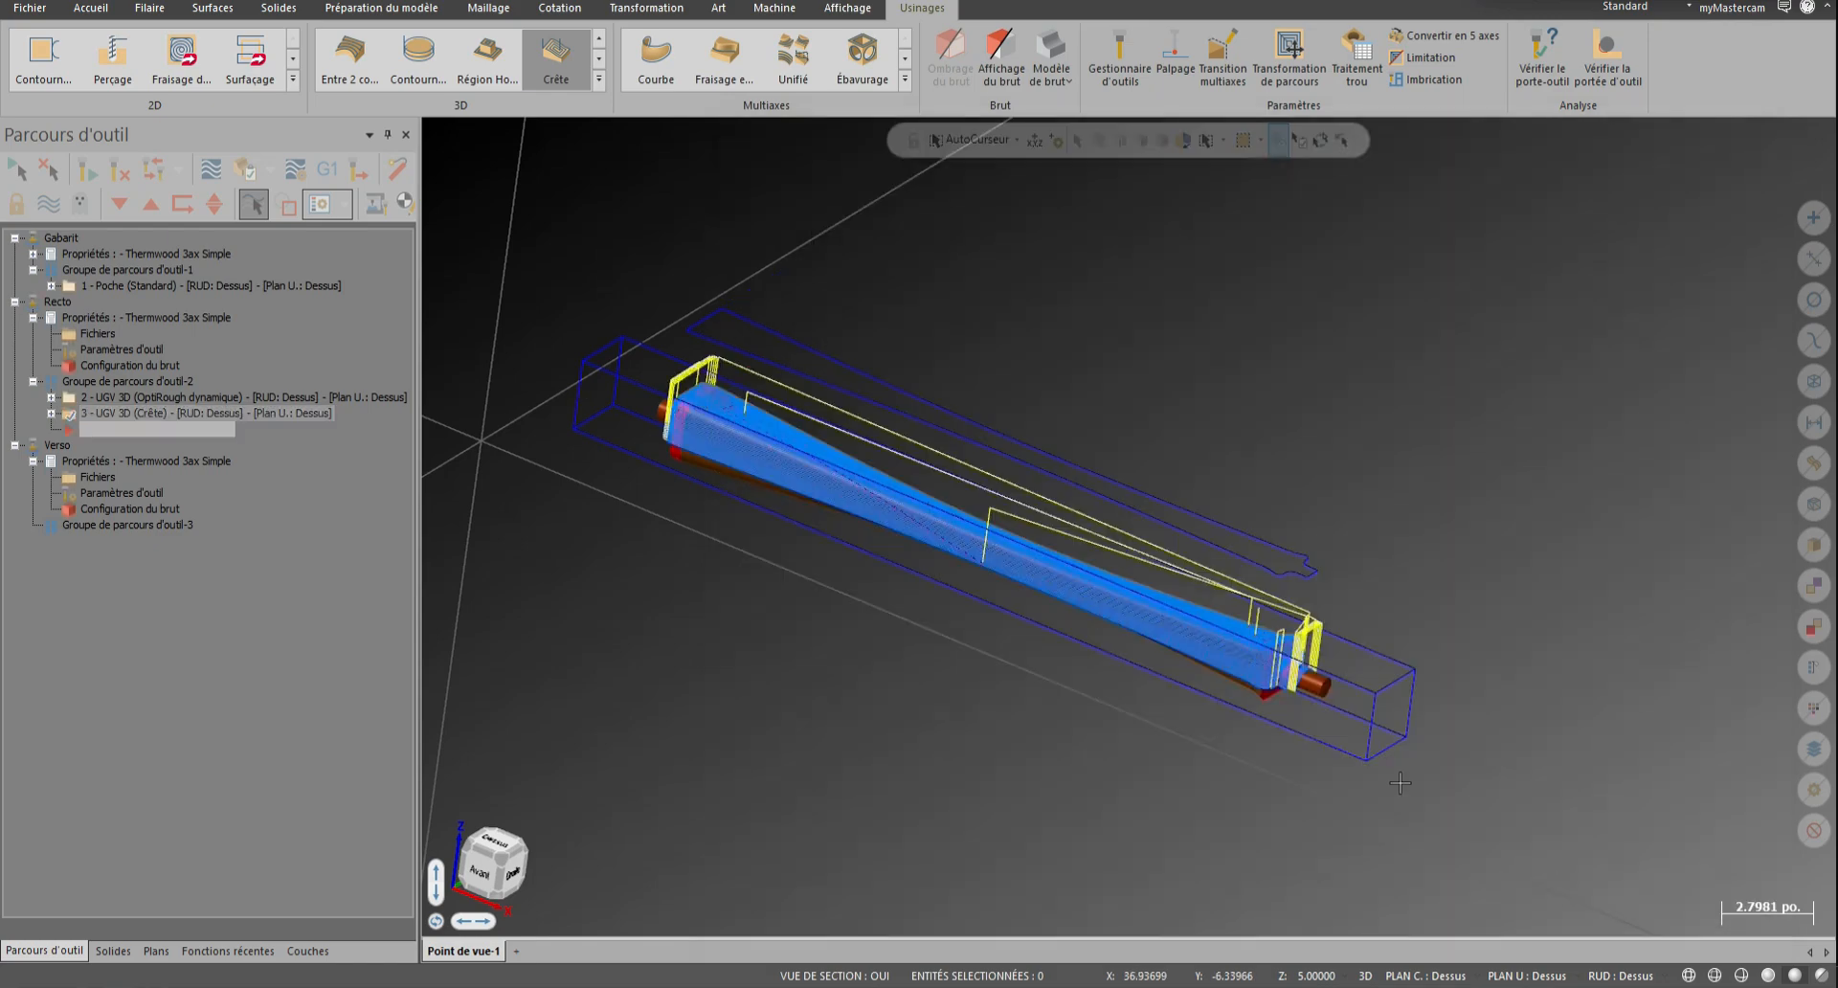
Examine the Crête toolpath passes around the shoulders and tenons at both ends of the leg
{"action": "scroll", "coordinate": [1139, 649], "scroll_direction": "up", "scroll_amount": 7}
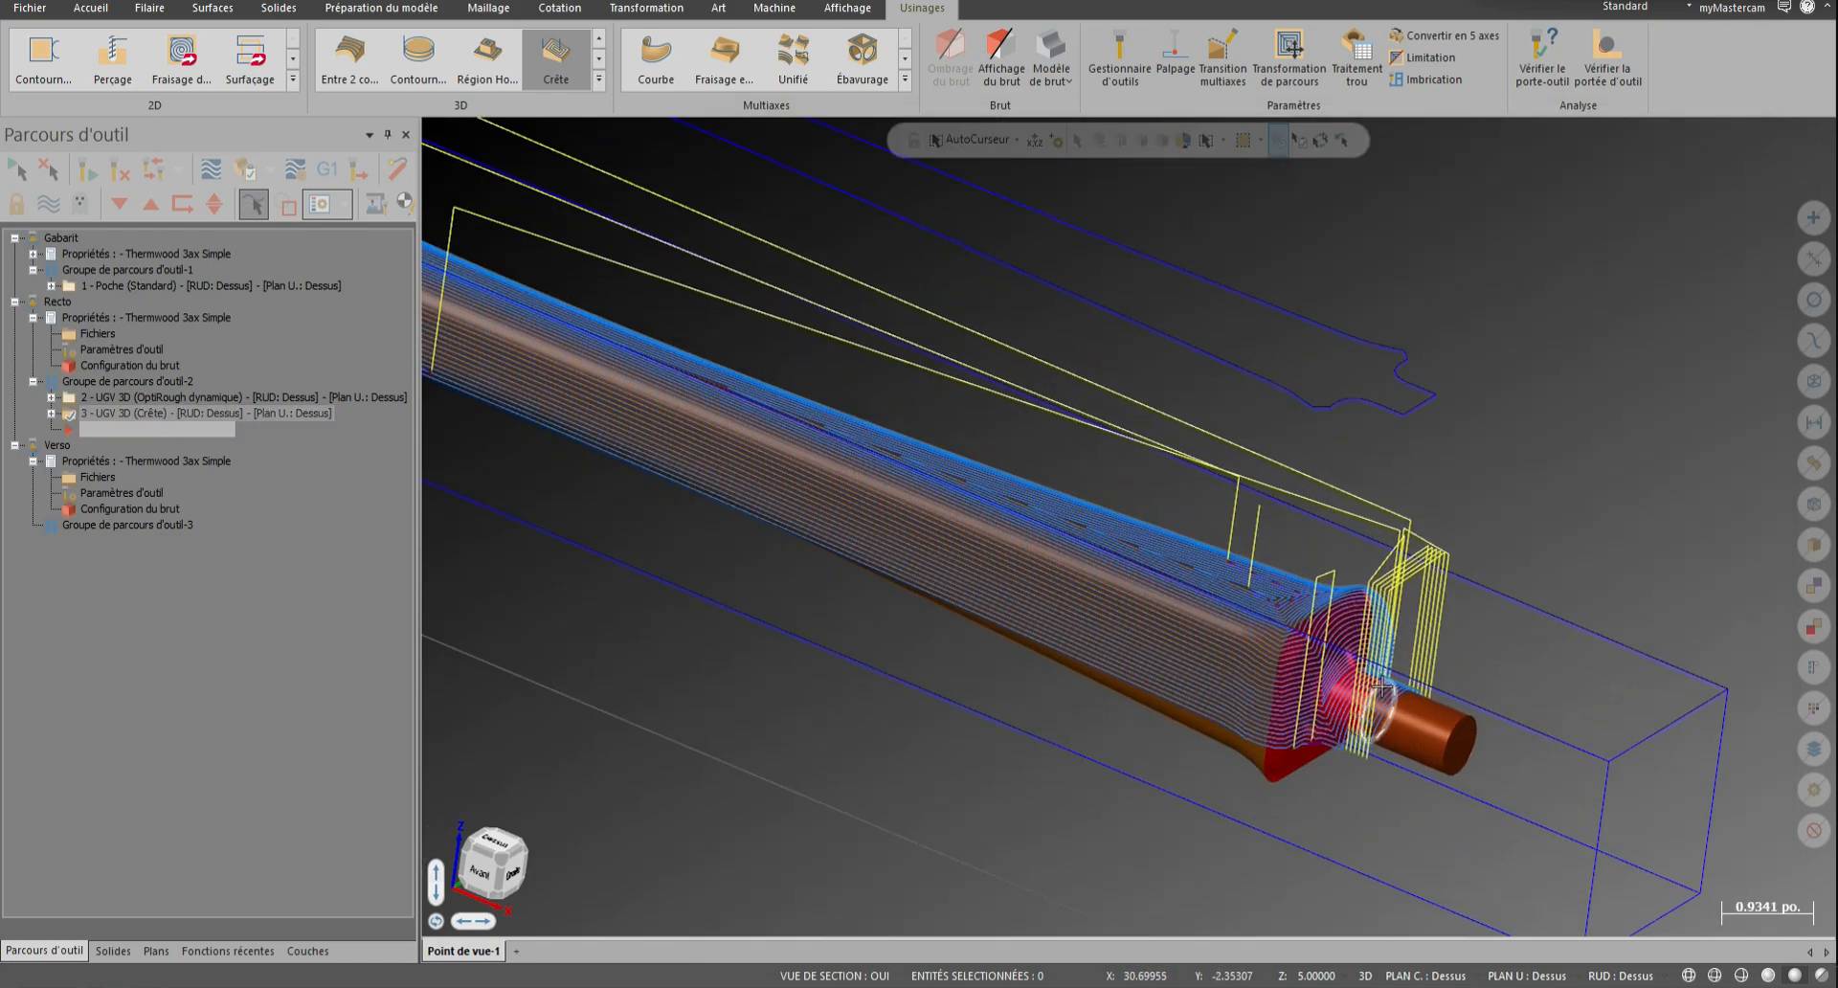
{"action": "scroll", "coordinate": [1334, 734], "scroll_direction": "up", "scroll_amount": 3}
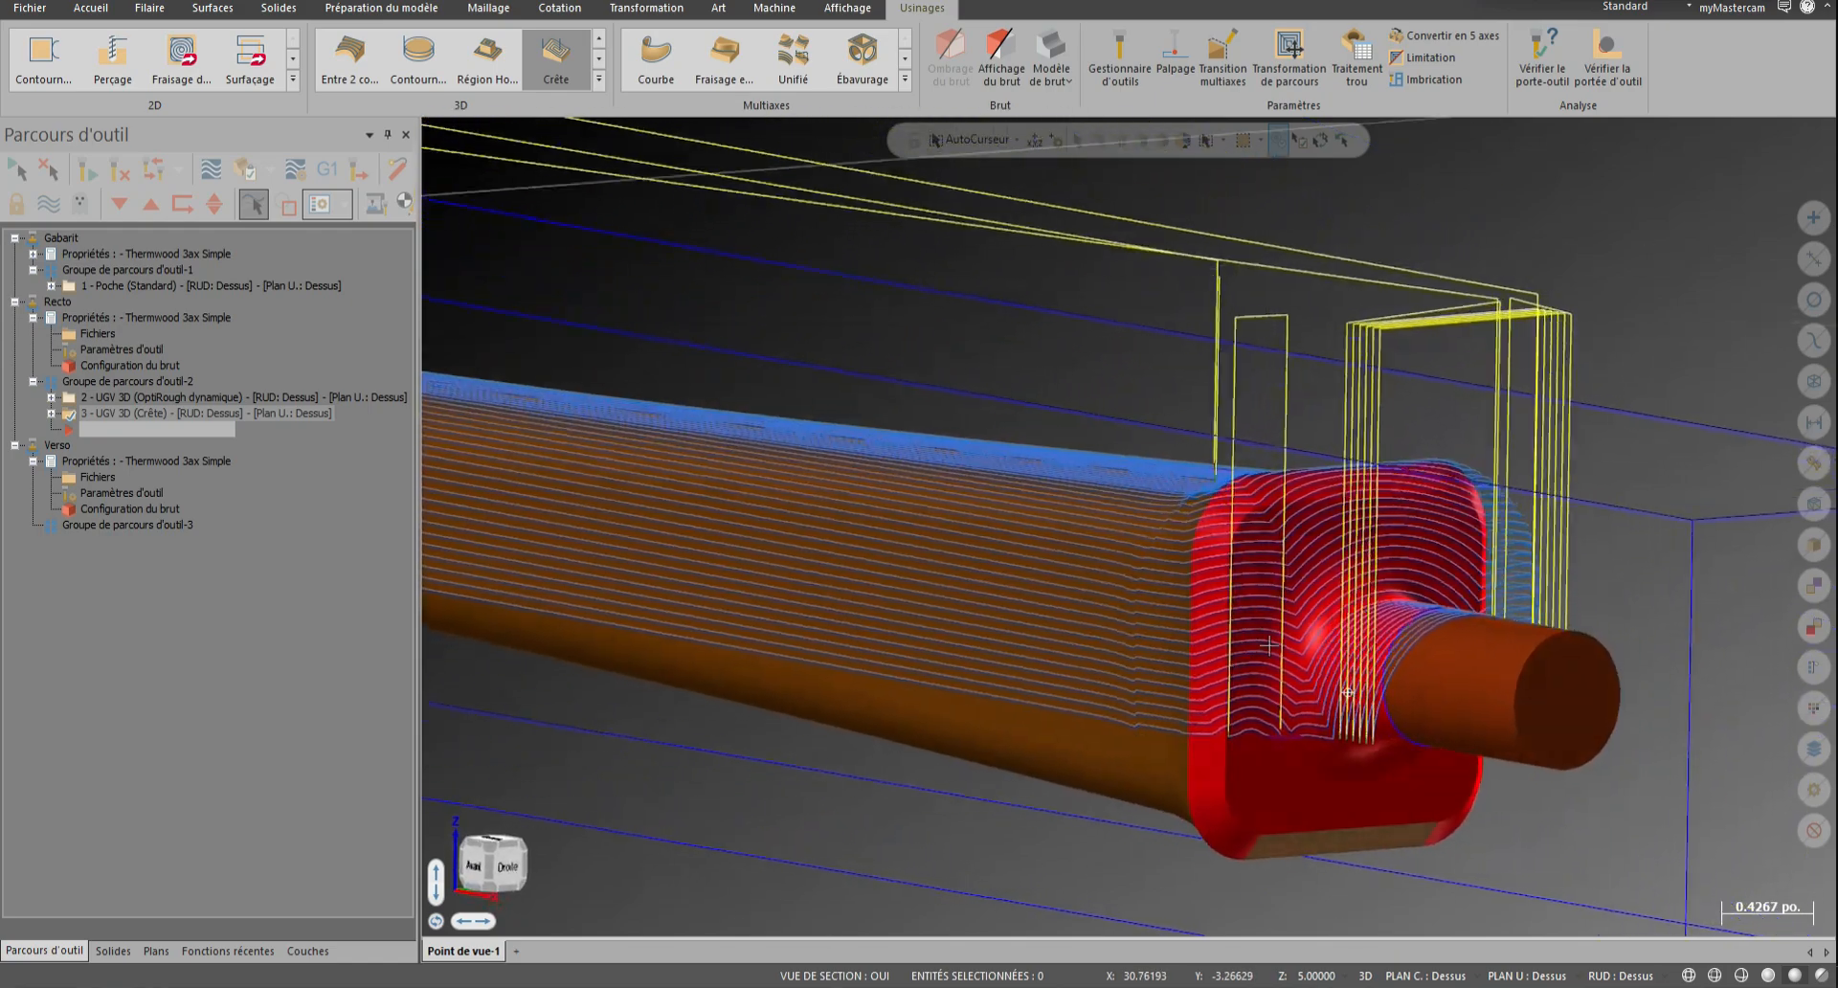
{"action": "scroll", "coordinate": [1317, 836], "scroll_direction": "up", "scroll_amount": 2}
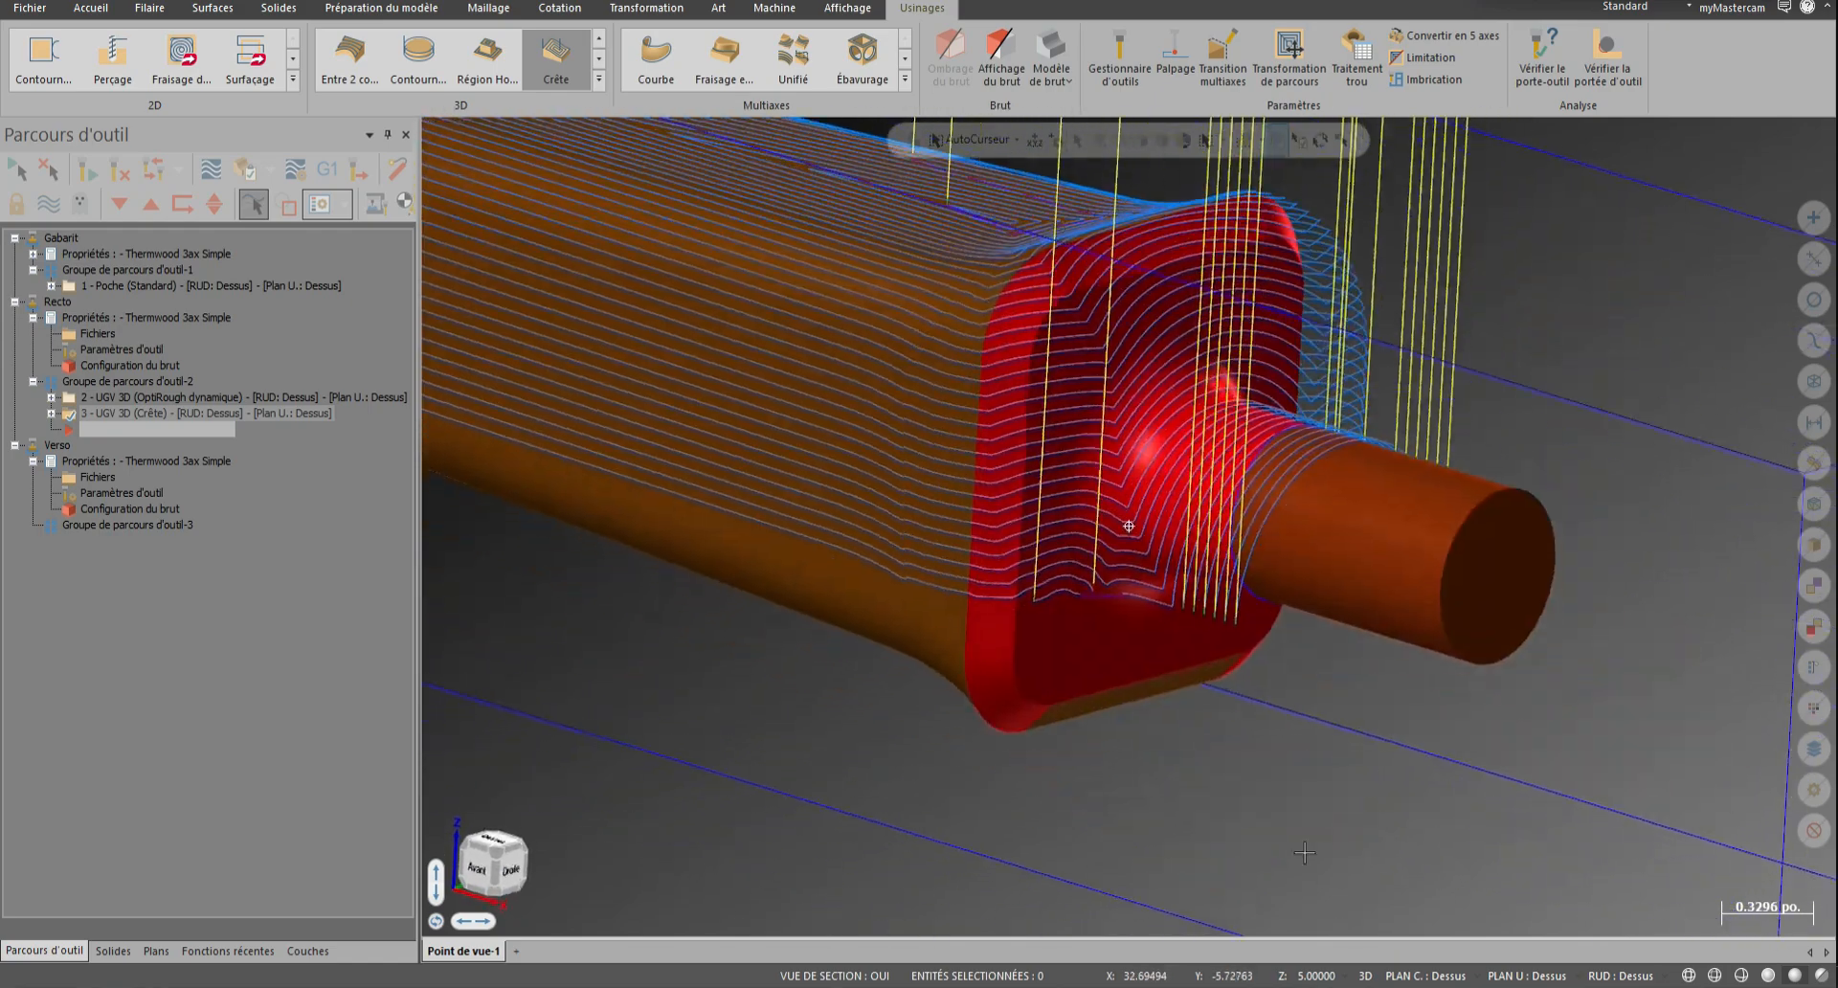
{"action": "middle_click_drag", "start_coordinate": [1141, 551], "coordinate": [1193, 555]}
{"action": "scroll", "coordinate": [1718, 690], "scroll_direction": "down", "scroll_amount": 13}
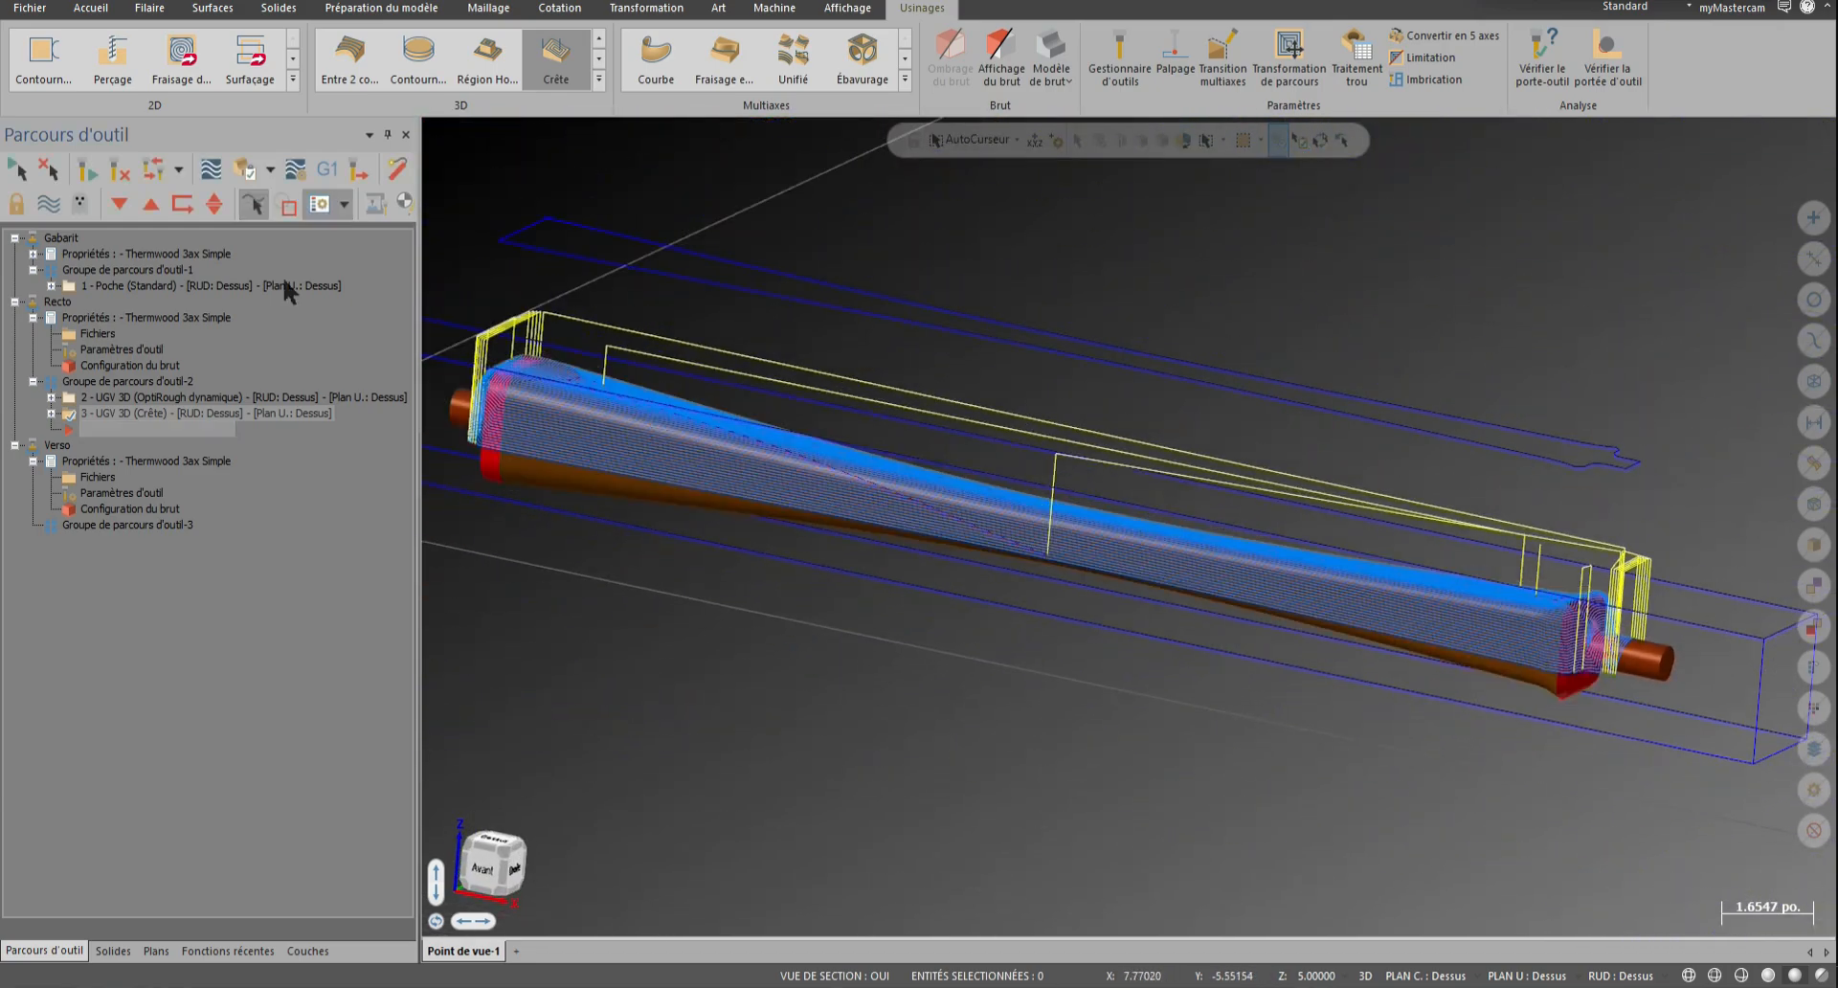
{"action": "scroll", "coordinate": [560, 465], "scroll_direction": "up", "scroll_amount": 2}
{"action": "middle_click_drag", "start_coordinate": [560, 465], "coordinate": [924, 536], "text": "shift"}
{"action": "scroll", "coordinate": [813, 464], "scroll_direction": "up", "scroll_amount": 7}
{"action": "scroll", "coordinate": [1129, 525], "scroll_direction": "up", "scroll_amount": 4}
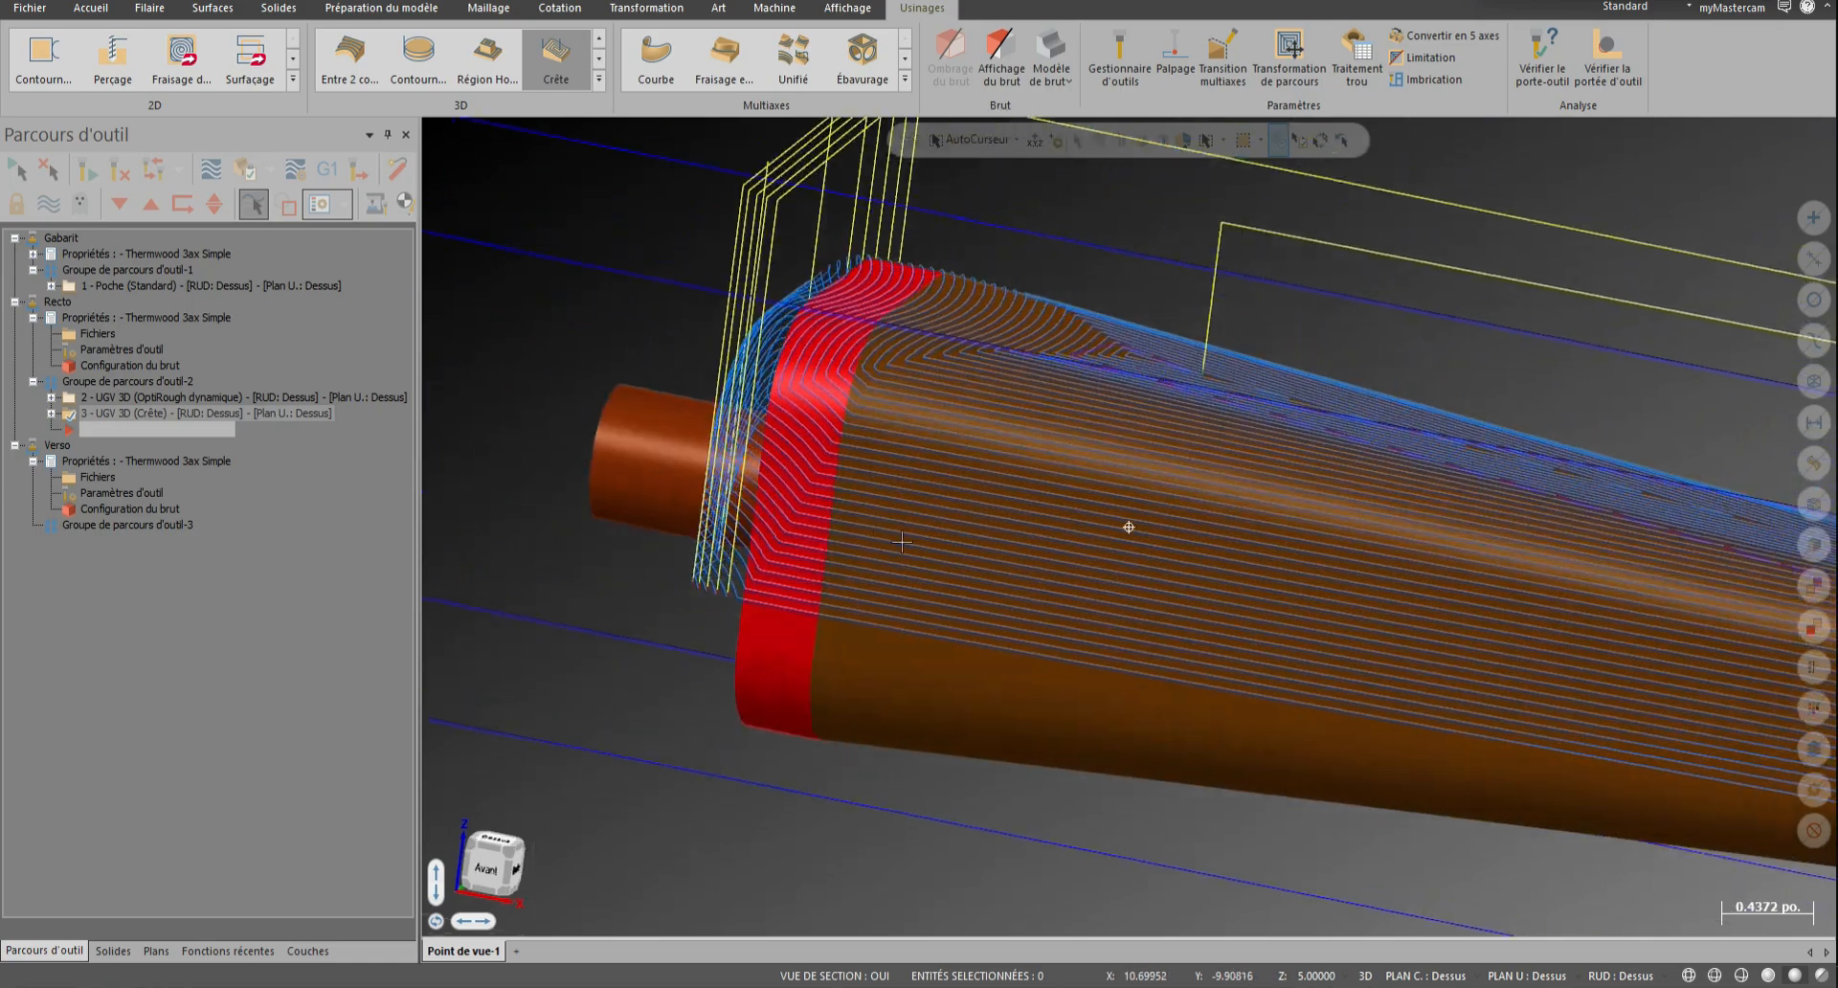
{"action": "middle_click_drag", "start_coordinate": [1128, 525], "coordinate": [1084, 600]}
{"action": "scroll", "coordinate": [1083, 599], "scroll_direction": "down", "scroll_amount": 5}
{"action": "scroll", "coordinate": [709, 425], "scroll_direction": "up", "scroll_amount": 6}
{"action": "middle_click_drag", "start_coordinate": [663, 401], "coordinate": [734, 438]}
{"action": "scroll", "coordinate": [735, 439], "scroll_direction": "down", "scroll_amount": 8}
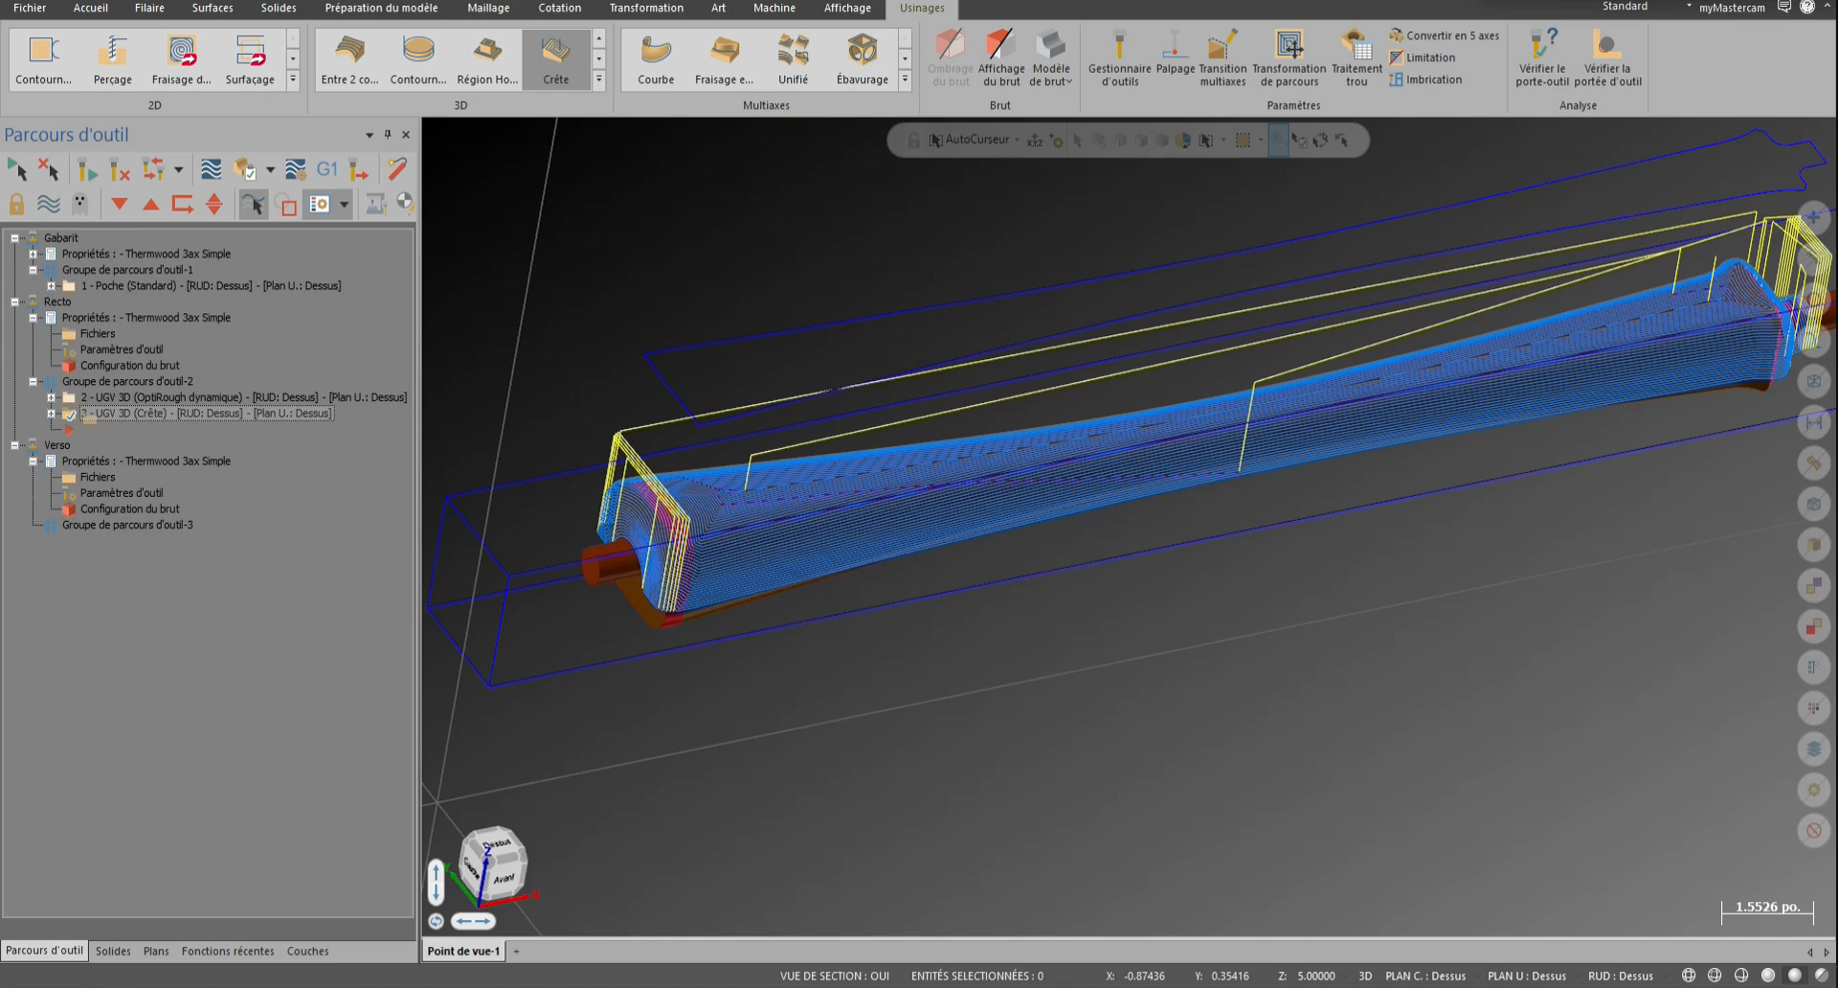
Duplicate the Crête operation after itself, labelling the copy Finition and the original Ébauche
{"action": "right_click_drag", "start_coordinate": [84, 418], "coordinate": [205, 414]}
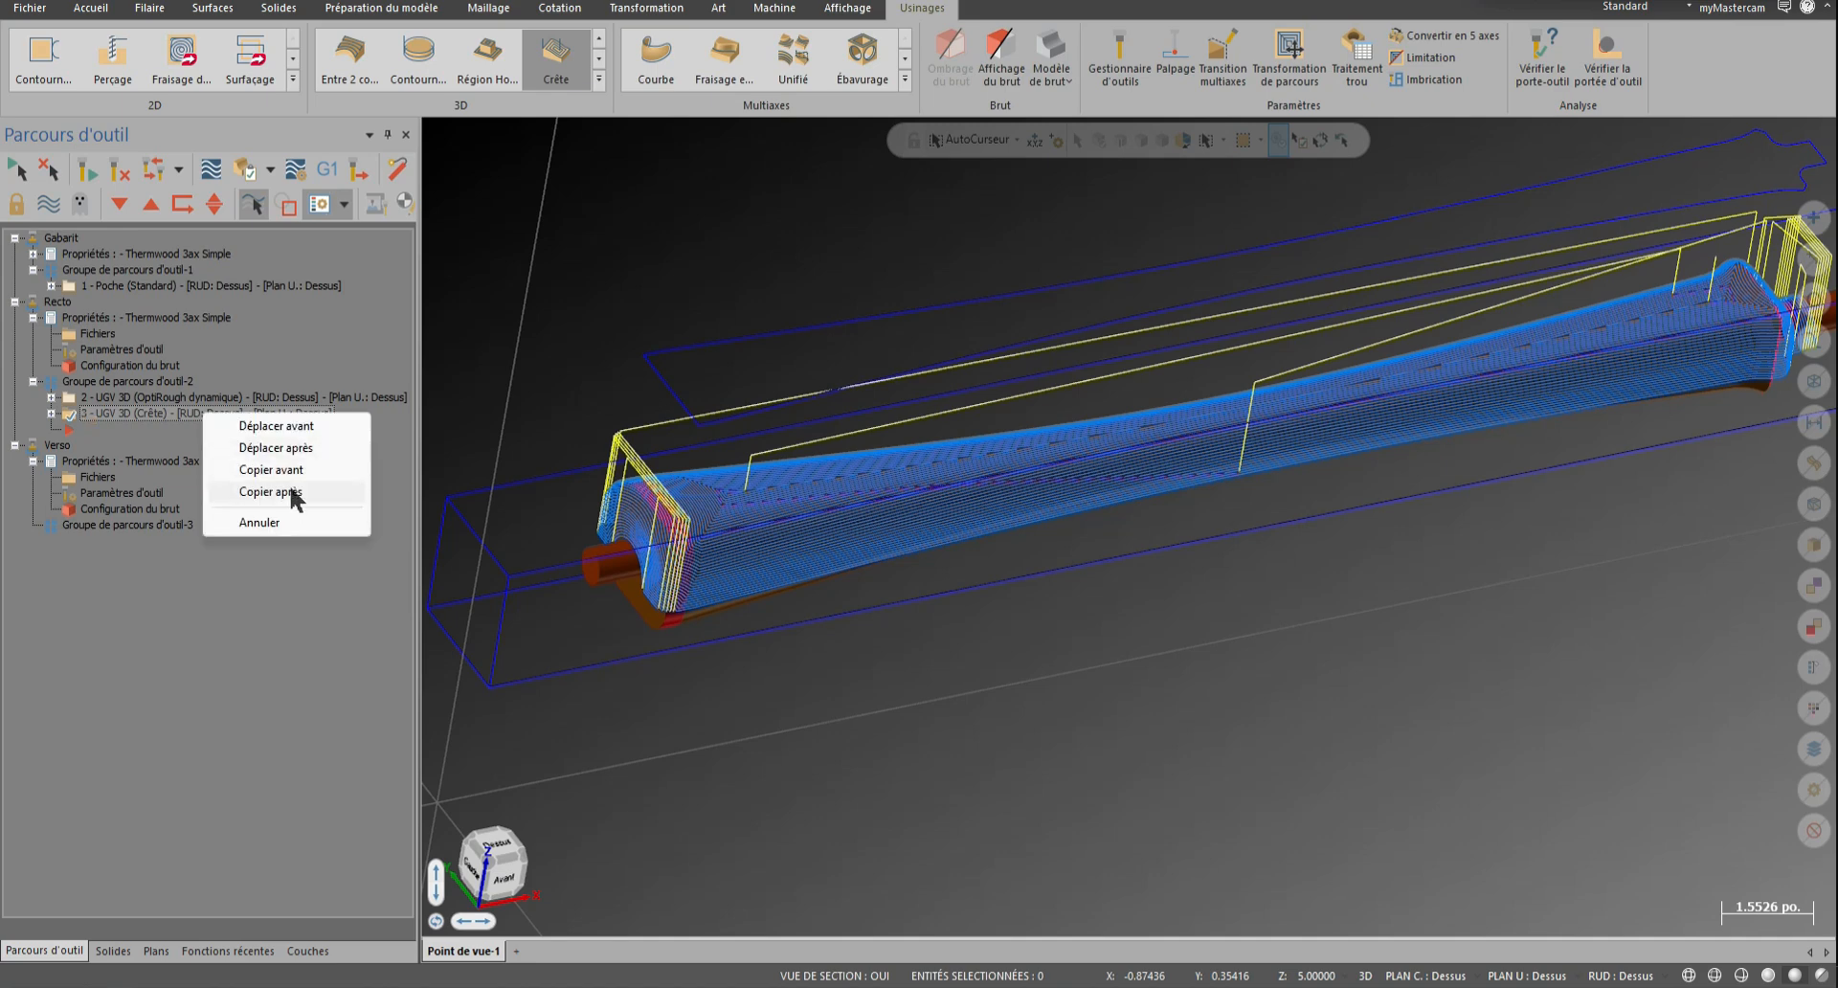
{"action": "left_click", "coordinate": [289, 491]}
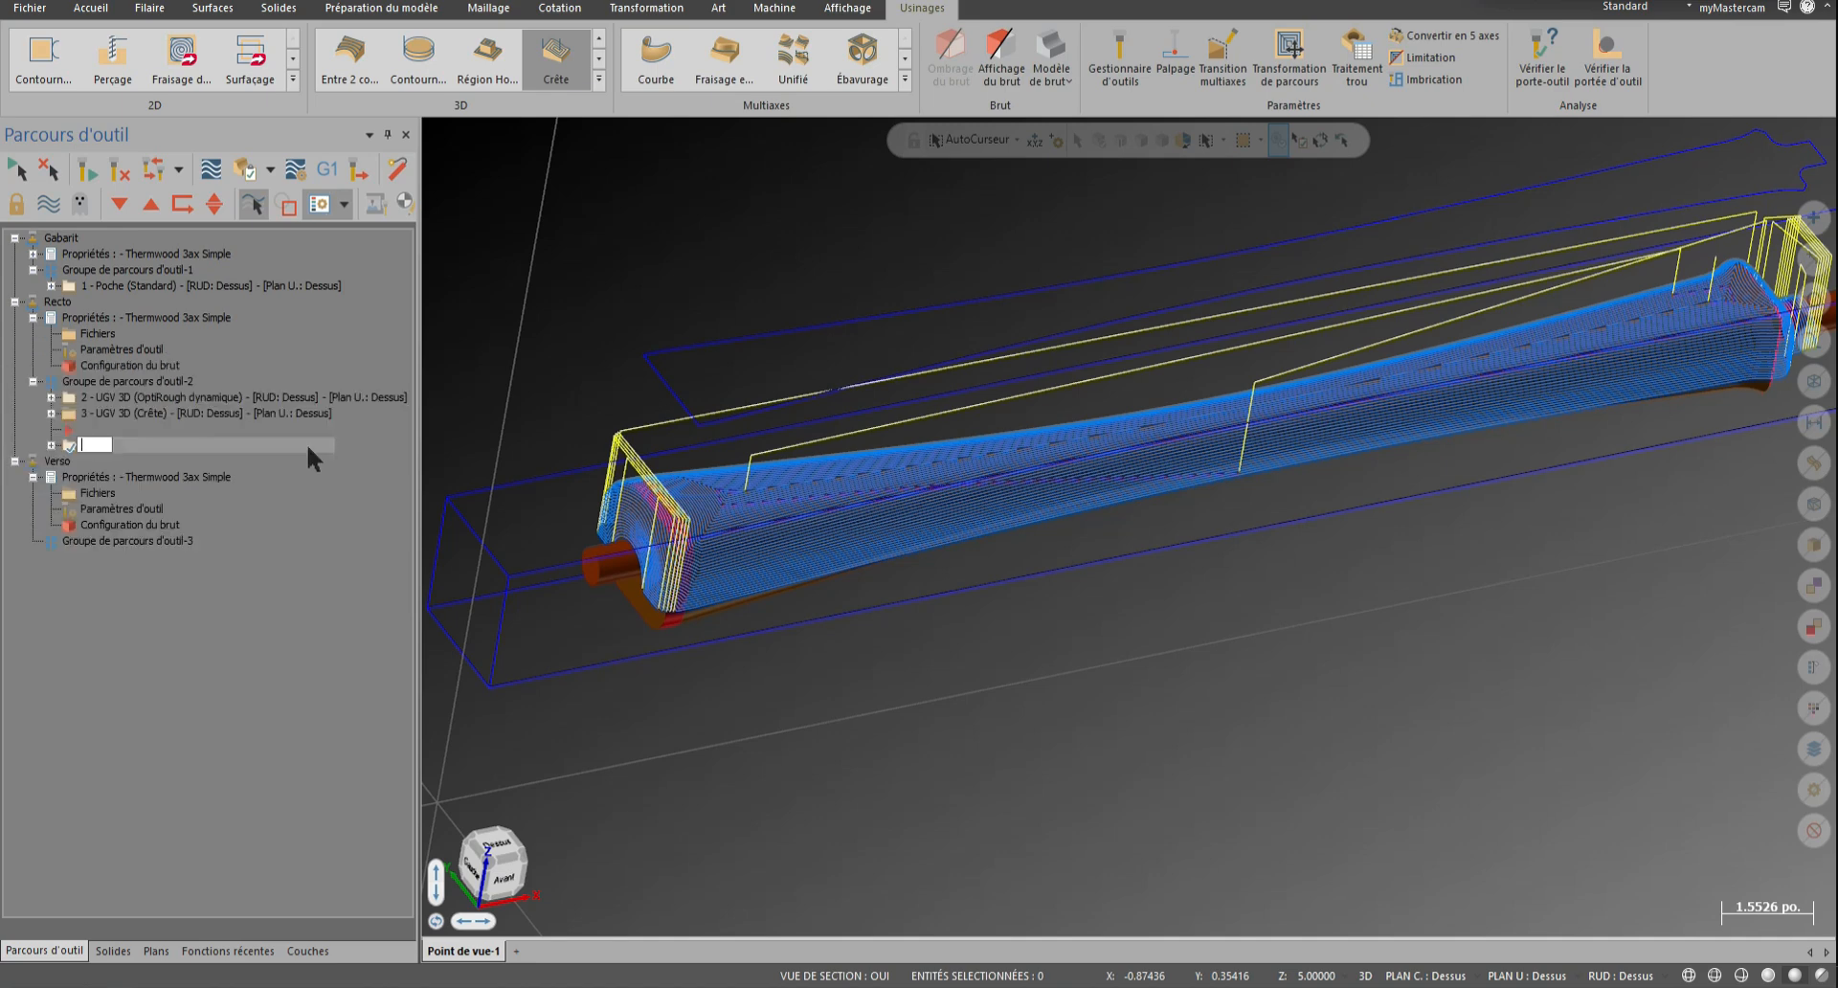
{"action": "left_click", "coordinate": [304, 441]}
{"action": "type", "text": "Finition"}
{"action": "left_click", "coordinate": [306, 408]}
{"action": "left_click", "coordinate": [306, 407]}
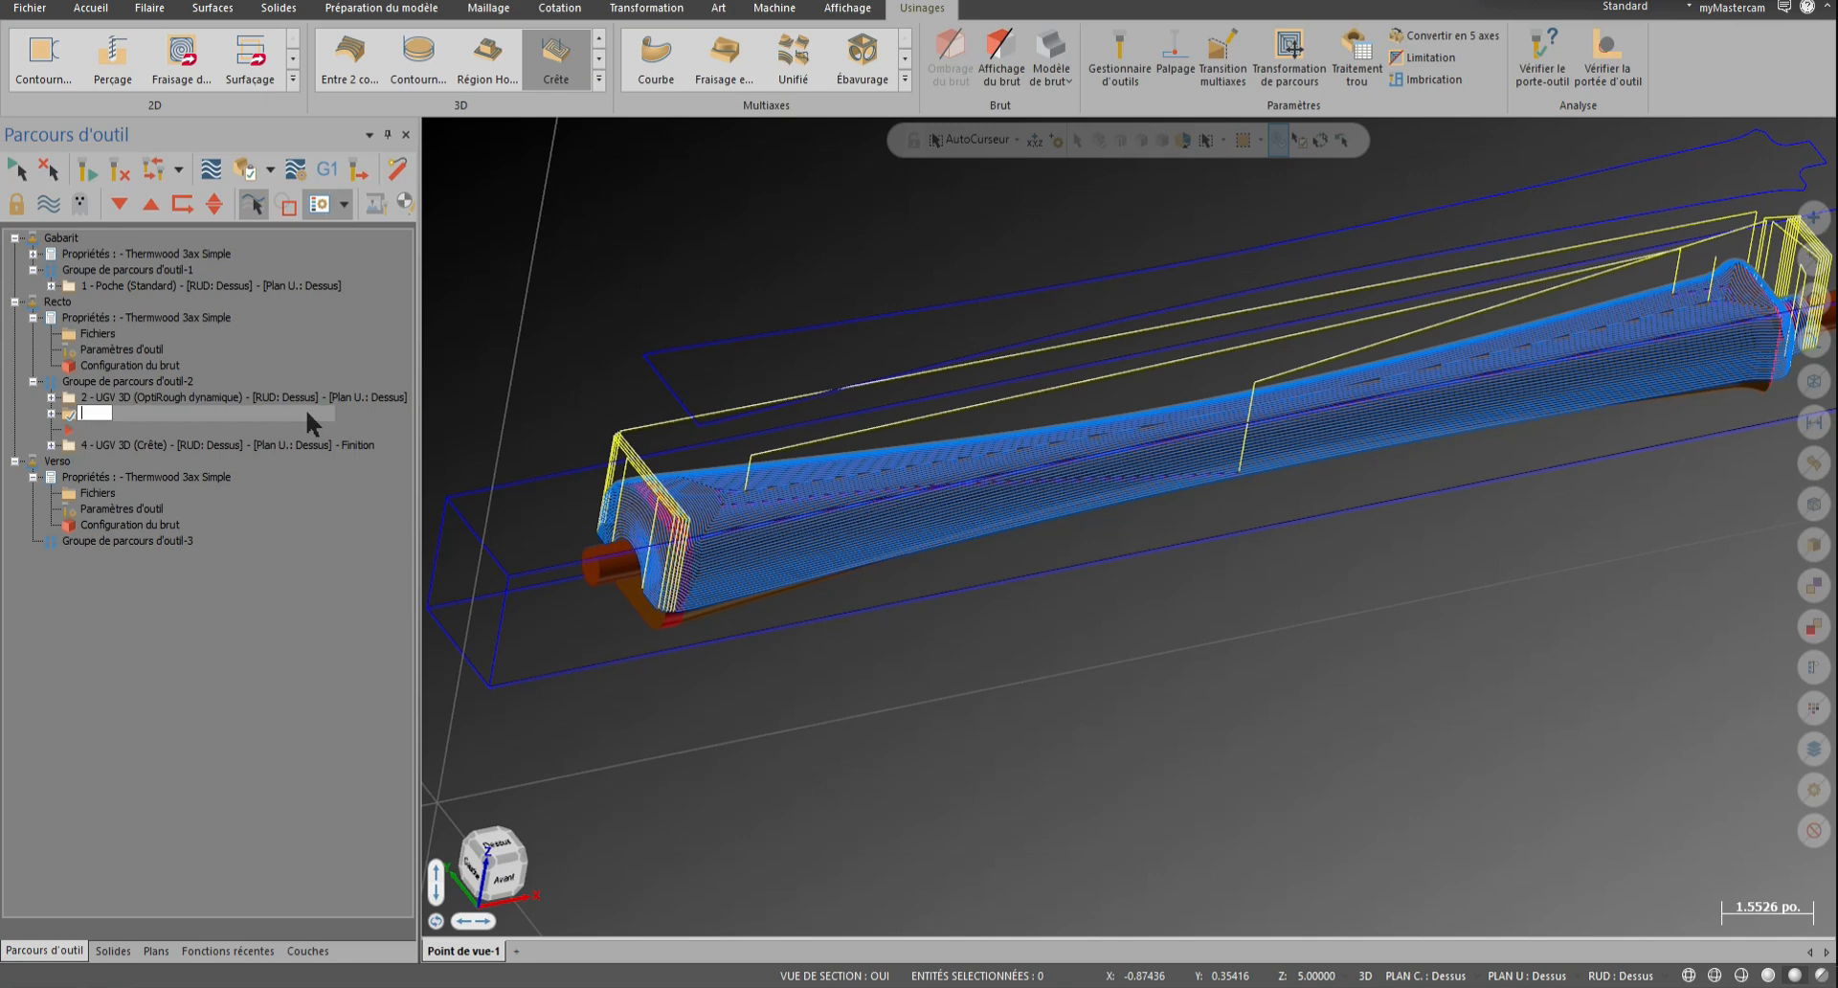
{"action": "type", "text": "Ébauche"}
{"action": "key", "text": "Return"}
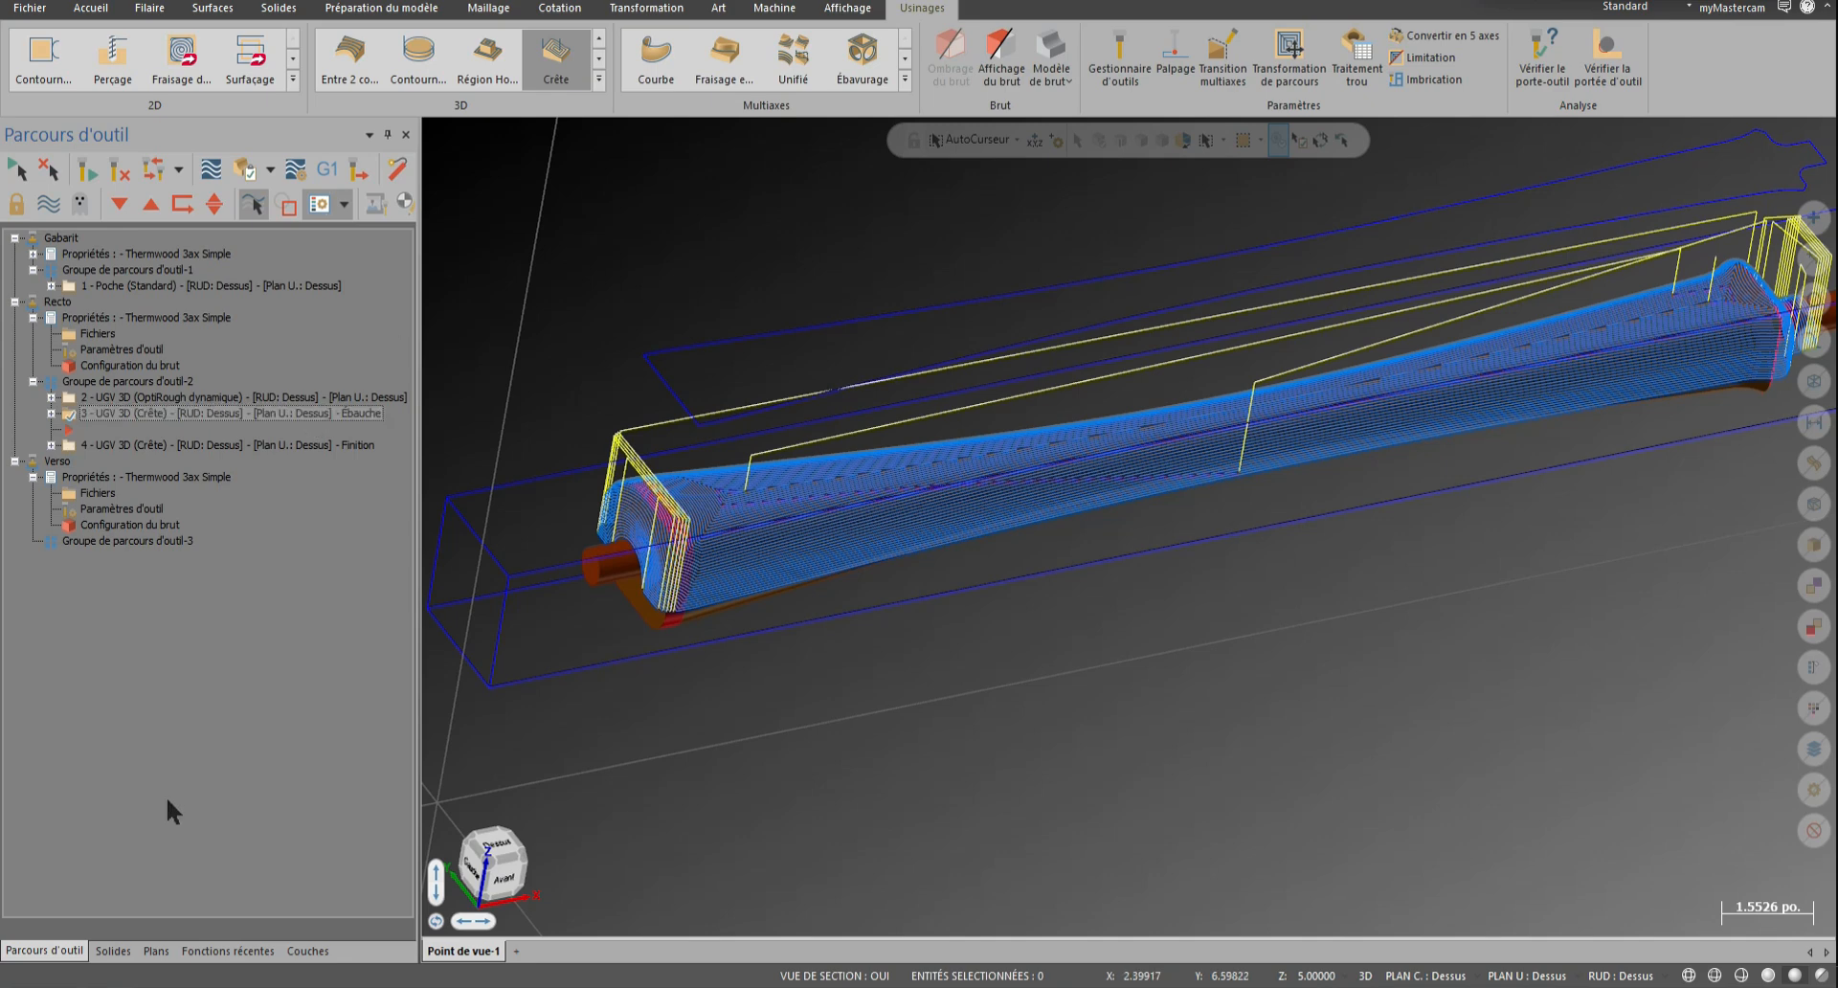
Set the wall and floor stock allowances of the Ébauche Crête operation to 0.0625
{"action": "left_click", "coordinate": [51, 413]}
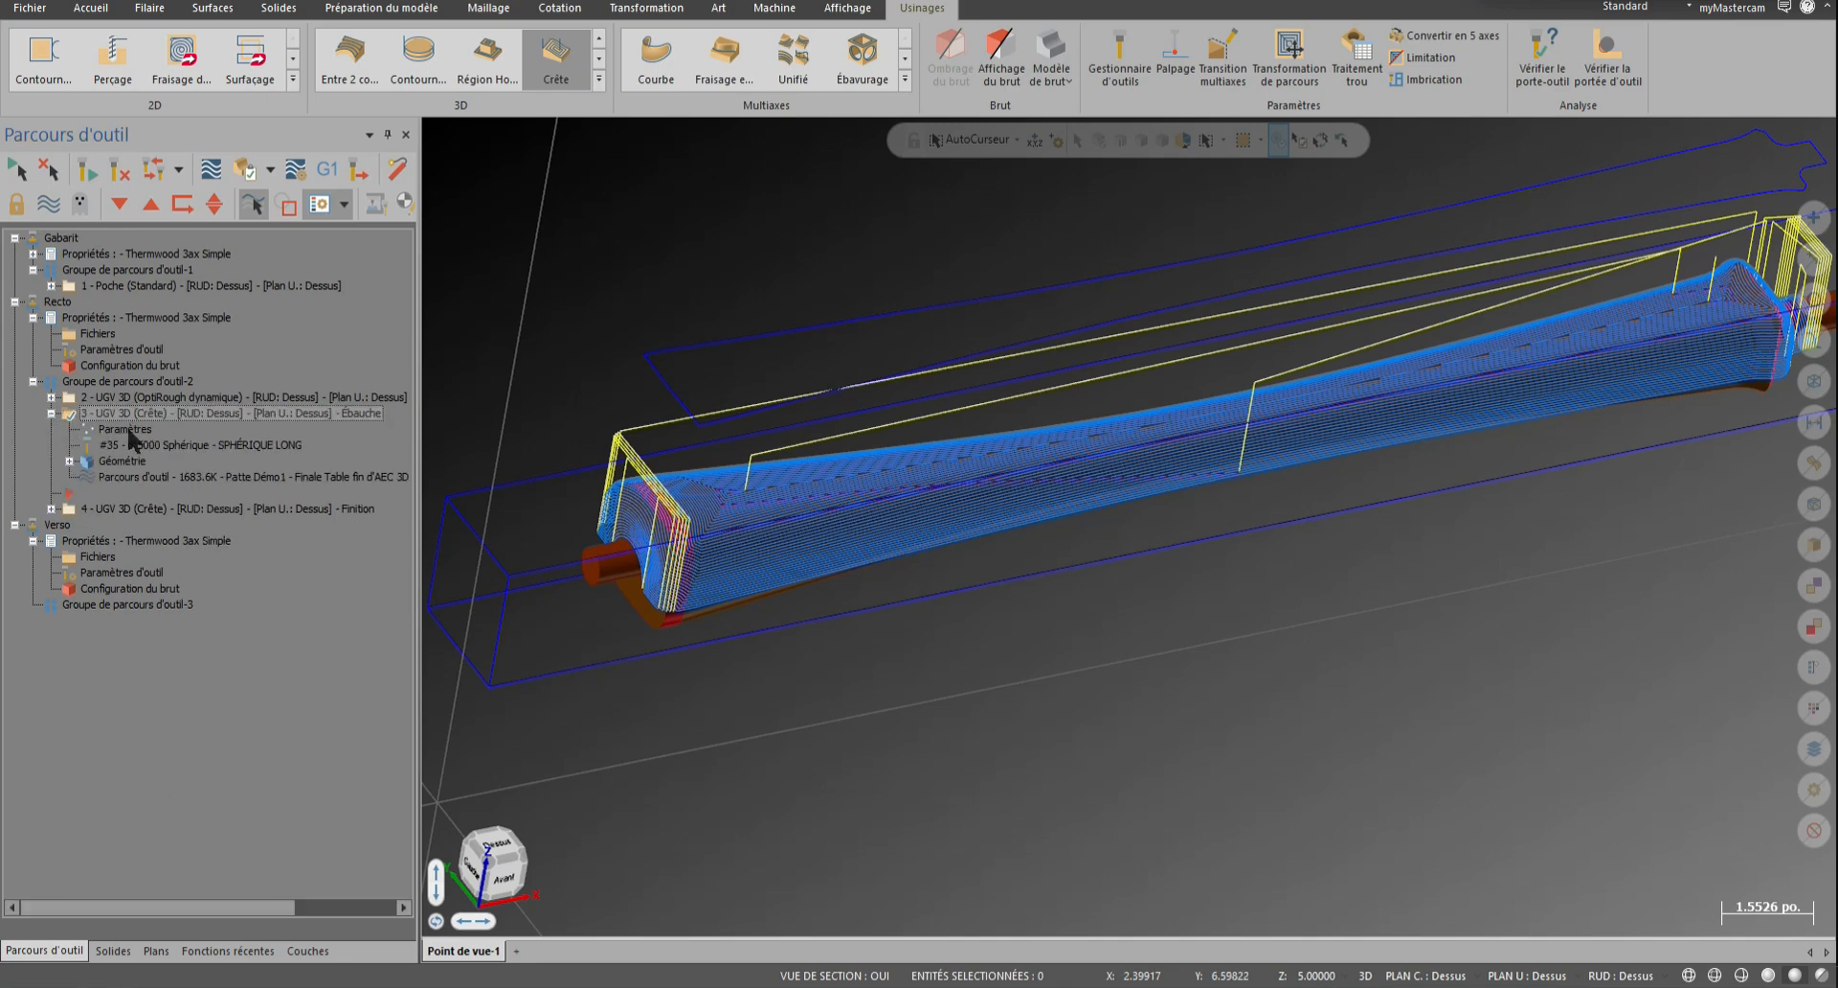
{"action": "left_click", "coordinate": [129, 431]}
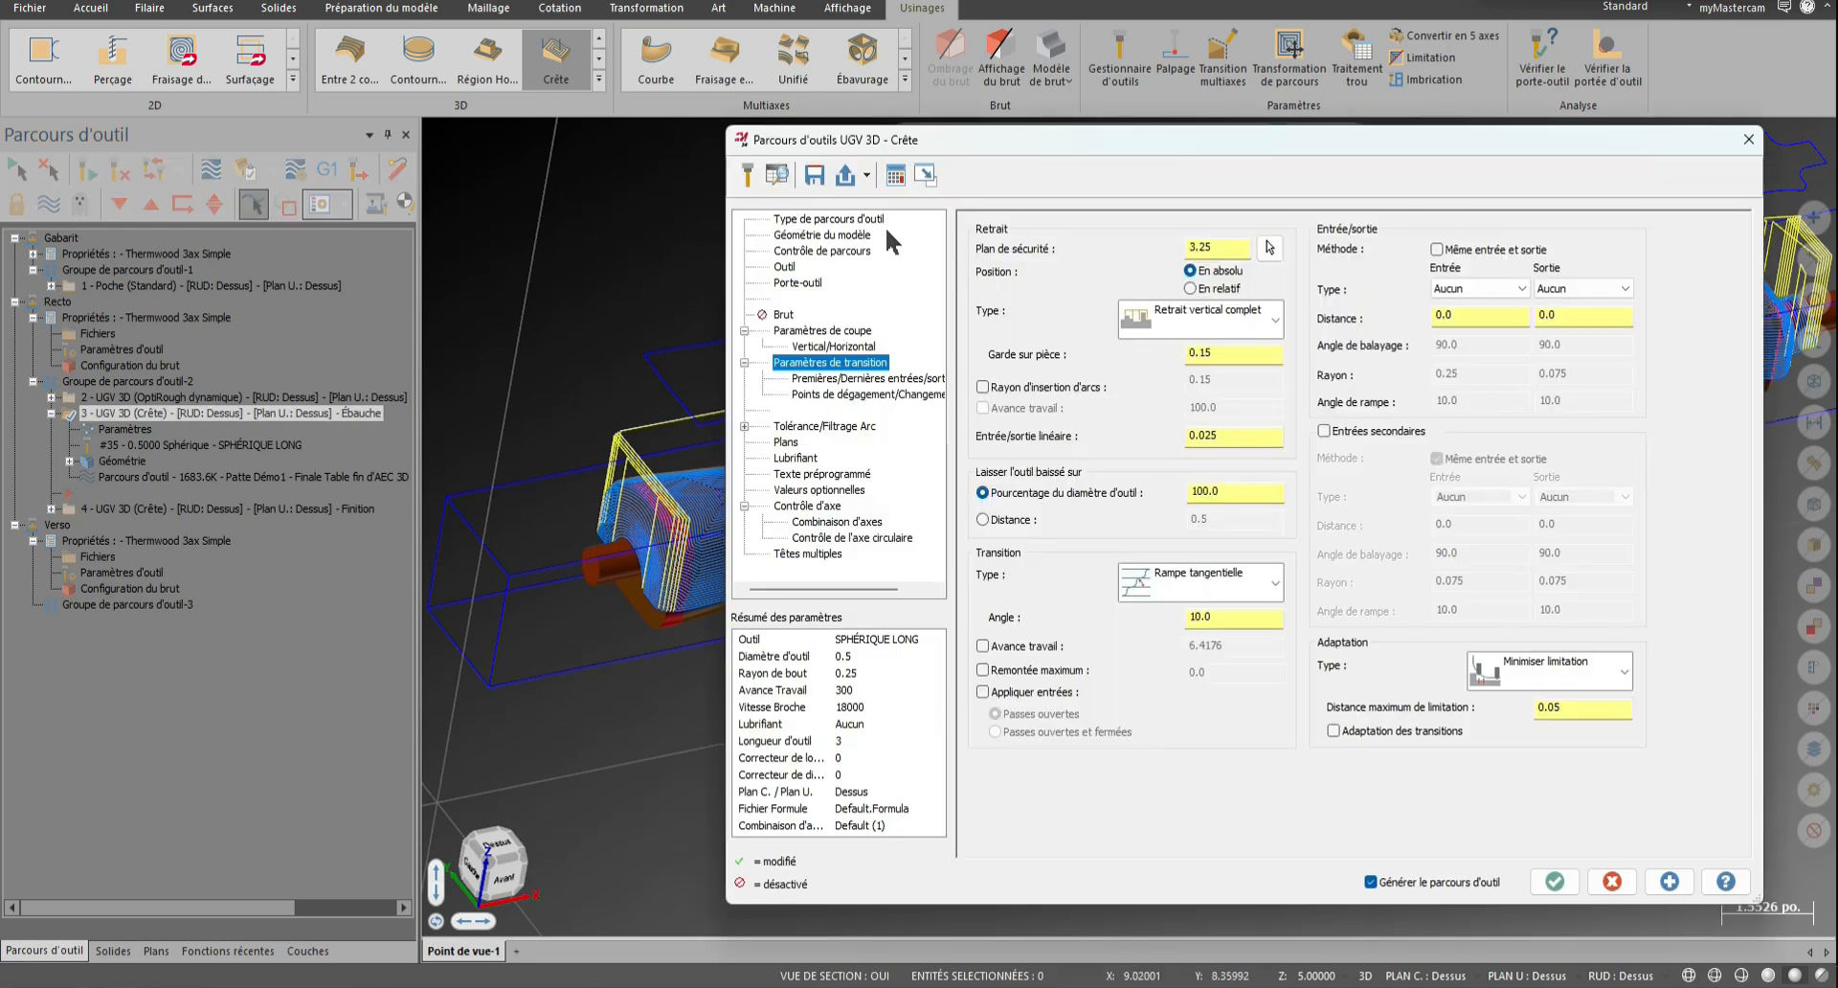
{"action": "left_click", "coordinate": [843, 234]}
{"action": "left_click", "coordinate": [1155, 301]}
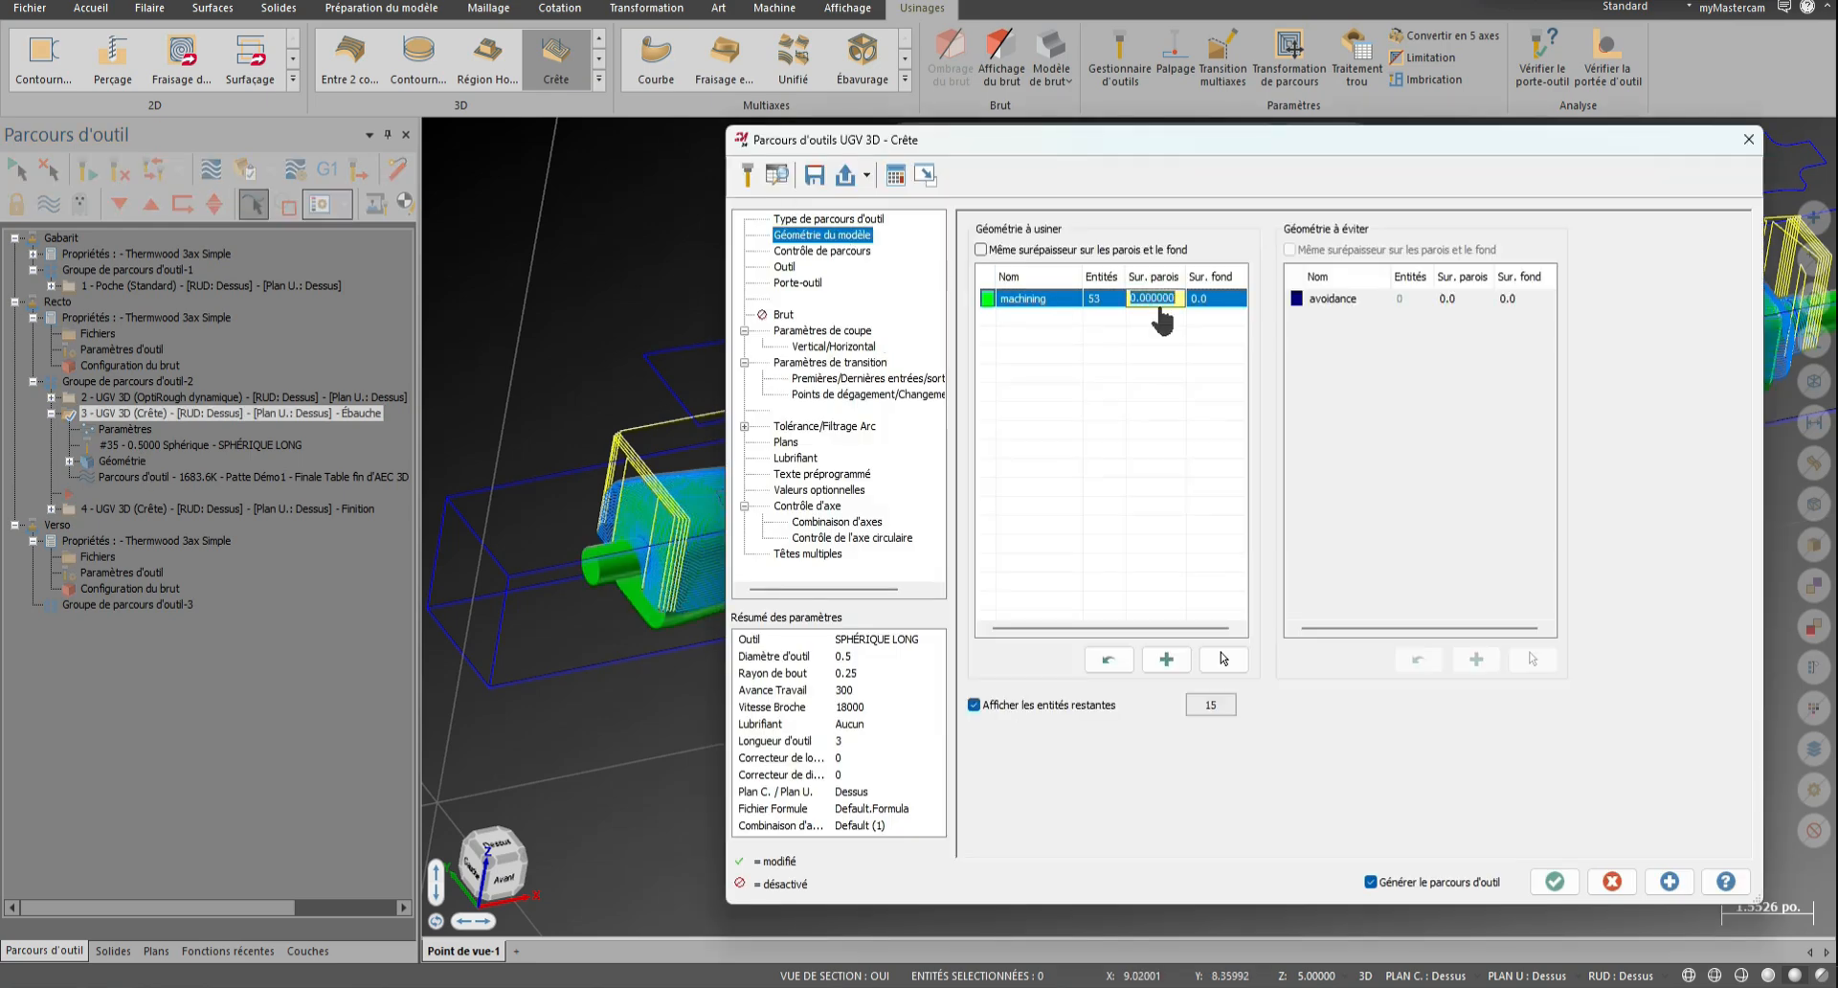
{"action": "type", "text": "0.0625"}
{"action": "key", "text": "Return"}
{"action": "left_click", "coordinate": [1213, 303]}
{"action": "type", "text": "0.0625"}
{"action": "key", "text": "Return"}
Set the boundary offset distance of the Ébauche Crête operation to 0.0725
{"action": "left_click", "coordinate": [842, 247]}
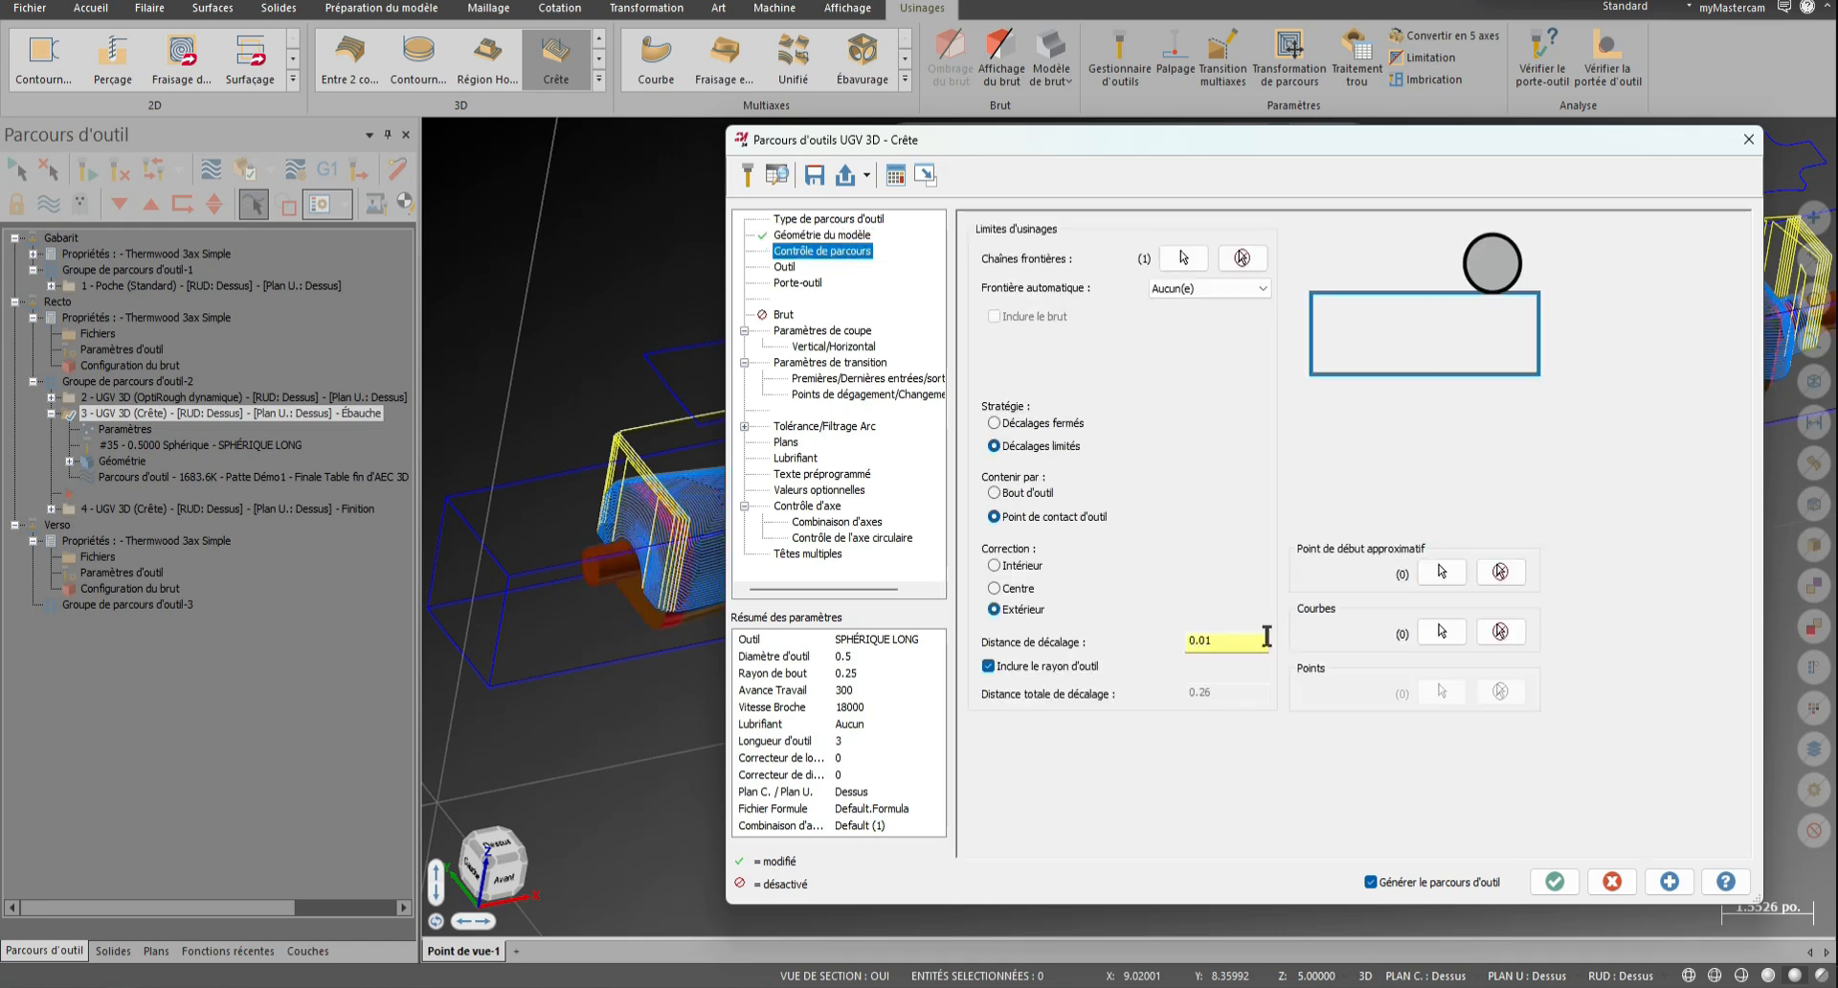
{"action": "left_click", "coordinate": [1262, 639]}
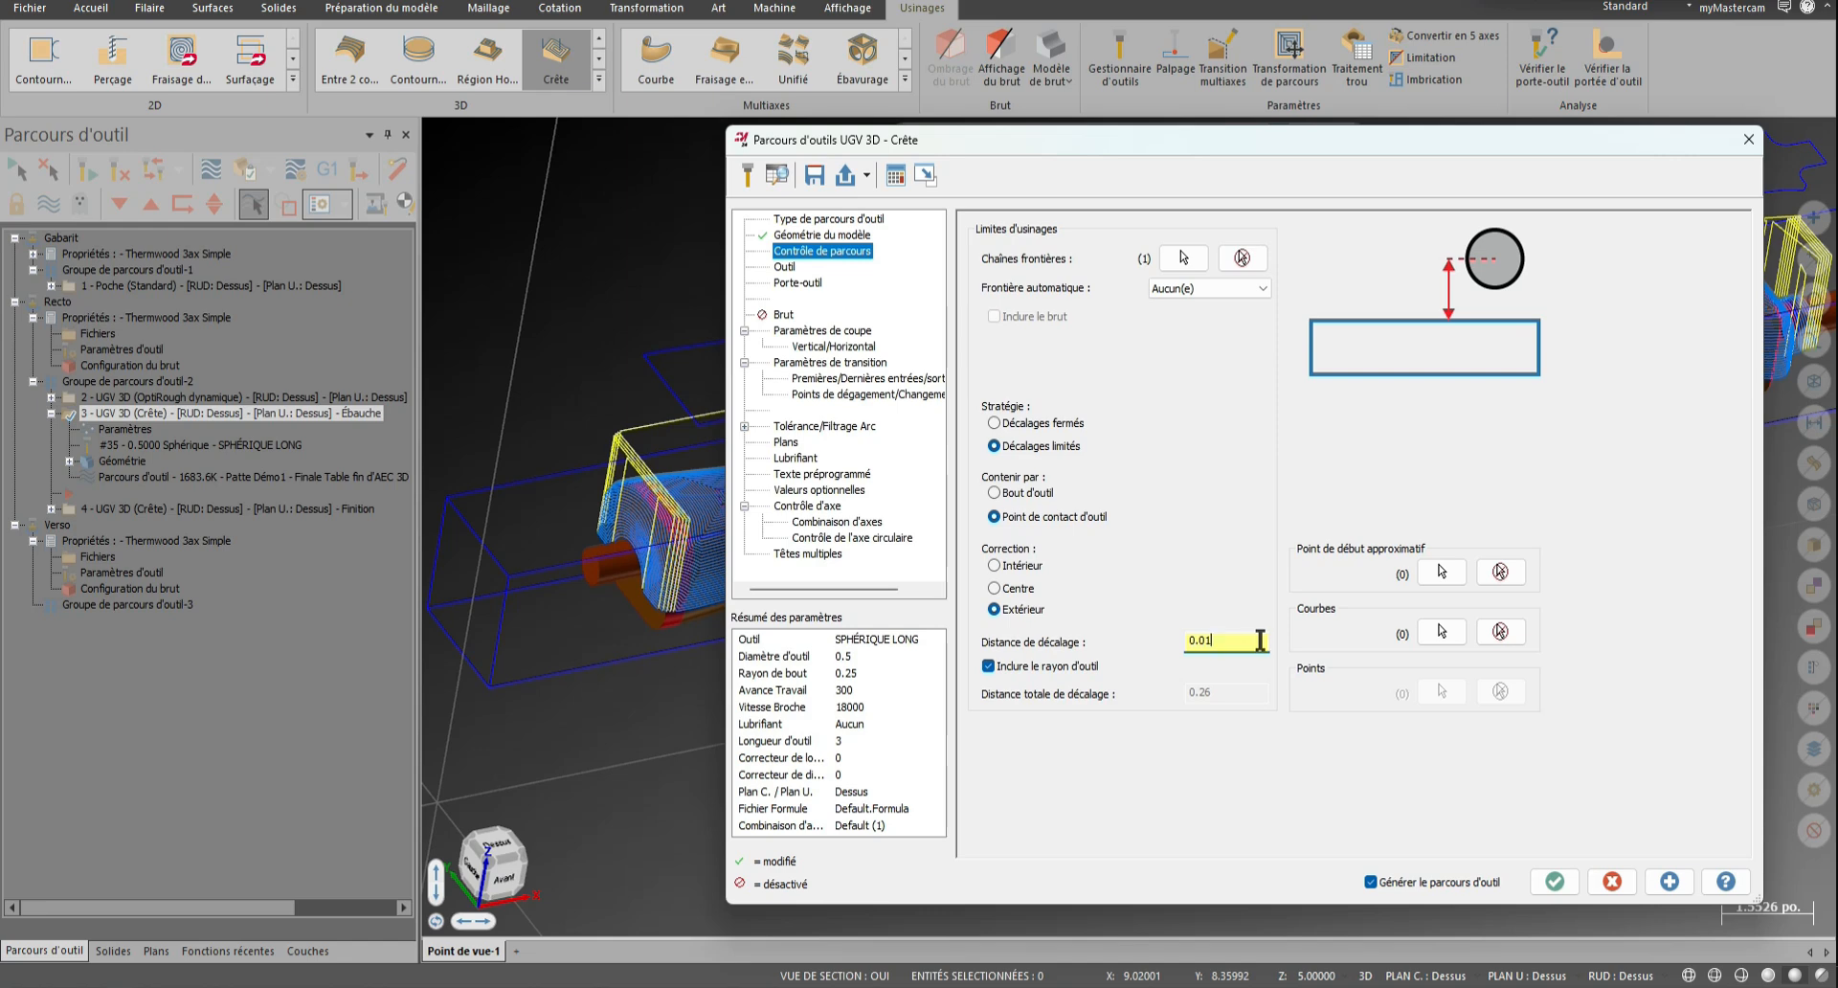
{"action": "key", "text": "BackSpace"}
{"action": "type", "text": "725"}
{"action": "key", "text": "Return"}
Set the Ébauche operation's stepover to 0.25 and regenerate its toolpath
{"action": "left_click", "coordinate": [861, 330]}
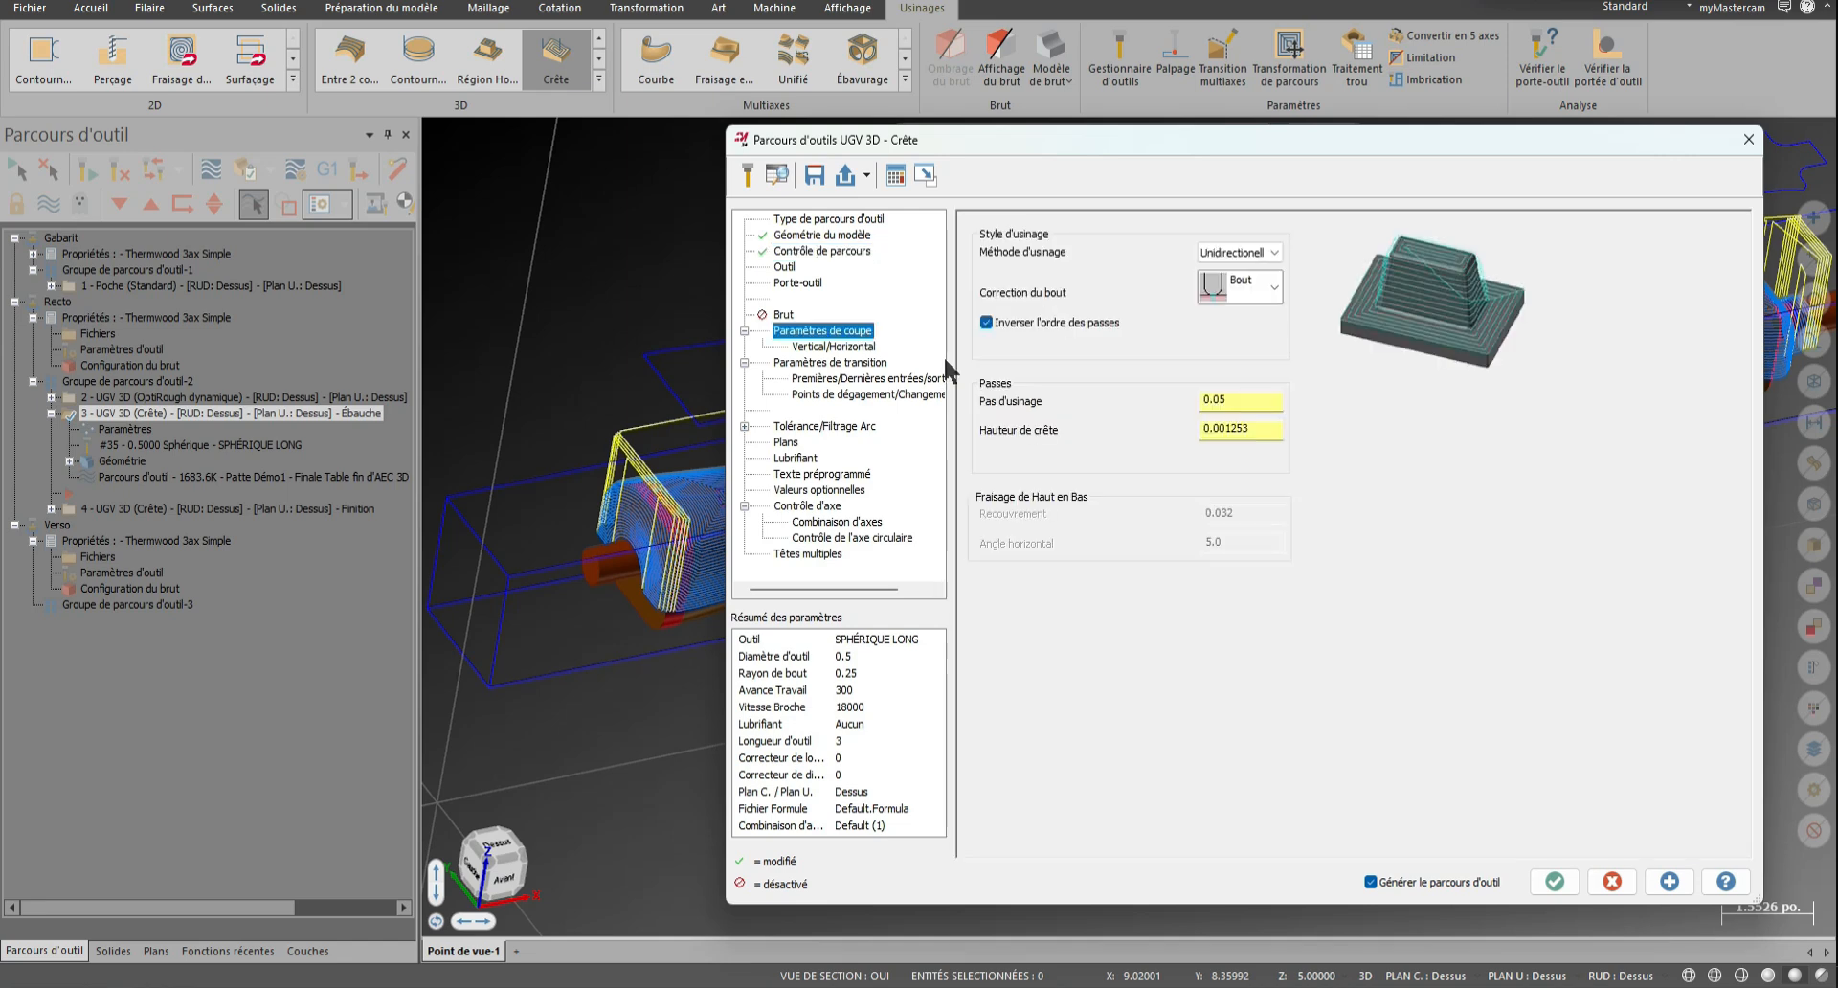
{"action": "left_click", "coordinate": [1242, 403]}
{"action": "key", "text": "Left"}
{"action": "key", "text": "BackSpace"}
{"action": "type", "text": "2"}
{"action": "left_click", "coordinate": [1258, 423]}
{"action": "left_click", "coordinate": [1553, 880]}
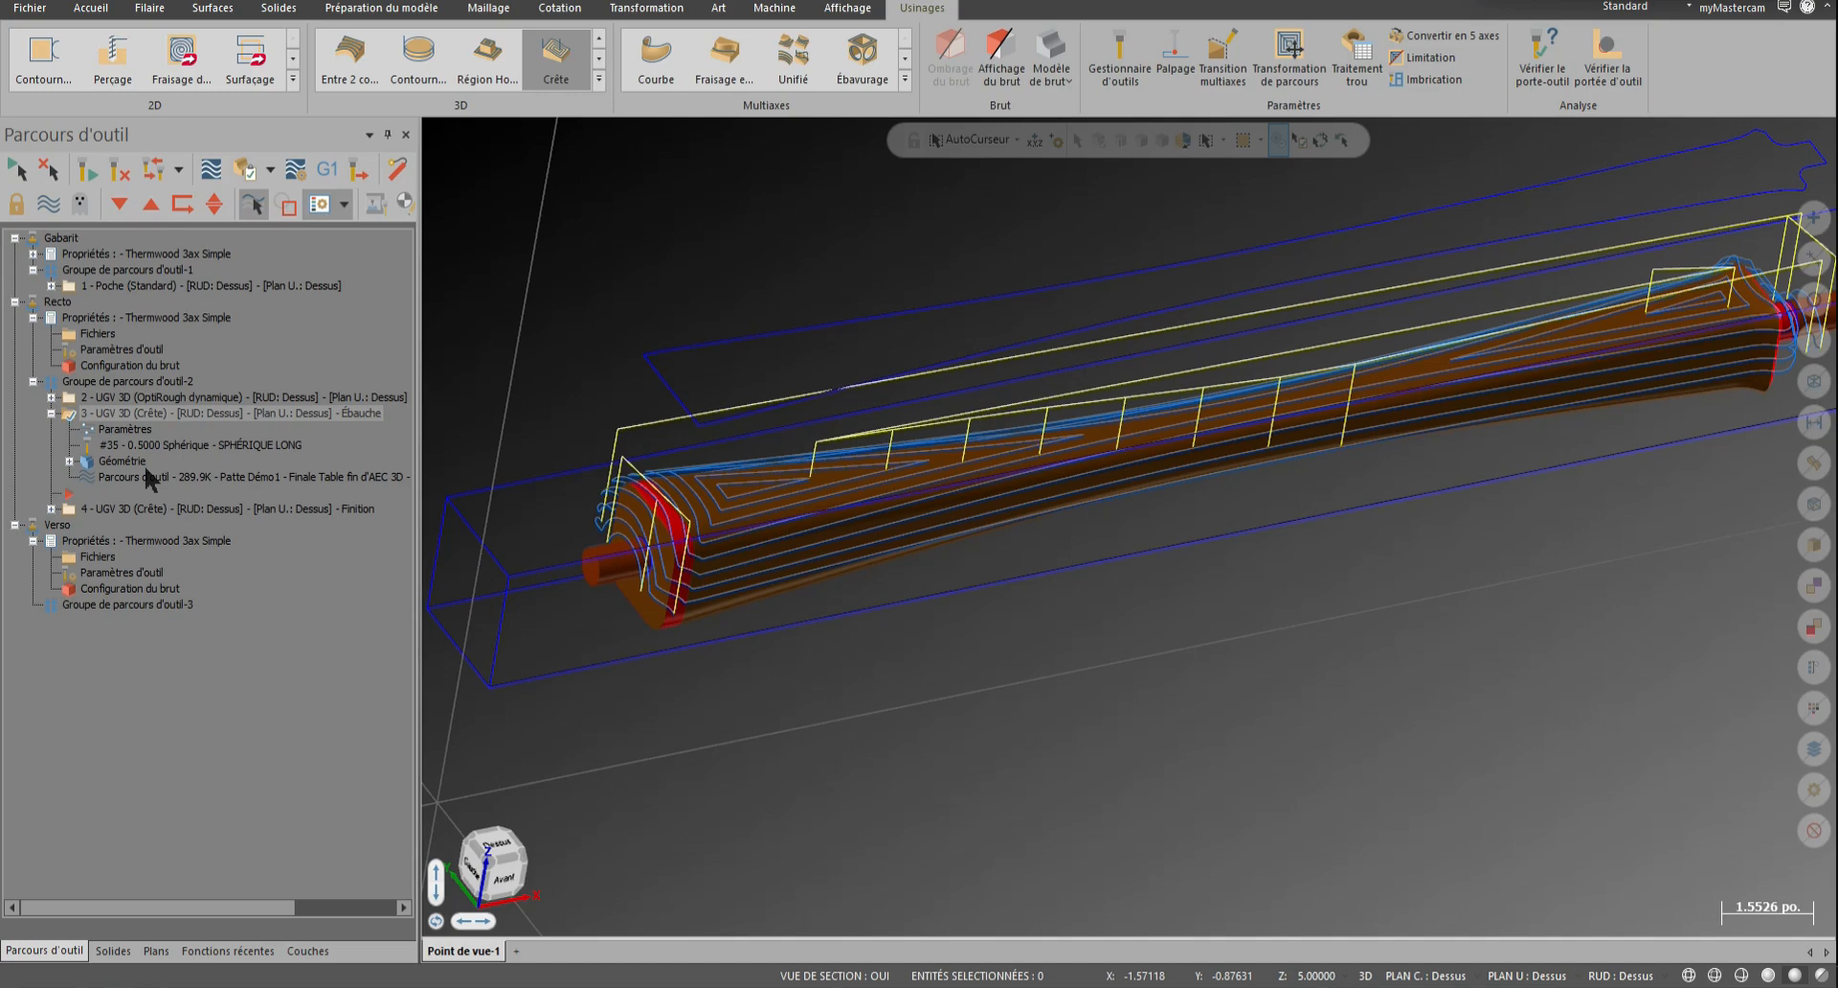
Examine the Ébauche passes on the leg and compare them with the Finition toolpath
{"action": "middle_click_drag", "start_coordinate": [1005, 533], "coordinate": [1129, 525]}
{"action": "middle_click_drag", "start_coordinate": [782, 532], "coordinate": [730, 573]}
{"action": "scroll", "coordinate": [729, 575], "scroll_direction": "down", "scroll_amount": 4}
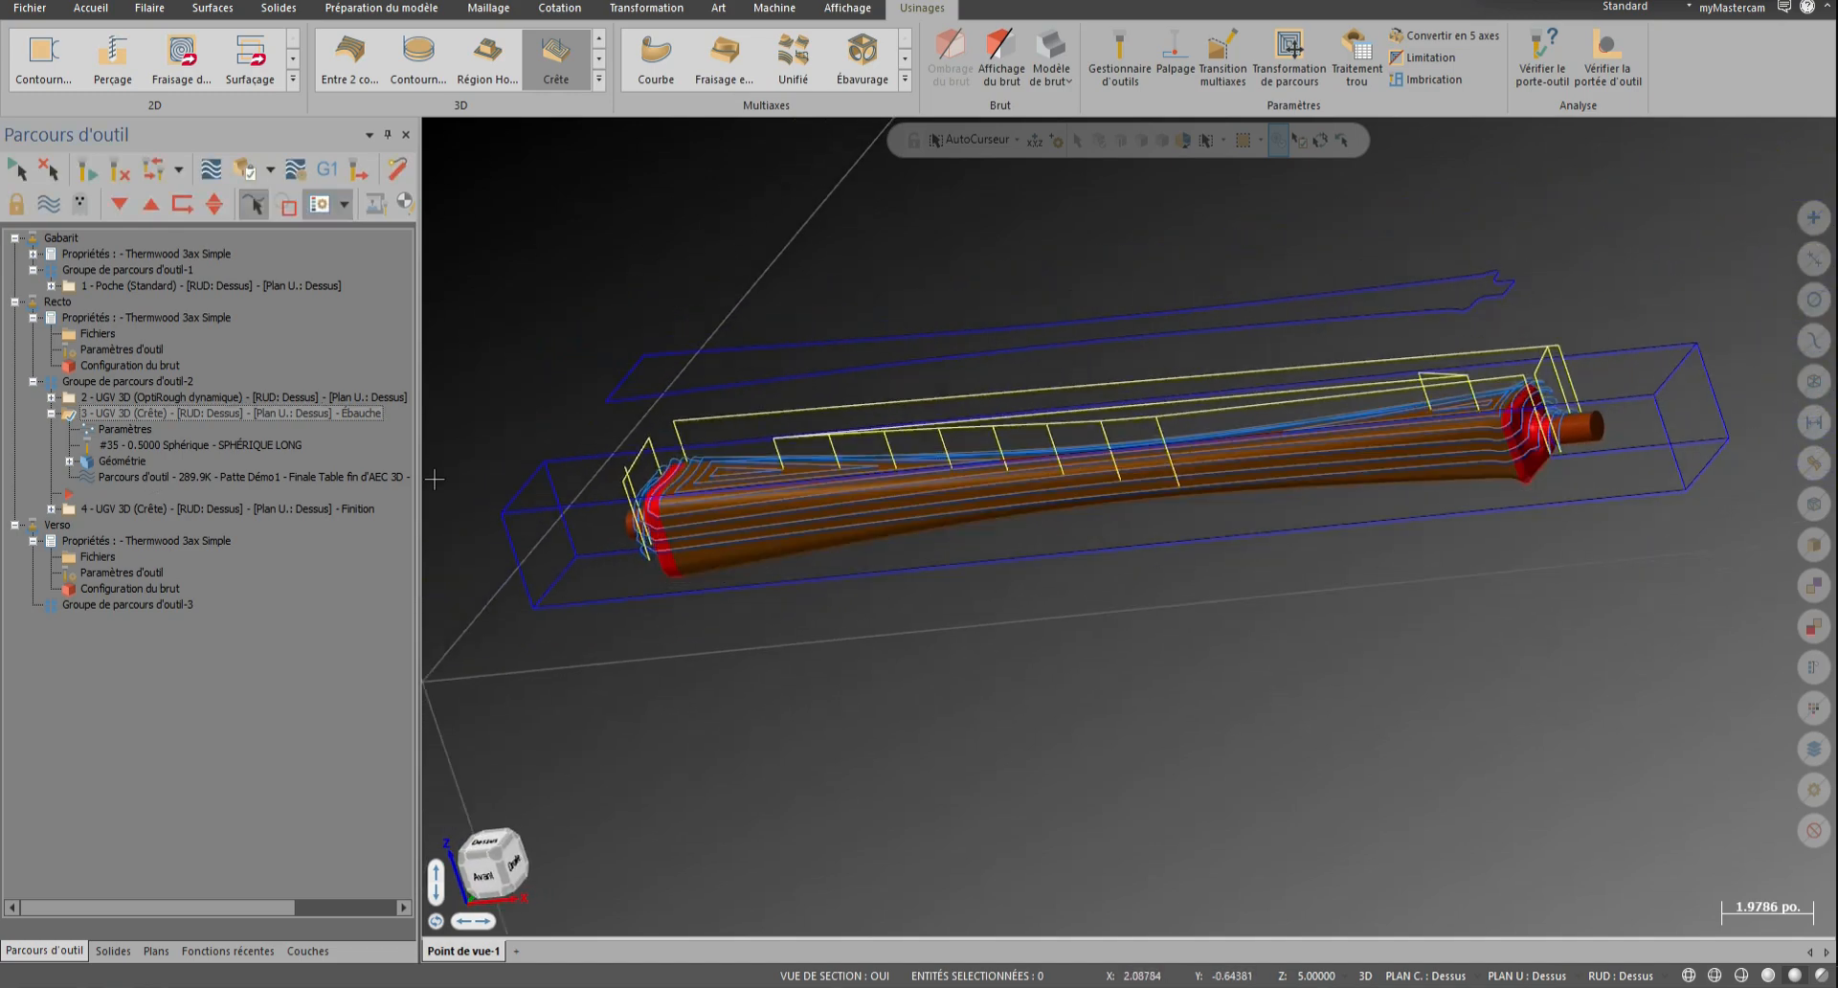
{"action": "left_click", "coordinate": [51, 414]}
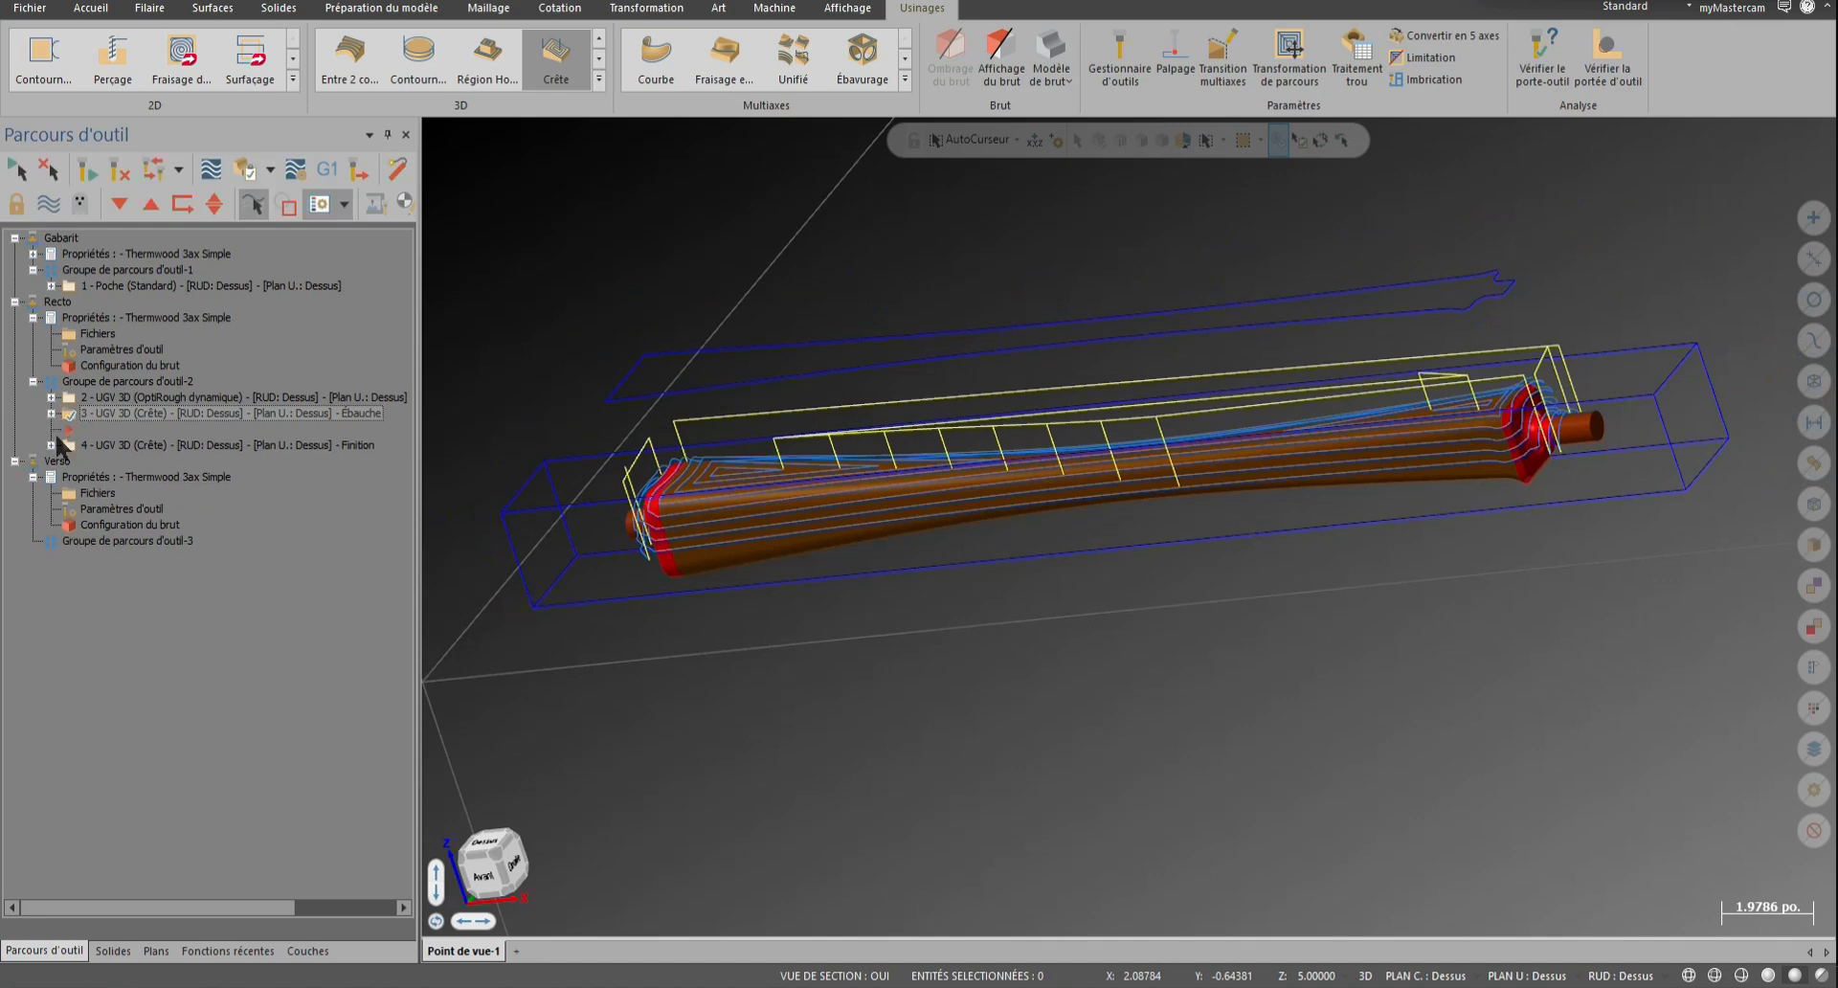
{"action": "left_click", "coordinate": [86, 445]}
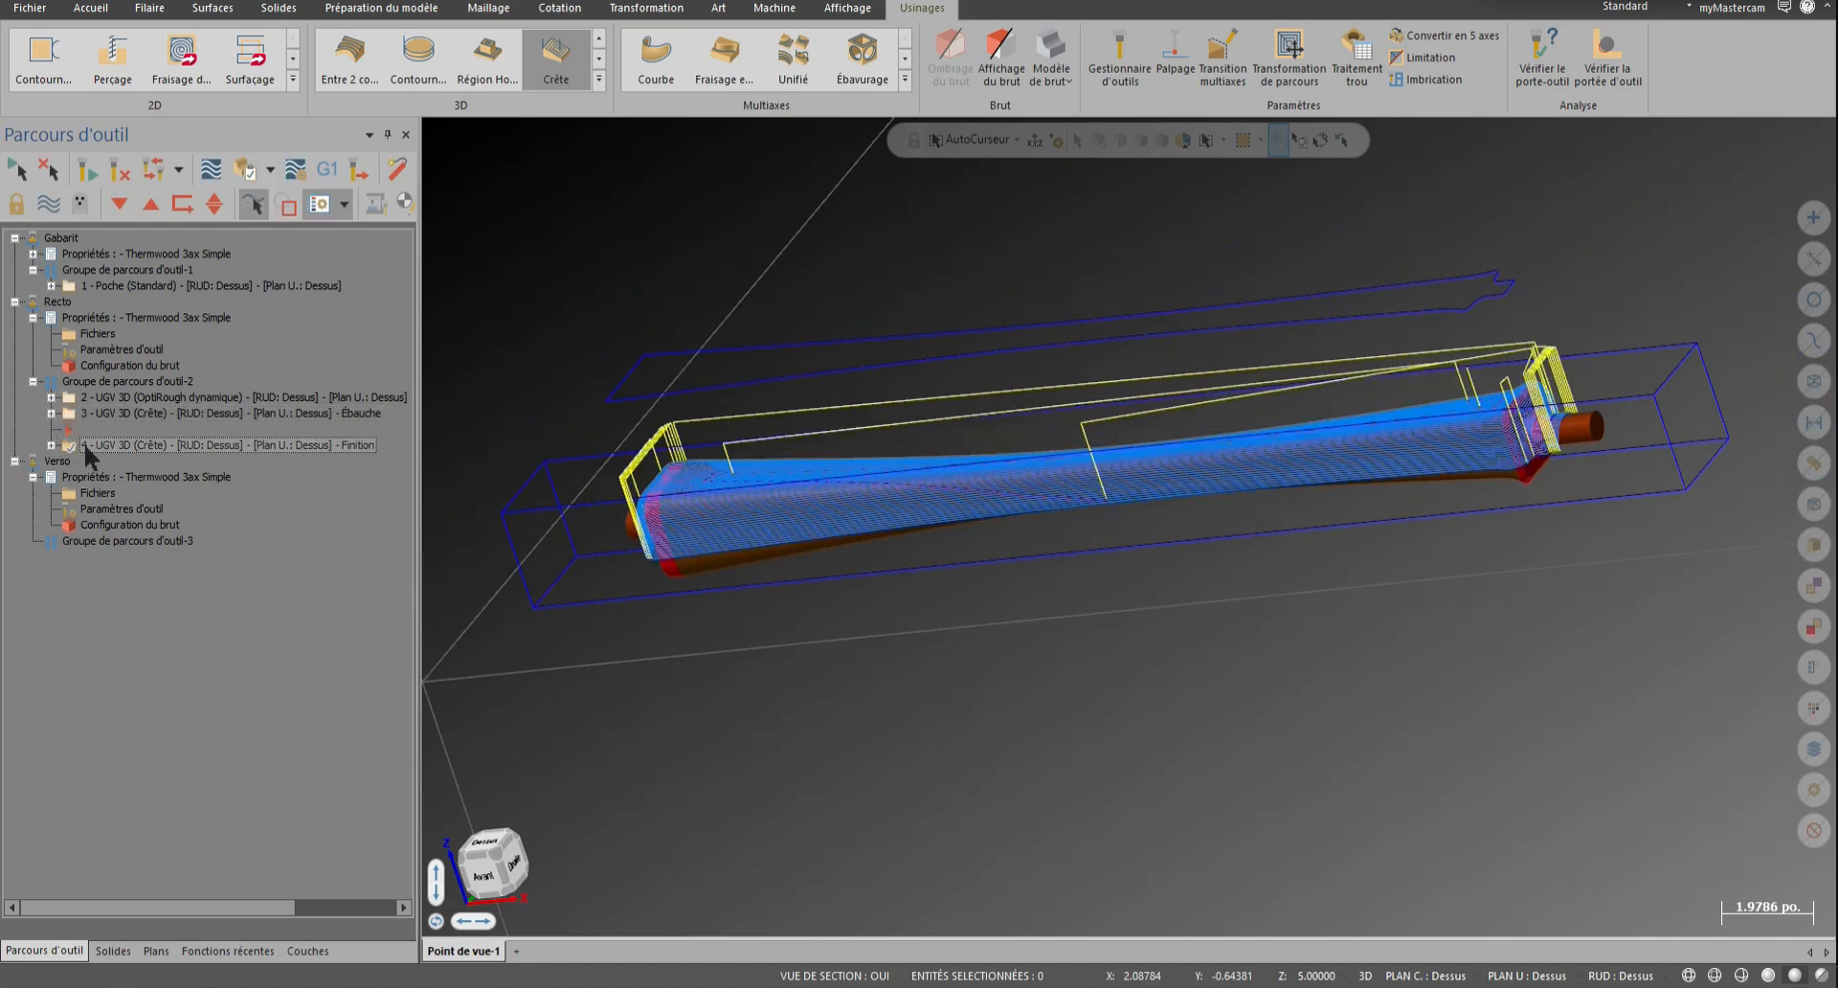
Verify all operations of Groupe de parcours d'outil-2 on the solid stock, playing the simulation through the OptiRough roughing
{"action": "left_click", "coordinate": [110, 383]}
{"action": "left_click", "coordinate": [248, 173]}
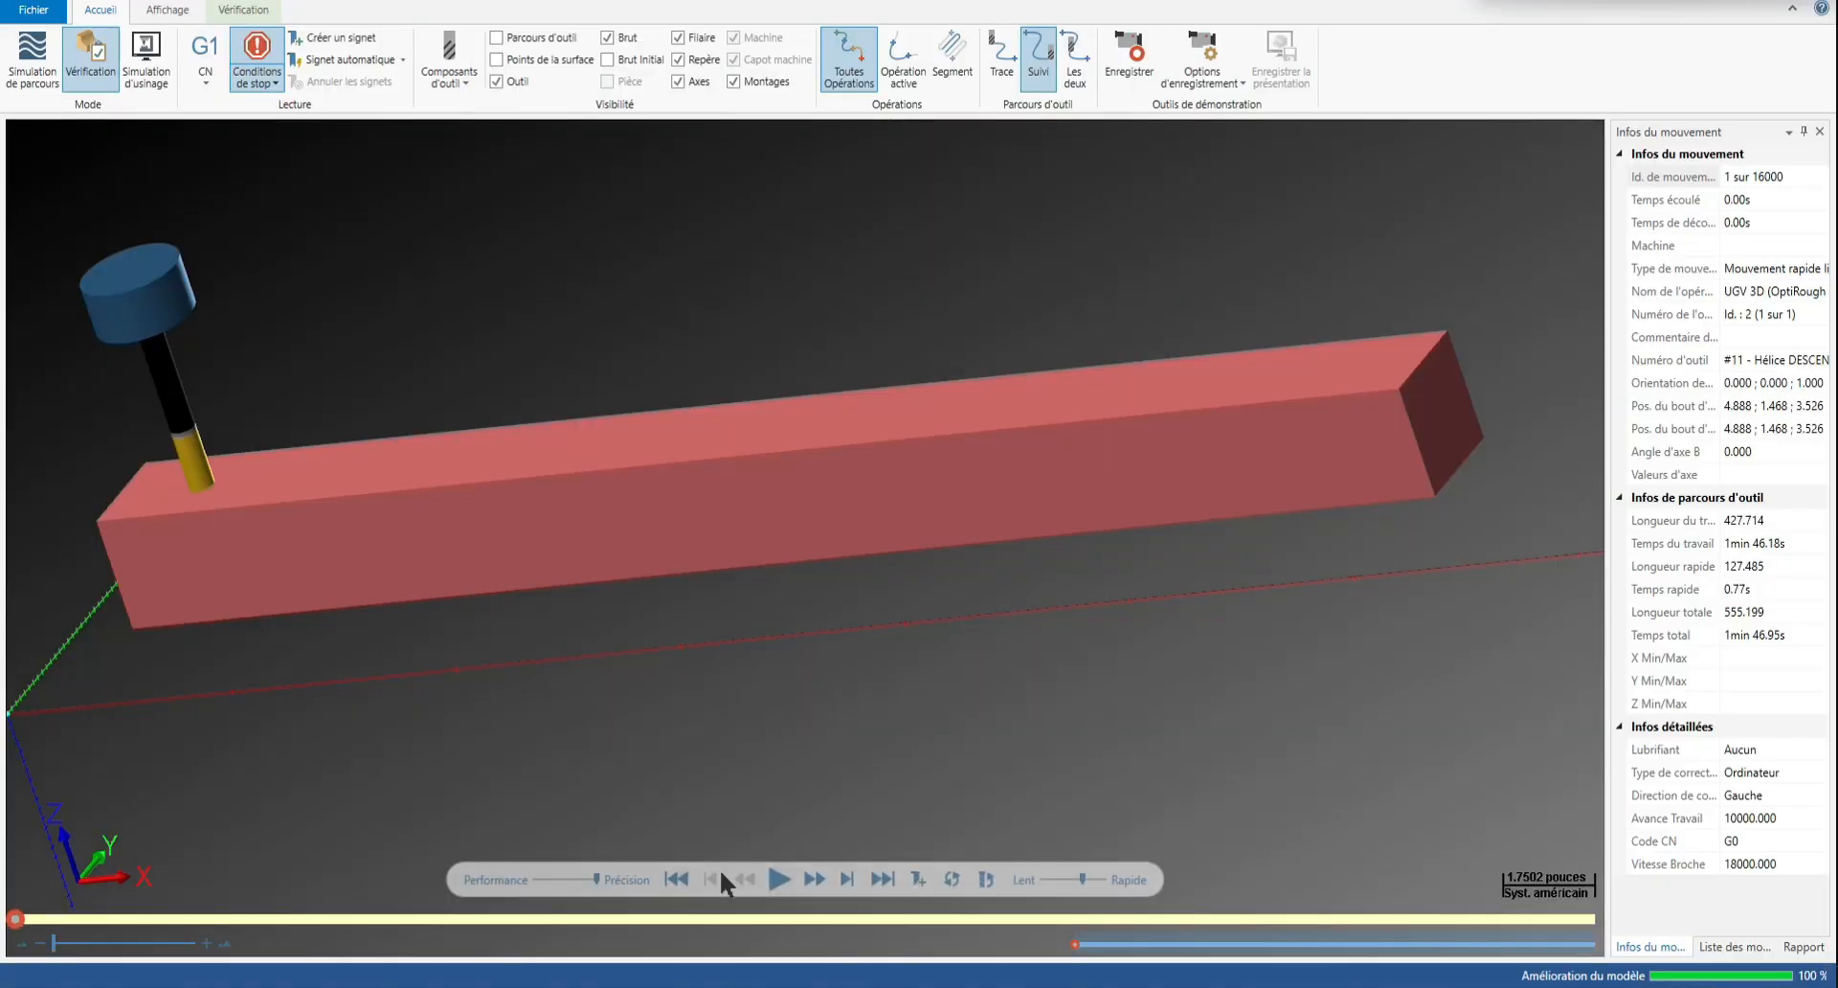
{"action": "left_click", "coordinate": [779, 879]}
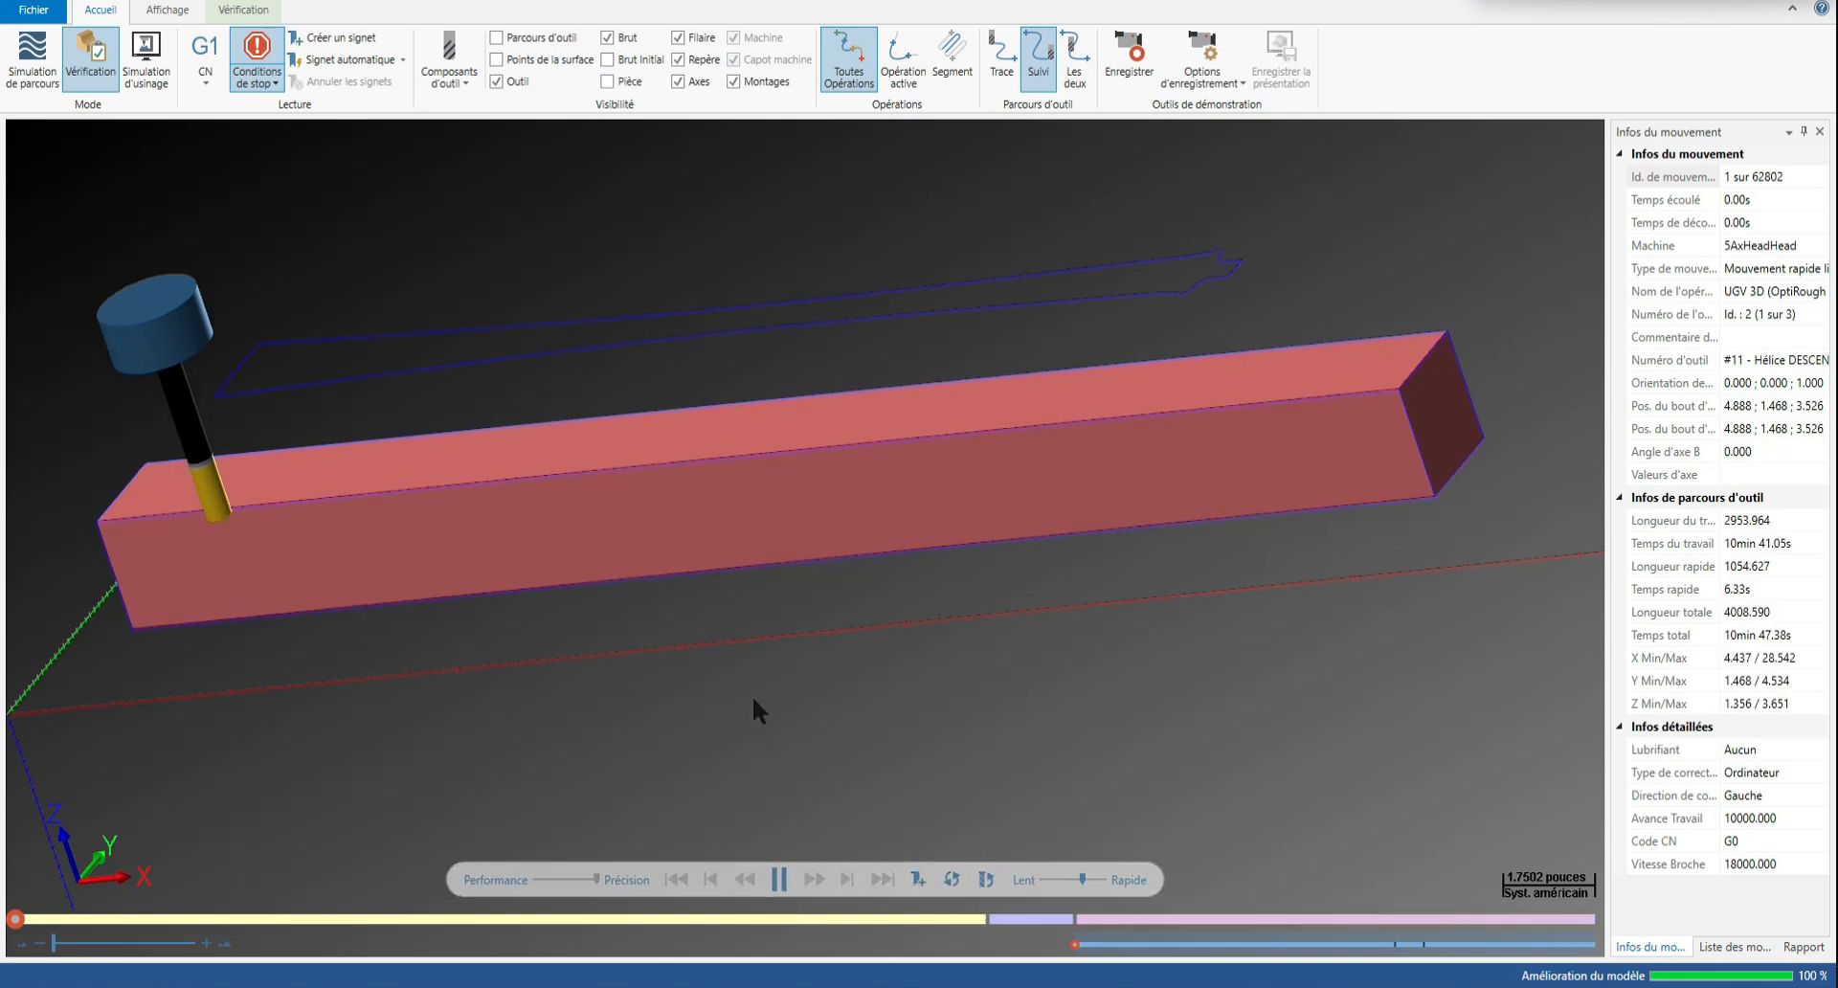
{"action": "middle_click_drag", "start_coordinate": [755, 701], "coordinate": [767, 643]}
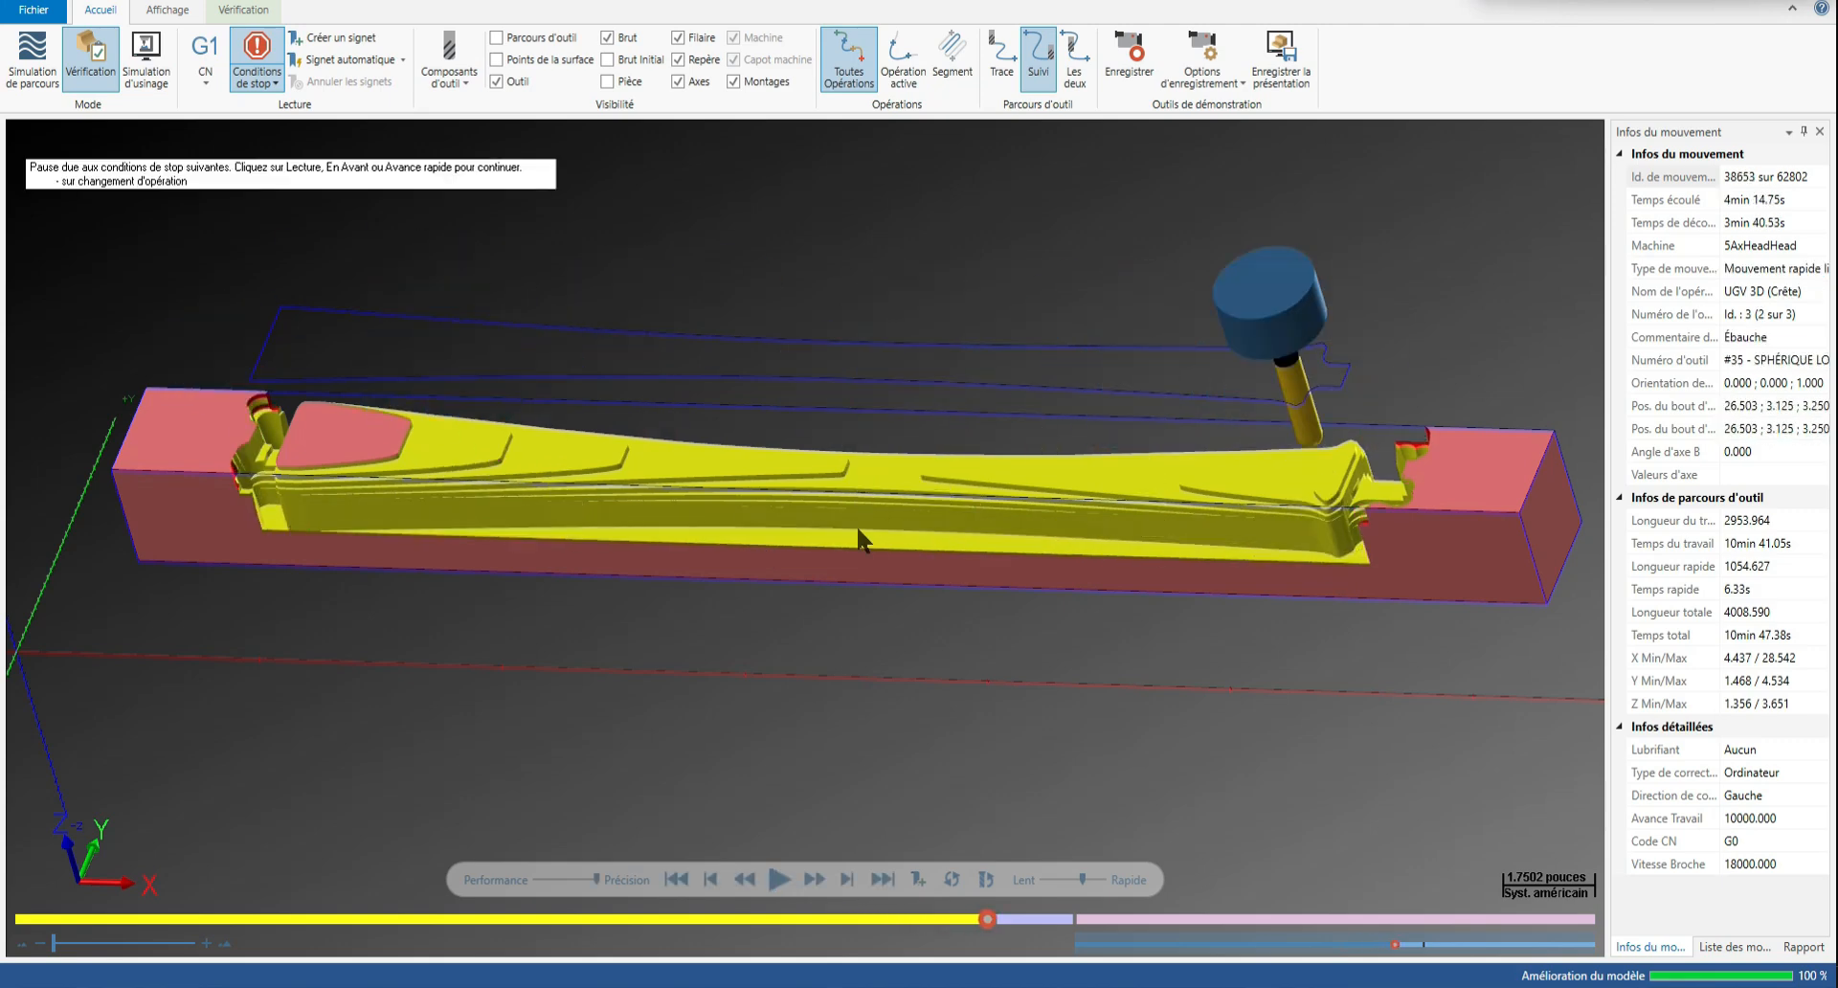
Examine the simulated OptiRough result at both ends of the leg and along the stepped material left on it
{"action": "middle_click_drag", "start_coordinate": [1325, 518], "coordinate": [1404, 529]}
{"action": "scroll", "coordinate": [1387, 446], "scroll_direction": "up", "scroll_amount": 1}
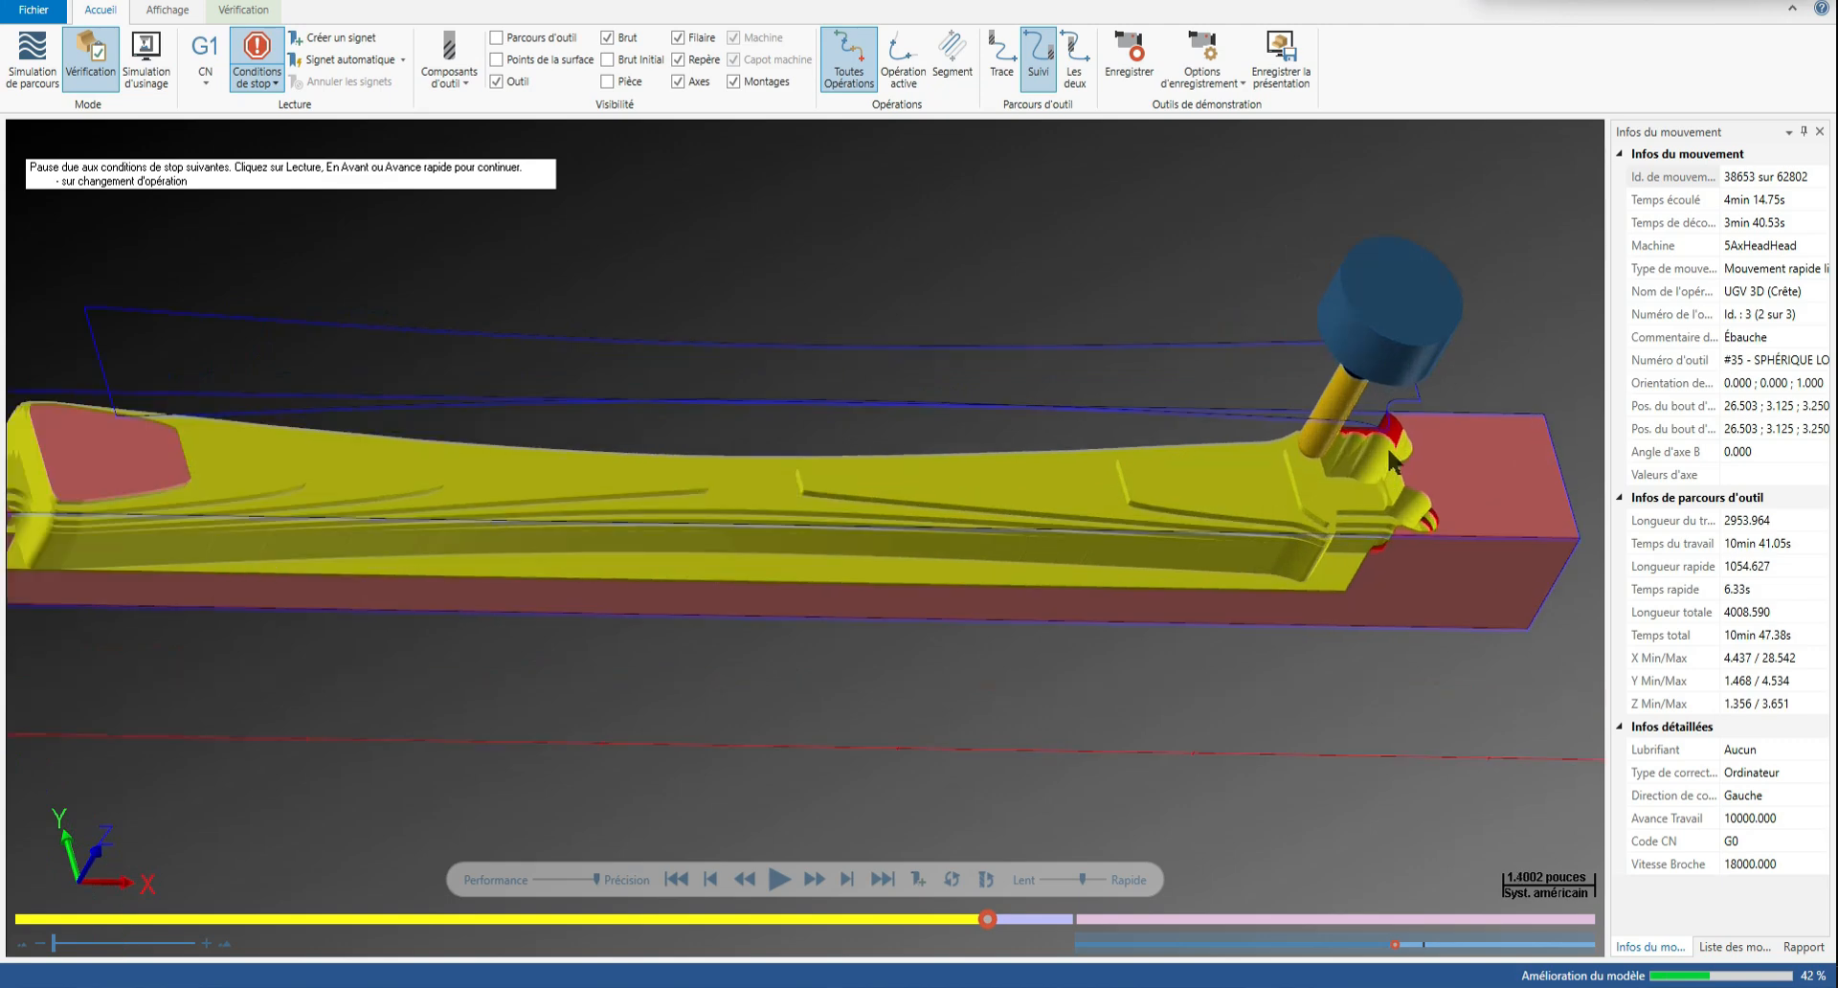
{"action": "middle_click_drag", "start_coordinate": [1387, 446], "coordinate": [1335, 484]}
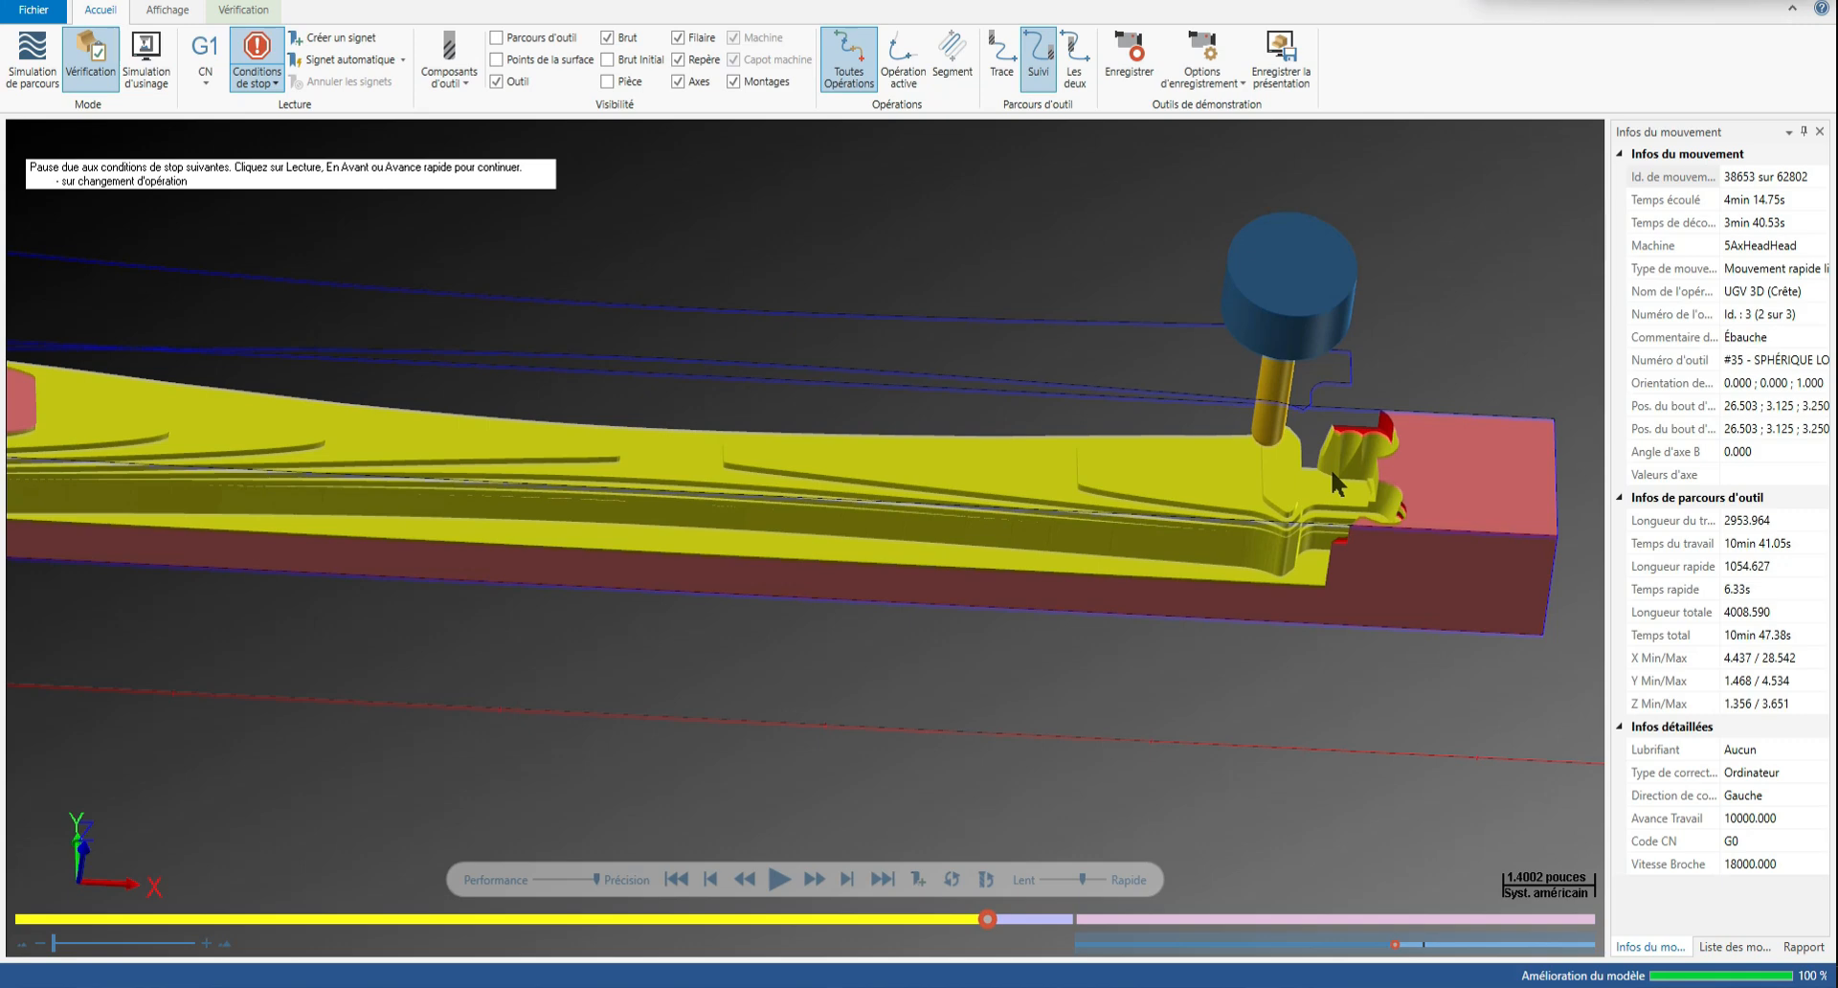
{"action": "scroll", "coordinate": [1357, 432], "scroll_direction": "up", "scroll_amount": 3}
{"action": "scroll", "coordinate": [1398, 484], "scroll_direction": "down", "scroll_amount": 5}
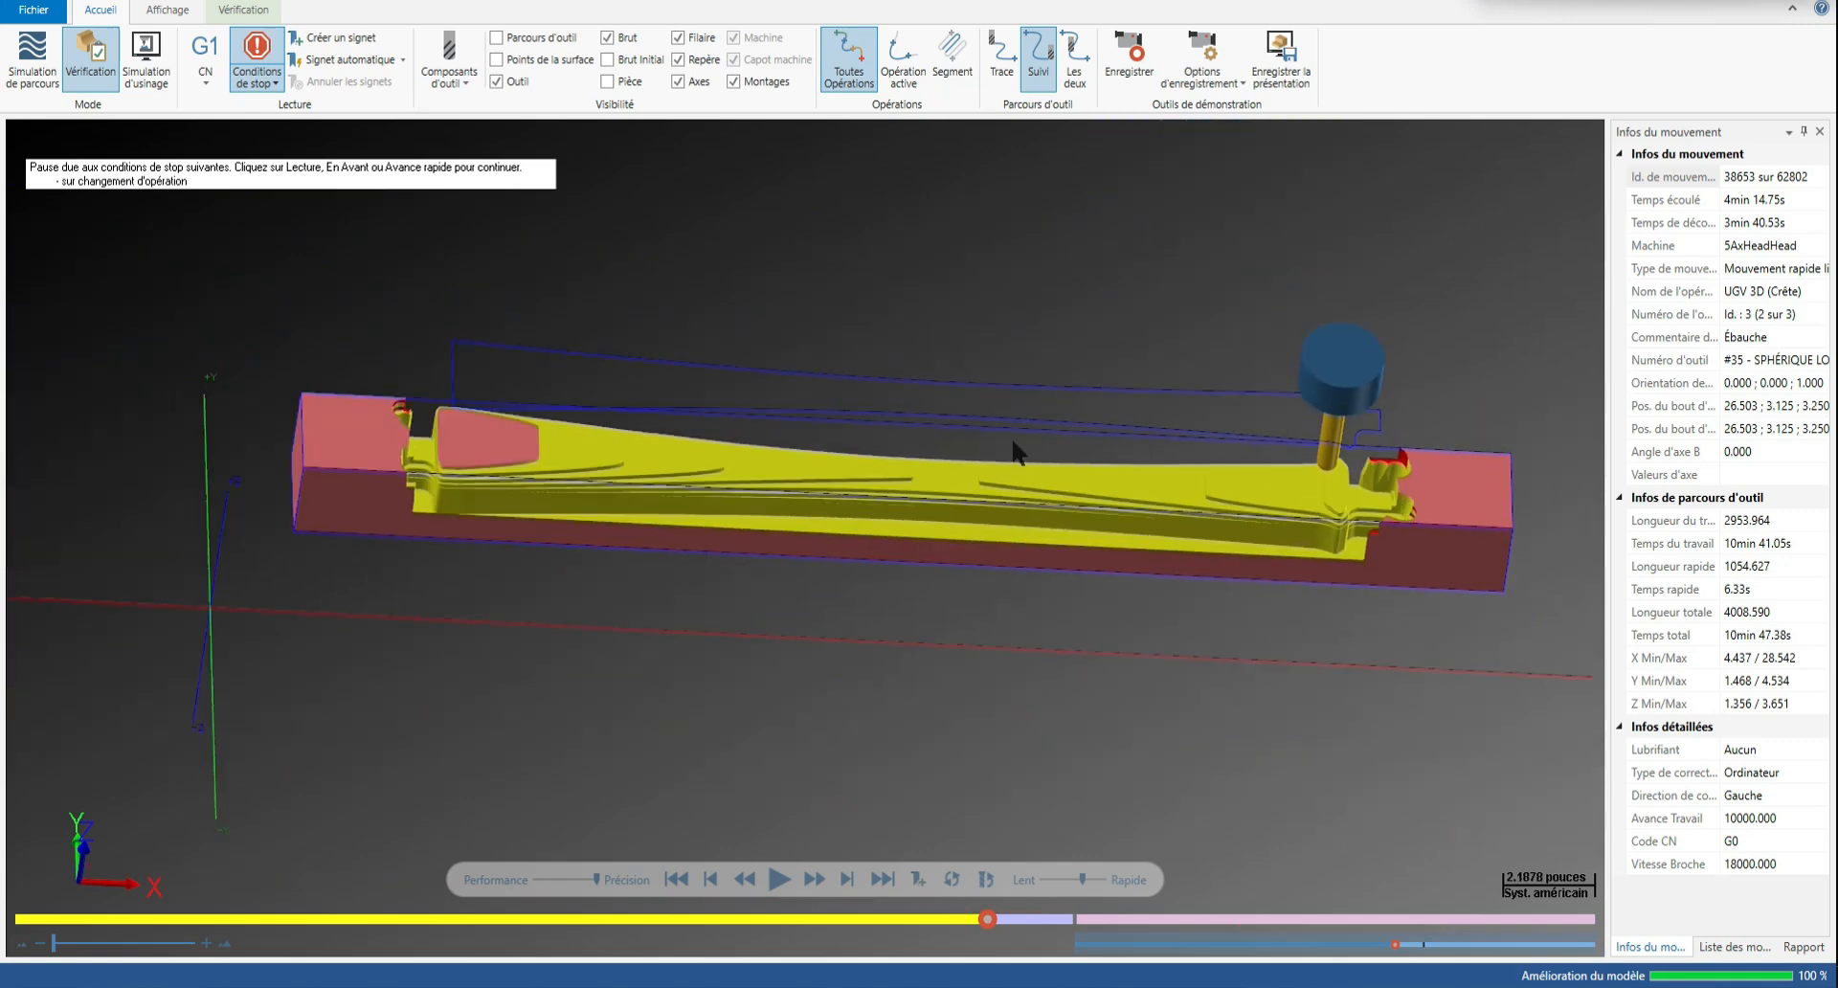
{"action": "middle_click_drag", "start_coordinate": [881, 515], "coordinate": [839, 514]}
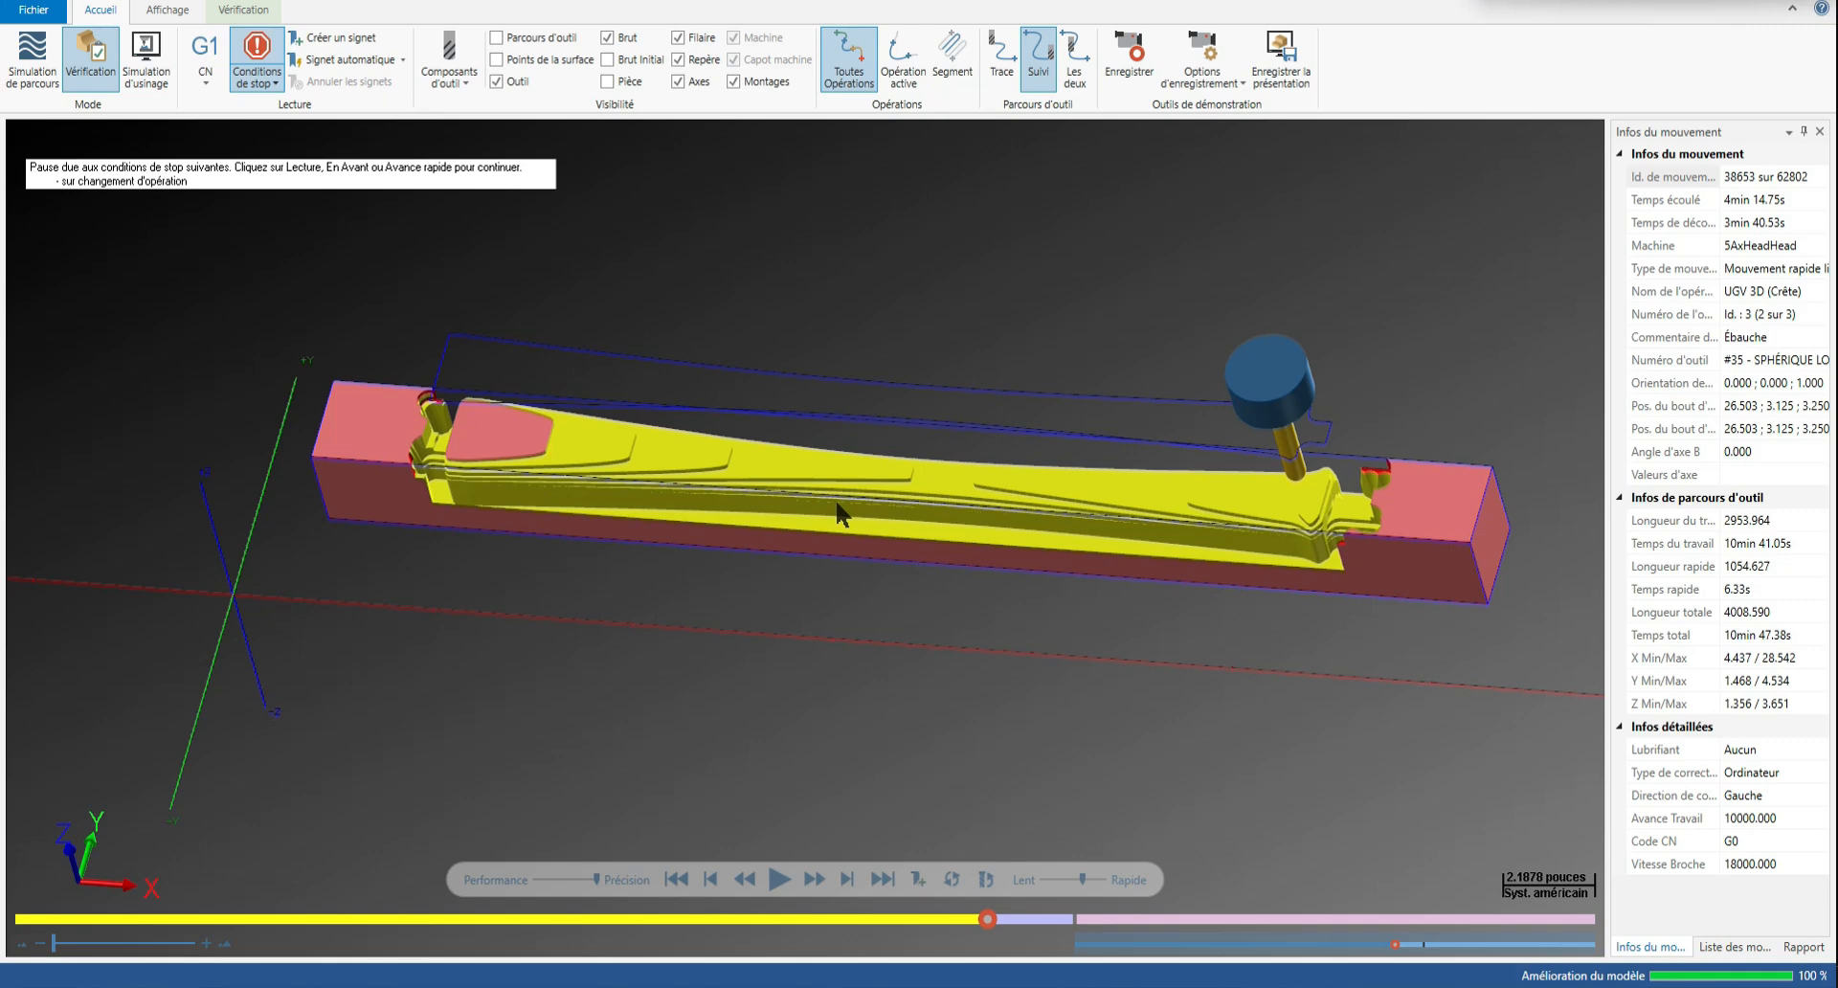
{"action": "scroll", "coordinate": [463, 461], "scroll_direction": "up", "scroll_amount": 5}
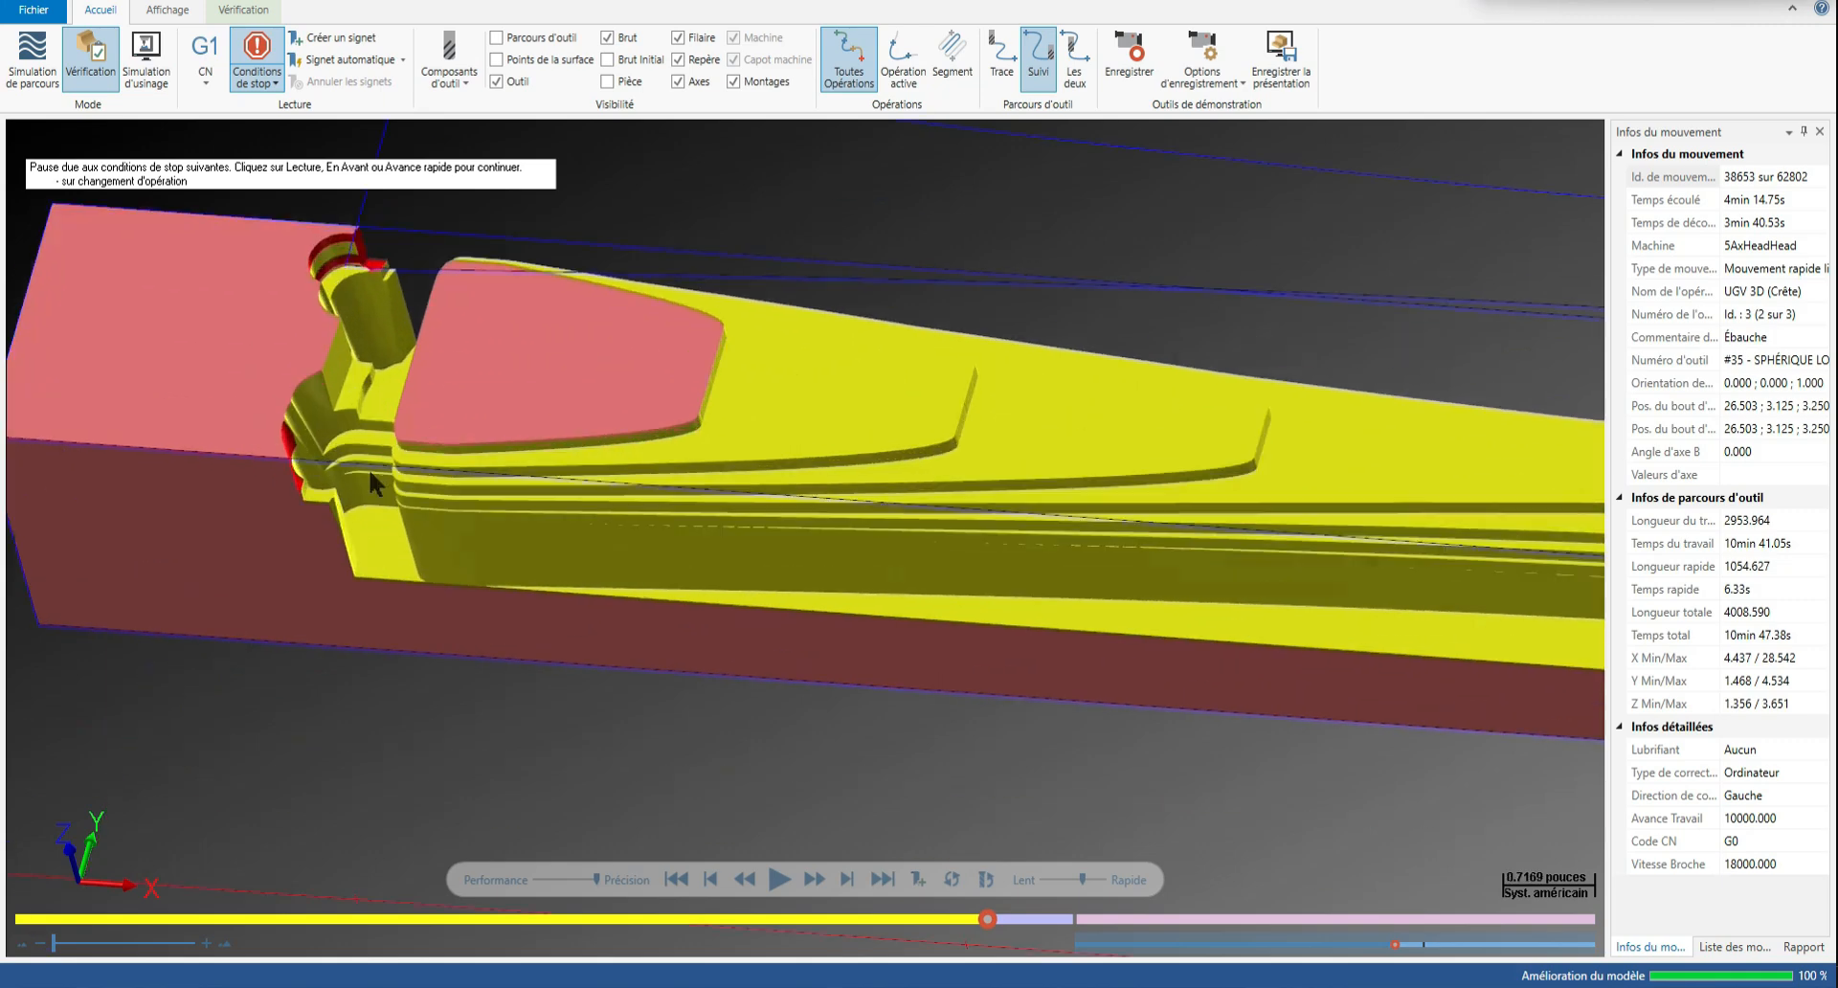
{"action": "middle_click_drag", "start_coordinate": [369, 472], "coordinate": [339, 468]}
{"action": "scroll", "coordinate": [233, 393], "scroll_direction": "down", "scroll_amount": 5}
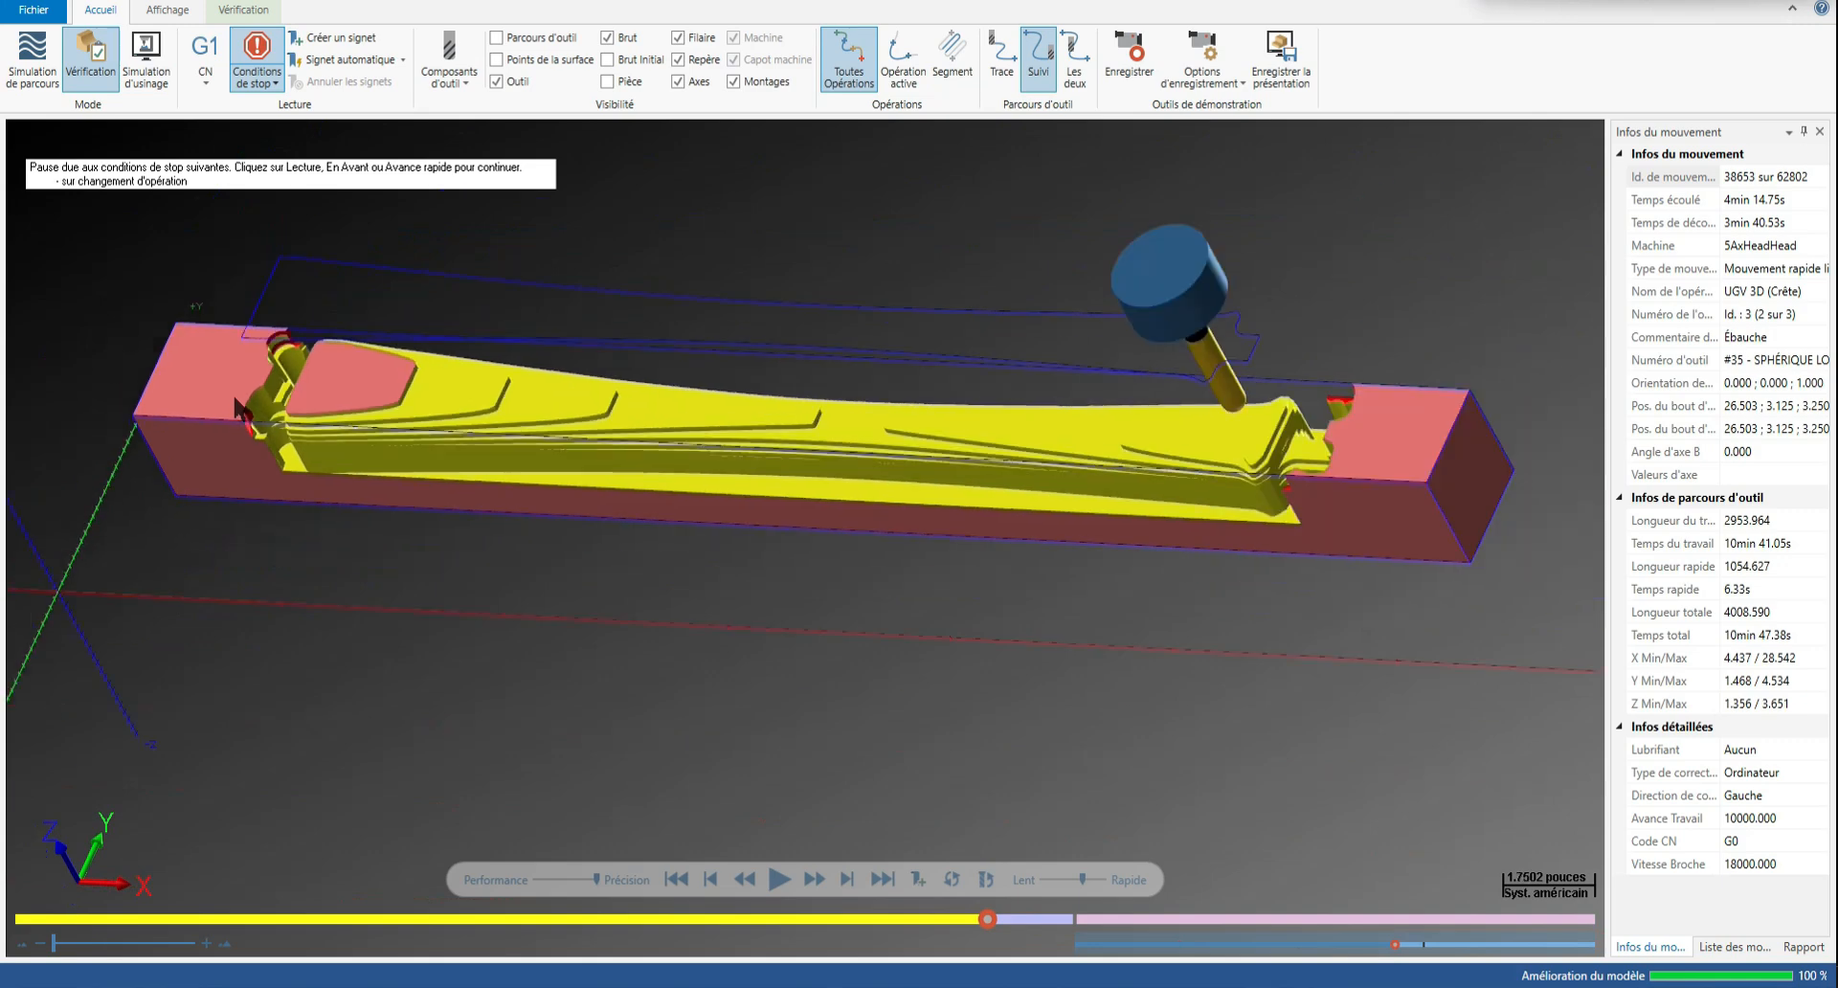
{"action": "middle_click_drag", "start_coordinate": [574, 442], "coordinate": [599, 460]}
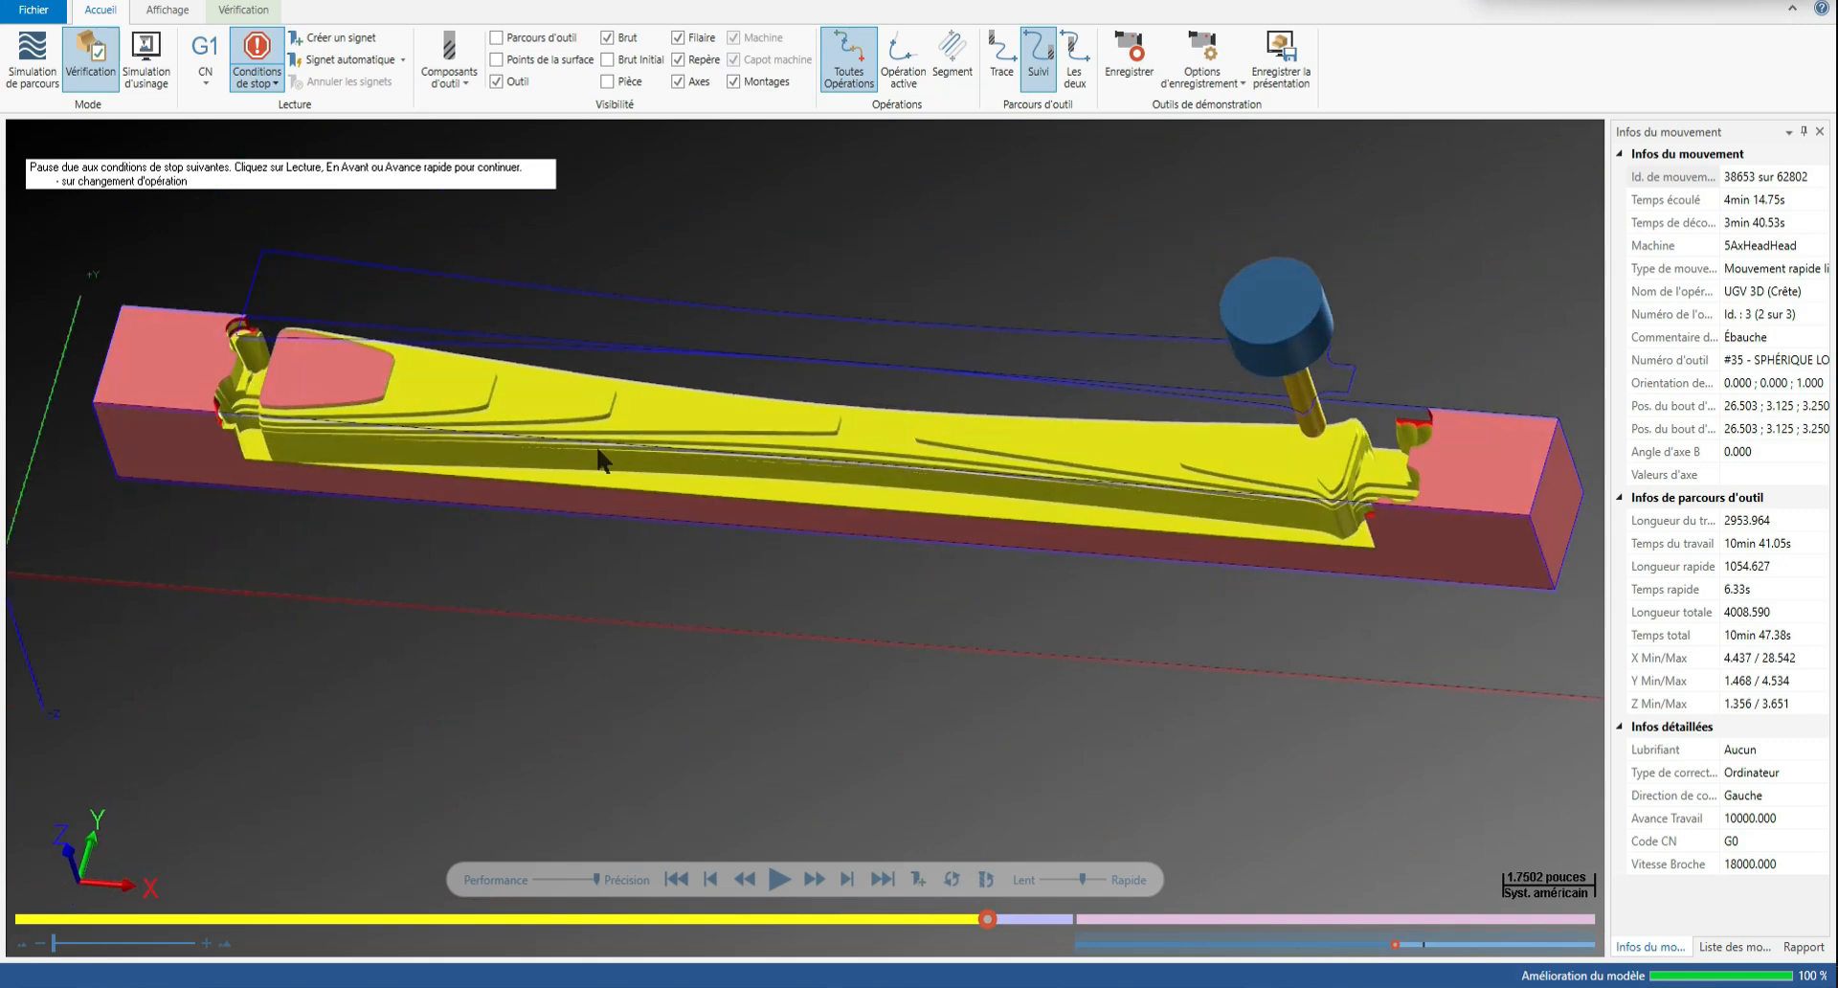
Play the simulation through the Ébauche and Finition operations and inspect the finished shoulder at the leg's far end
{"action": "left_click", "coordinate": [780, 886]}
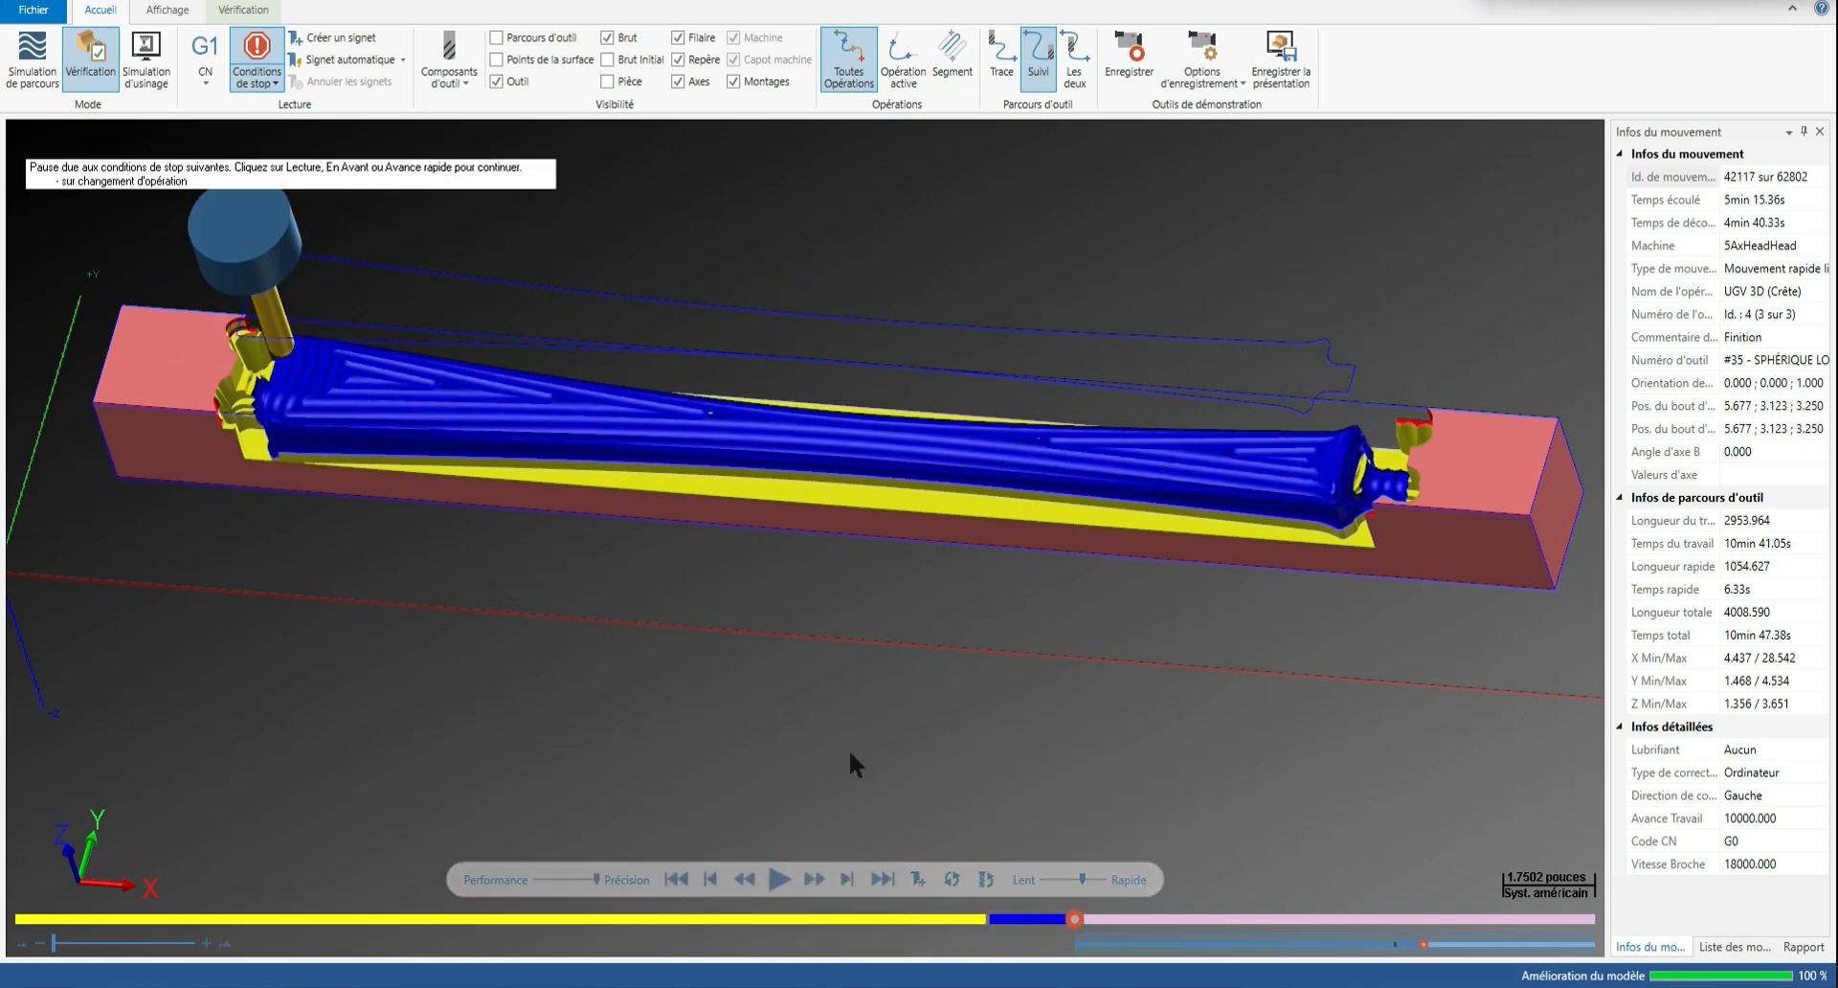
{"action": "left_click", "coordinate": [781, 879]}
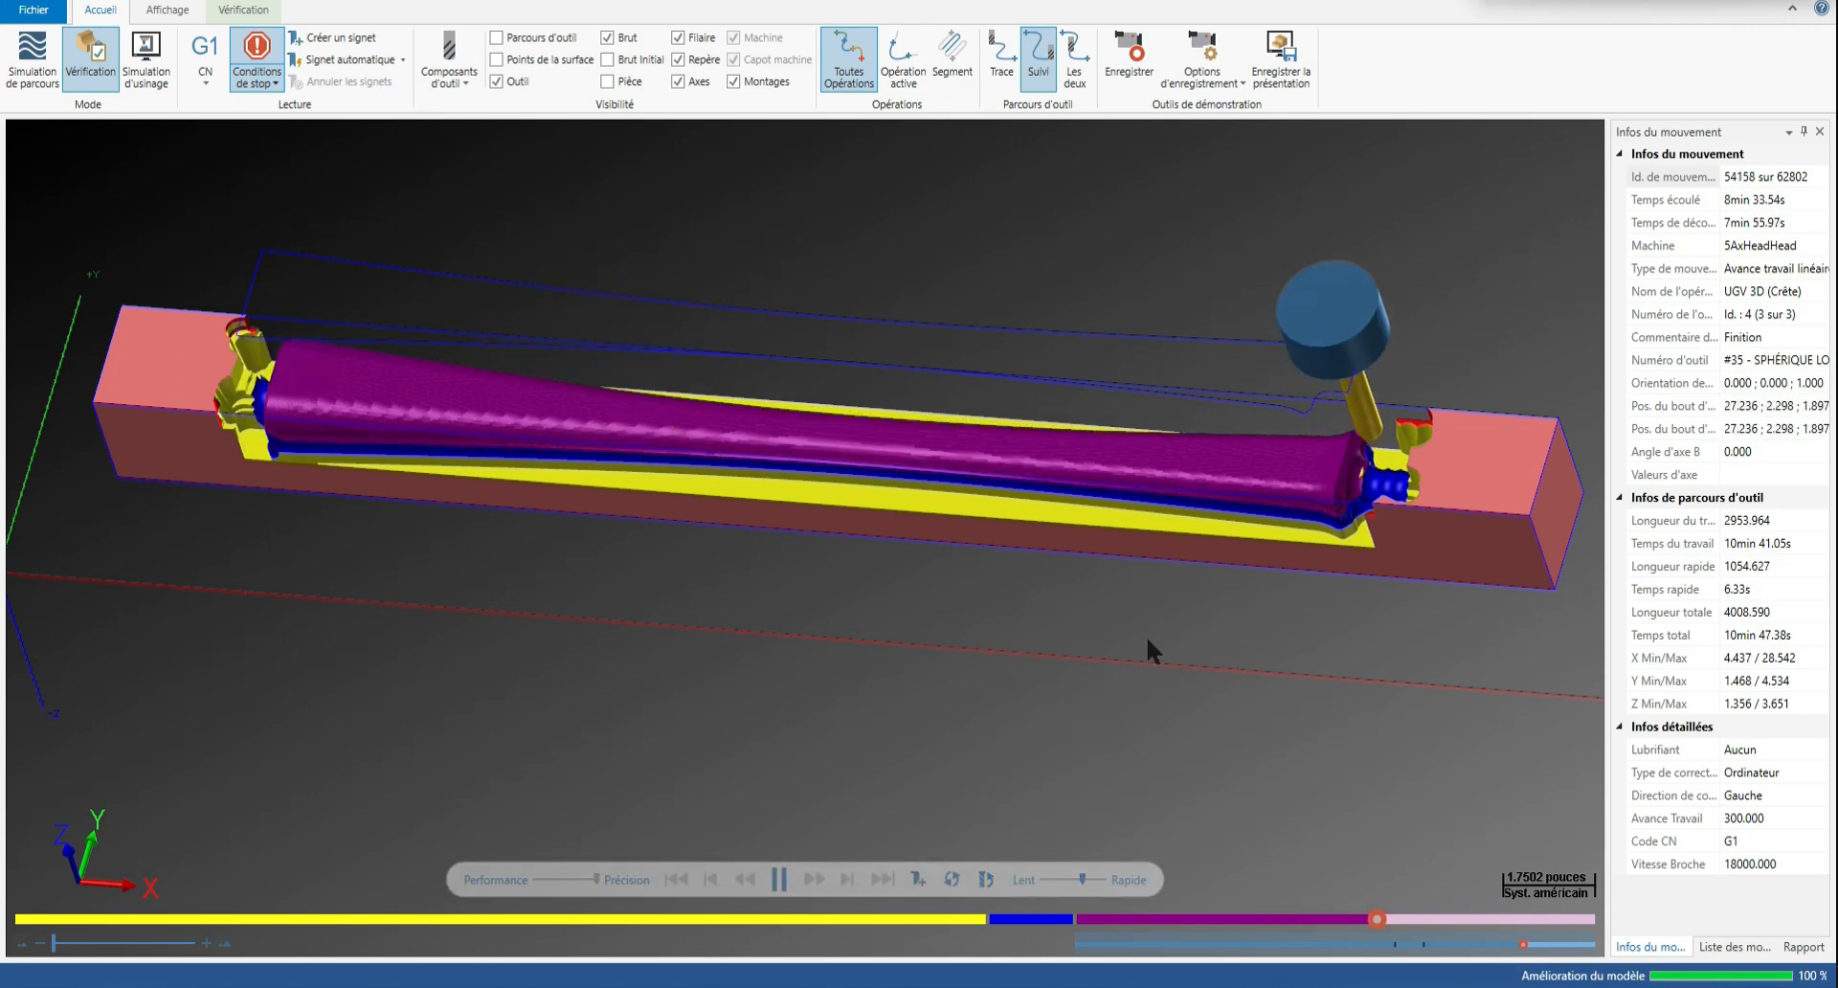
{"action": "scroll", "coordinate": [1357, 530], "scroll_direction": "up", "scroll_amount": 8}
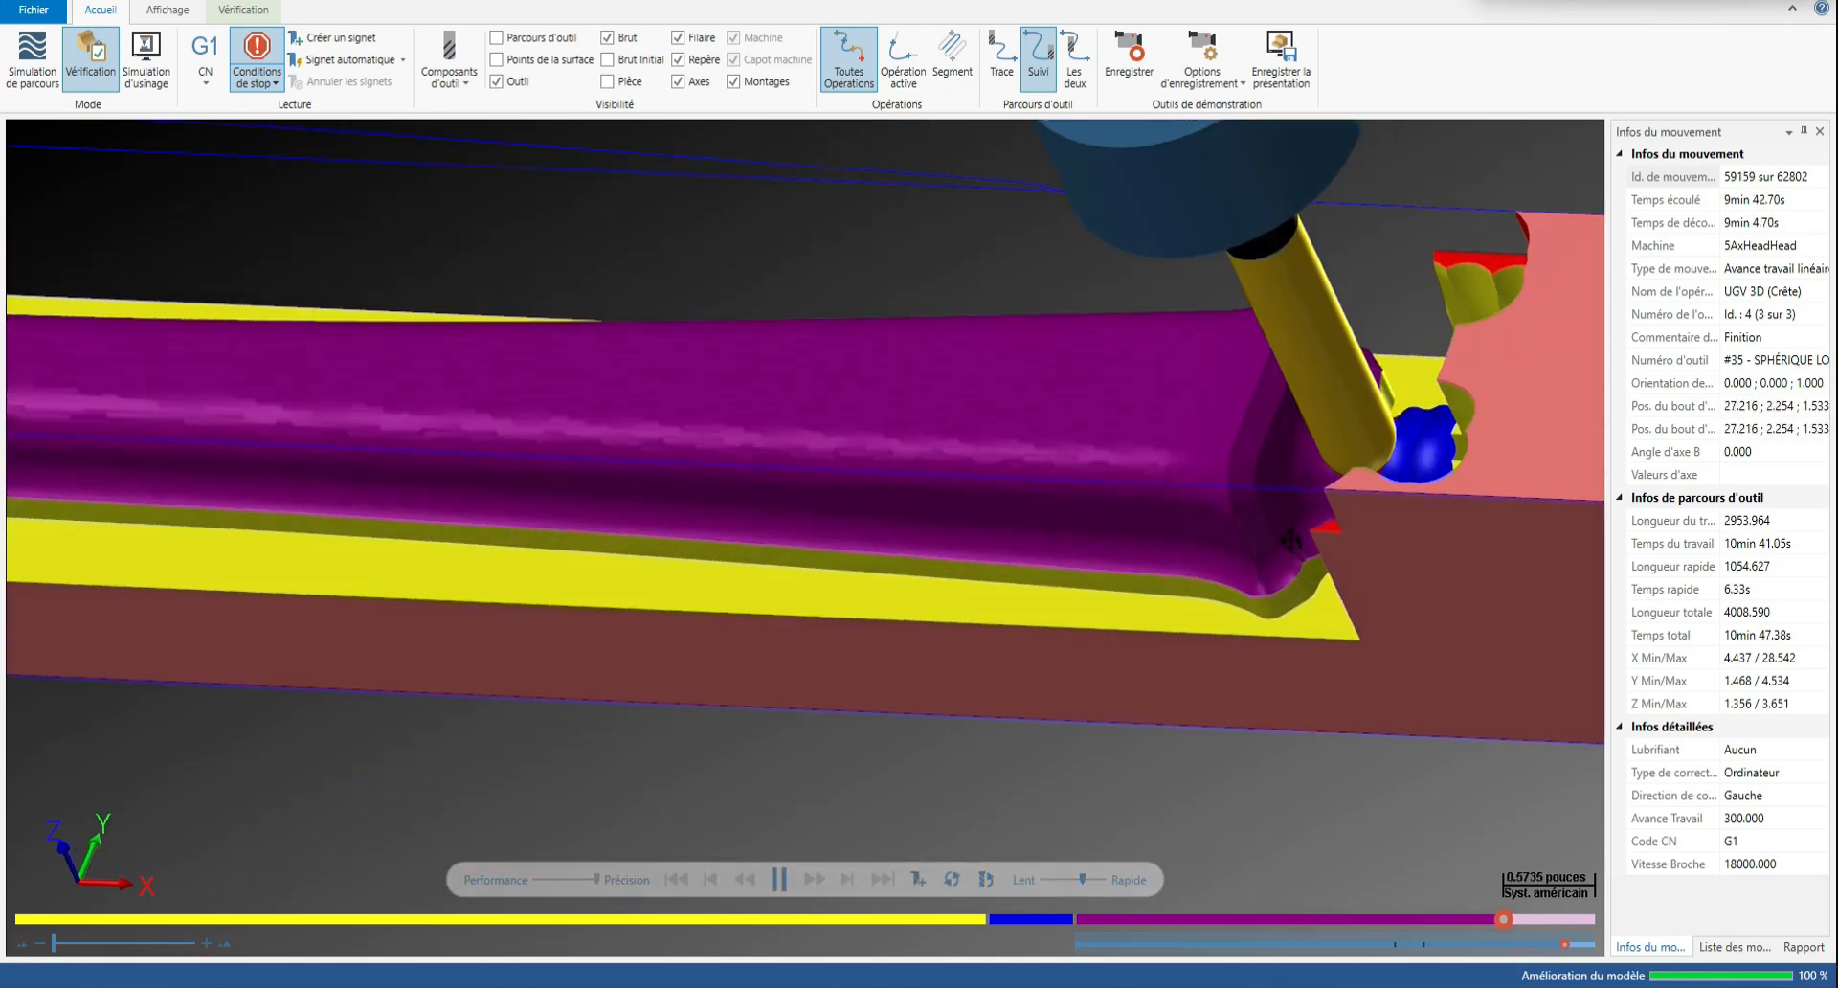
{"action": "middle_click_drag", "start_coordinate": [1307, 531], "coordinate": [1159, 745]}
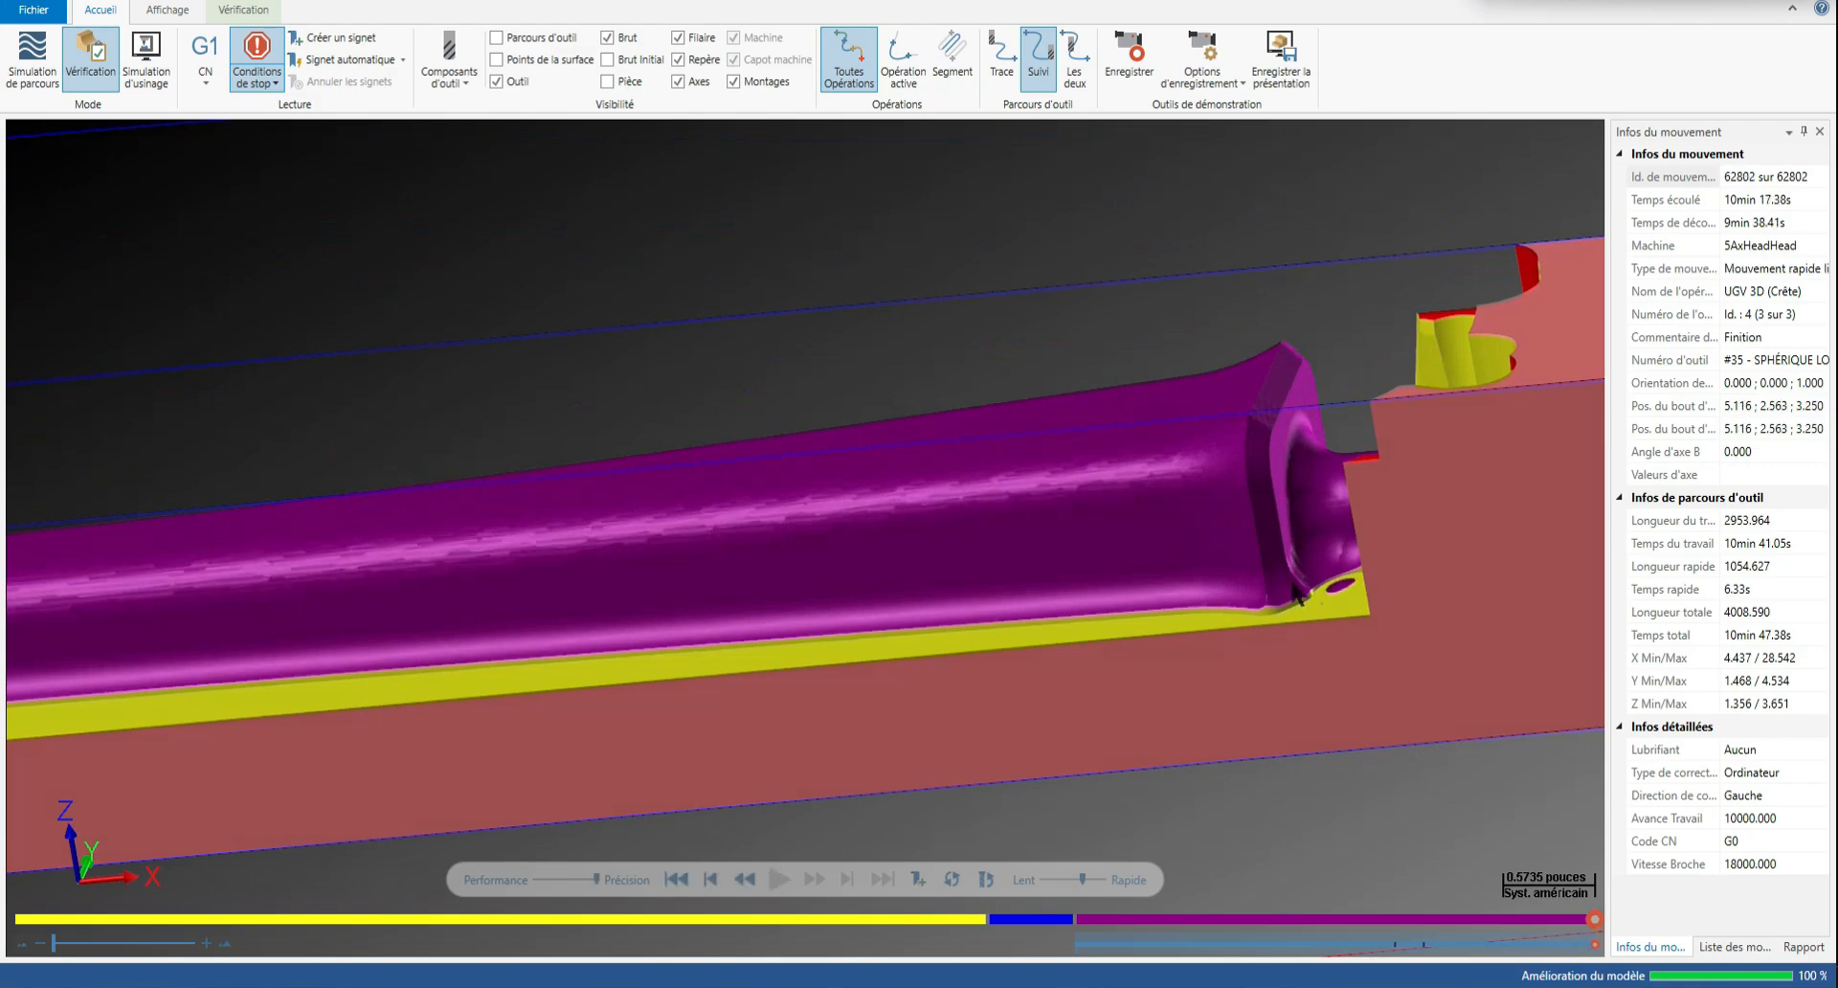
{"action": "scroll", "coordinate": [1295, 540], "scroll_direction": "up", "scroll_amount": 4}
{"action": "middle_click_drag", "start_coordinate": [1297, 553], "coordinate": [1281, 603]}
{"action": "scroll", "coordinate": [1280, 603], "scroll_direction": "down", "scroll_amount": 5}
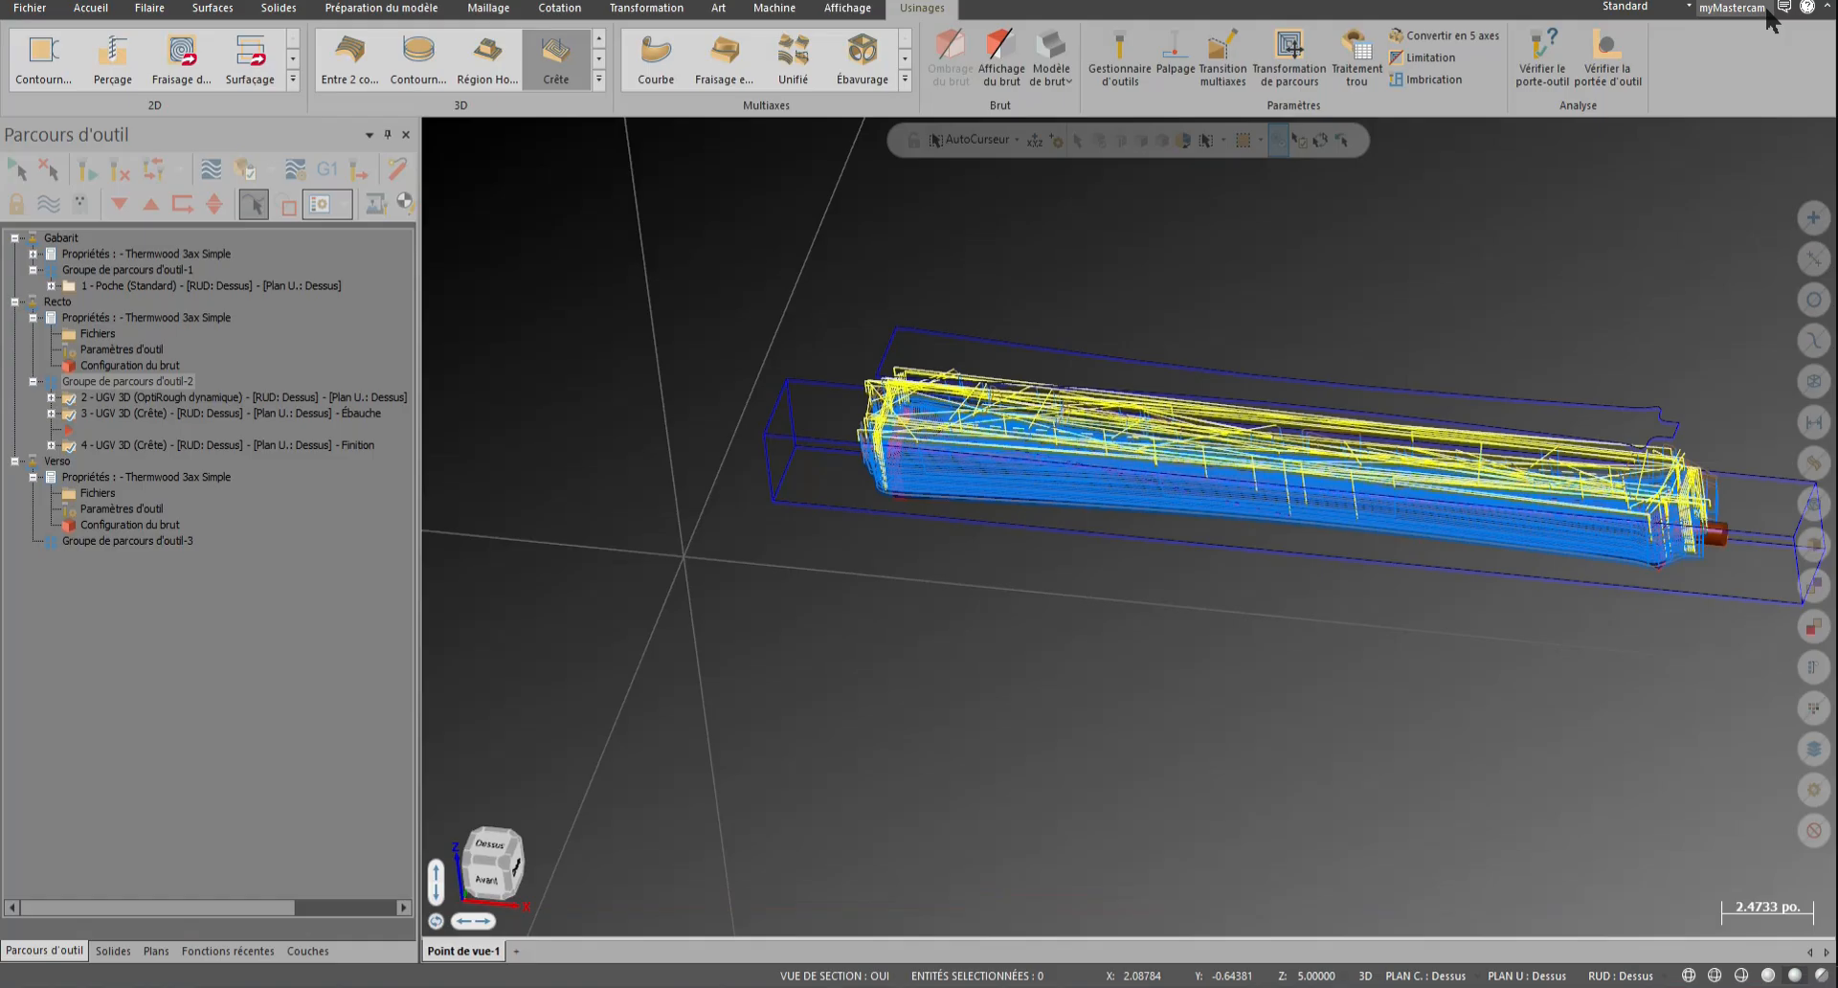
Select the OptiRough operation and hide its toolpath so that only the leg and stock geometry are displayed
{"action": "left_click", "coordinate": [129, 396]}
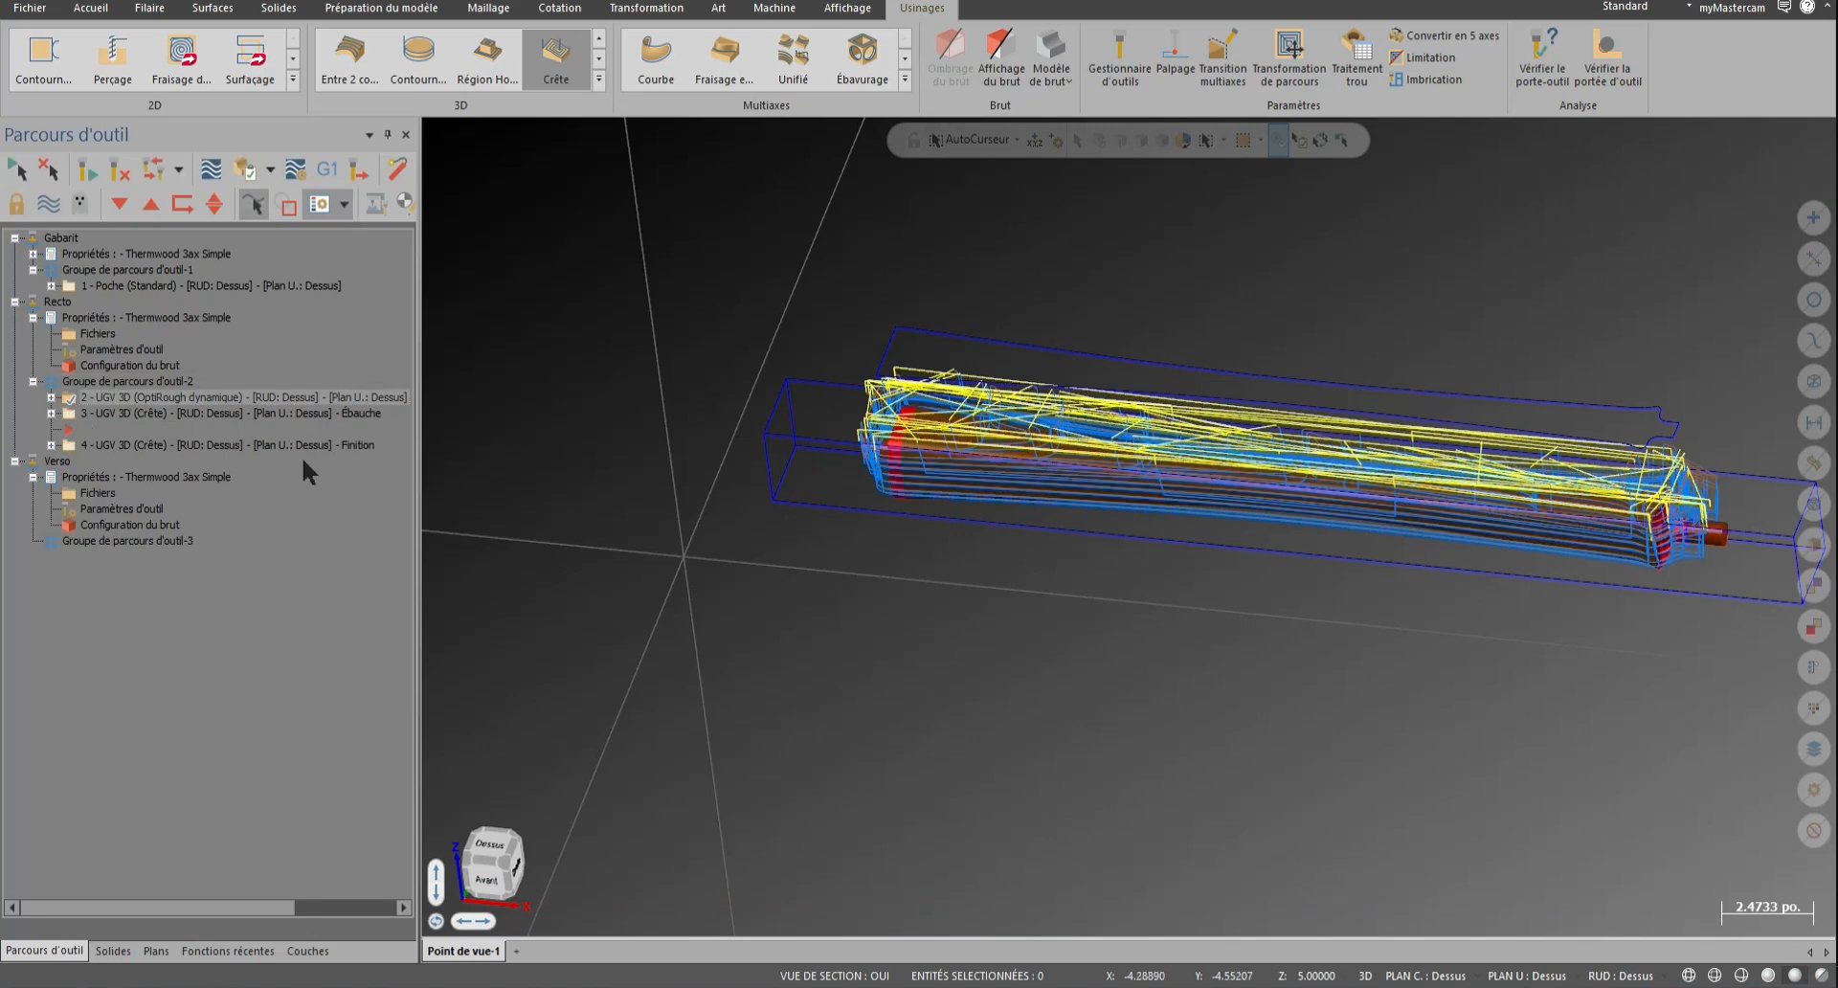
{"action": "left_click", "coordinate": [47, 205]}
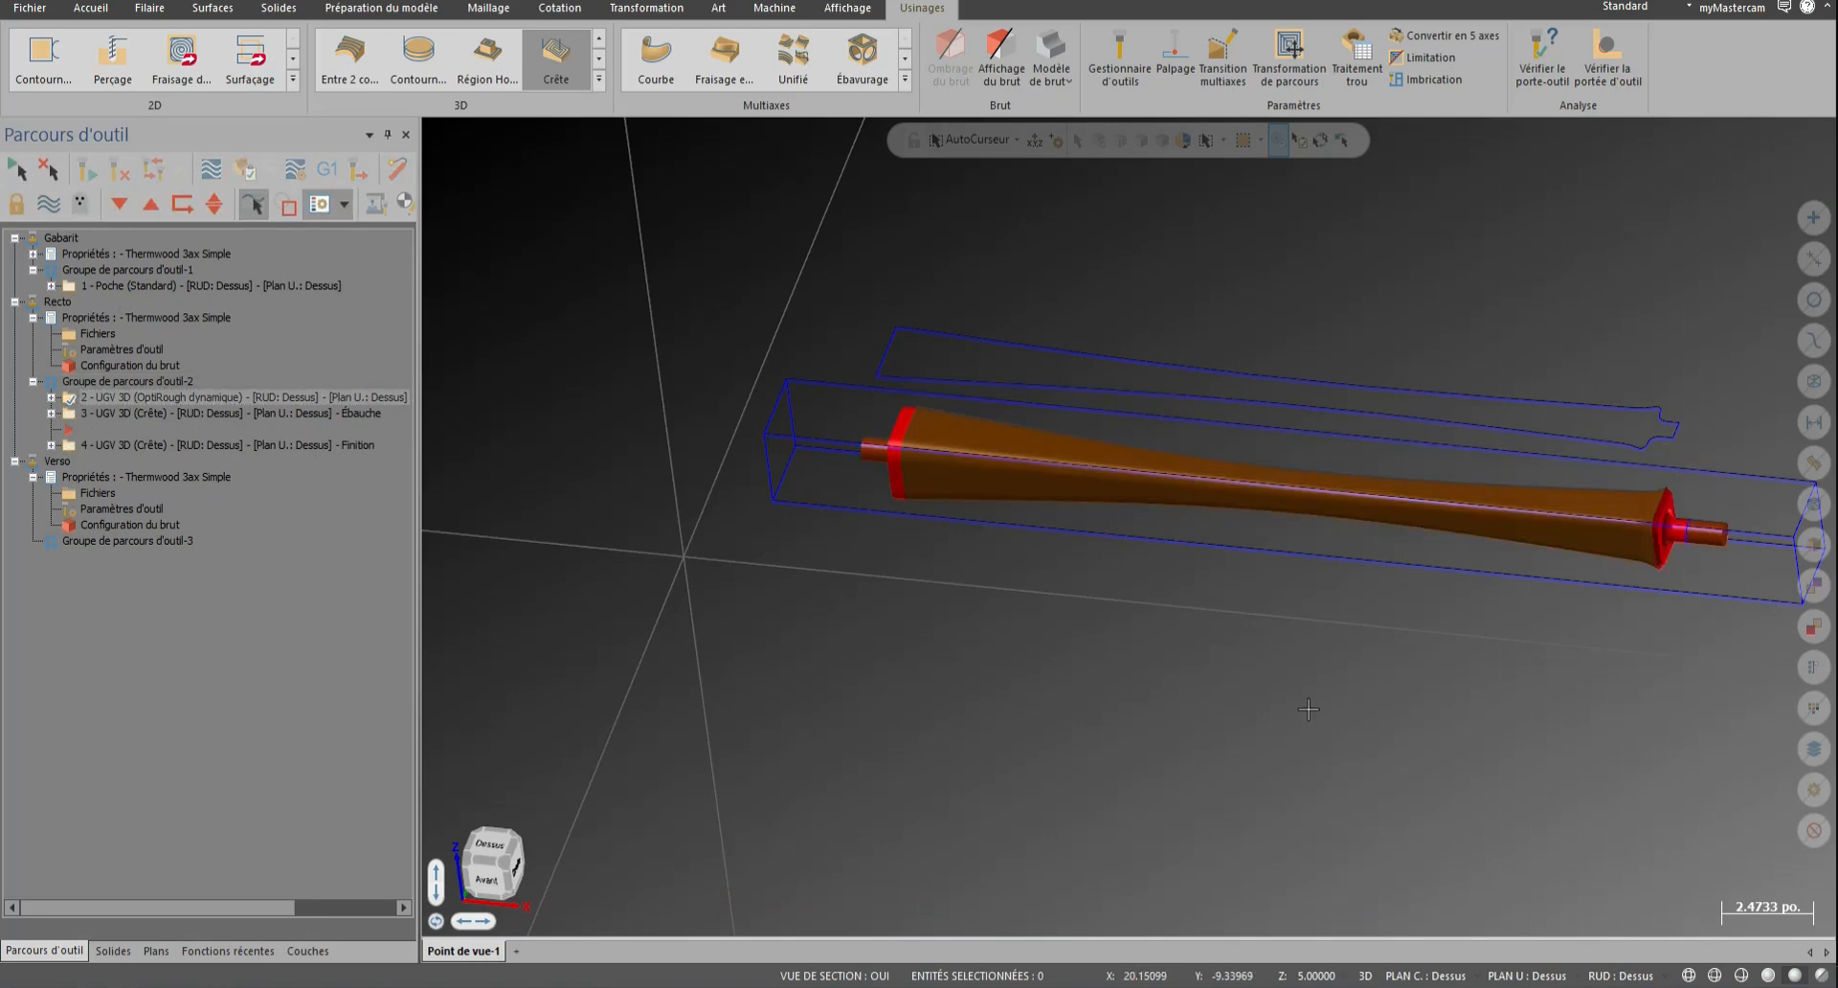
{"action": "scroll", "coordinate": [816, 596], "scroll_direction": "down", "scroll_amount": 1}
{"action": "scroll", "coordinate": [1642, 477], "scroll_direction": "up", "scroll_amount": 1}
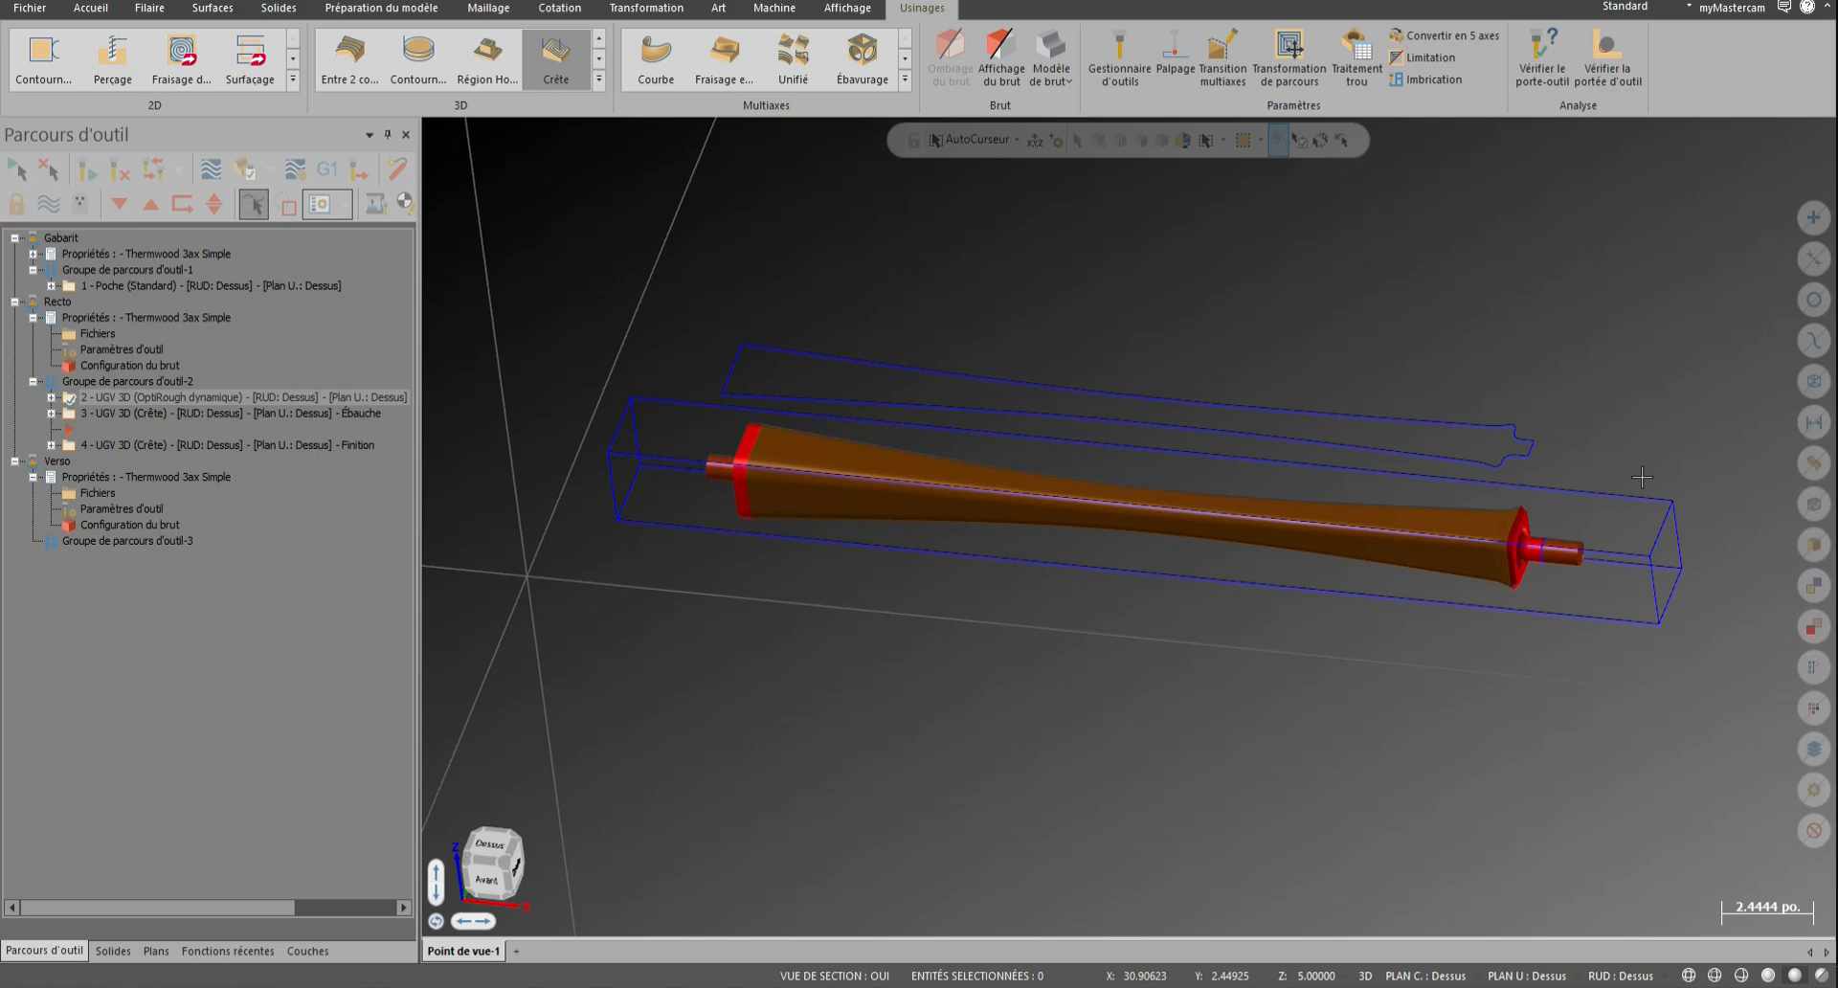
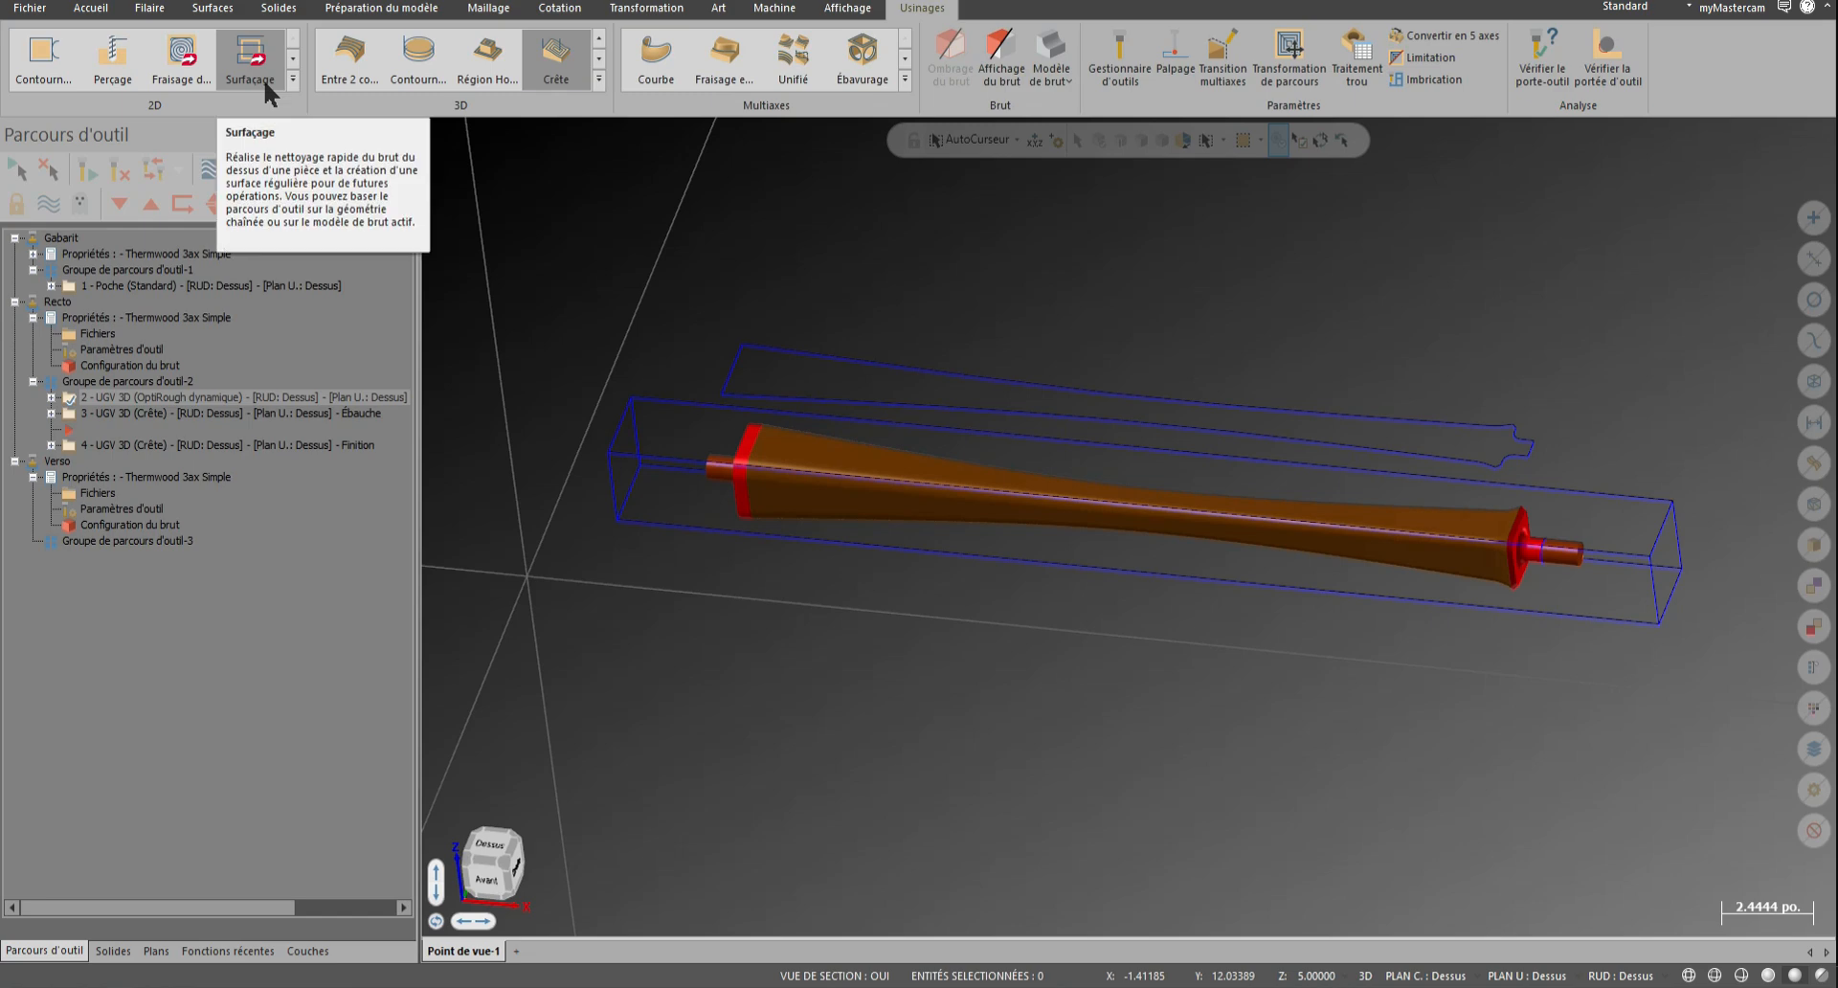
Create a Surfaçage operation from the stock's top outline and assign tool 11, the 0.5 diameter Hélice DESCENDANTE
{"action": "left_click", "coordinate": [265, 84]}
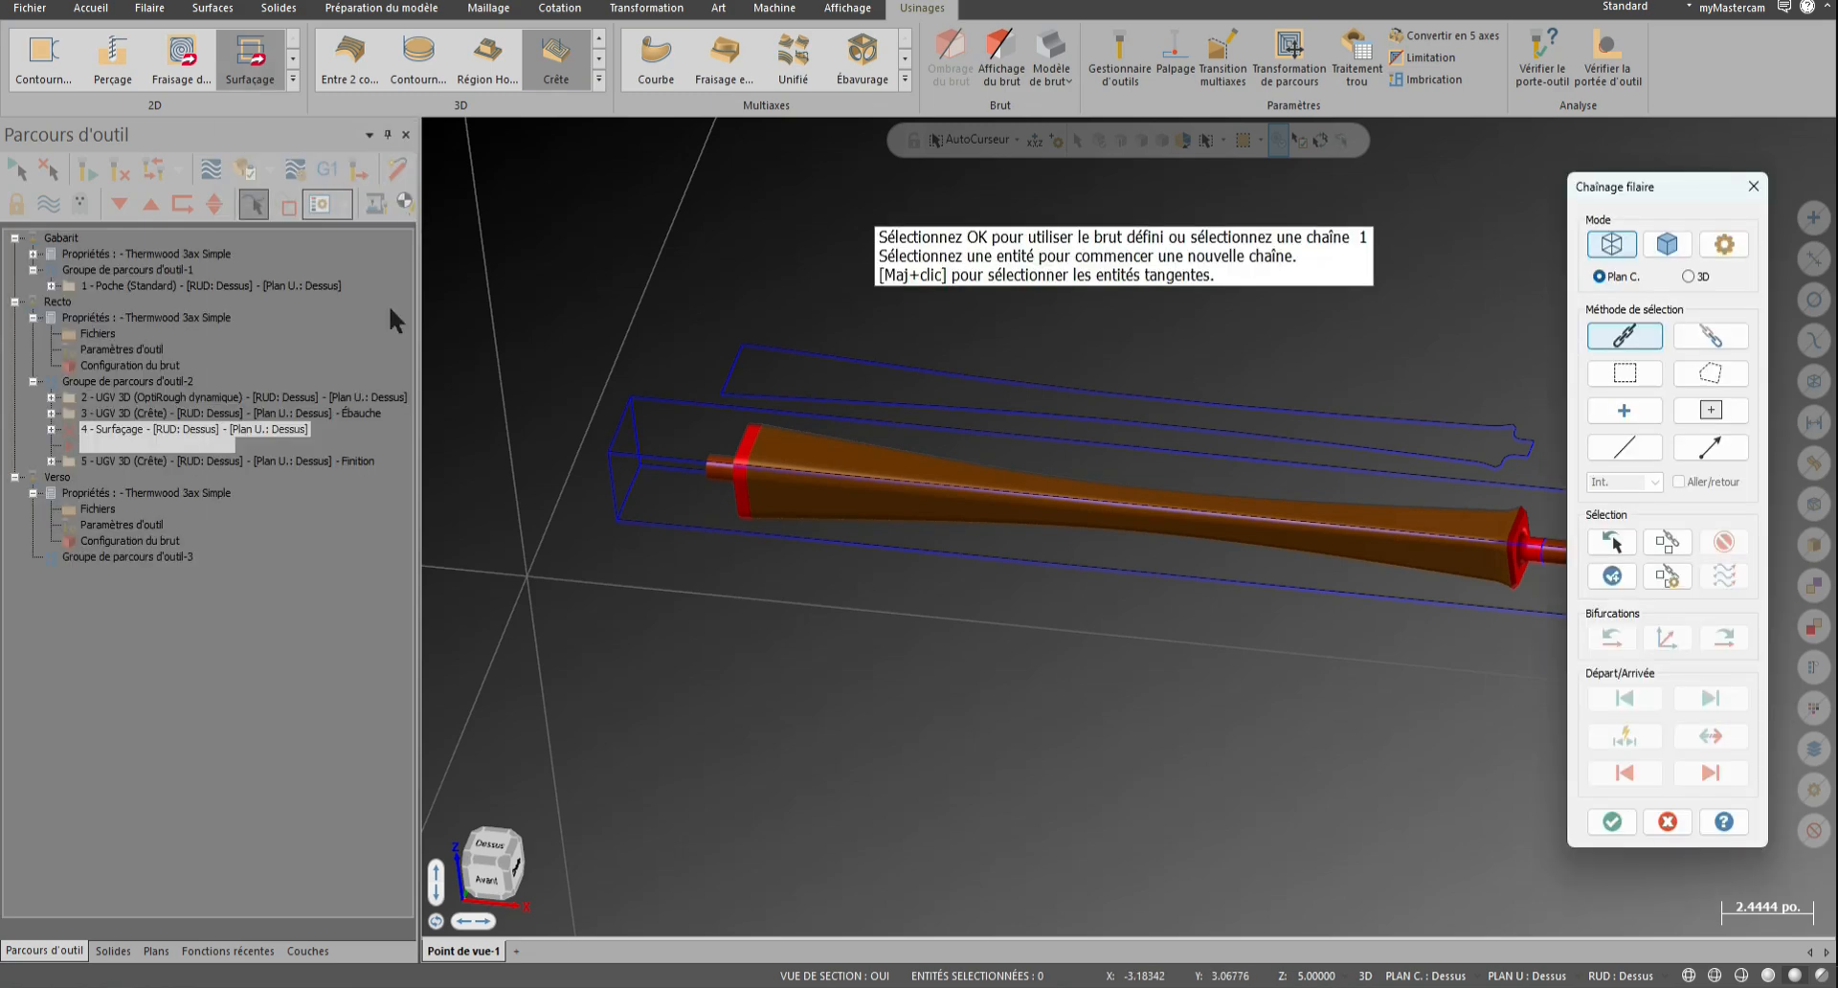
{"action": "left_click", "coordinate": [614, 415]}
{"action": "key", "text": "Return"}
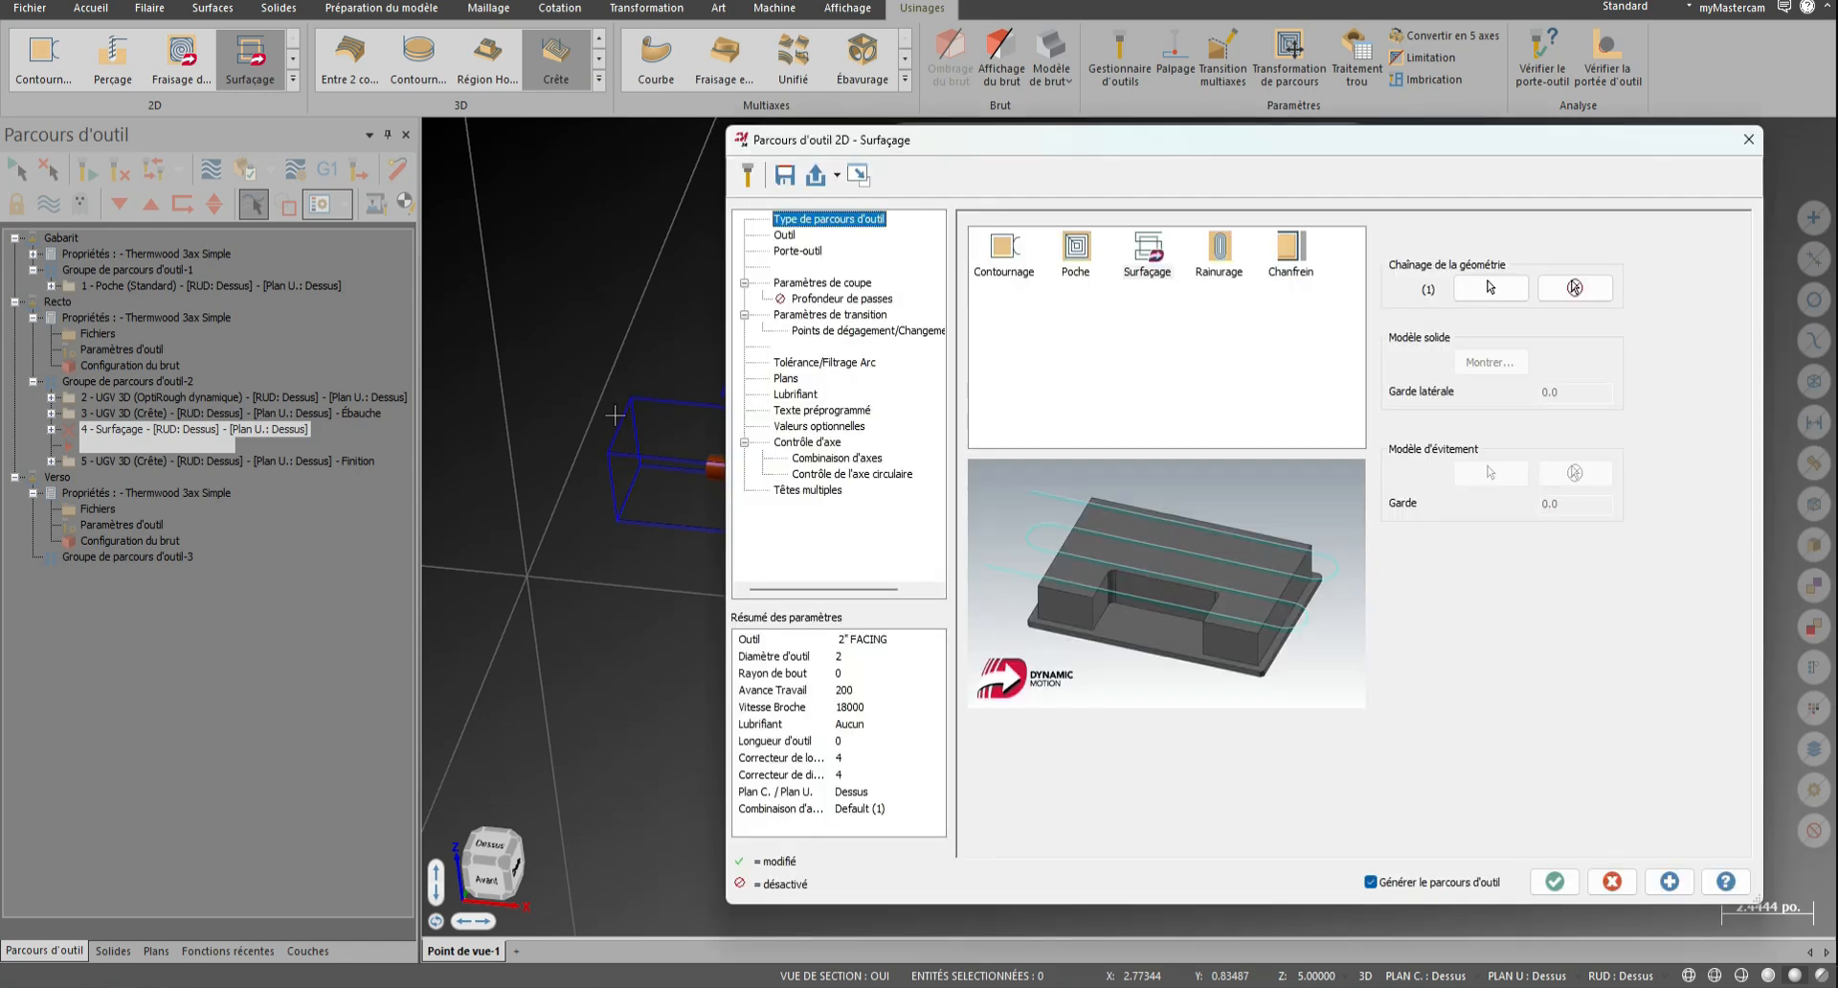
{"action": "left_click", "coordinate": [785, 234]}
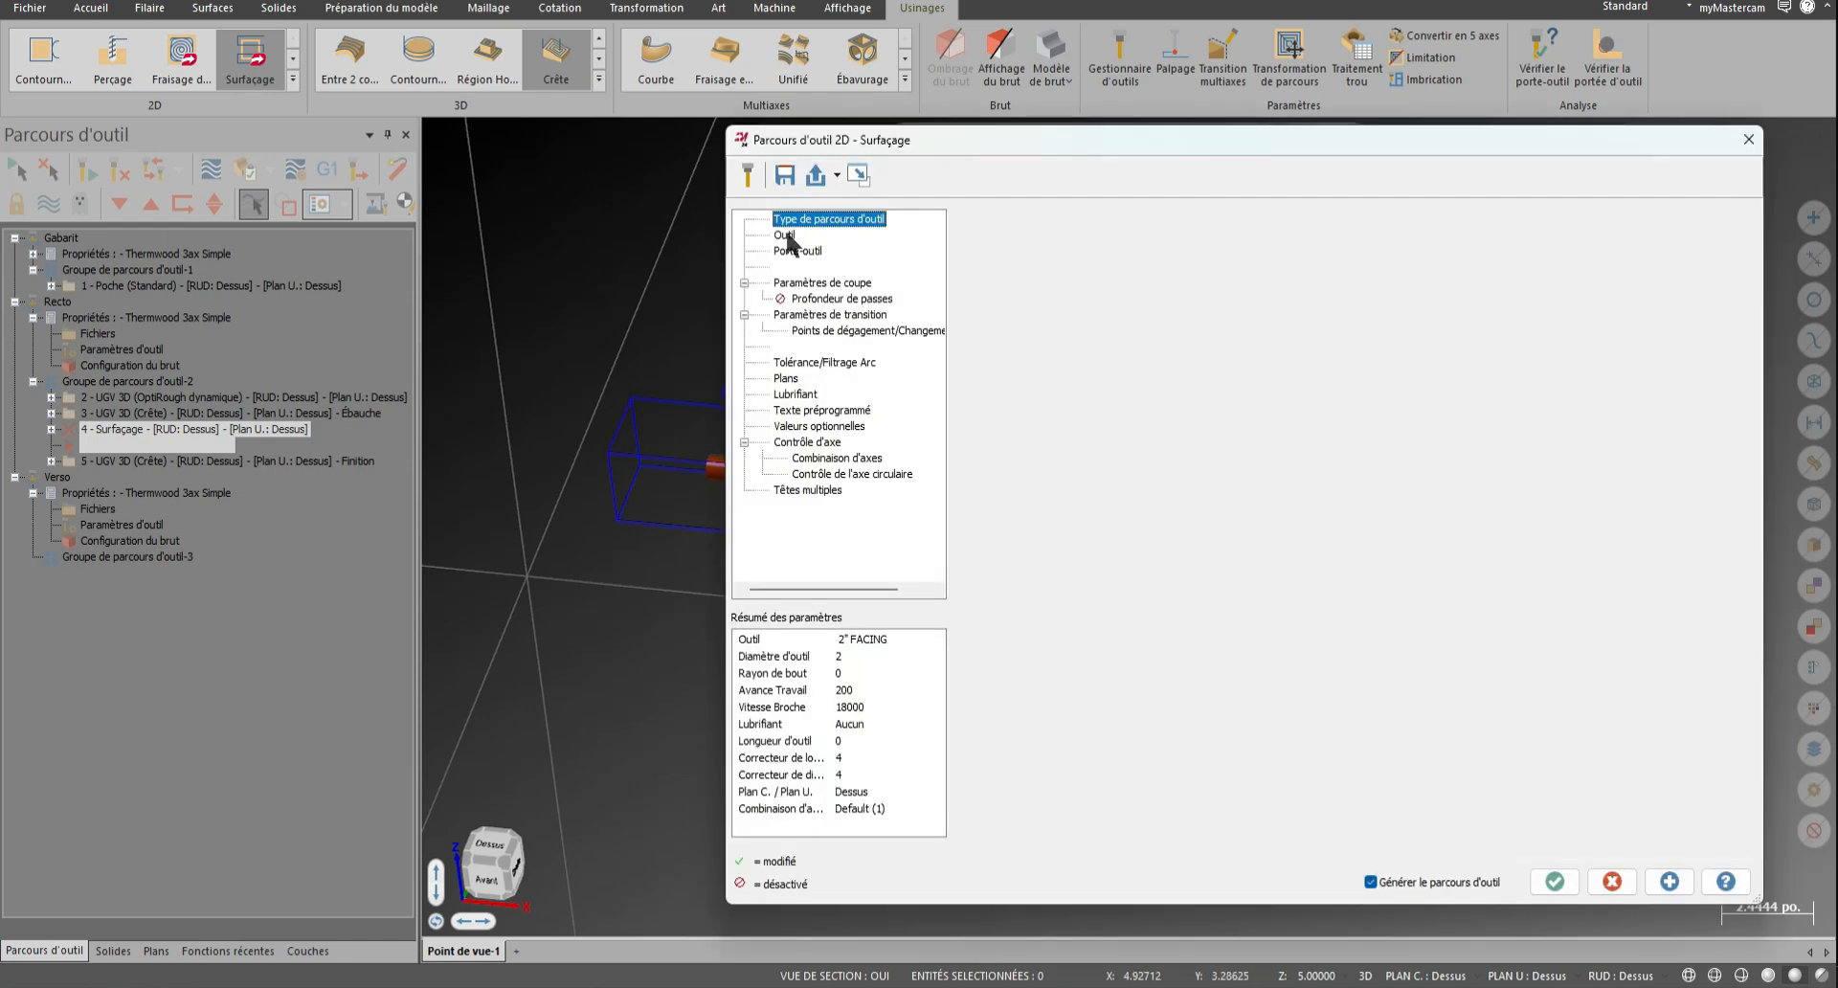
{"action": "left_click", "coordinate": [1047, 251]}
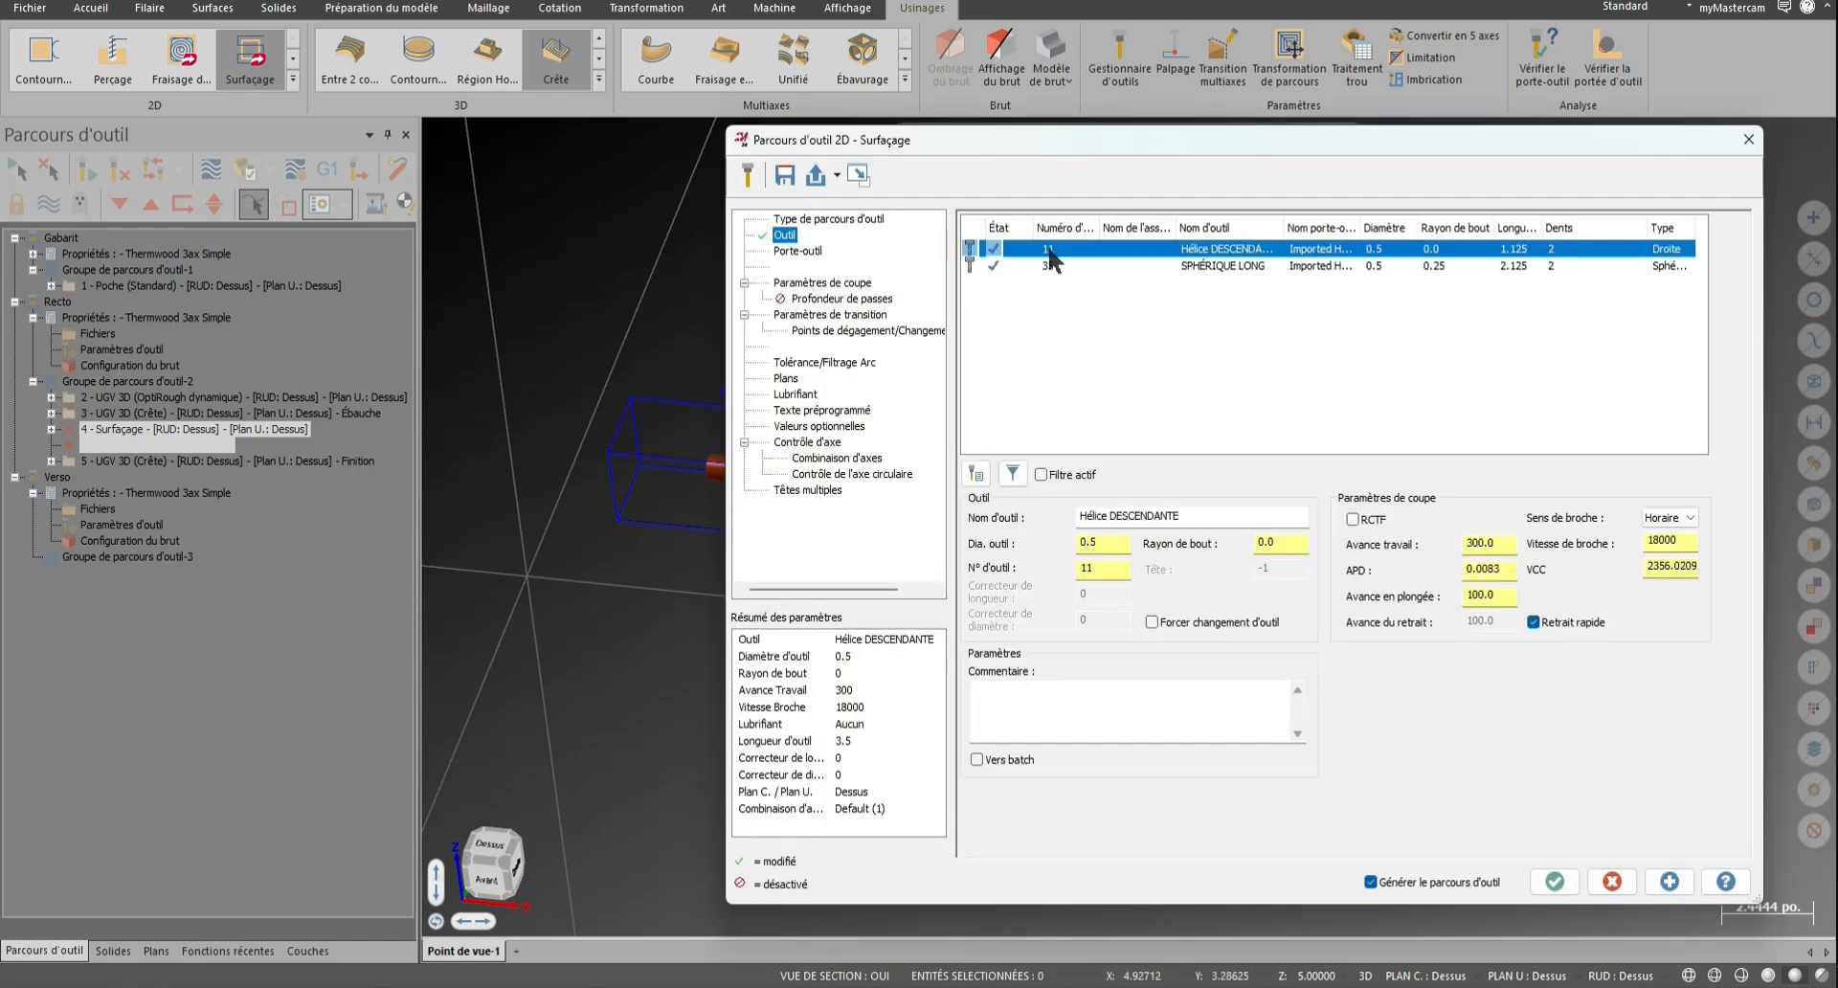
Review the facing cut settings and set the depth, top of stock, clearance plane and retract to absolute
{"action": "left_click", "coordinate": [860, 284]}
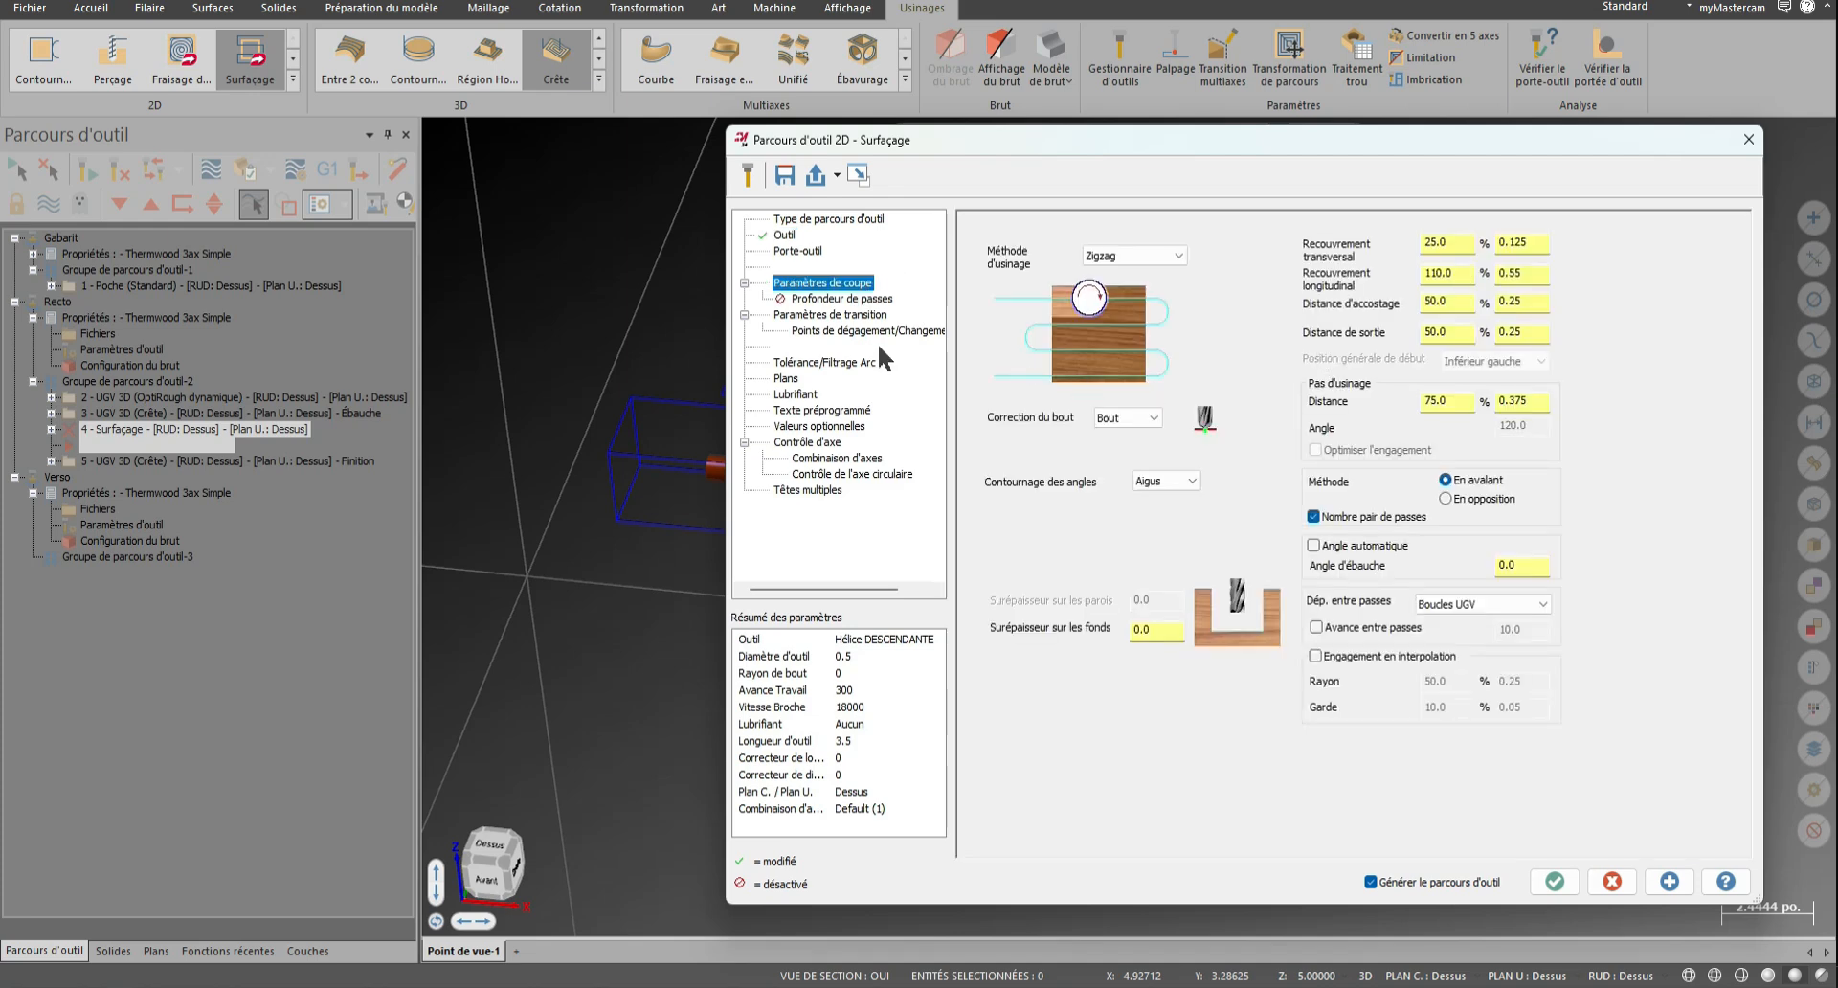
{"action": "left_click", "coordinate": [841, 300]}
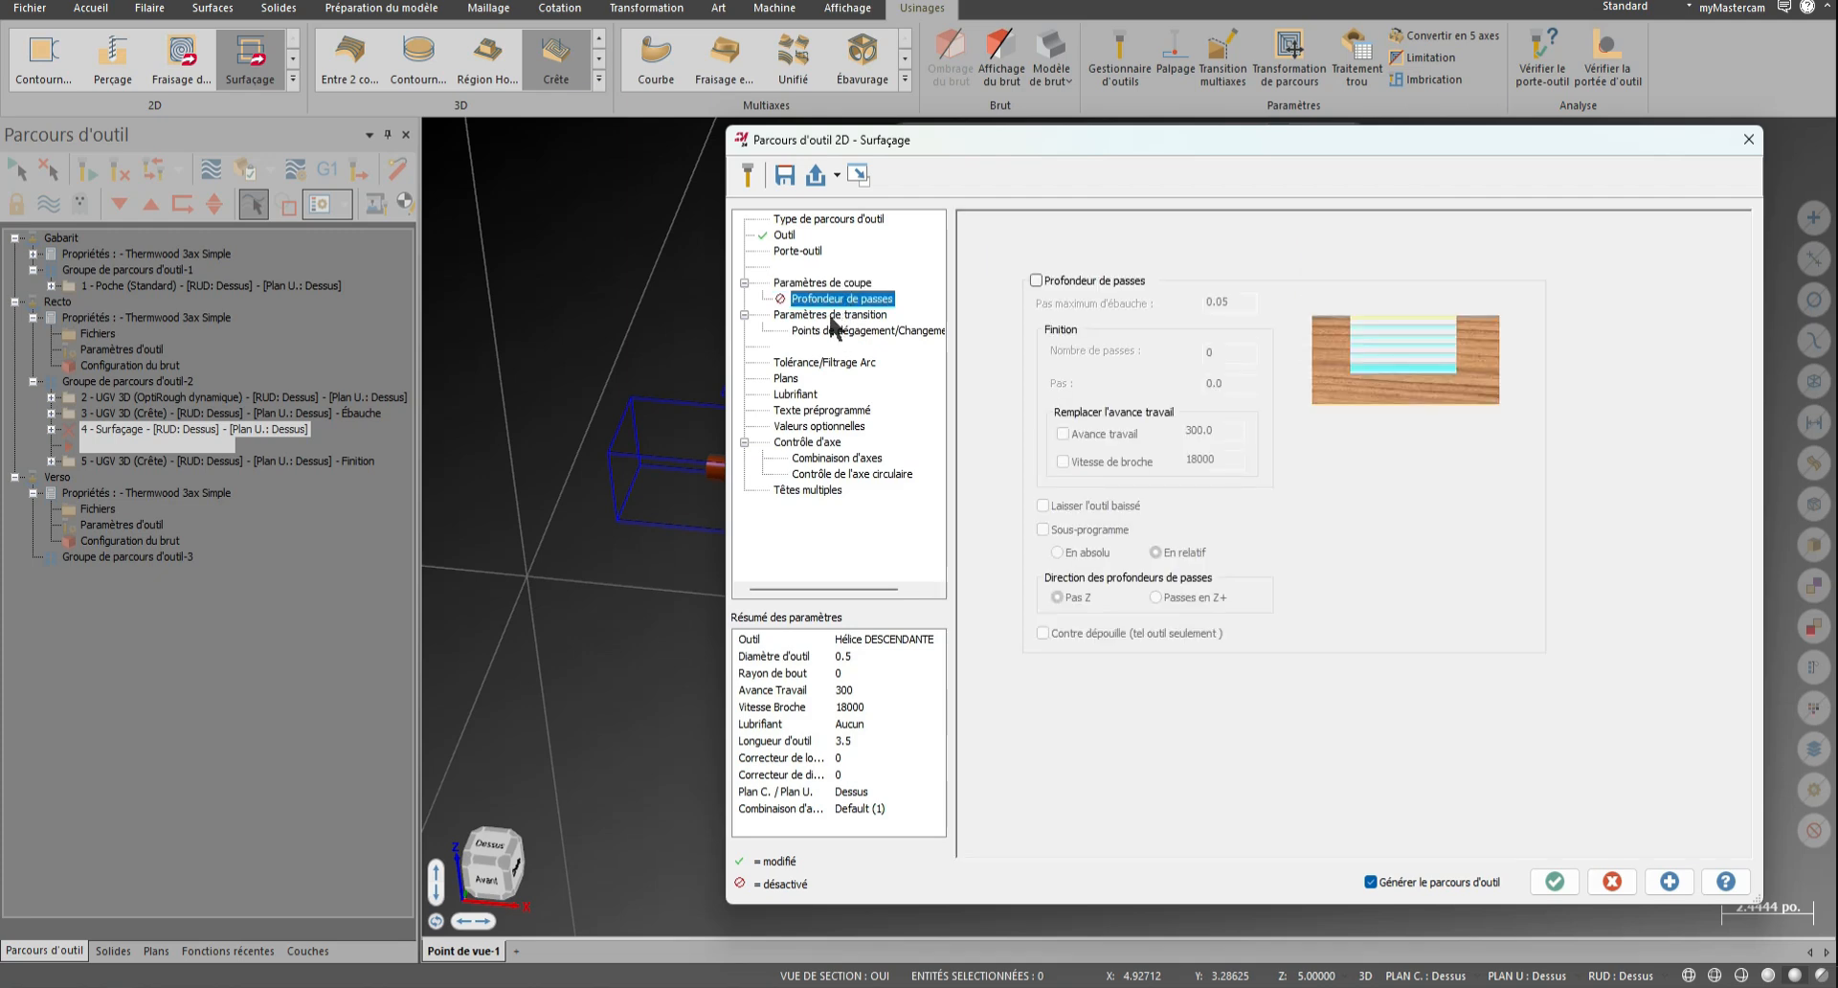
{"action": "left_click", "coordinate": [831, 314]}
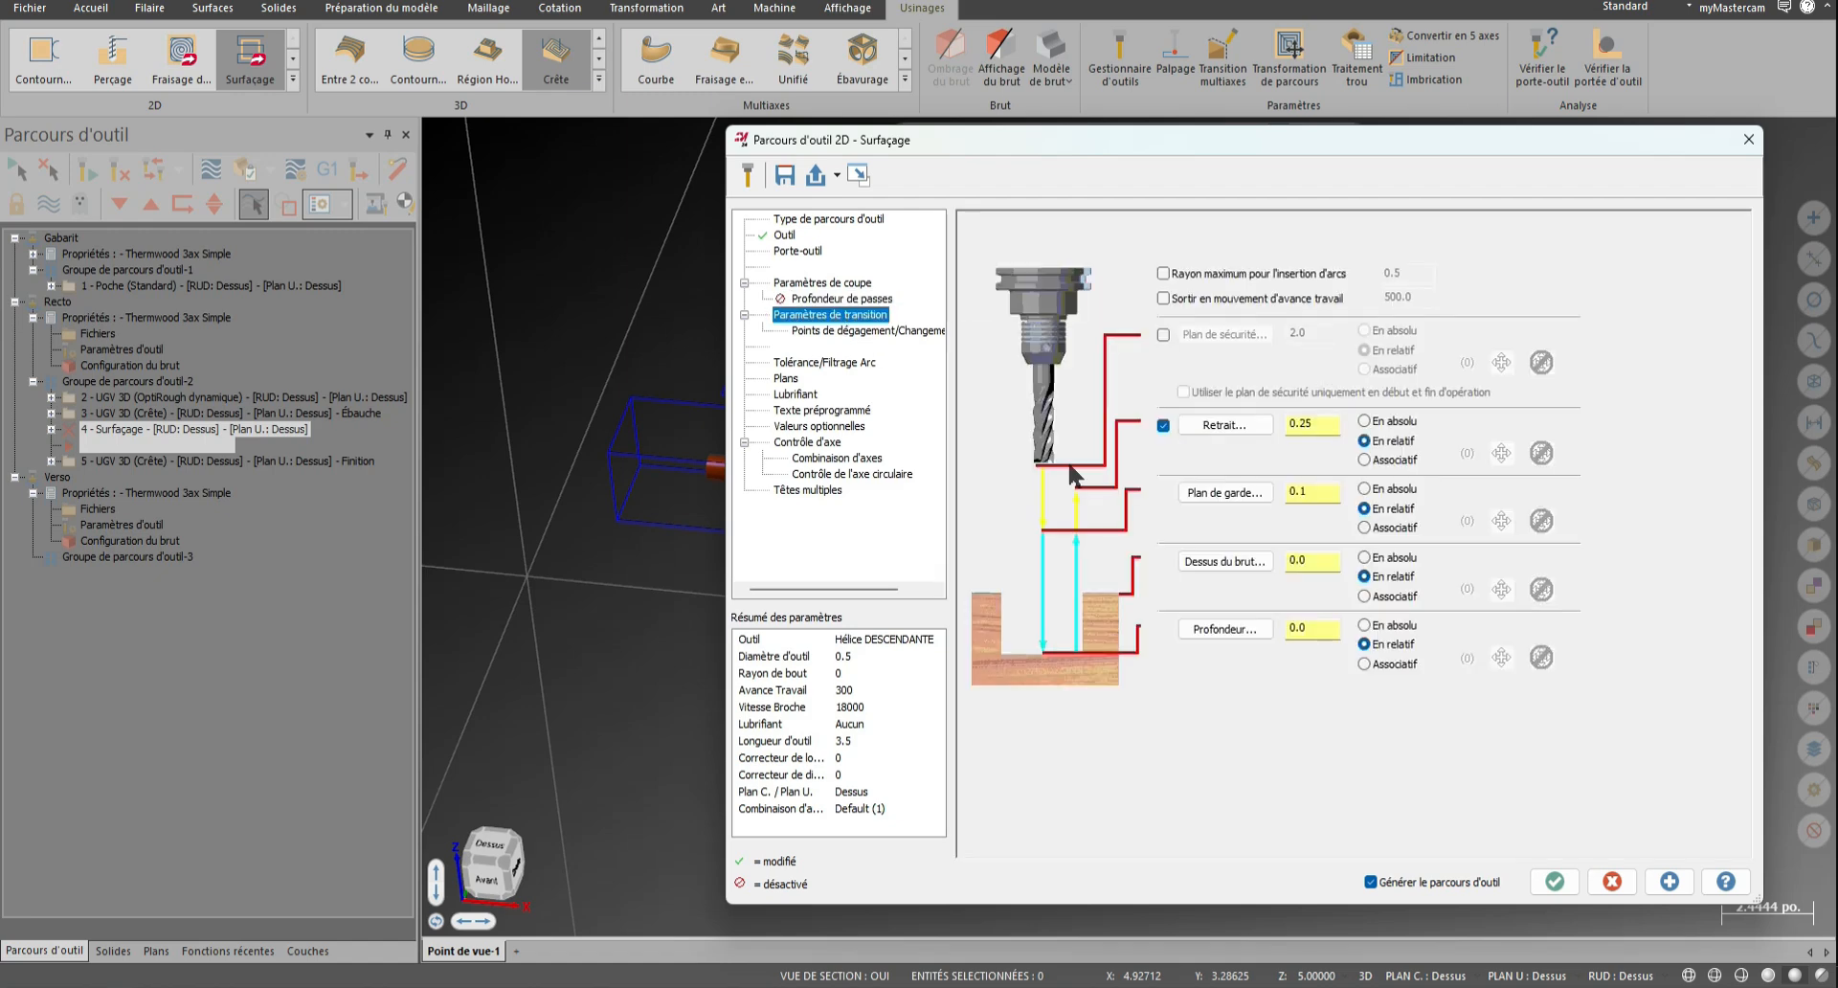
{"action": "left_click", "coordinate": [1375, 625]}
{"action": "left_click", "coordinate": [1378, 558]}
{"action": "left_click", "coordinate": [1378, 489]}
{"action": "left_click", "coordinate": [1365, 421]}
Pick the stock's upper corner as the facing operation's top of stock and add 2.75 to the clearance plane and retract heights
{"action": "left_click", "coordinate": [1245, 560]}
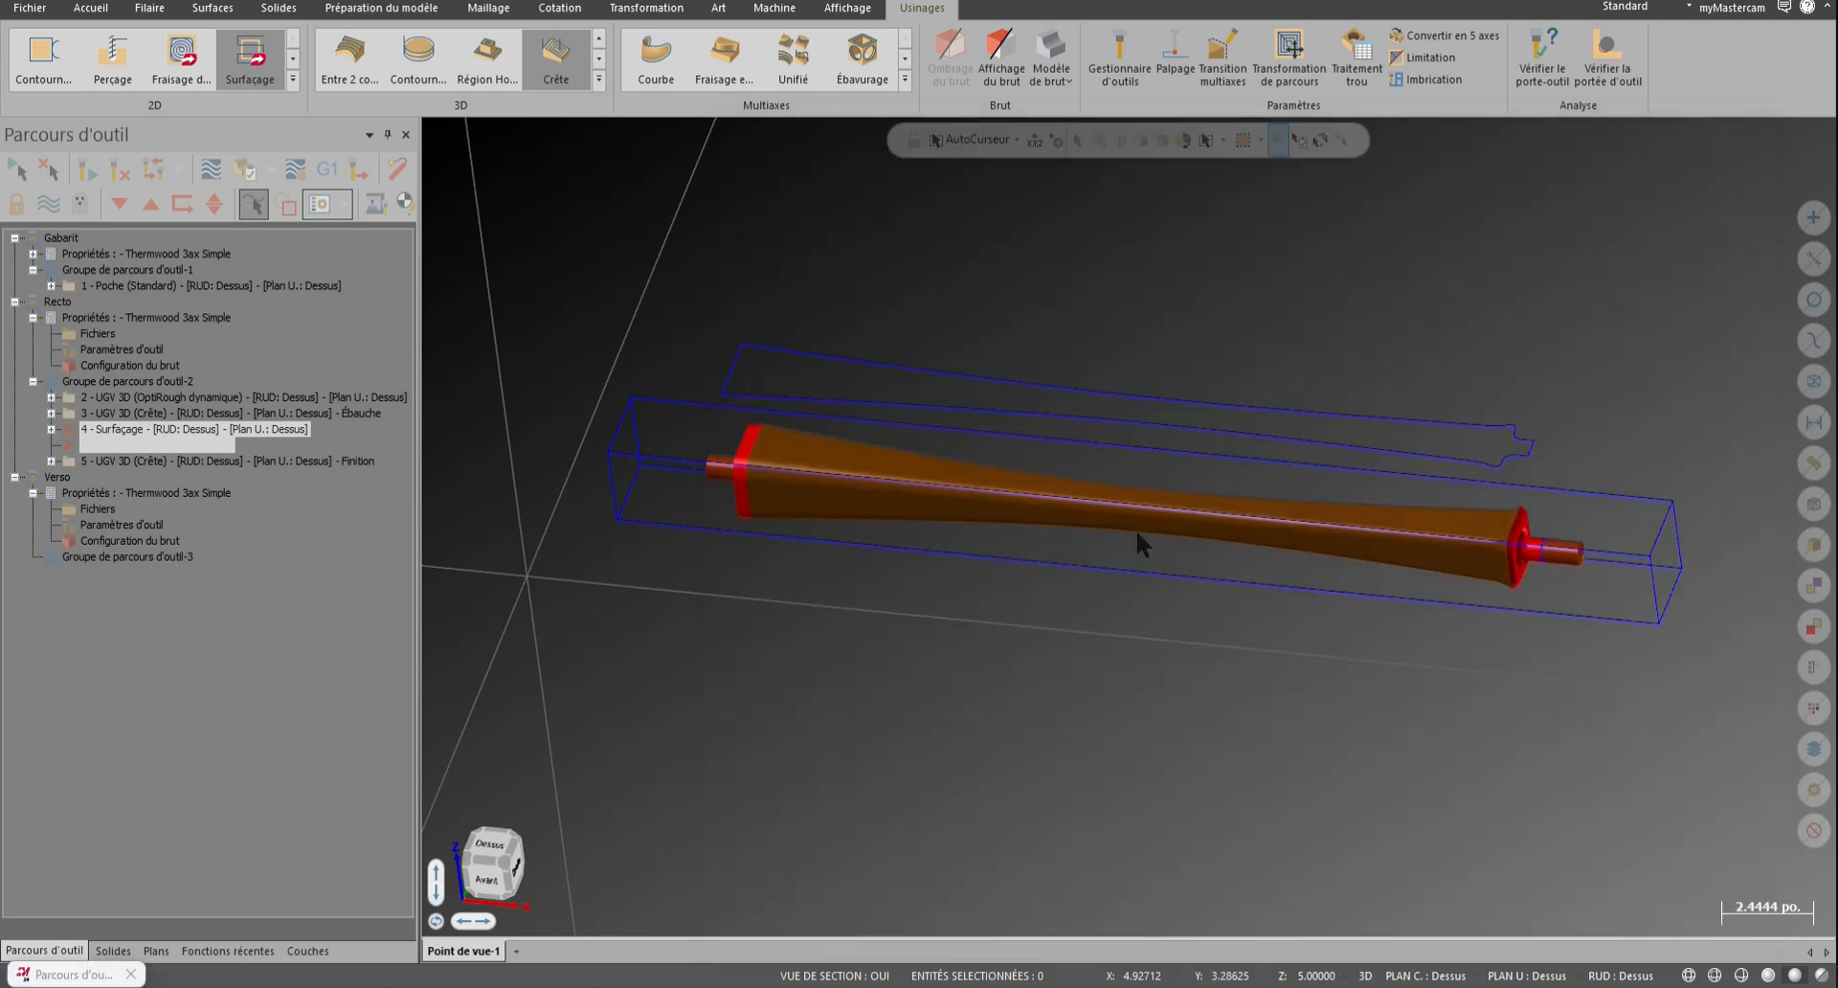
{"action": "left_click", "coordinate": [608, 451]}
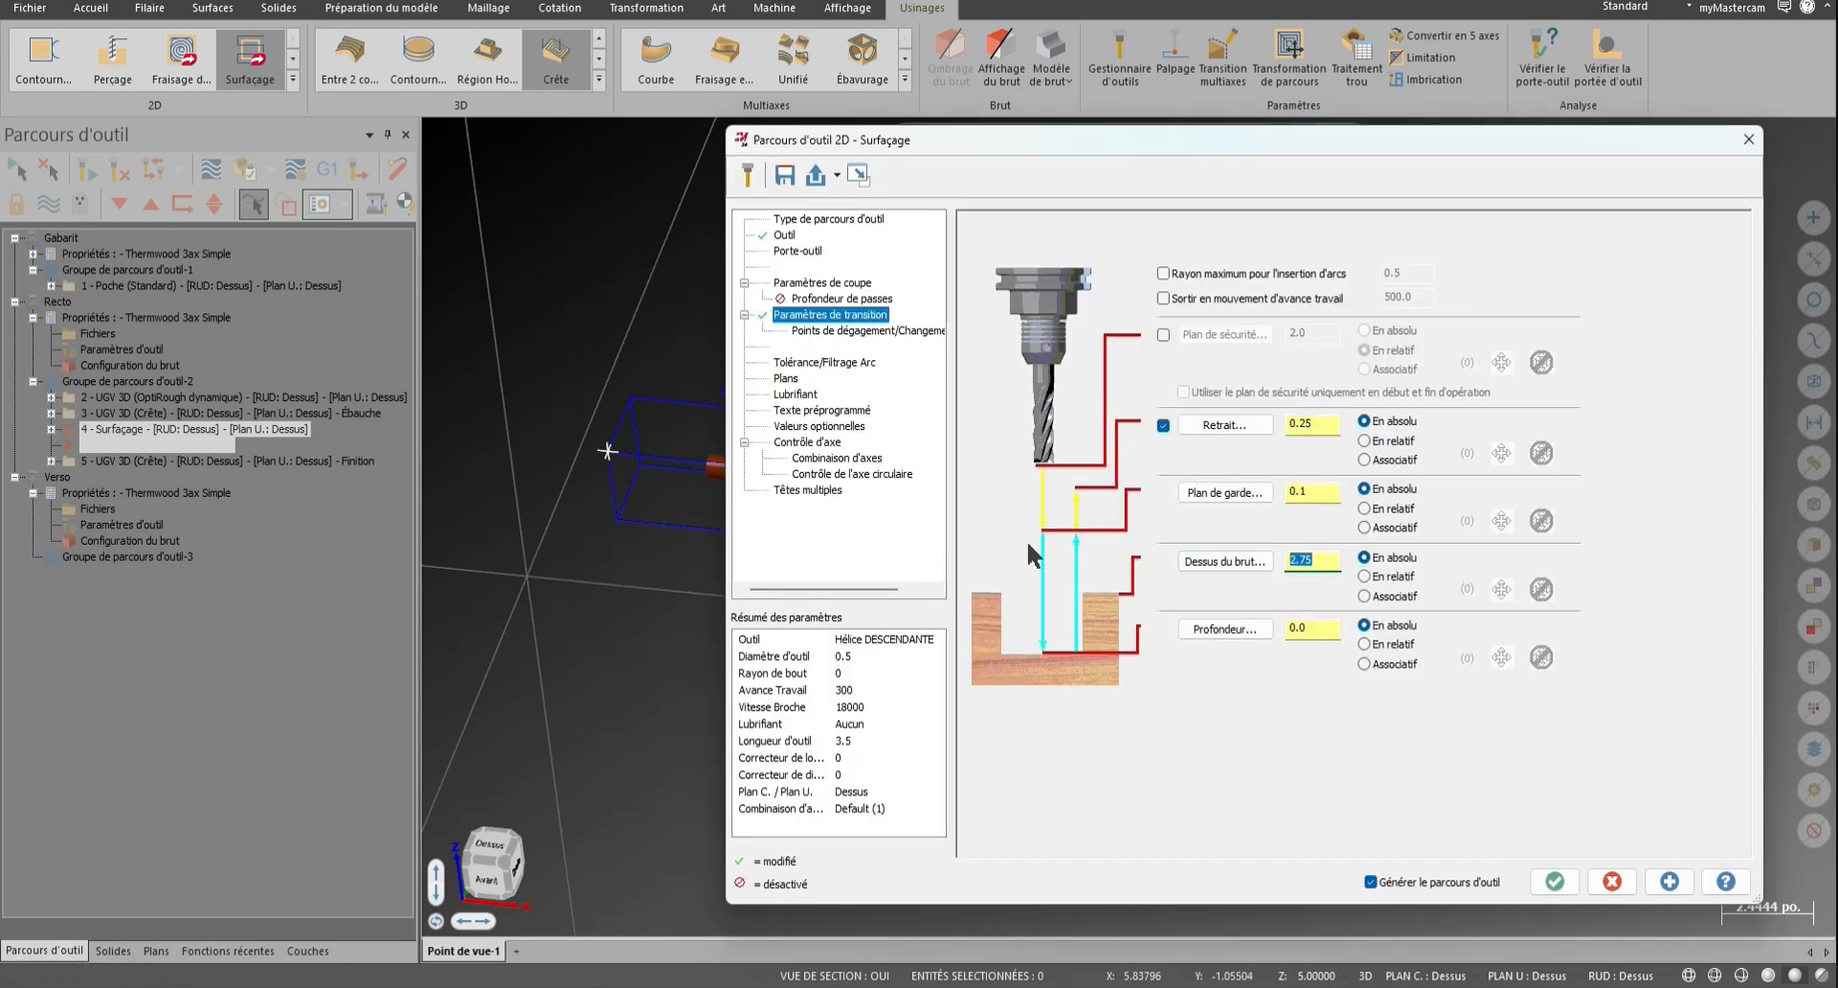
{"action": "left_click", "coordinate": [1326, 492]}
{"action": "type", "text": "+2.75"}
{"action": "left_click", "coordinate": [1330, 427]}
{"action": "type", "text": "+2.75"}
Set the facing depth to 2.75-1/16 and generate the Surfaçage toolpath
{"action": "left_click", "coordinate": [1325, 626]}
{"action": "type", "text": "2.75-1/16"}
{"action": "key", "text": "Return"}
{"action": "left_click", "coordinate": [1554, 881]}
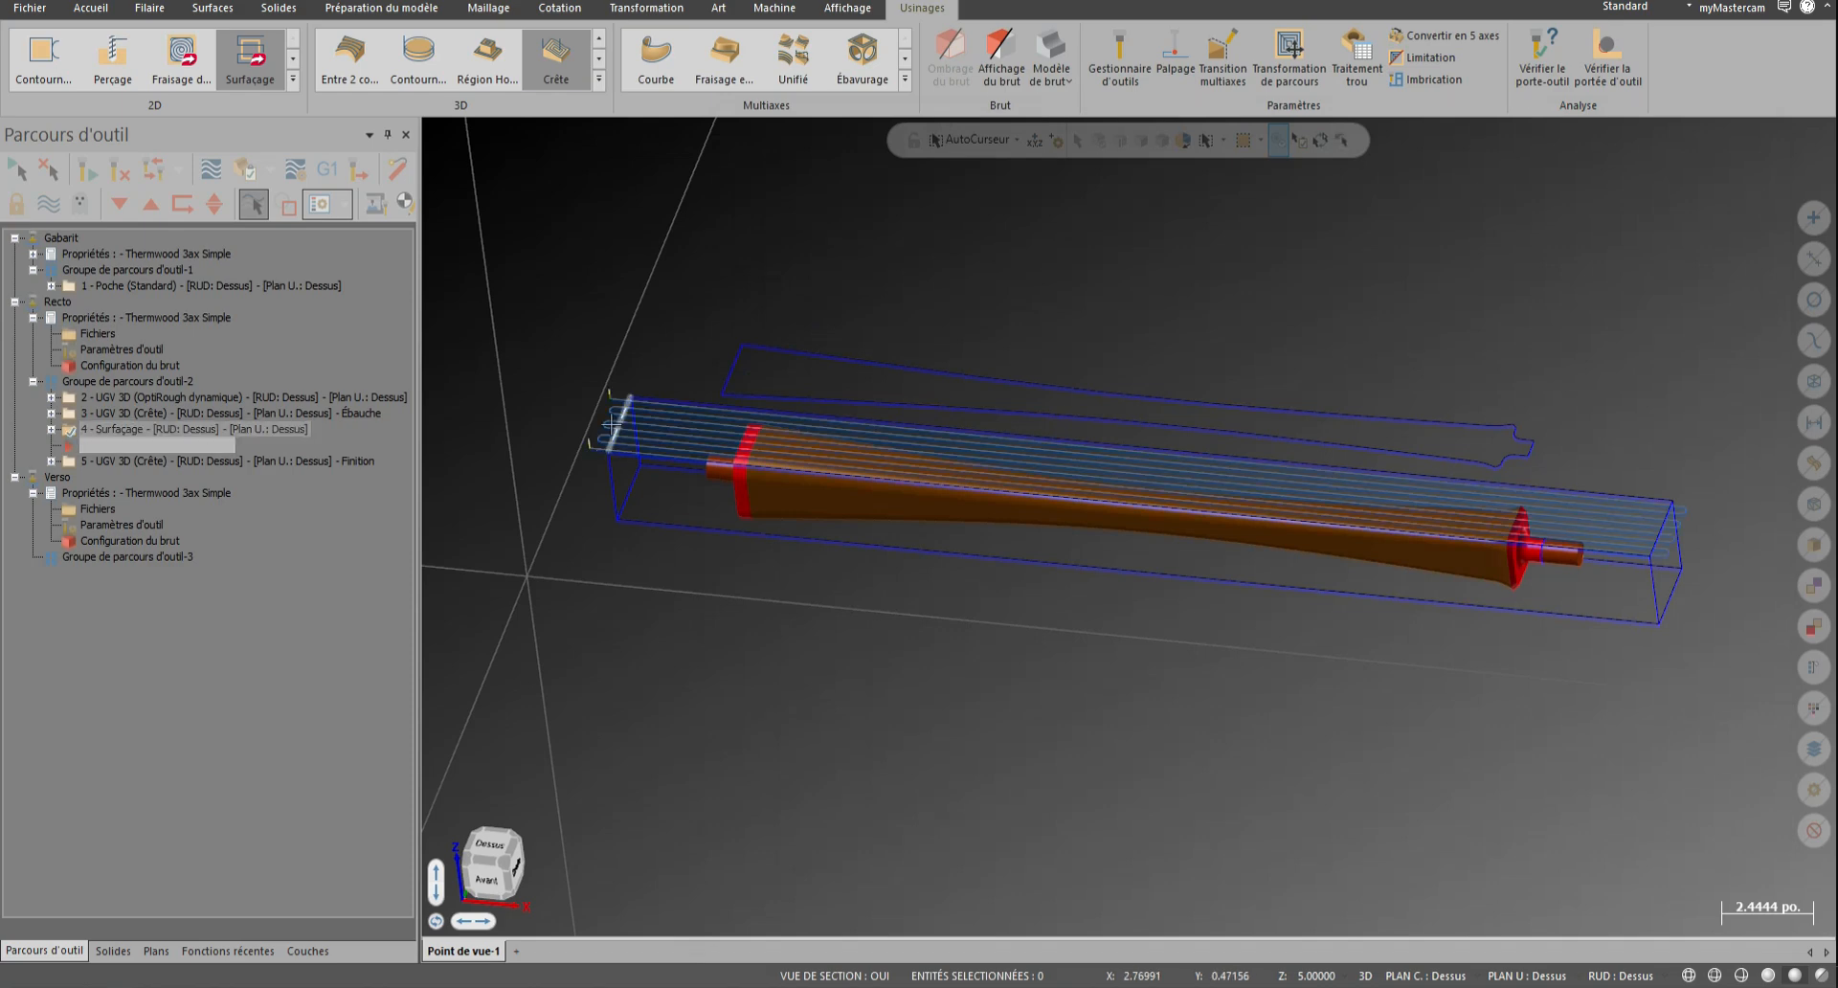
Move the Surfaçage operation ahead of the OptiRough operation and put the insertion point after the Finition operation
{"action": "left_click", "coordinate": [143, 397]}
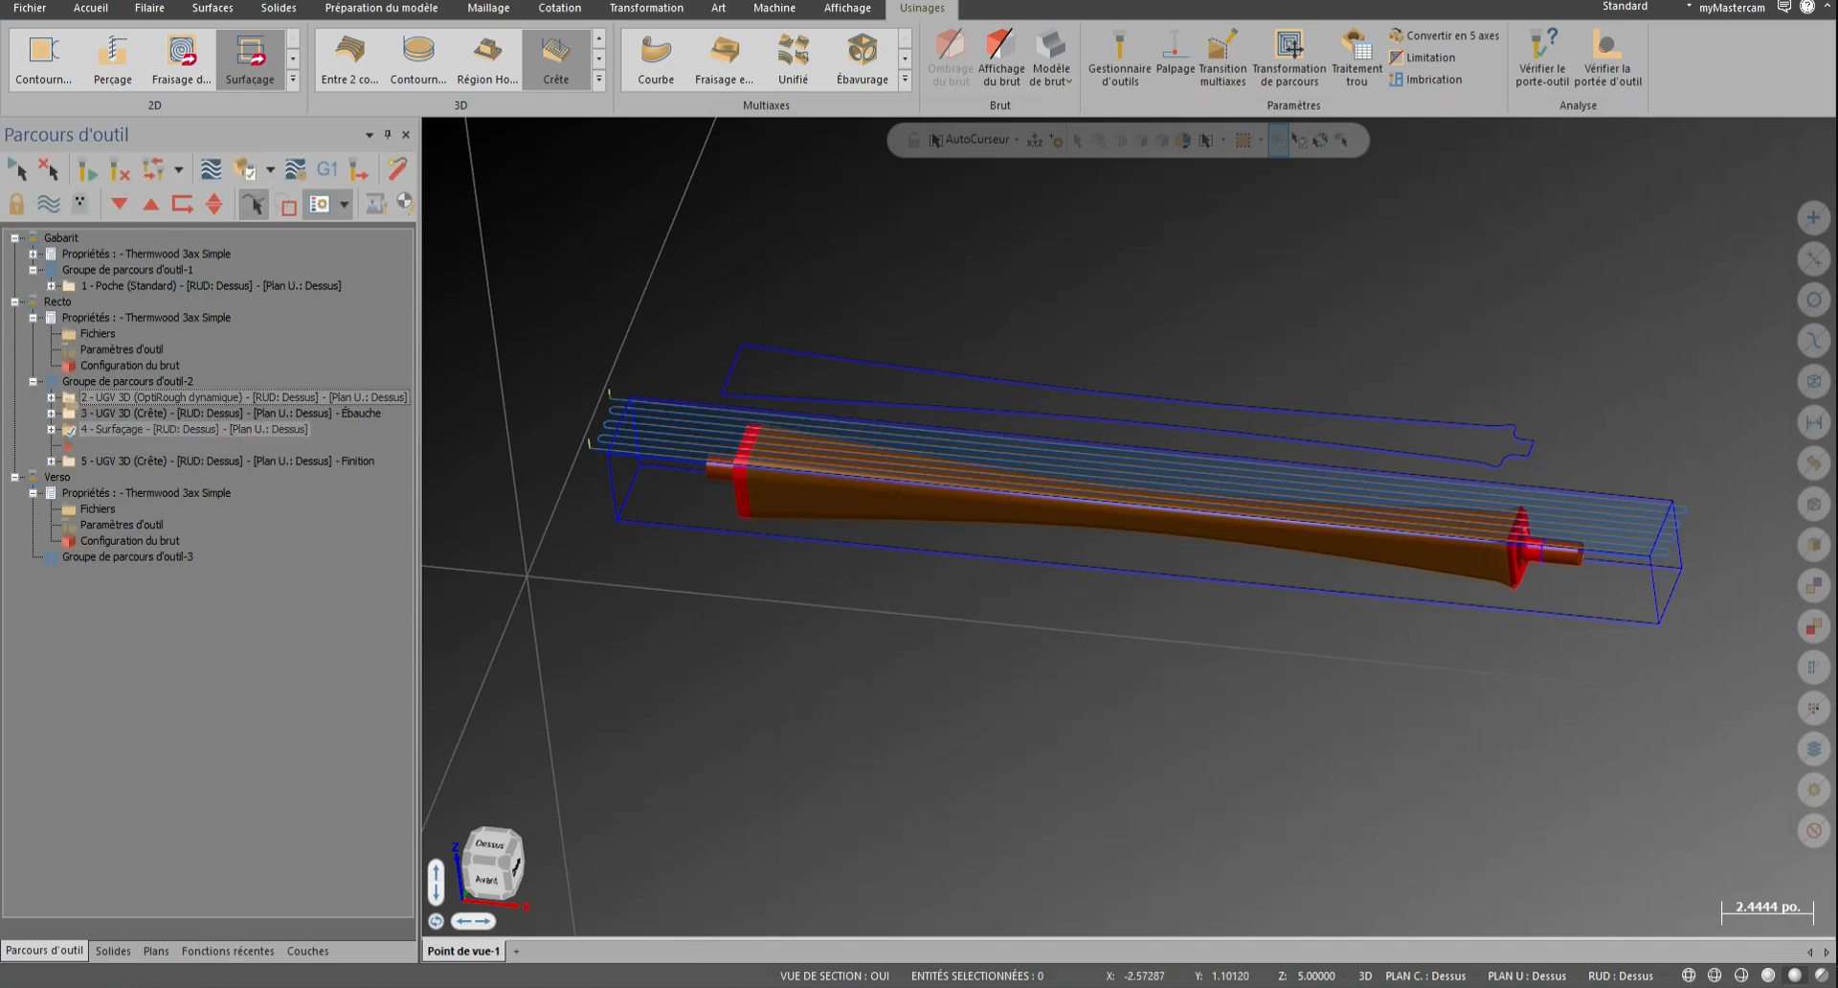
{"action": "right_click_drag", "start_coordinate": [120, 429], "coordinate": [129, 398]}
{"action": "left_click", "coordinate": [184, 413]}
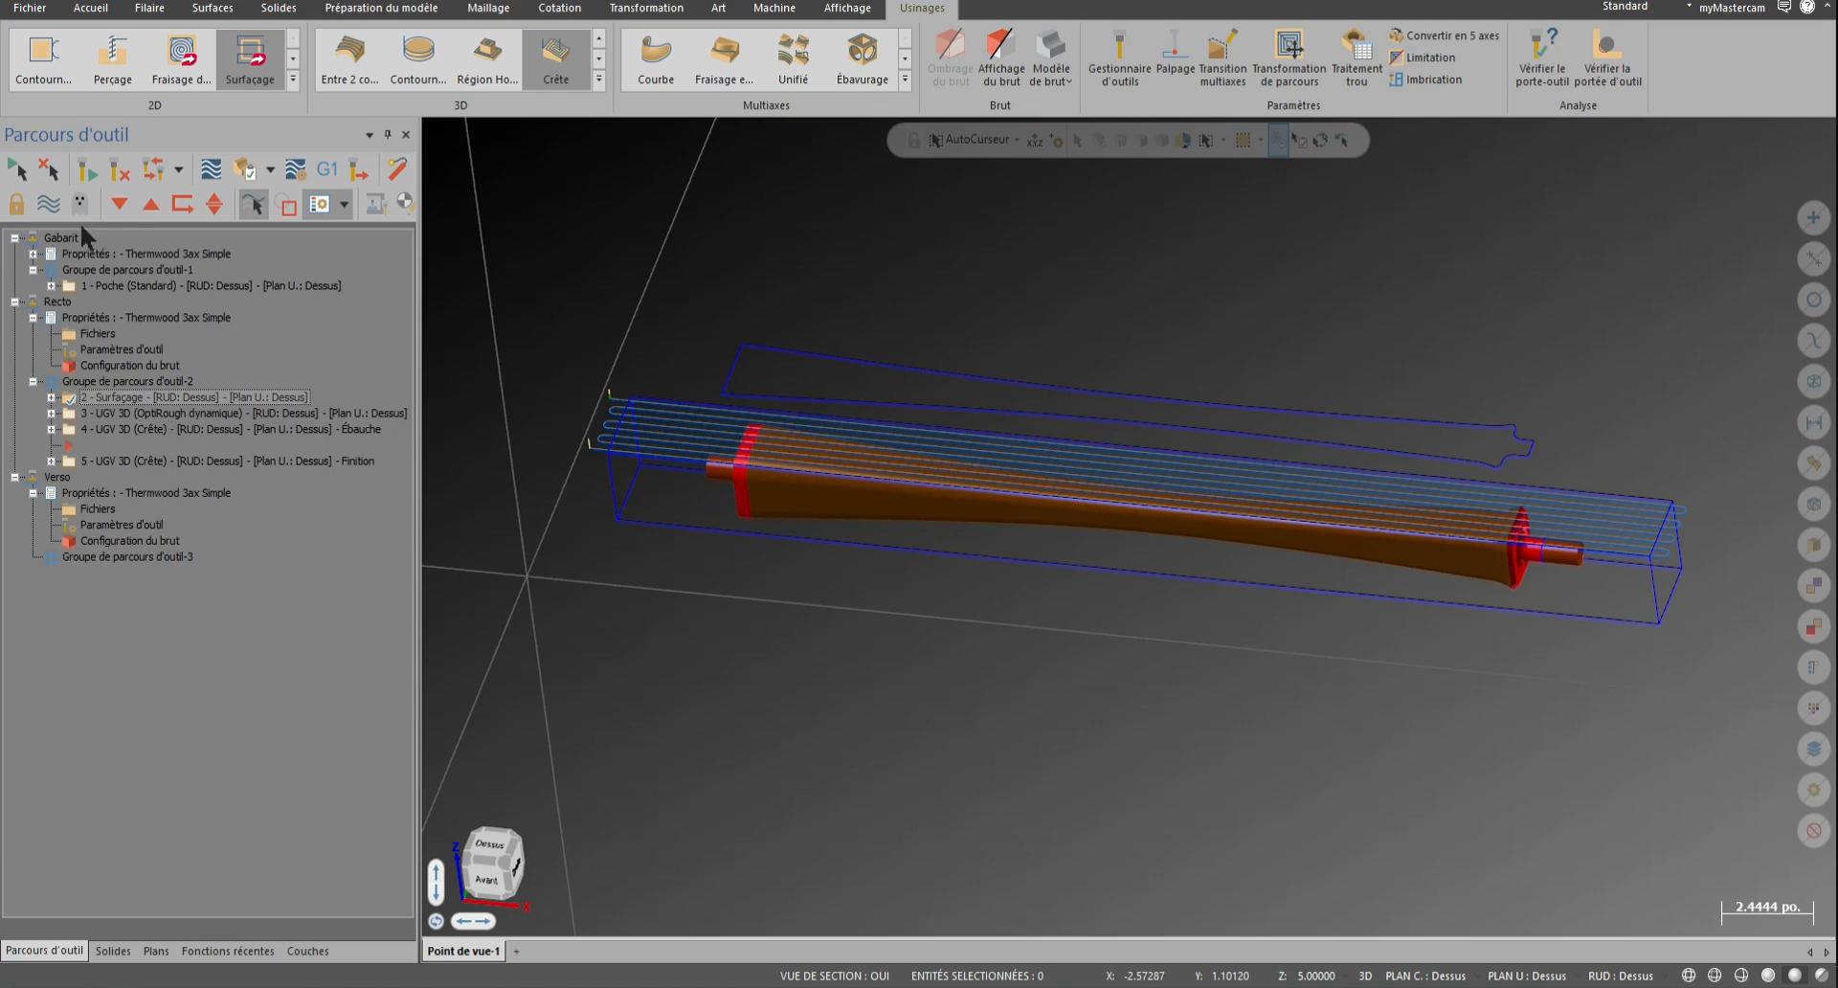
Check the facing pass height against the stock top and the leg in the front view
{"action": "right_click", "coordinate": [764, 302]}
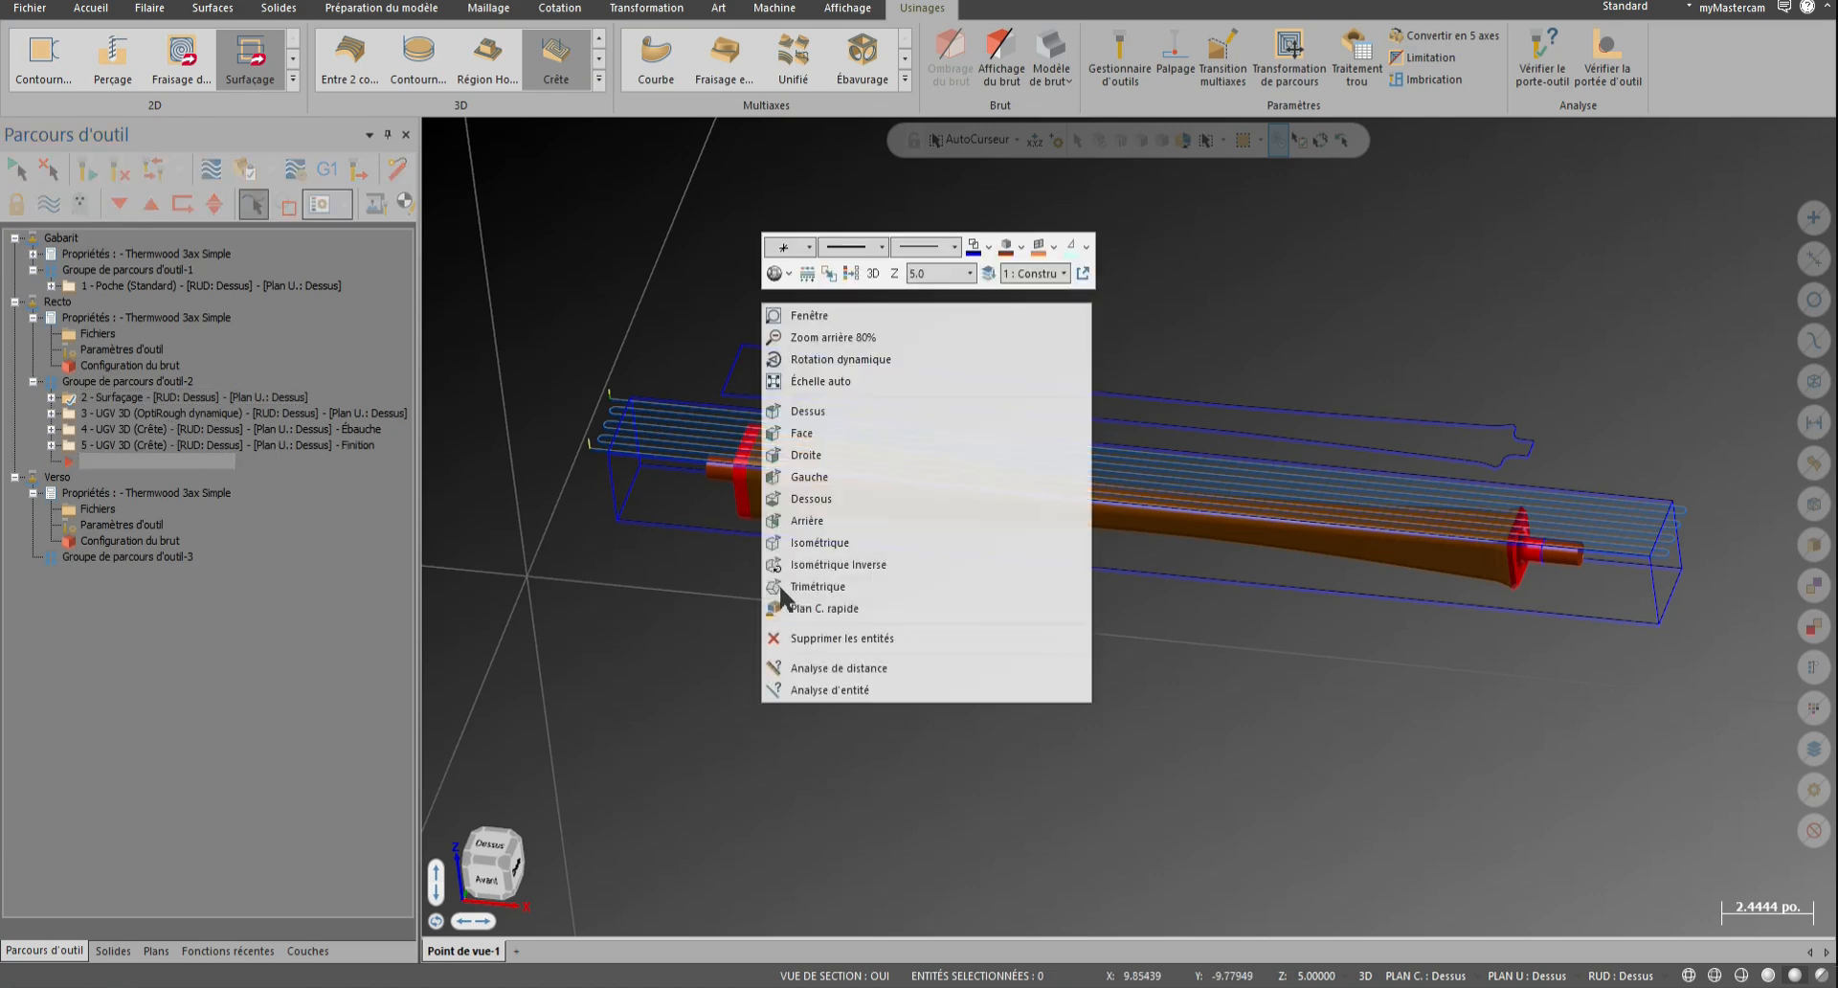
{"action": "left_click", "coordinate": [802, 438]}
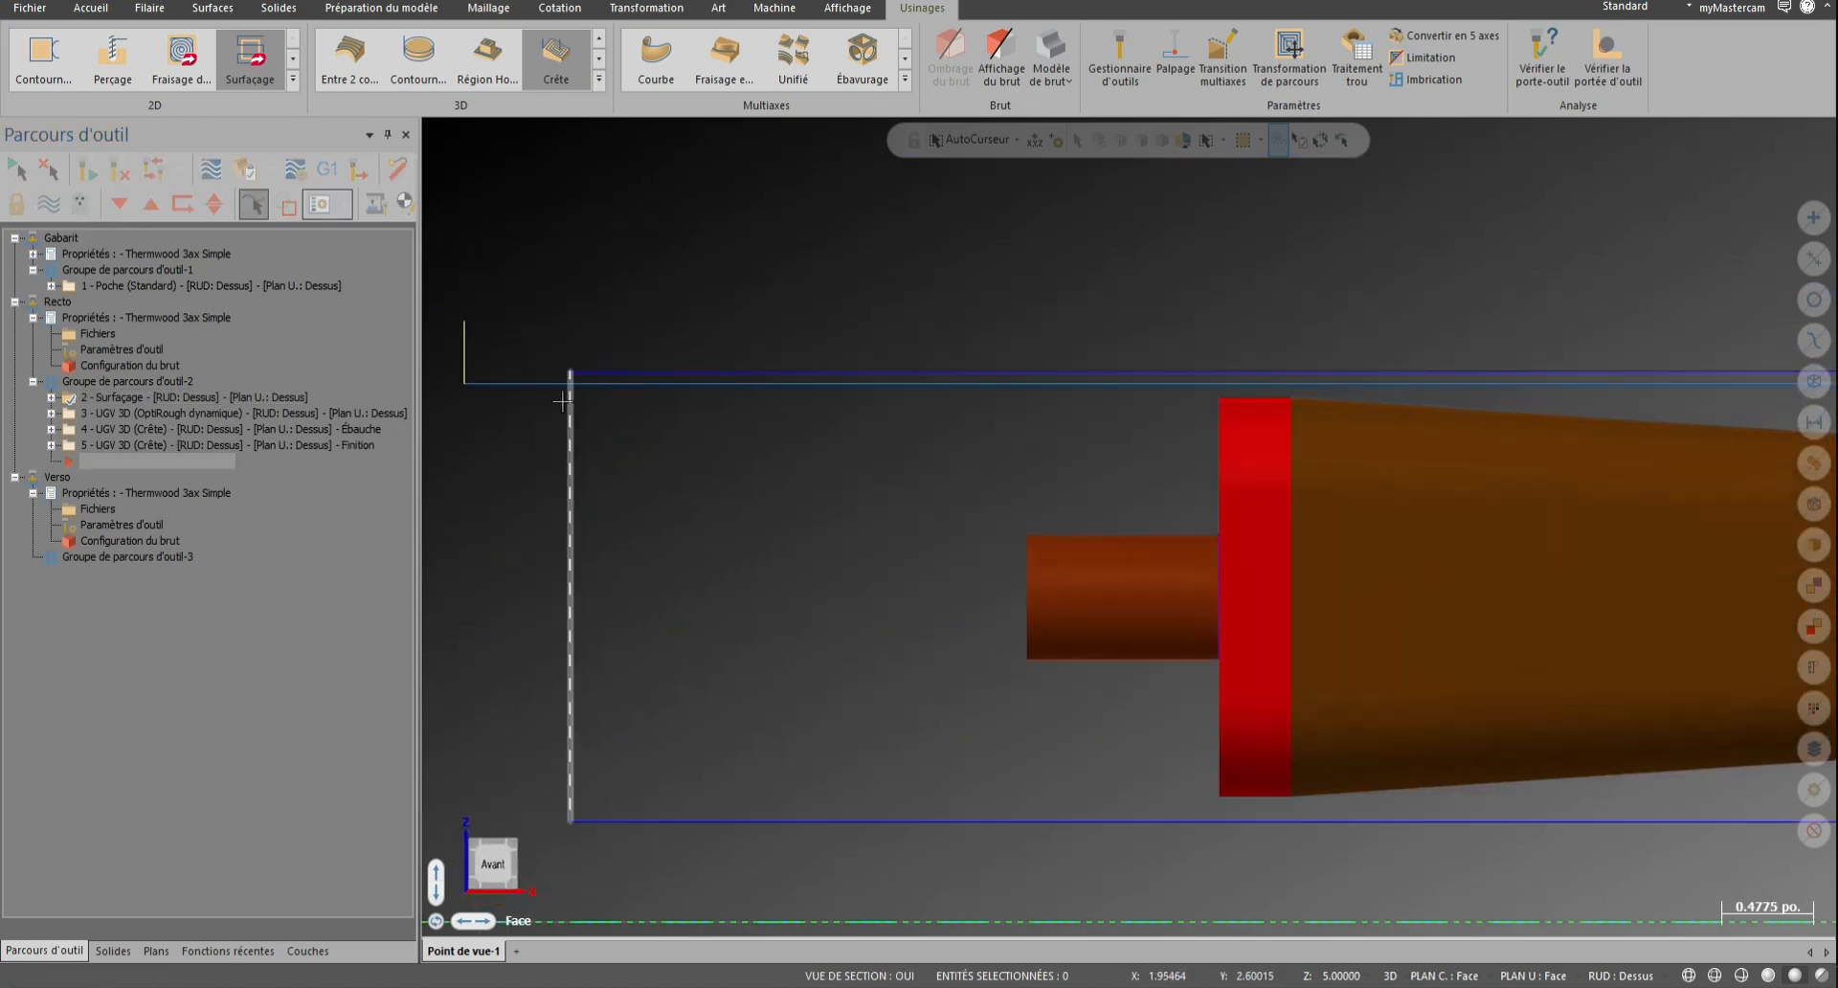
{"action": "scroll", "coordinate": [1378, 410], "scroll_direction": "up", "scroll_amount": 4}
{"action": "scroll", "coordinate": [988, 416], "scroll_direction": "down", "scroll_amount": 2}
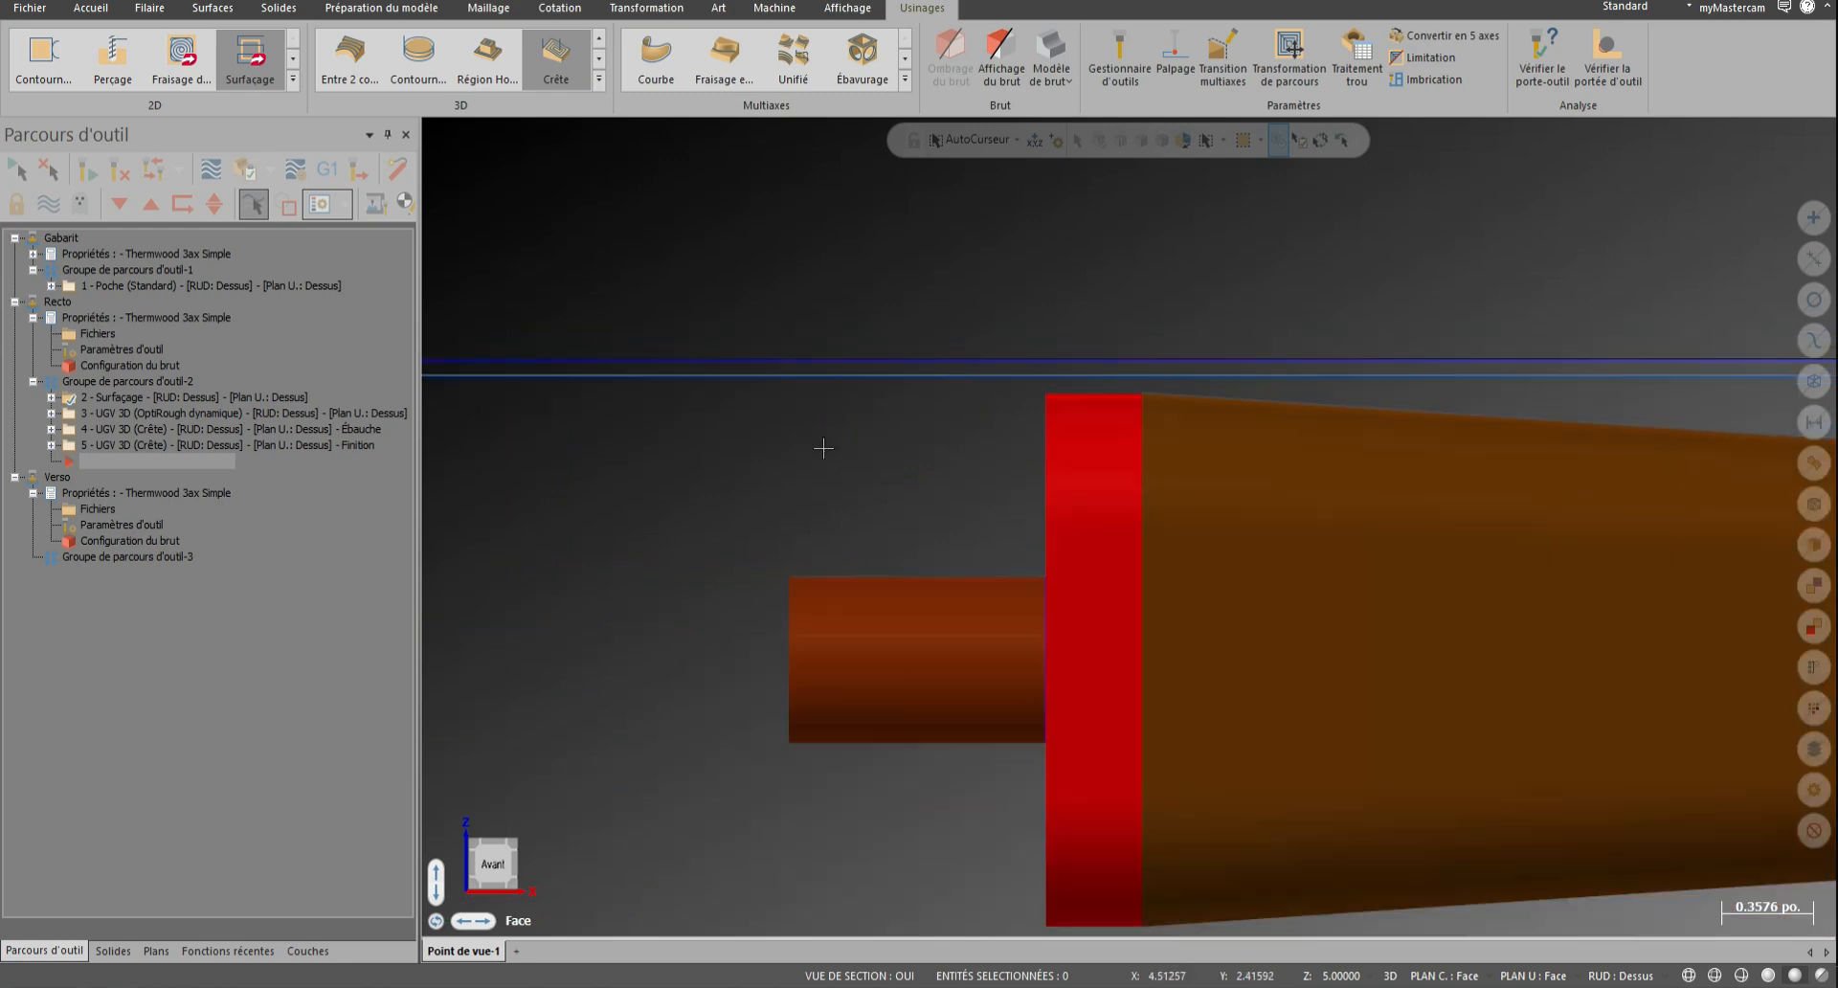
{"action": "scroll", "coordinate": [823, 448], "scroll_direction": "down", "scroll_amount": 10}
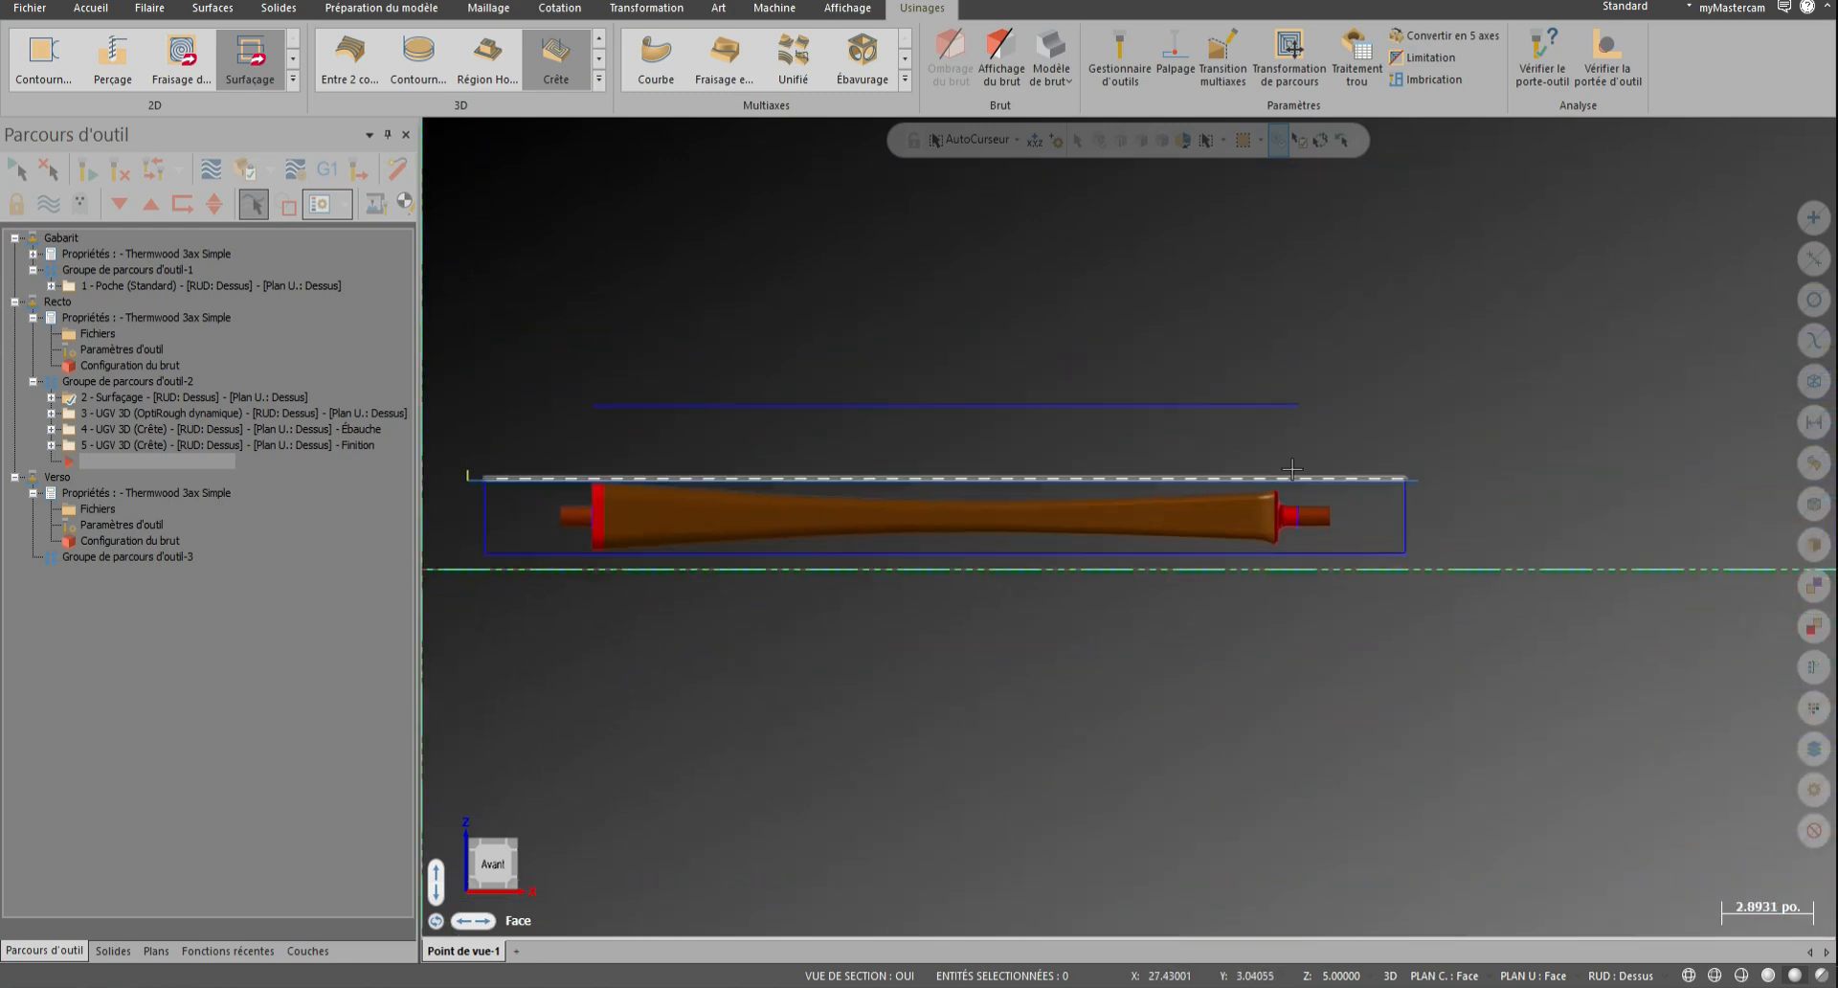
Start a verification of all operations in the Recto machine's toolpath group and show the stock in isometric view
{"action": "scroll", "coordinate": [1292, 469], "scroll_direction": "up", "scroll_amount": 4}
{"action": "right_click", "coordinate": [1599, 368]}
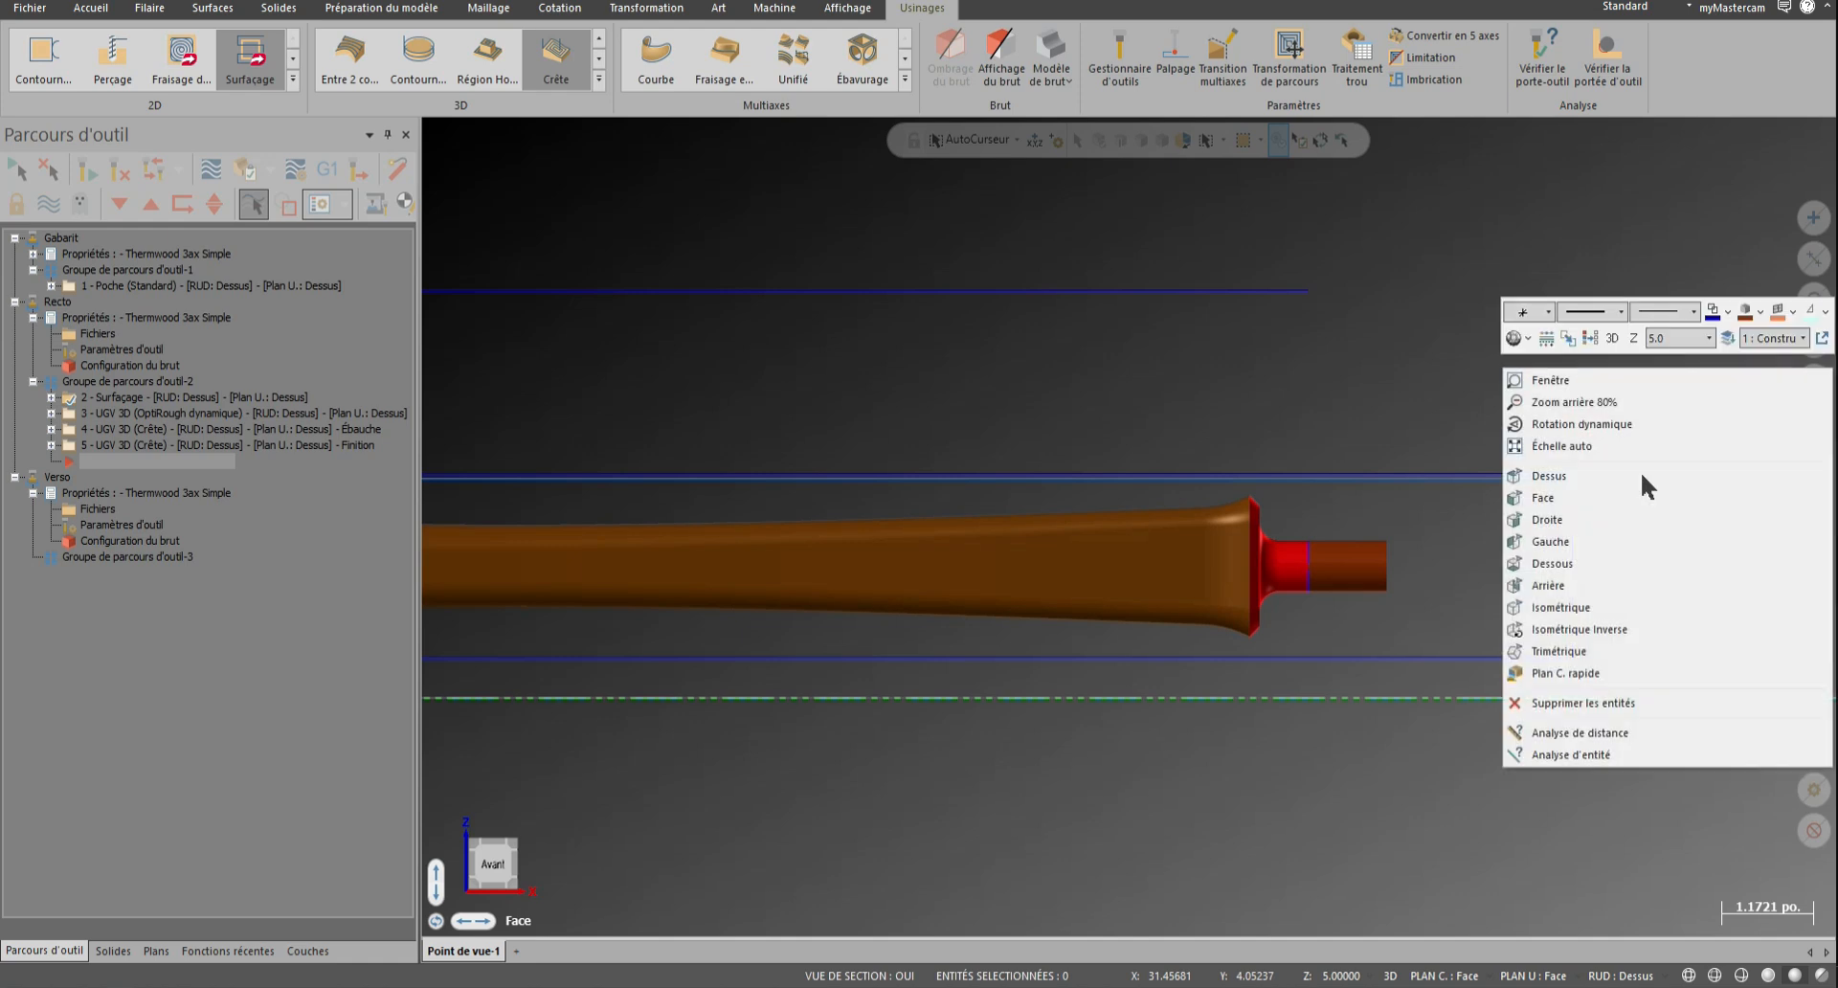
{"action": "left_click", "coordinate": [1639, 473]}
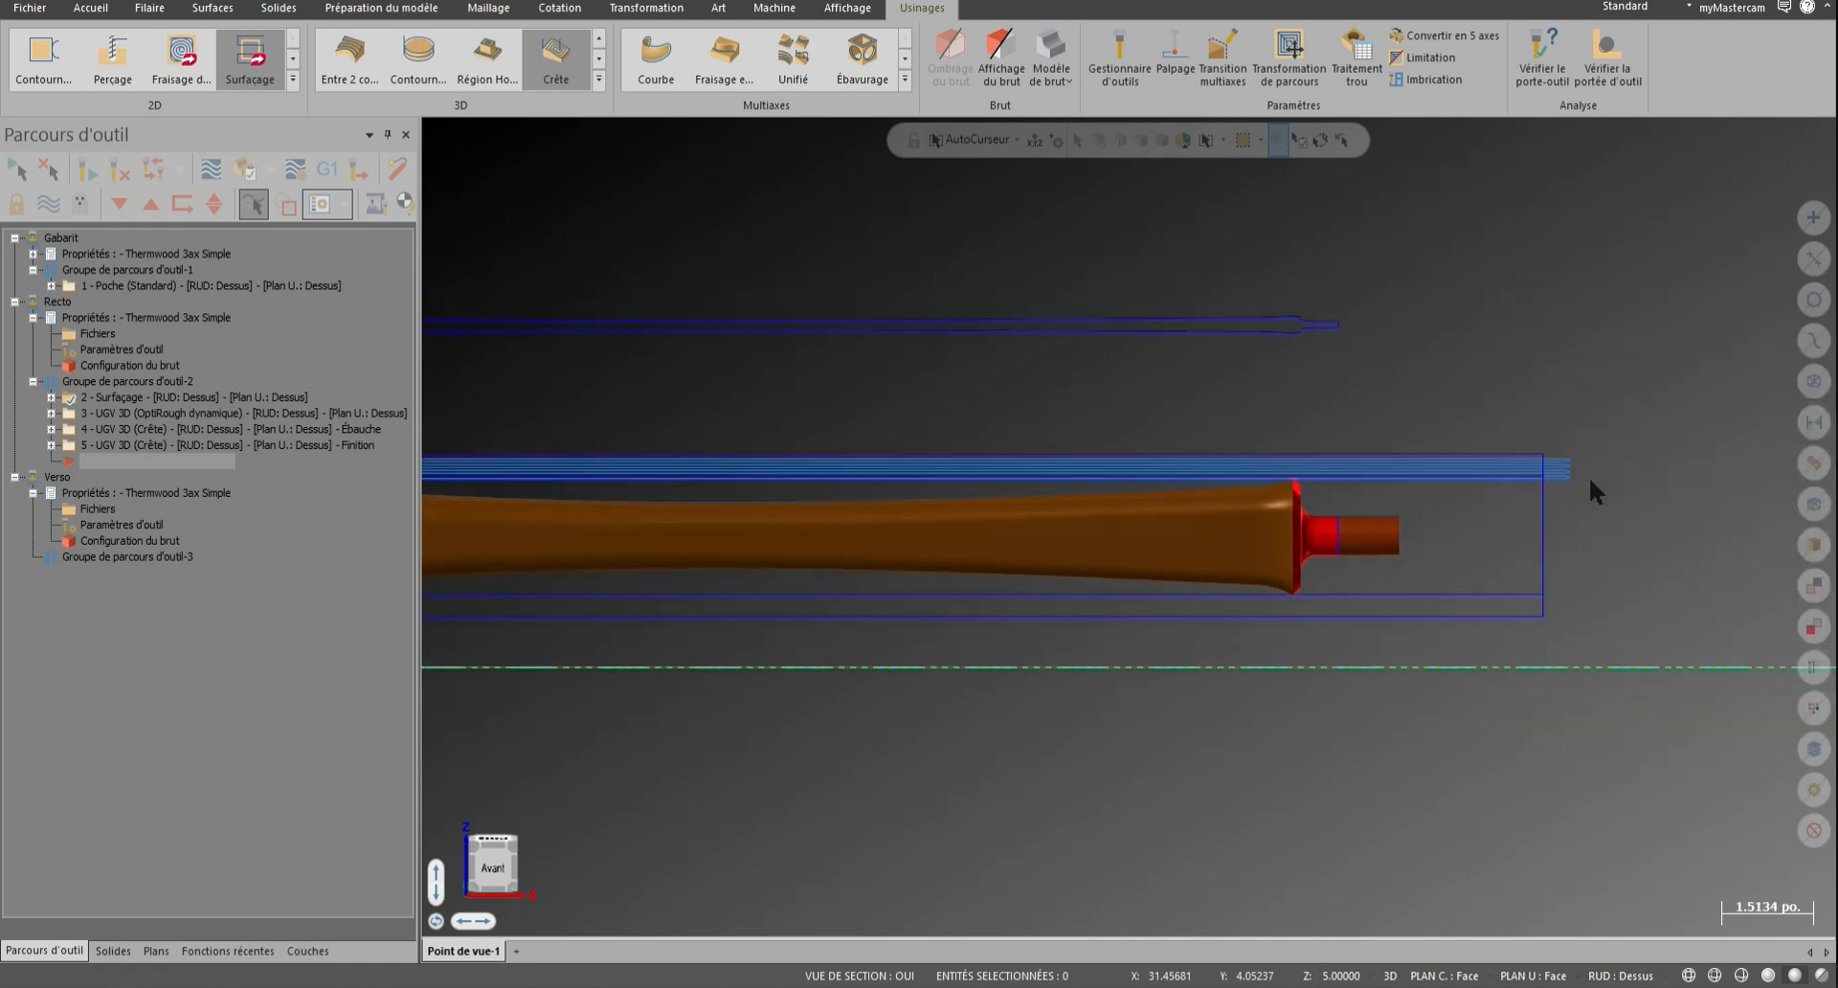
{"action": "left_click", "coordinate": [128, 383]}
{"action": "left_click", "coordinate": [244, 169]}
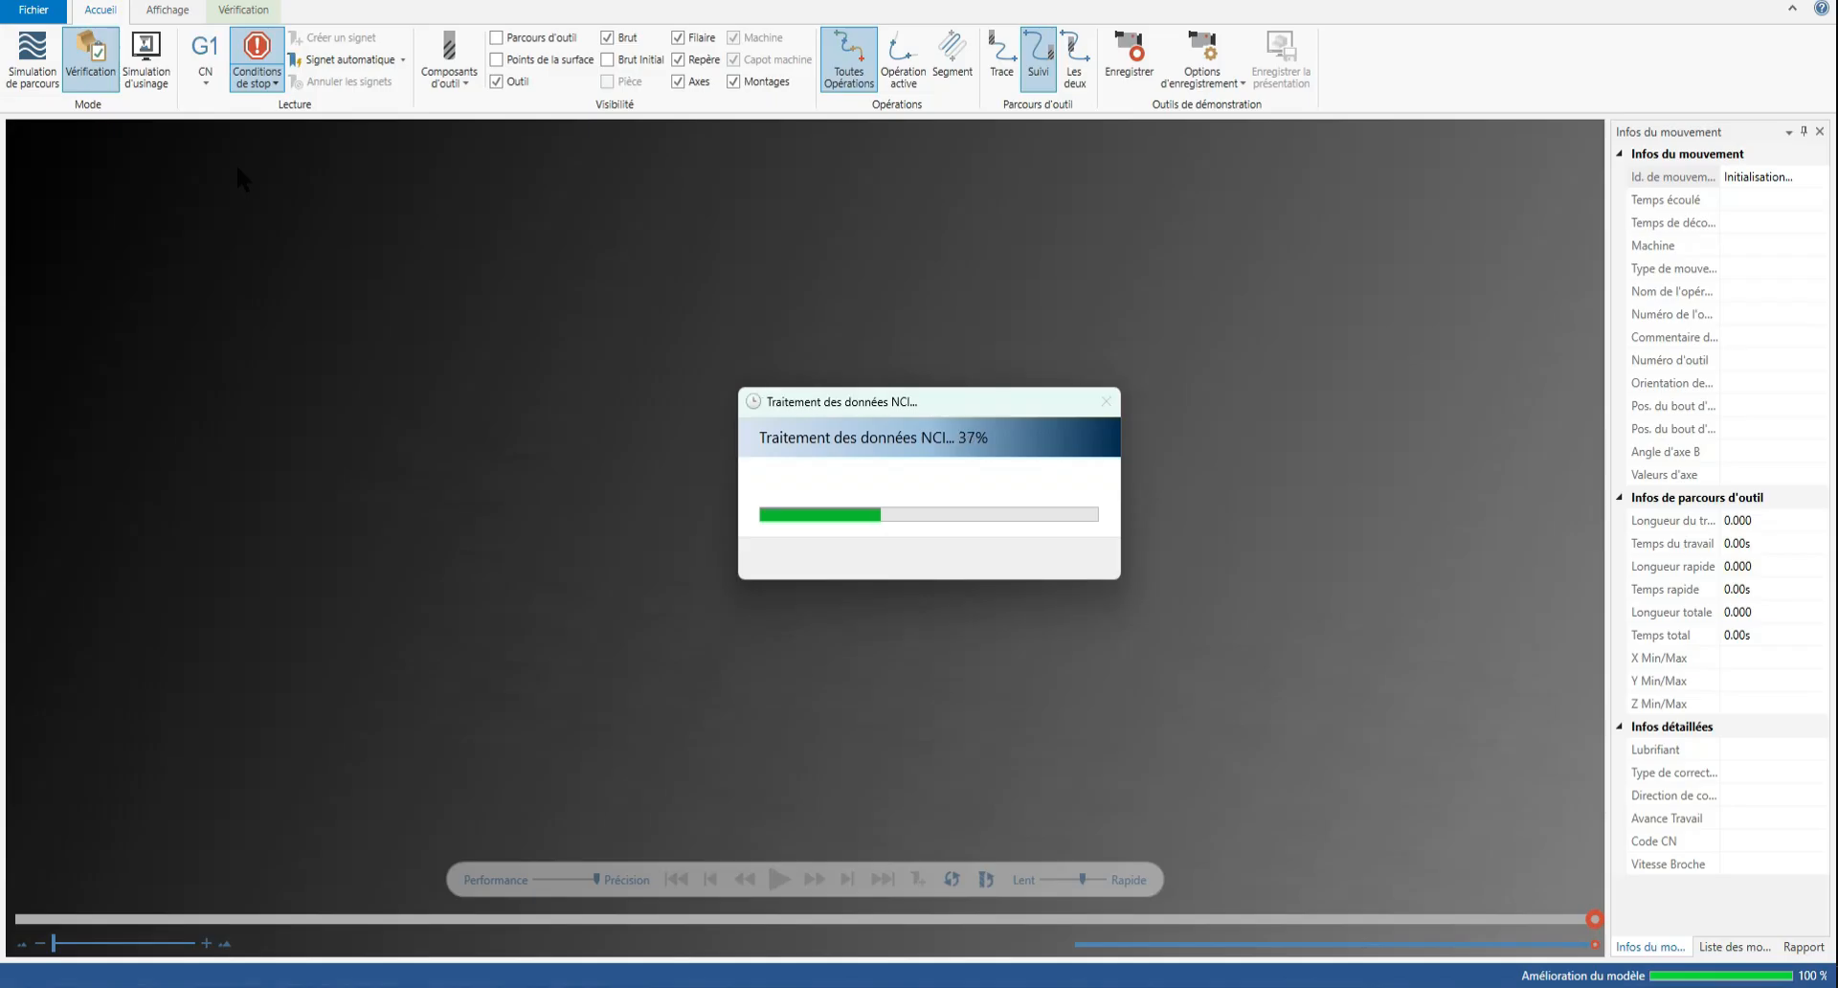
{"action": "right_click", "coordinate": [743, 771]}
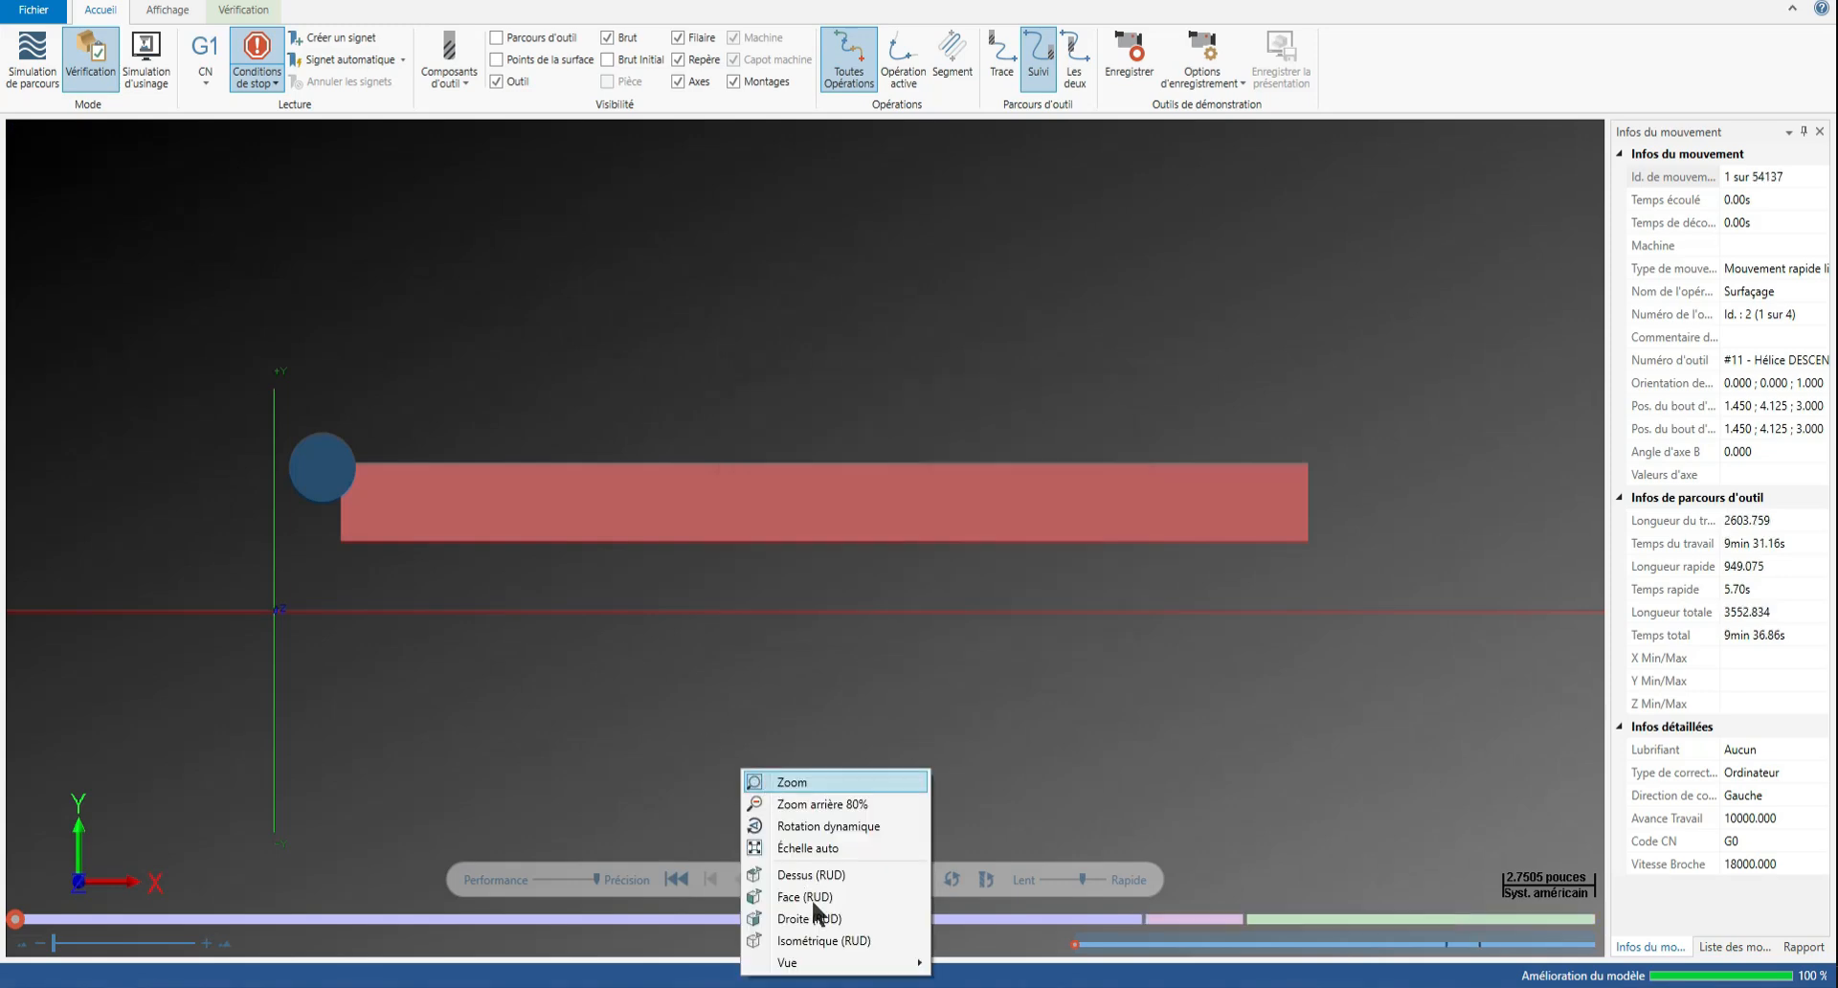
{"action": "left_click", "coordinate": [813, 939]}
Run the verification through facing, OptiRough, Ébauche and Finition at a faster playback speed, and inspect the machined leg
{"action": "left_click", "coordinate": [779, 880]}
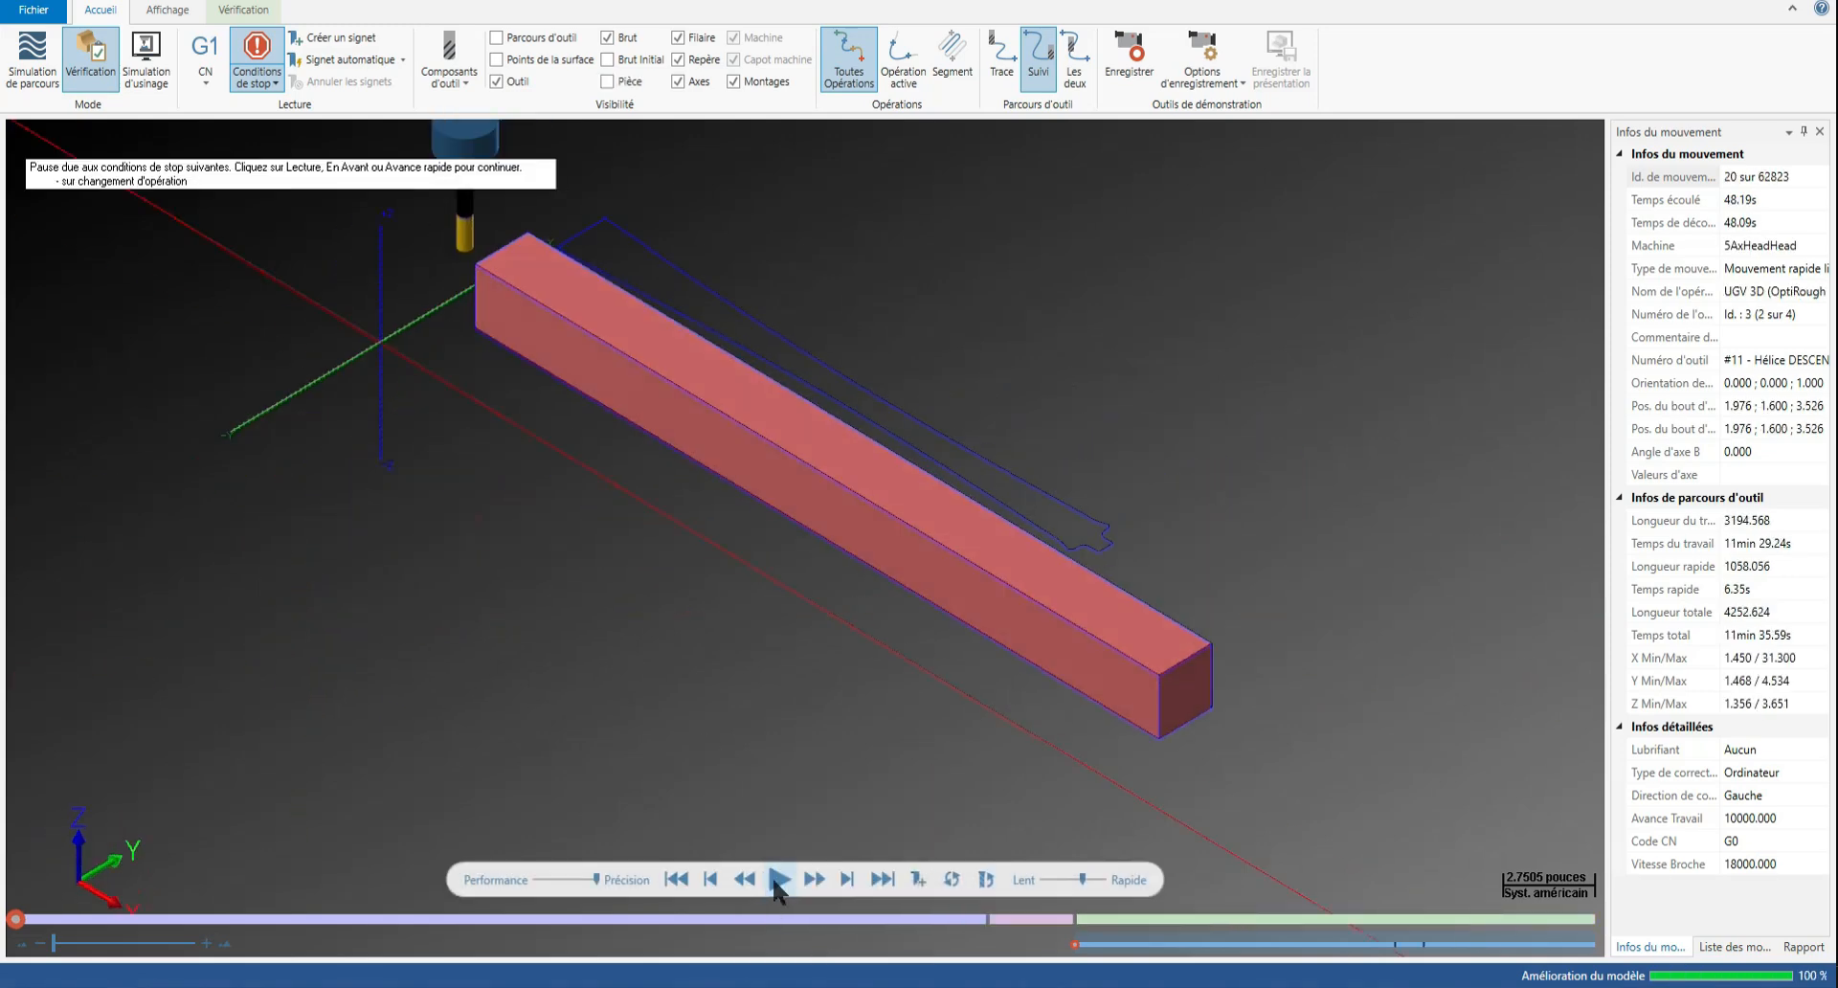
{"action": "left_click", "coordinate": [778, 881]}
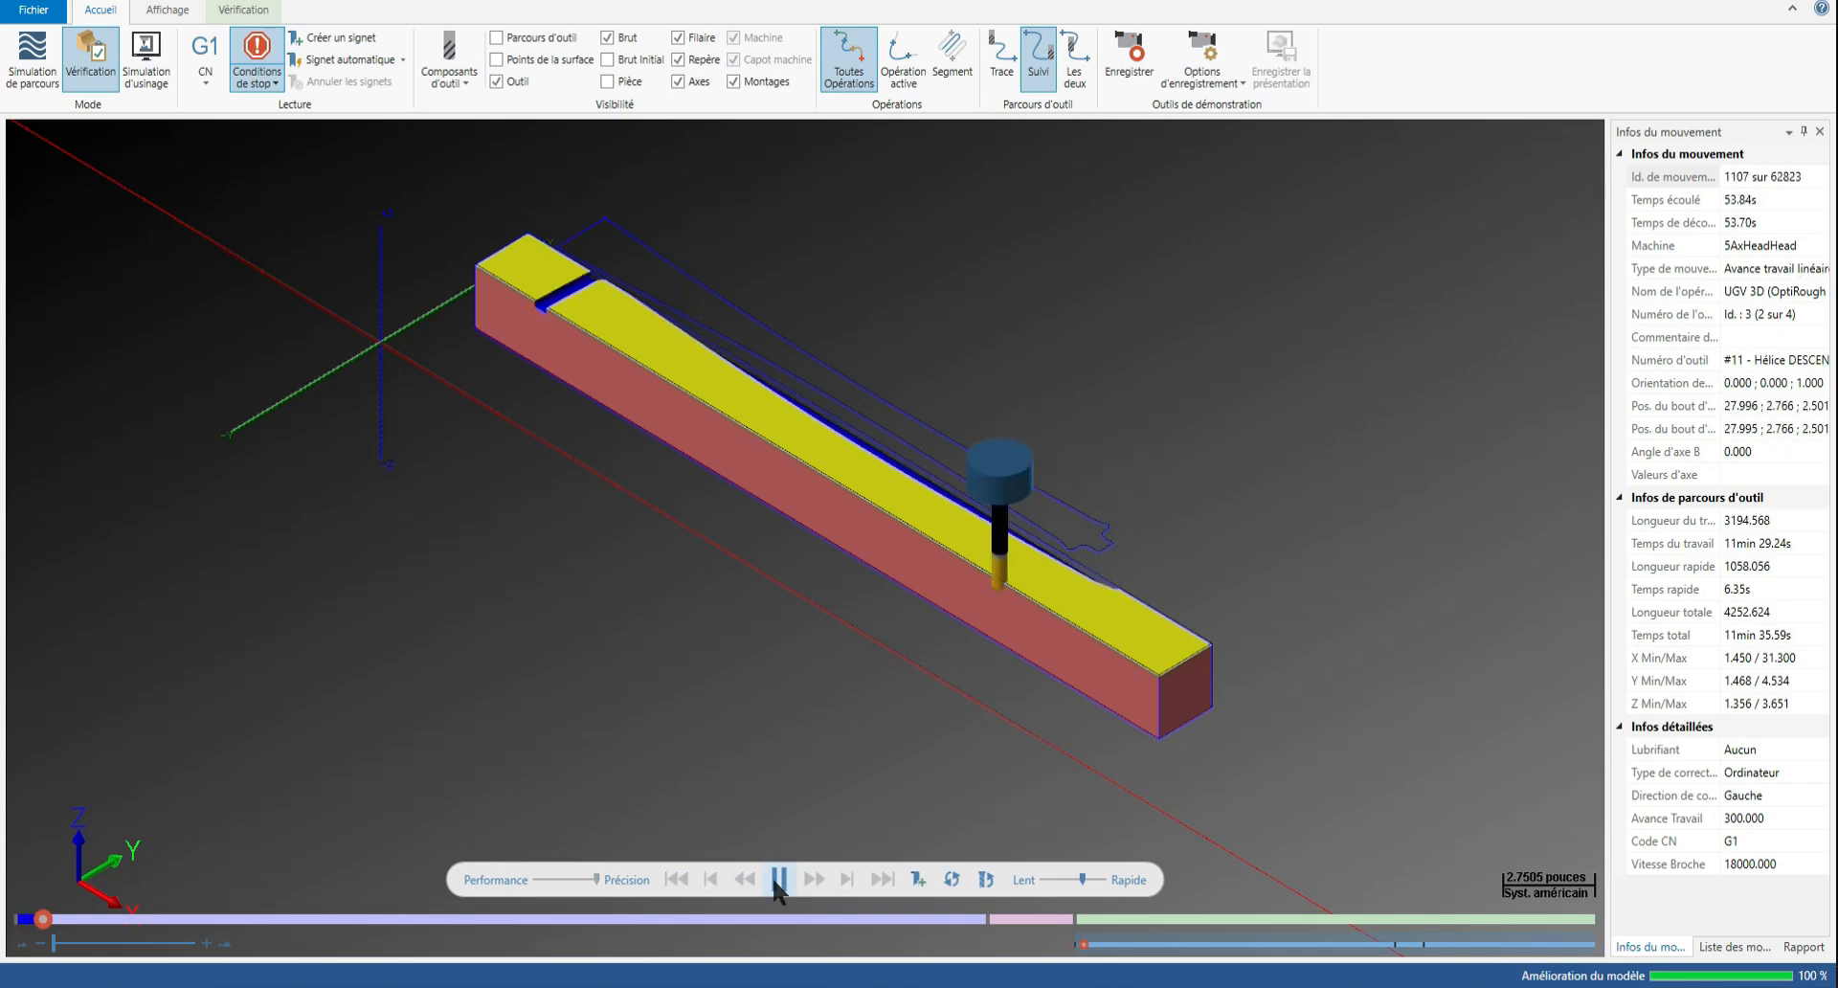
{"action": "left_click", "coordinate": [1105, 879]}
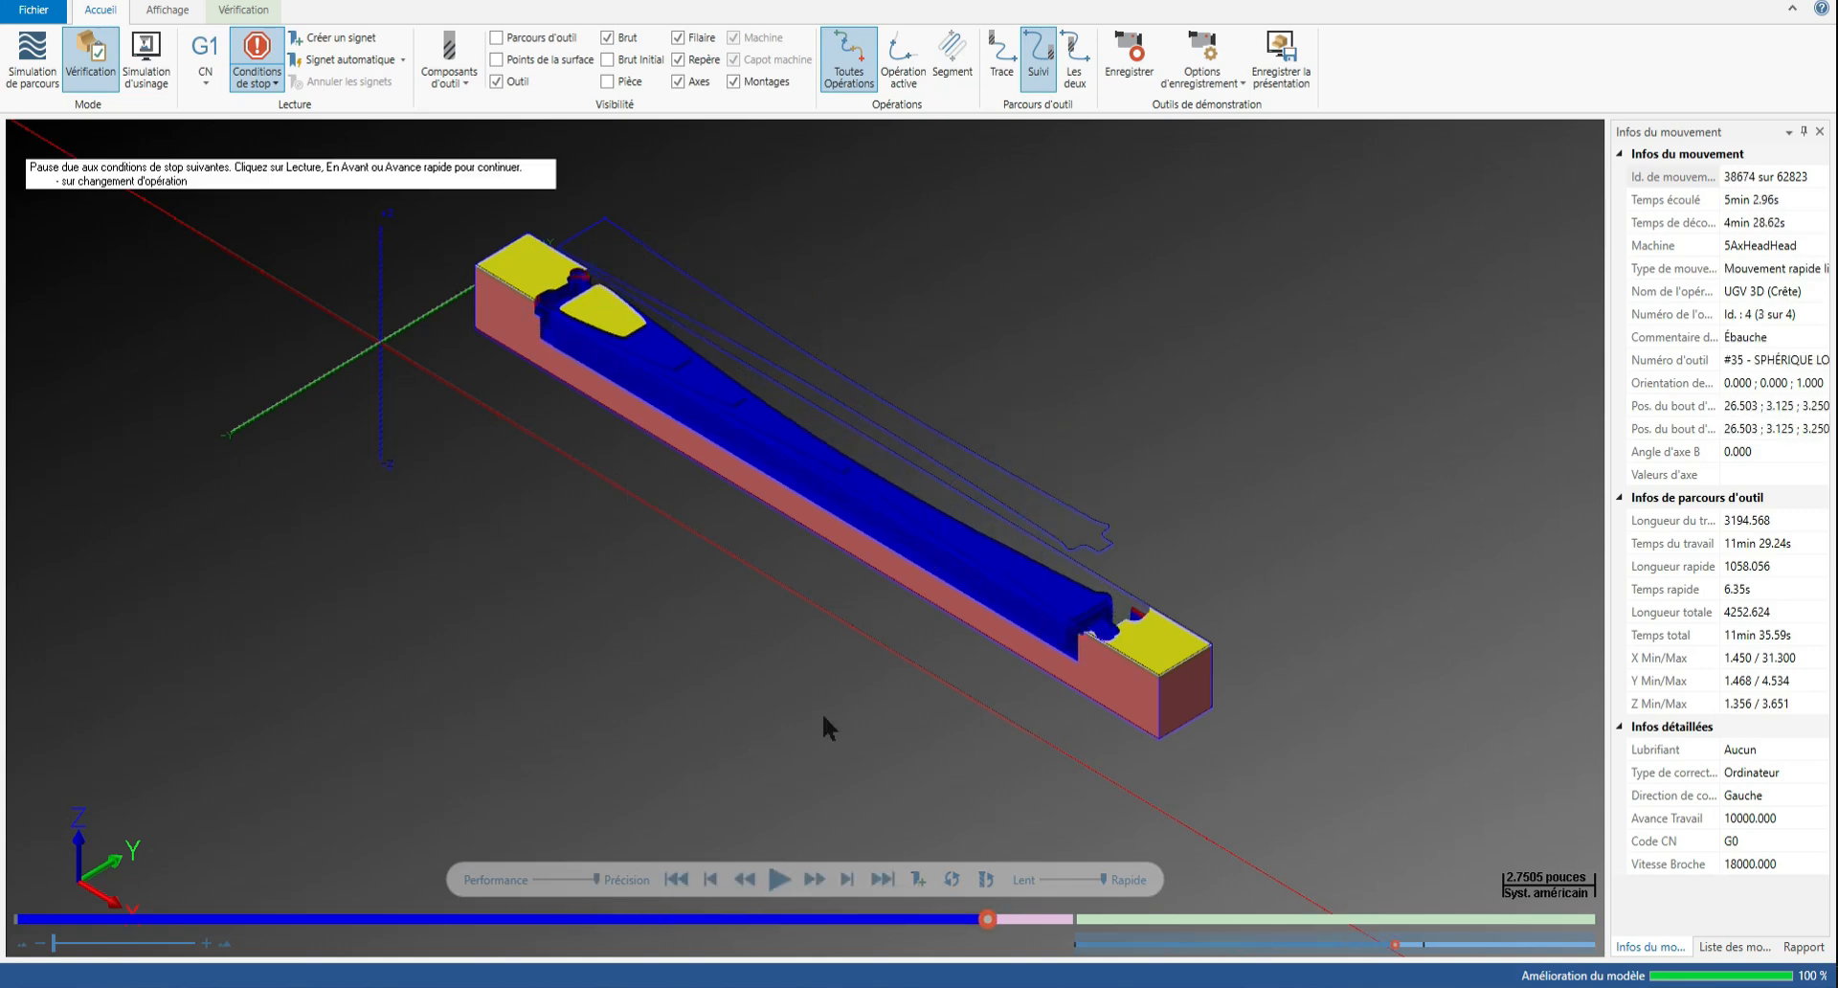
{"action": "left_click", "coordinate": [770, 873]}
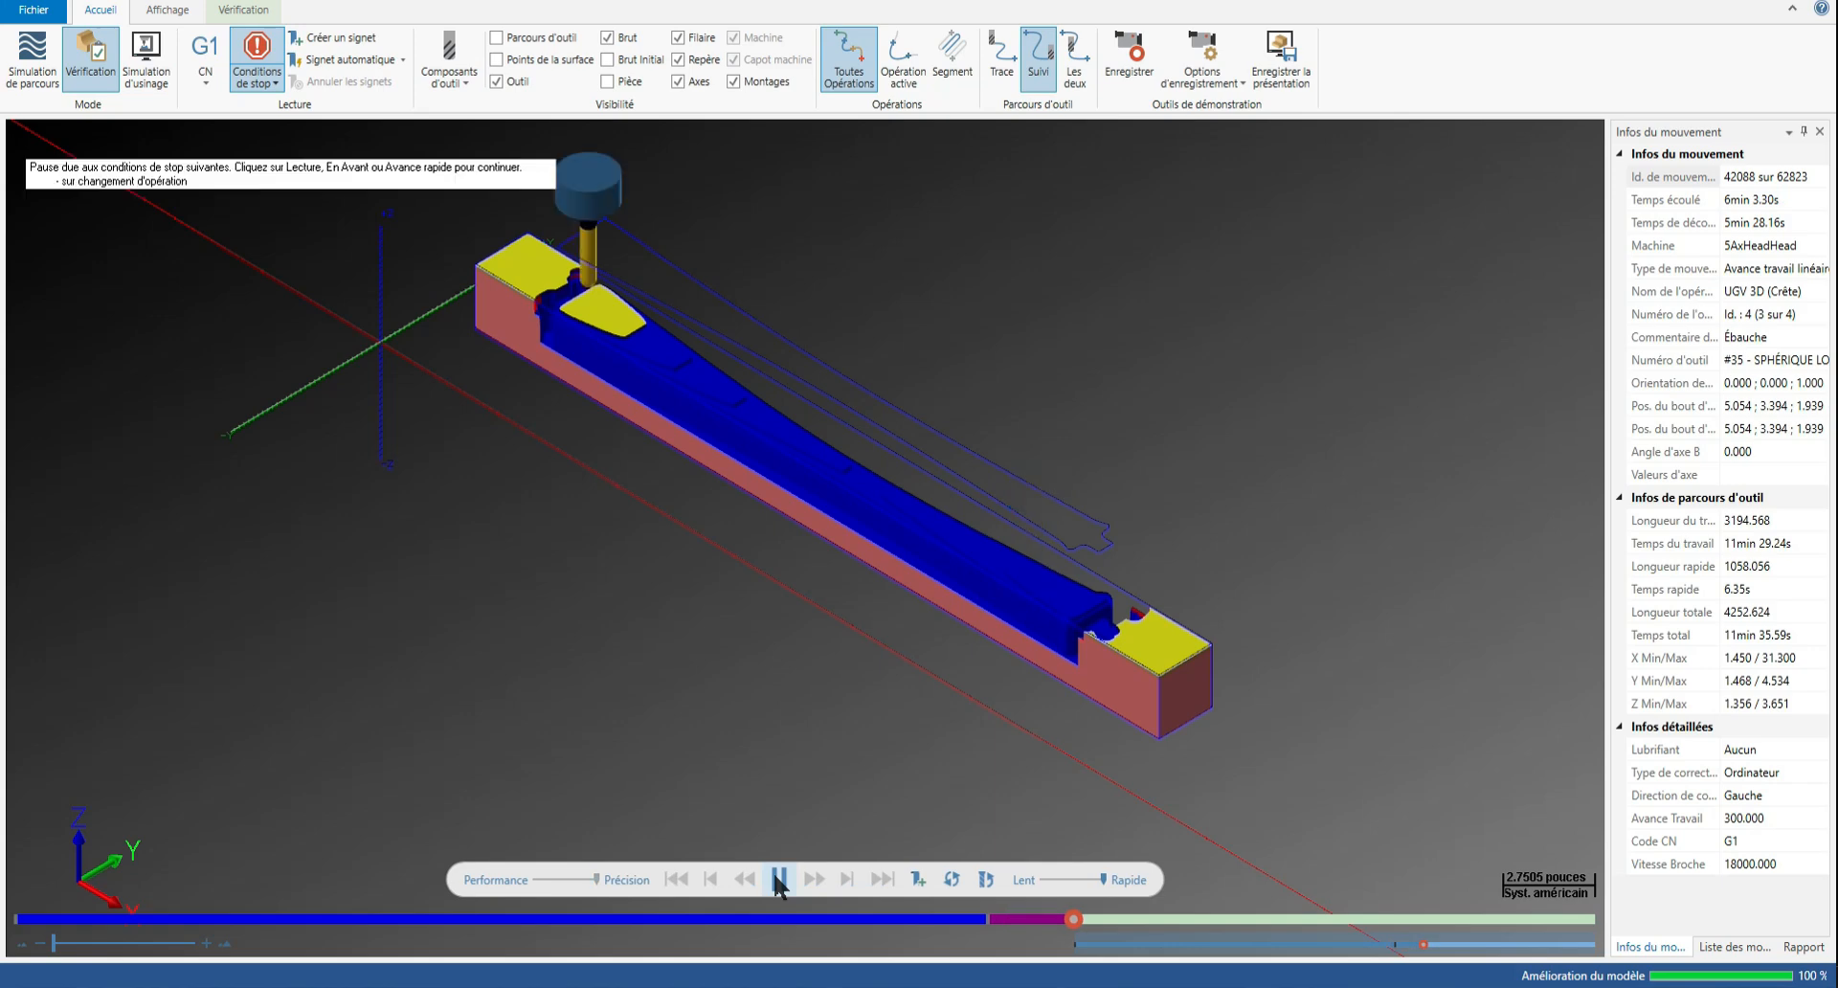
{"action": "left_click", "coordinate": [779, 881]}
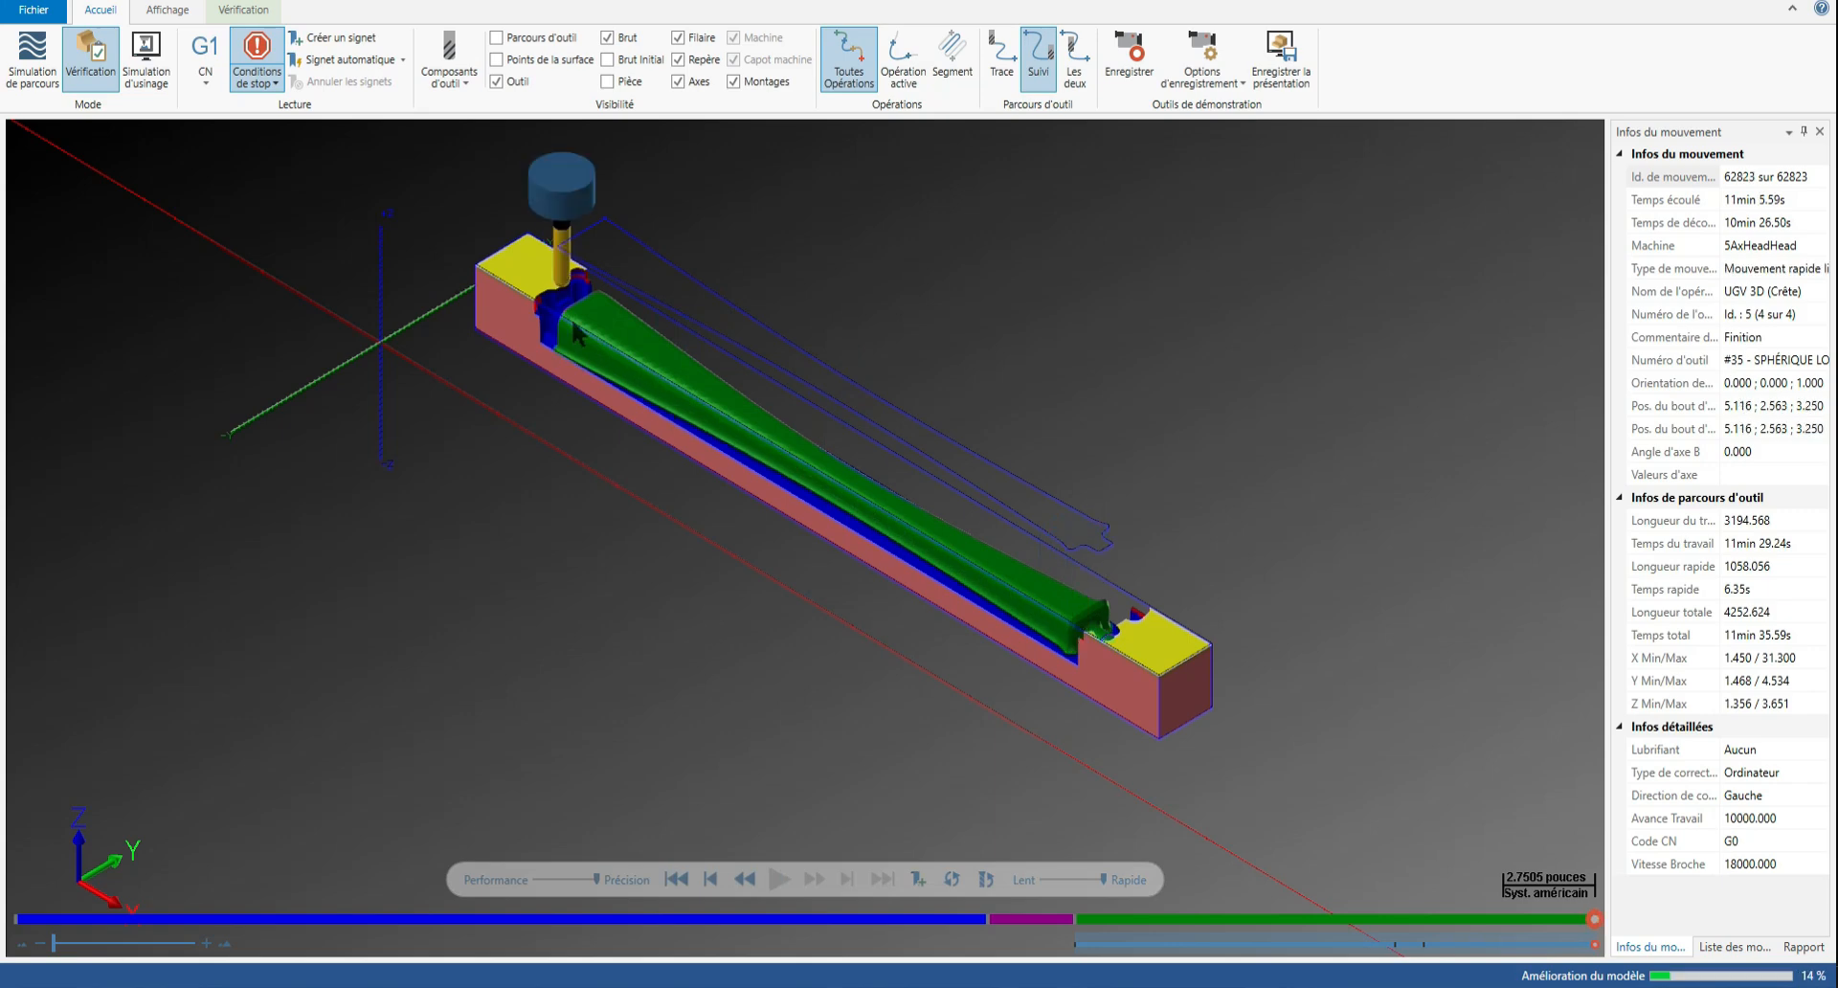
{"action": "scroll", "coordinate": [594, 347], "scroll_direction": "up", "scroll_amount": 1}
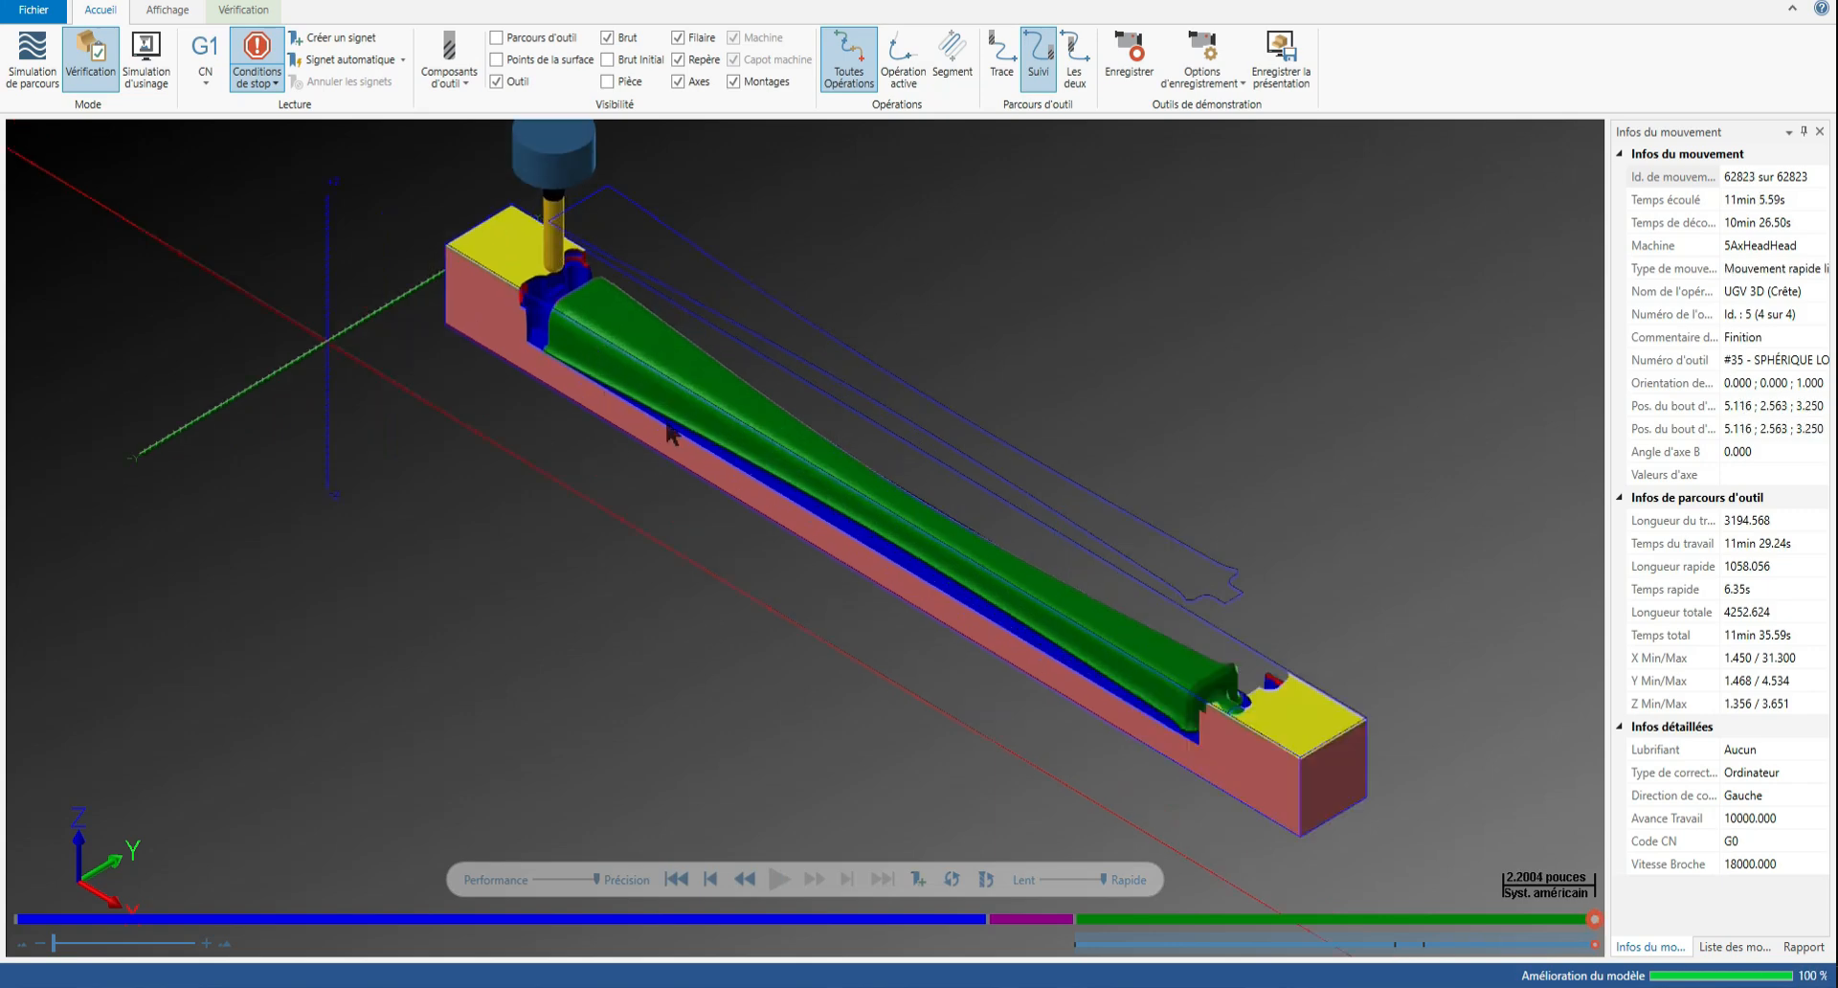
{"action": "mouse_move", "coordinate": [667, 425]}
{"action": "middle_mouse_down"}
{"action": "mouse_move", "coordinate": [670, 383]}
{"action": "mouse_move", "coordinate": [710, 411]}
{"action": "mouse_move", "coordinate": [700, 423]}
{"action": "middle_mouse_up"}
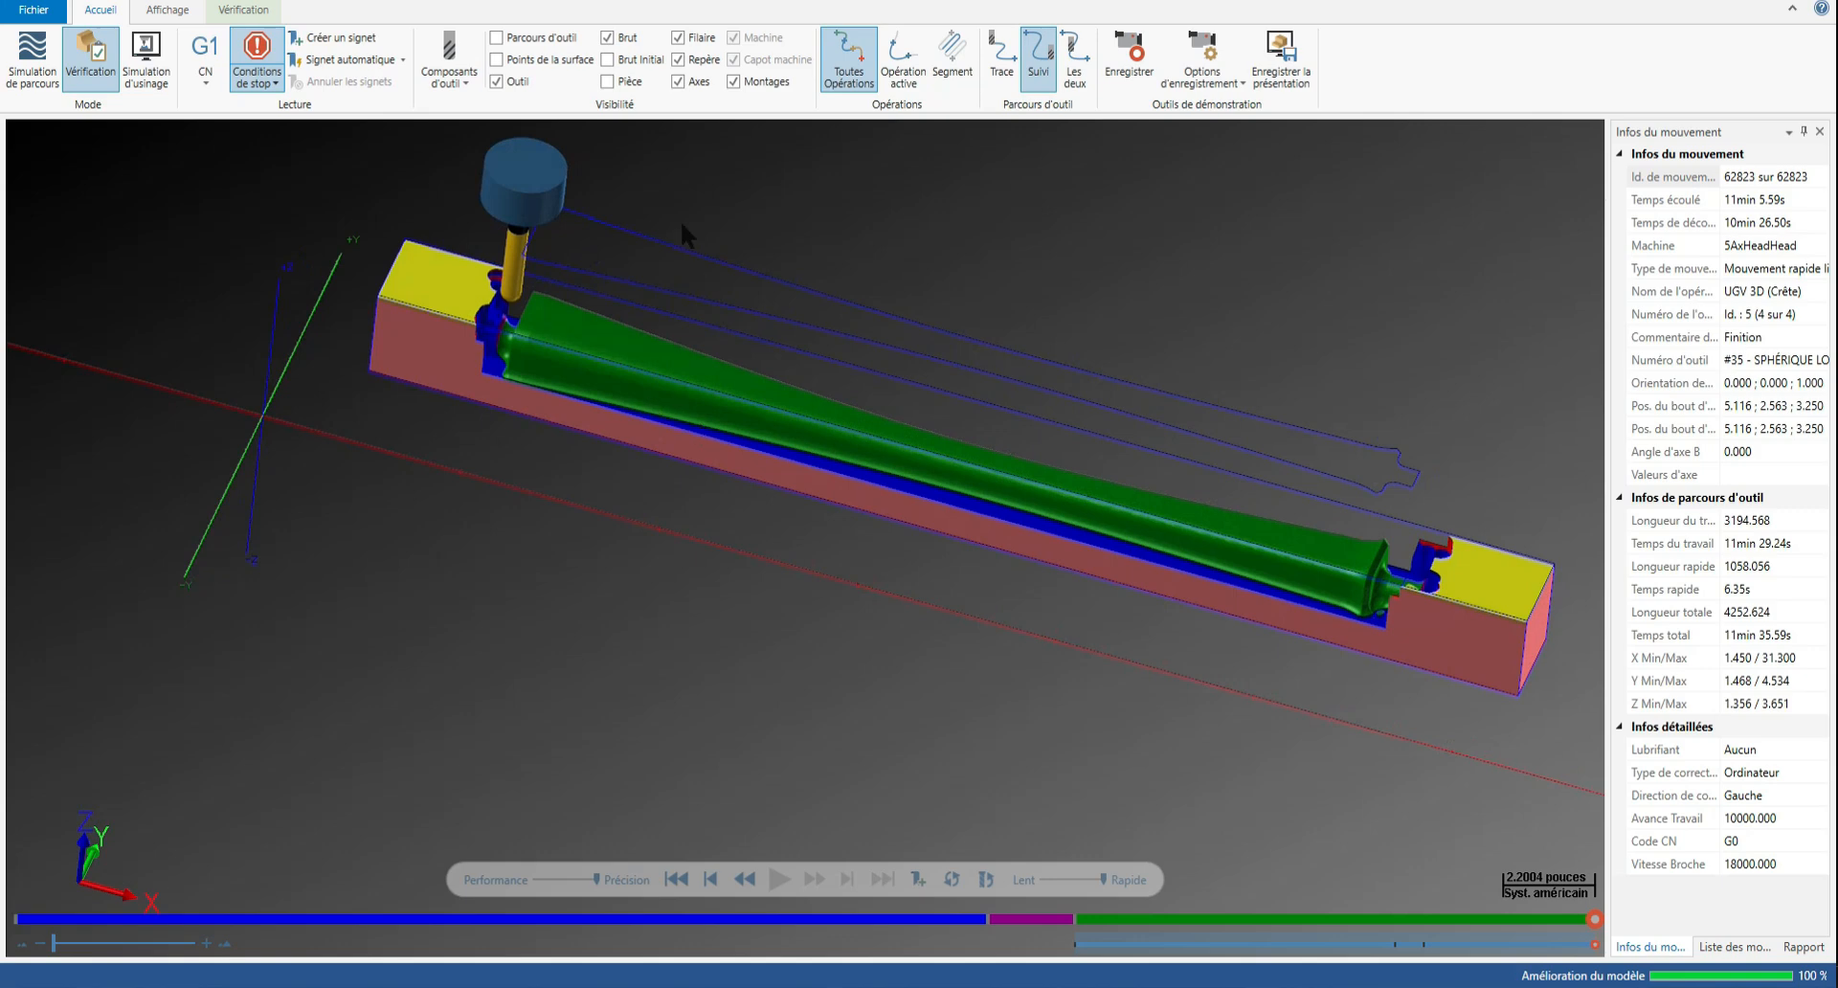
Save the machined stock on the desktop as "Patte Démo2 - Finale Table fin d'AEC 3D - A24.stl" and close the simulator
{"action": "left_click", "coordinate": [245, 11]}
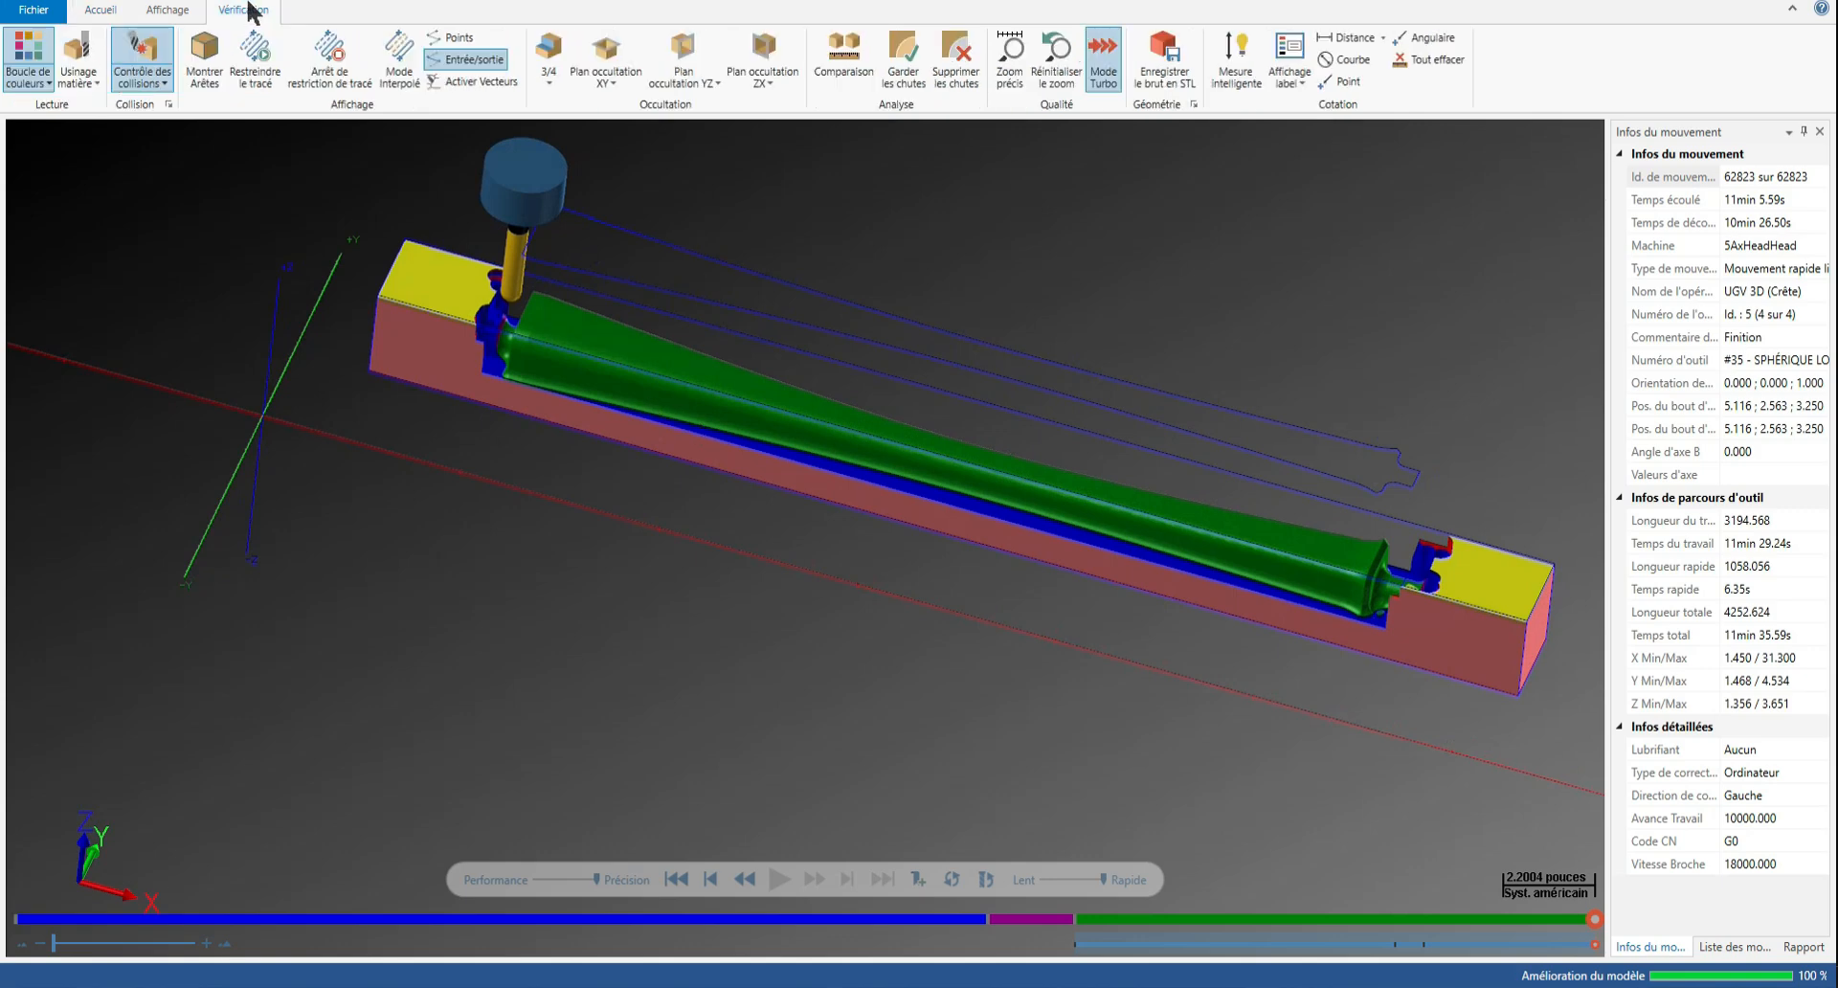
{"action": "left_click", "coordinate": [1176, 93]}
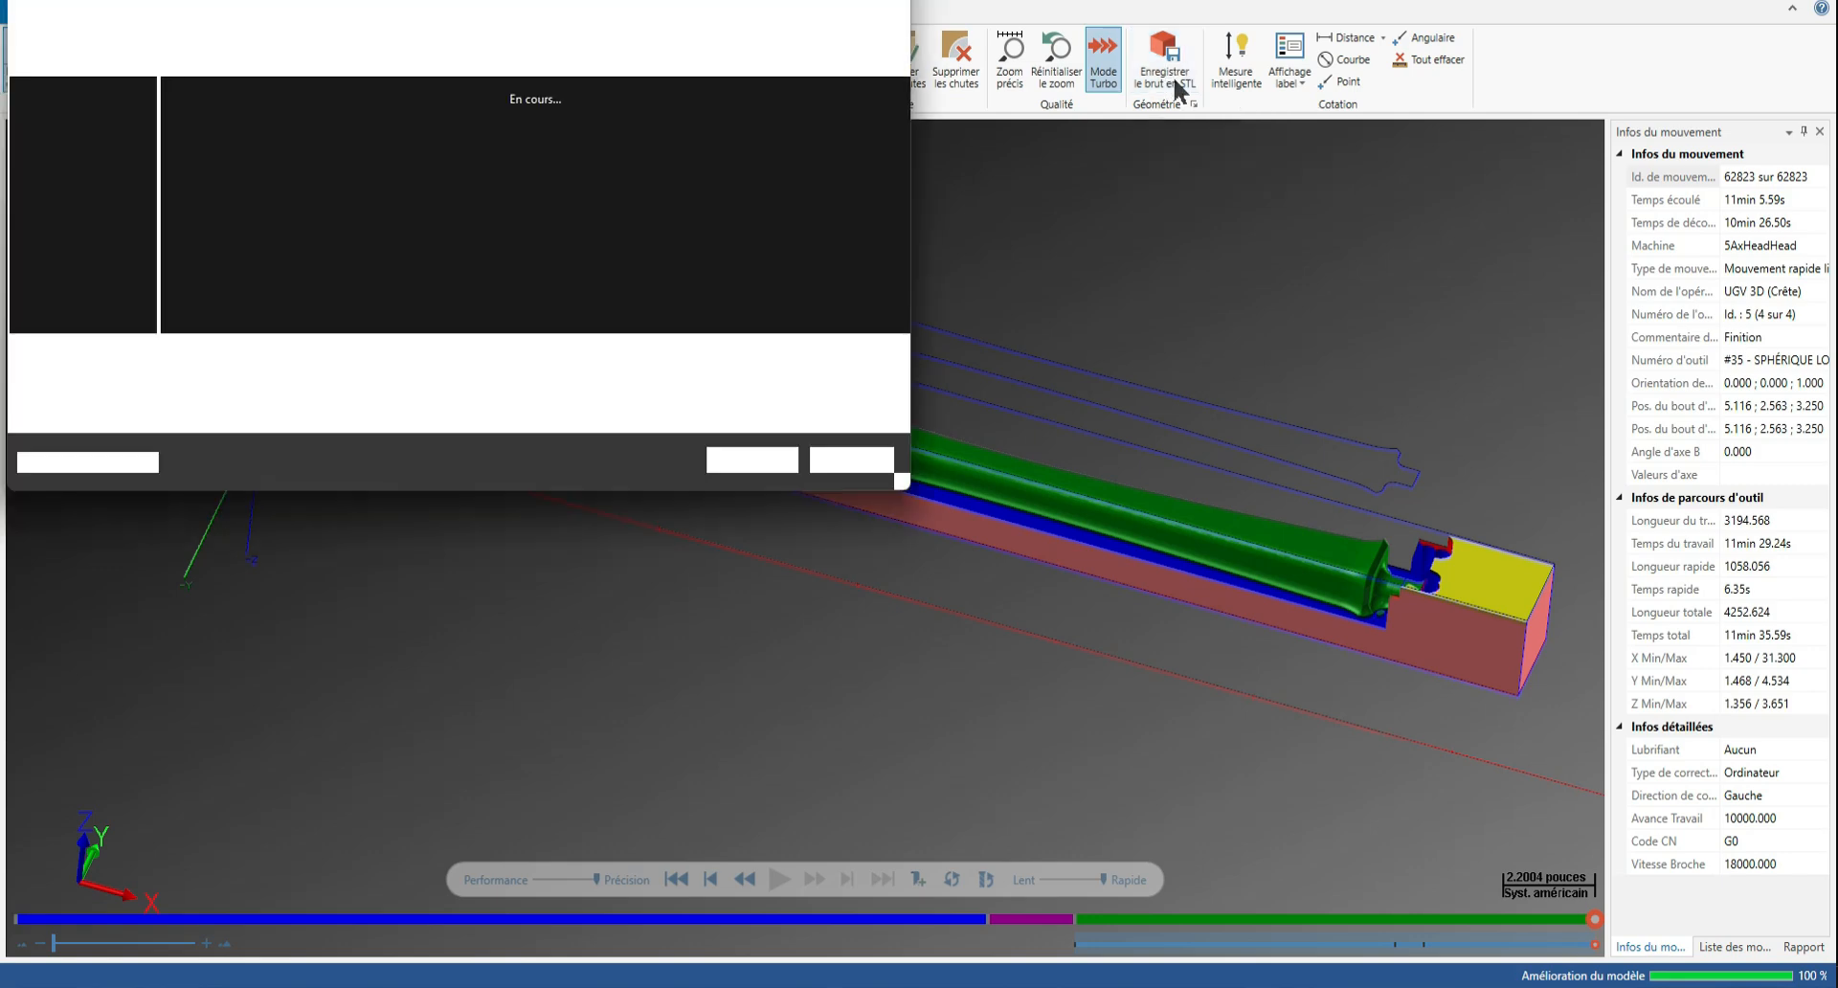
{"action": "left_click", "coordinate": [197, 354]}
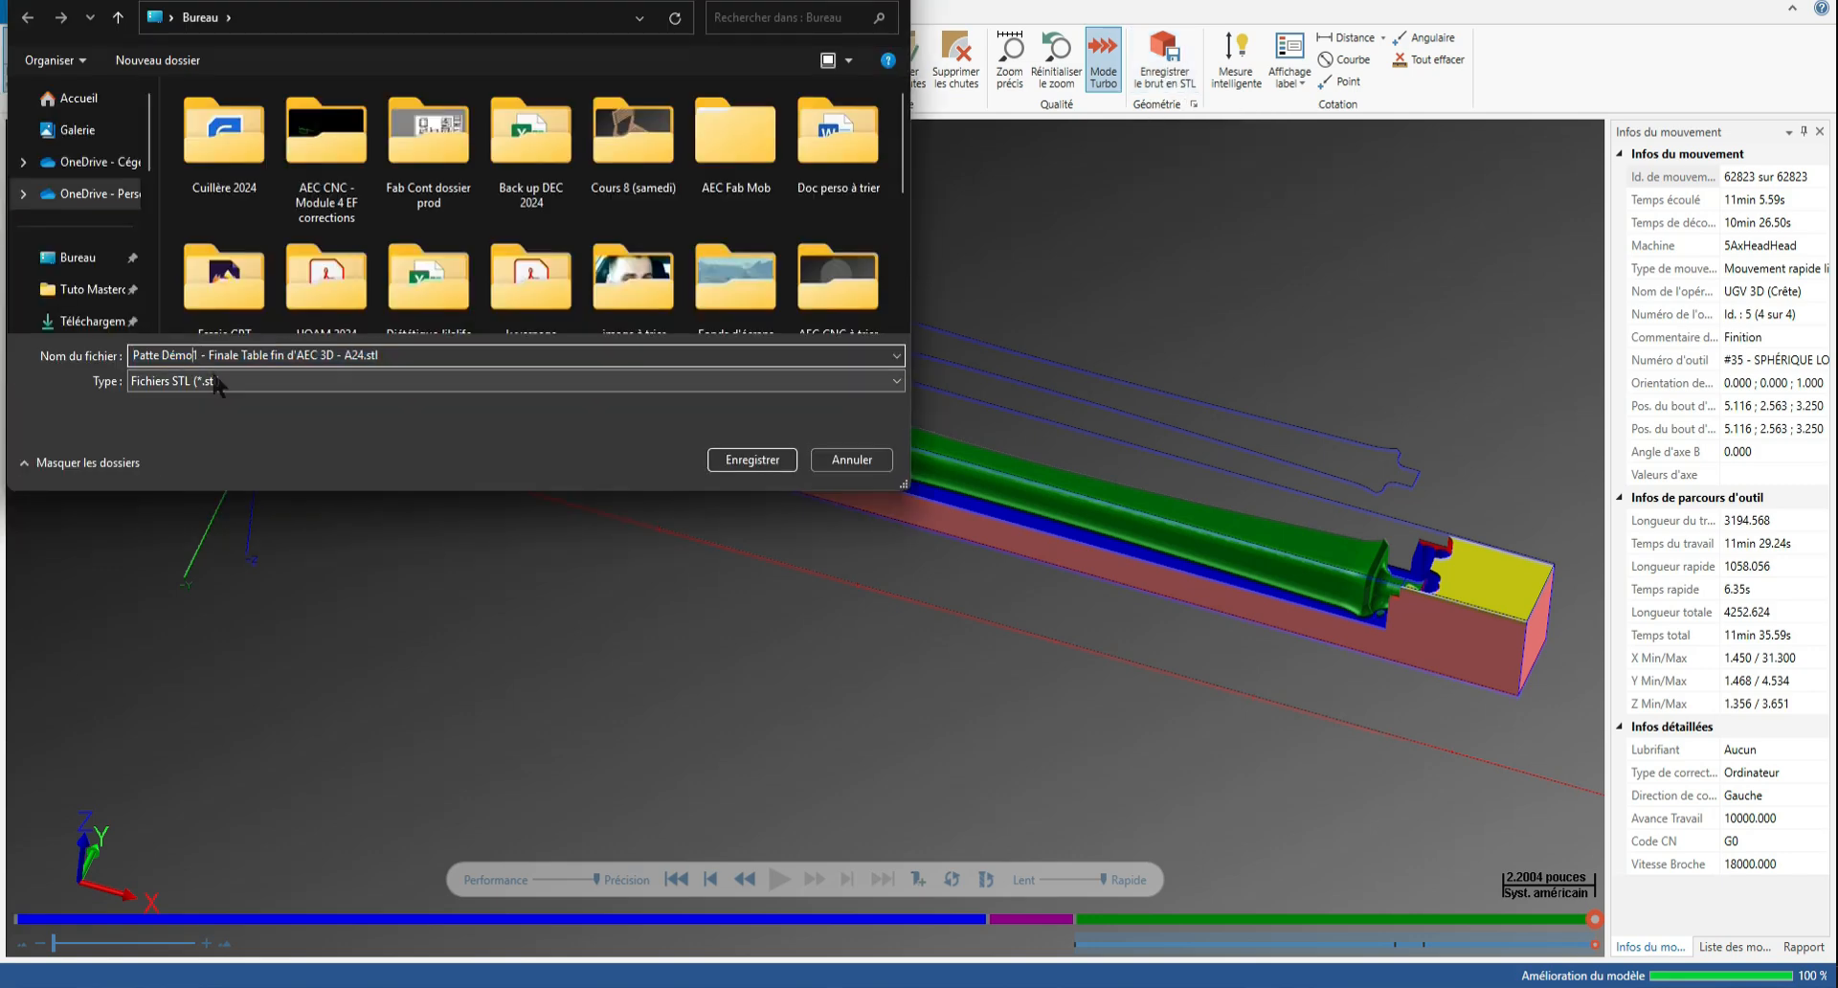
{"action": "key", "text": "BackSpace"}
{"action": "type", "text": "2"}
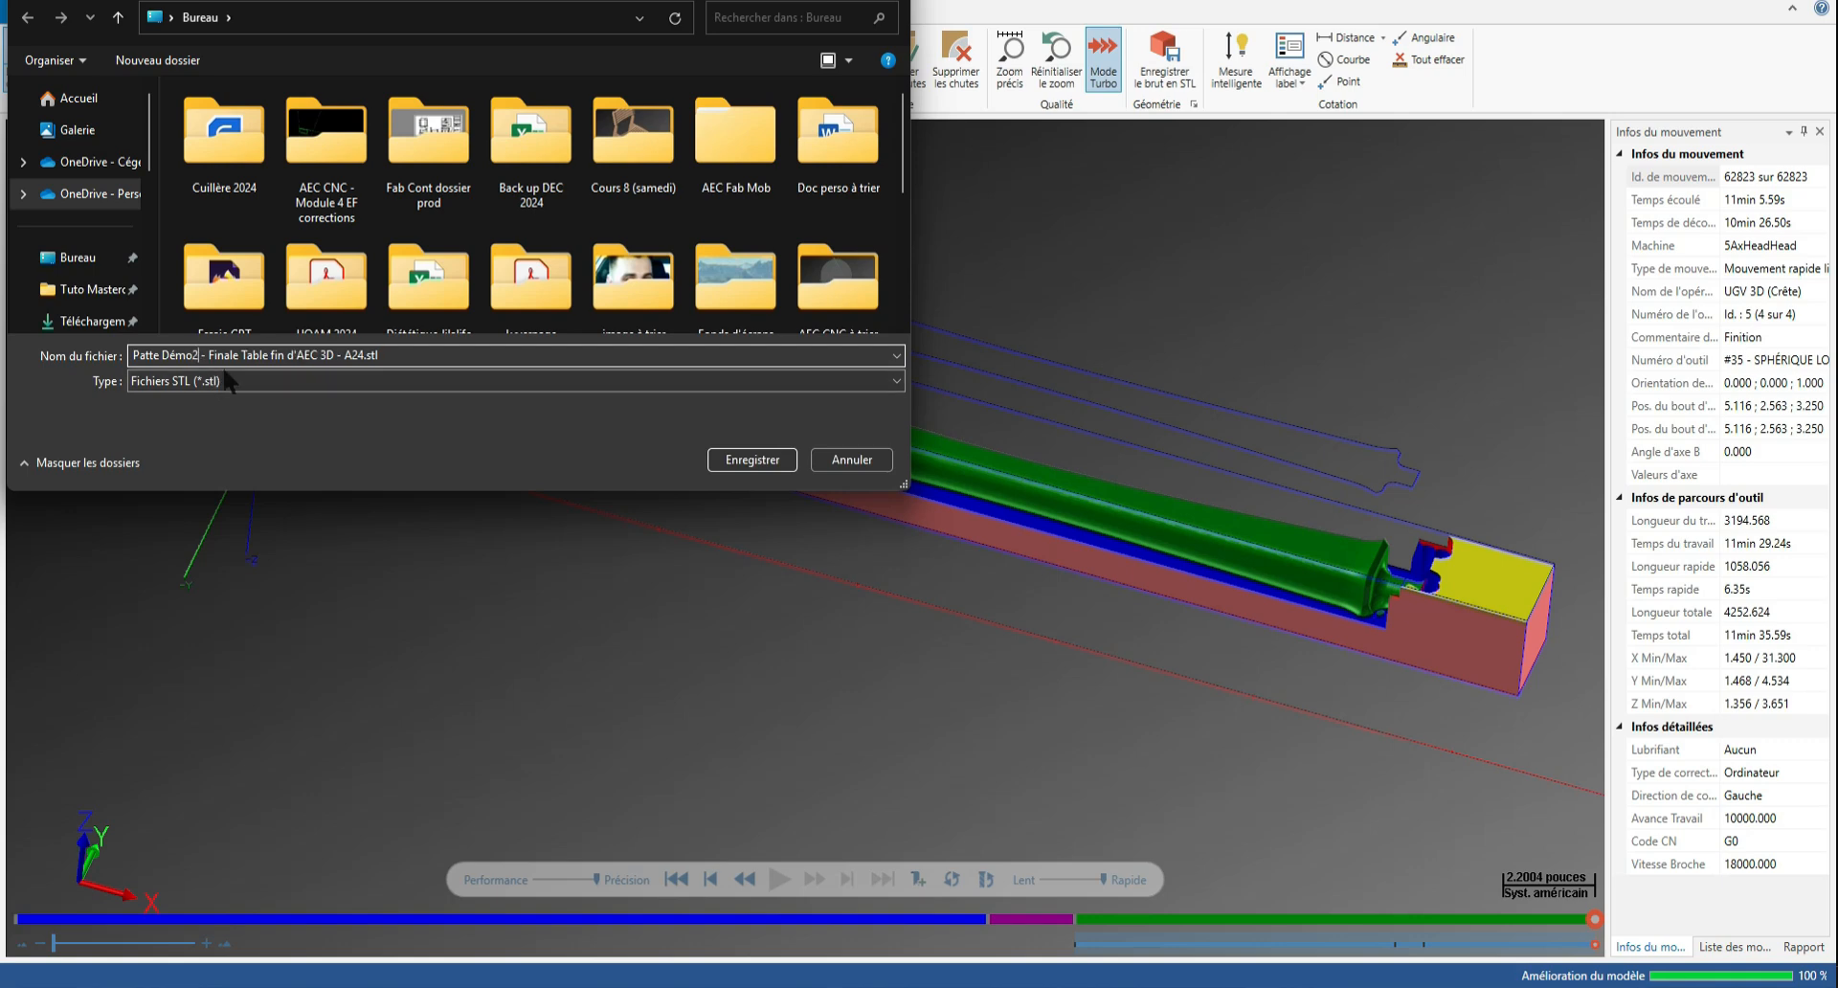
{"action": "left_click", "coordinate": [739, 461]}
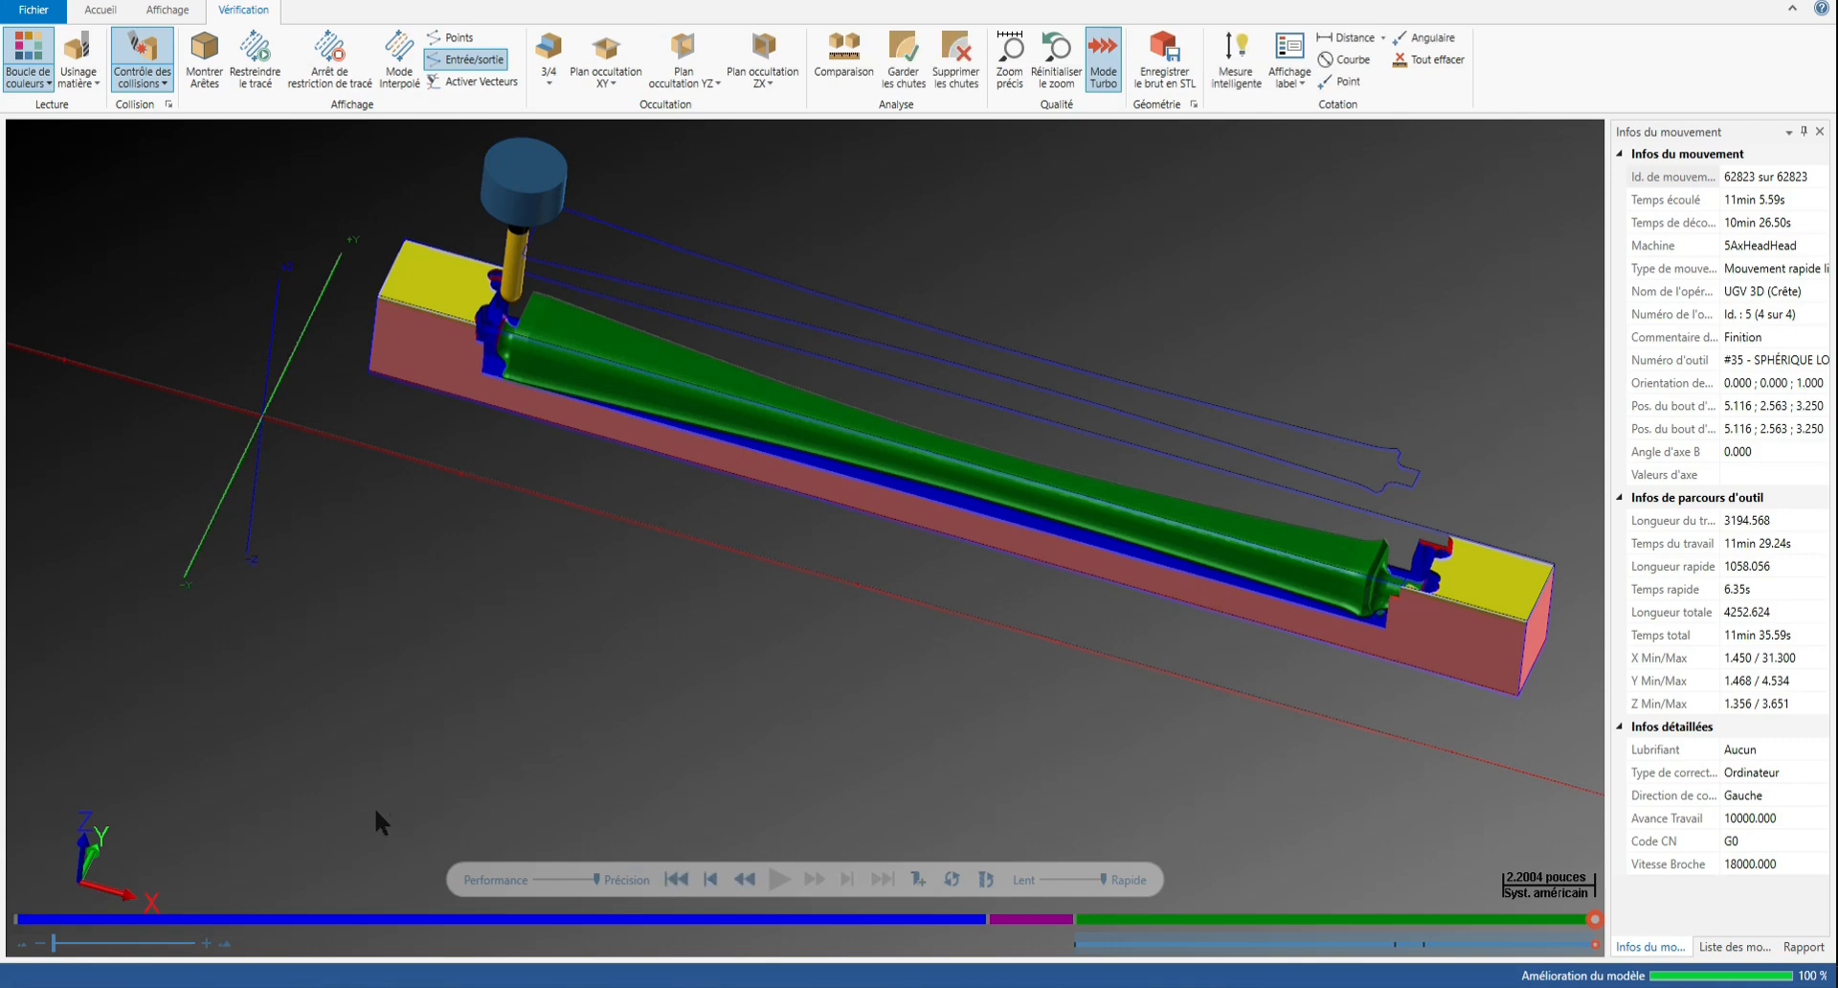
{"action": "left_click", "coordinate": [1829, 2]}
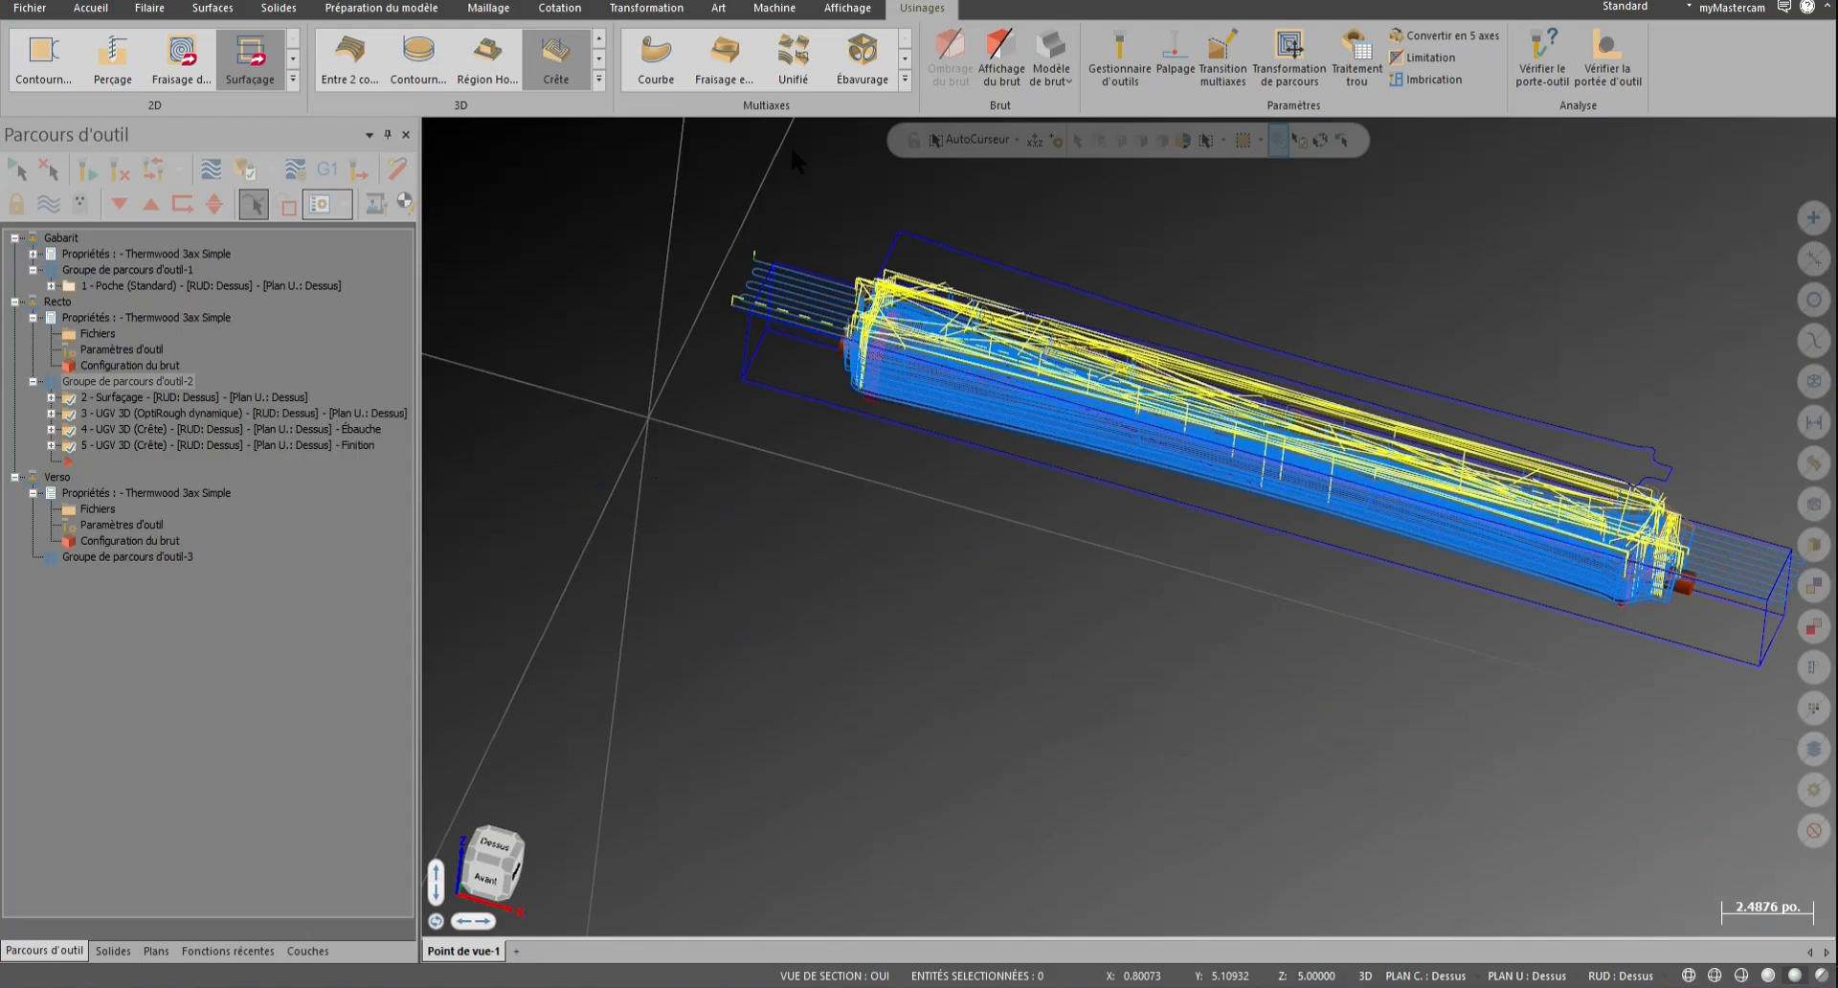
Merge the saved Patte Démo2 STL file into the part, keeping the added file's own layers and original position
{"action": "left_click", "coordinate": [29, 9]}
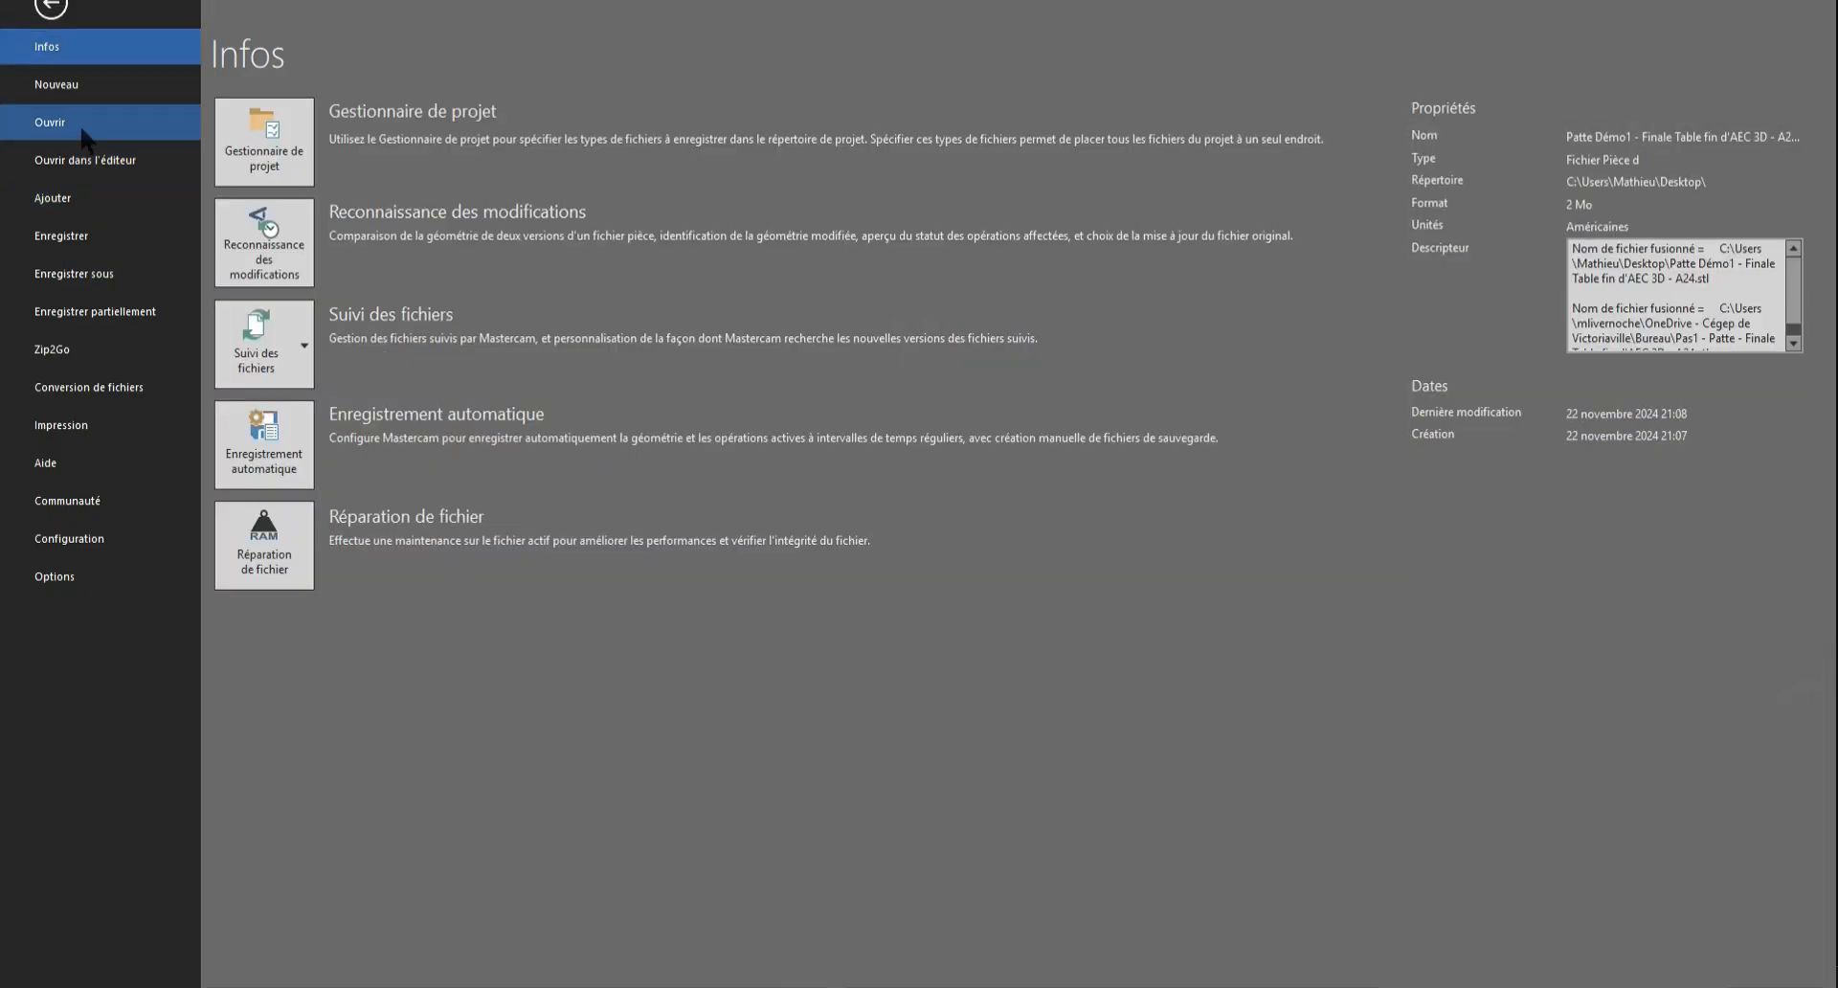
{"action": "left_click", "coordinate": [90, 191]}
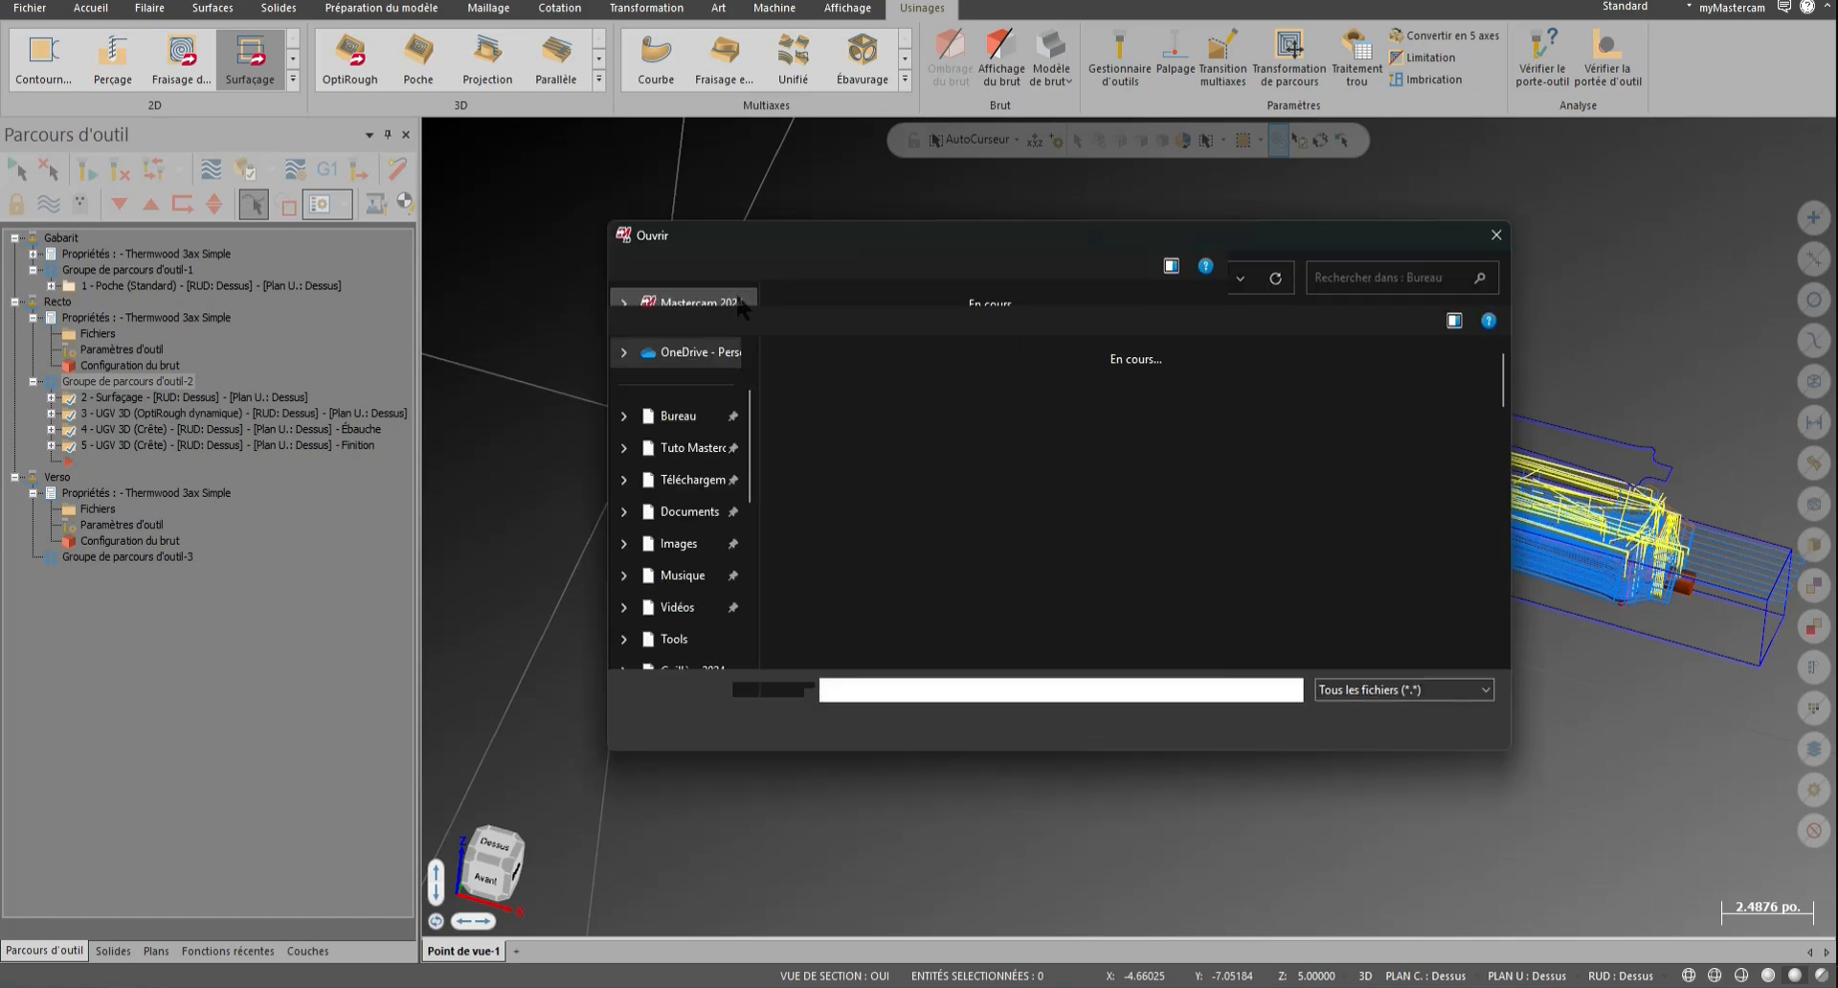
{"action": "left_click", "coordinate": [840, 407]}
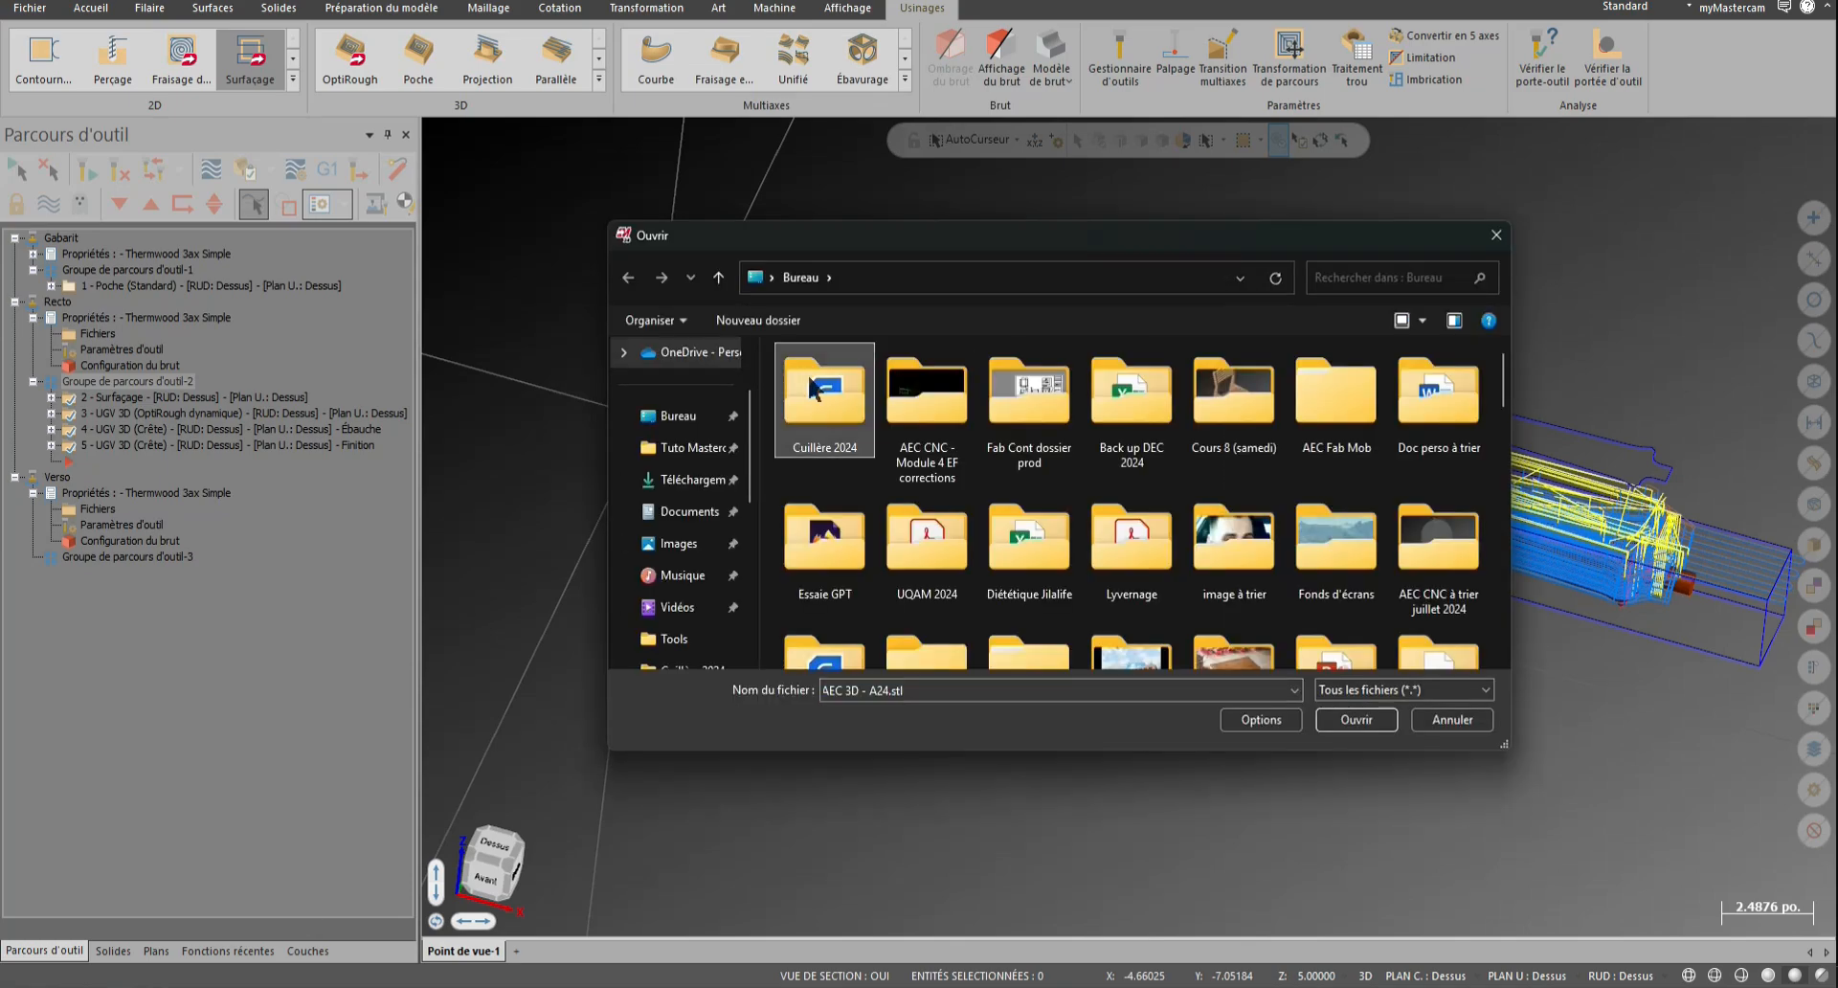
{"action": "key", "text": "p"}
{"action": "left_click", "coordinate": [1019, 356]}
{"action": "double_click", "coordinate": [925, 372]}
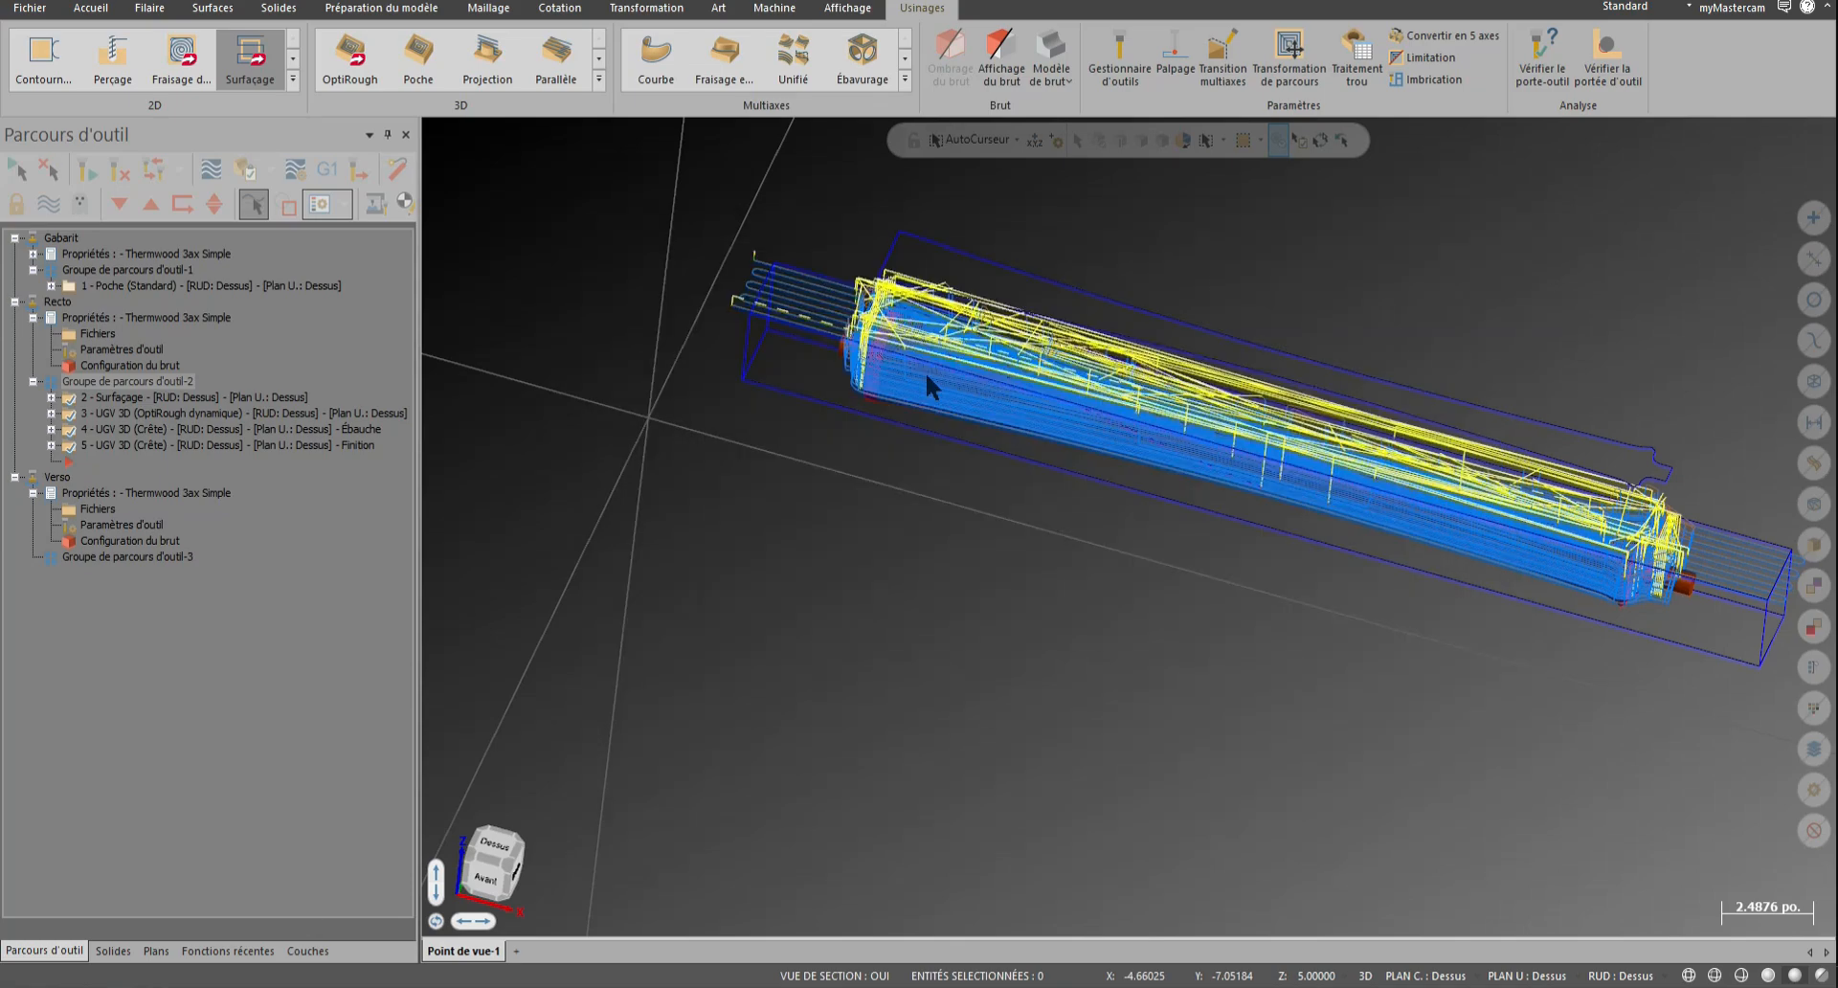
{"action": "scroll", "coordinate": [842, 339], "scroll_direction": "up", "scroll_amount": 5}
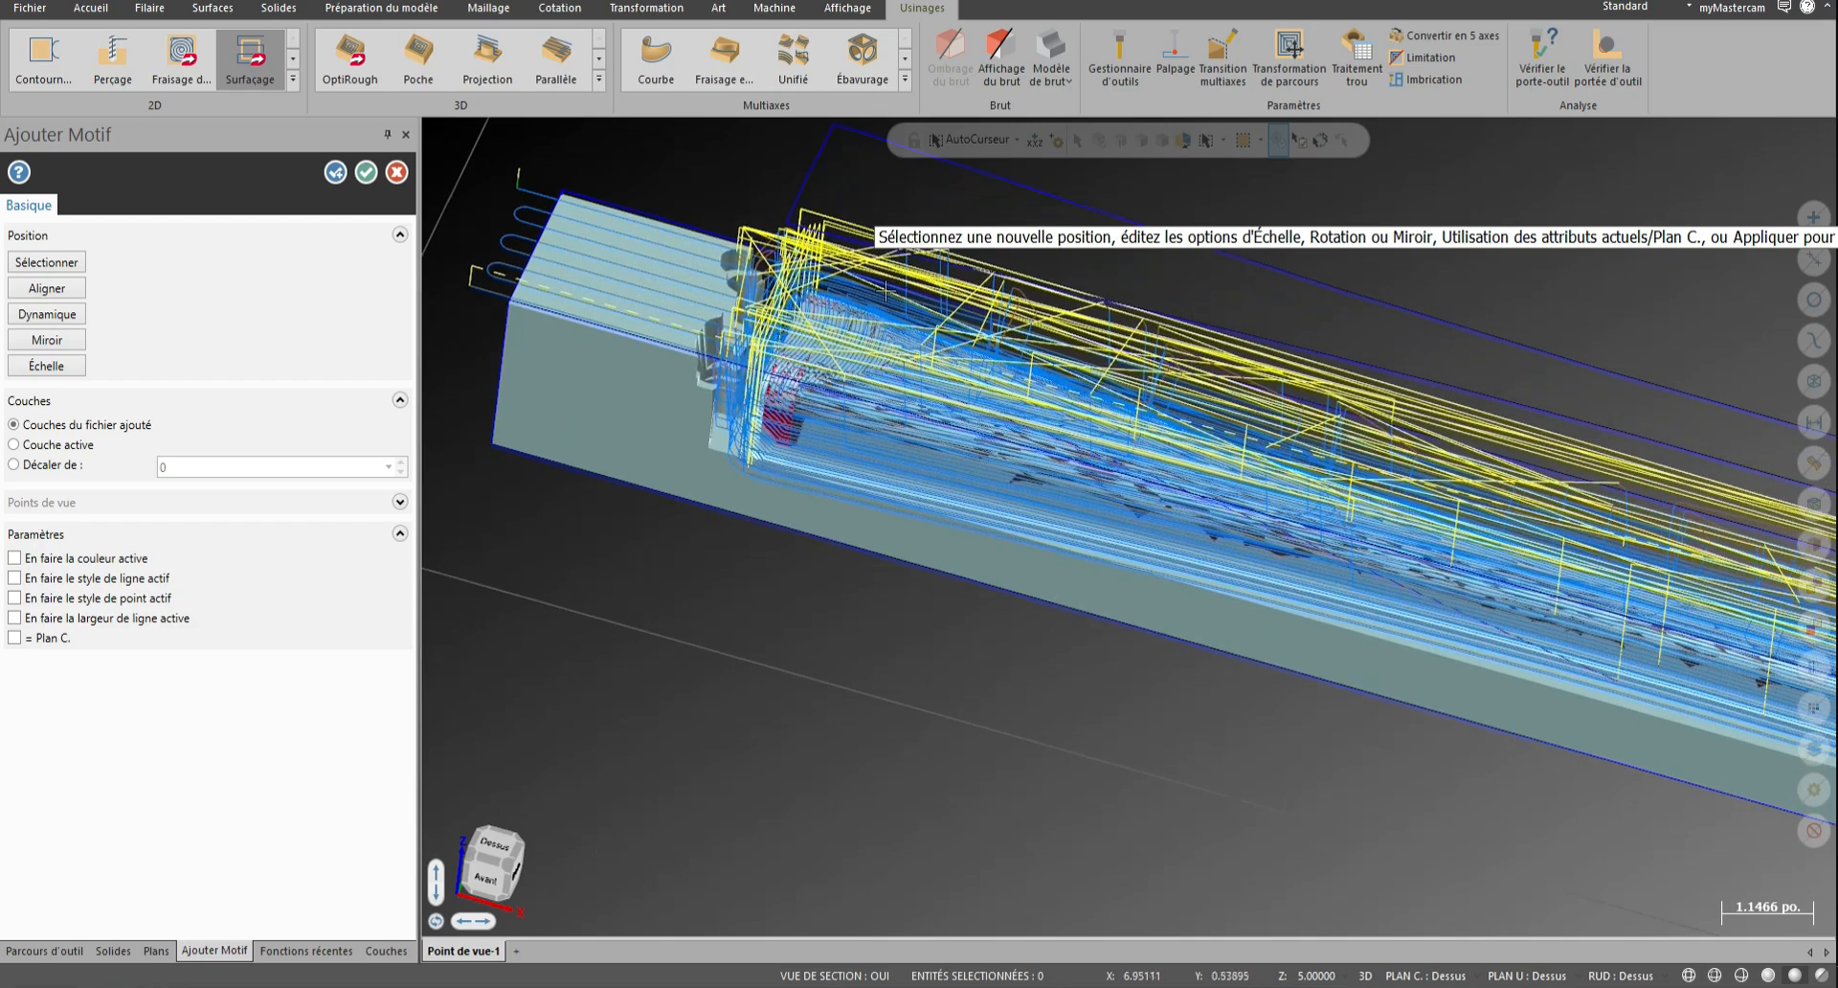
{"action": "scroll", "coordinate": [832, 331], "scroll_direction": "up", "scroll_amount": 4}
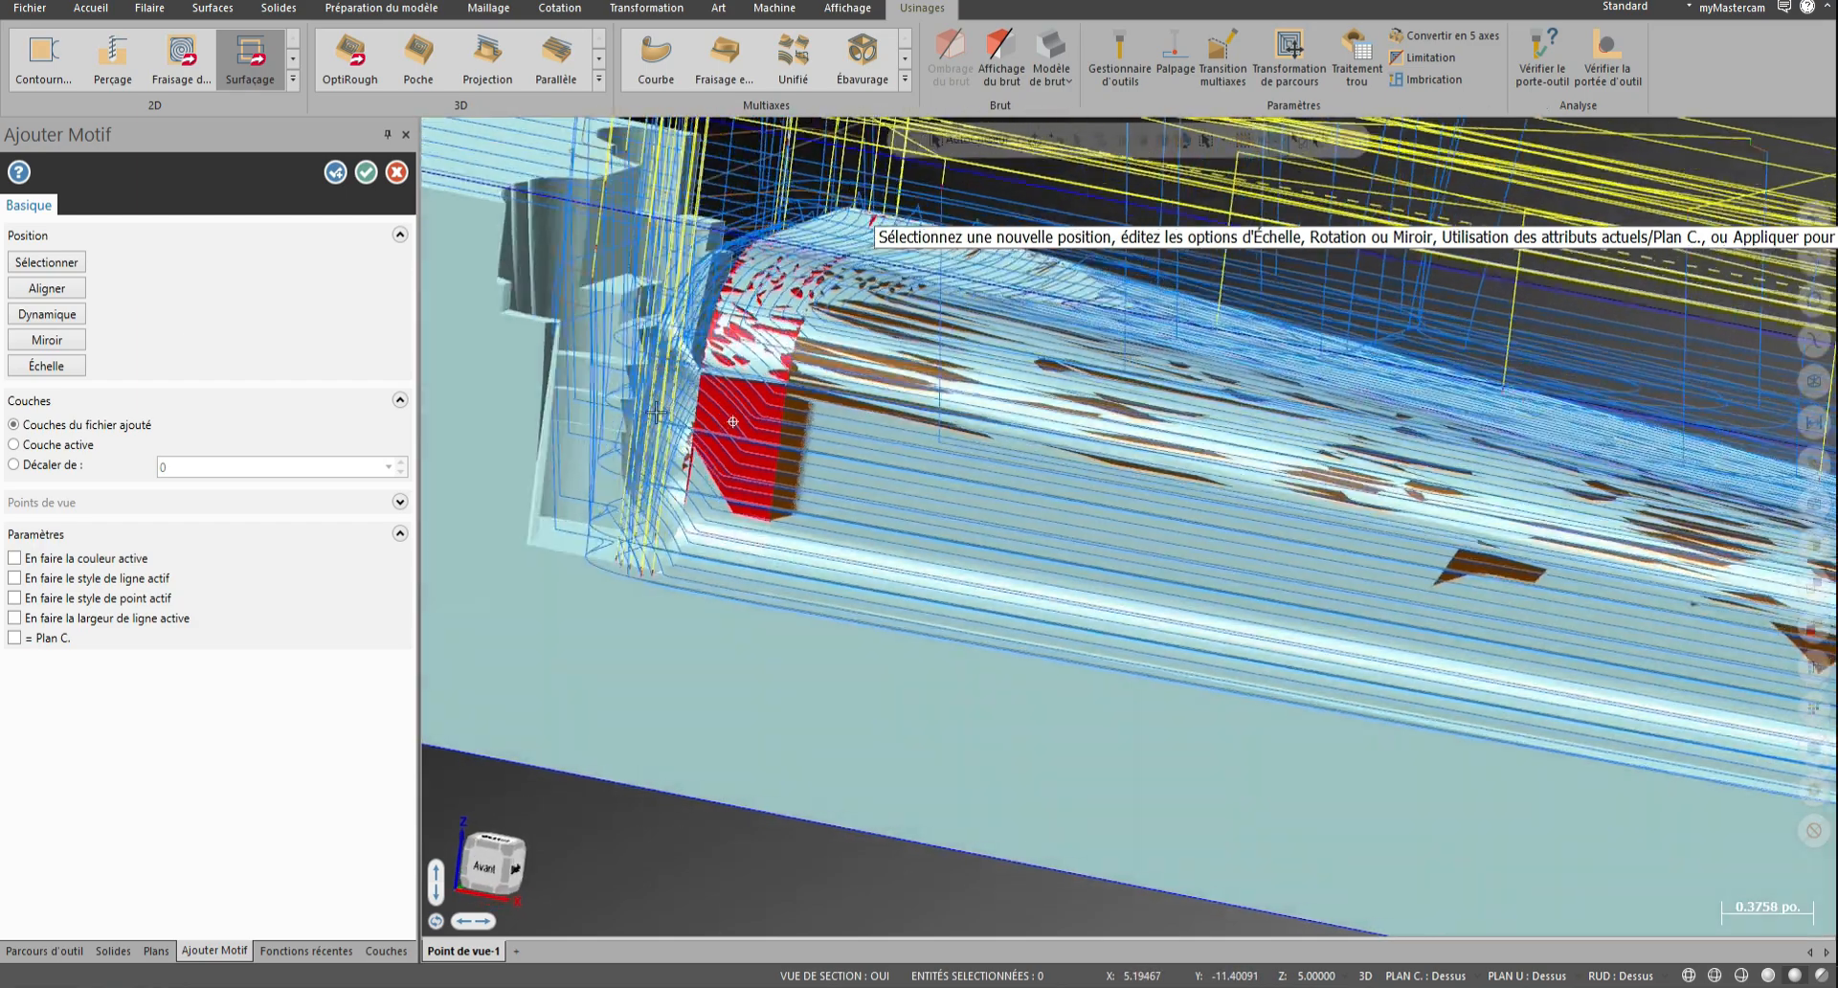
{"action": "left_click", "coordinate": [367, 173]}
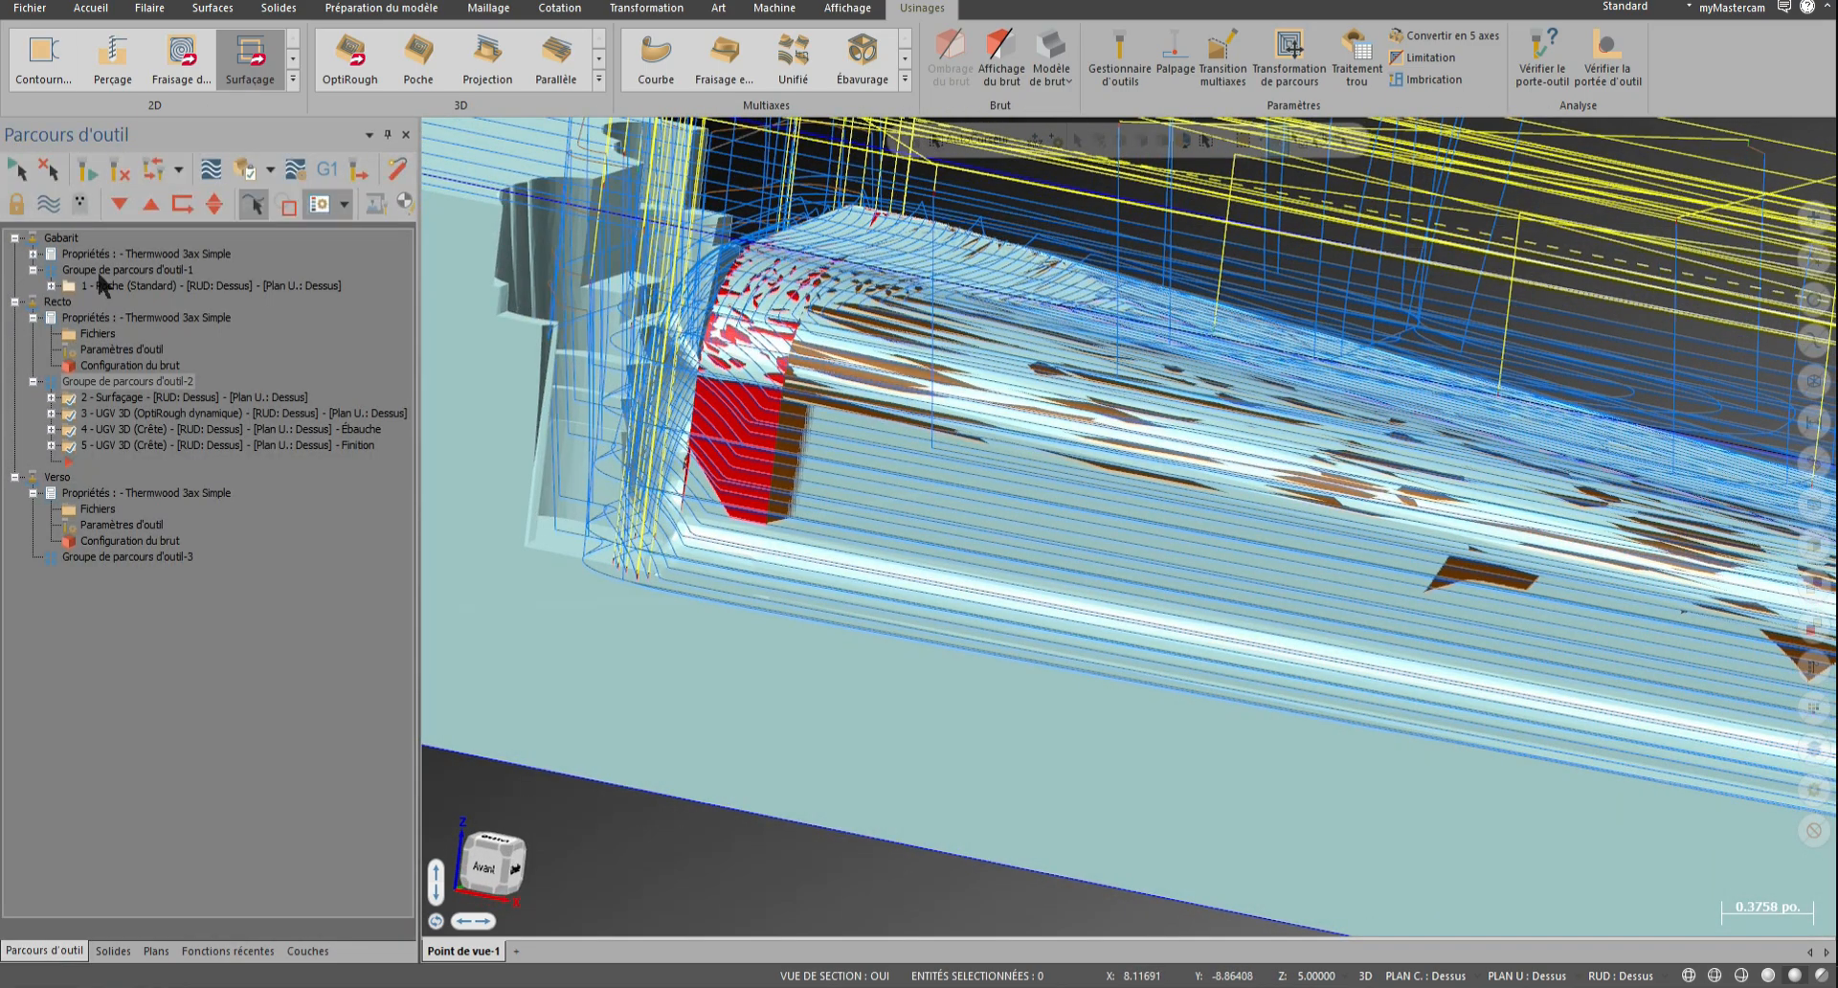
Hide the Recto group's toolpaths and show the merged stock mesh in the top view
{"action": "left_click", "coordinate": [48, 203]}
{"action": "scroll", "coordinate": [809, 504], "scroll_direction": "down", "scroll_amount": 5}
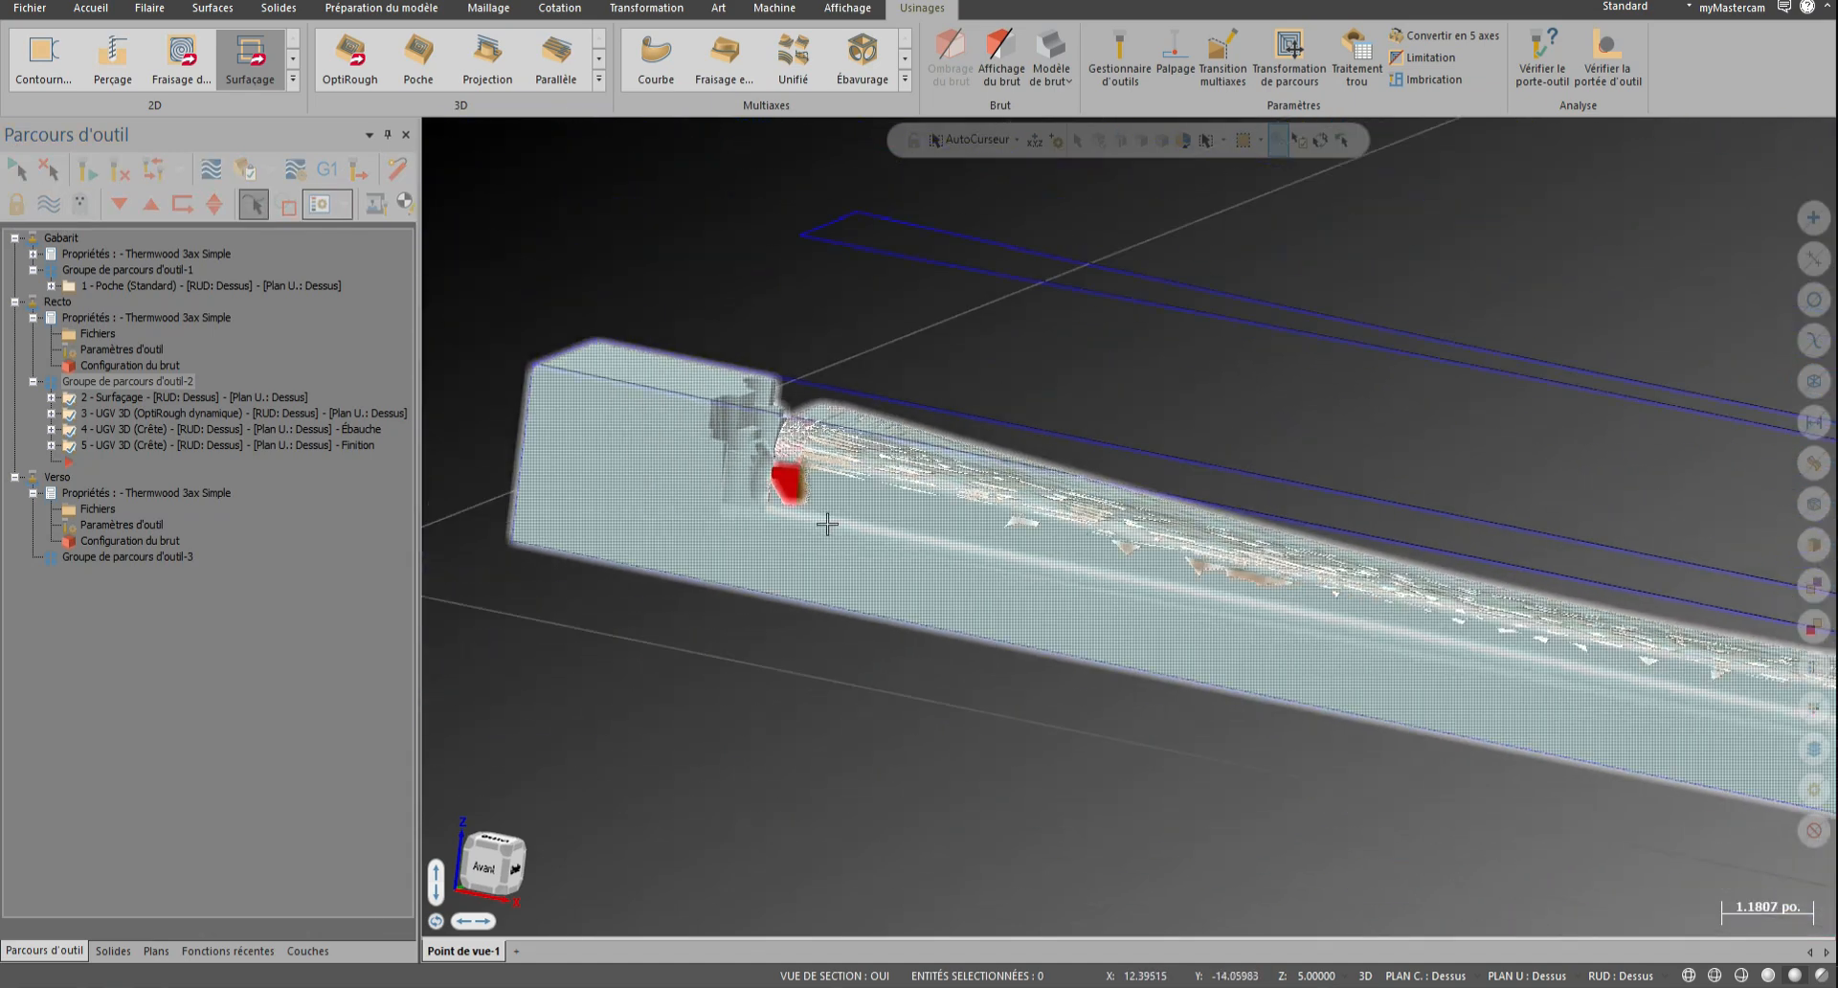
{"action": "right_click", "coordinate": [1082, 467]}
{"action": "left_click", "coordinate": [1087, 473]}
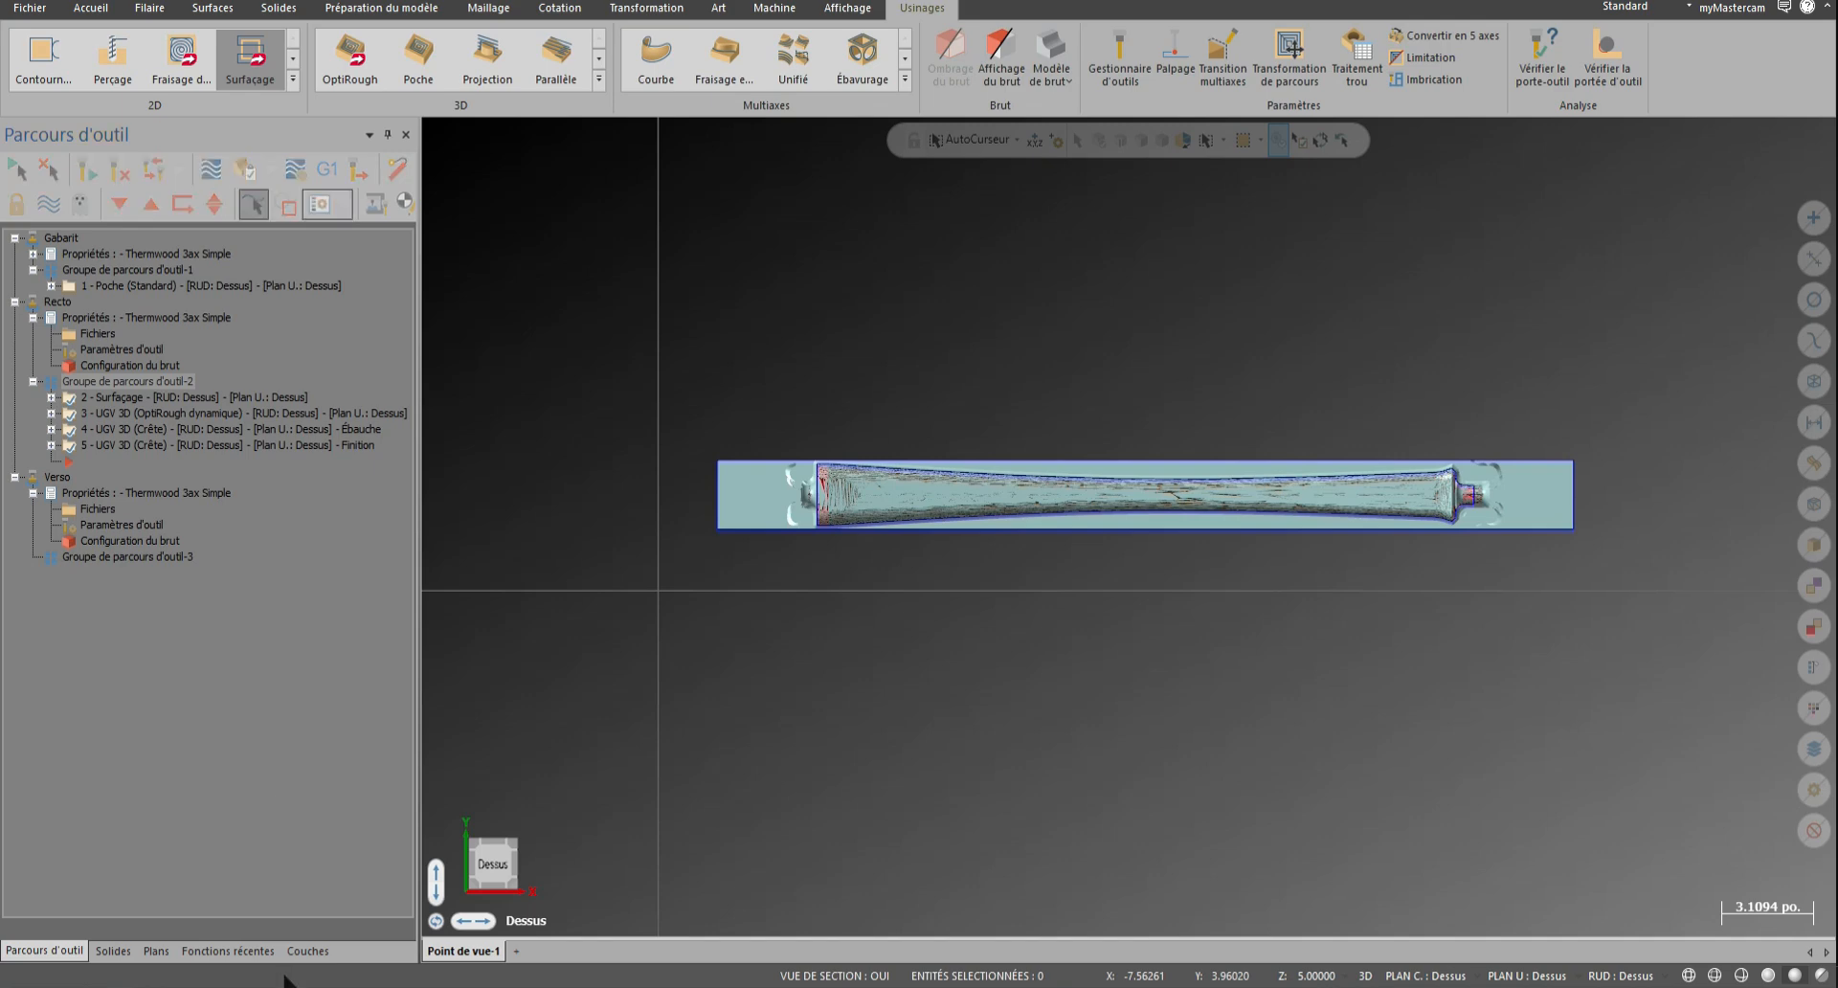
Rename layer 3, which holds the merged STL mesh, as Recto
{"action": "left_click", "coordinate": [305, 950]}
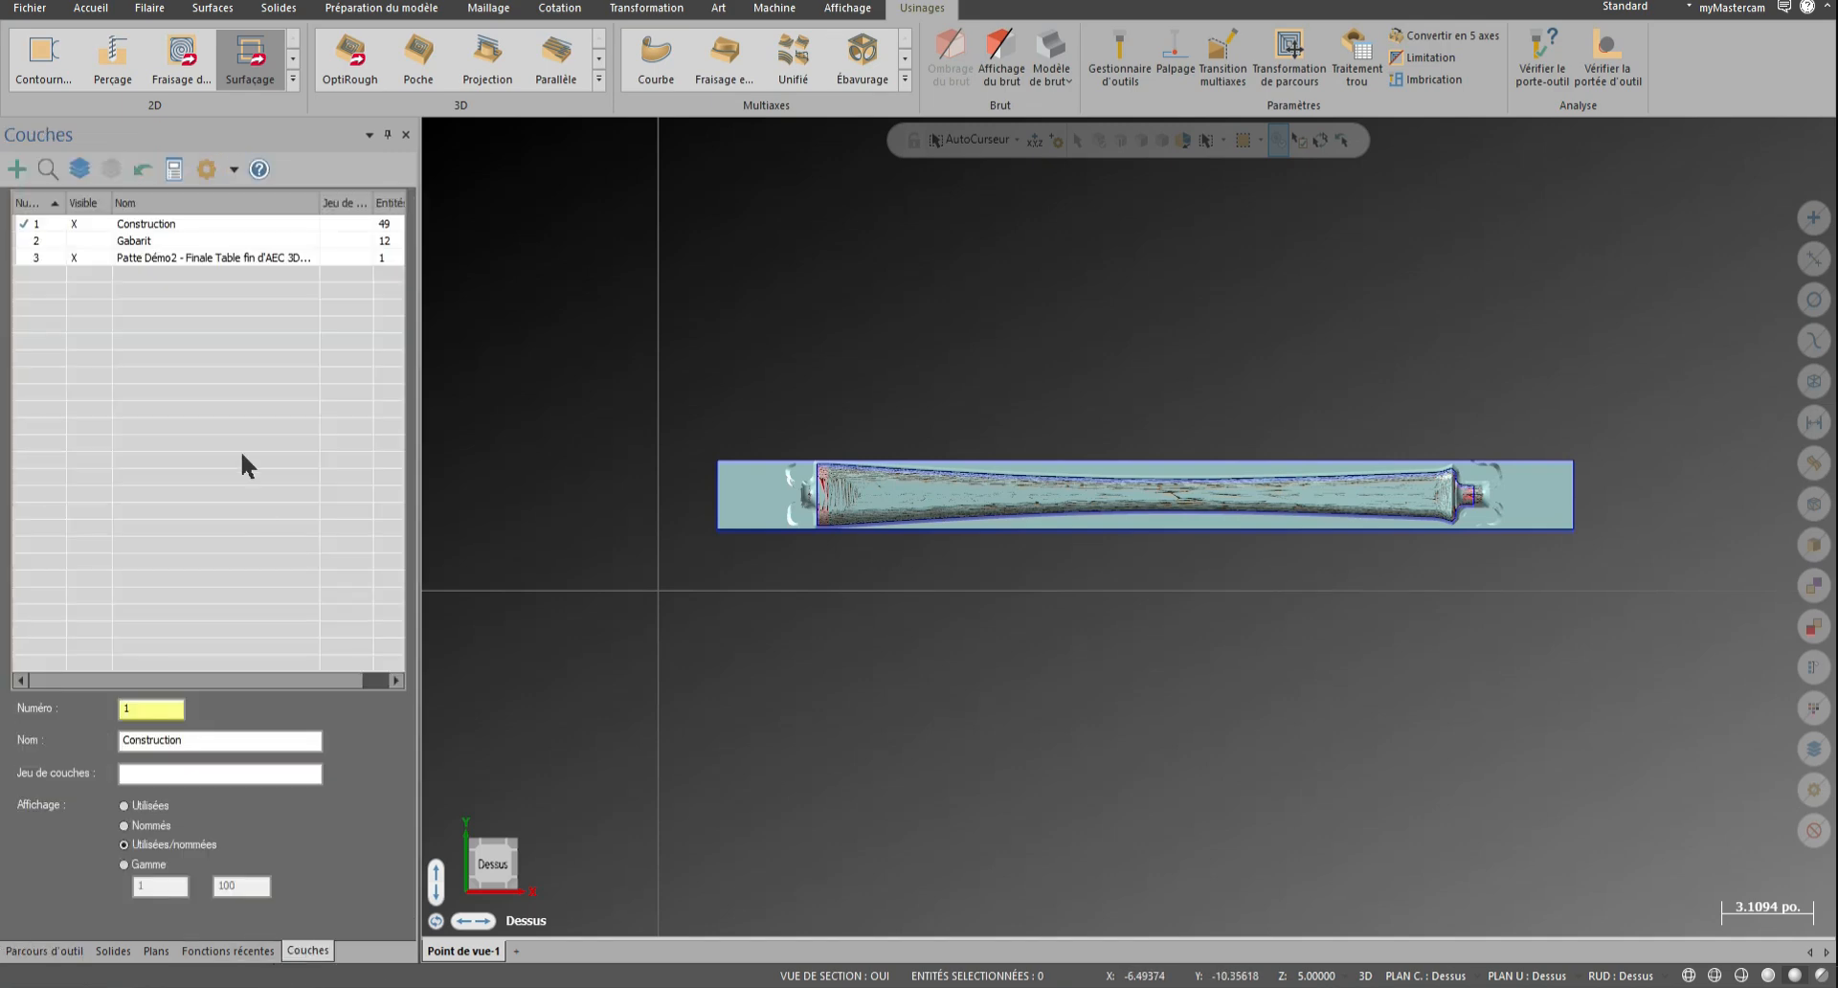
{"action": "left_click", "coordinate": [205, 258]}
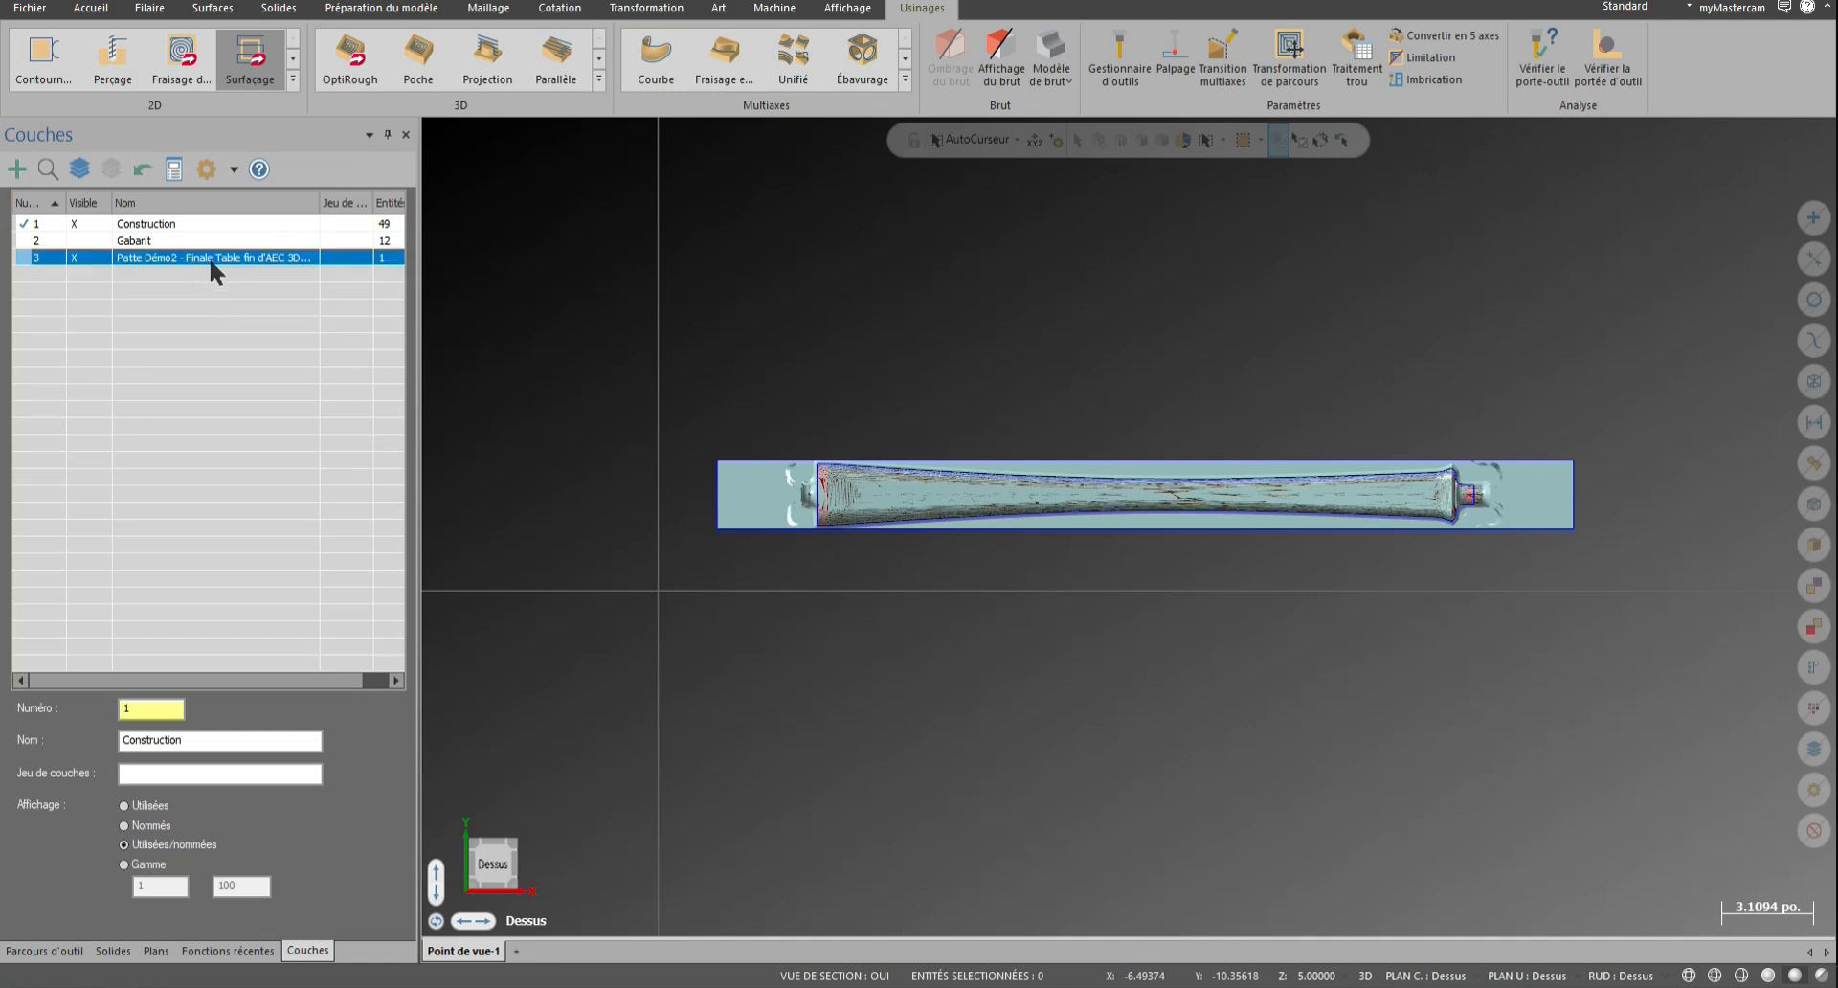
{"action": "left_click", "coordinate": [134, 256]}
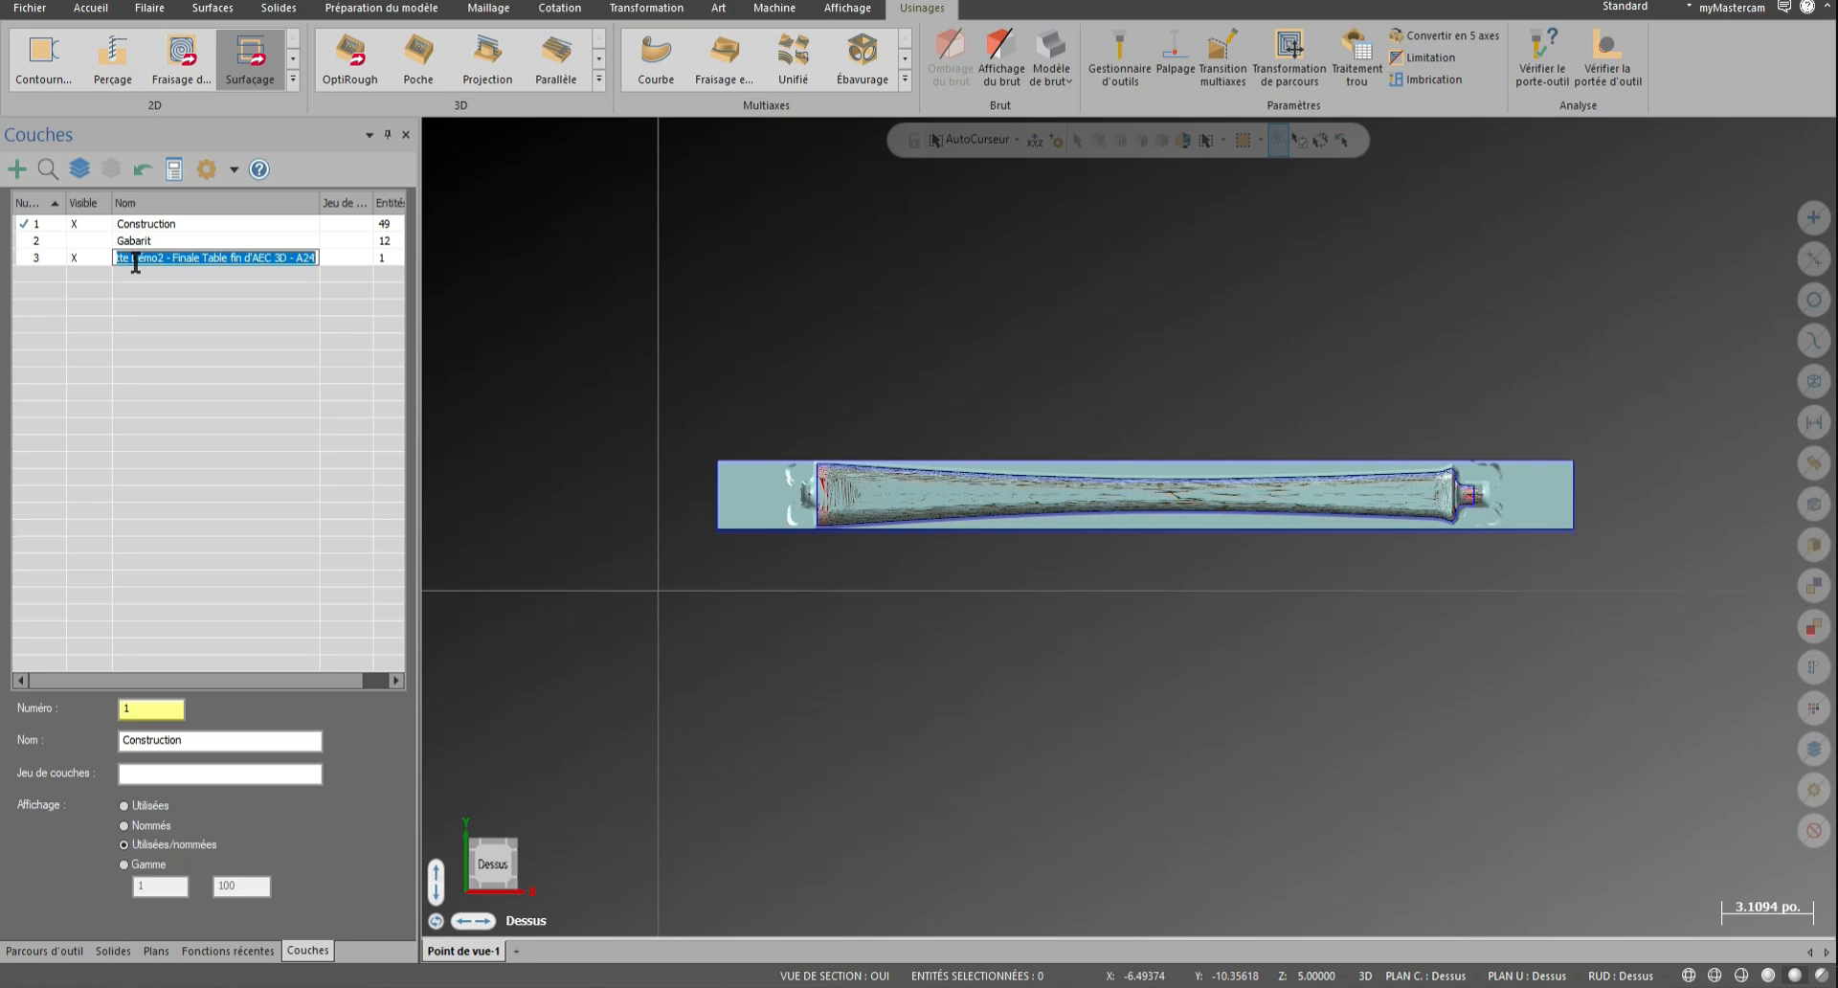
{"action": "type", "text": "R"}
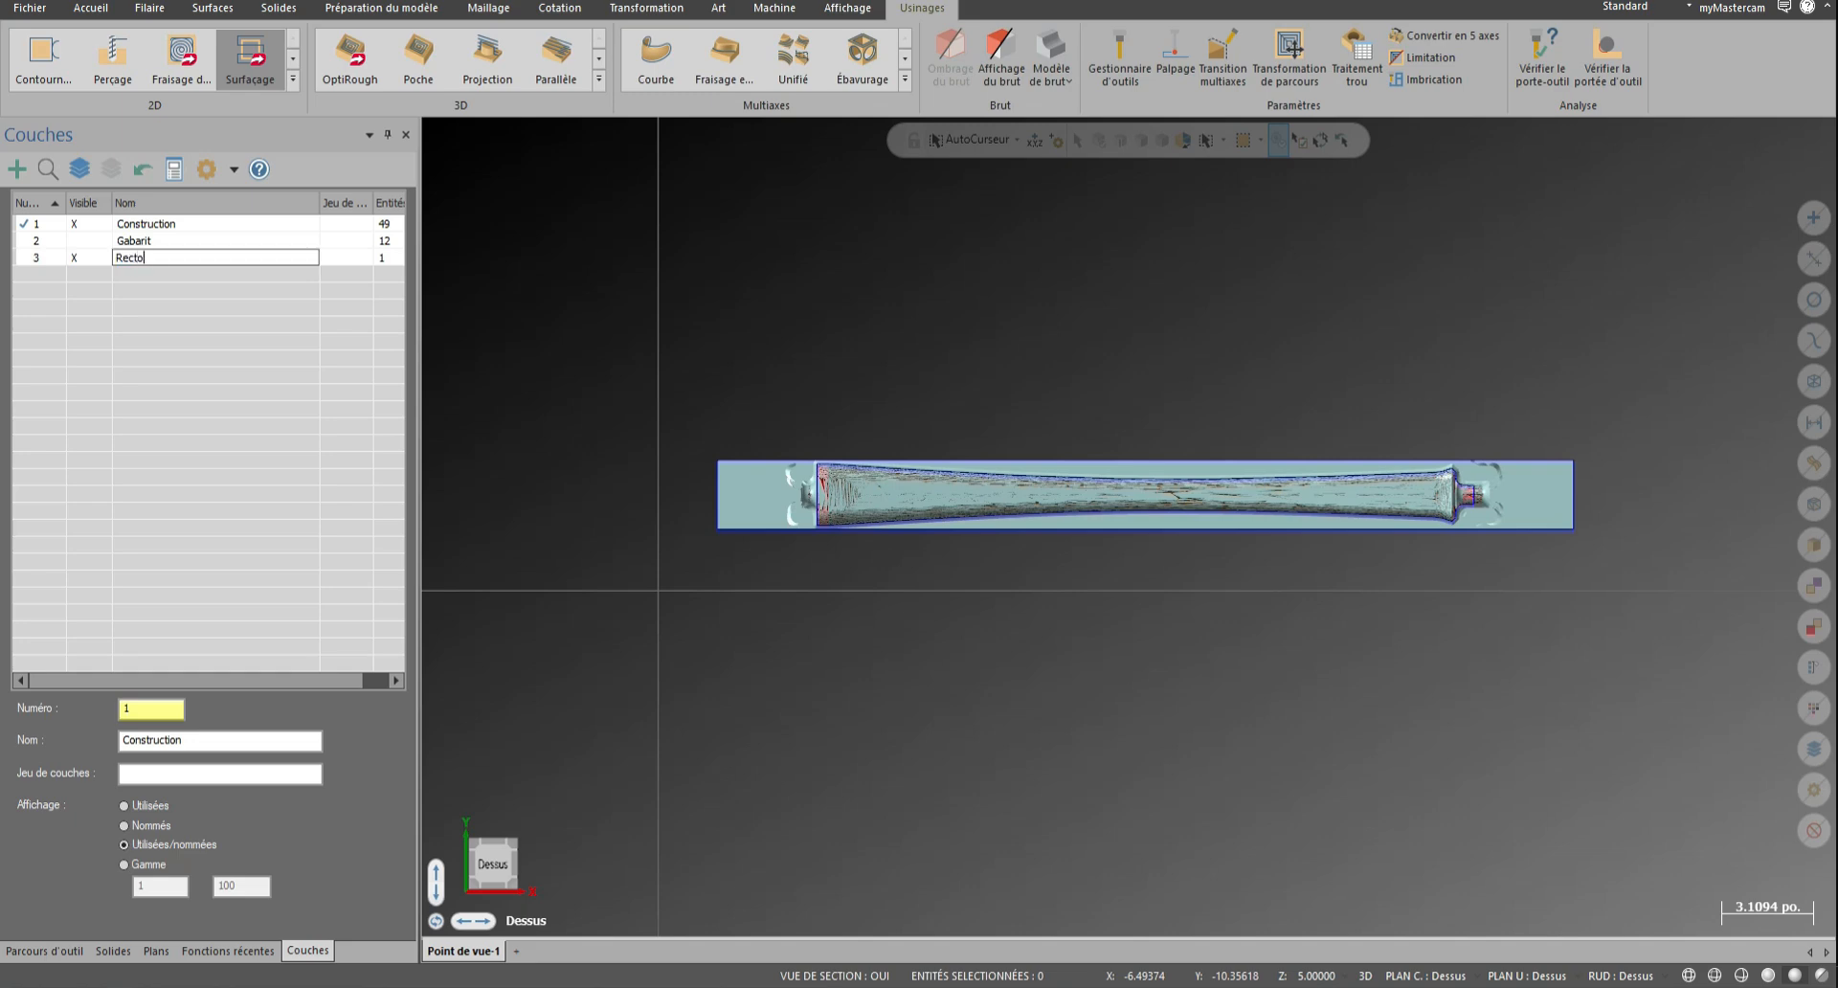
{"action": "type", "text": "ecto"}
{"action": "key", "text": "Return"}
Add layer 4 and name it STL REcto
{"action": "left_click", "coordinate": [17, 168]}
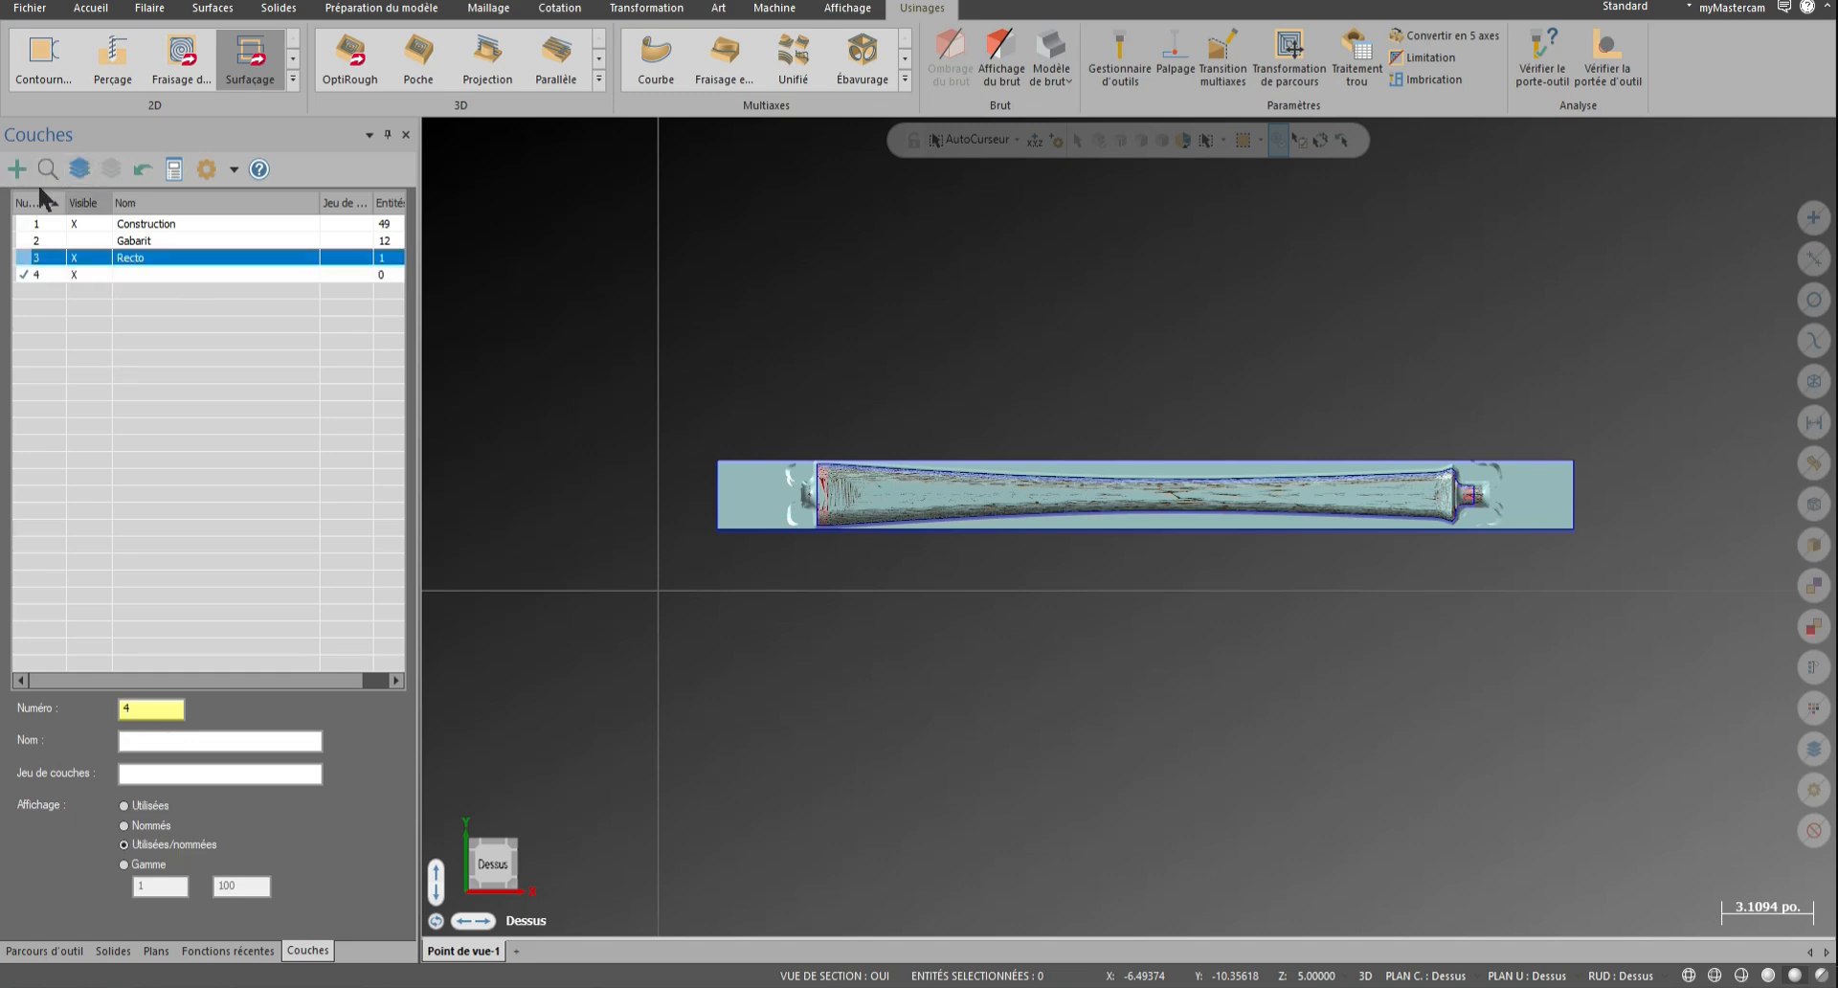
{"action": "left_click", "coordinate": [134, 275]}
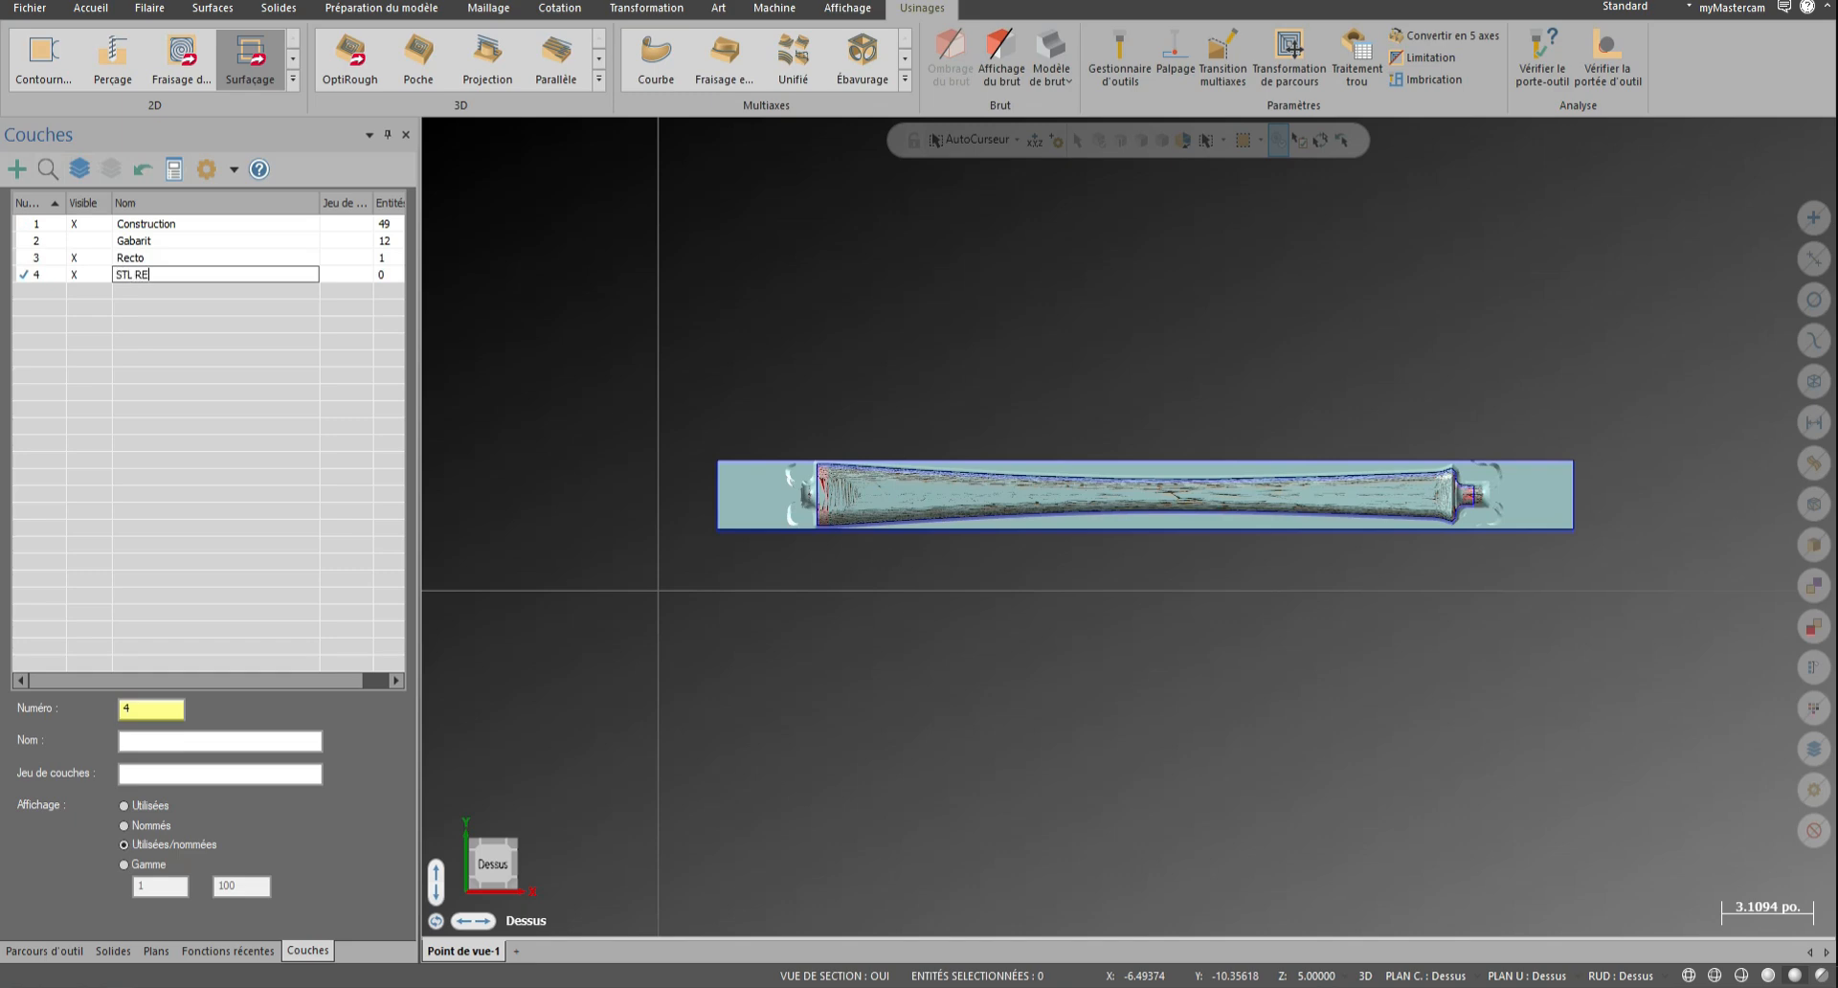
{"action": "type", "text": "STL REcto"}
{"action": "key", "text": "Return"}
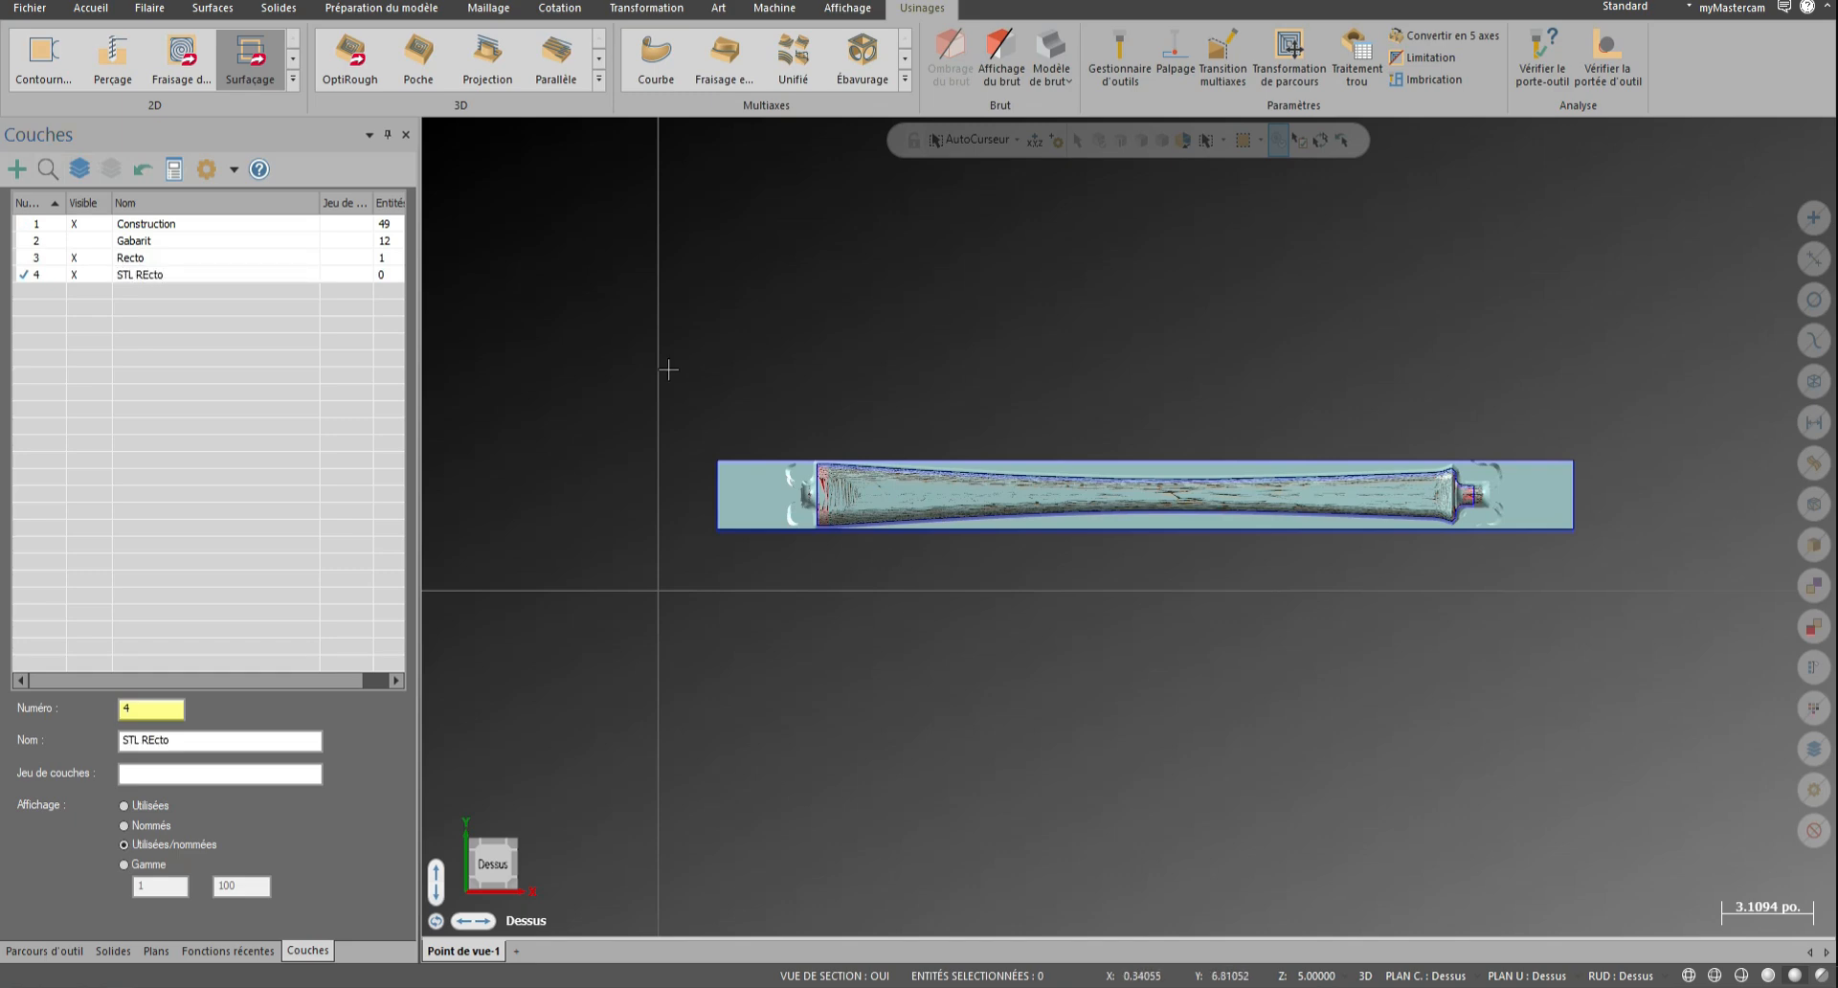
Move all of the leg and stock geometry, including the mesh, to the Recto layer
{"action": "left_click_drag", "start_coordinate": [507, 700], "coordinate": [1657, 351]}
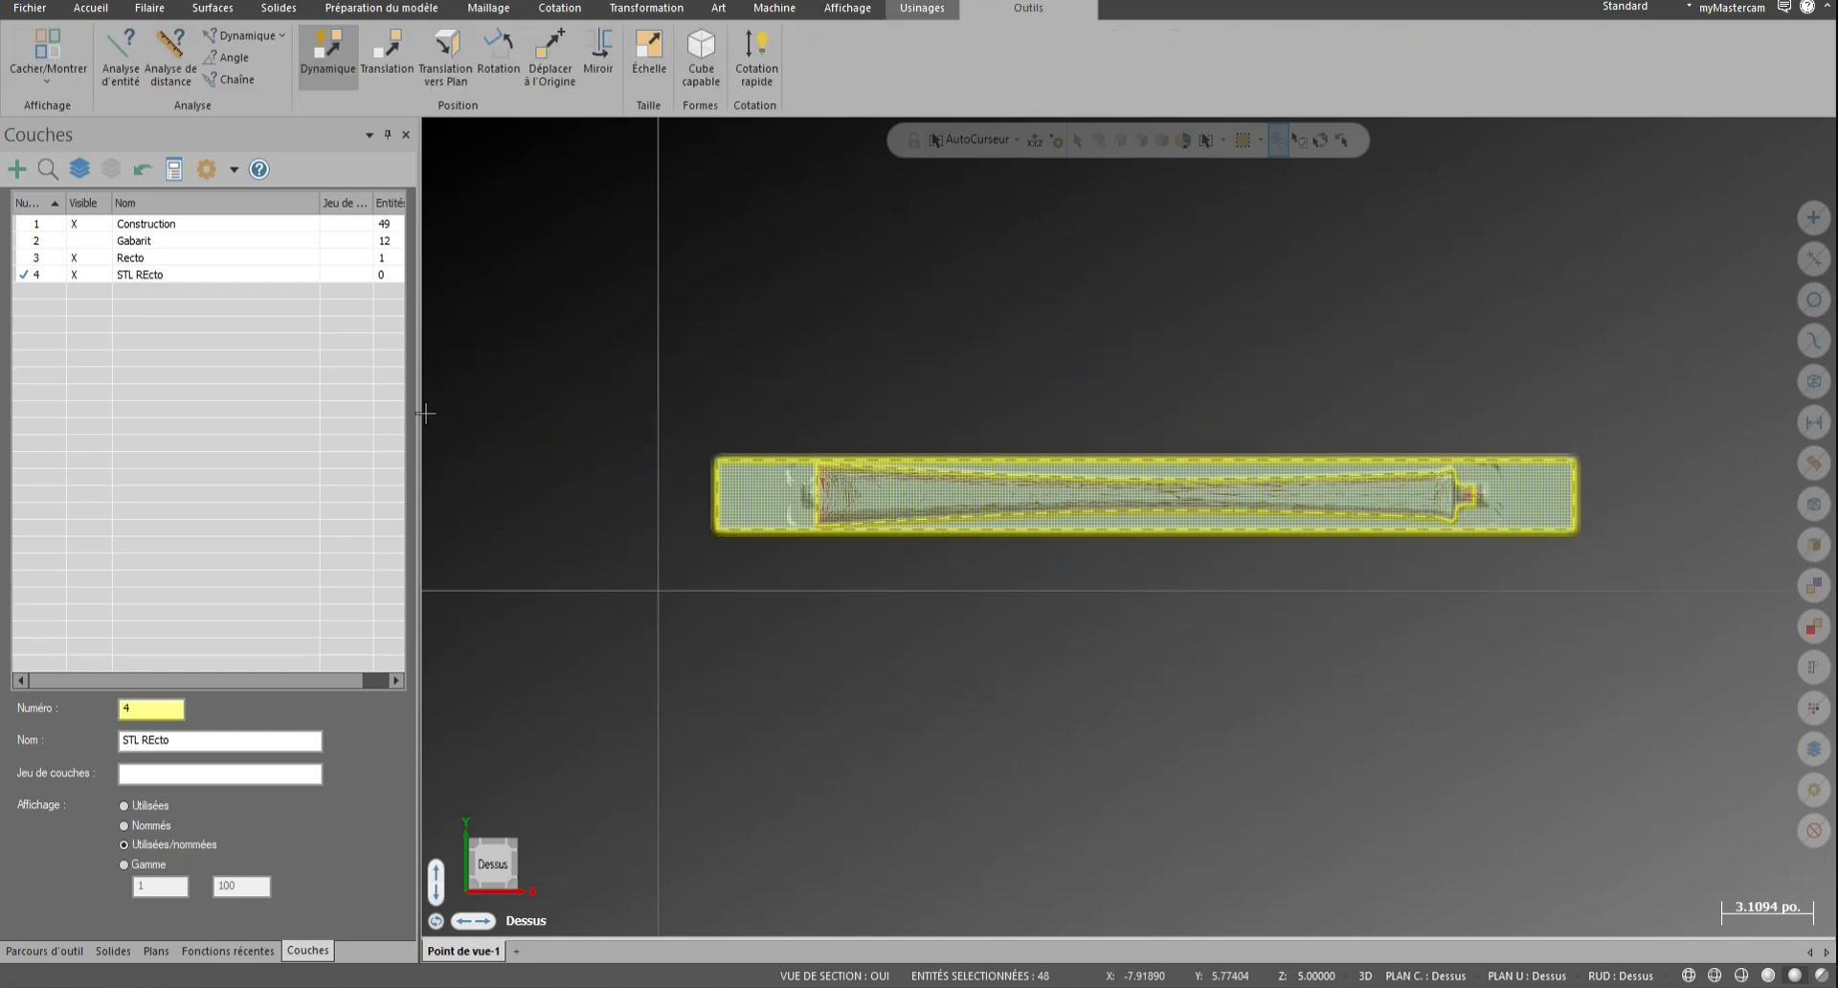
{"action": "right_click", "coordinate": [141, 257]}
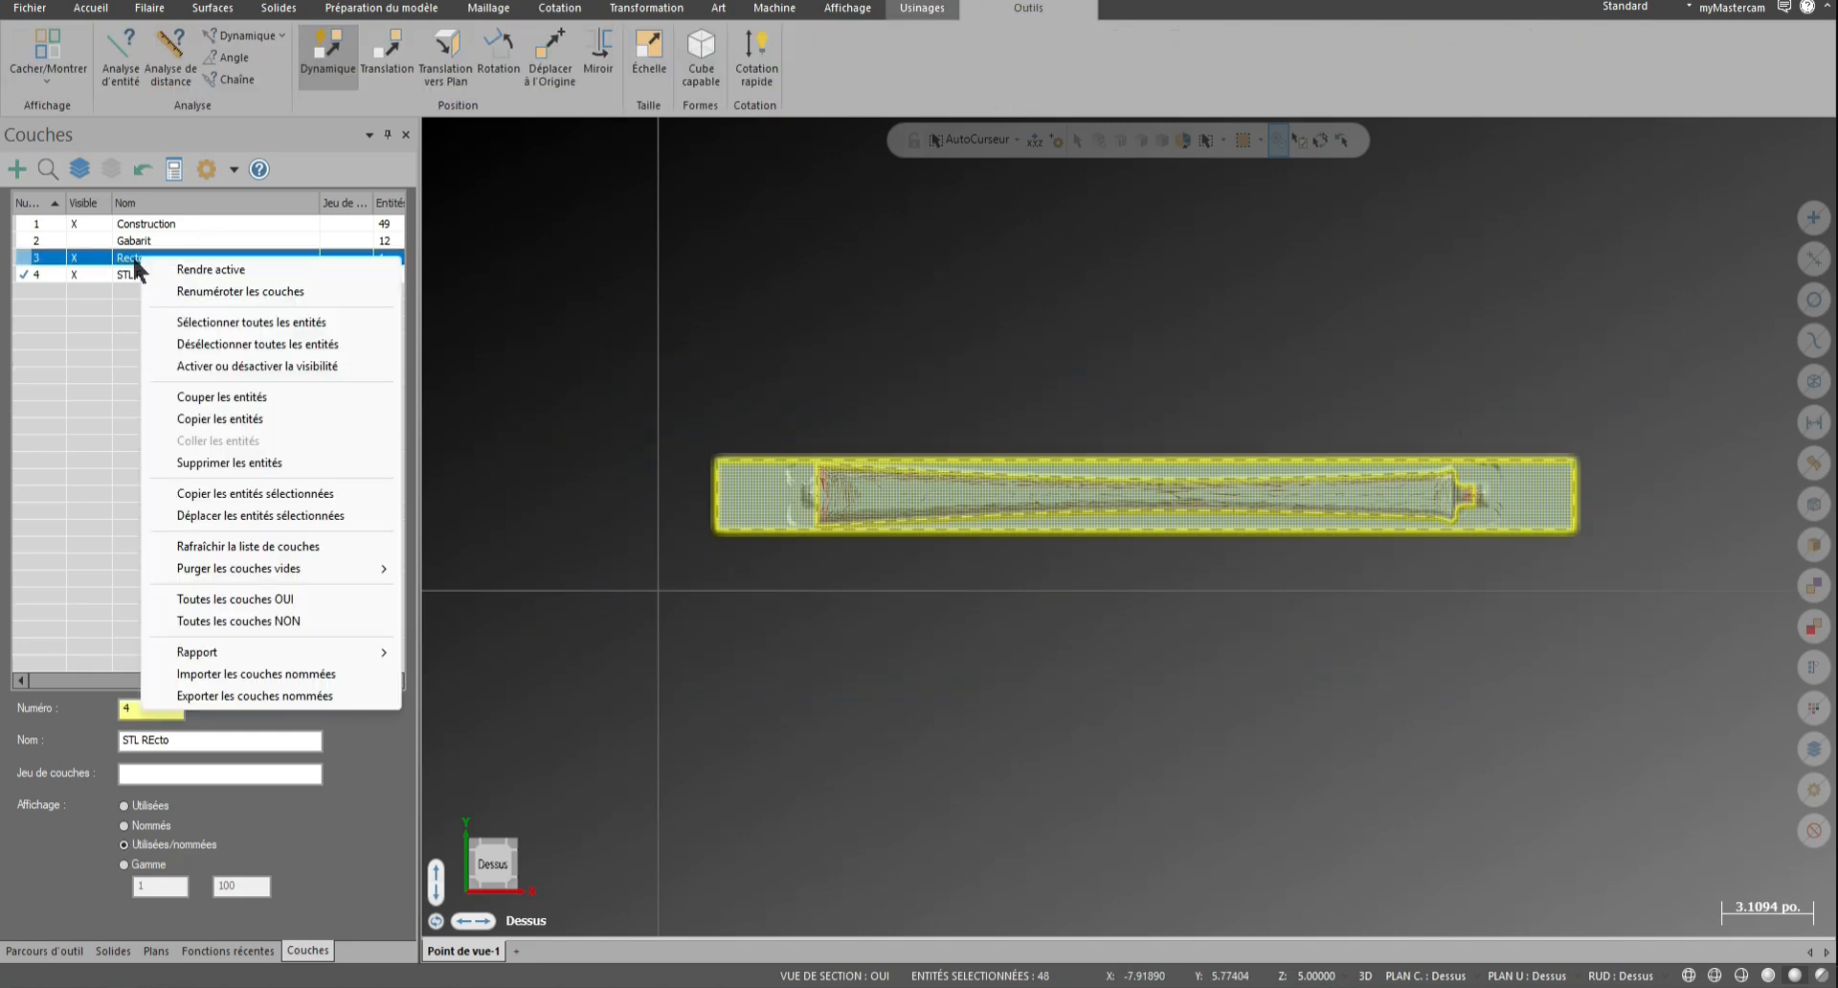
{"action": "left_click", "coordinate": [274, 512]}
Move only the machined stock mesh from the Recto layer to the STL REcto layer
{"action": "scroll", "coordinate": [788, 550], "scroll_direction": "up", "scroll_amount": 5}
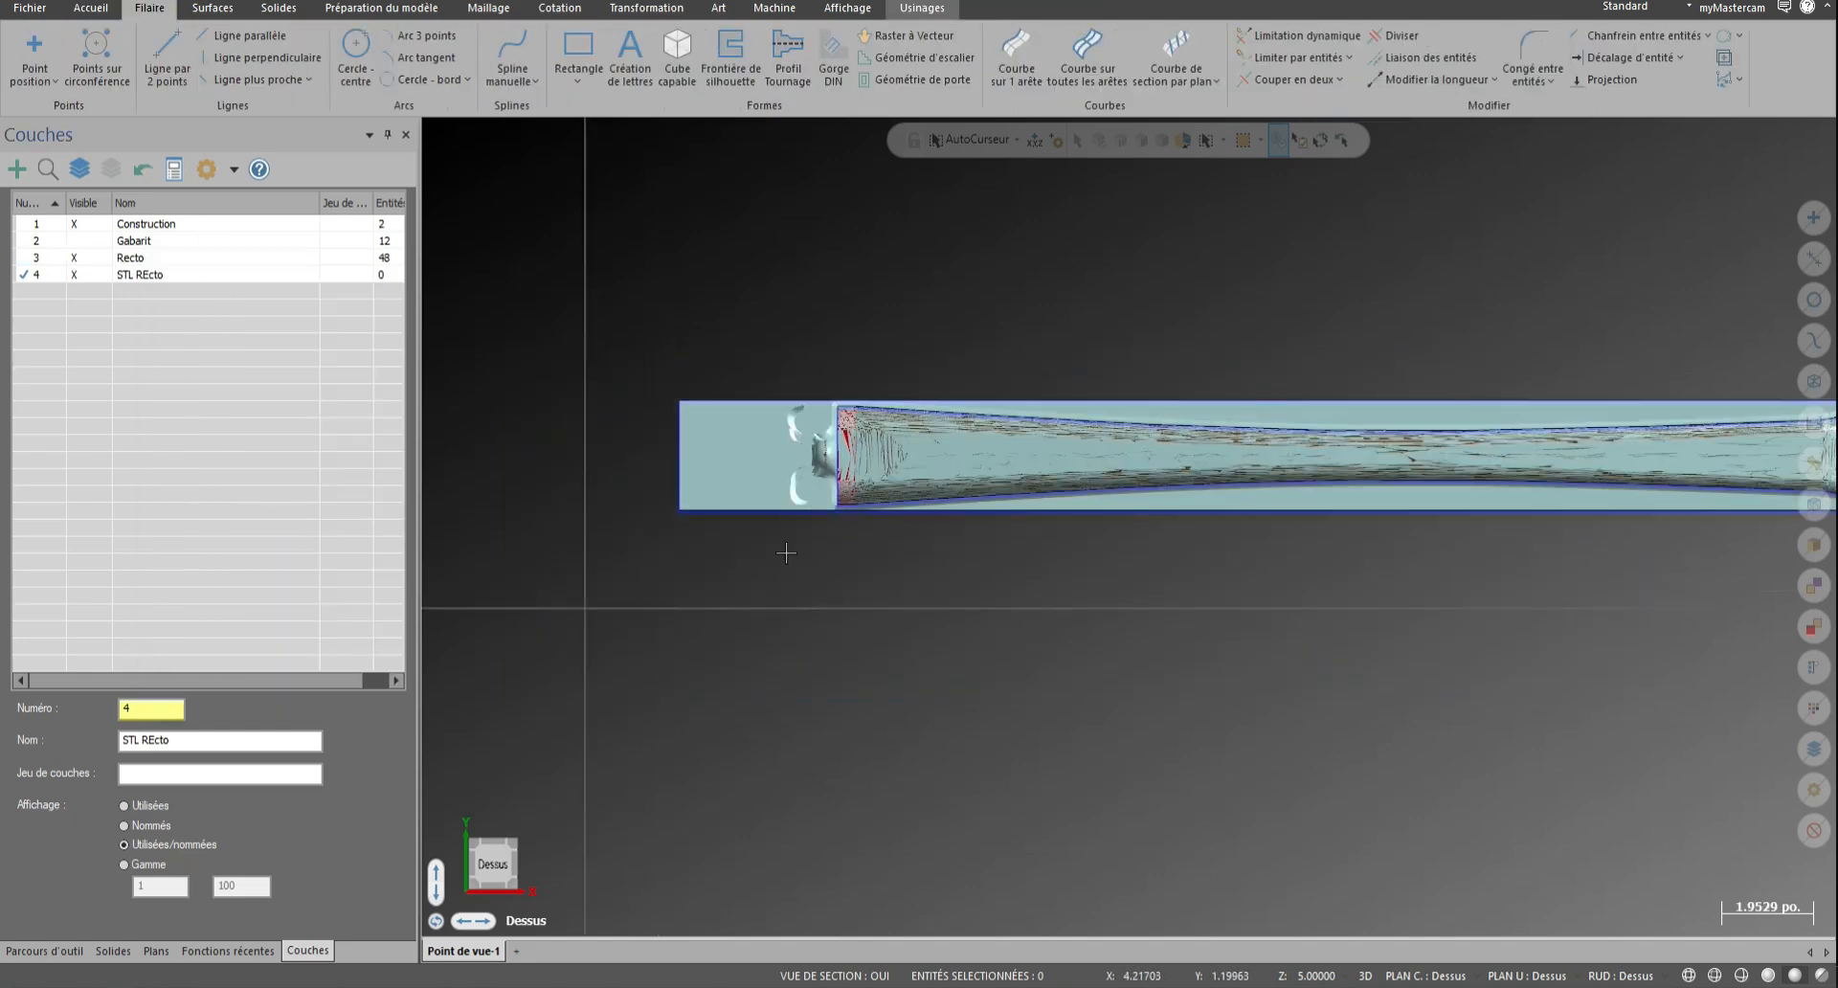
{"action": "mouse_move", "coordinate": [787, 550]}
{"action": "middle_mouse_down"}
{"action": "mouse_move", "coordinate": [687, 476]}
{"action": "mouse_move", "coordinate": [727, 462]}
{"action": "middle_mouse_up"}
{"action": "left_click", "coordinate": [758, 459]}
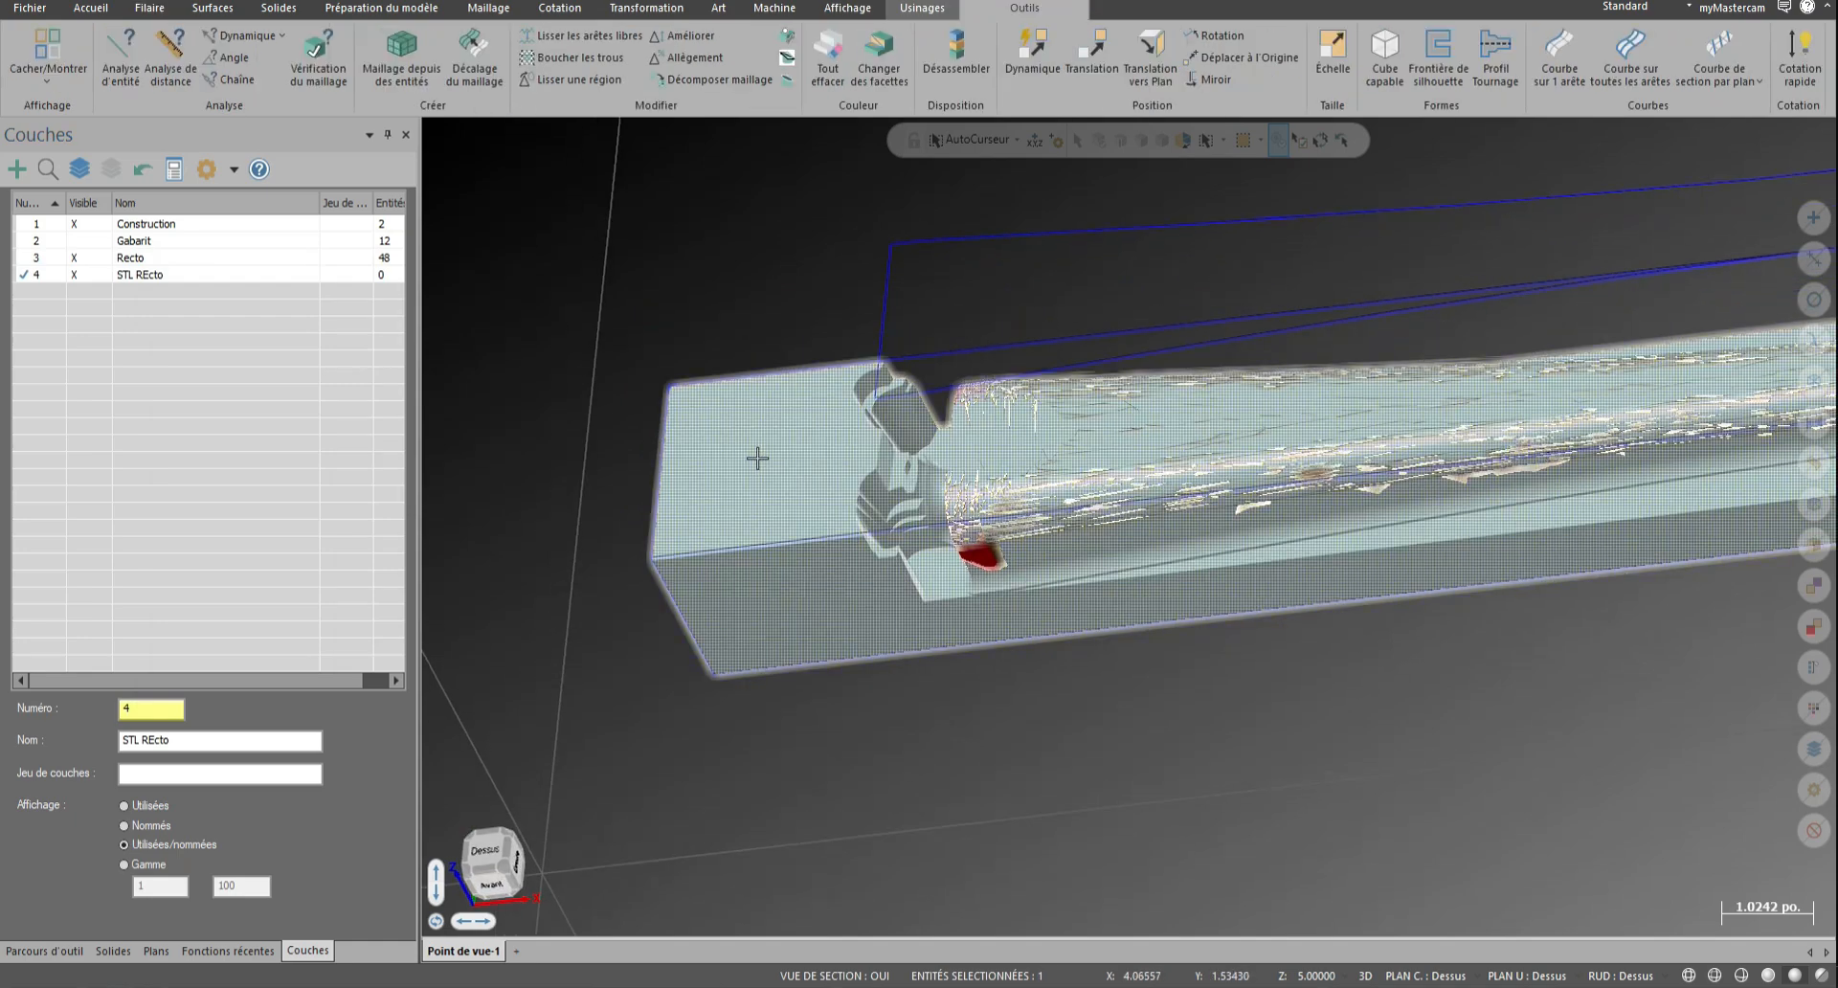
{"action": "right_click", "coordinate": [168, 275]}
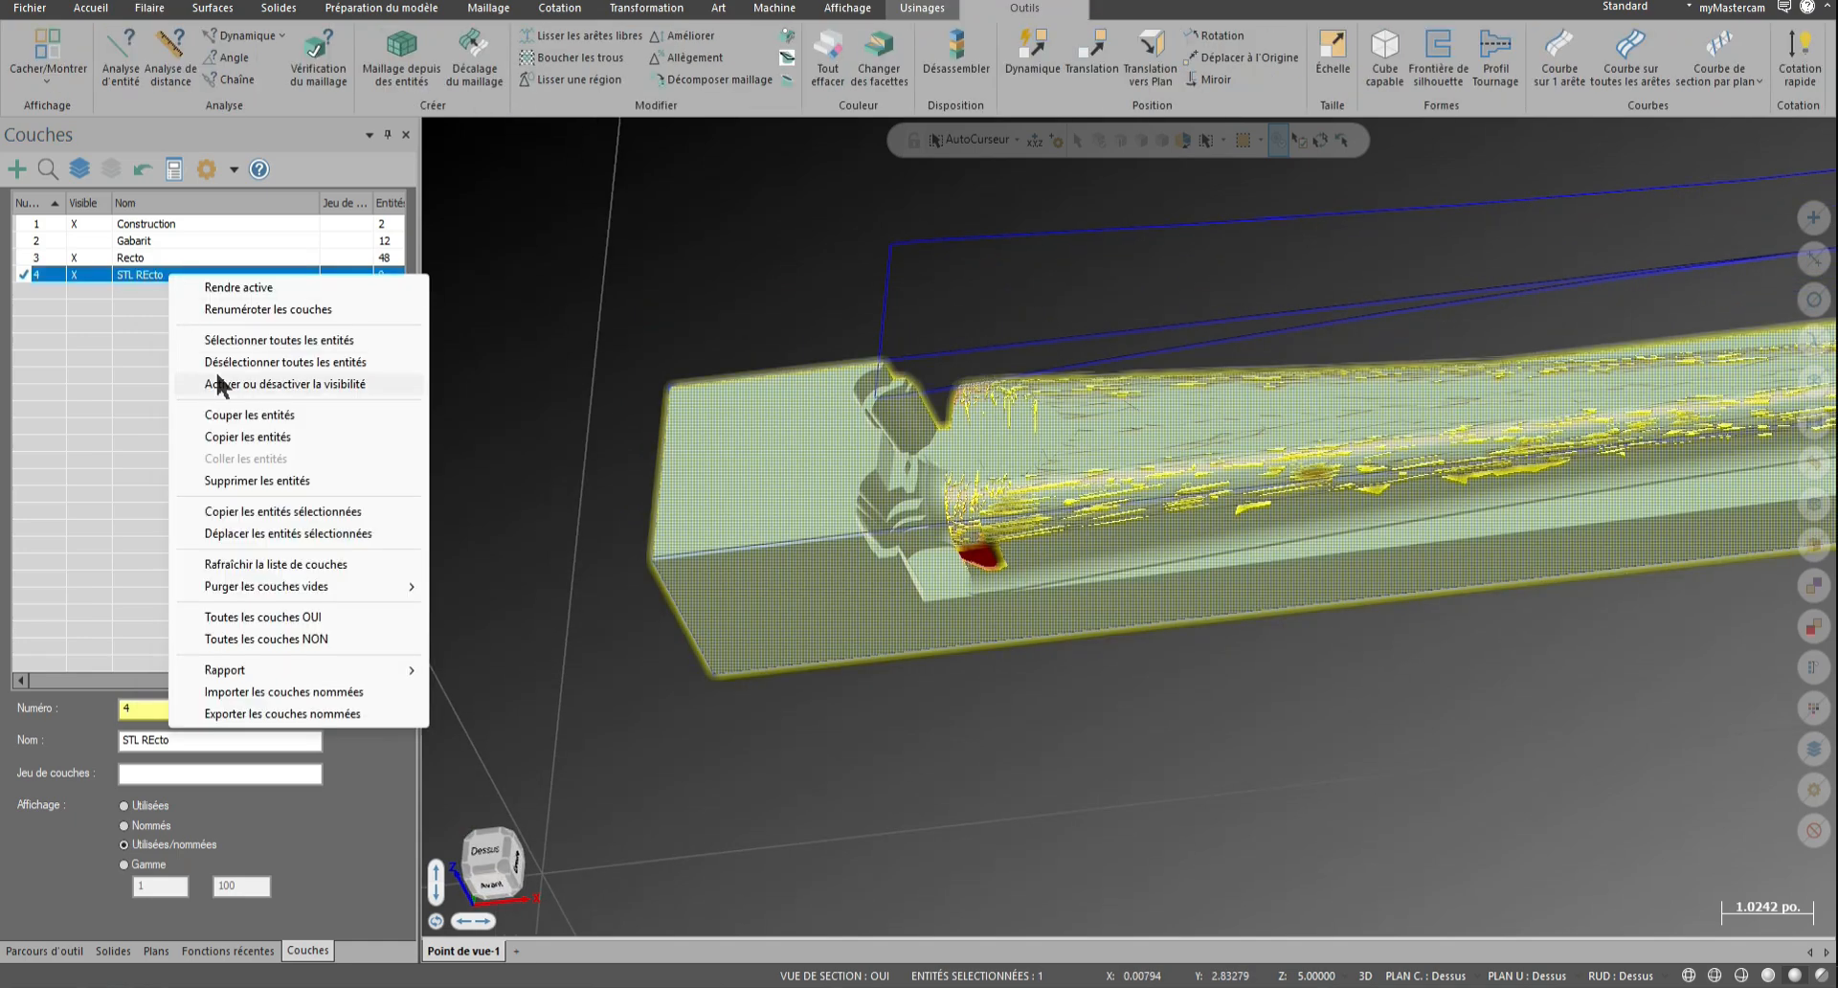
{"action": "left_click", "coordinate": [291, 534]}
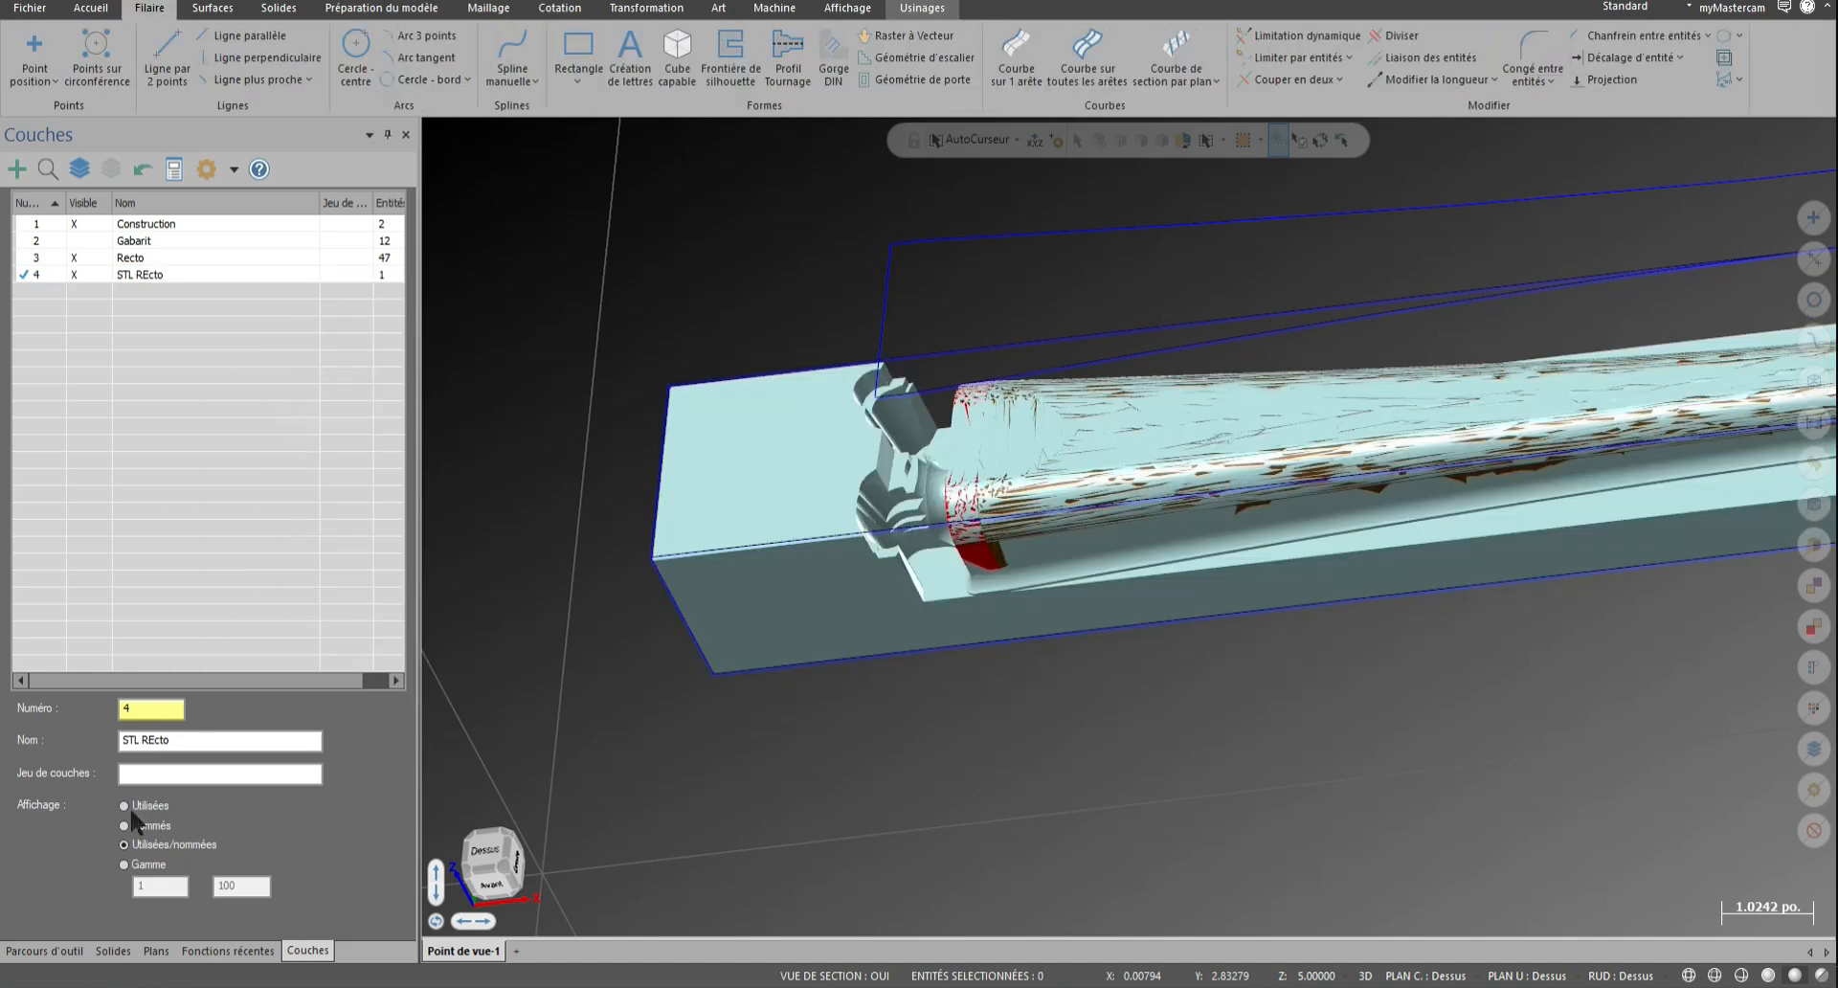
Restore the top view and collapse the Gabarit and Recto machine groups in the toolpath list
{"action": "left_click", "coordinate": [44, 950]}
{"action": "right_click", "coordinate": [822, 287]}
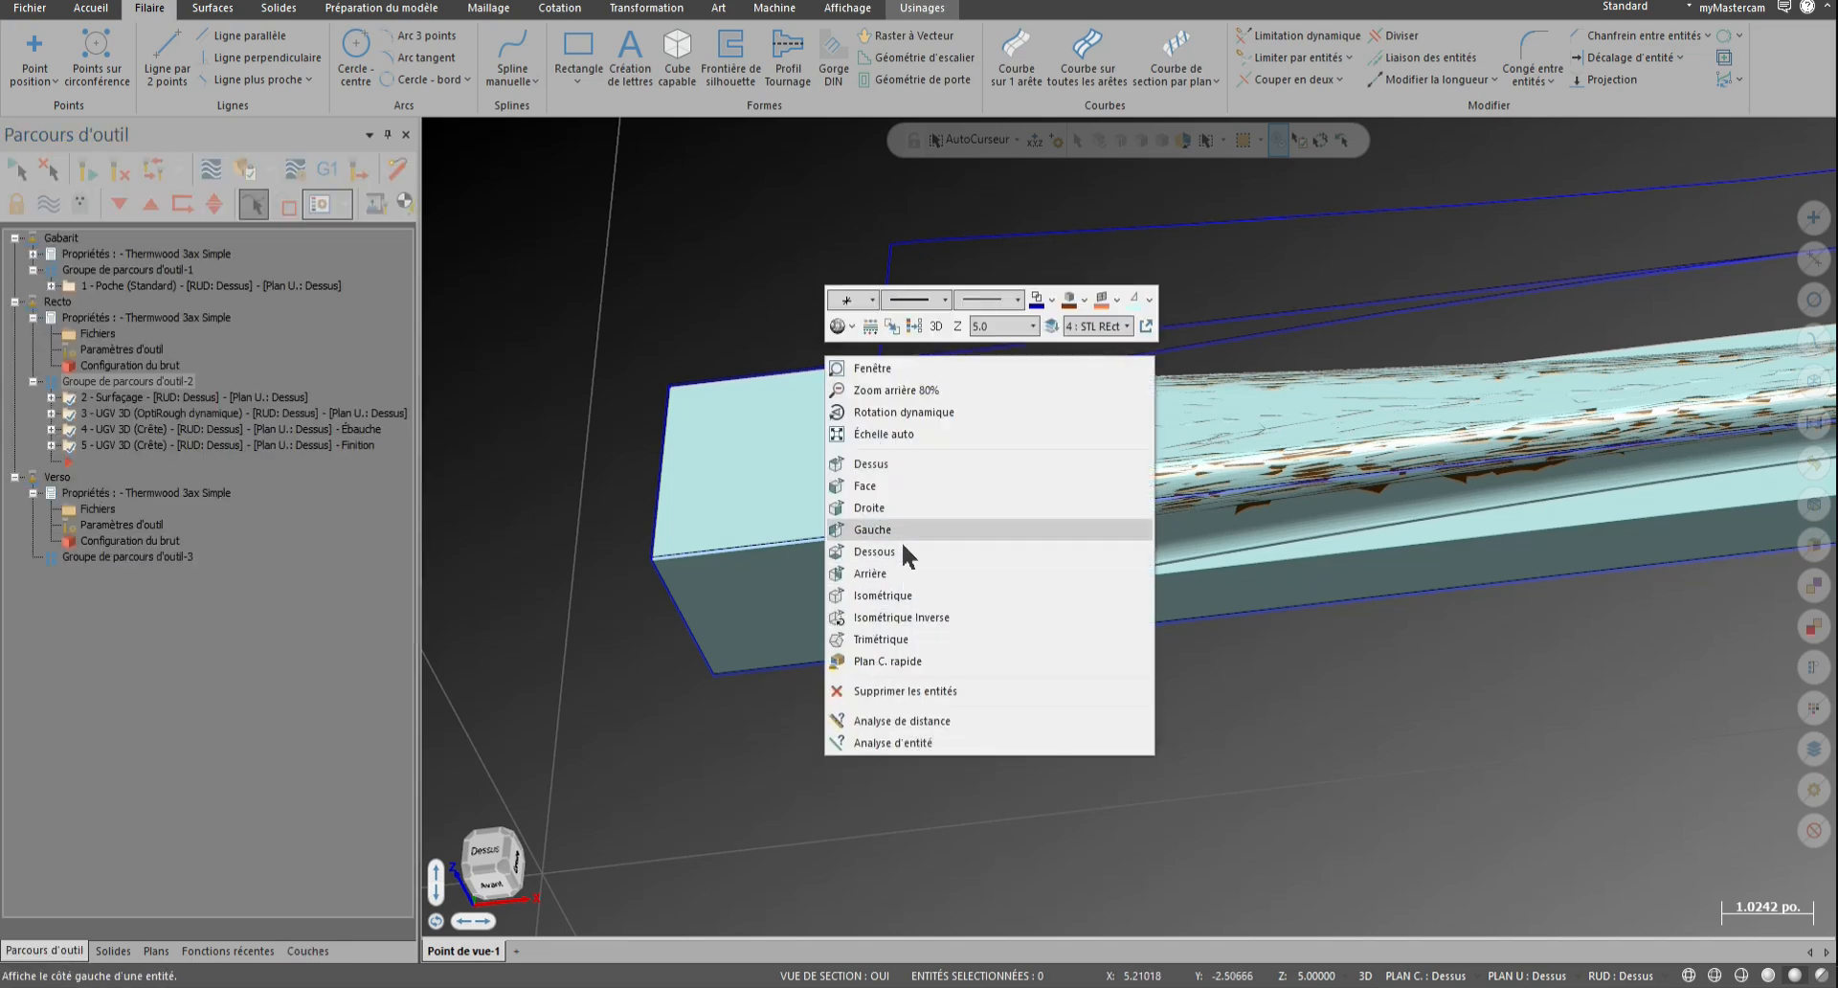
{"action": "left_click", "coordinate": [879, 476]}
{"action": "left_click", "coordinate": [32, 381]}
{"action": "left_click", "coordinate": [33, 317]}
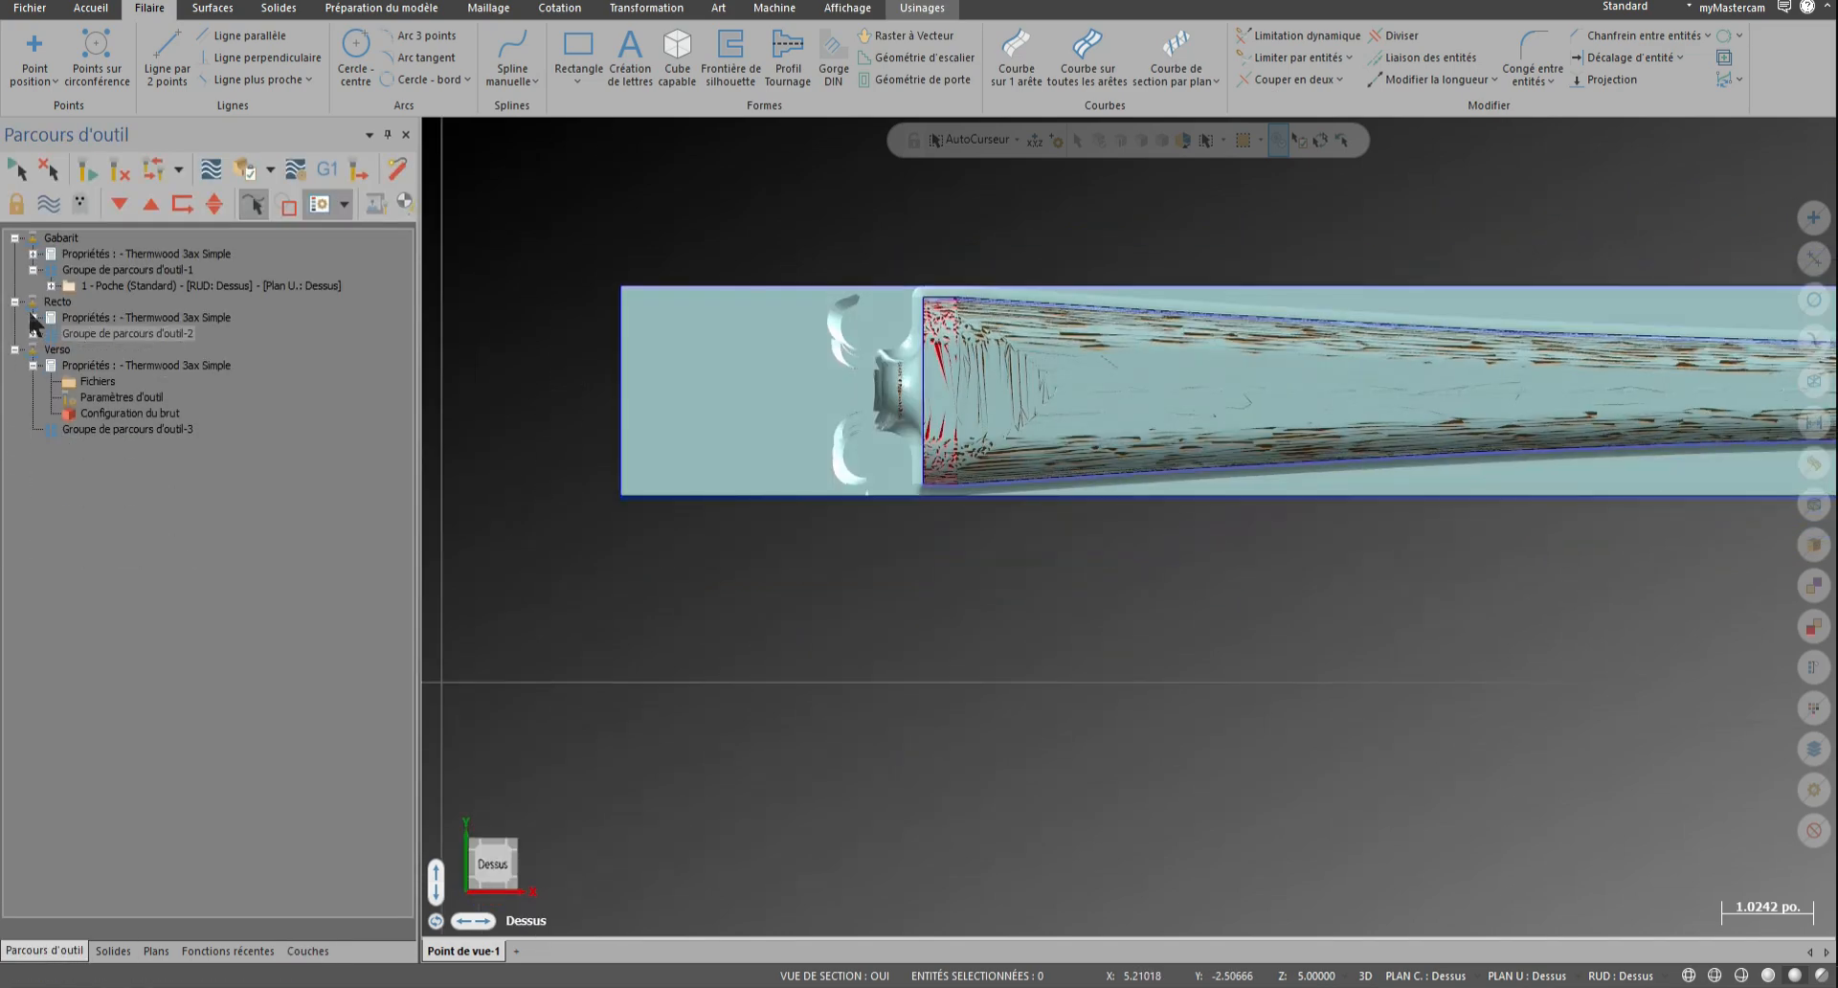
{"action": "left_click", "coordinate": [16, 301]}
{"action": "left_click", "coordinate": [16, 237]}
Copy the leg geometry and stock mesh rotated 180° about the origin in the right-side plane, and clear the result colours
{"action": "scroll", "coordinate": [575, 650], "scroll_direction": "down", "scroll_amount": 5}
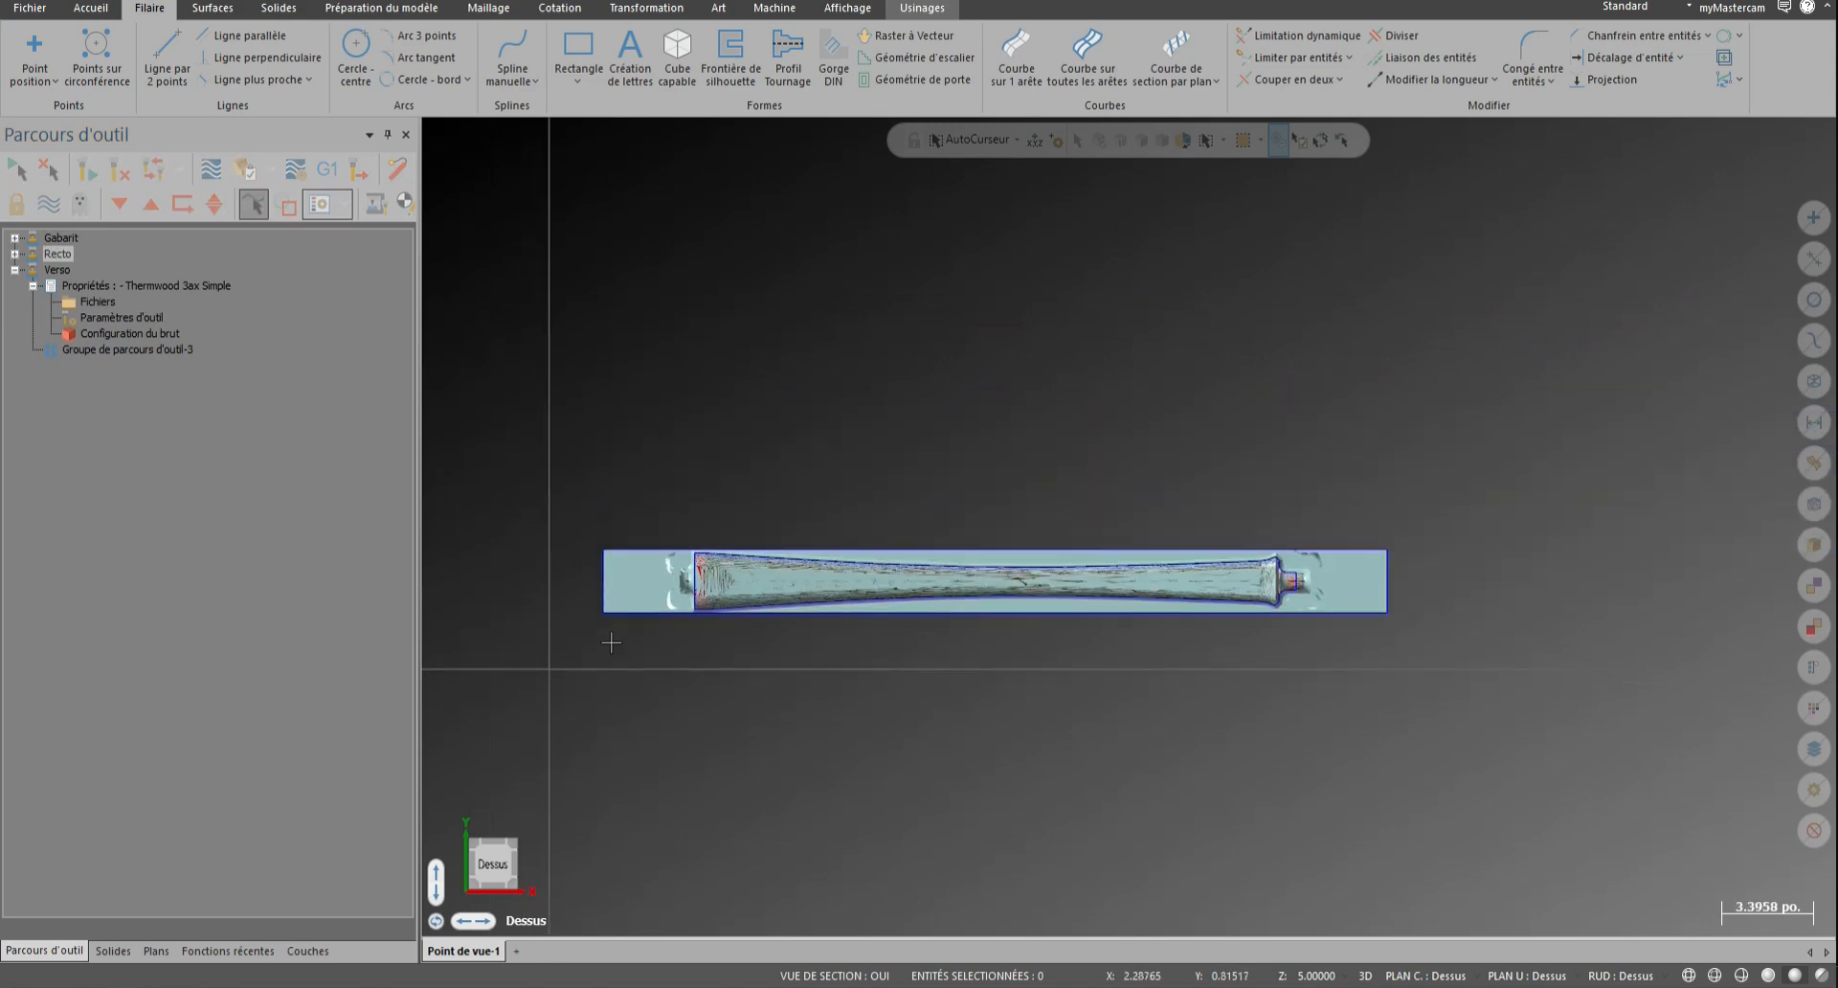
{"action": "left_click_drag", "start_coordinate": [685, 563], "coordinate": [1473, 660]}
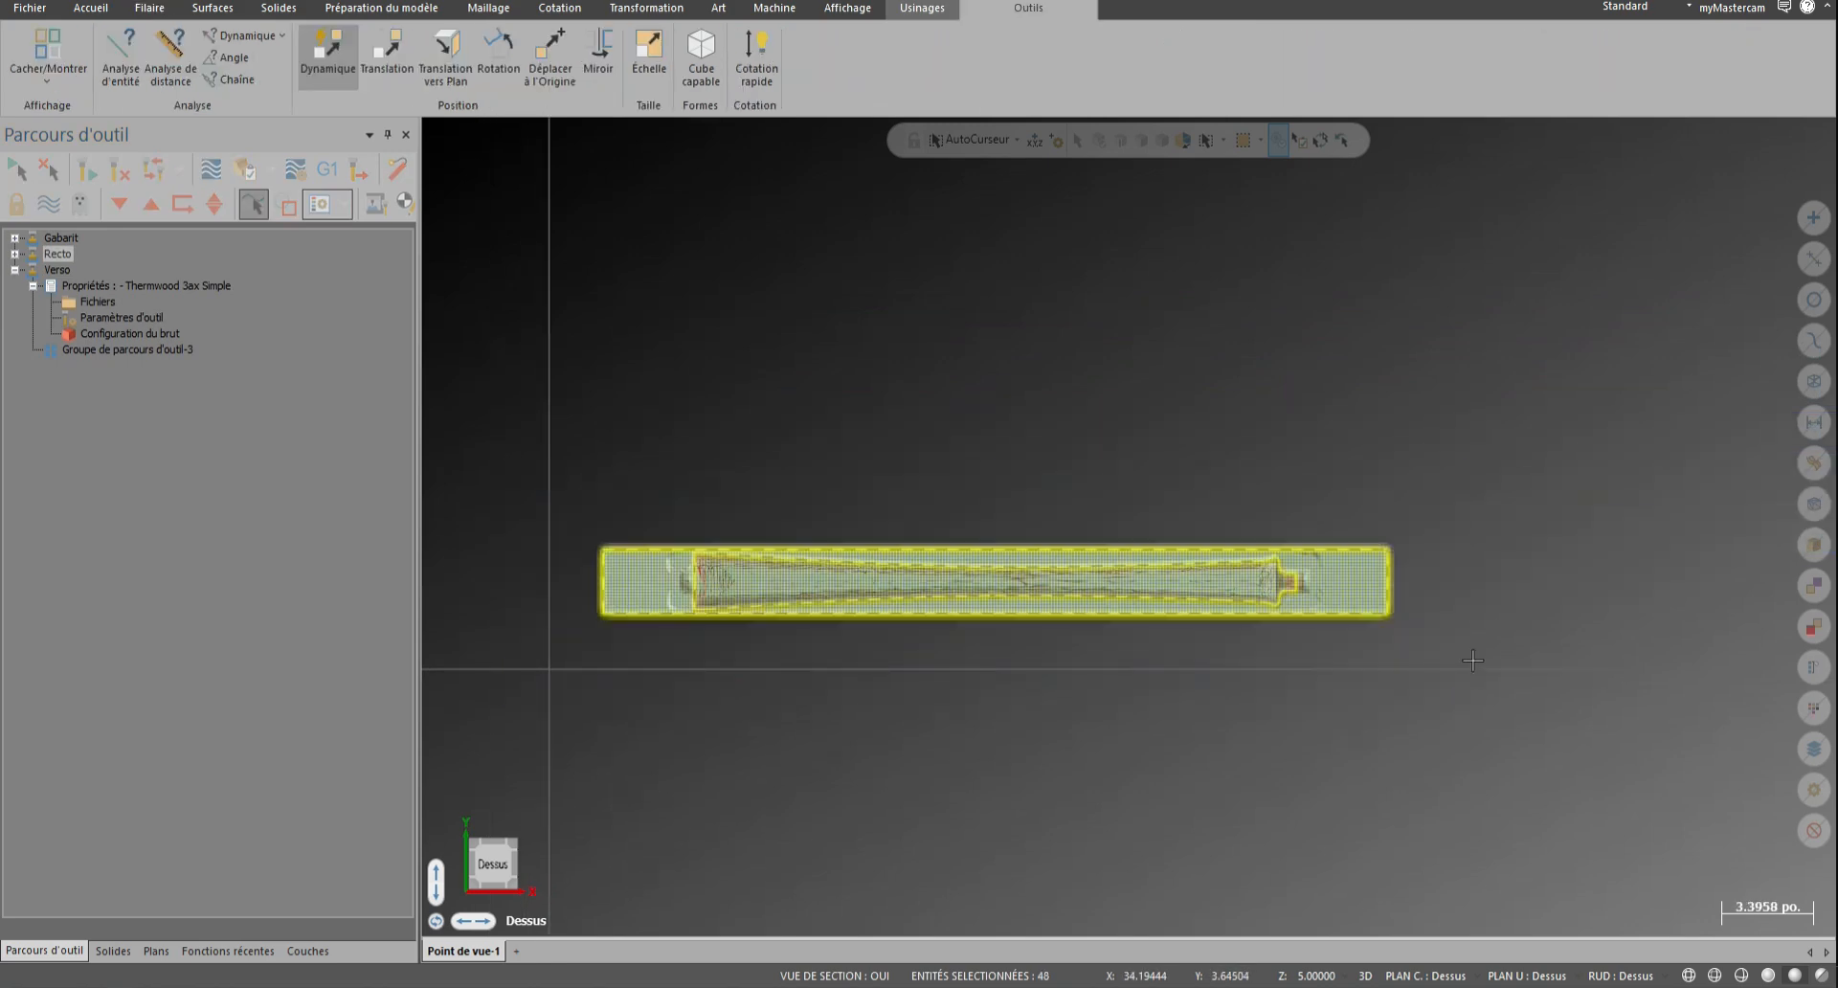
{"action": "right_click", "coordinate": [1477, 526]}
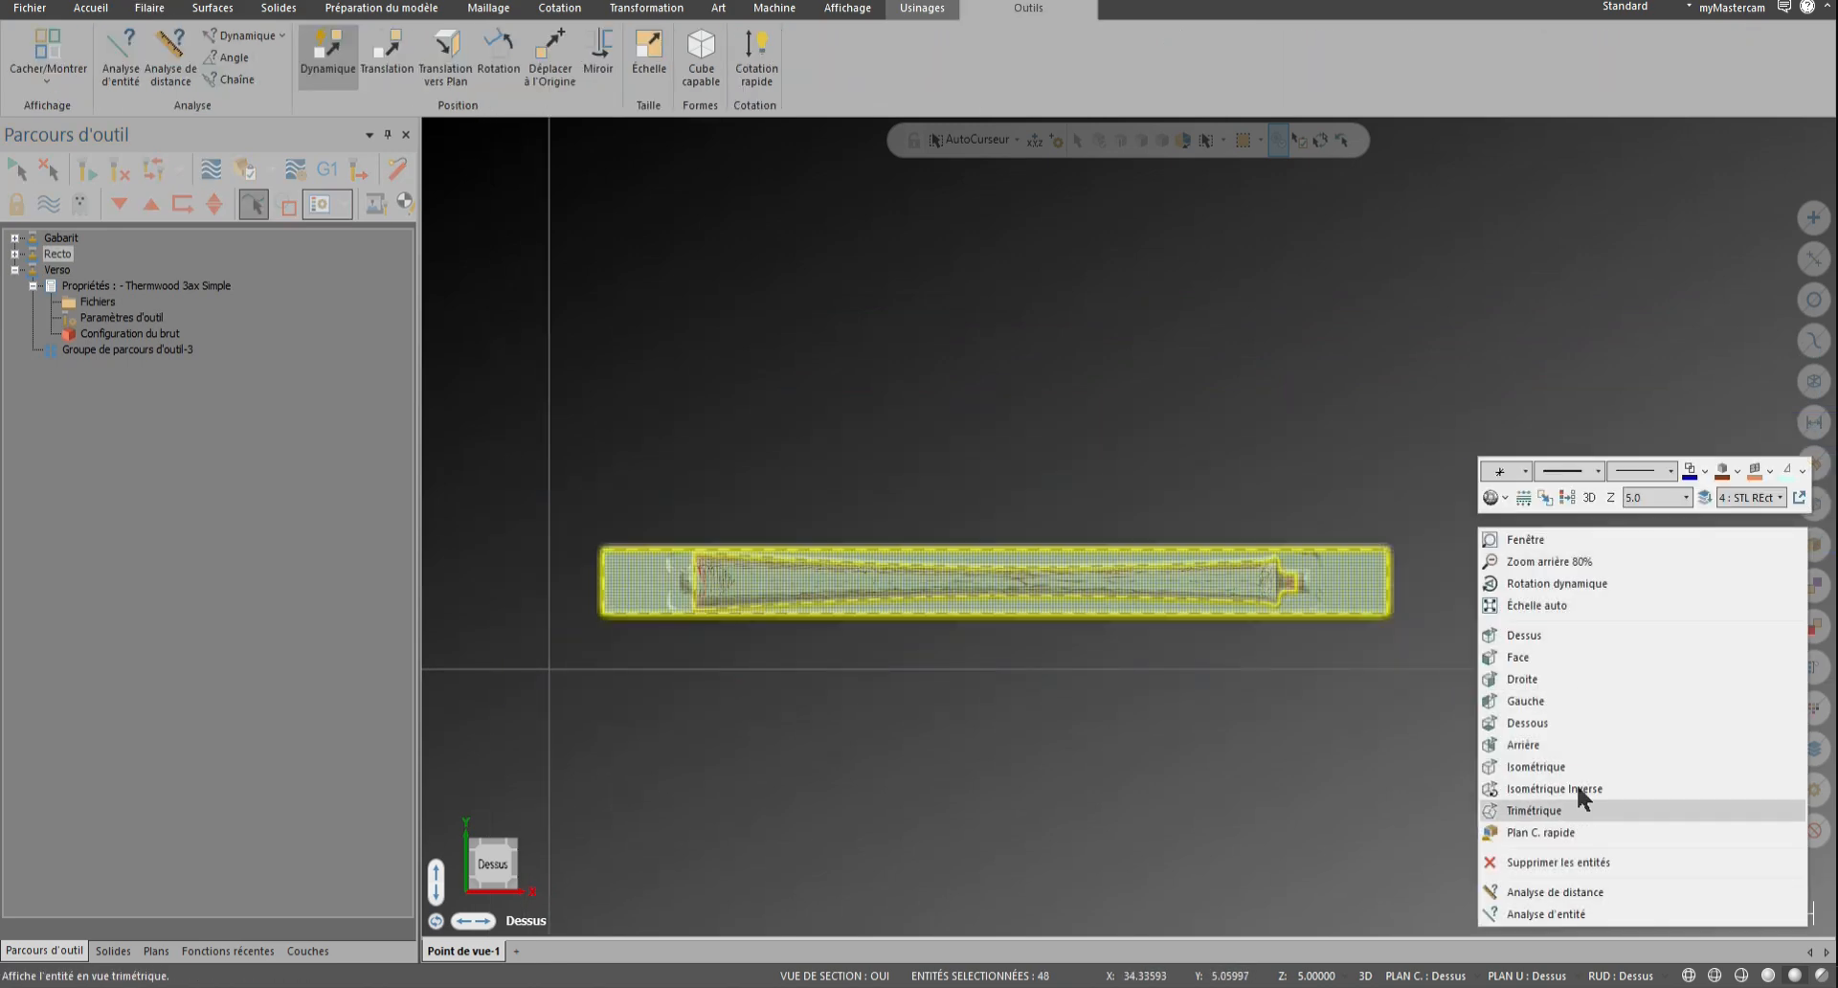
{"action": "left_click", "coordinate": [1555, 677]}
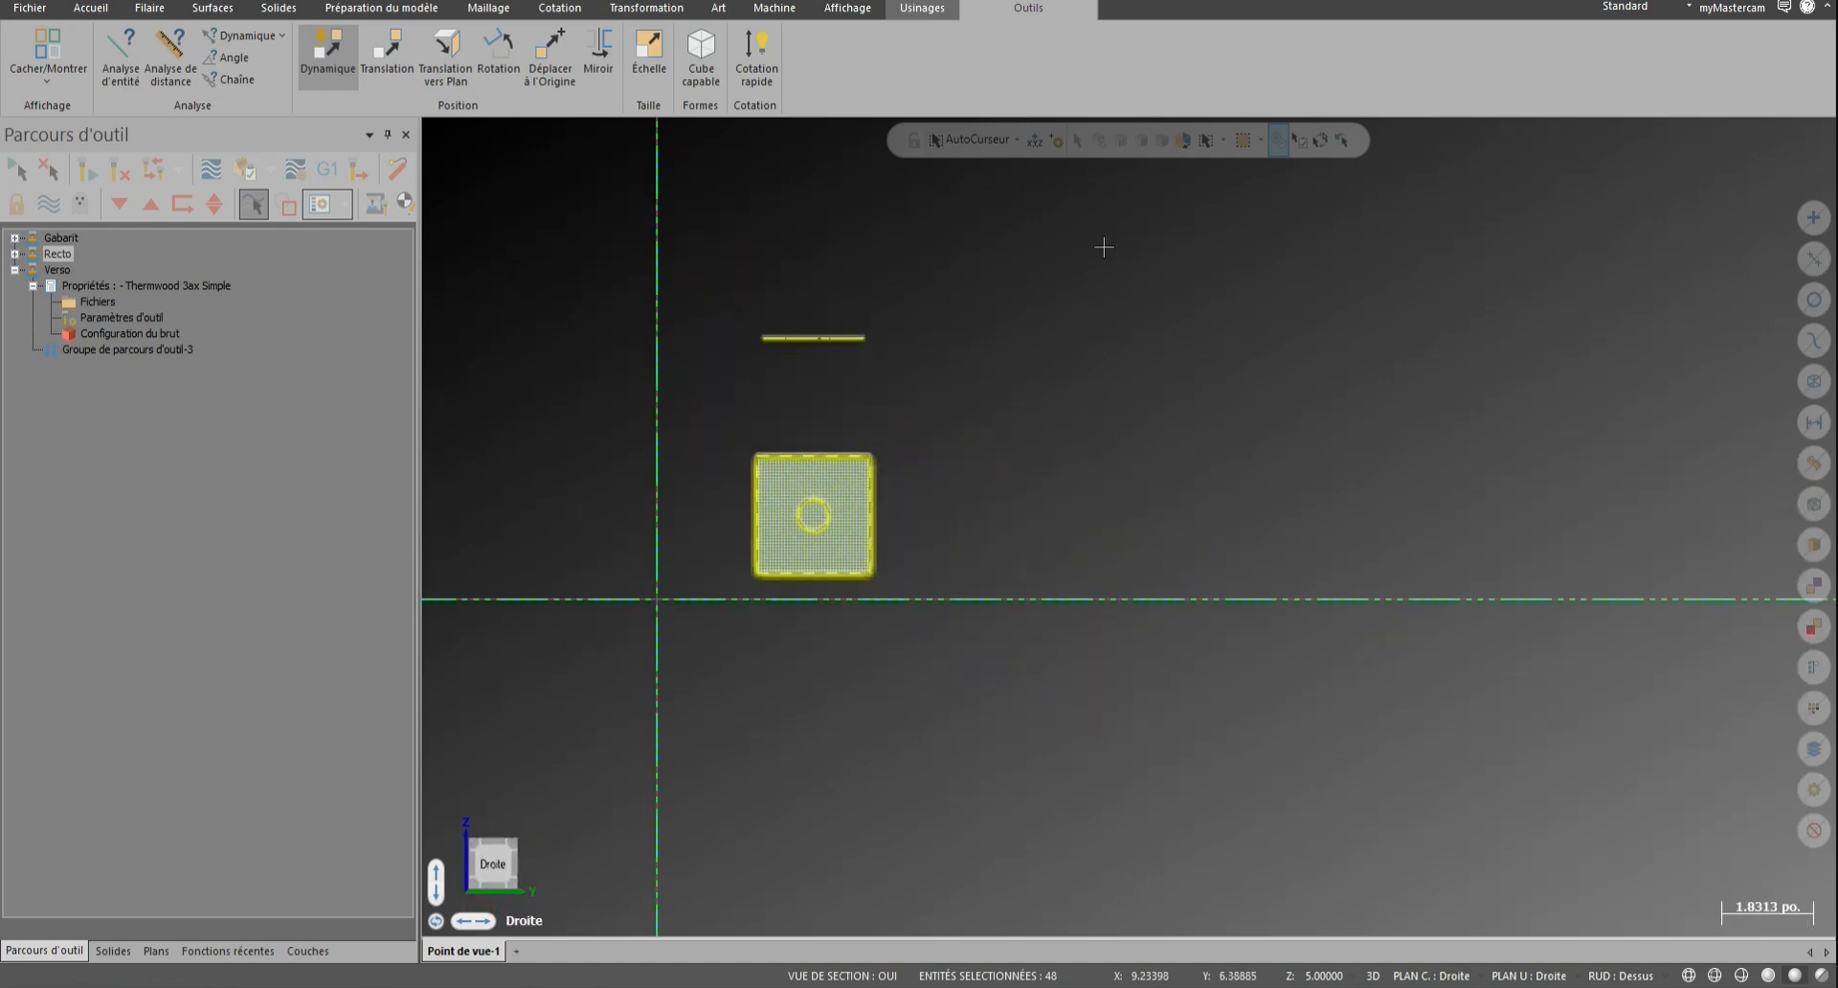
{"action": "left_click", "coordinate": [490, 72]}
{"action": "left_click", "coordinate": [48, 421]}
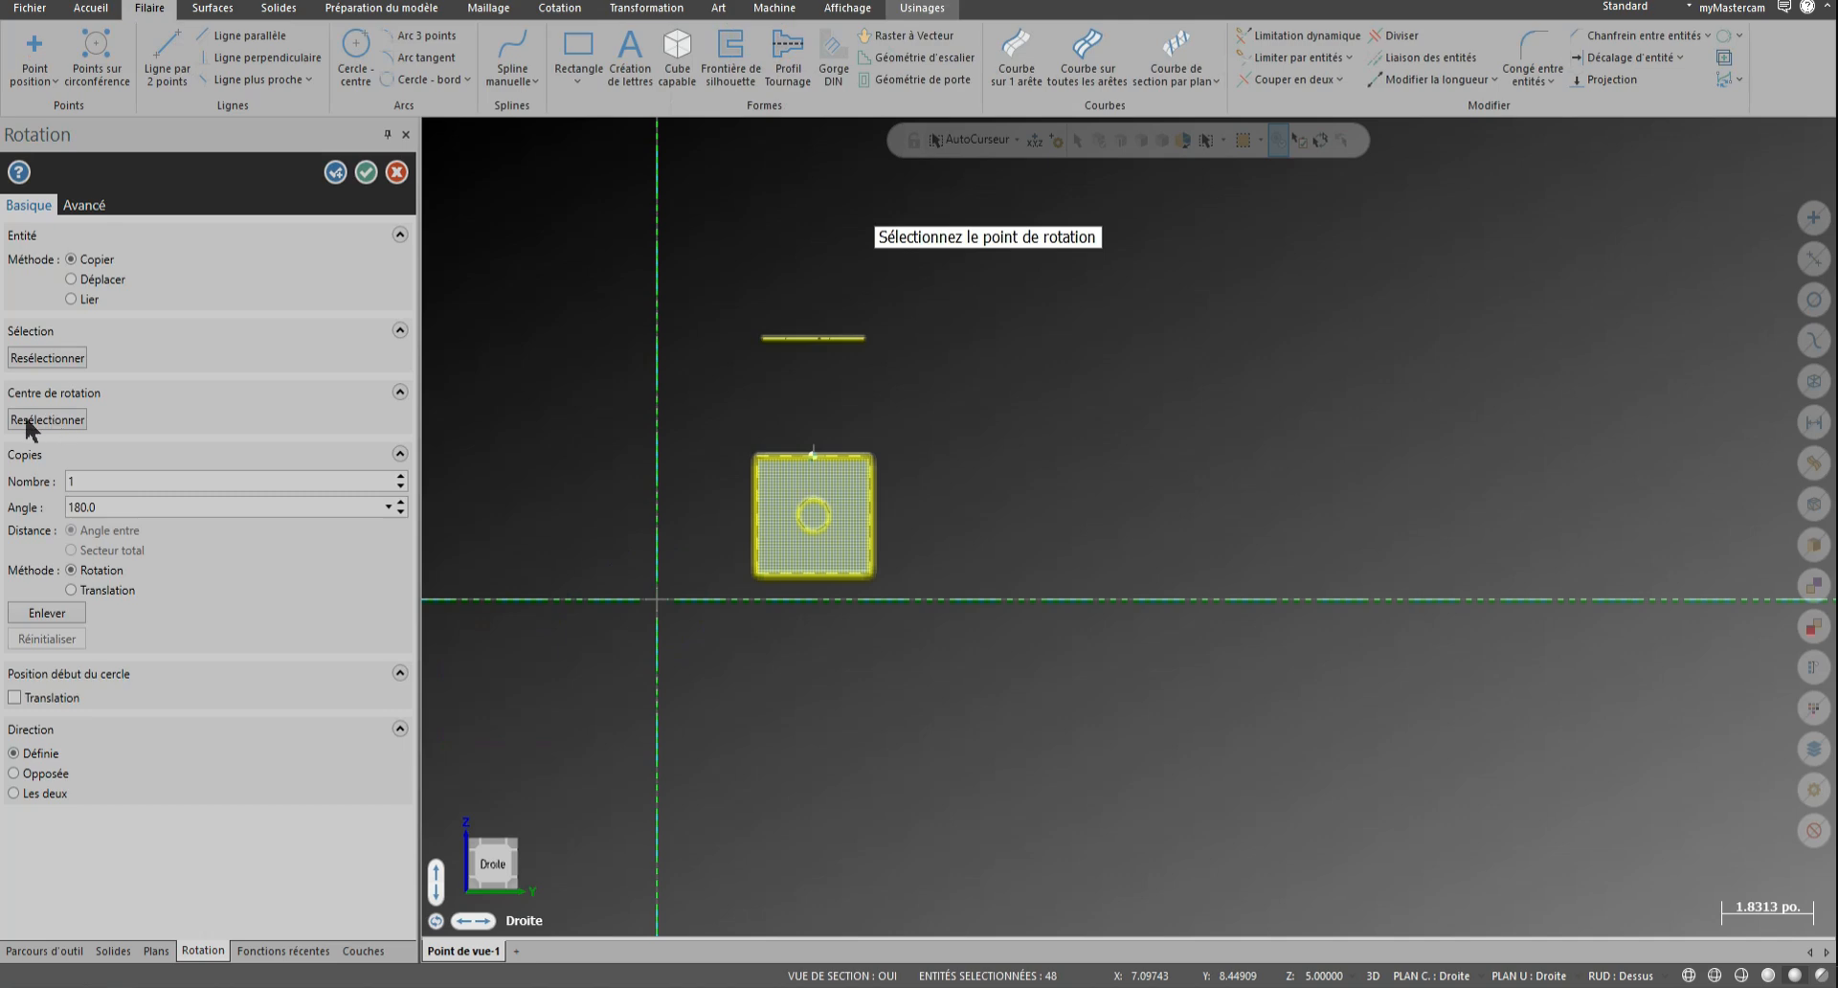
{"action": "key", "text": "Escape"}
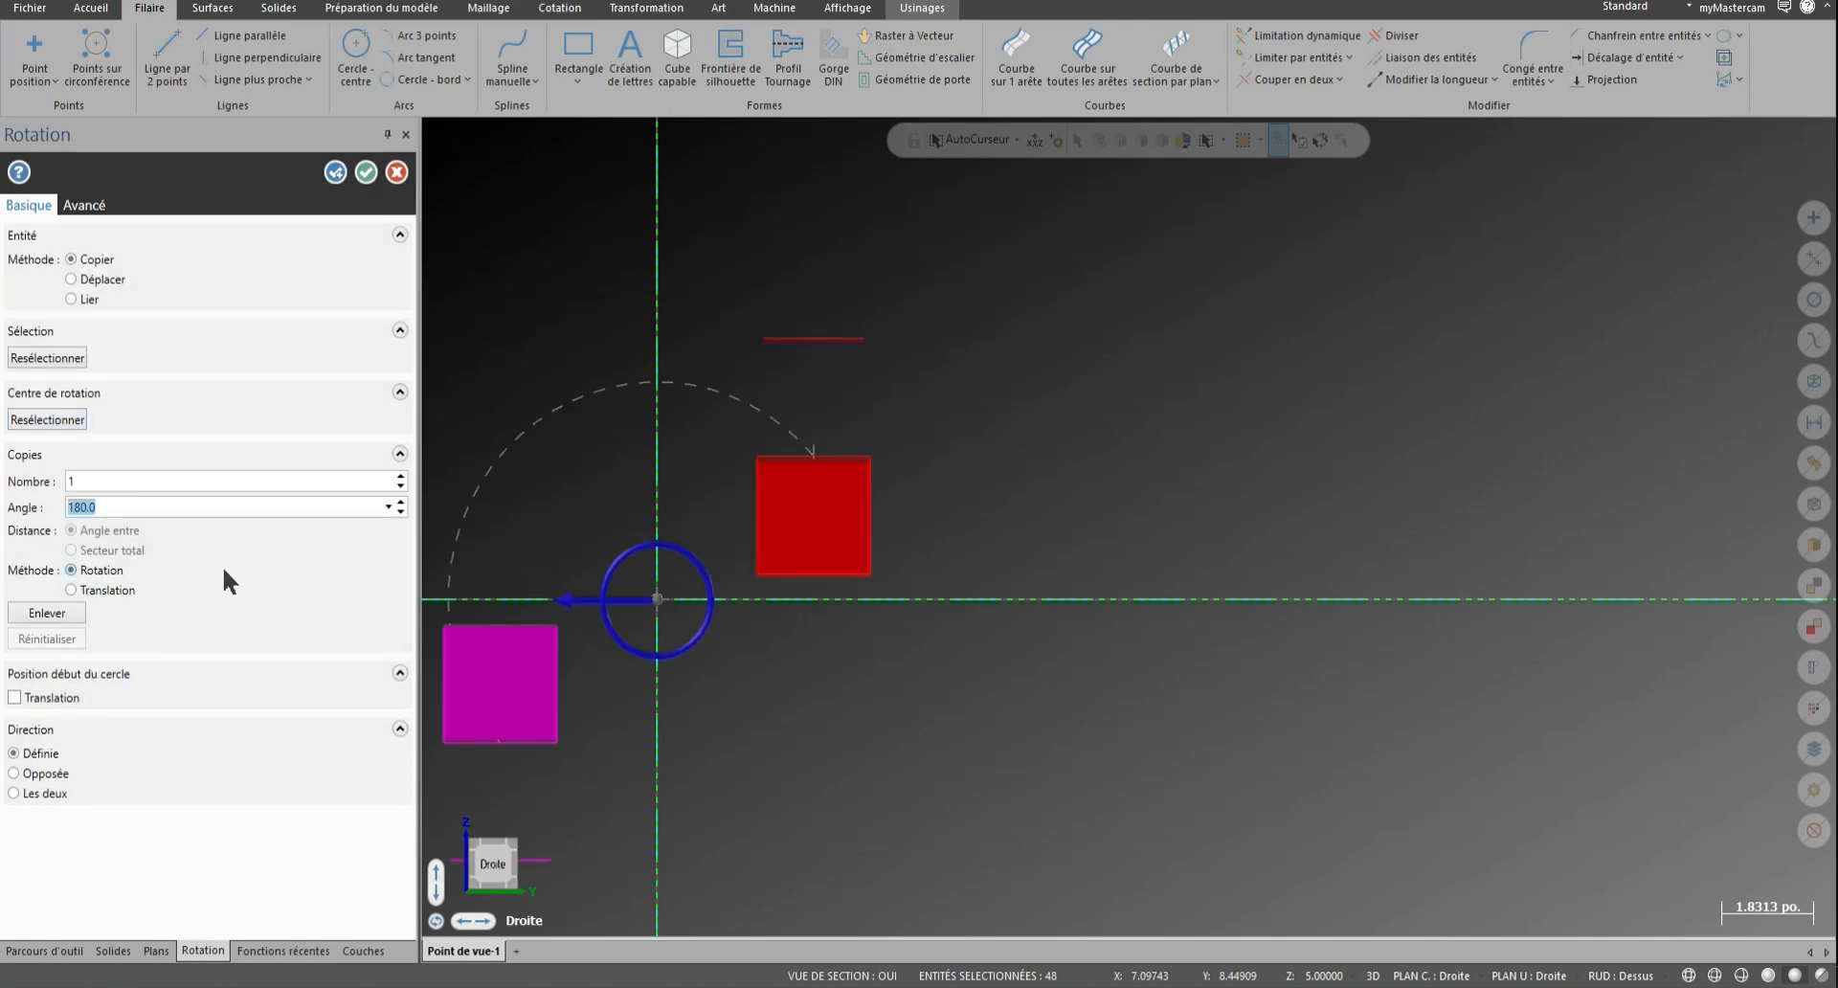
{"action": "scroll", "coordinate": [1173, 676], "scroll_direction": "down", "scroll_amount": 3}
{"action": "middle_click_drag", "start_coordinate": [996, 682], "coordinate": [919, 670]}
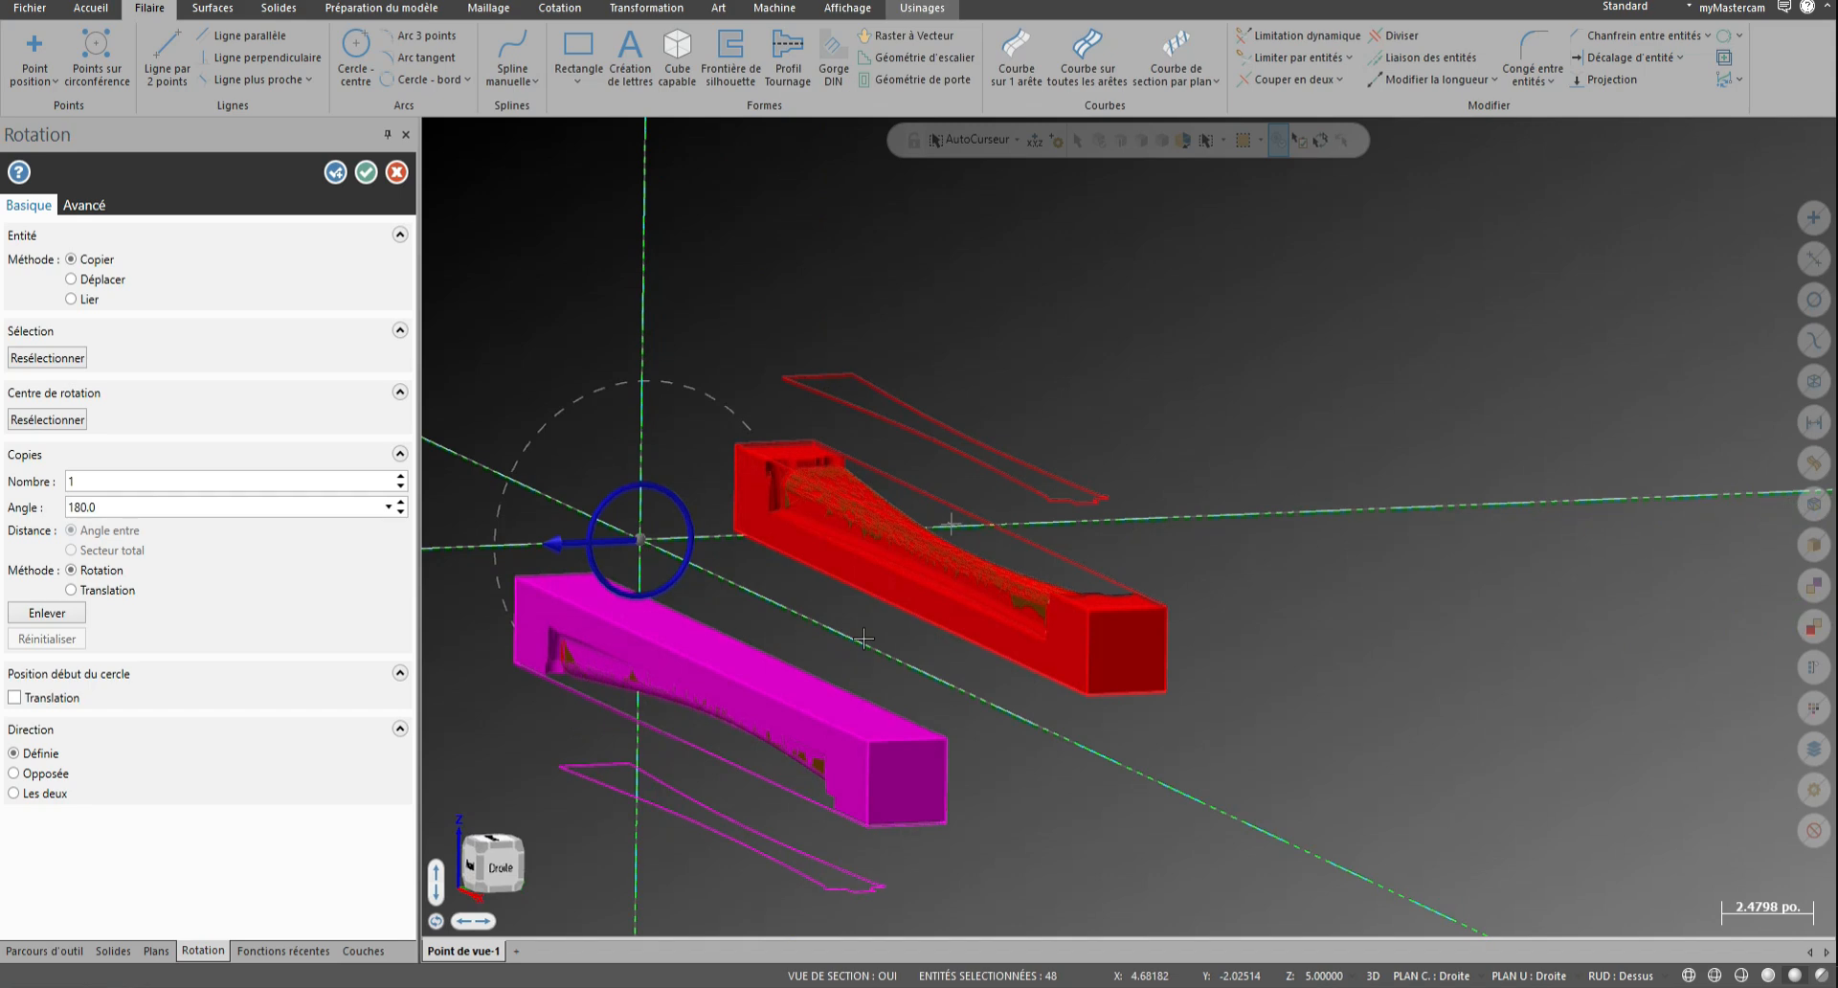
{"action": "left_click", "coordinate": [366, 173]}
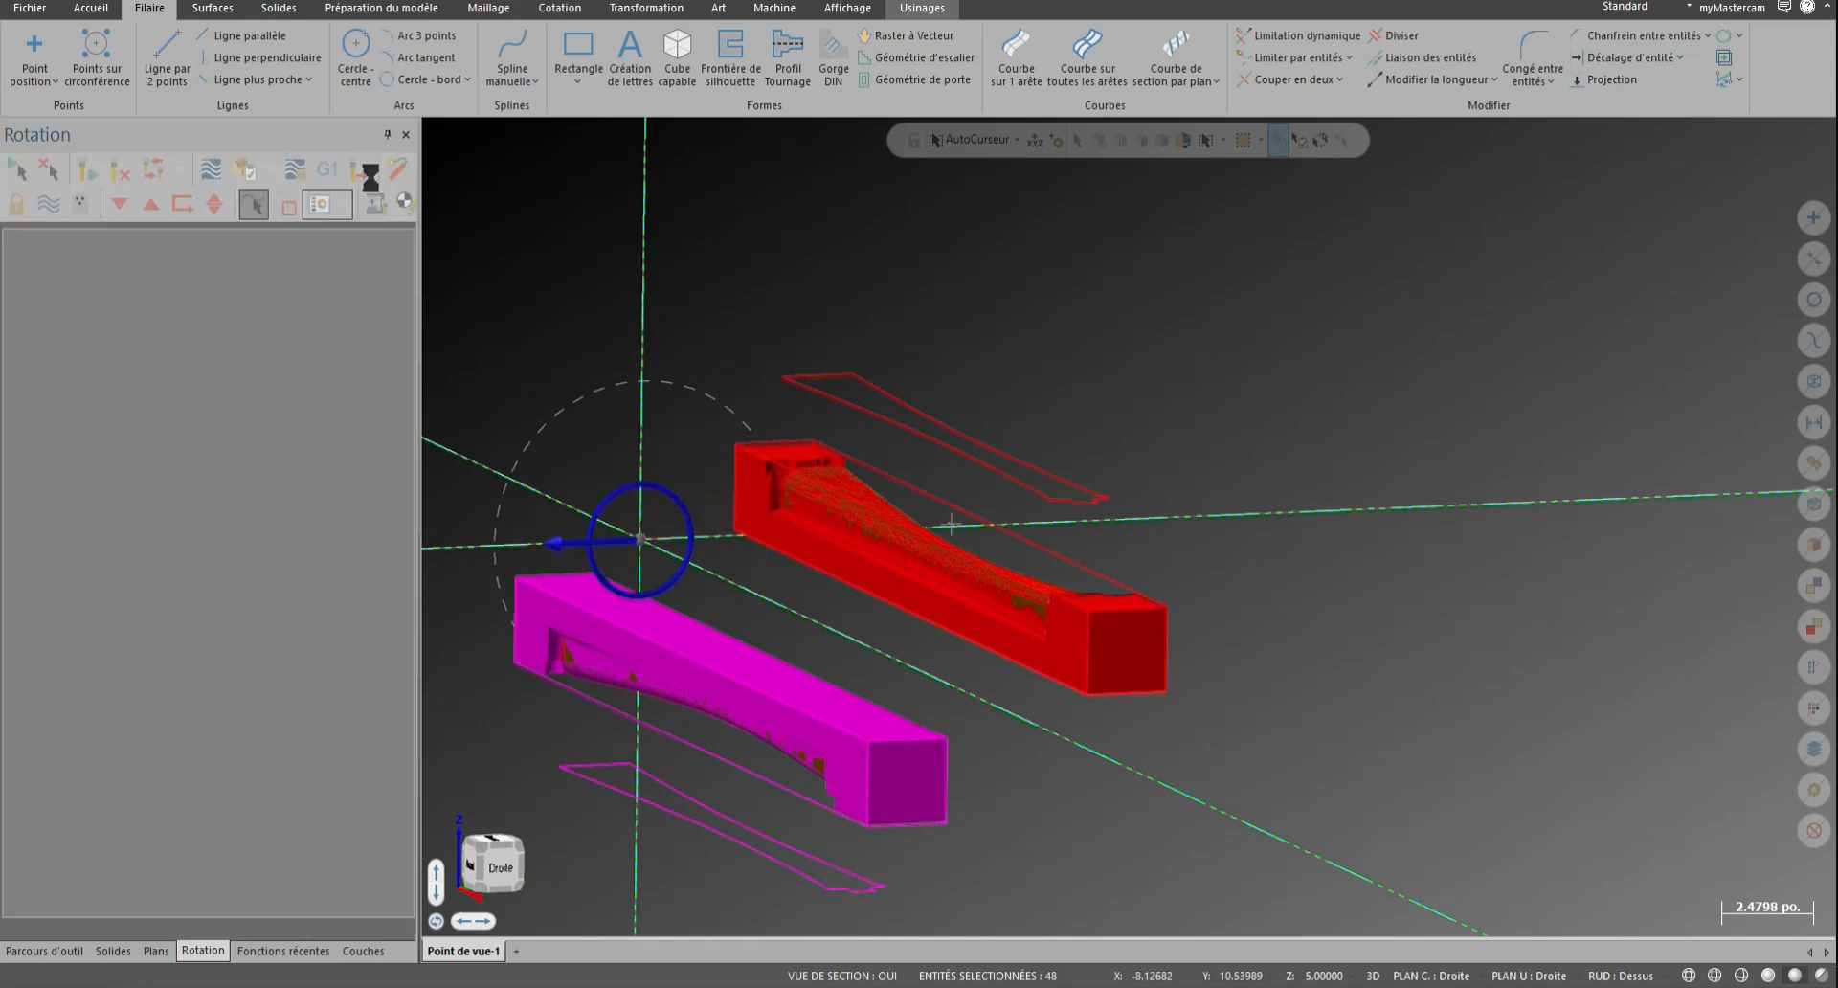
{"action": "right_click", "coordinate": [659, 251]}
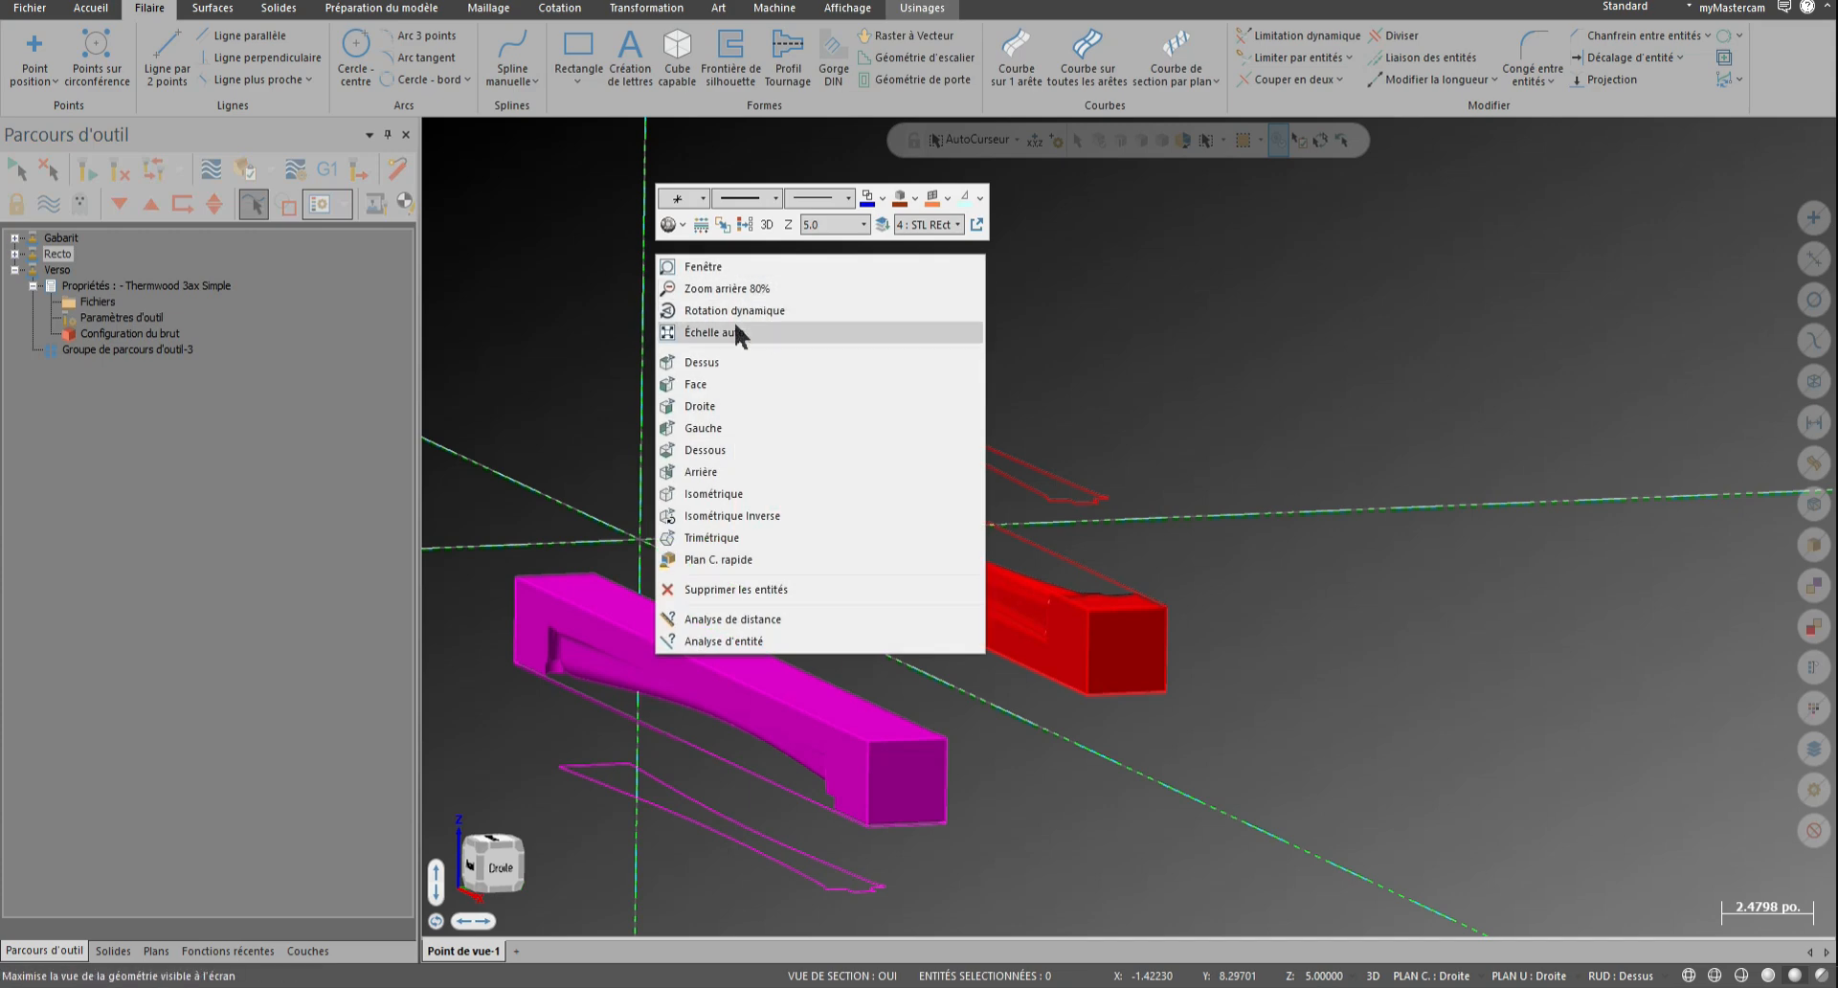
{"action": "left_click", "coordinate": [737, 589]}
Select the rotated copy in the top view, and add layer 6 named Verso and layer 8 named STL Verso
{"action": "right_click", "coordinate": [639, 347]}
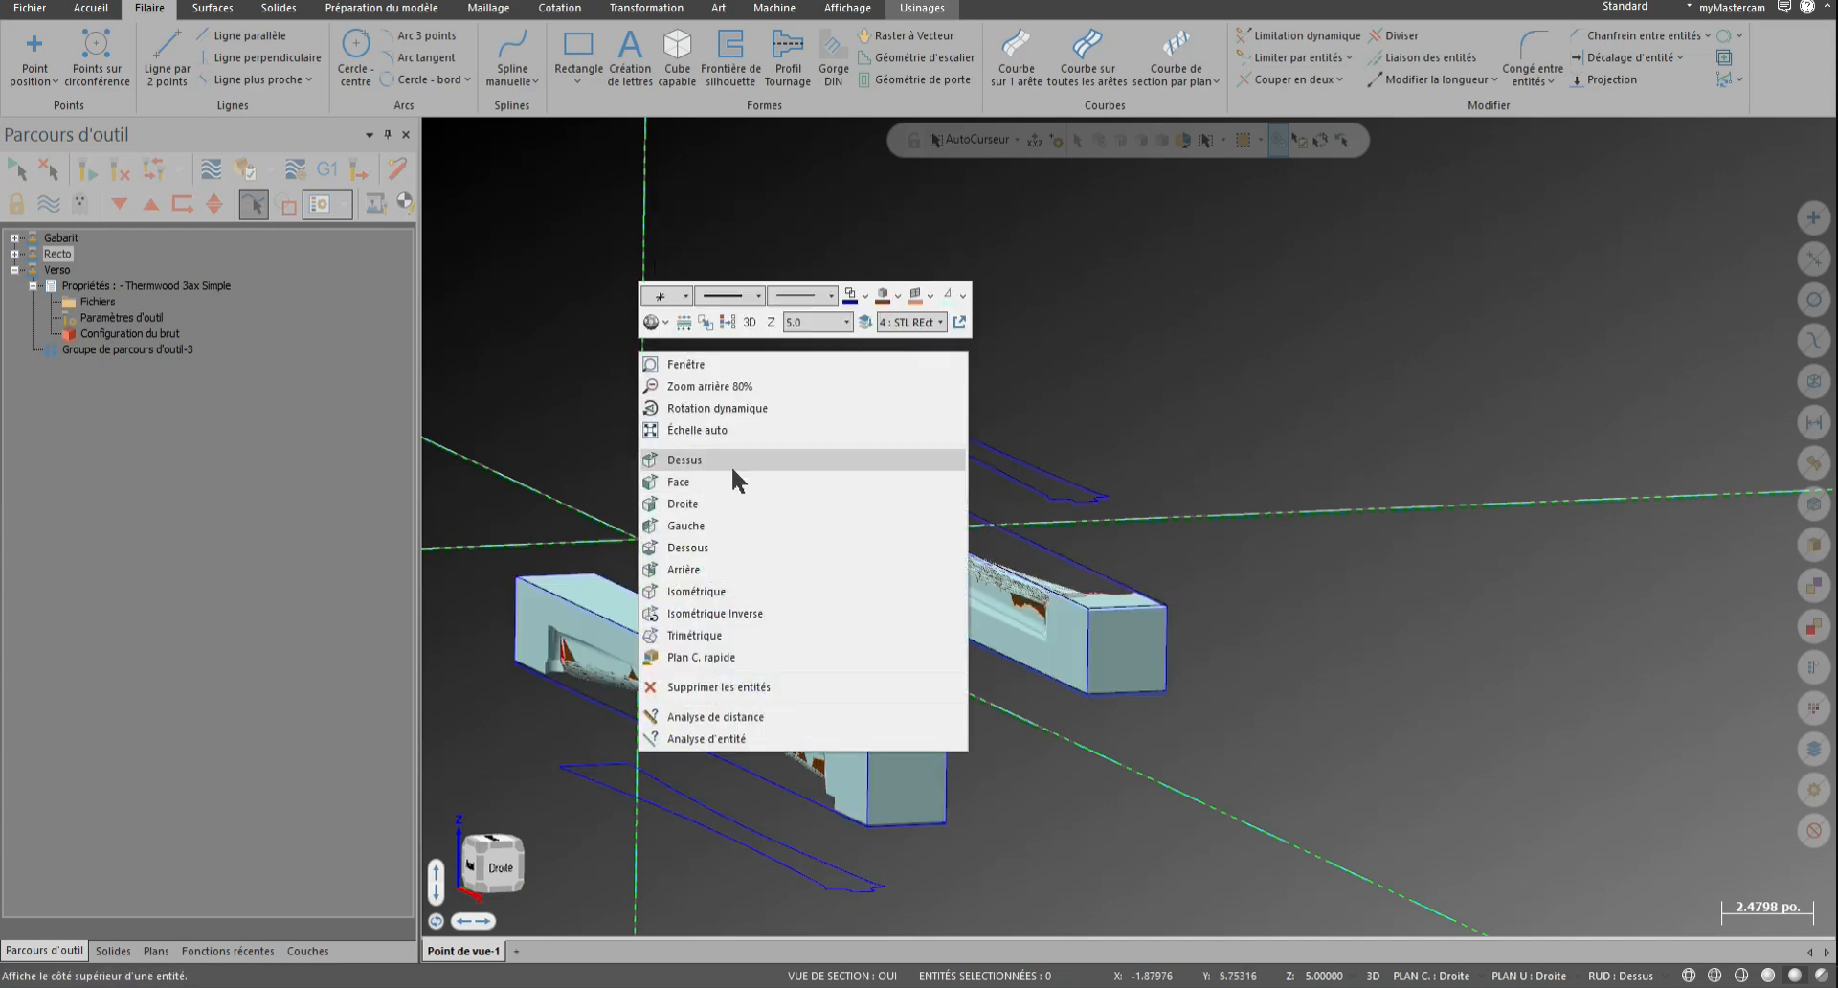
{"action": "left_click", "coordinate": [729, 463]}
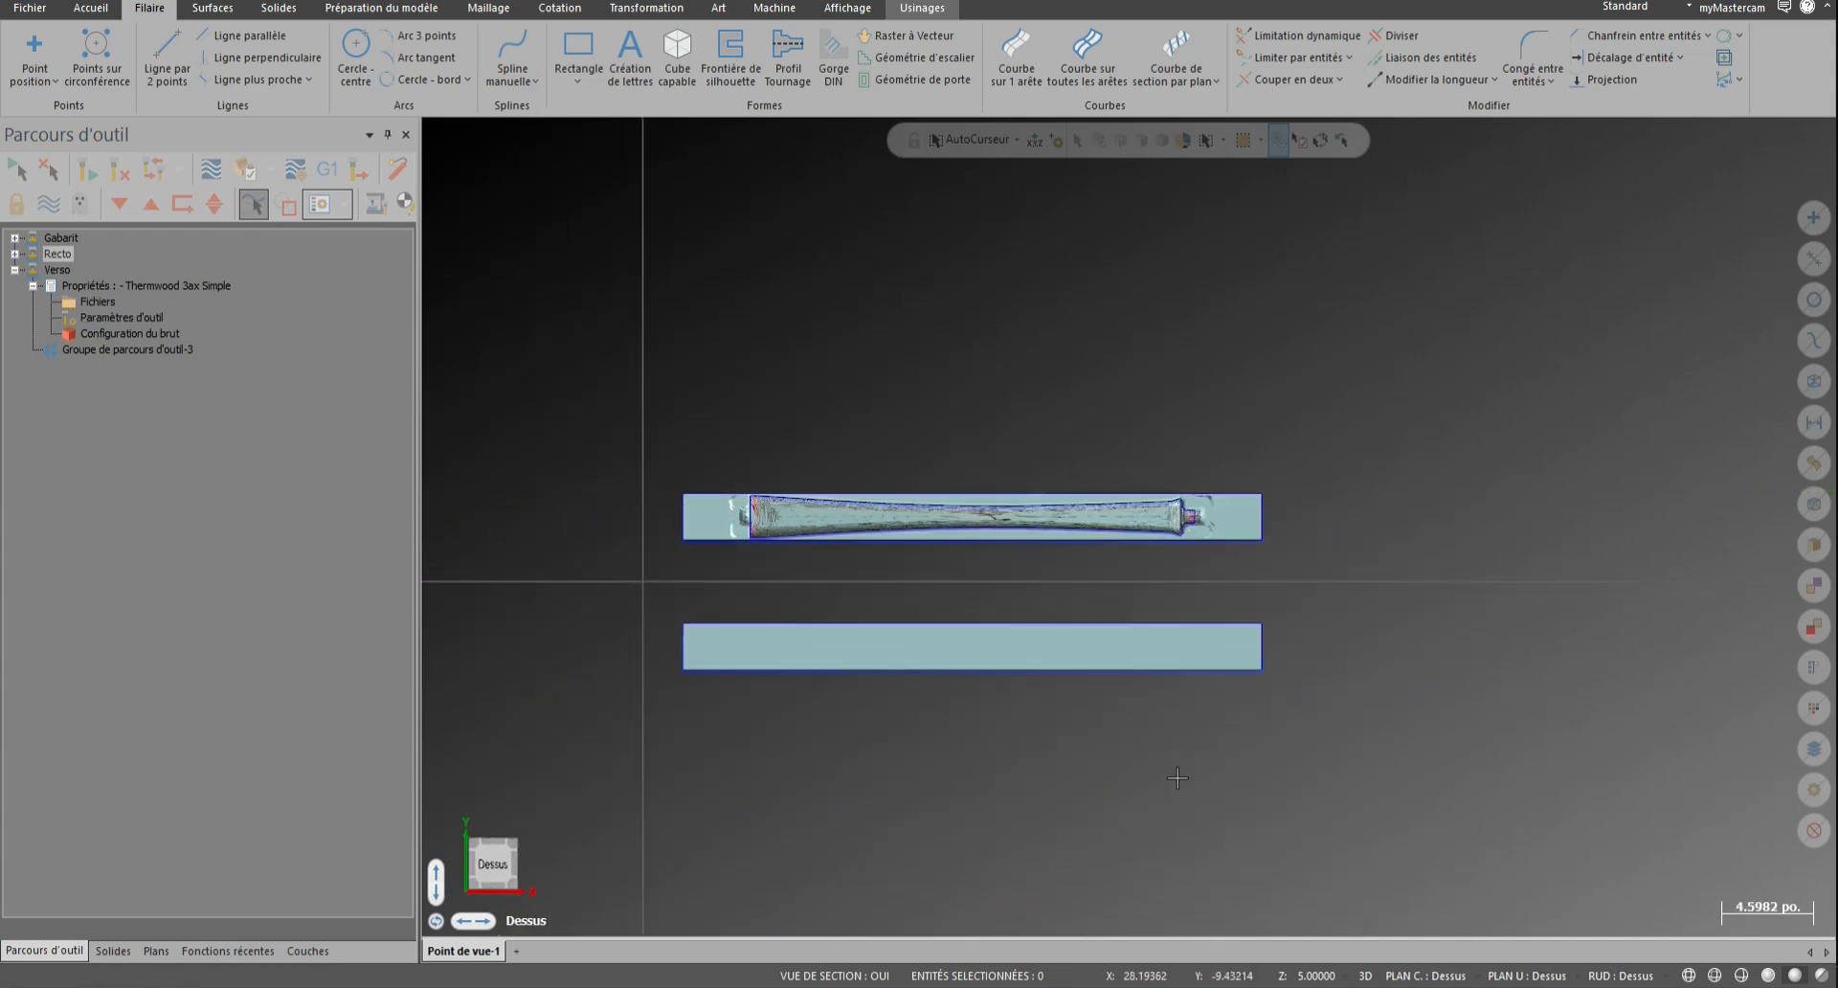
{"action": "scroll", "coordinate": [1370, 806], "scroll_direction": "up", "scroll_amount": 5}
{"action": "scroll", "coordinate": [1464, 689], "scroll_direction": "down", "scroll_amount": 4}
{"action": "scroll", "coordinate": [661, 651], "scroll_direction": "up", "scroll_amount": 3}
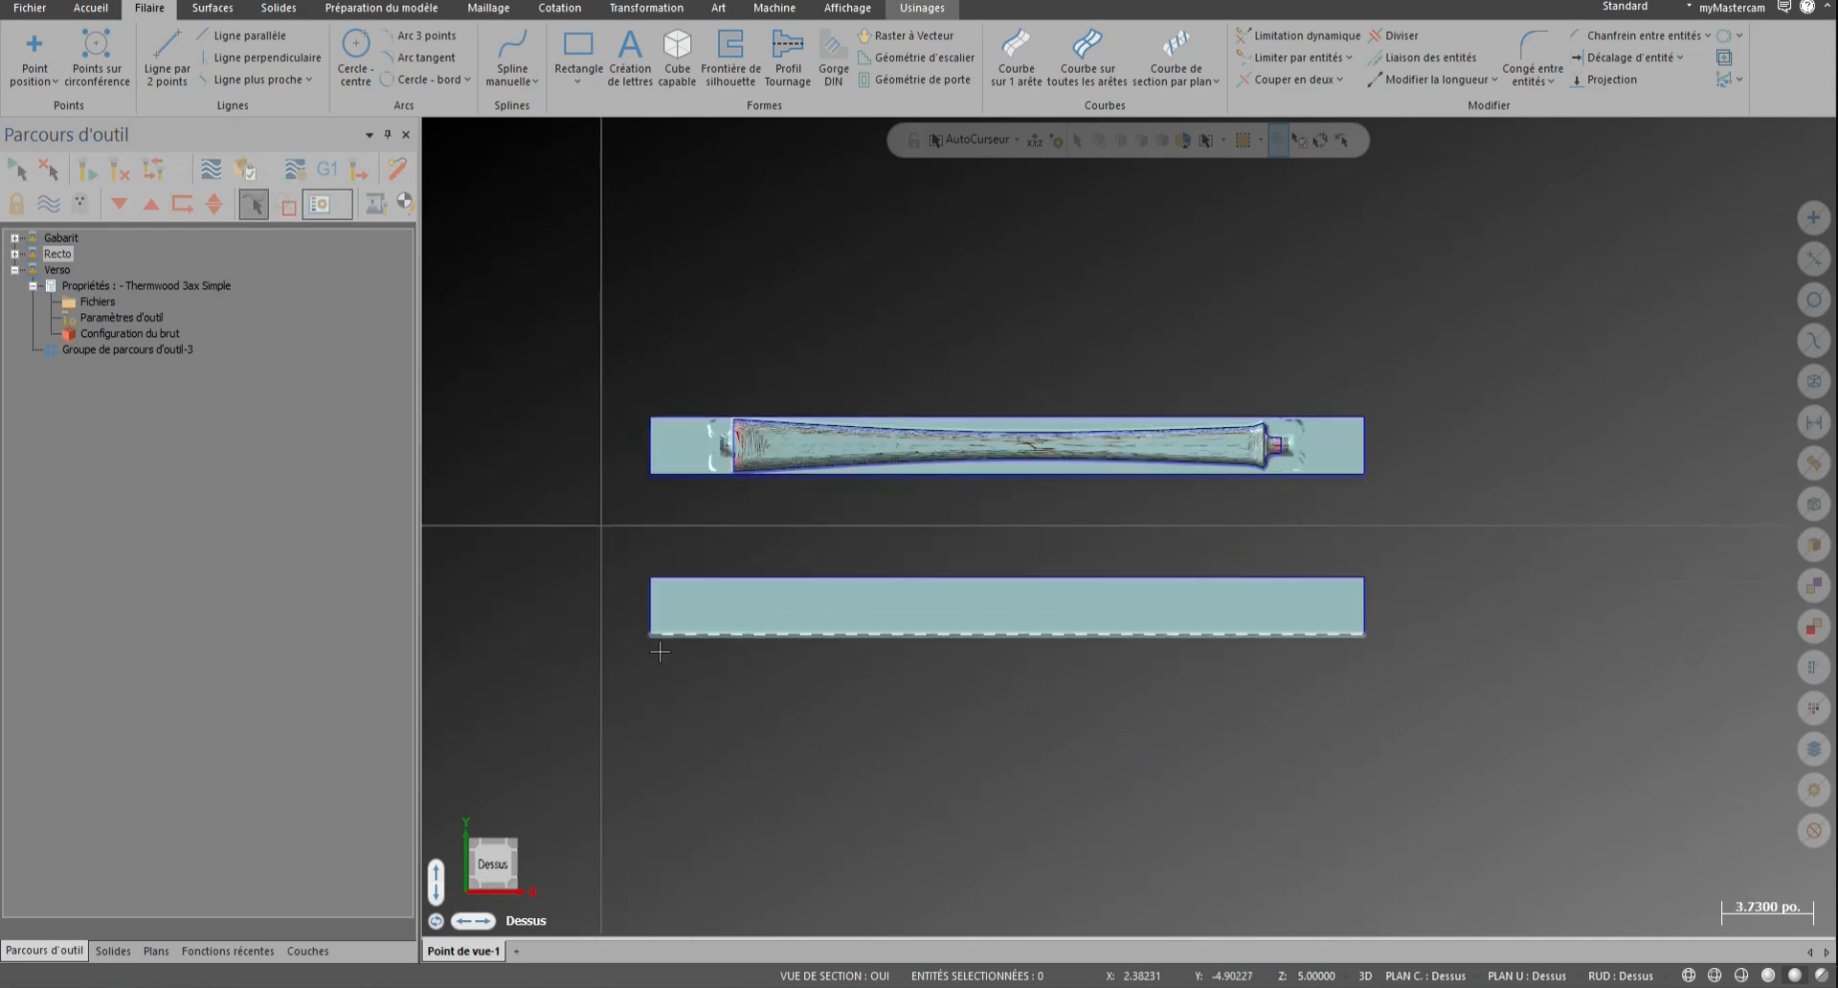
{"action": "left_click_drag", "start_coordinate": [1519, 765], "coordinate": [570, 522]}
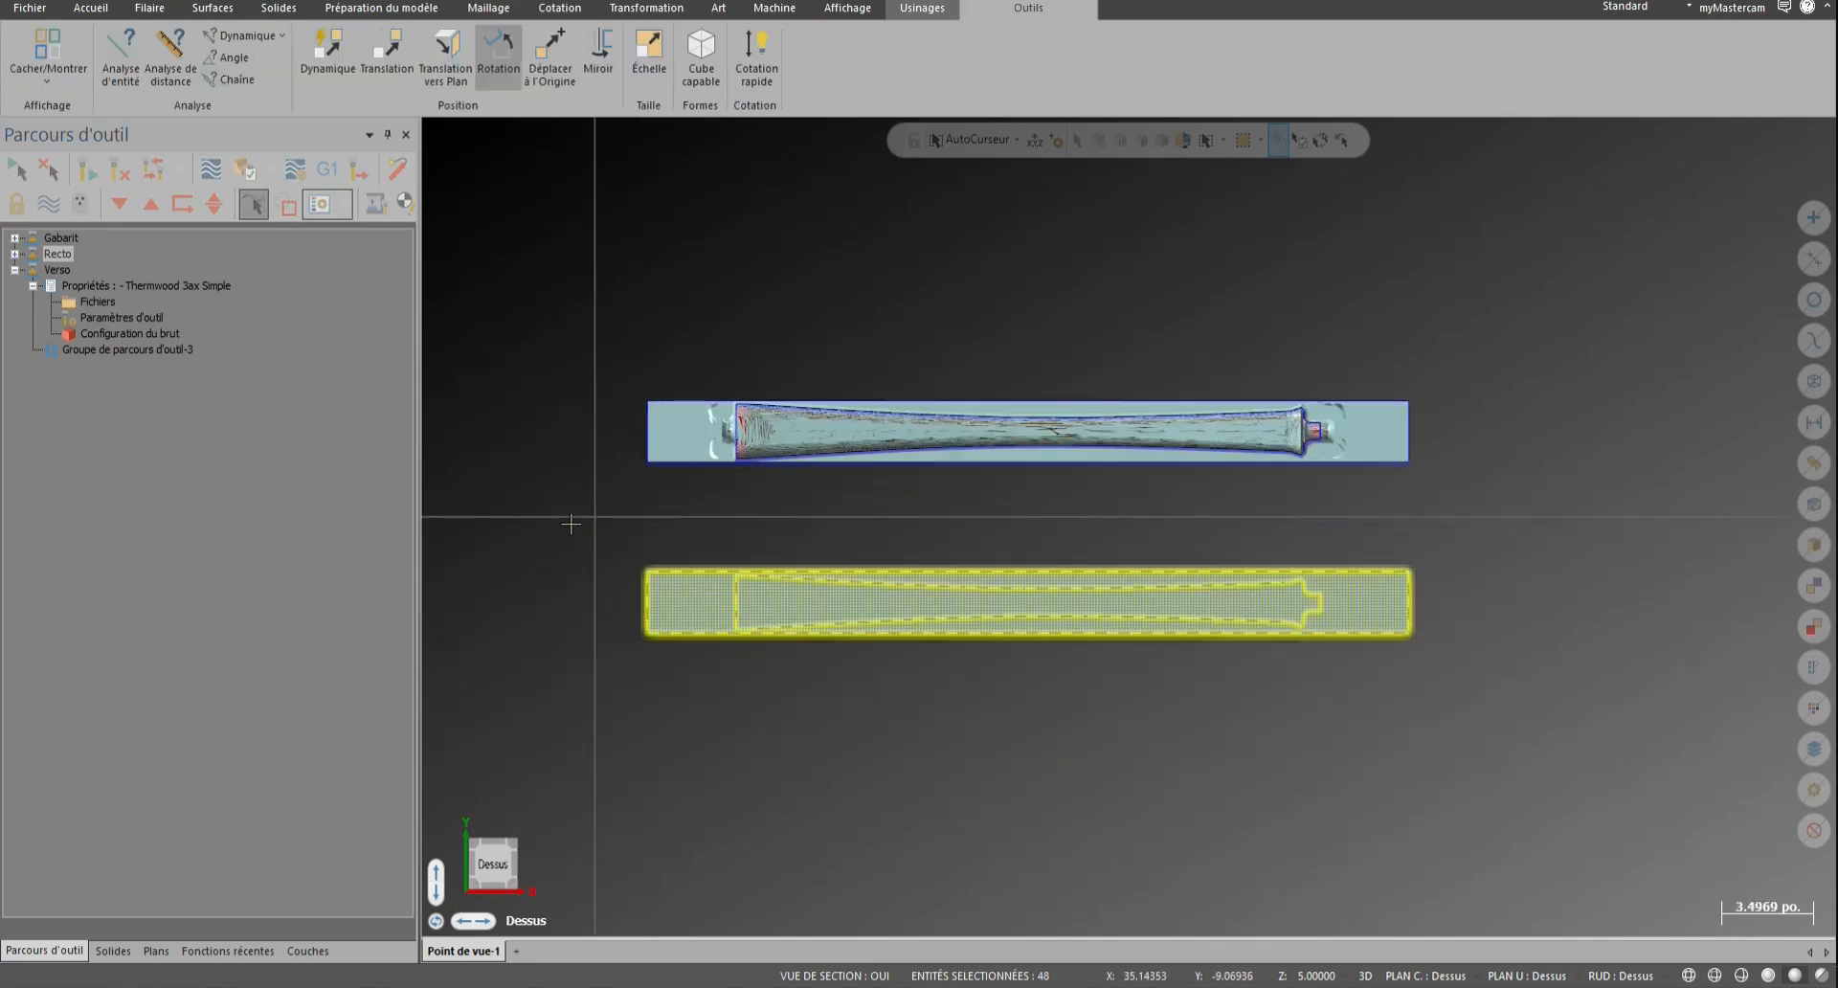
{"action": "left_click", "coordinate": [306, 950]}
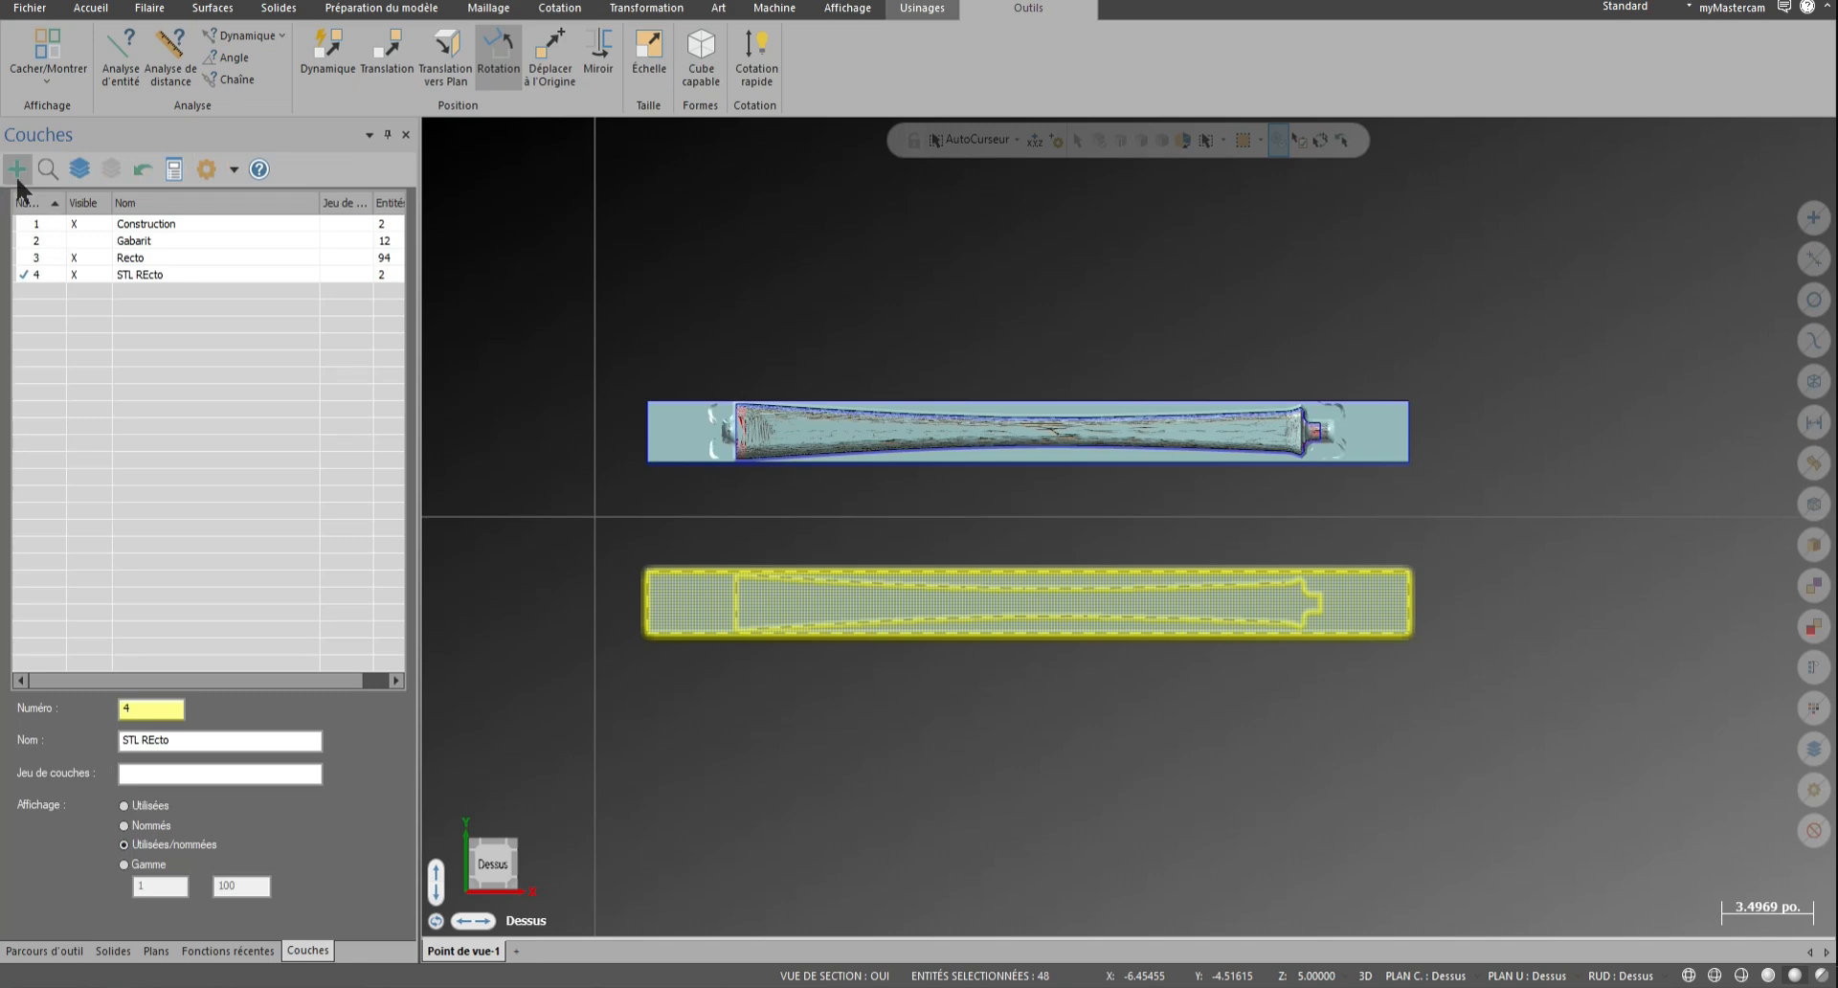
{"action": "left_click", "coordinate": [16, 168]}
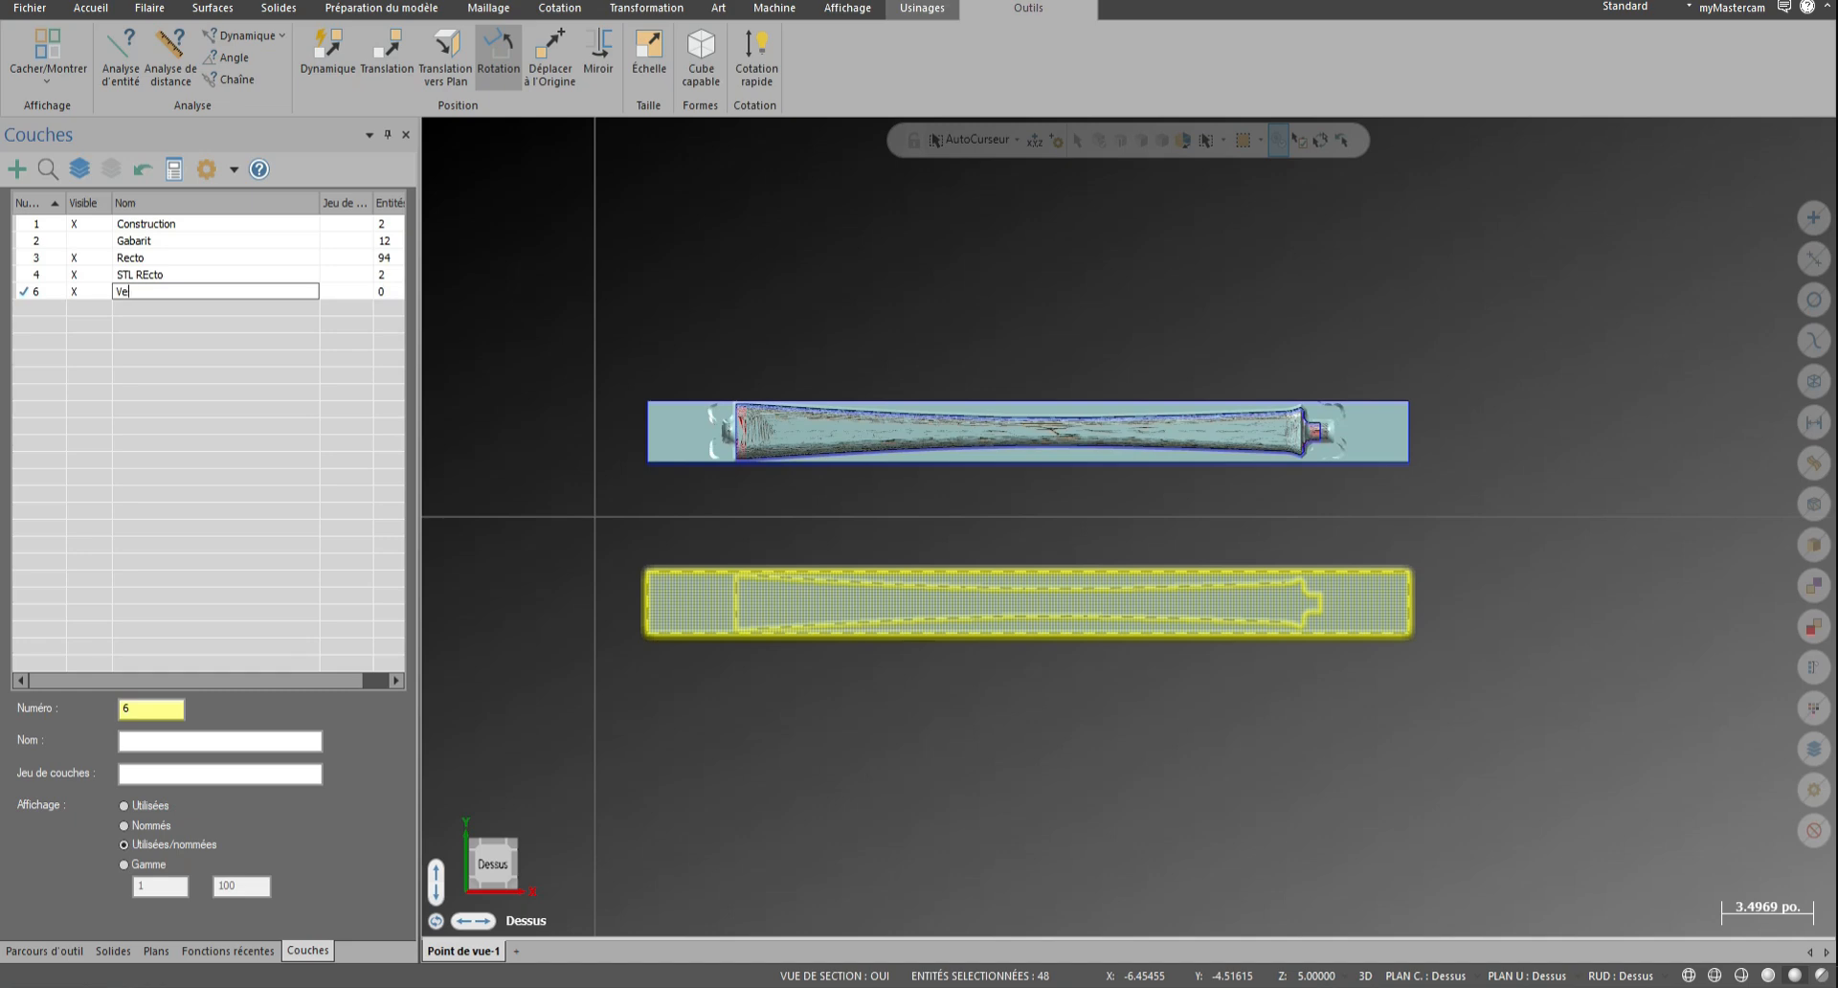
{"action": "key", "text": "Return"}
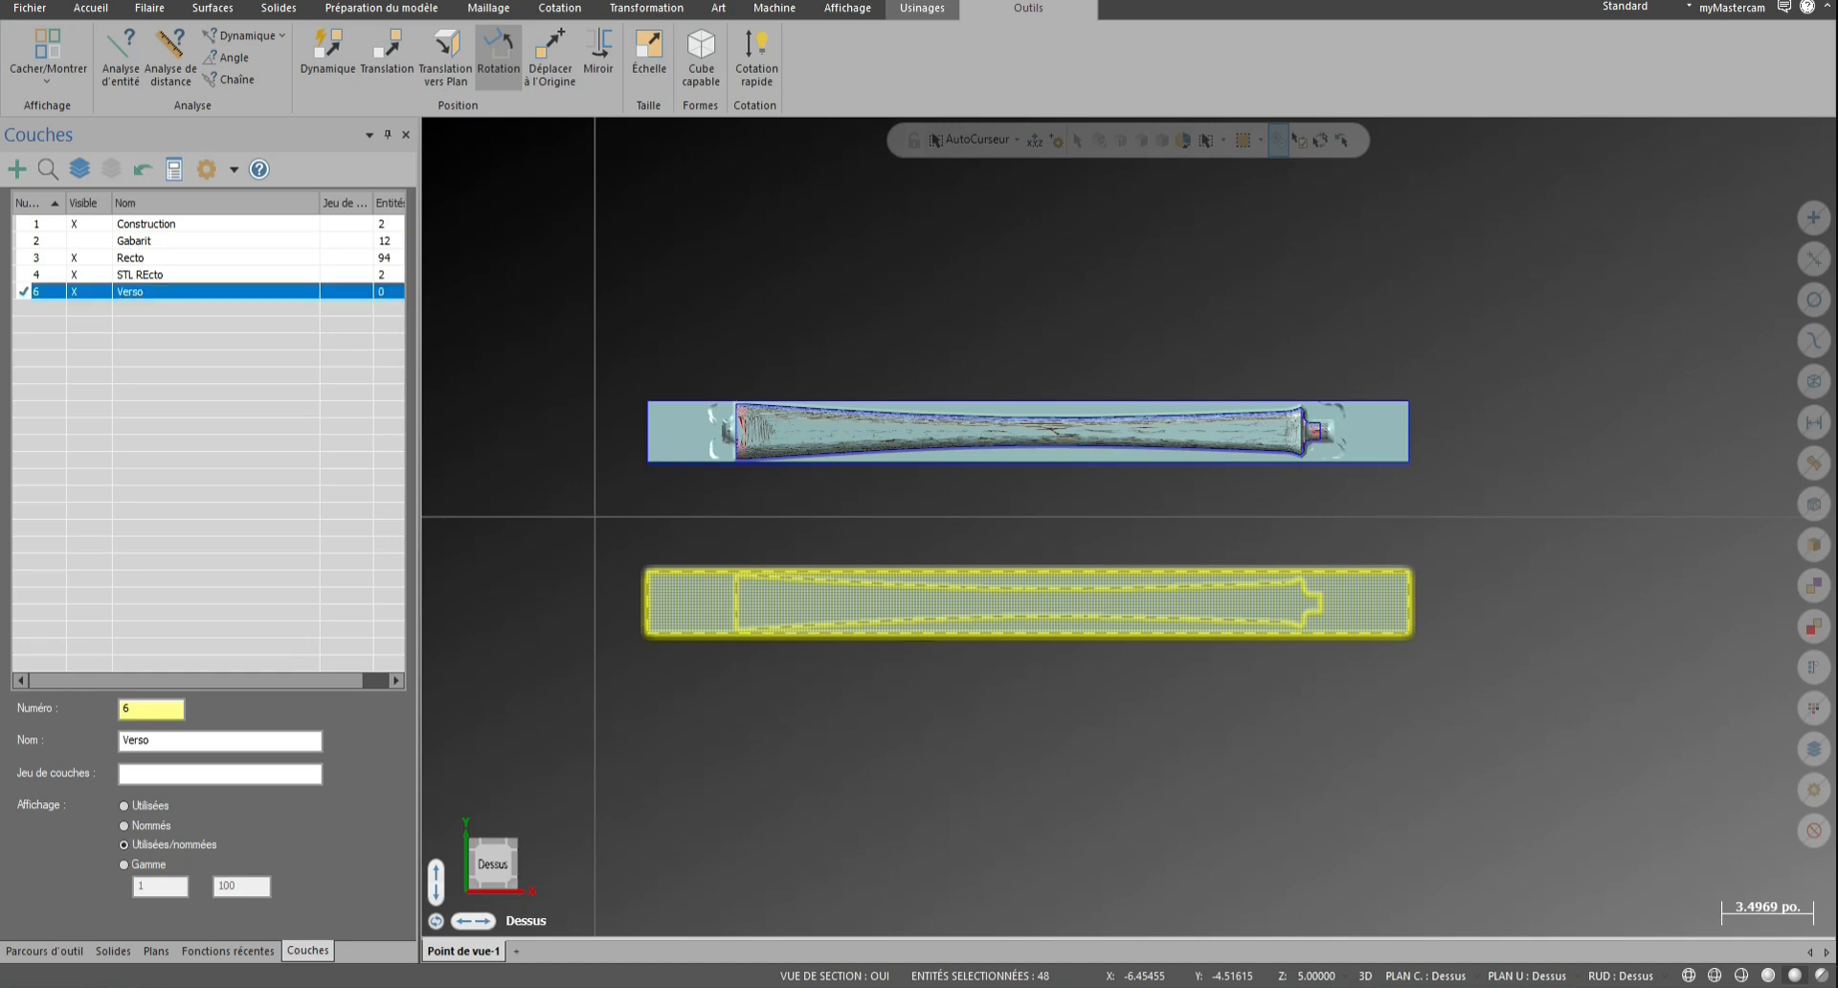
{"action": "left_click", "coordinate": [17, 169]}
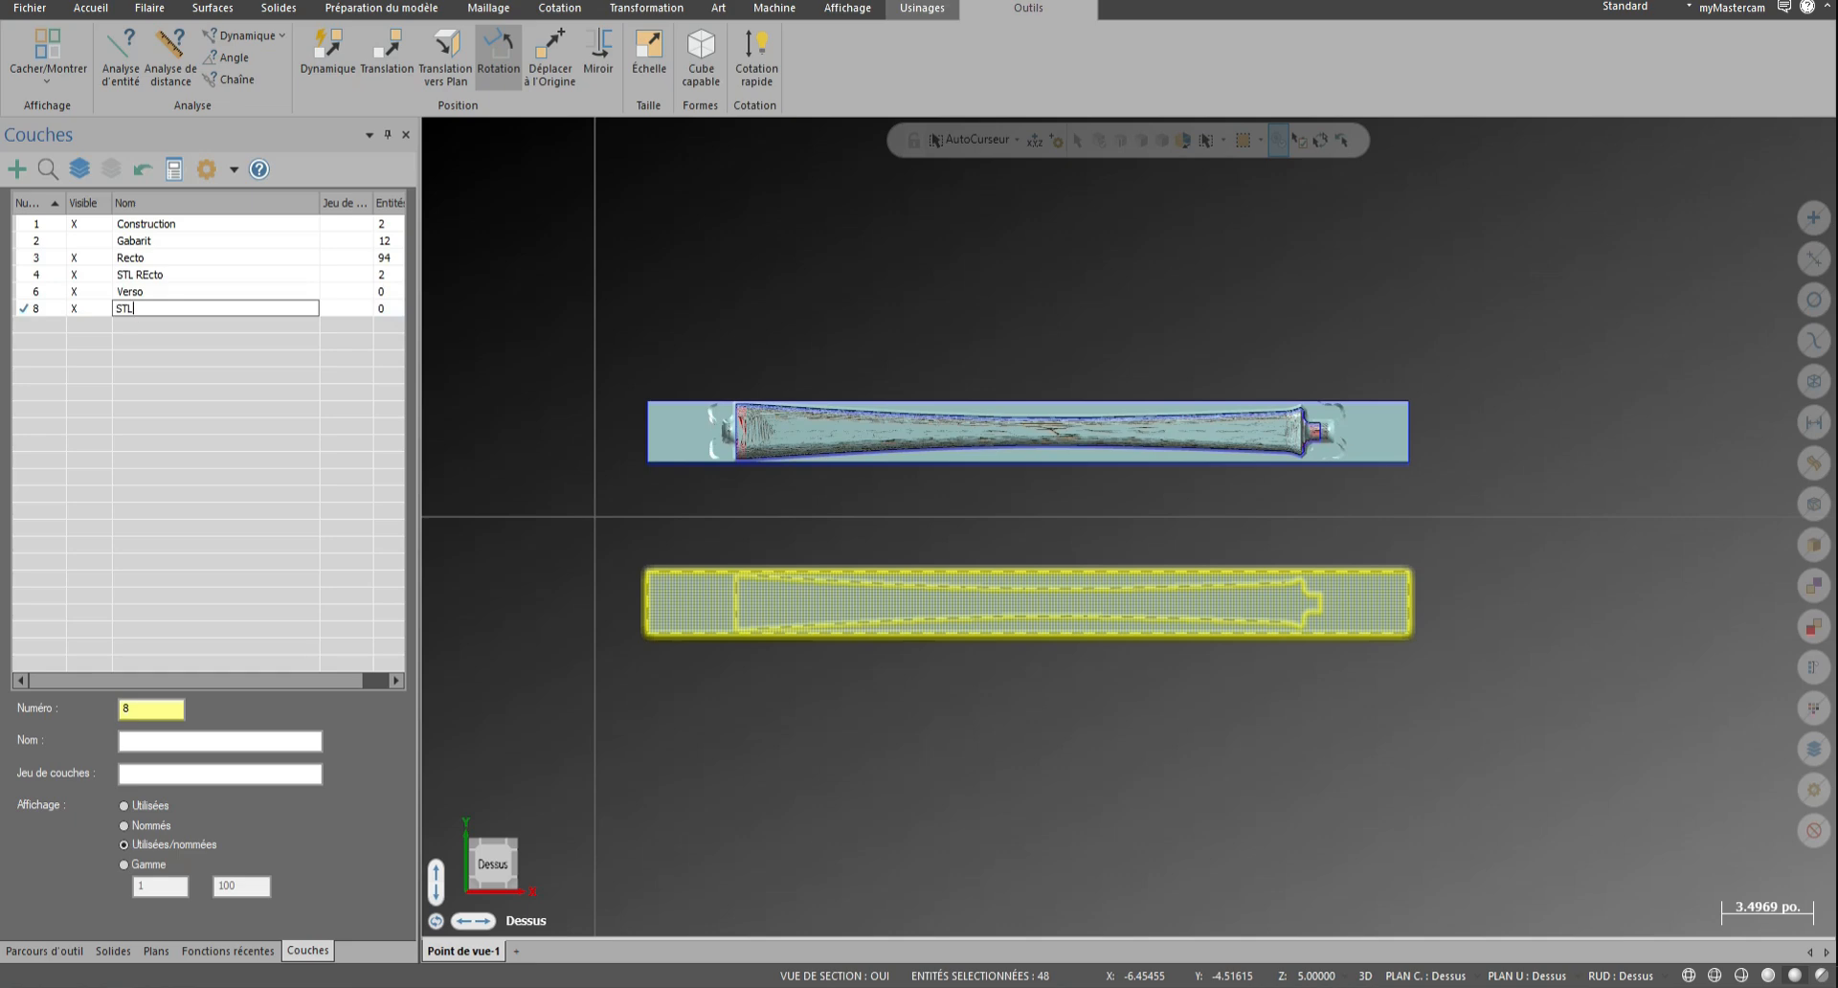
{"action": "type", "text": "STL Verso"}
{"action": "key", "text": "Return"}
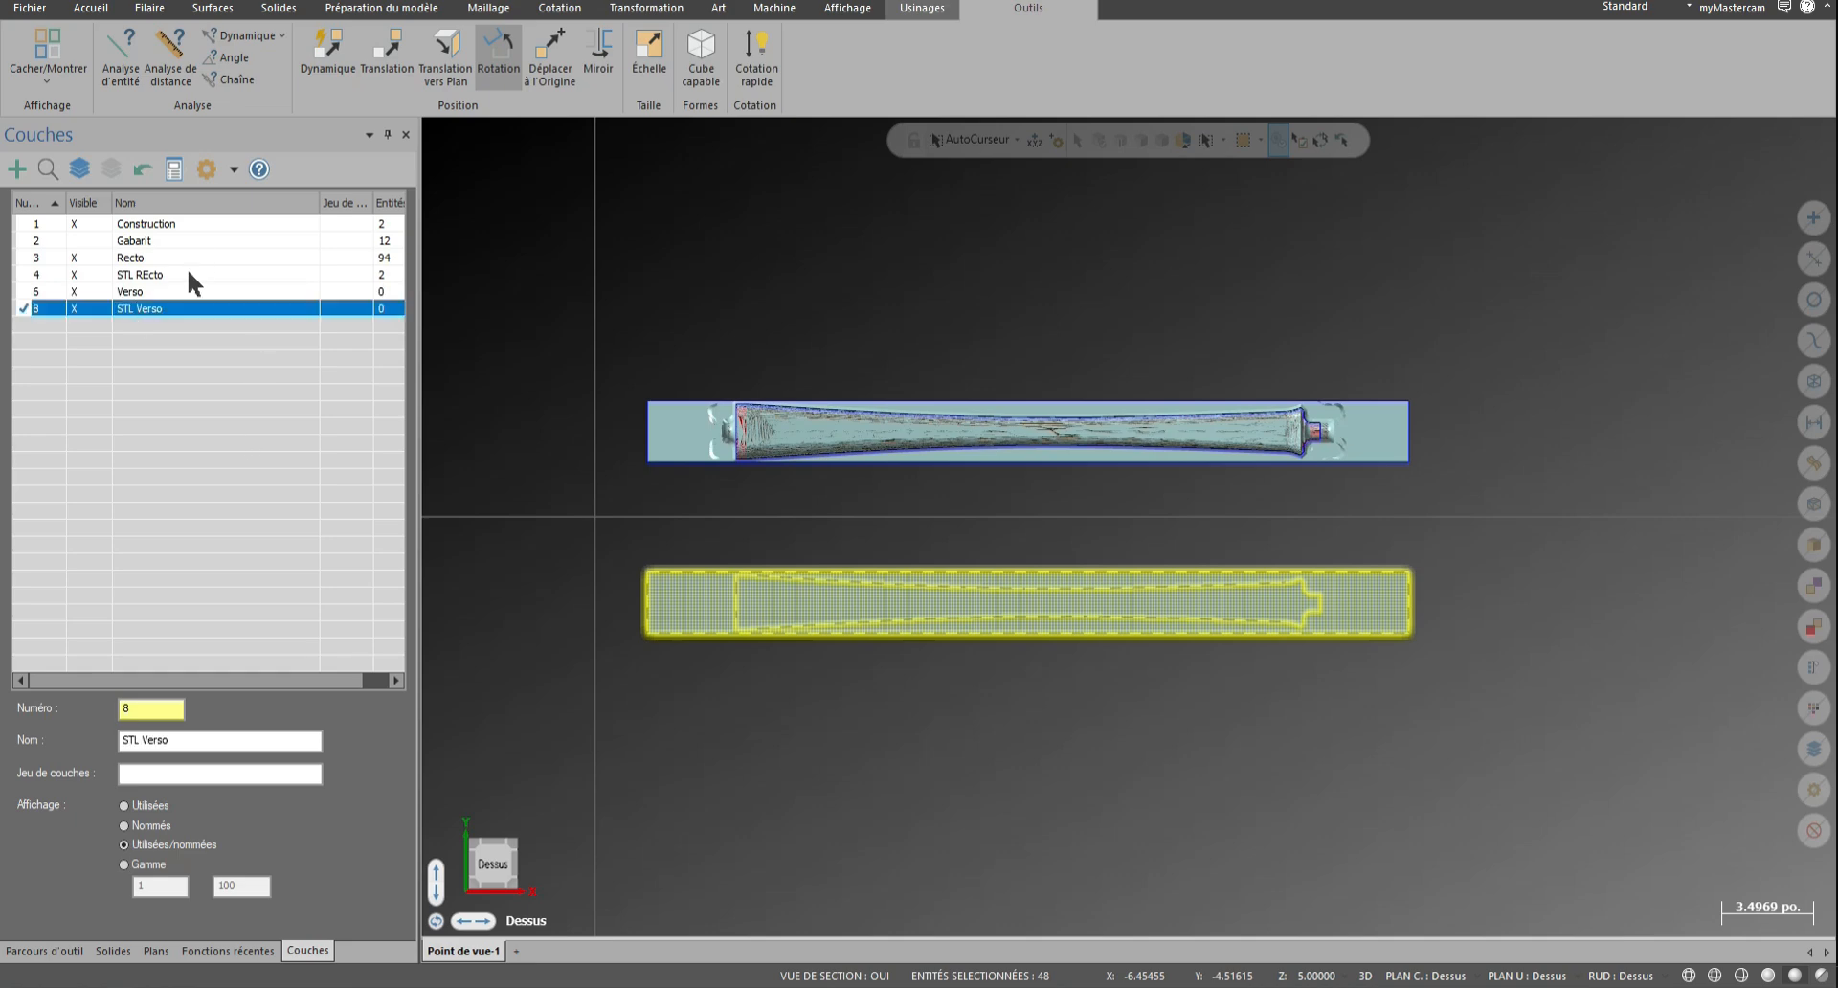
Move the selected rotated copy to the Verso layer, and its stock mesh alone to the STL Verso layer
{"action": "right_click", "coordinate": [144, 292]}
{"action": "left_click", "coordinate": [264, 548]}
{"action": "scroll", "coordinate": [670, 737], "scroll_direction": "up", "scroll_amount": 3}
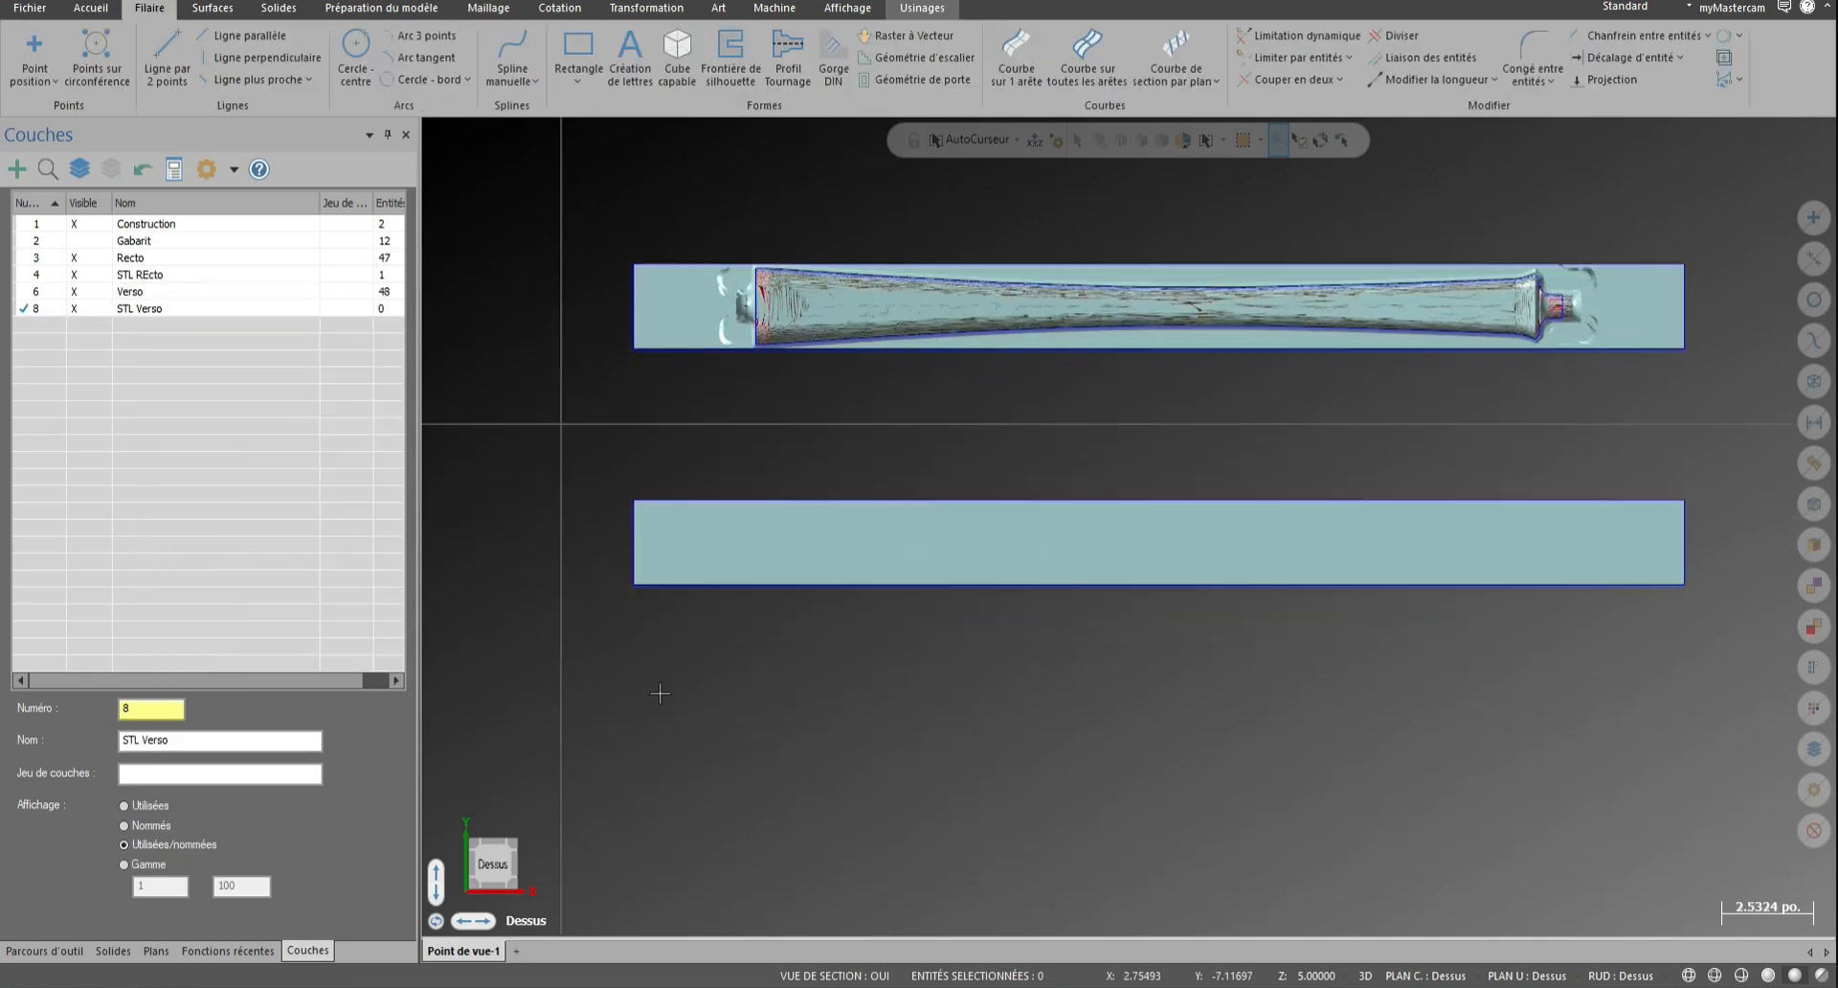
{"action": "middle_click_drag", "start_coordinate": [660, 693], "coordinate": [680, 614]}
{"action": "scroll", "coordinate": [680, 612], "scroll_direction": "up", "scroll_amount": 4}
{"action": "left_click", "coordinate": [689, 541]}
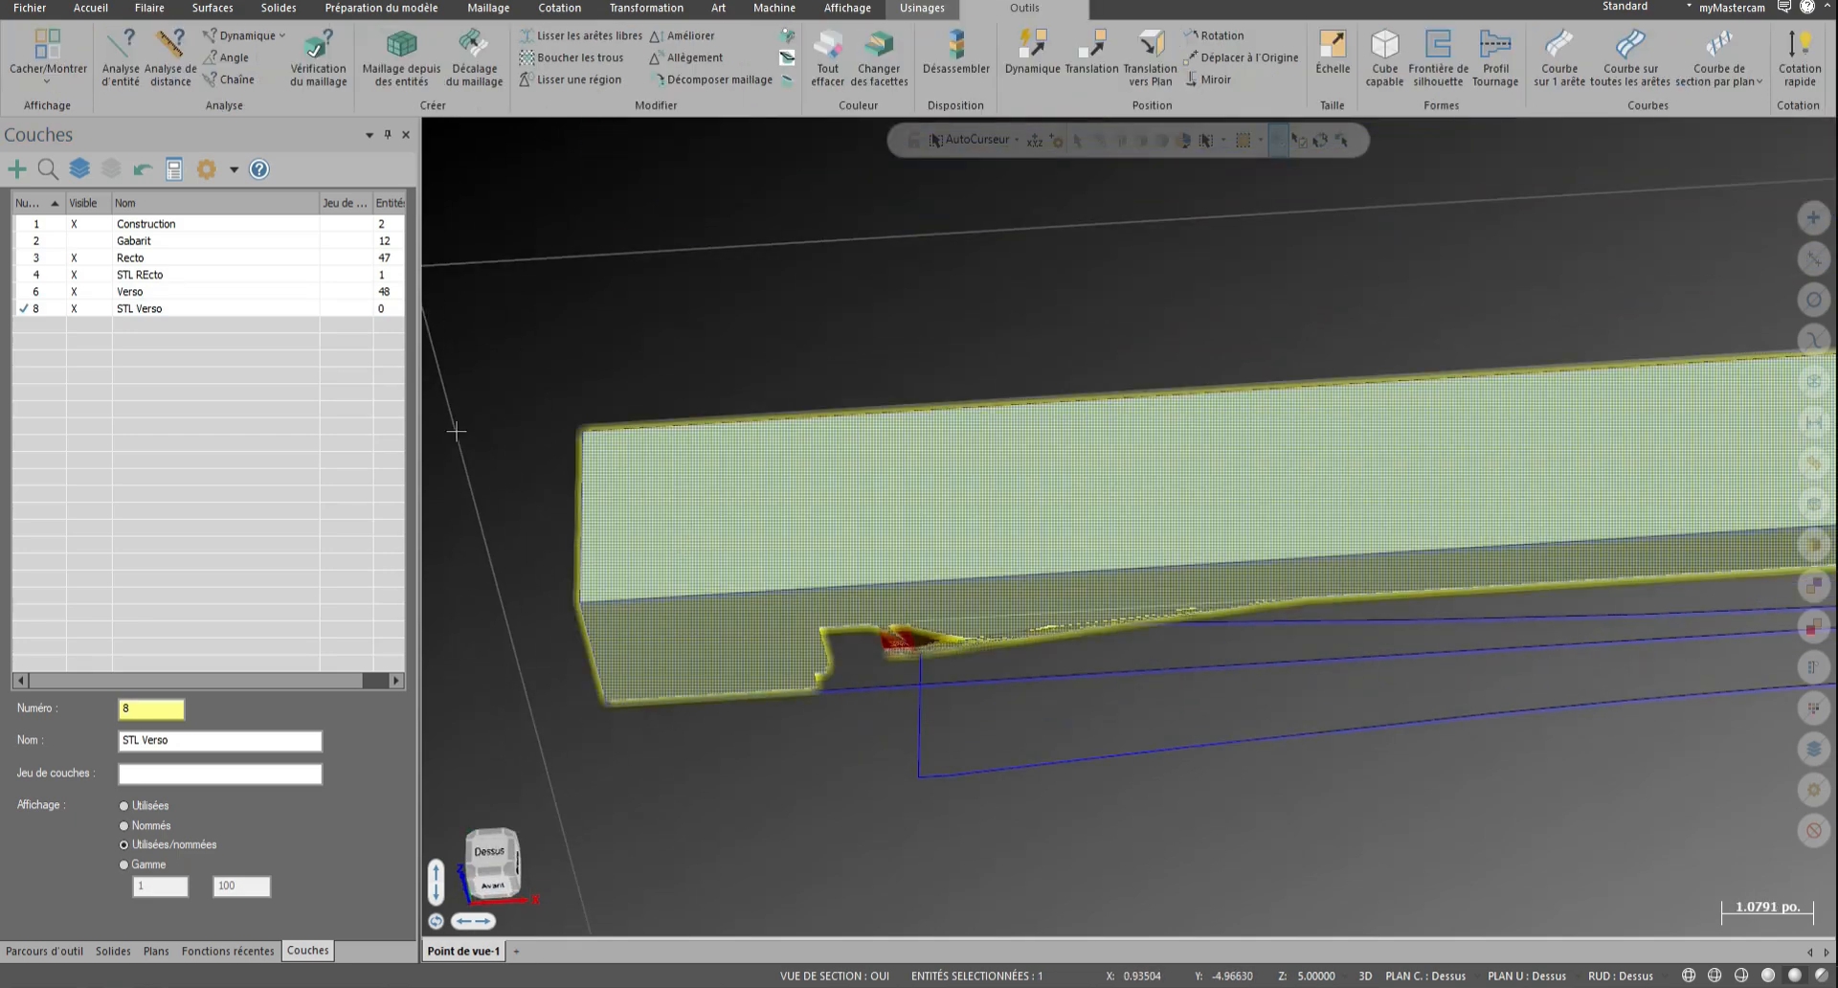
{"action": "right_click", "coordinate": [161, 306]}
{"action": "left_click", "coordinate": [287, 572]}
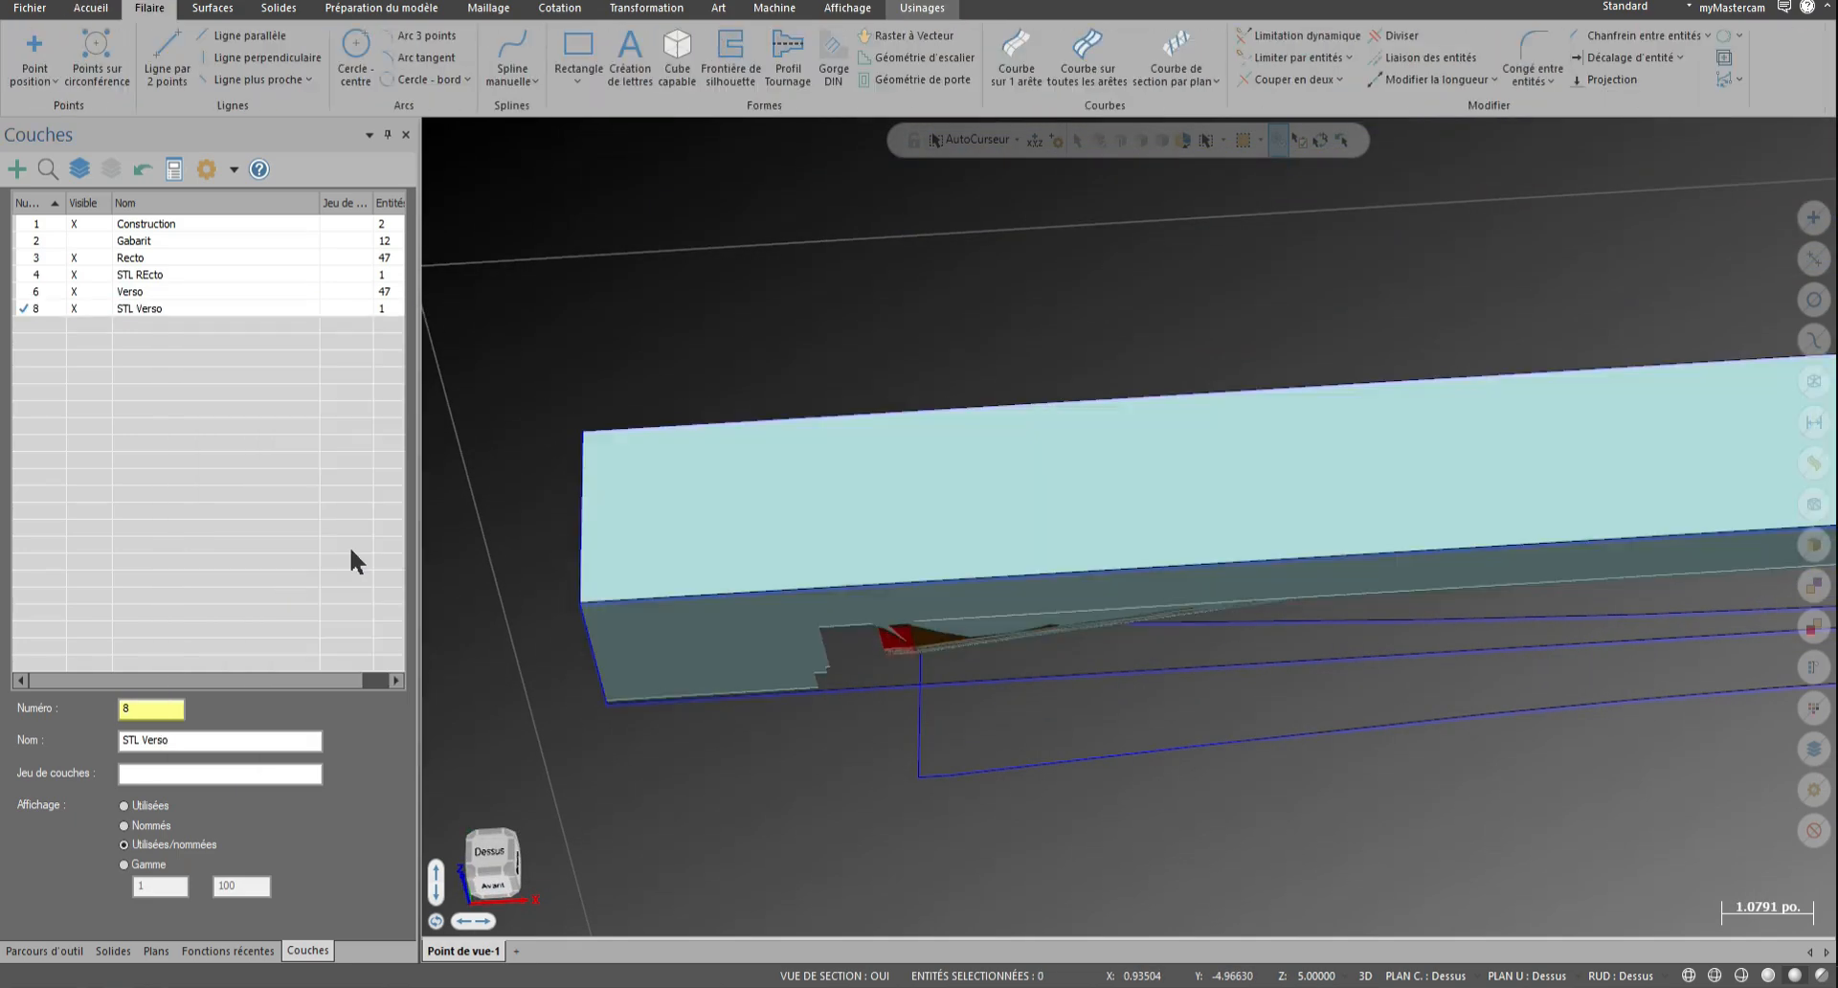
Start a Dynamic move of the Verso geometry and its stock mesh, placing the manipulator origin on the mesh's lower front corner
{"action": "scroll", "coordinate": [495, 688], "scroll_direction": "down", "scroll_amount": 2}
{"action": "scroll", "coordinate": [495, 687], "scroll_direction": "down", "scroll_amount": 3}
{"action": "right_click", "coordinate": [681, 520]}
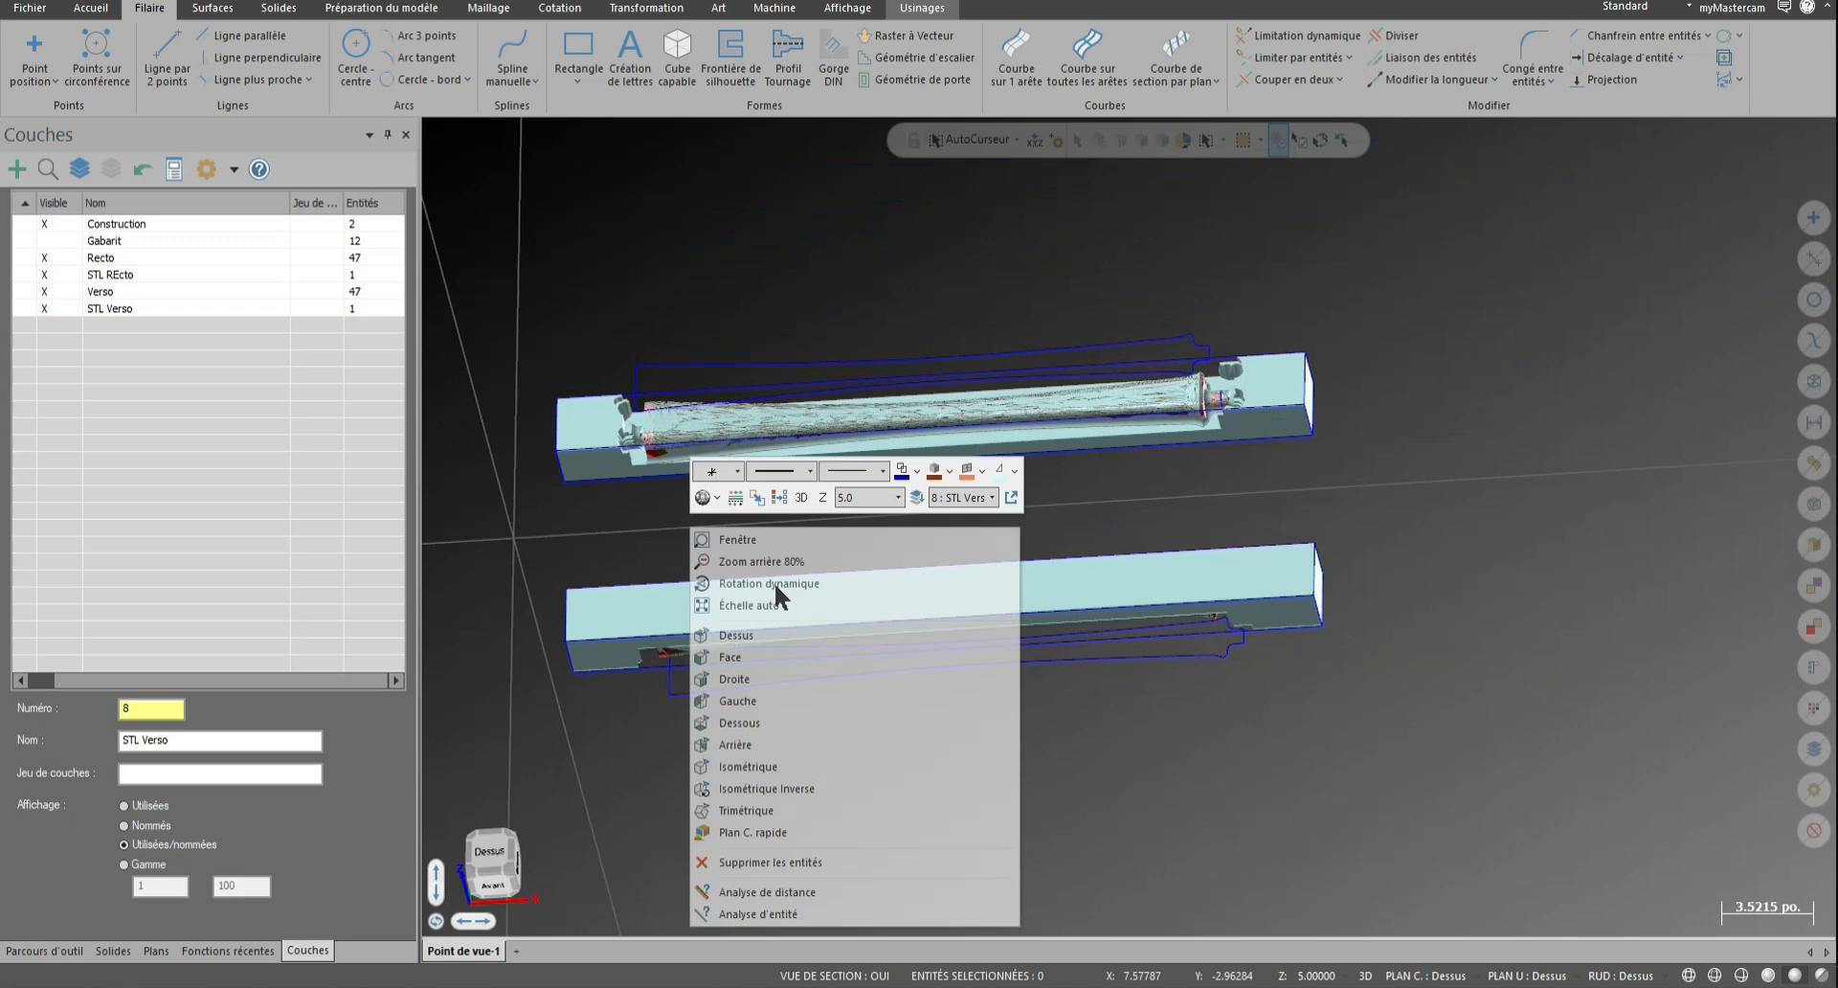
{"action": "left_click", "coordinate": [752, 633]}
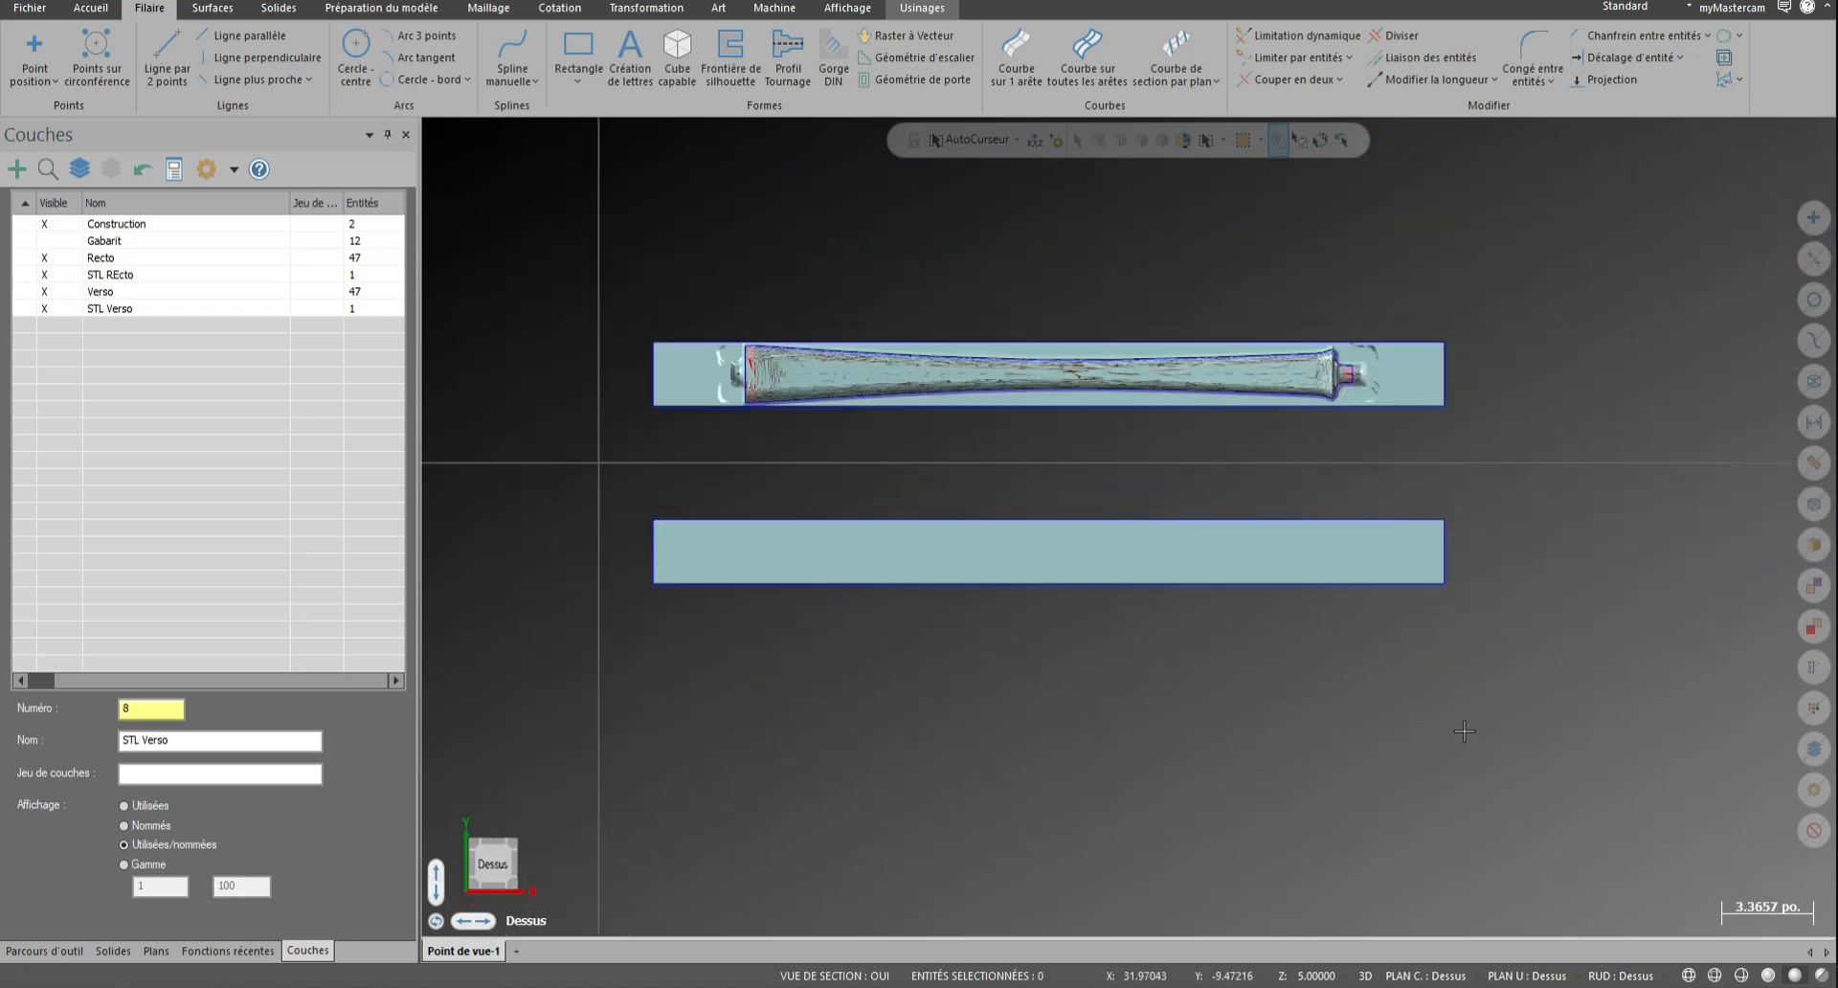
{"action": "left_click_drag", "start_coordinate": [1567, 761], "coordinate": [577, 466]}
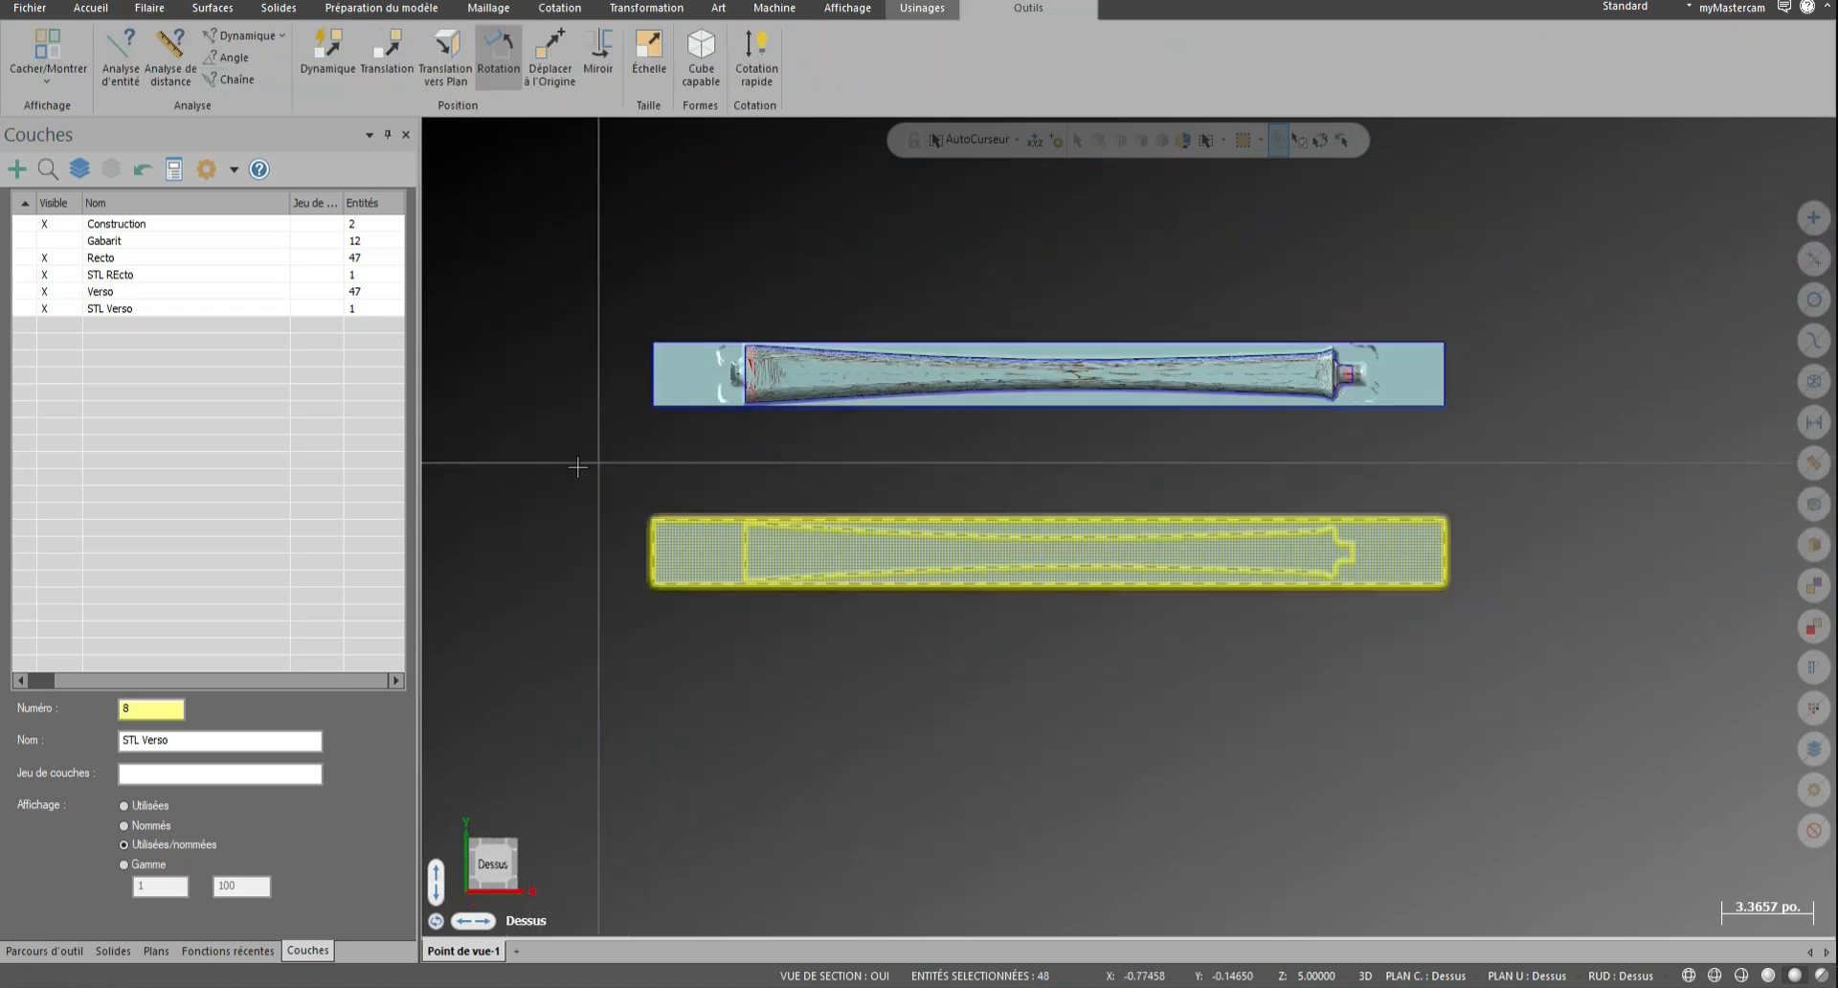
{"action": "middle_click_drag", "start_coordinate": [644, 551], "coordinate": [526, 410]}
{"action": "left_click", "coordinate": [327, 57]}
{"action": "scroll", "coordinate": [680, 581], "scroll_direction": "up", "scroll_amount": 8}
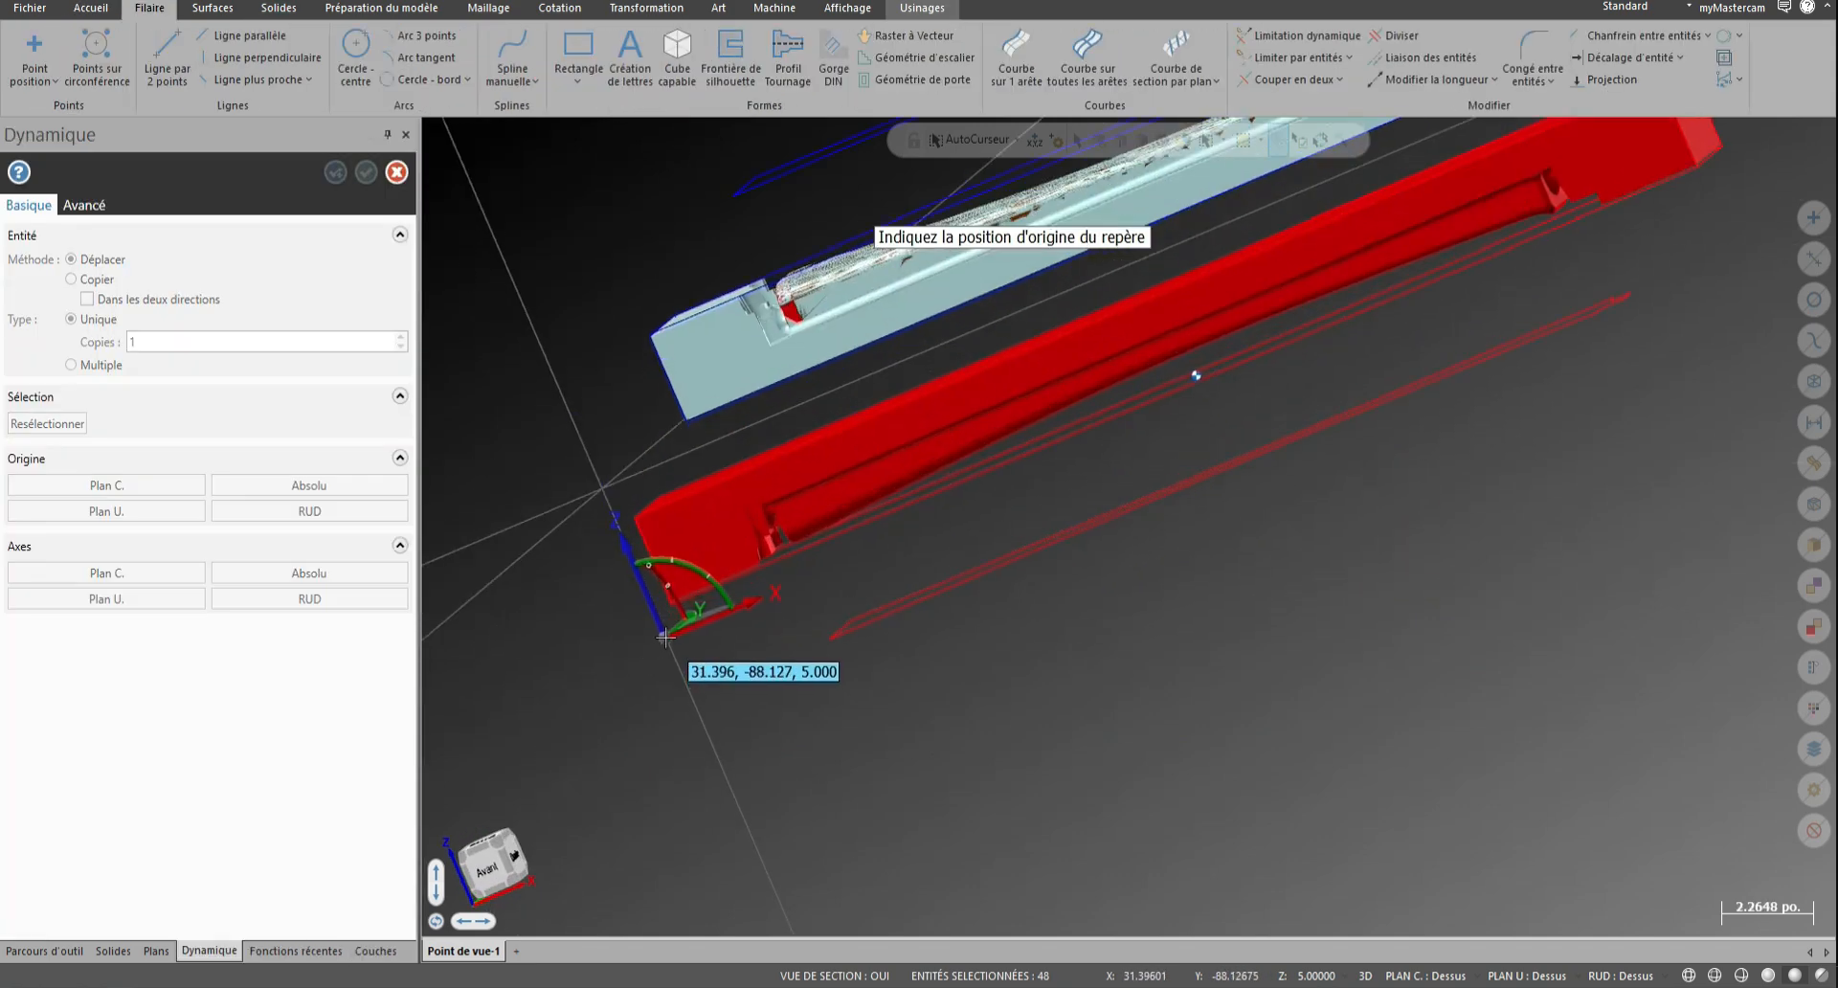
{"action": "scroll", "coordinate": [680, 581], "scroll_direction": "up", "scroll_amount": 10}
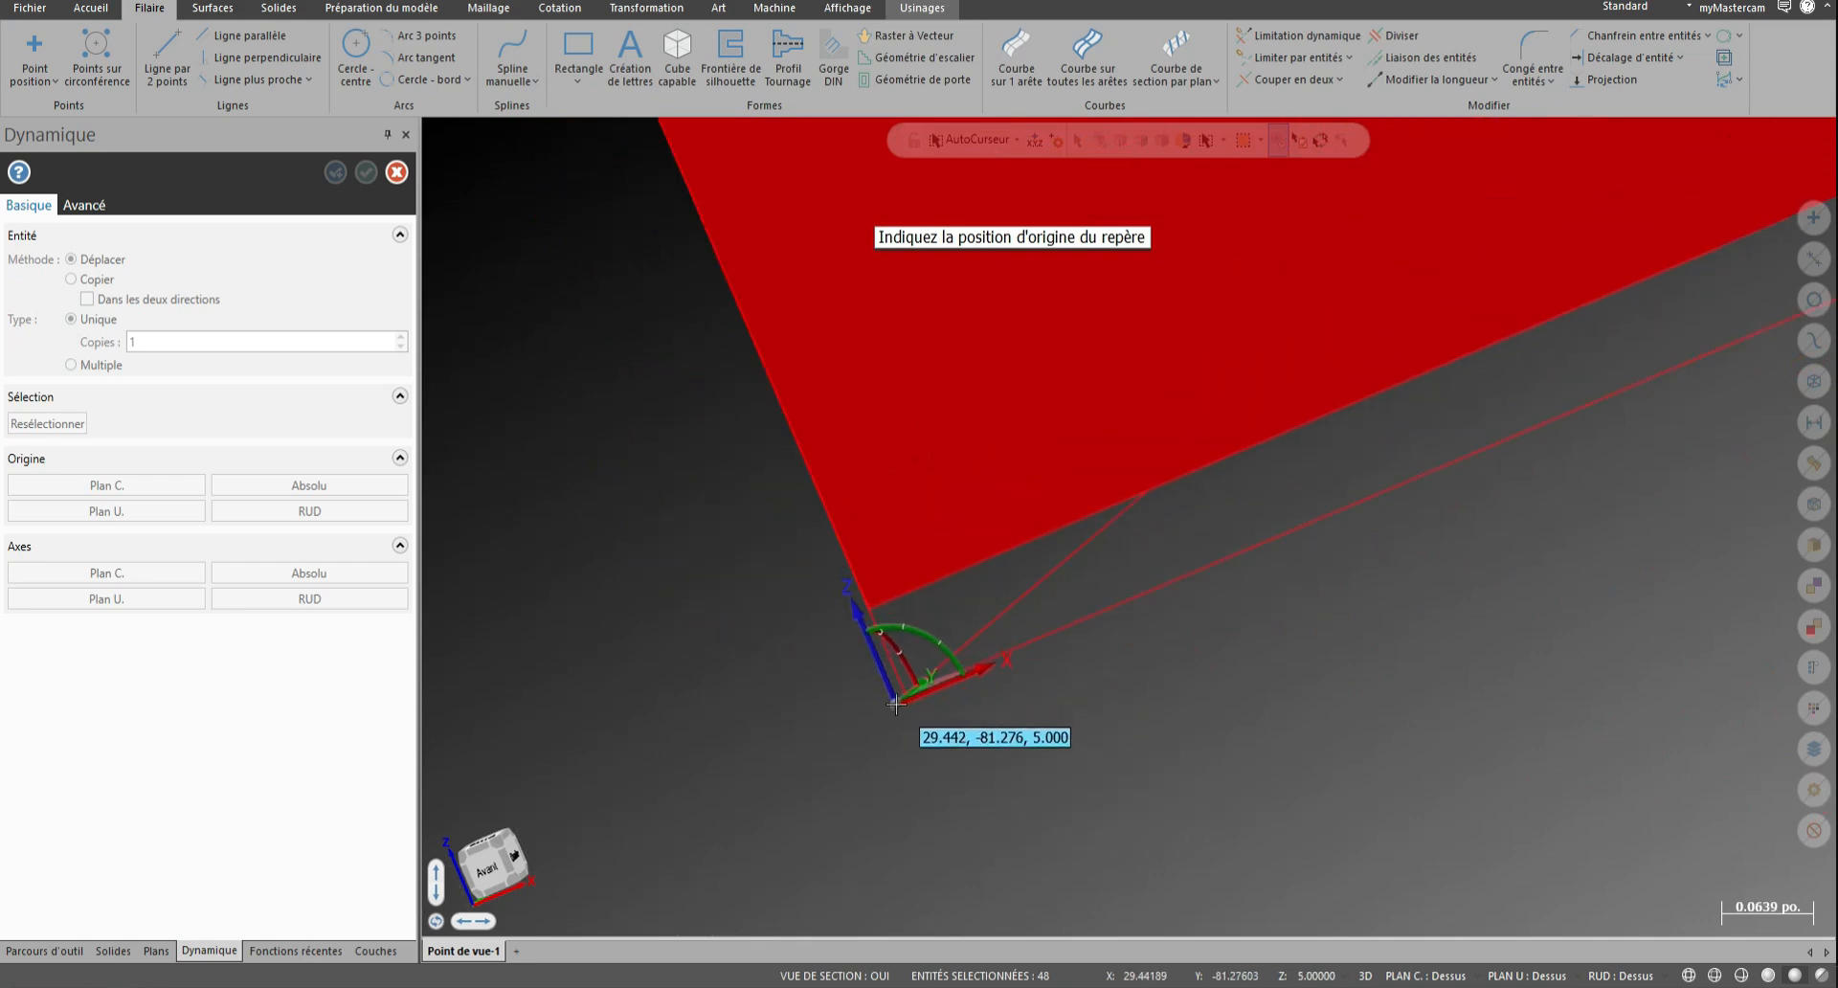
{"action": "left_click", "coordinate": [919, 700]}
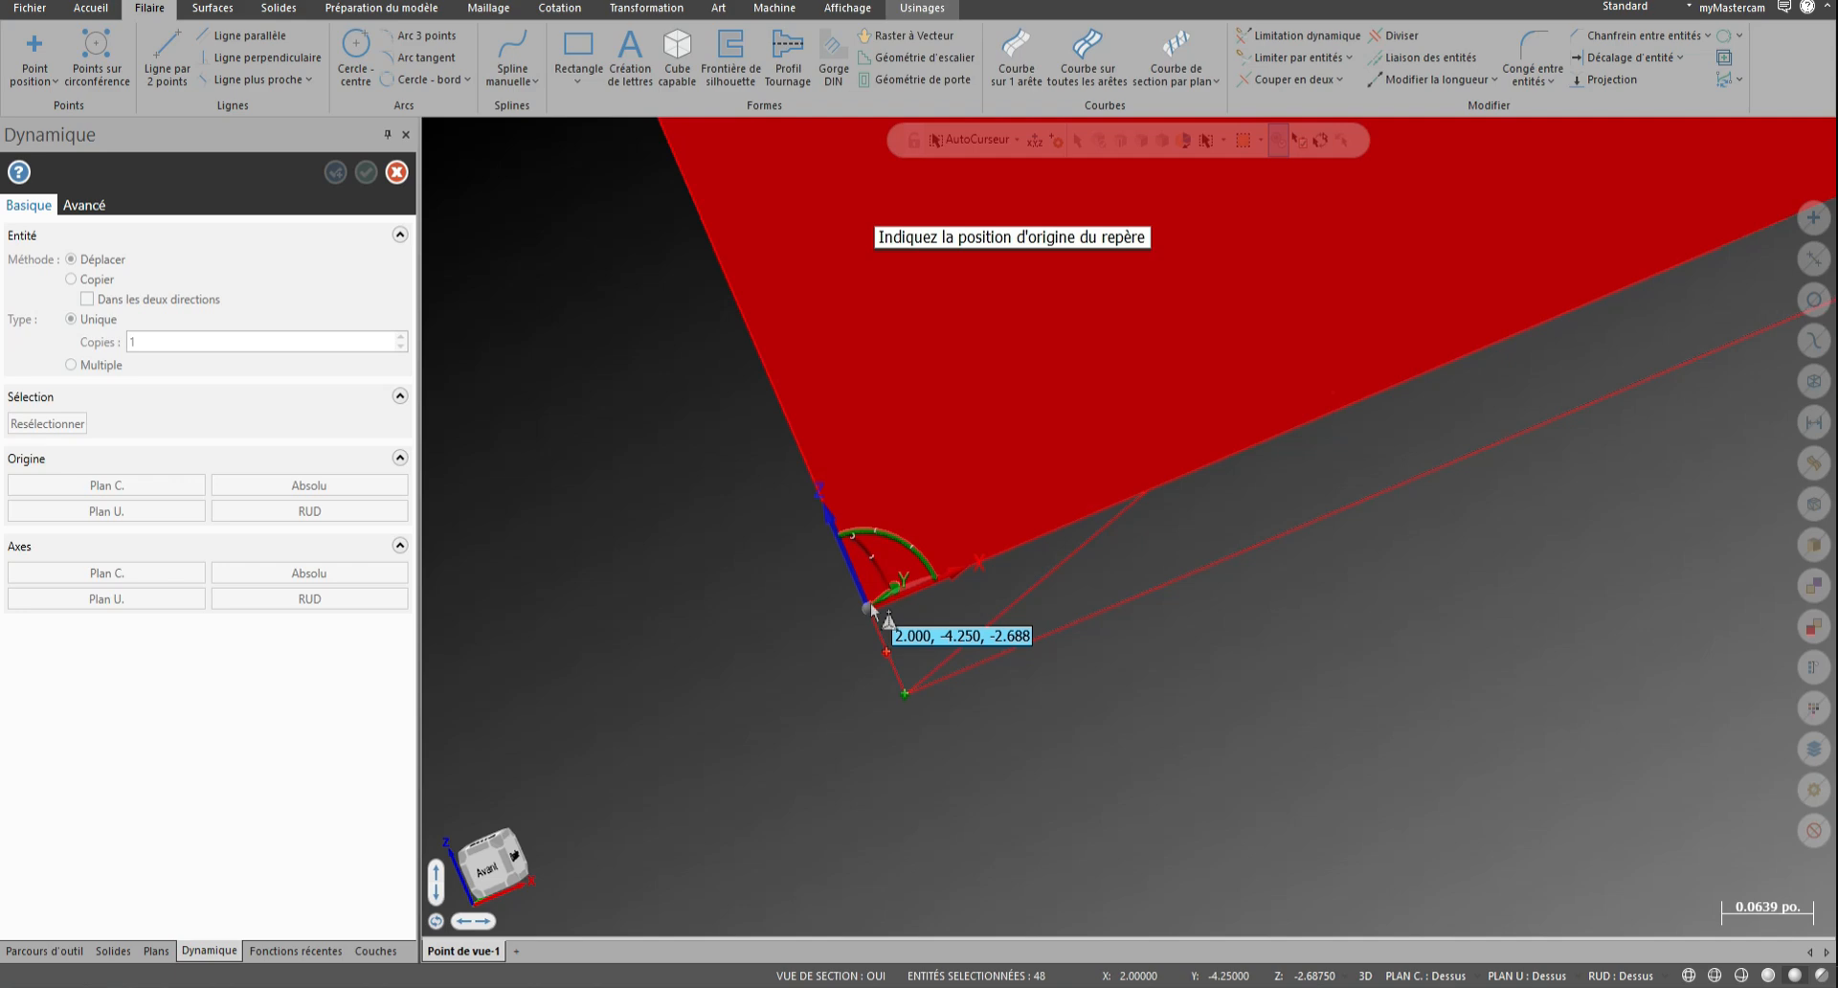
{"action": "left_click", "coordinate": [871, 609]}
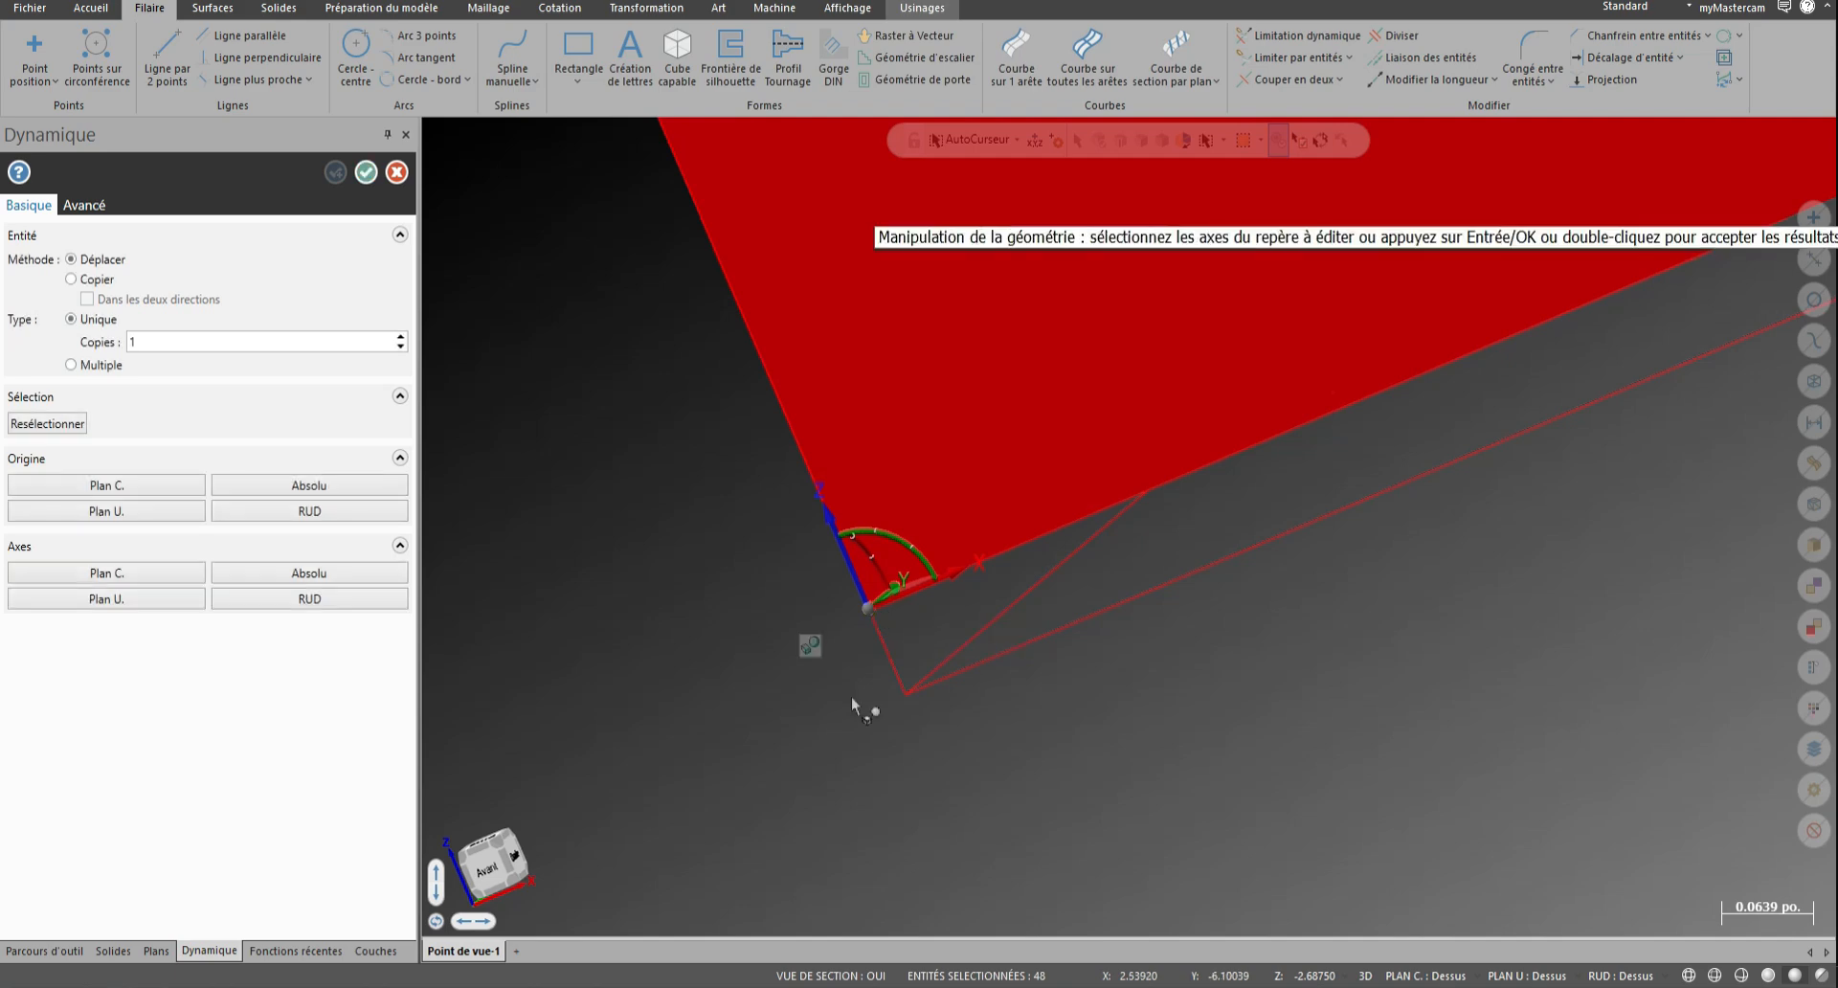
{"action": "left_click", "coordinate": [871, 612]}
Move the Verso copy onto the matching lower front corner of the Recto stock, and clear the result colours
{"action": "scroll", "coordinate": [991, 804], "scroll_direction": "down", "scroll_amount": 10}
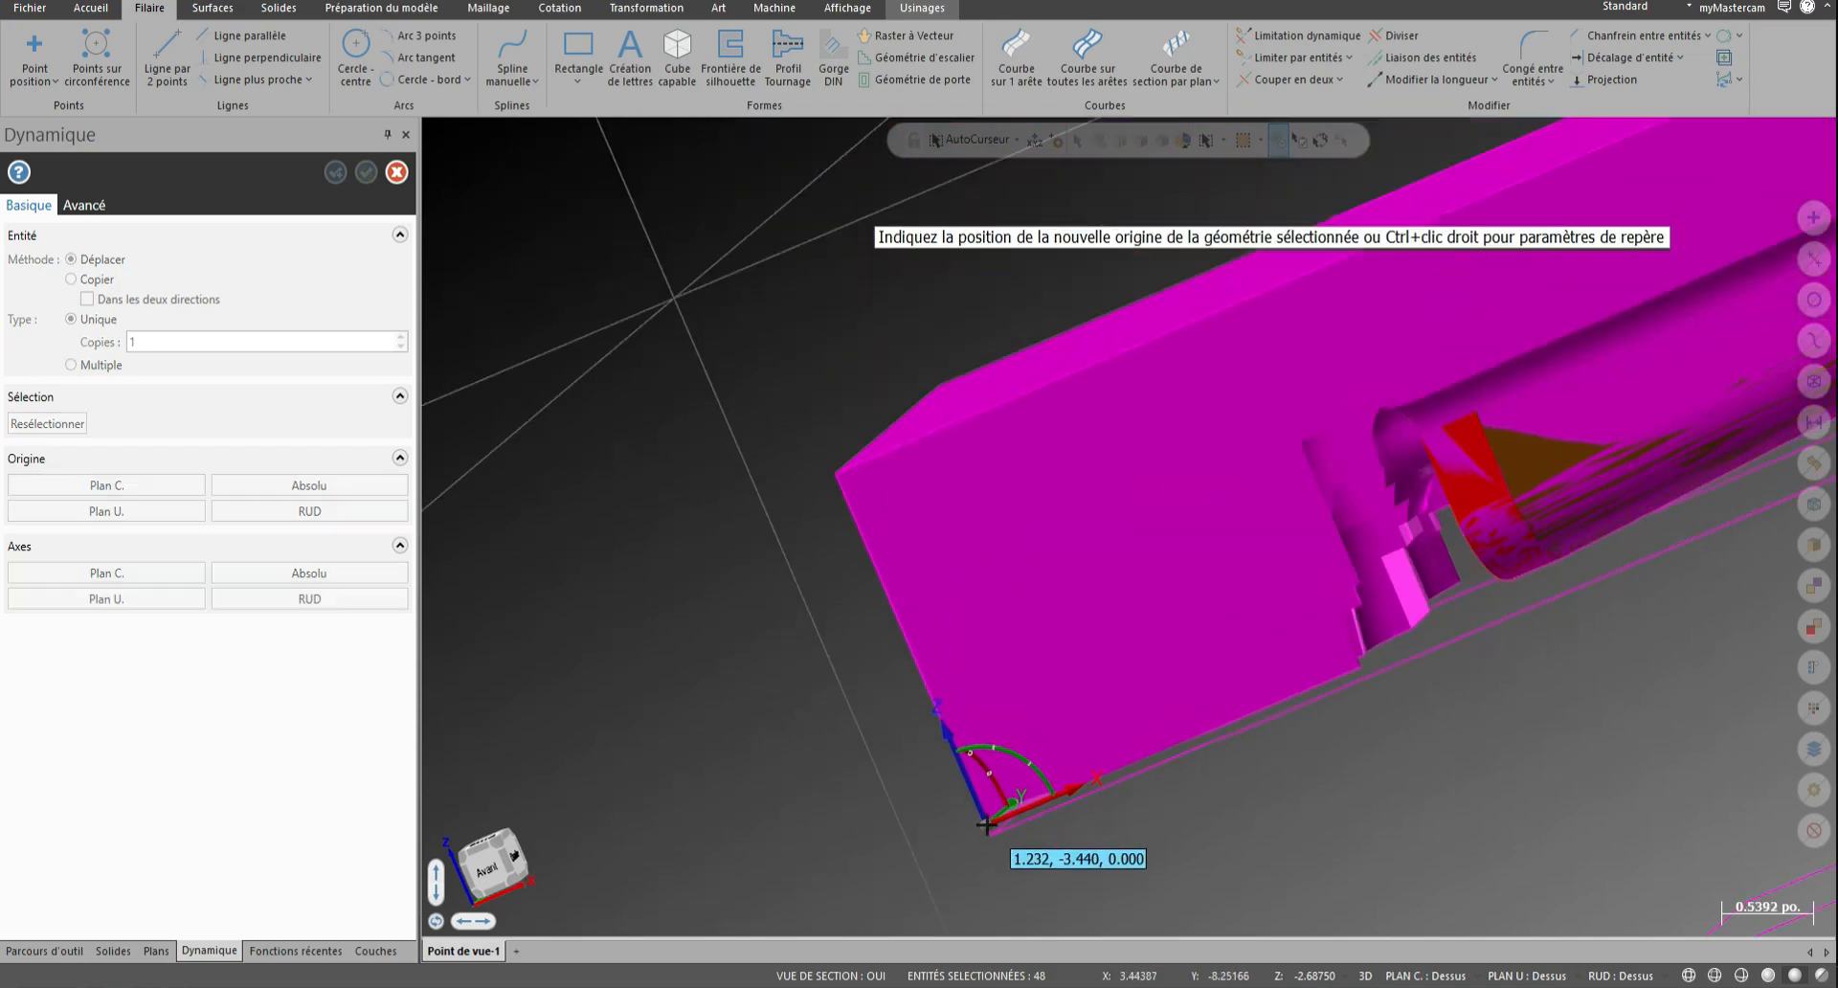
{"action": "scroll", "coordinate": [1007, 870], "scroll_direction": "down", "scroll_amount": 4}
{"action": "scroll", "coordinate": [890, 641], "scroll_direction": "up", "scroll_amount": 2}
{"action": "scroll", "coordinate": [911, 431], "scroll_direction": "up", "scroll_amount": 1}
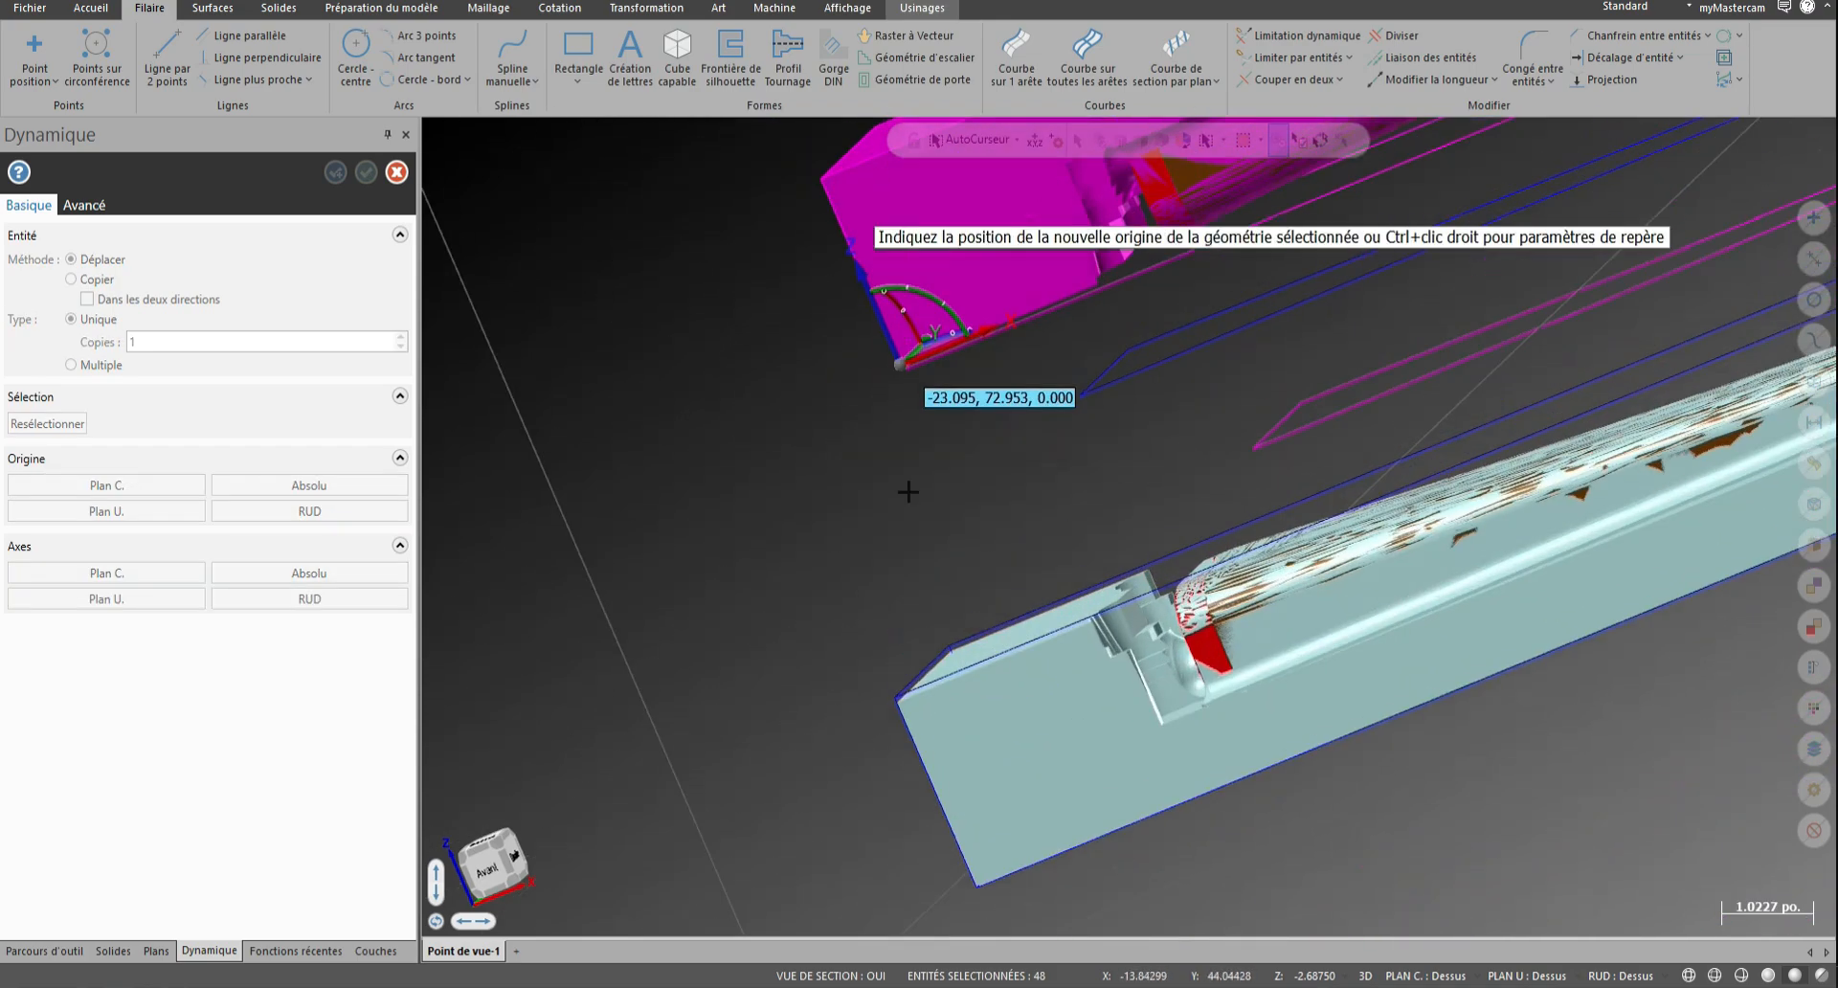
{"action": "scroll", "coordinate": [910, 492], "scroll_direction": "down", "scroll_amount": 1}
{"action": "scroll", "coordinate": [943, 697], "scroll_direction": "up", "scroll_amount": 10}
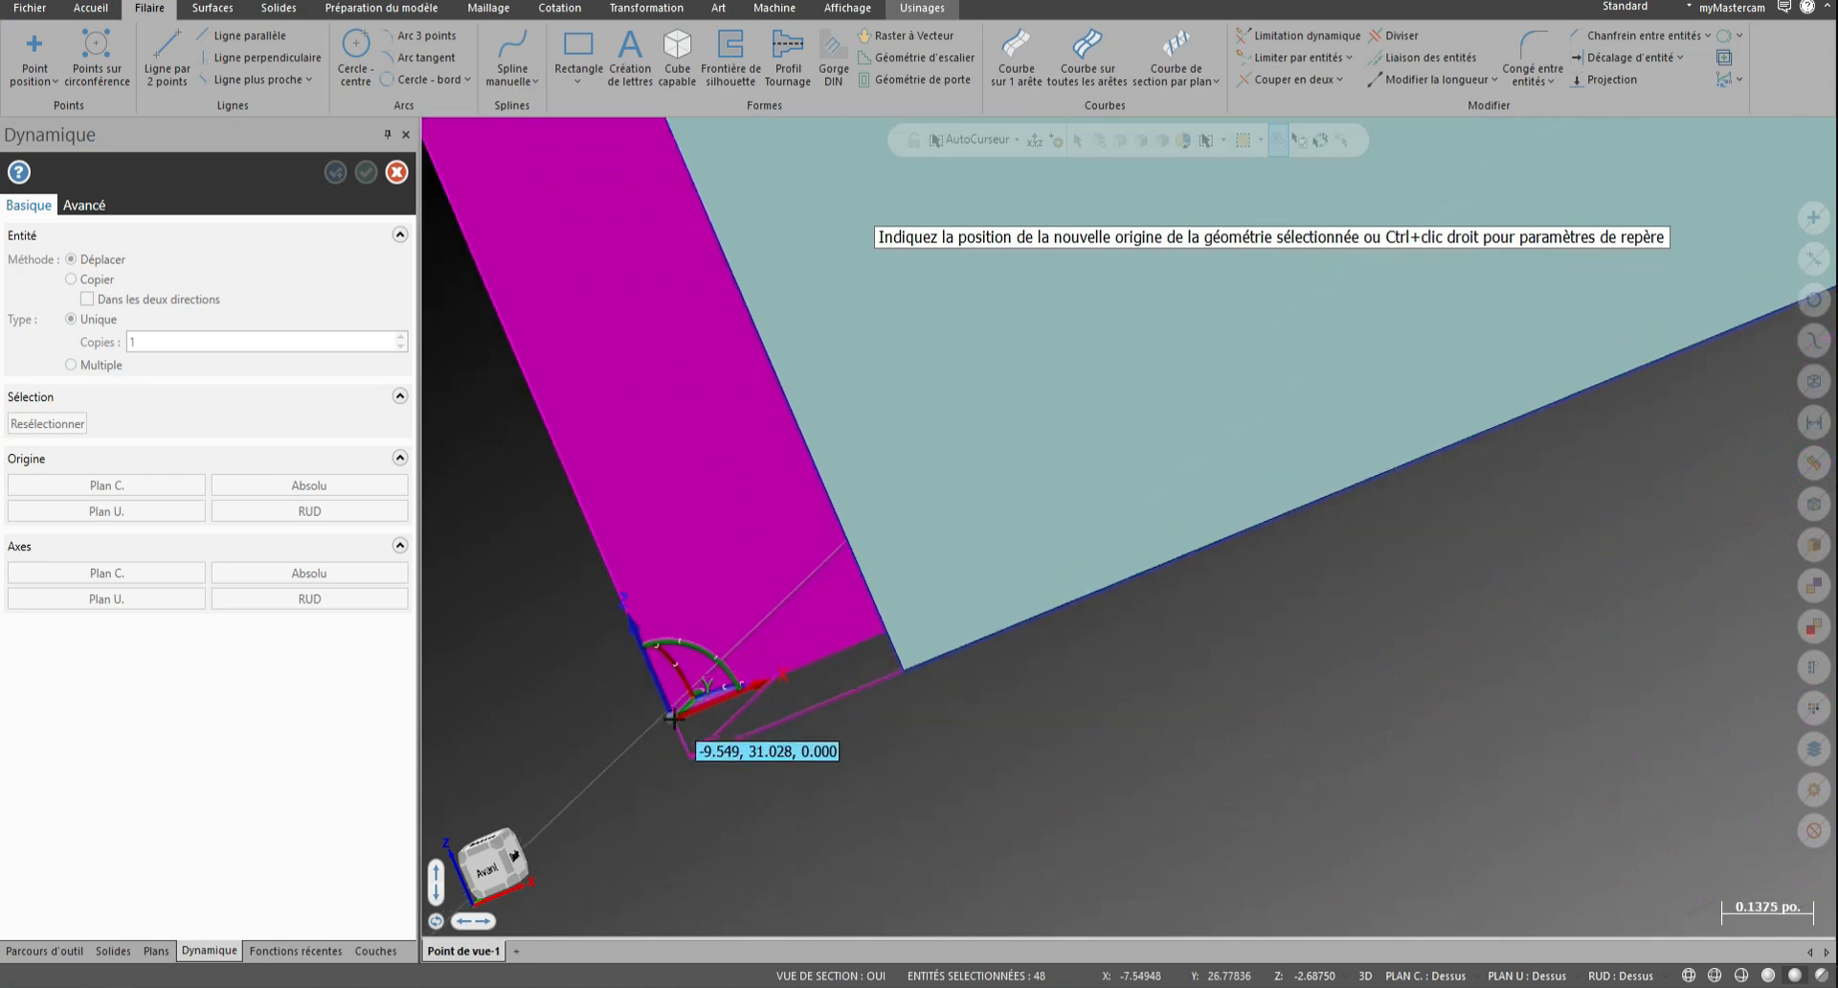
{"action": "scroll", "coordinate": [1160, 696], "scroll_direction": "up", "scroll_amount": 2}
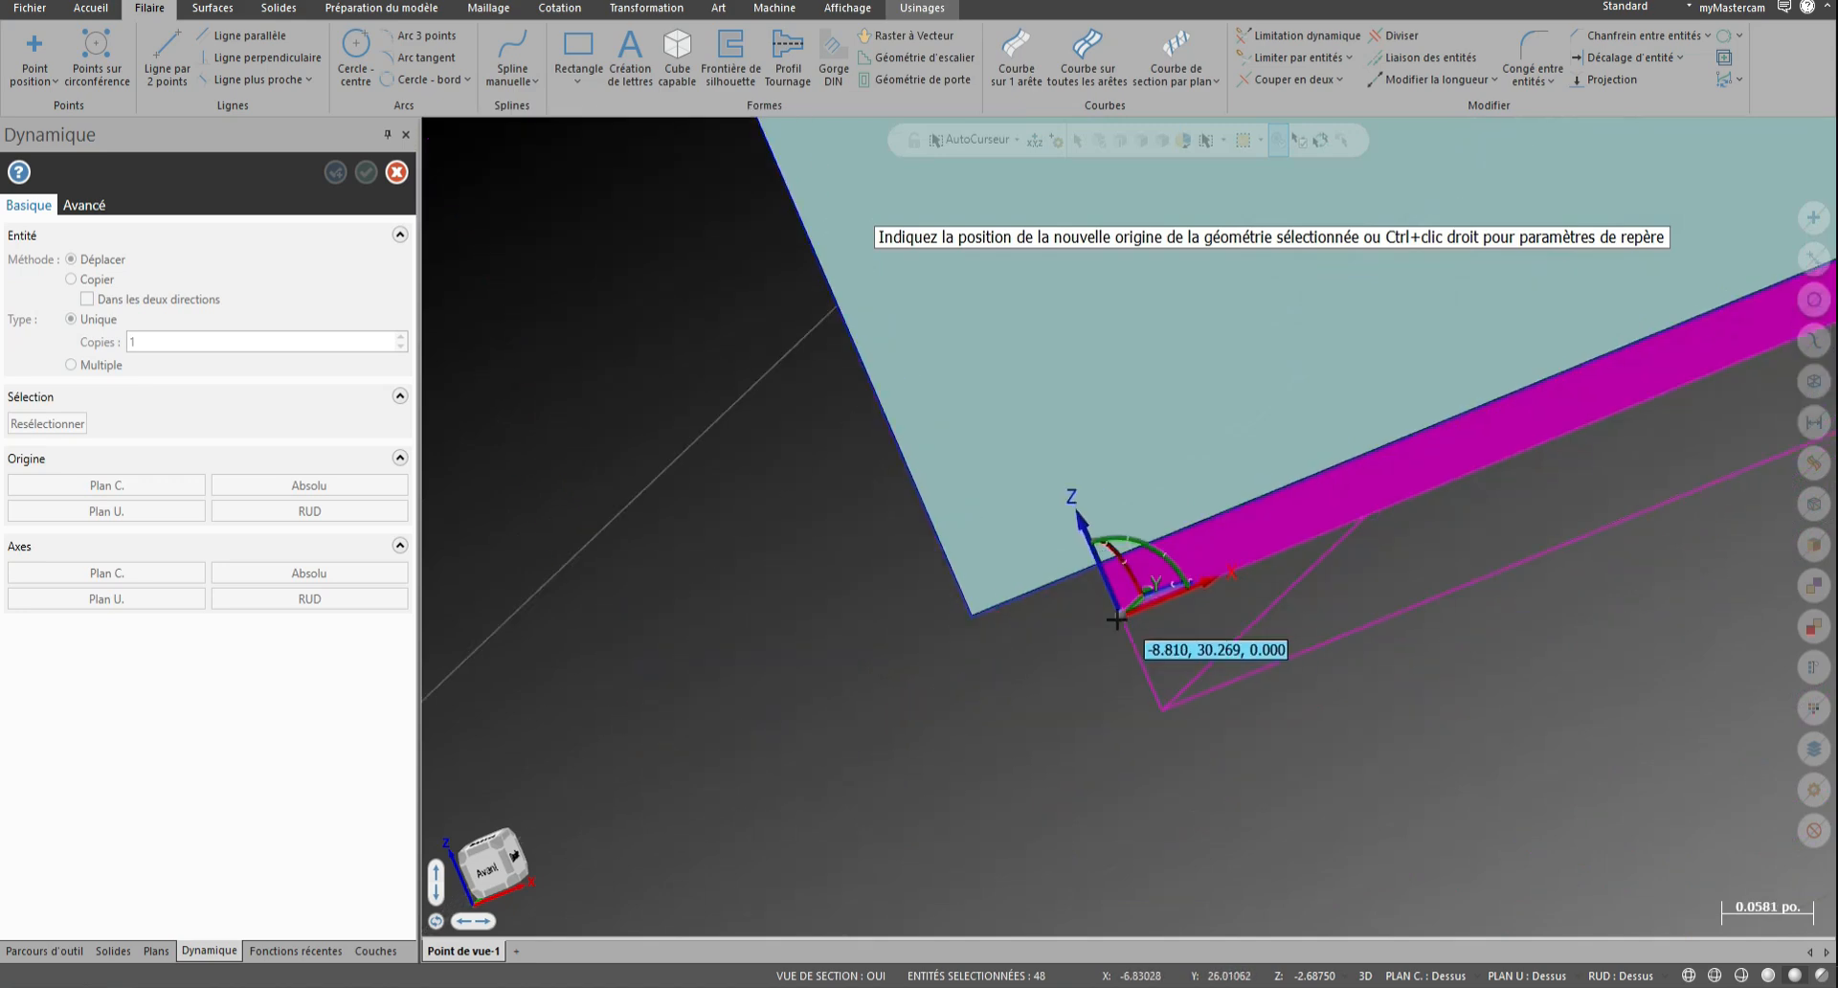
{"action": "left_click", "coordinate": [972, 620]}
{"action": "key", "text": "alt+z"}
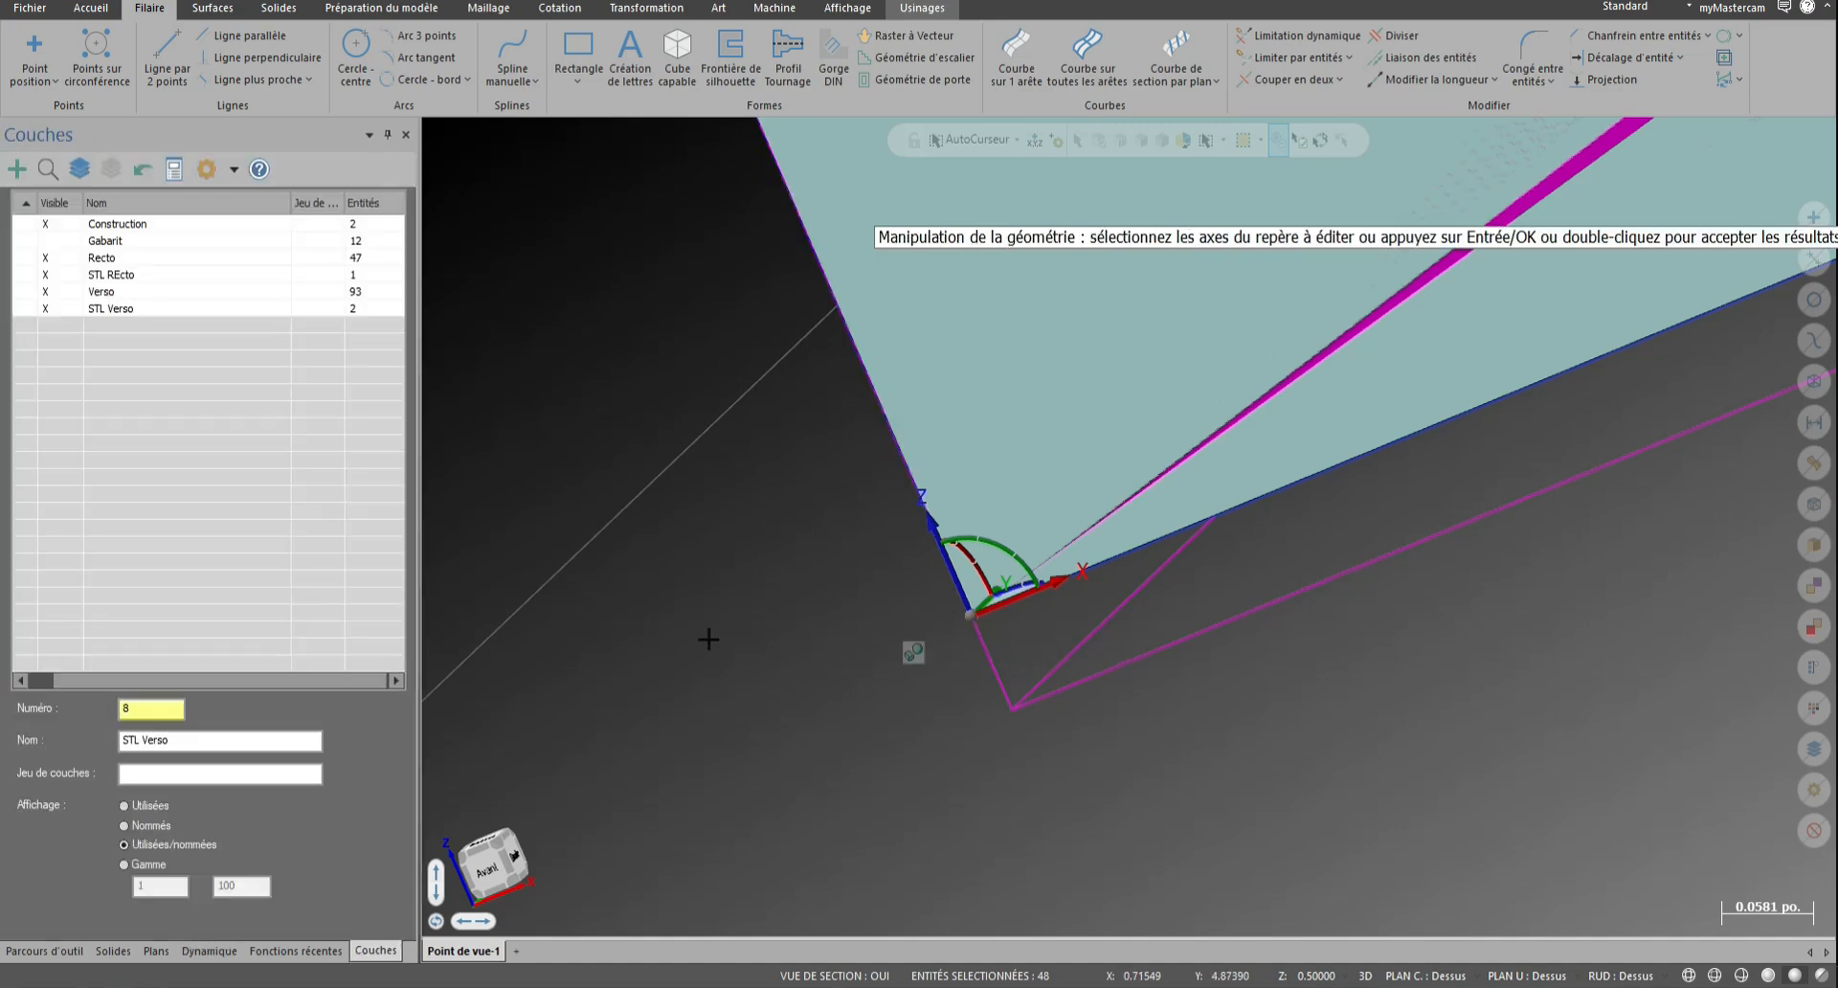
{"action": "scroll", "coordinate": [732, 803], "scroll_direction": "down", "scroll_amount": 6}
{"action": "right_click", "coordinate": [731, 821]}
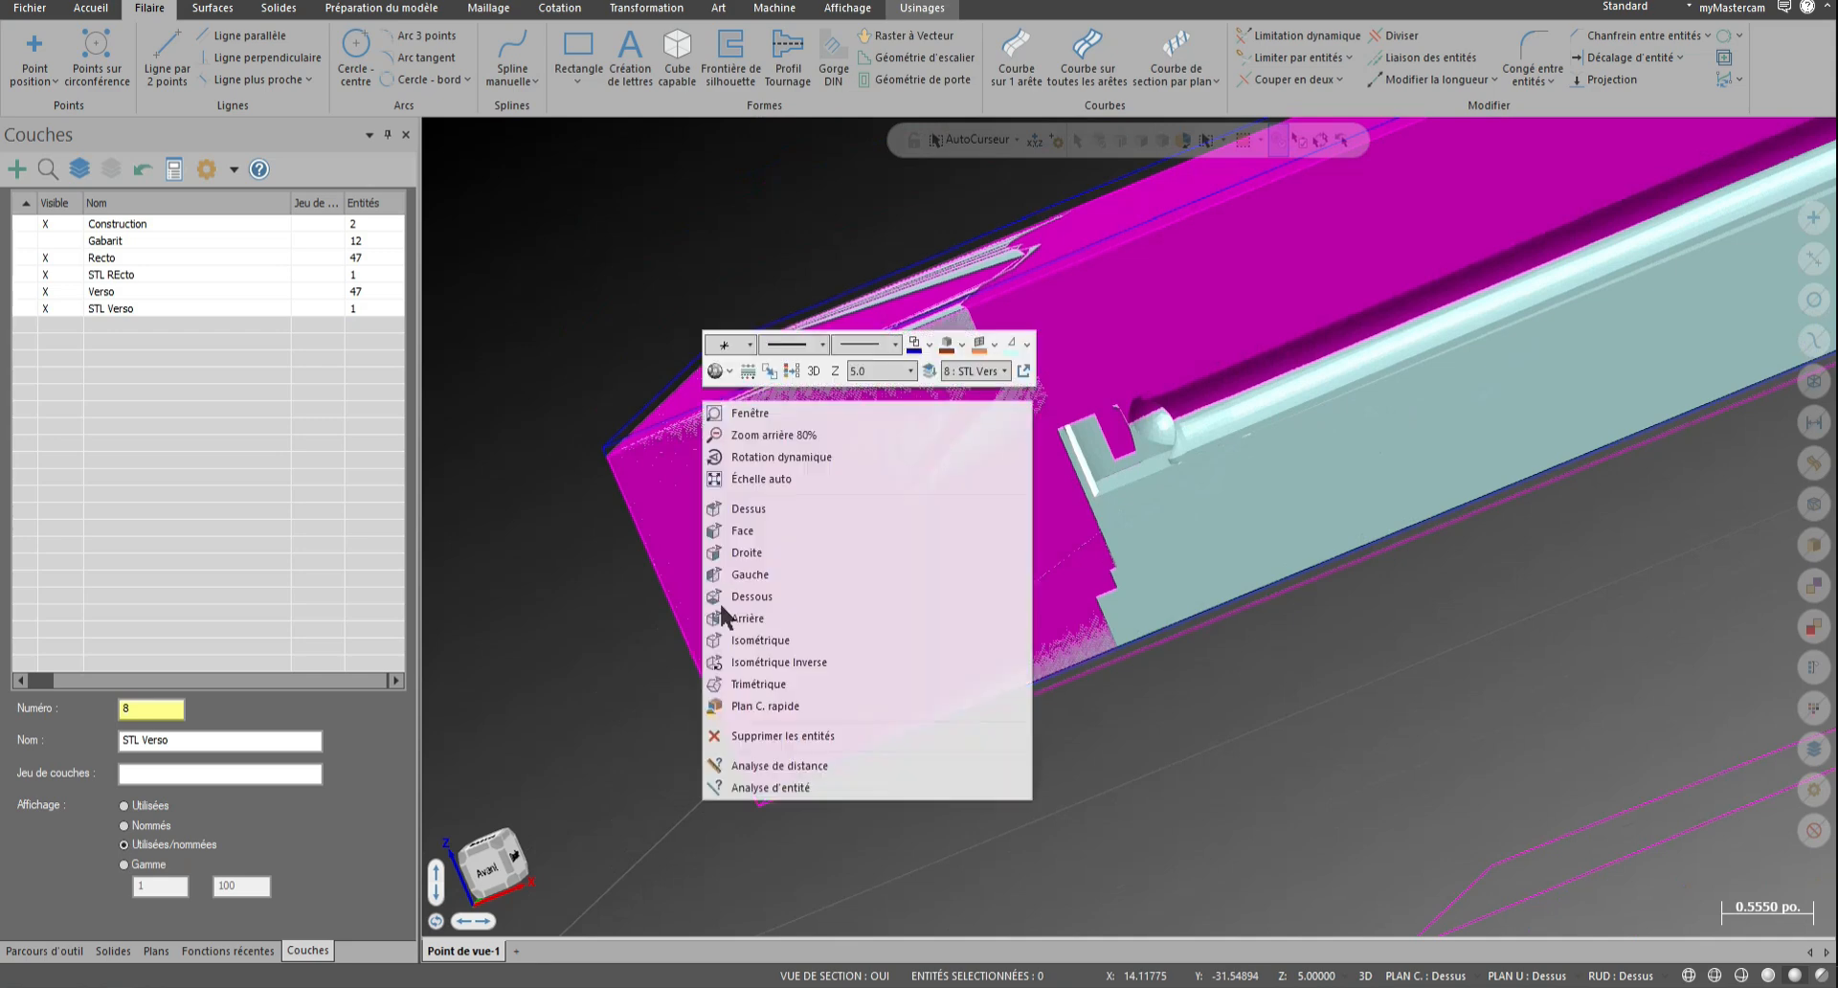
{"action": "left_click", "coordinate": [815, 414]}
{"action": "scroll", "coordinate": [633, 753], "scroll_direction": "down", "scroll_amount": 6}
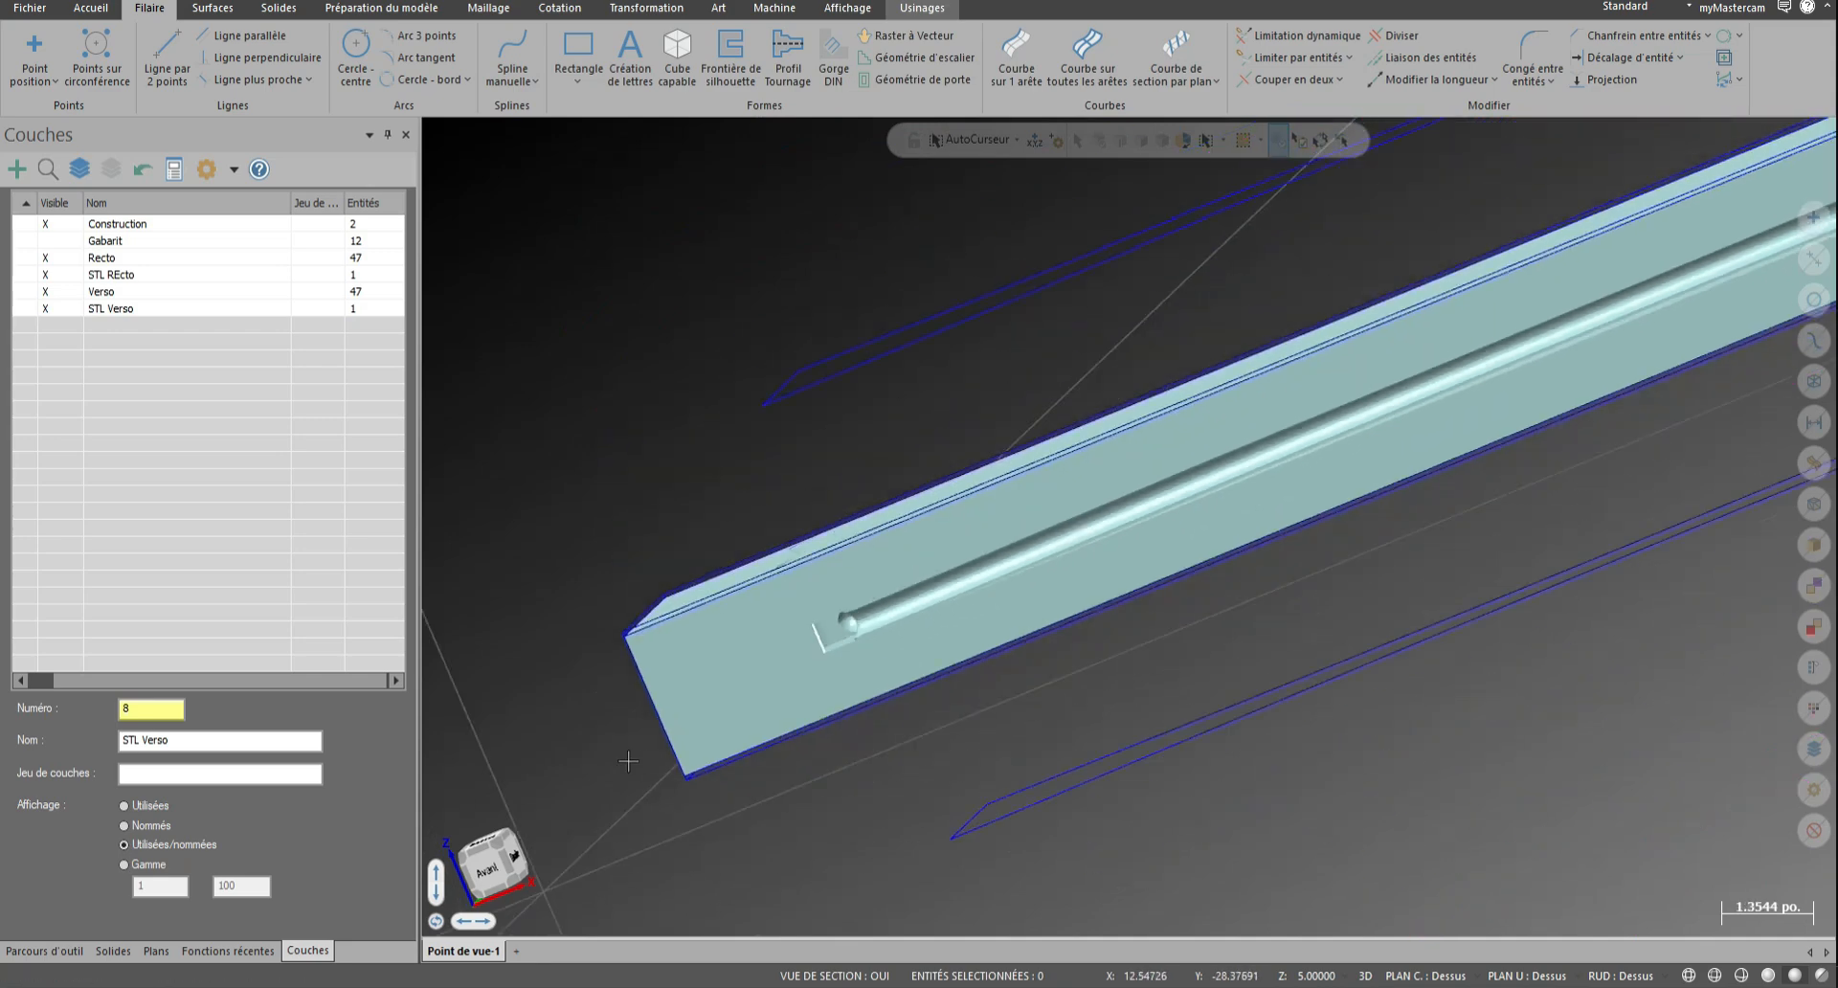
Hide the STL REcto and Recto layers
{"action": "middle_click_drag", "start_coordinate": [1283, 689], "coordinate": [1207, 749]}
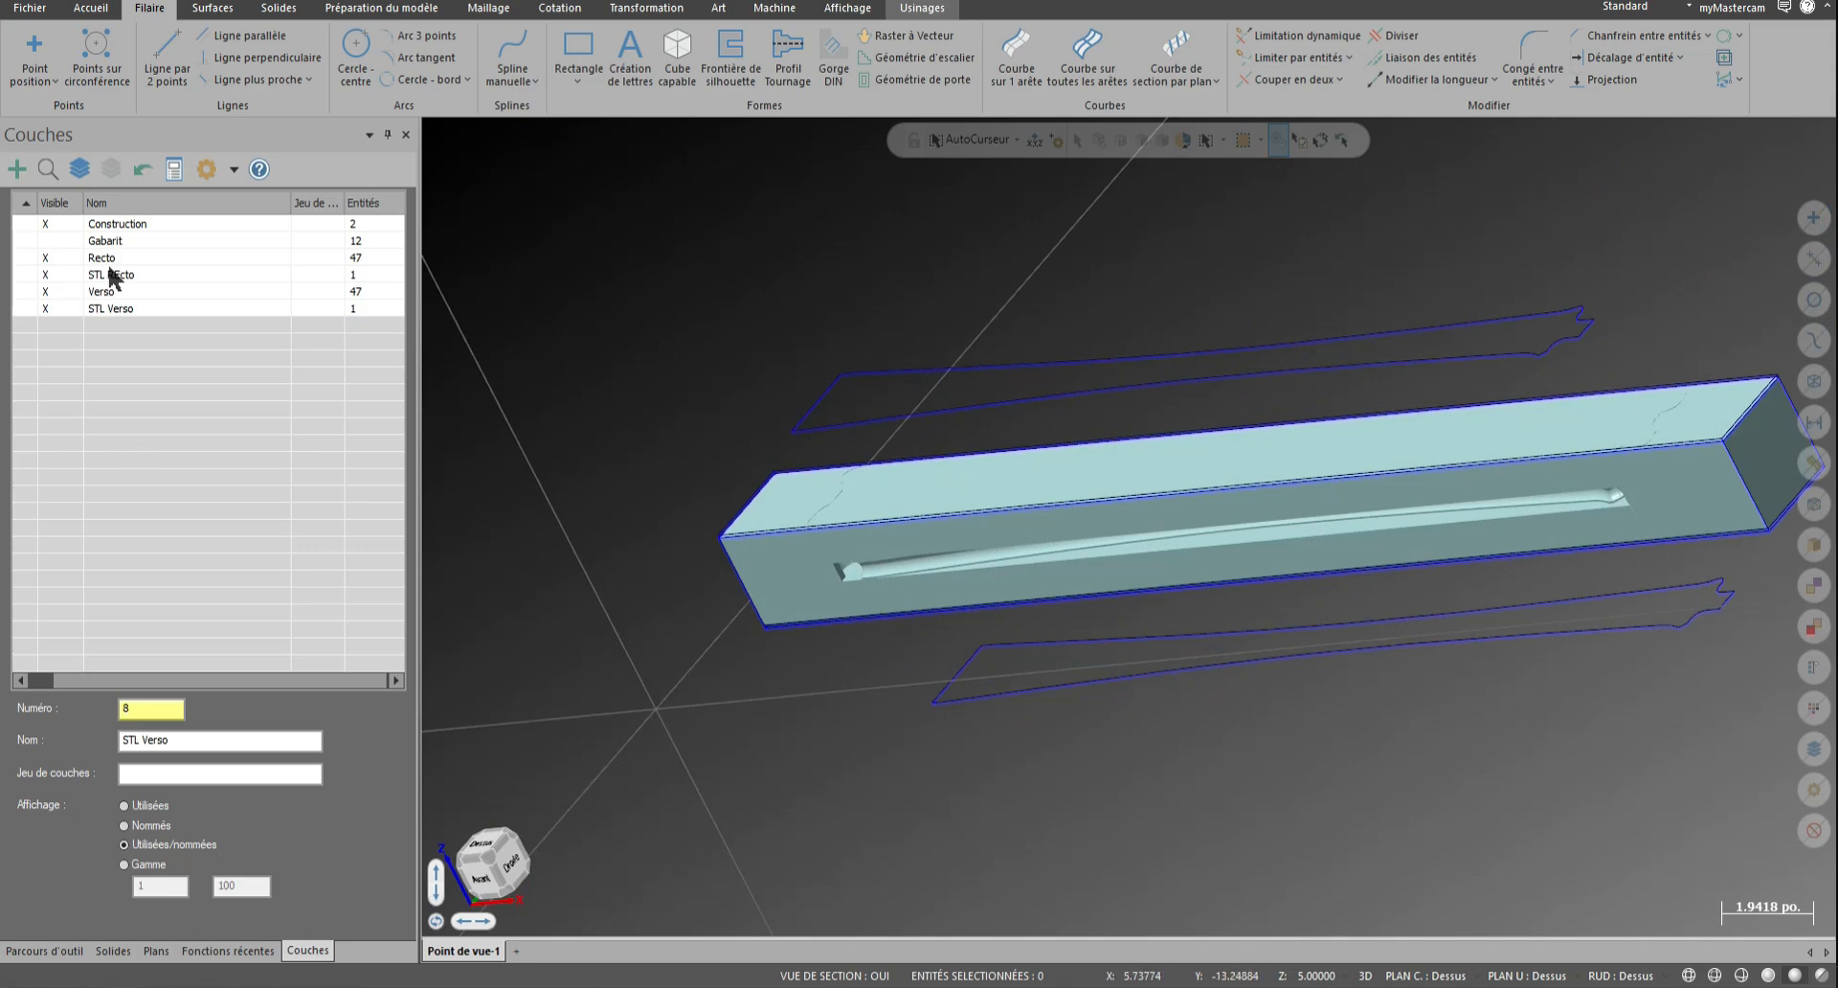
{"action": "left_click_drag", "start_coordinate": [91, 675], "coordinate": [26, 675]}
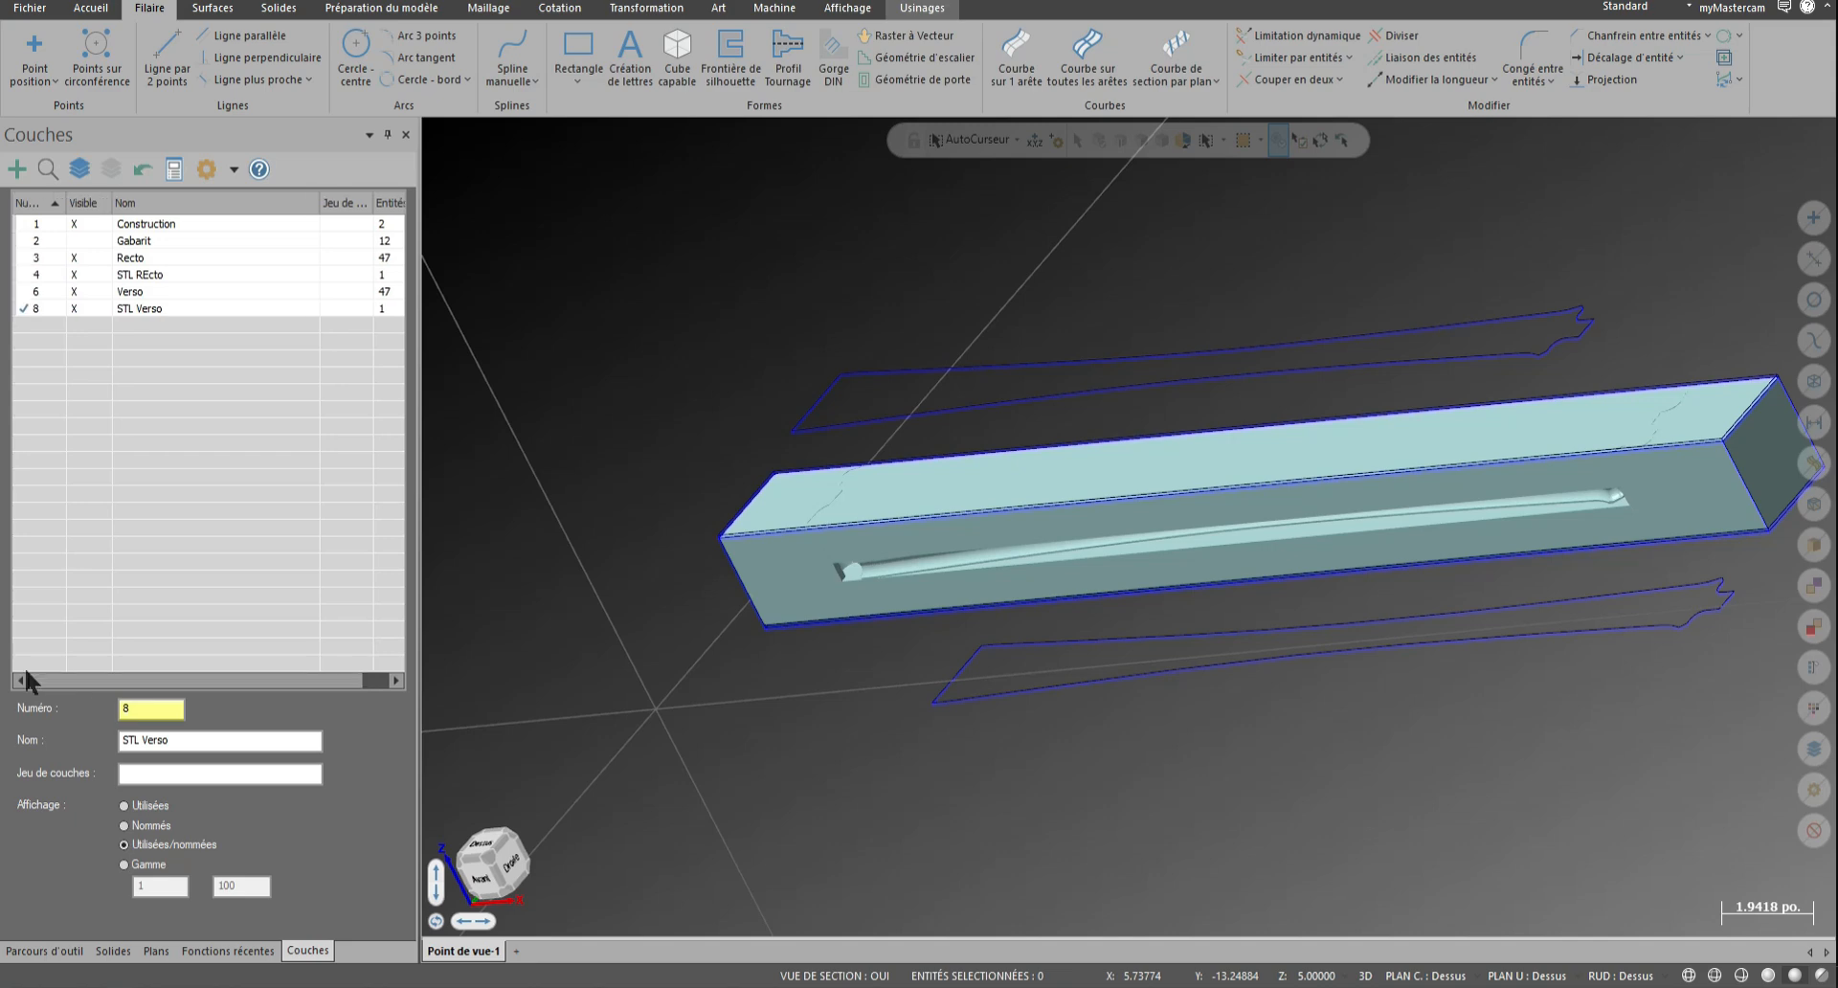
{"action": "left_click", "coordinate": [83, 275]}
{"action": "left_click", "coordinate": [76, 257]}
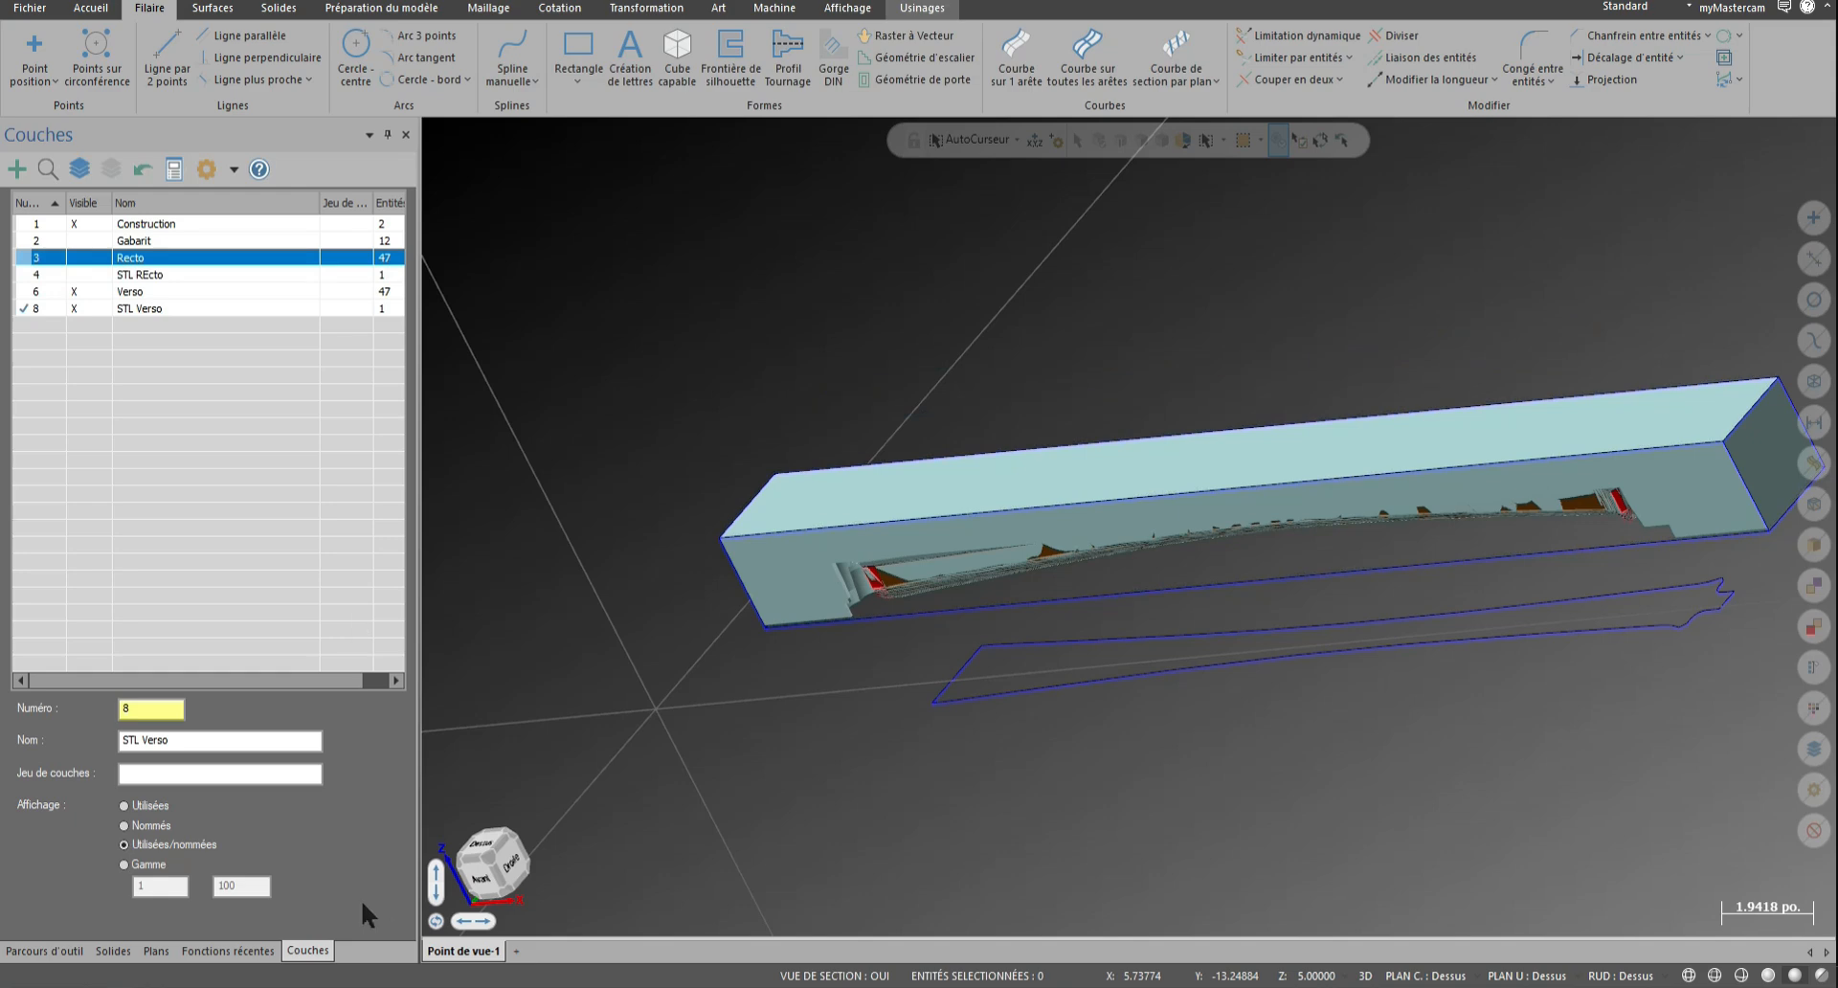
Set the flipped STL Verso mesh as the stock in the Verso machine group's stock setup
{"action": "left_click", "coordinate": [45, 951]}
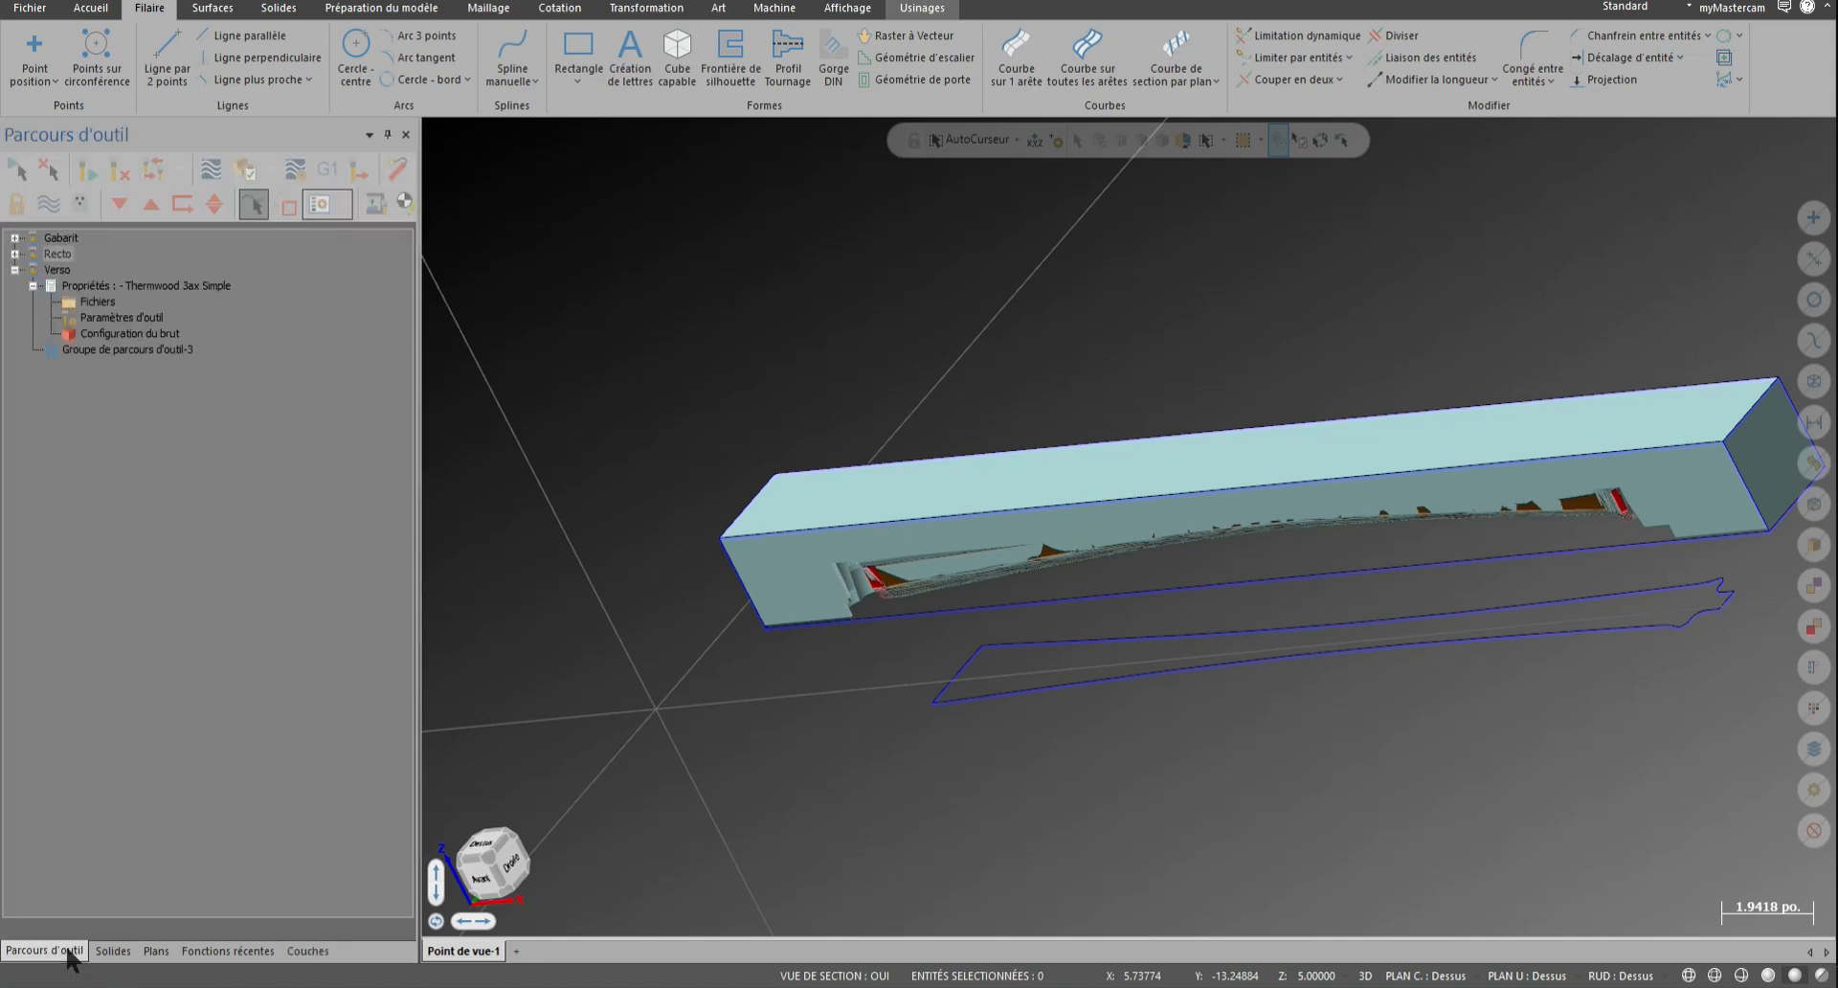
{"action": "left_click", "coordinate": [107, 334]}
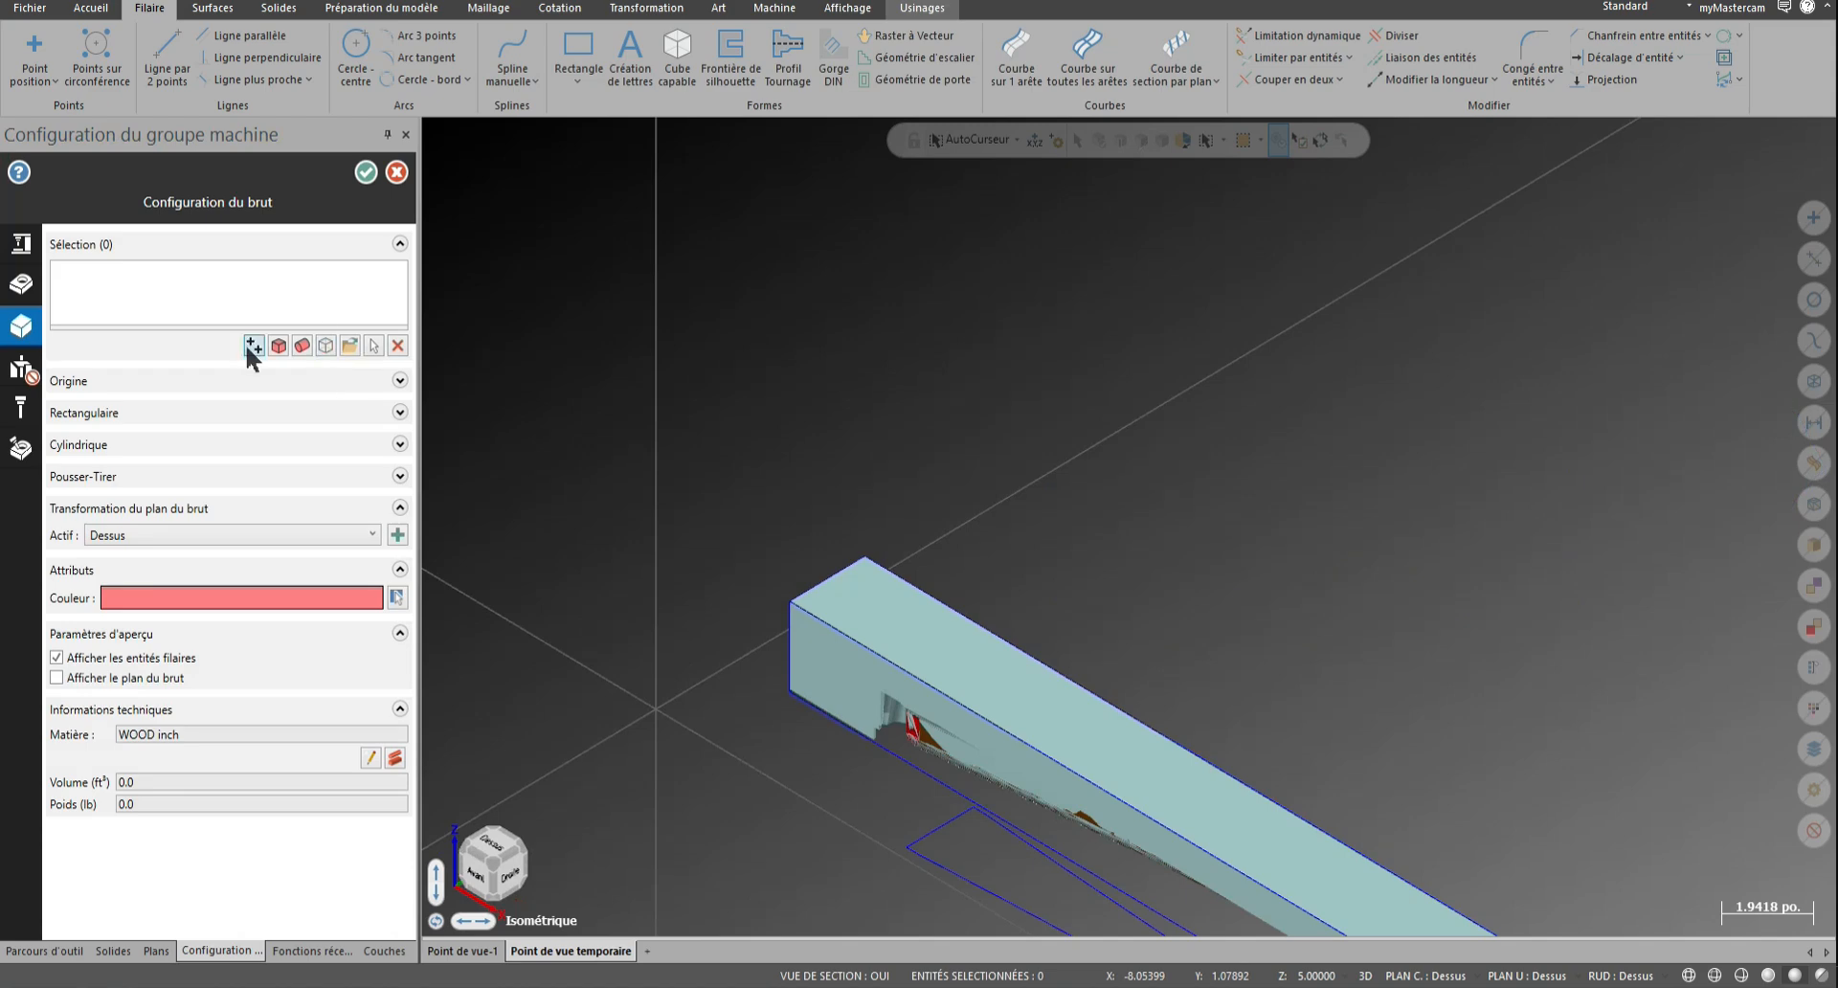
{"action": "left_click", "coordinate": [374, 346]}
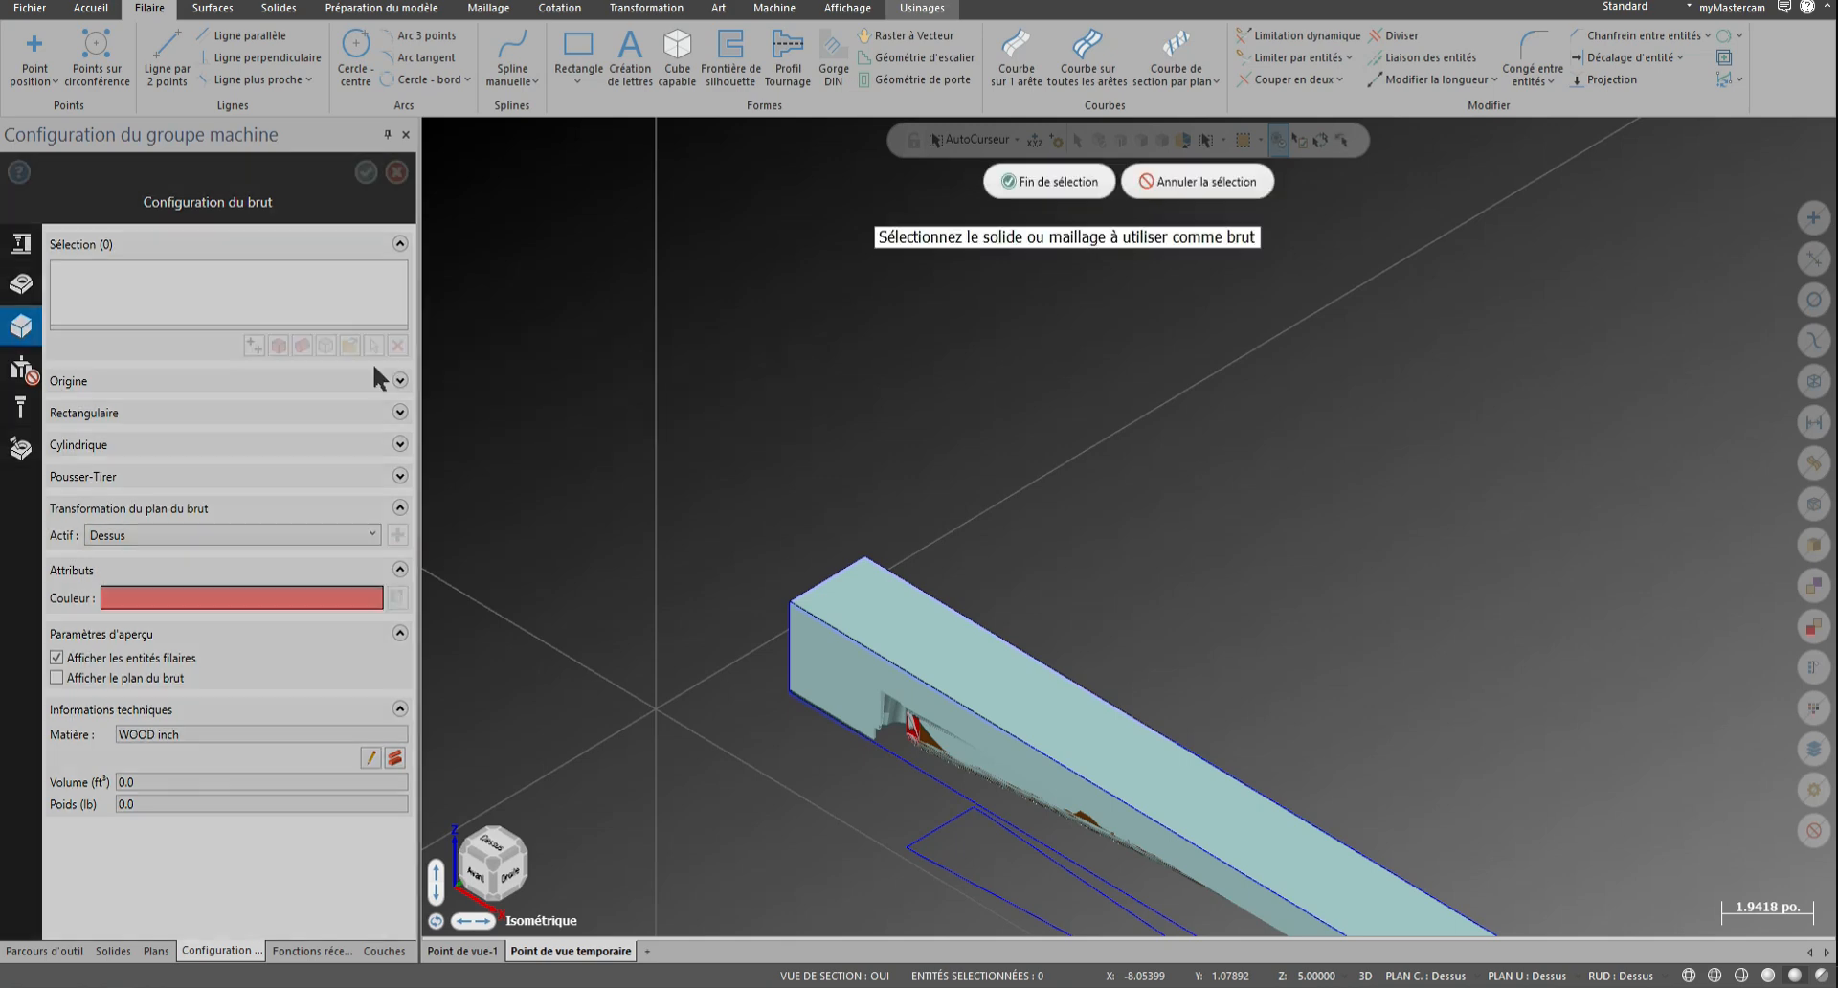
{"action": "scroll", "coordinate": [937, 560], "scroll_direction": "up", "scroll_amount": 6}
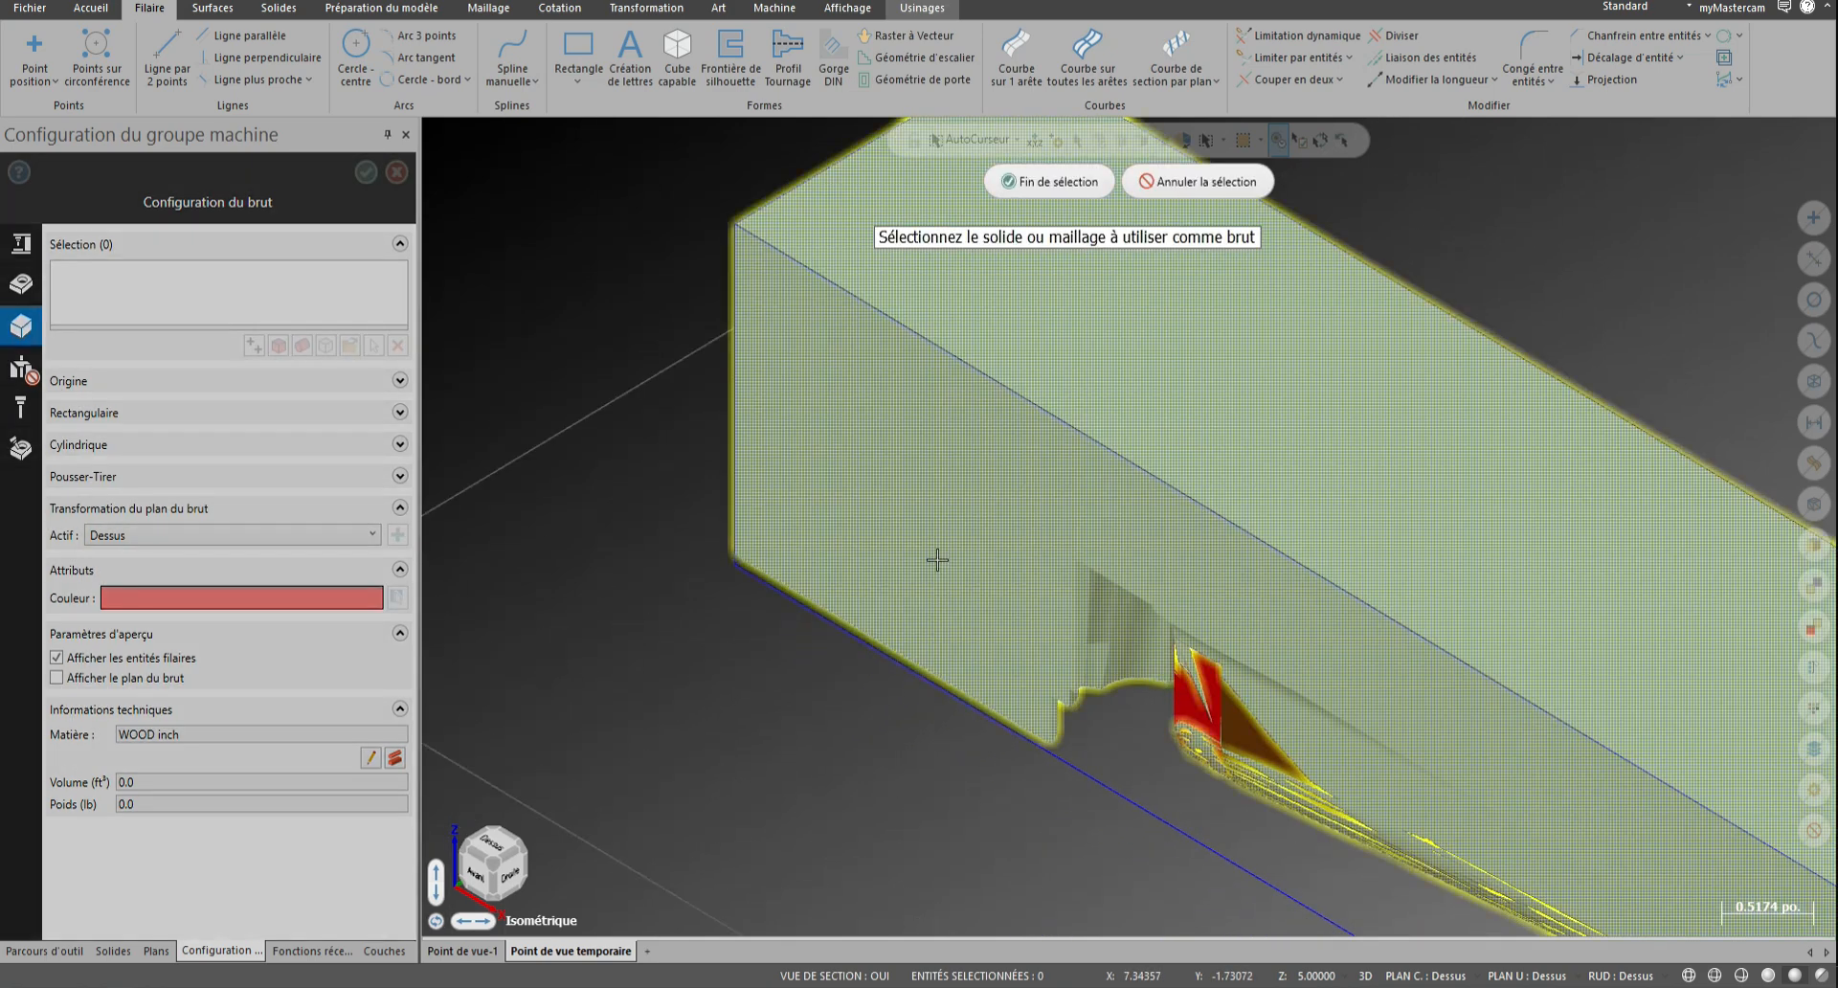
{"action": "left_click", "coordinate": [937, 560]}
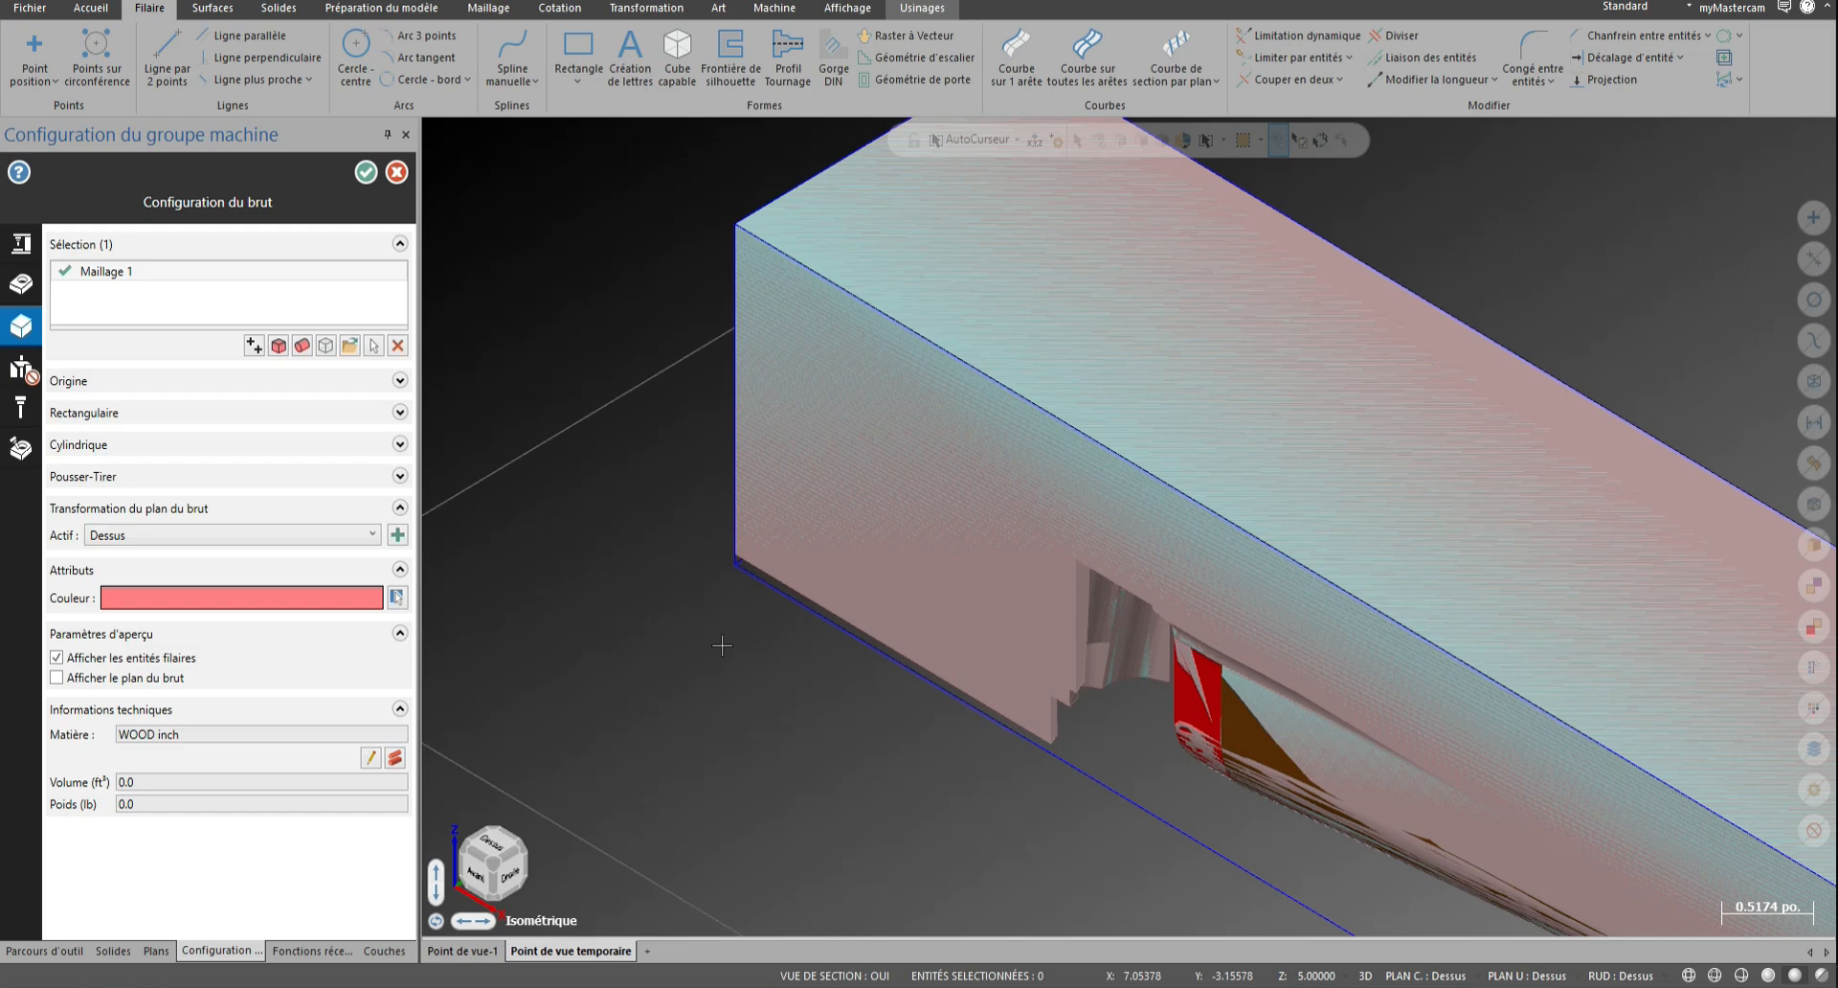
{"action": "scroll", "coordinate": [722, 645], "scroll_direction": "down", "scroll_amount": 4}
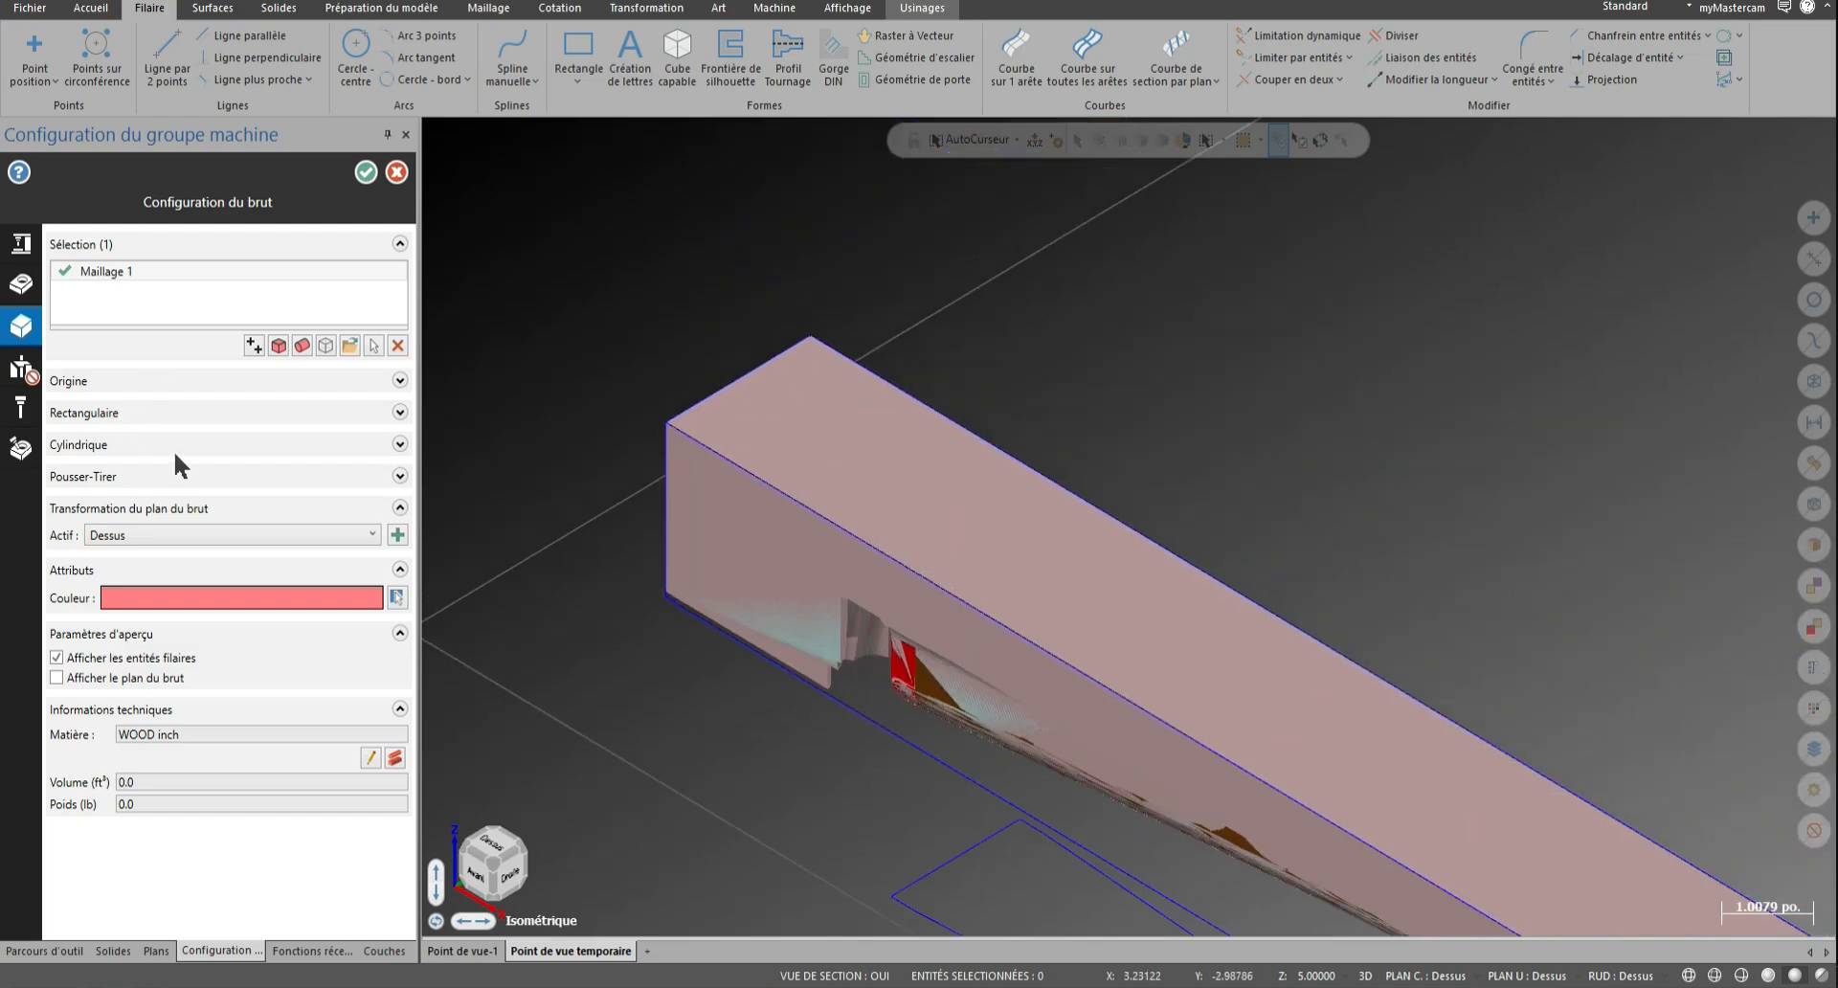
Choose the tool library file for the Verso machine group and accept the group configuration
{"action": "left_click", "coordinate": [21, 407]}
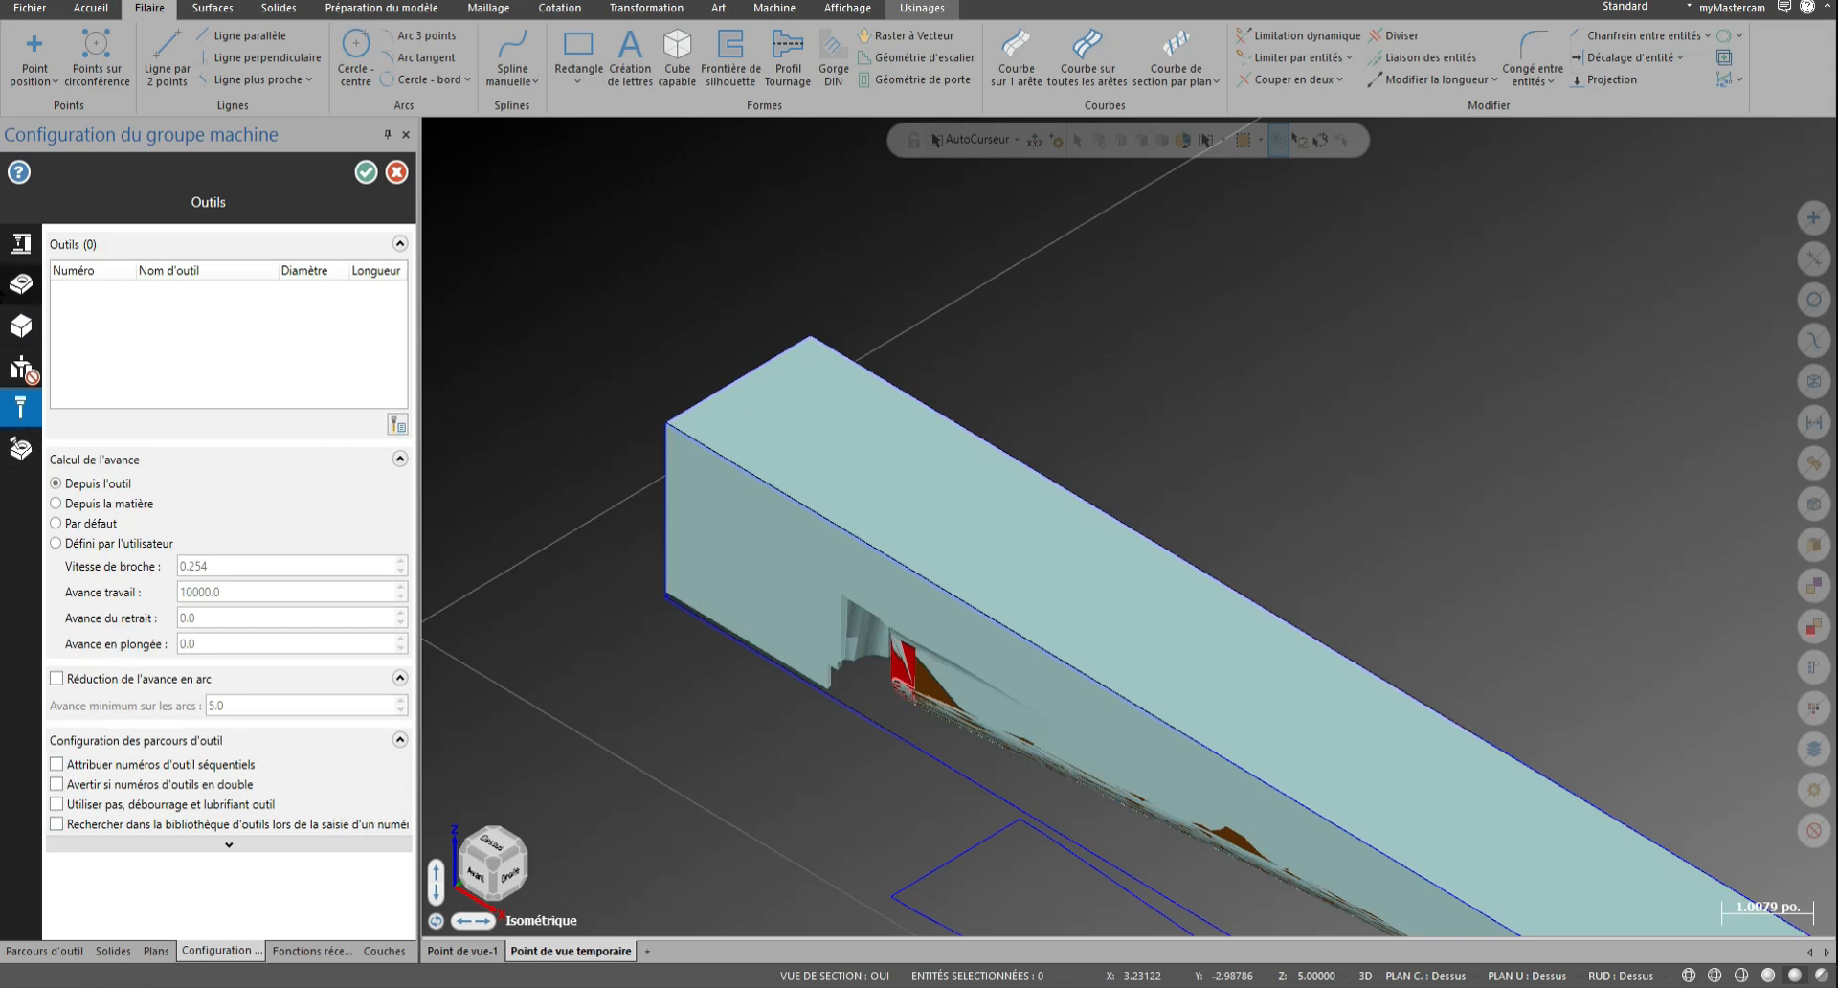
{"action": "left_click", "coordinate": [20, 243]}
{"action": "left_click", "coordinate": [398, 638]}
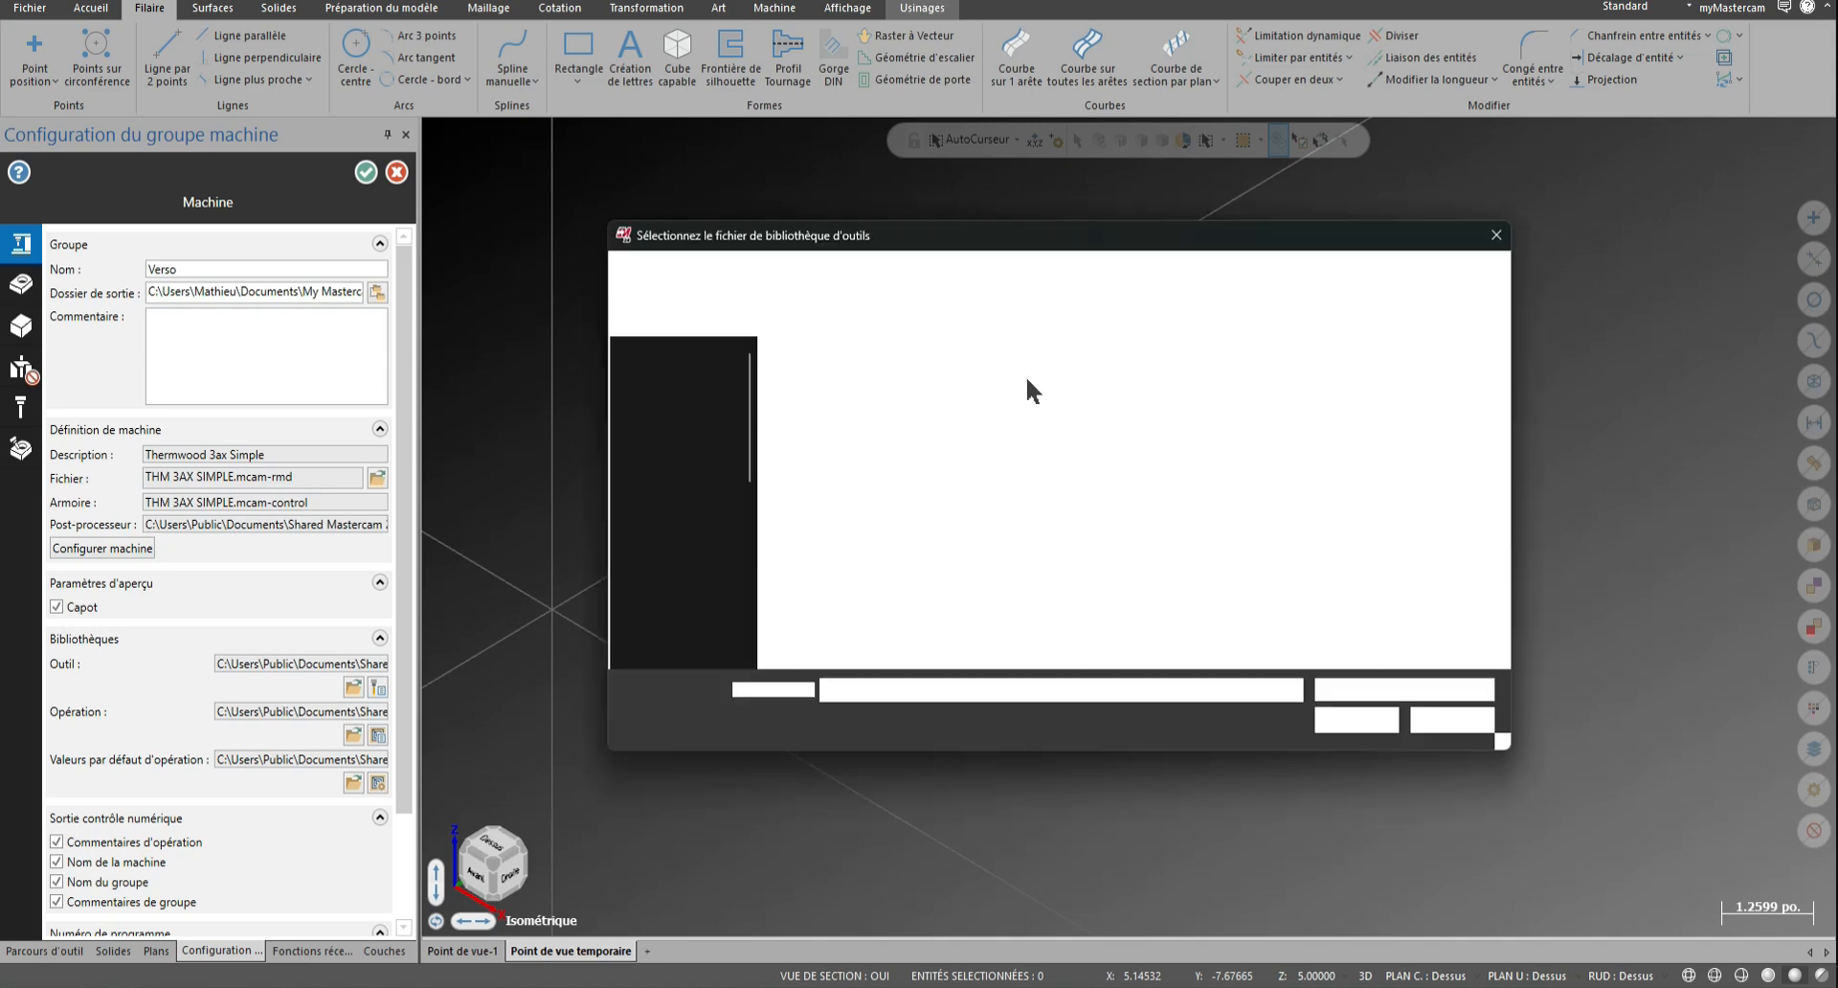
{"action": "double_click", "coordinate": [1218, 374]}
{"action": "left_click", "coordinate": [366, 172]}
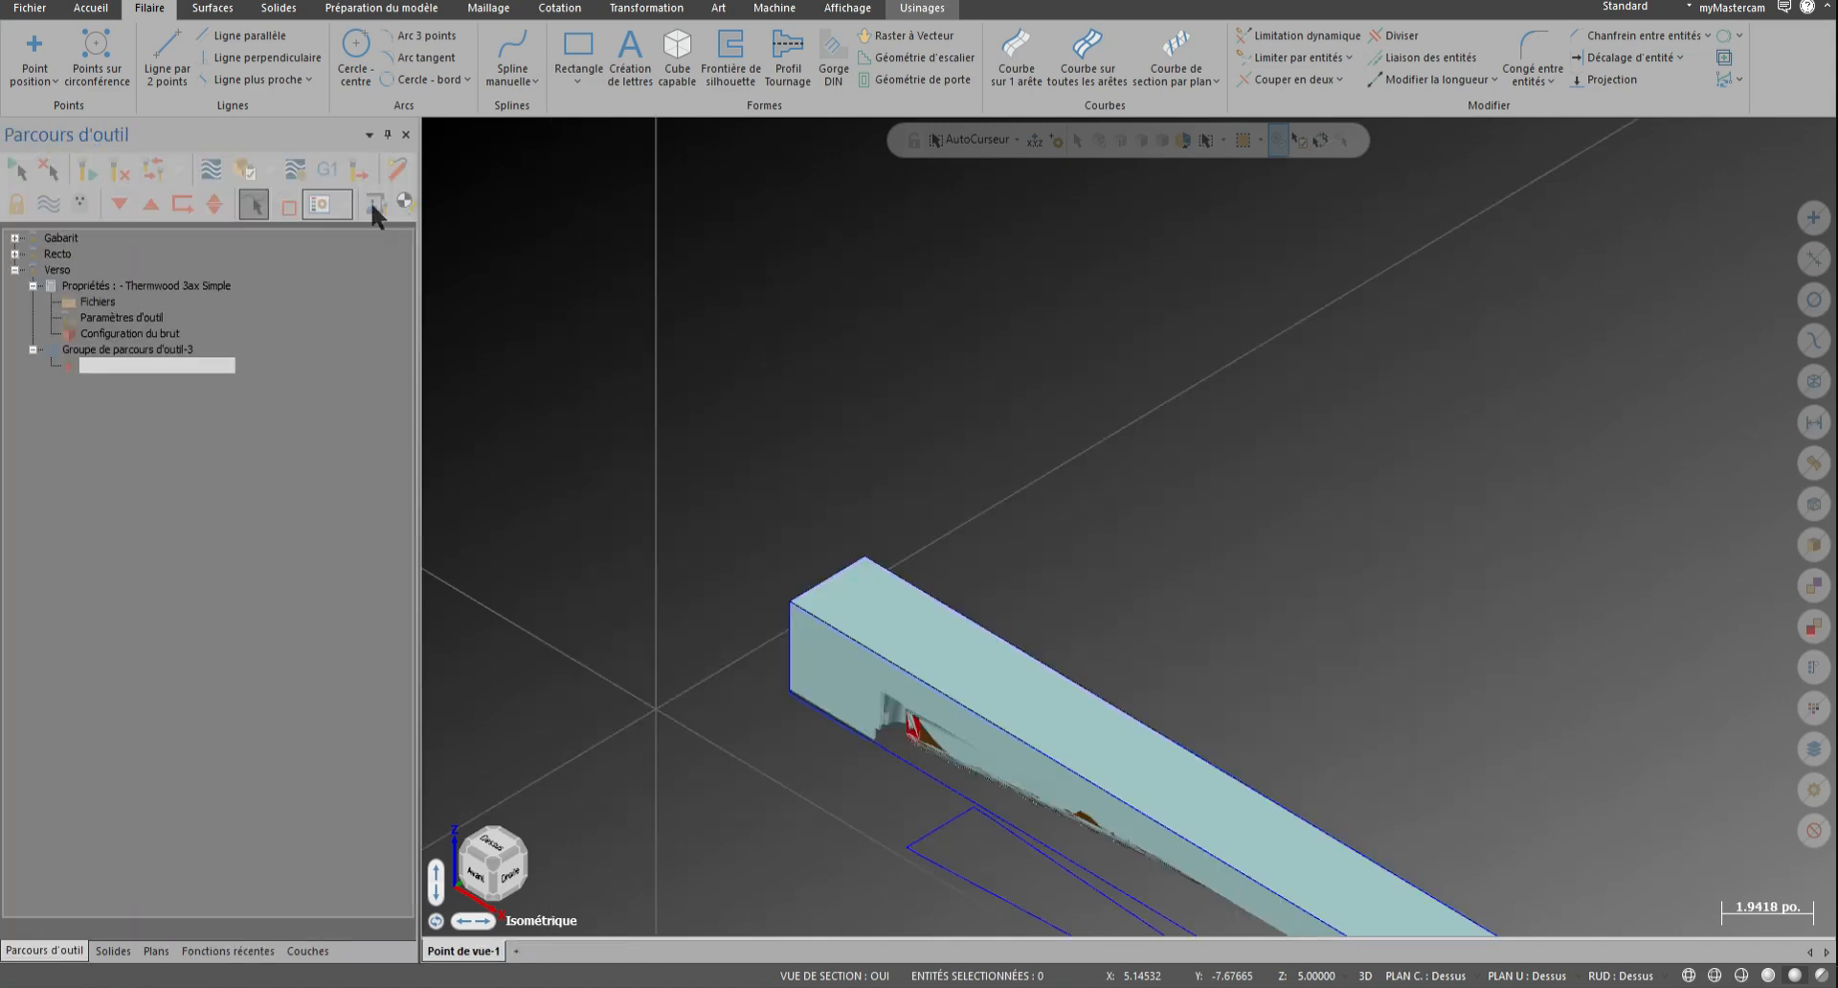
Make Verso the active layer and hide the STL Verso layer
{"action": "scroll", "coordinate": [580, 389], "scroll_direction": "down", "scroll_amount": 2}
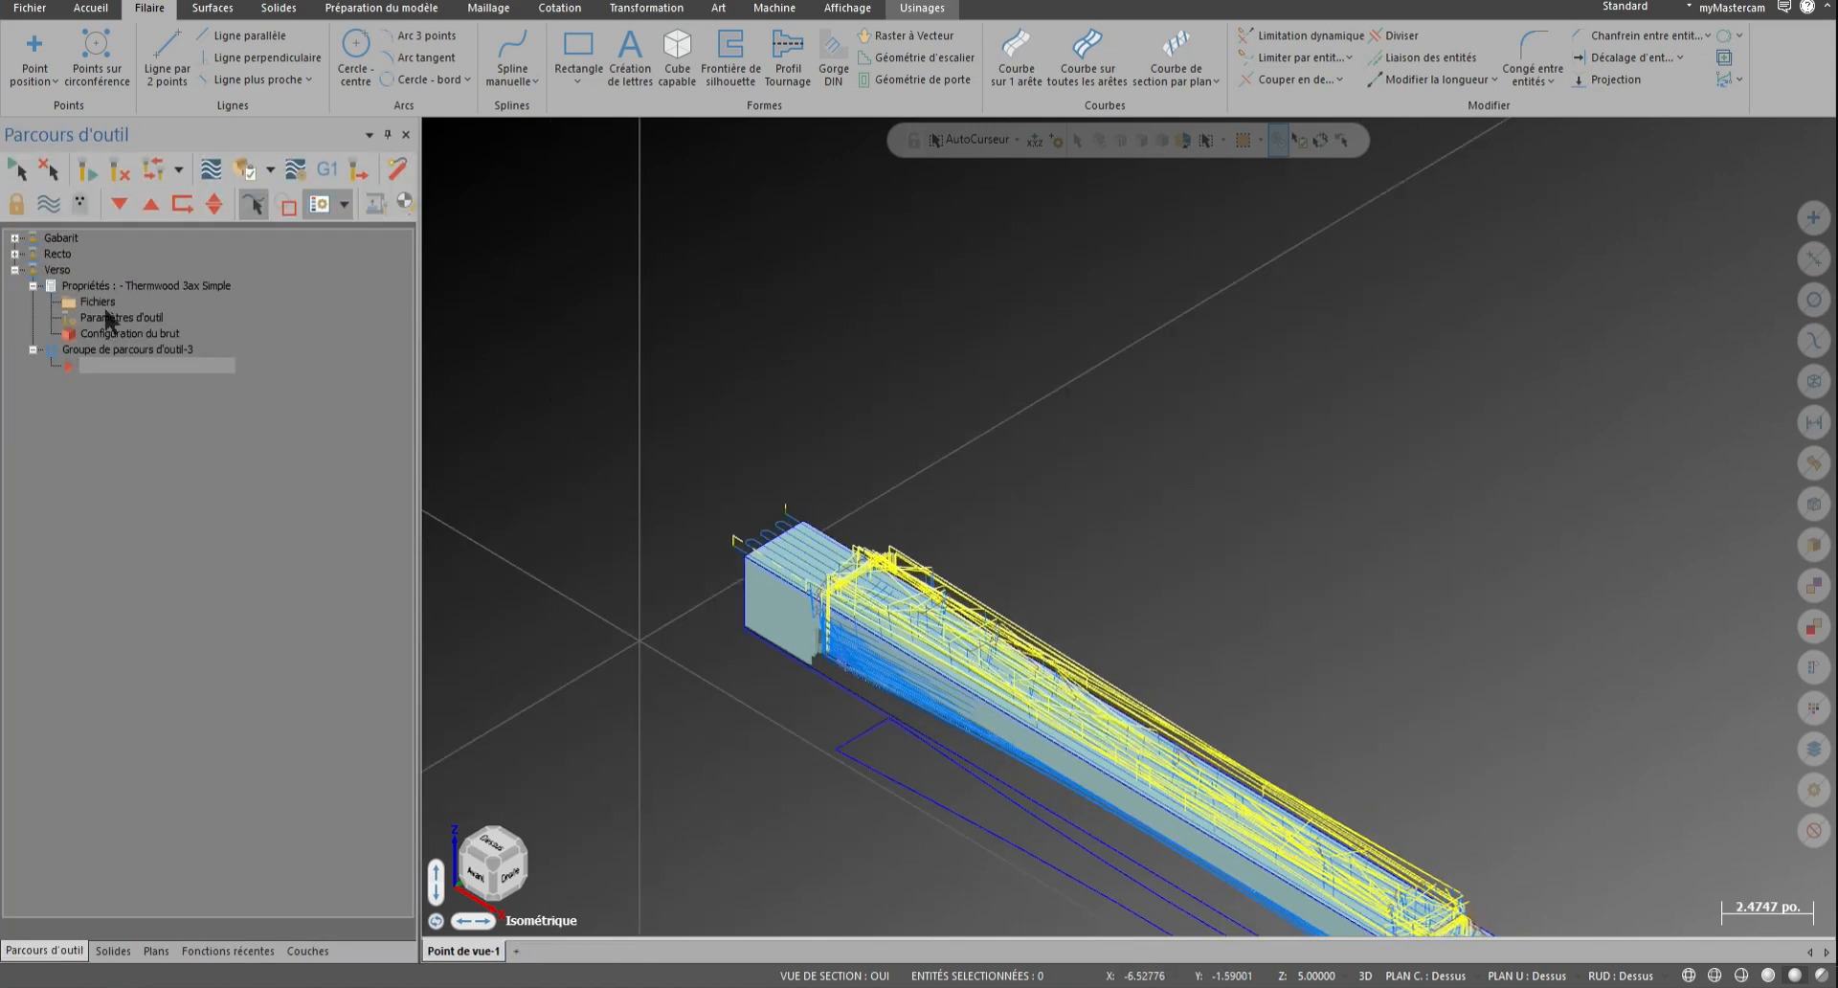
{"action": "left_click", "coordinate": [307, 950]}
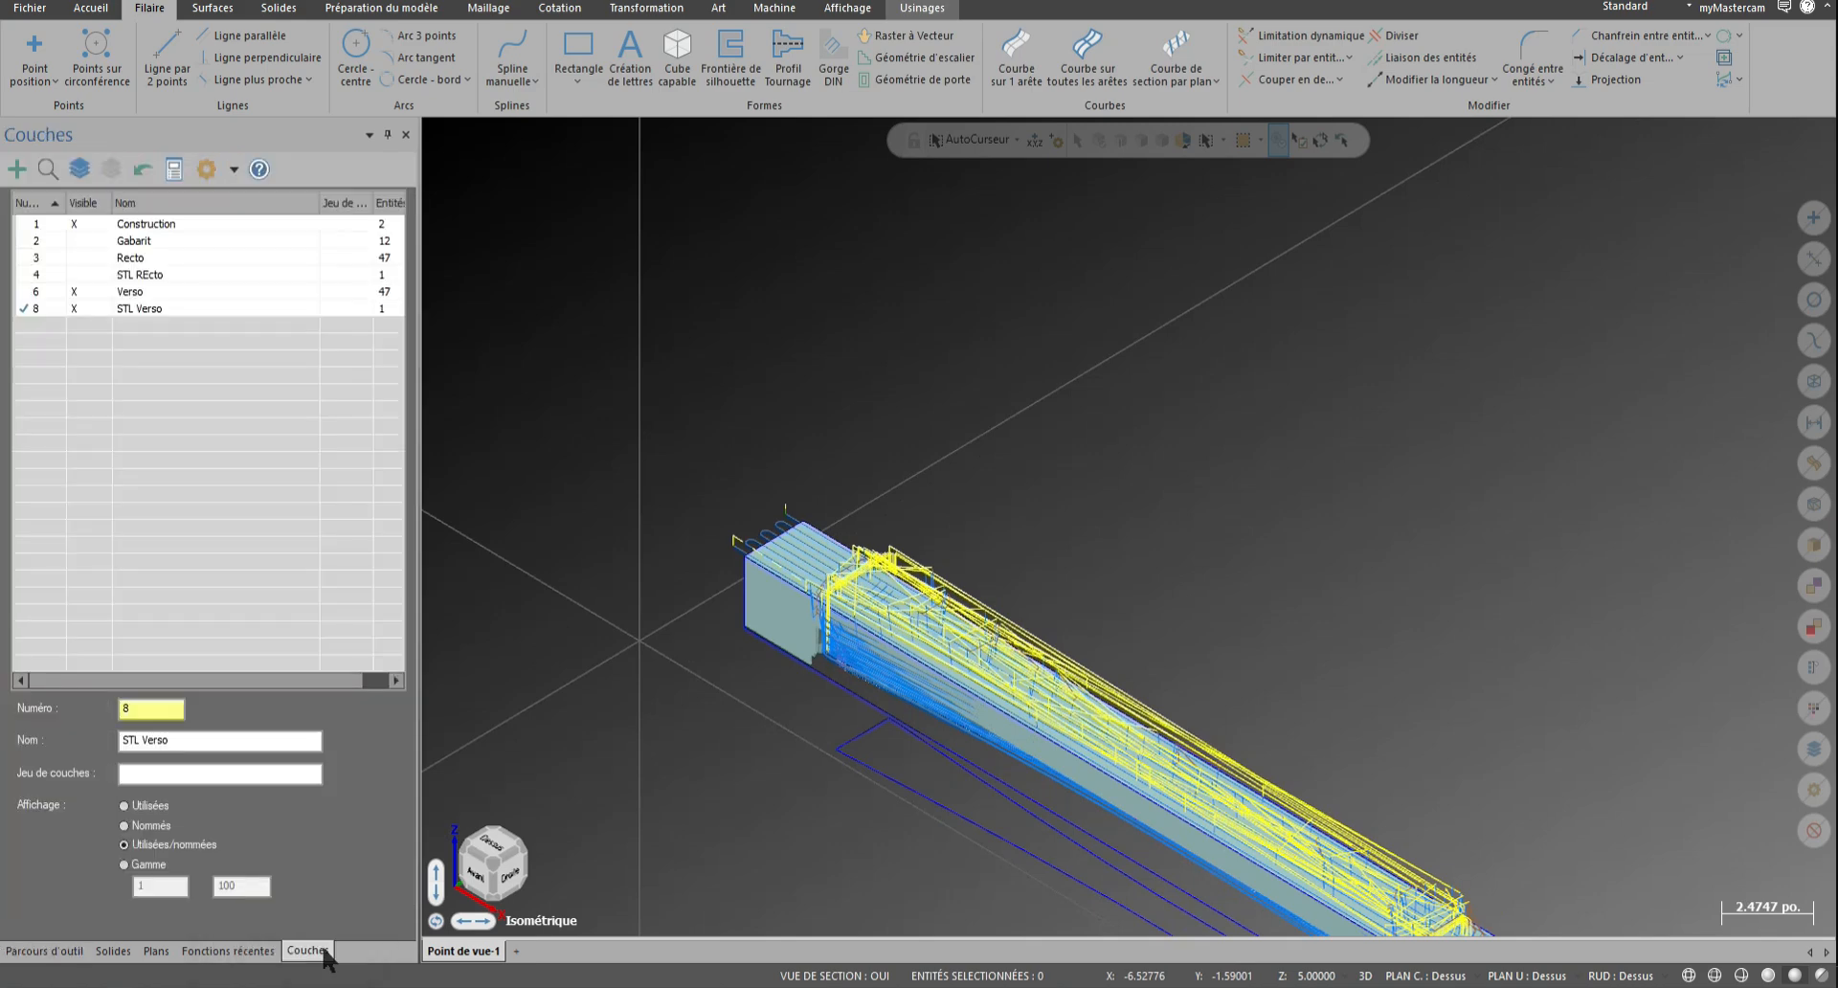
{"action": "left_click", "coordinate": [83, 308]}
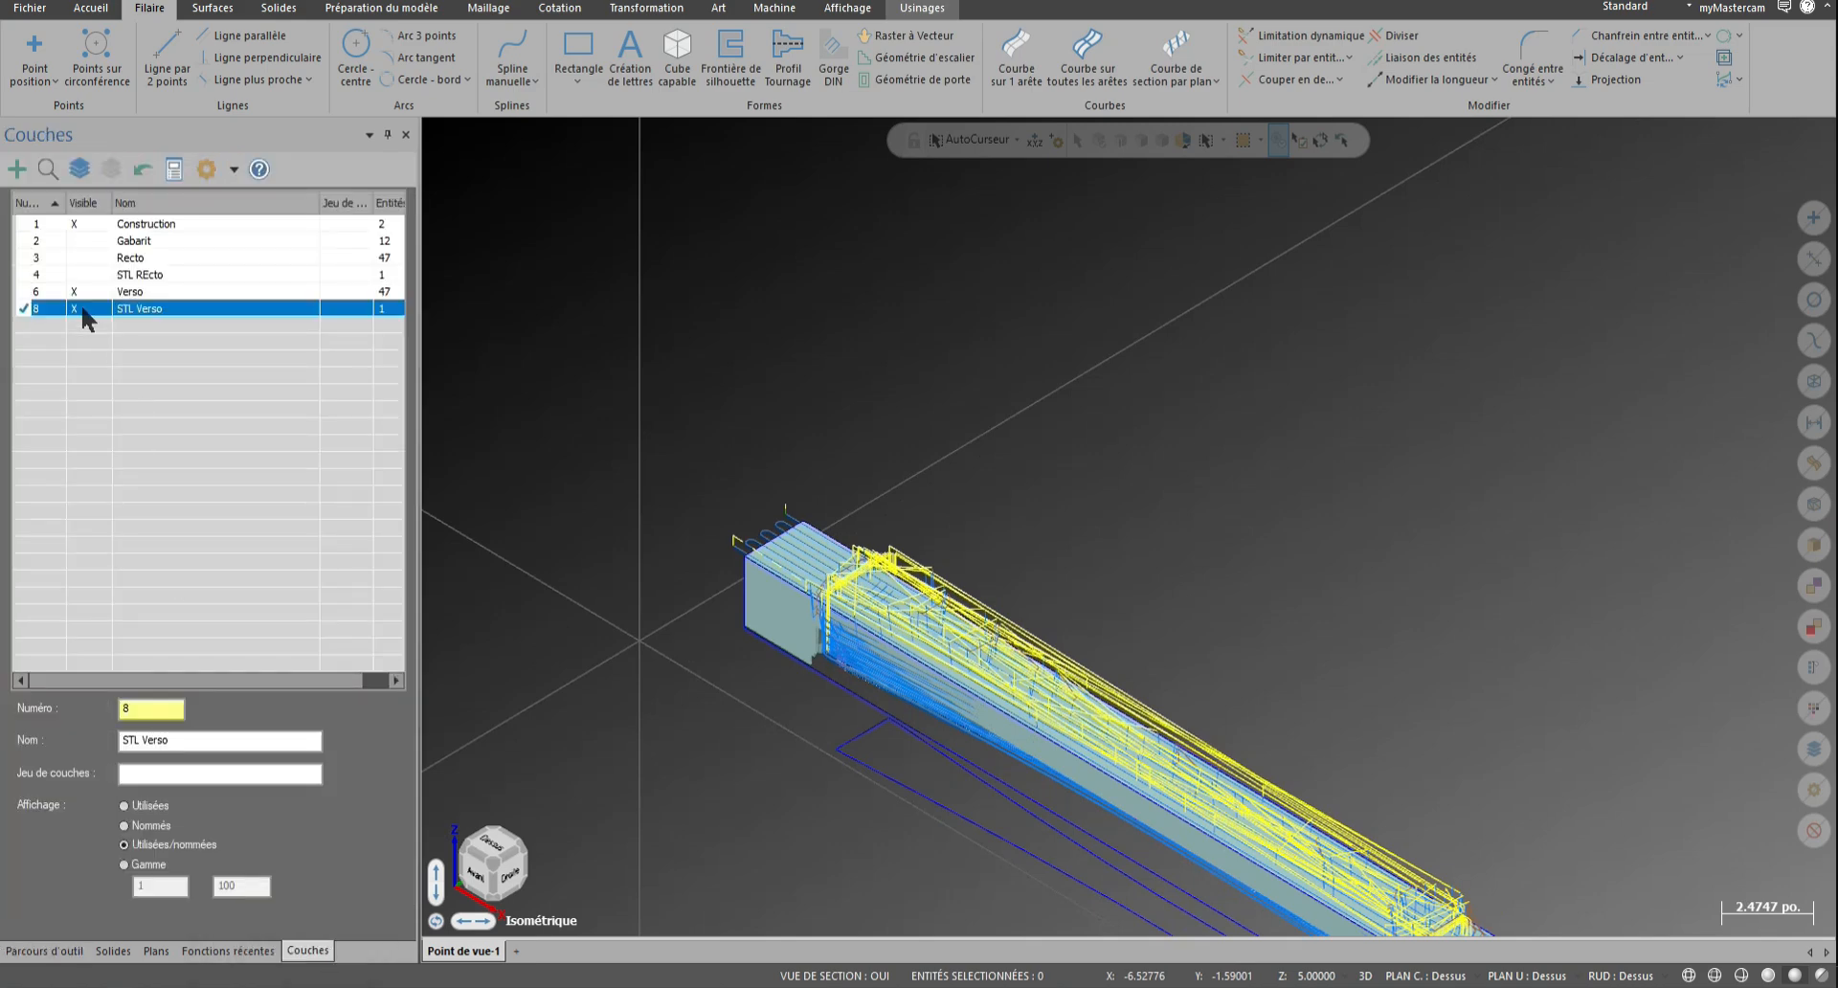
{"action": "left_click", "coordinate": [36, 291]}
{"action": "left_click", "coordinate": [74, 309]}
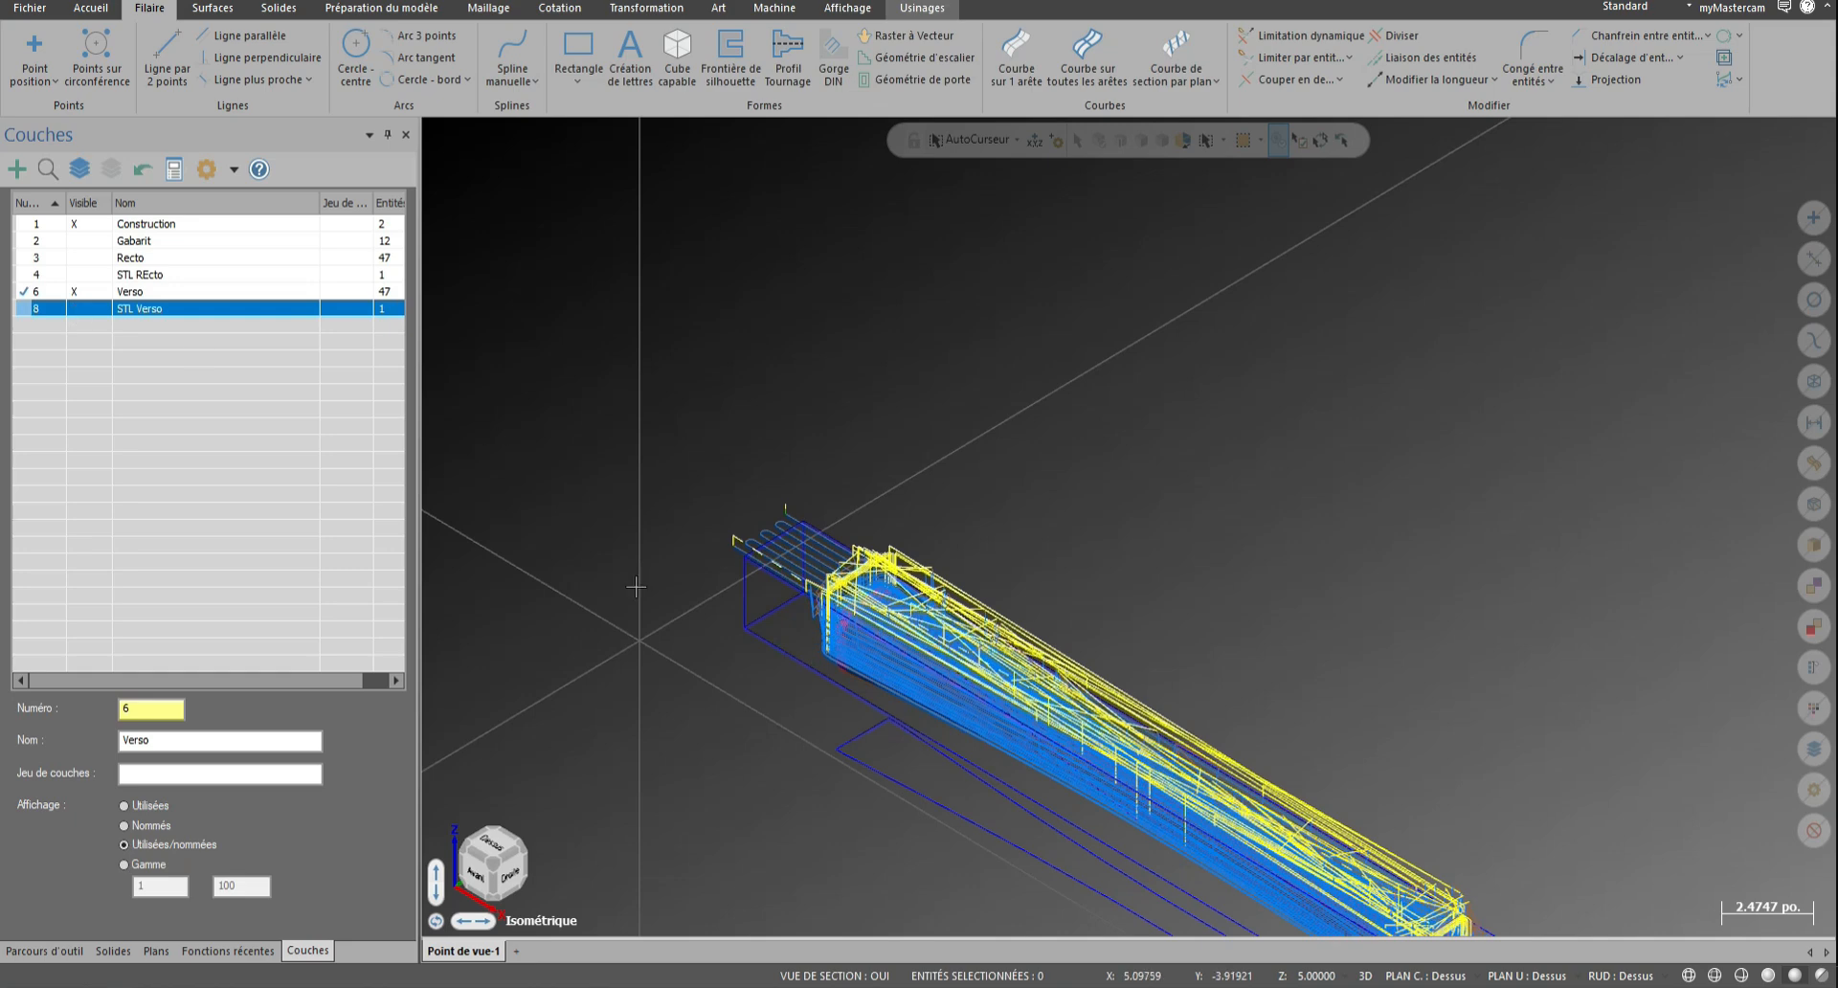
{"action": "scroll", "coordinate": [595, 484], "scroll_direction": "down", "scroll_amount": 2}
{"action": "scroll", "coordinate": [596, 484], "scroll_direction": "up", "scroll_amount": 2}
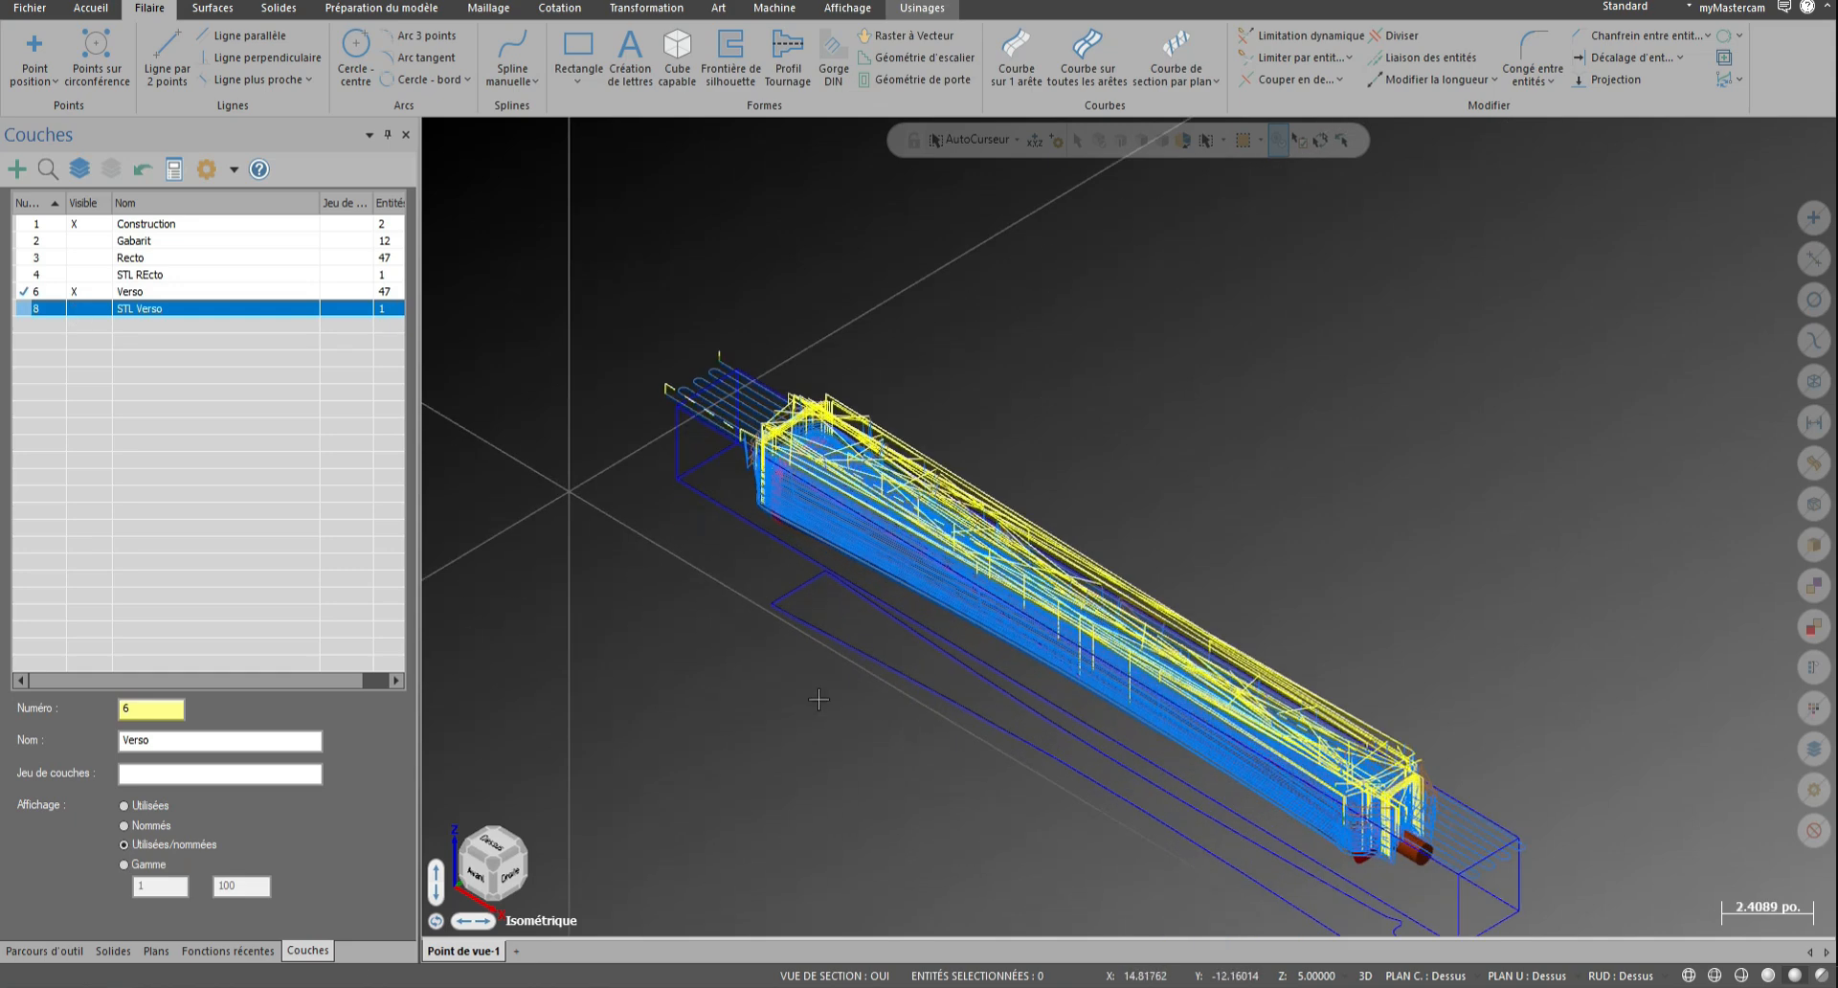
Turn off the toolpath display around the leg model
{"action": "left_click", "coordinate": [50, 959]}
{"action": "left_click", "coordinate": [44, 205]}
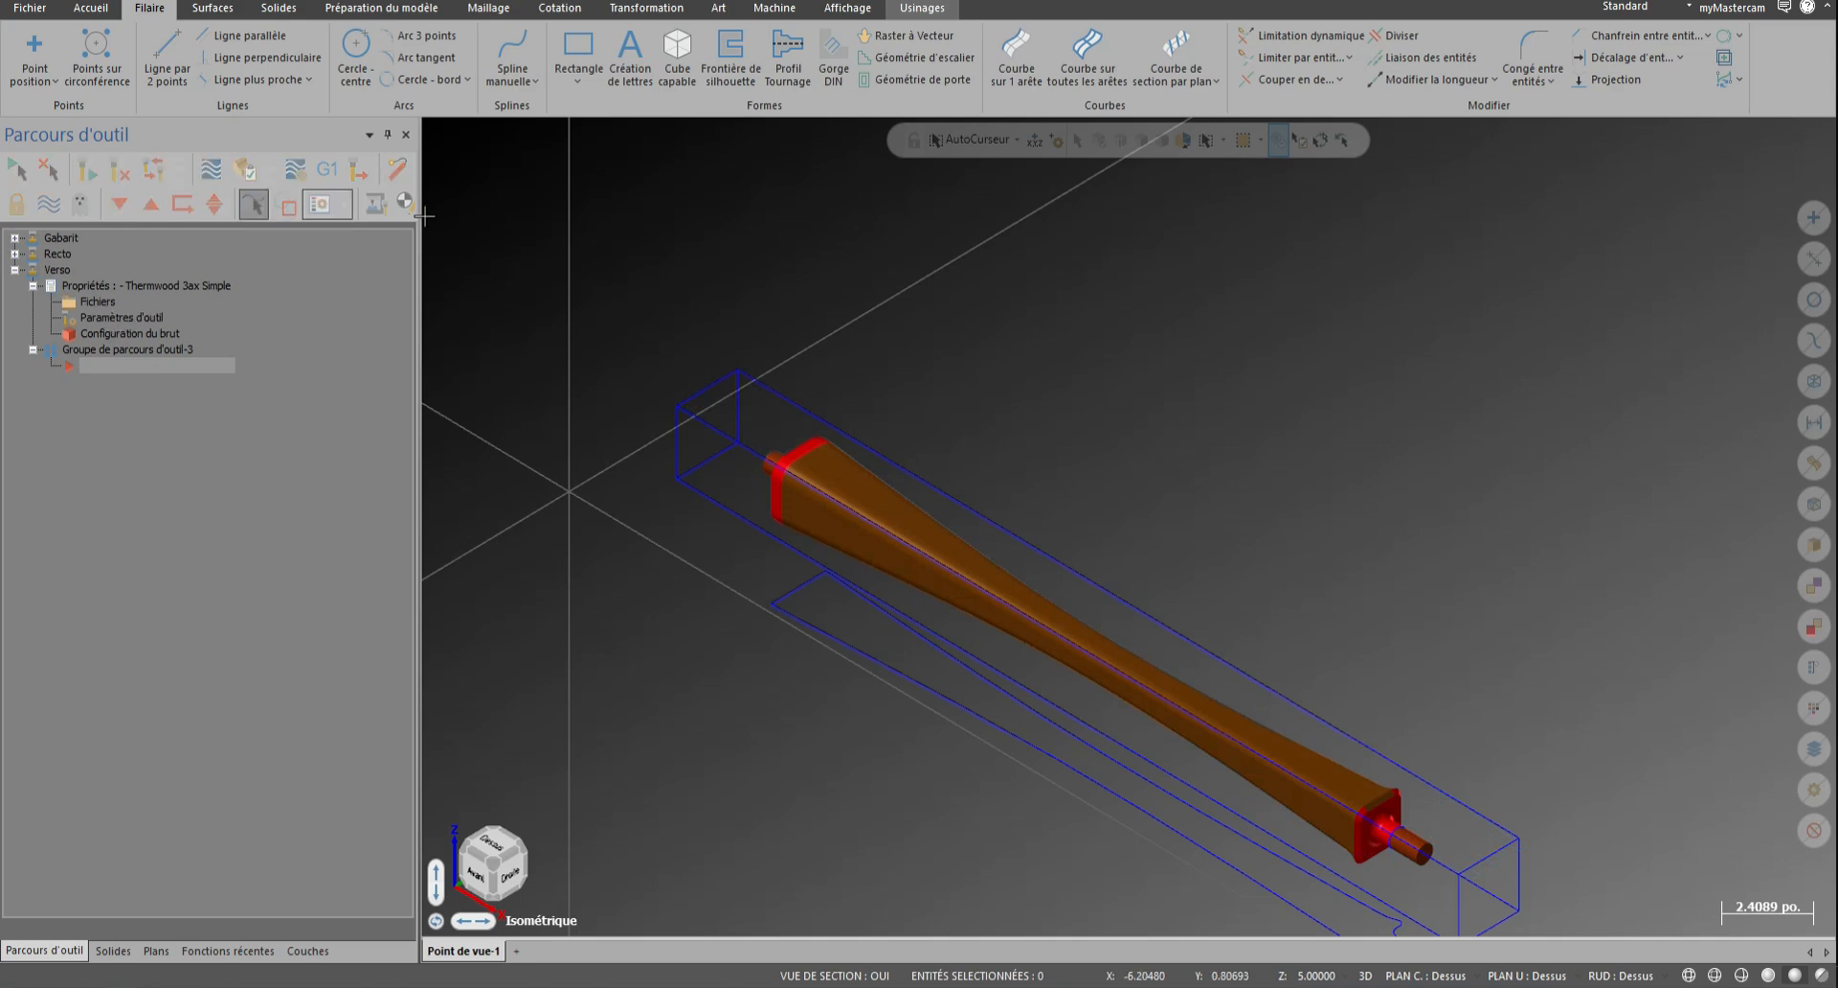
{"action": "scroll", "coordinate": [459, 222], "scroll_direction": "down", "scroll_amount": 1}
Copy Recto's OptiRough dynamique, Crête Ébauche and Crête Finition toolpaths into the Verso toolpath group, reusing the existing 0.5000 spherical tool
{"action": "left_click", "coordinate": [15, 253]}
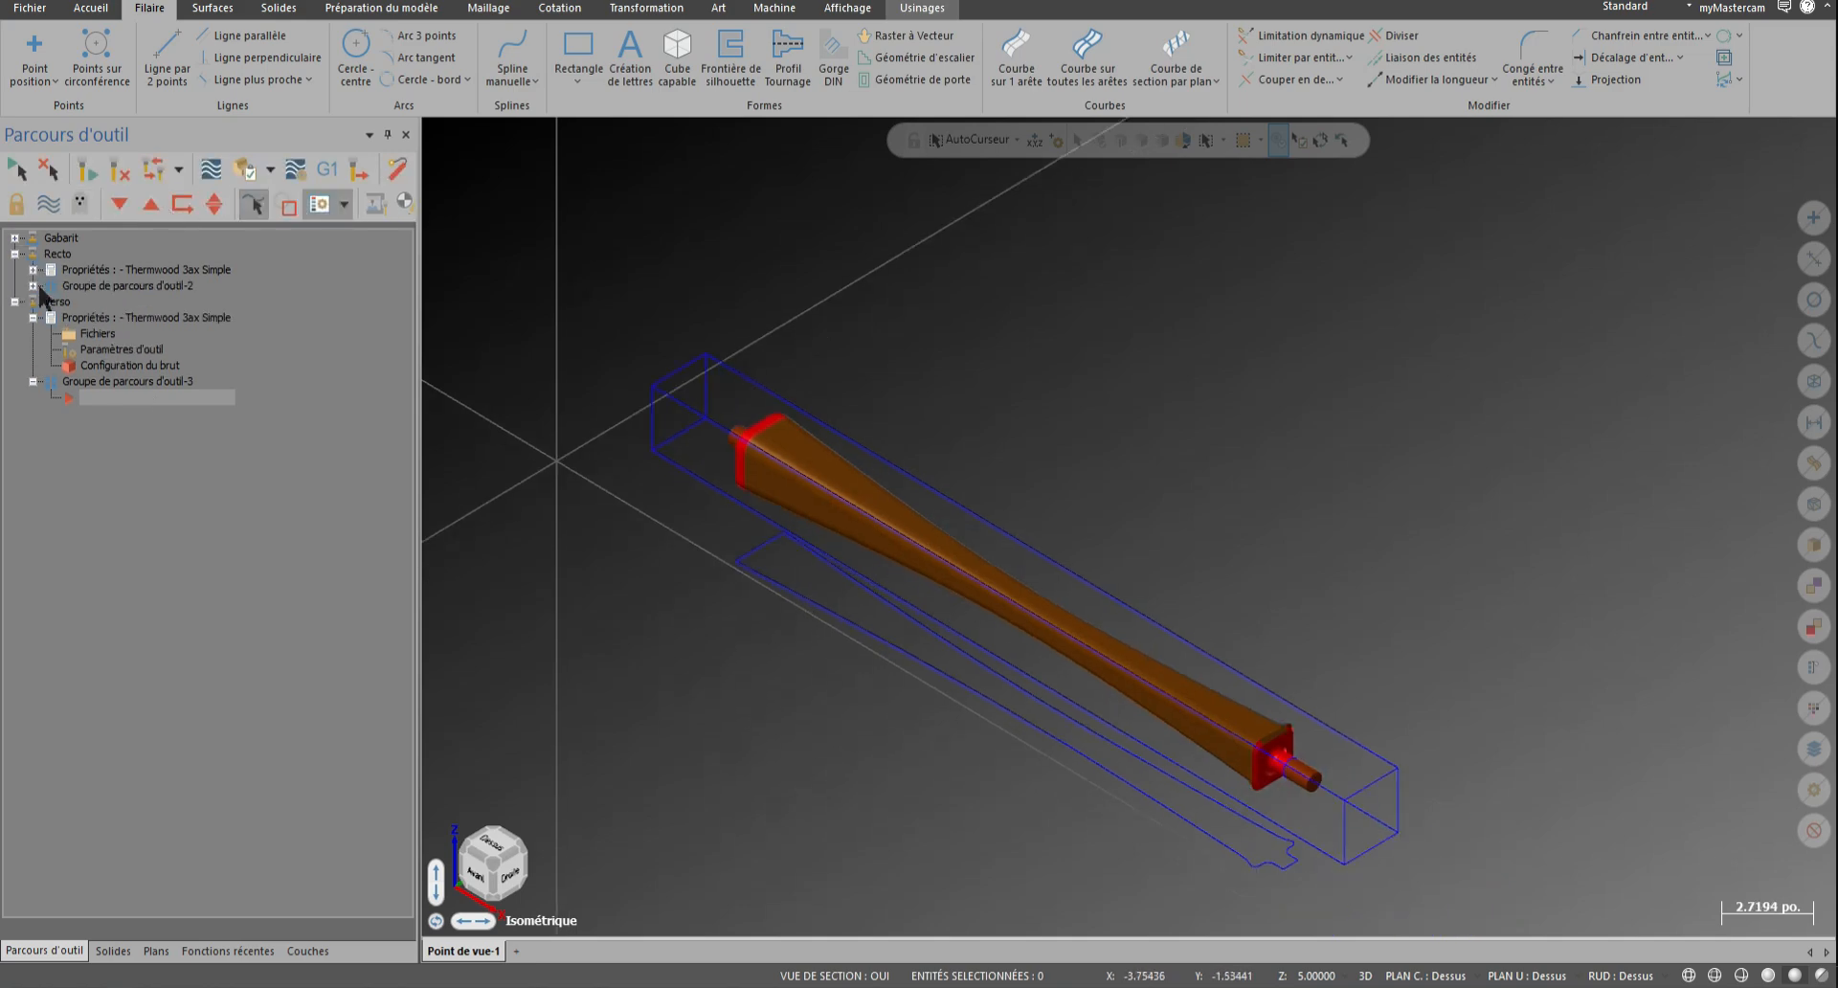
{"action": "left_click", "coordinate": [33, 286]}
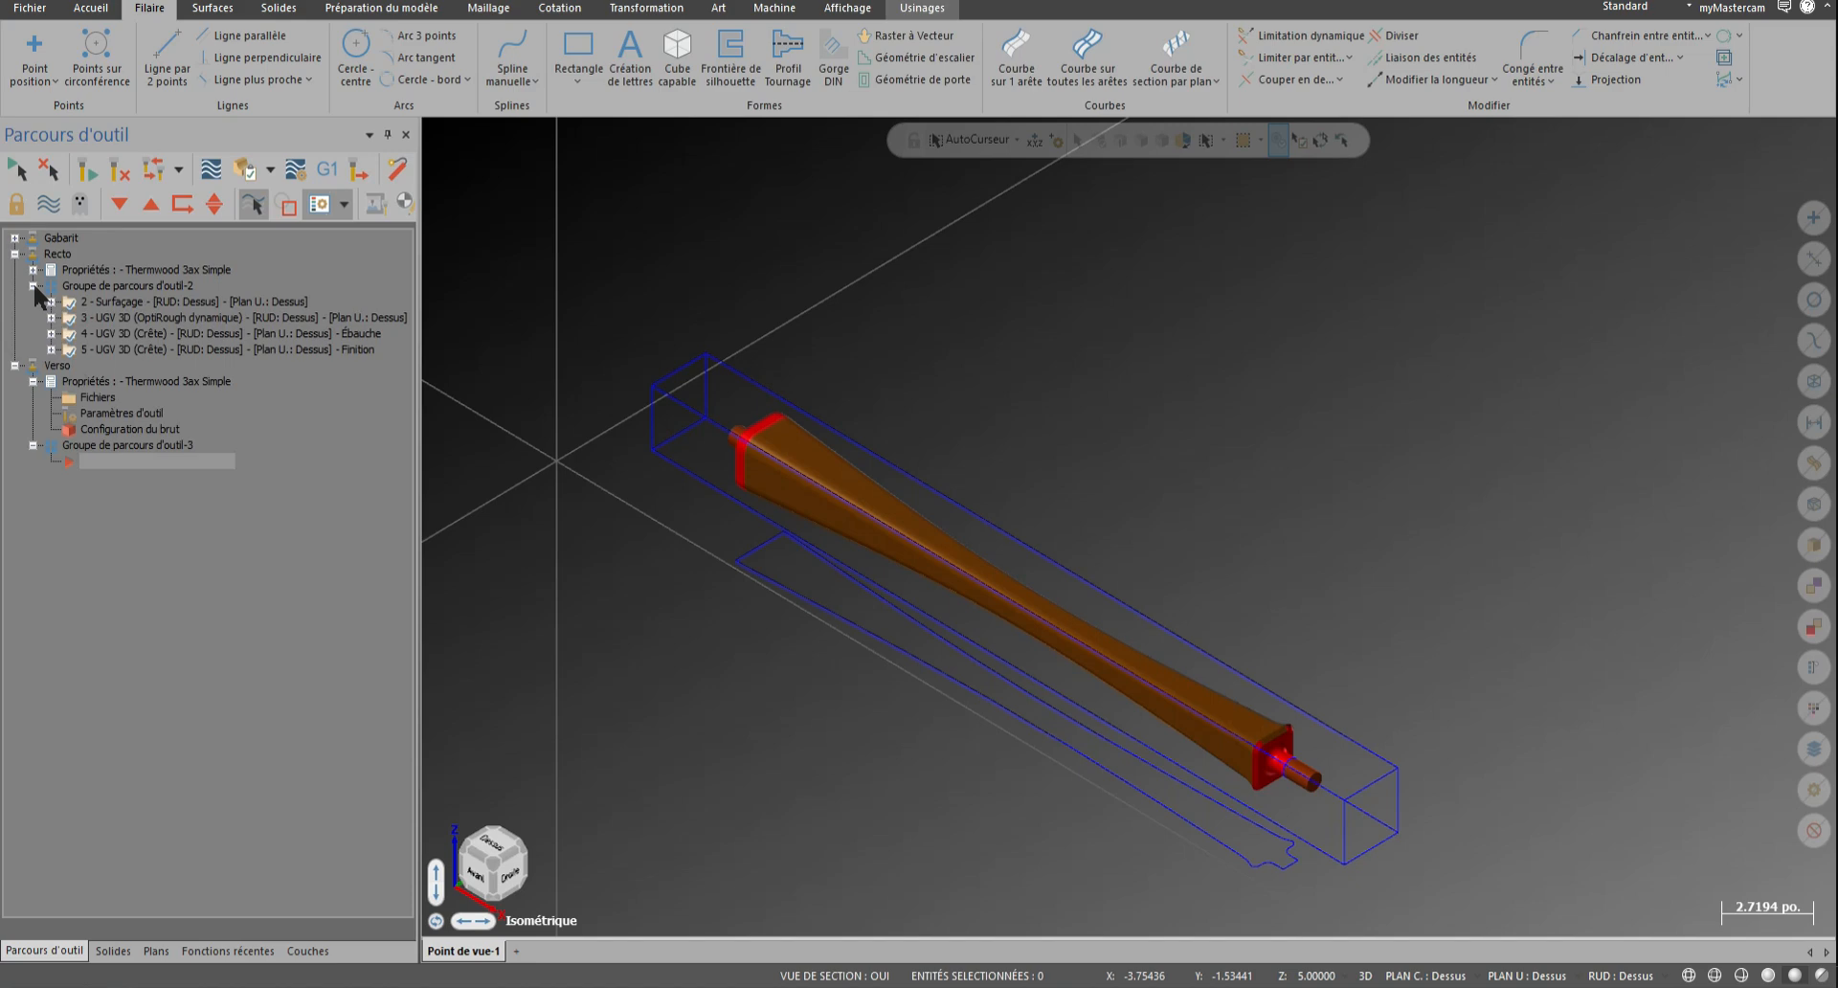
{"action": "left_click", "coordinate": [110, 318]}
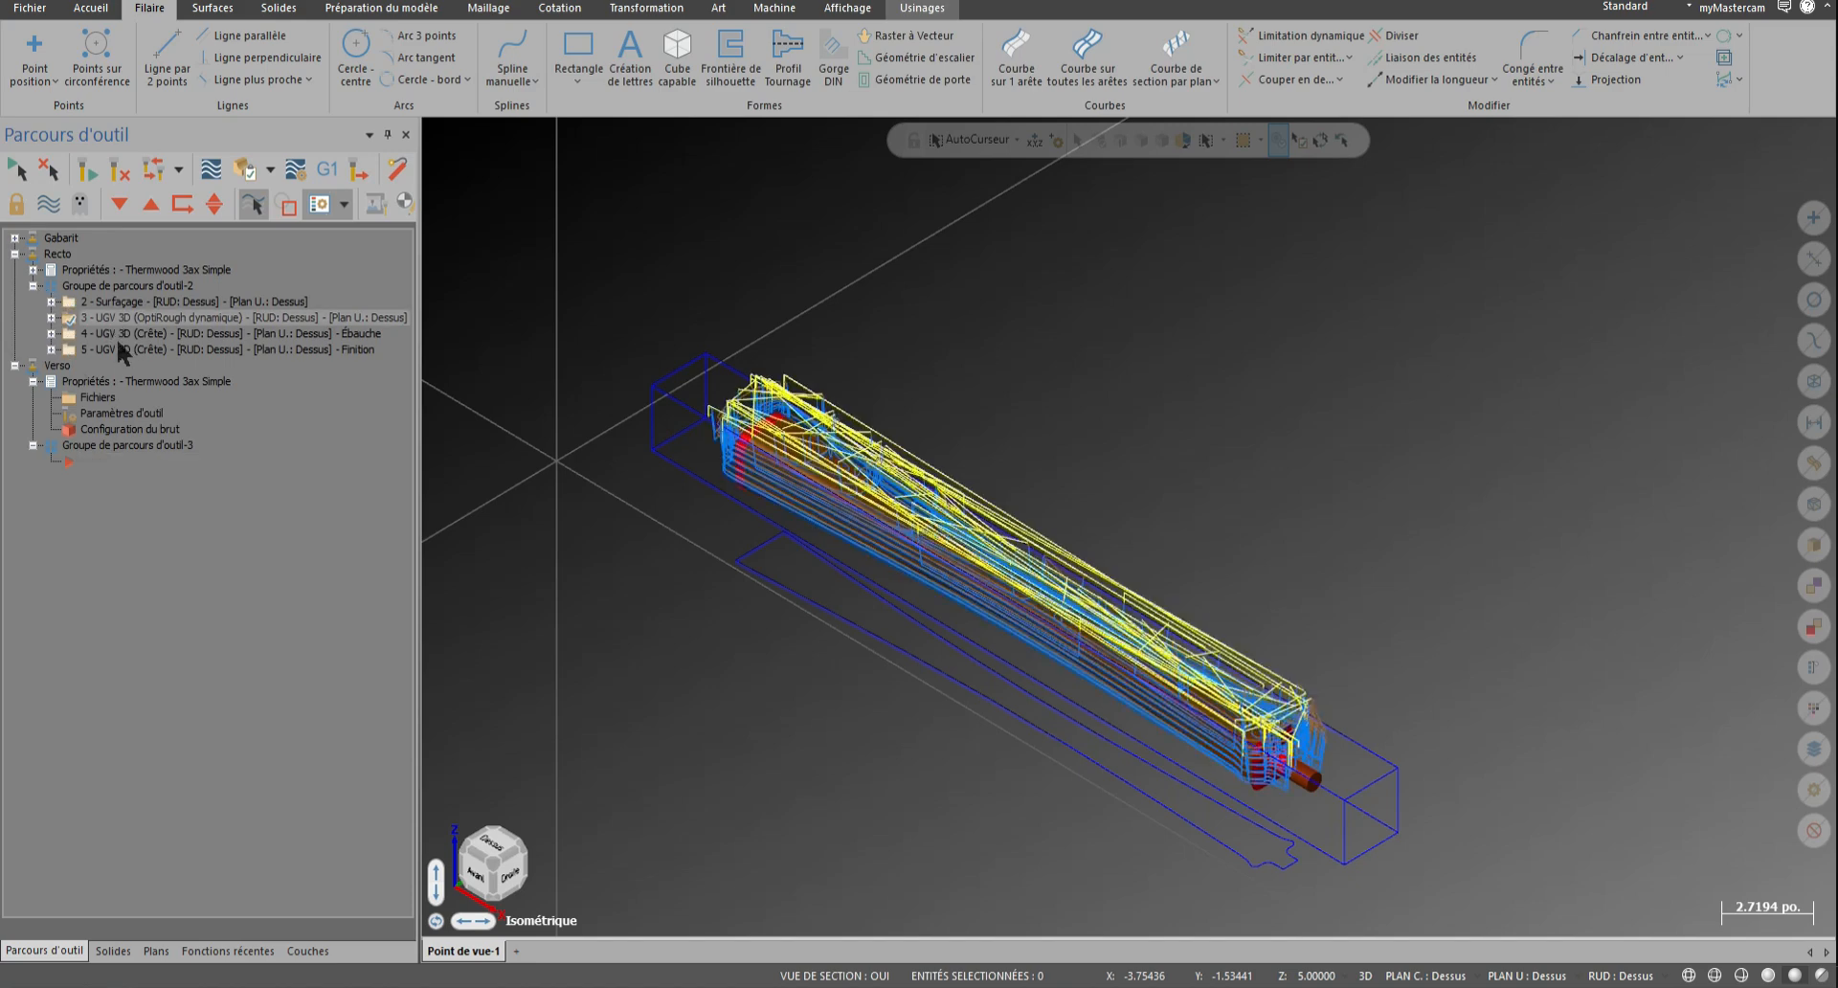
{"action": "left_click", "coordinate": [120, 335]}
{"action": "left_click", "coordinate": [113, 350]}
{"action": "left_click", "coordinate": [118, 332], "text": "ctrl"}
{"action": "left_click", "coordinate": [118, 317], "text": "ctrl"}
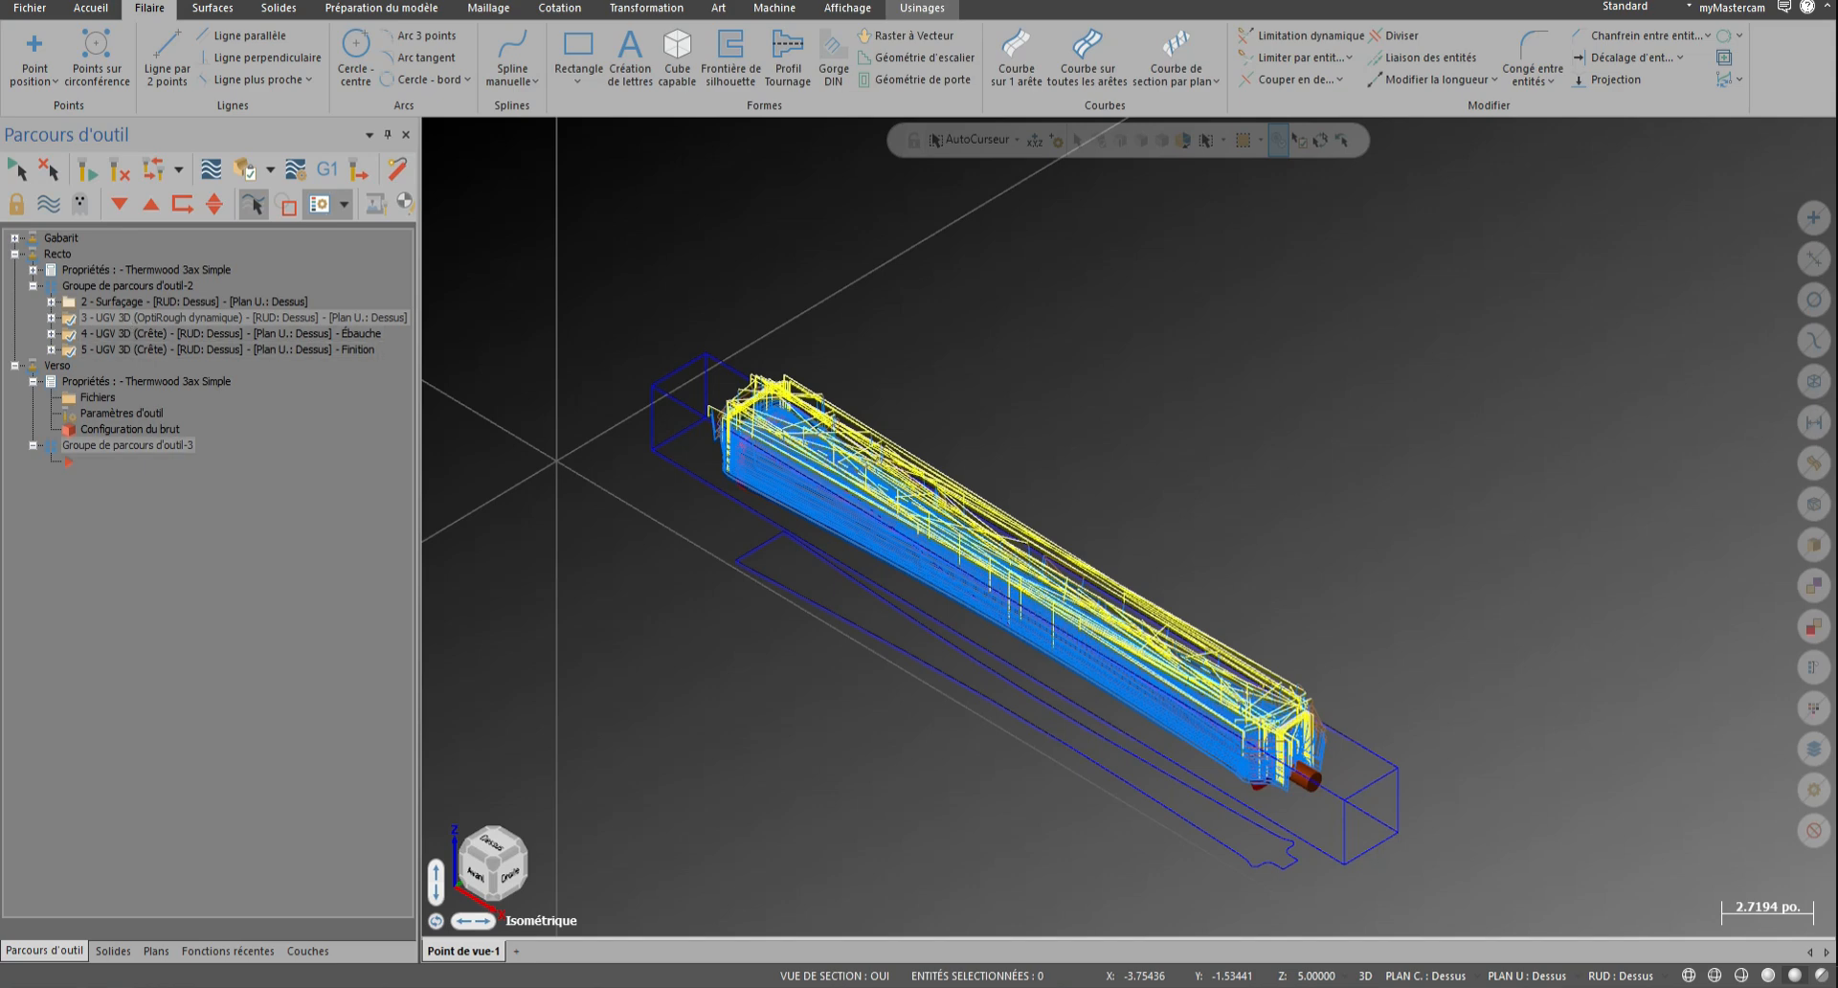
{"action": "right_click_drag", "start_coordinate": [88, 458], "coordinate": [149, 456]}
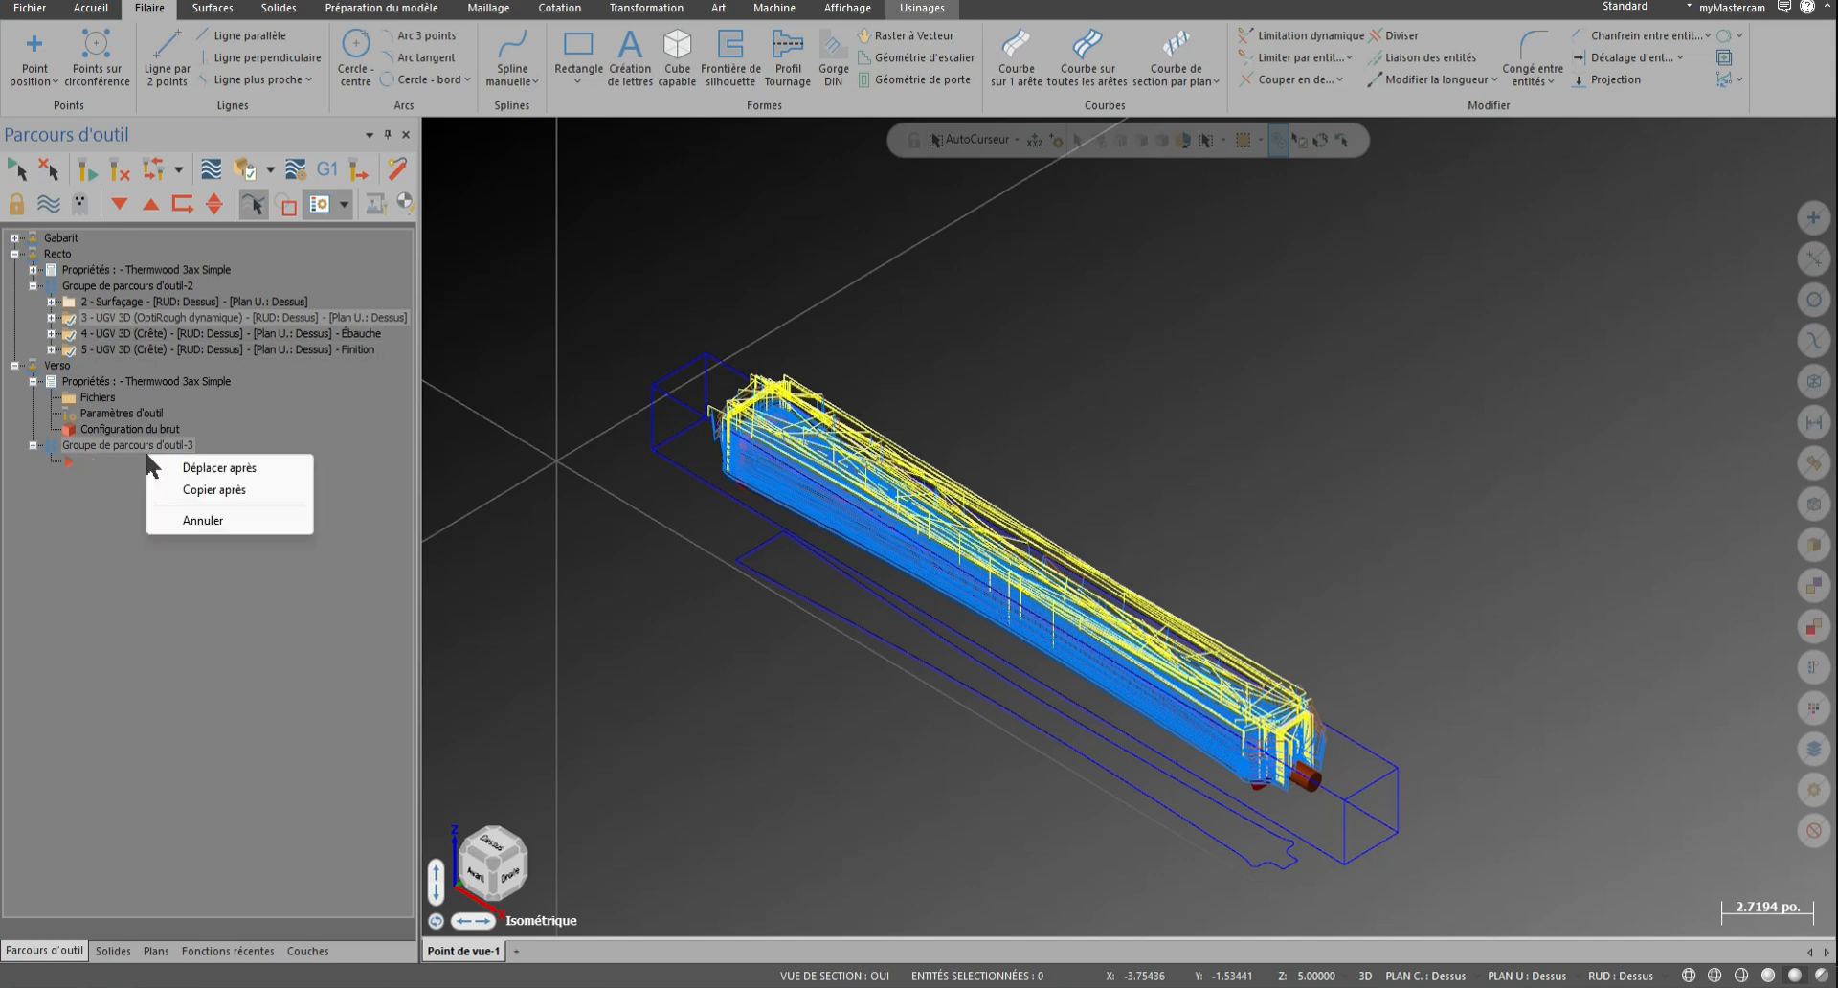
{"action": "left_click", "coordinate": [233, 490]}
{"action": "left_click", "coordinate": [122, 274]}
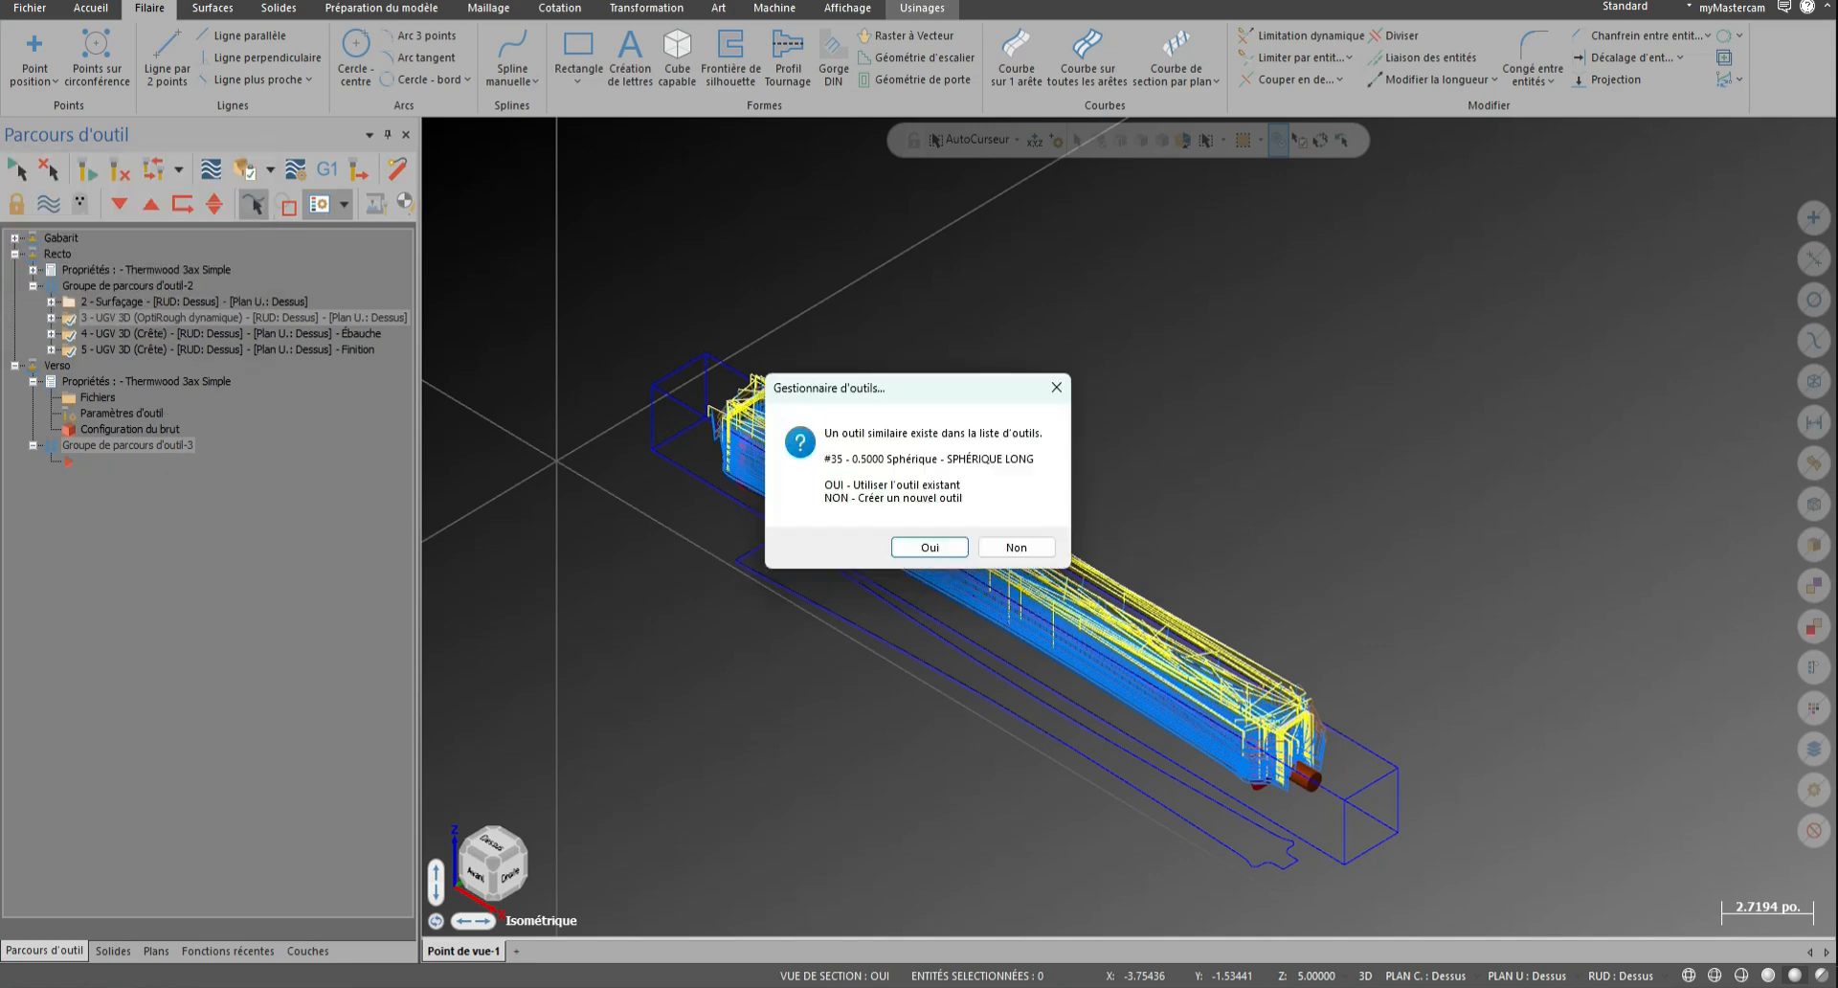
{"action": "left_click", "coordinate": [923, 549]}
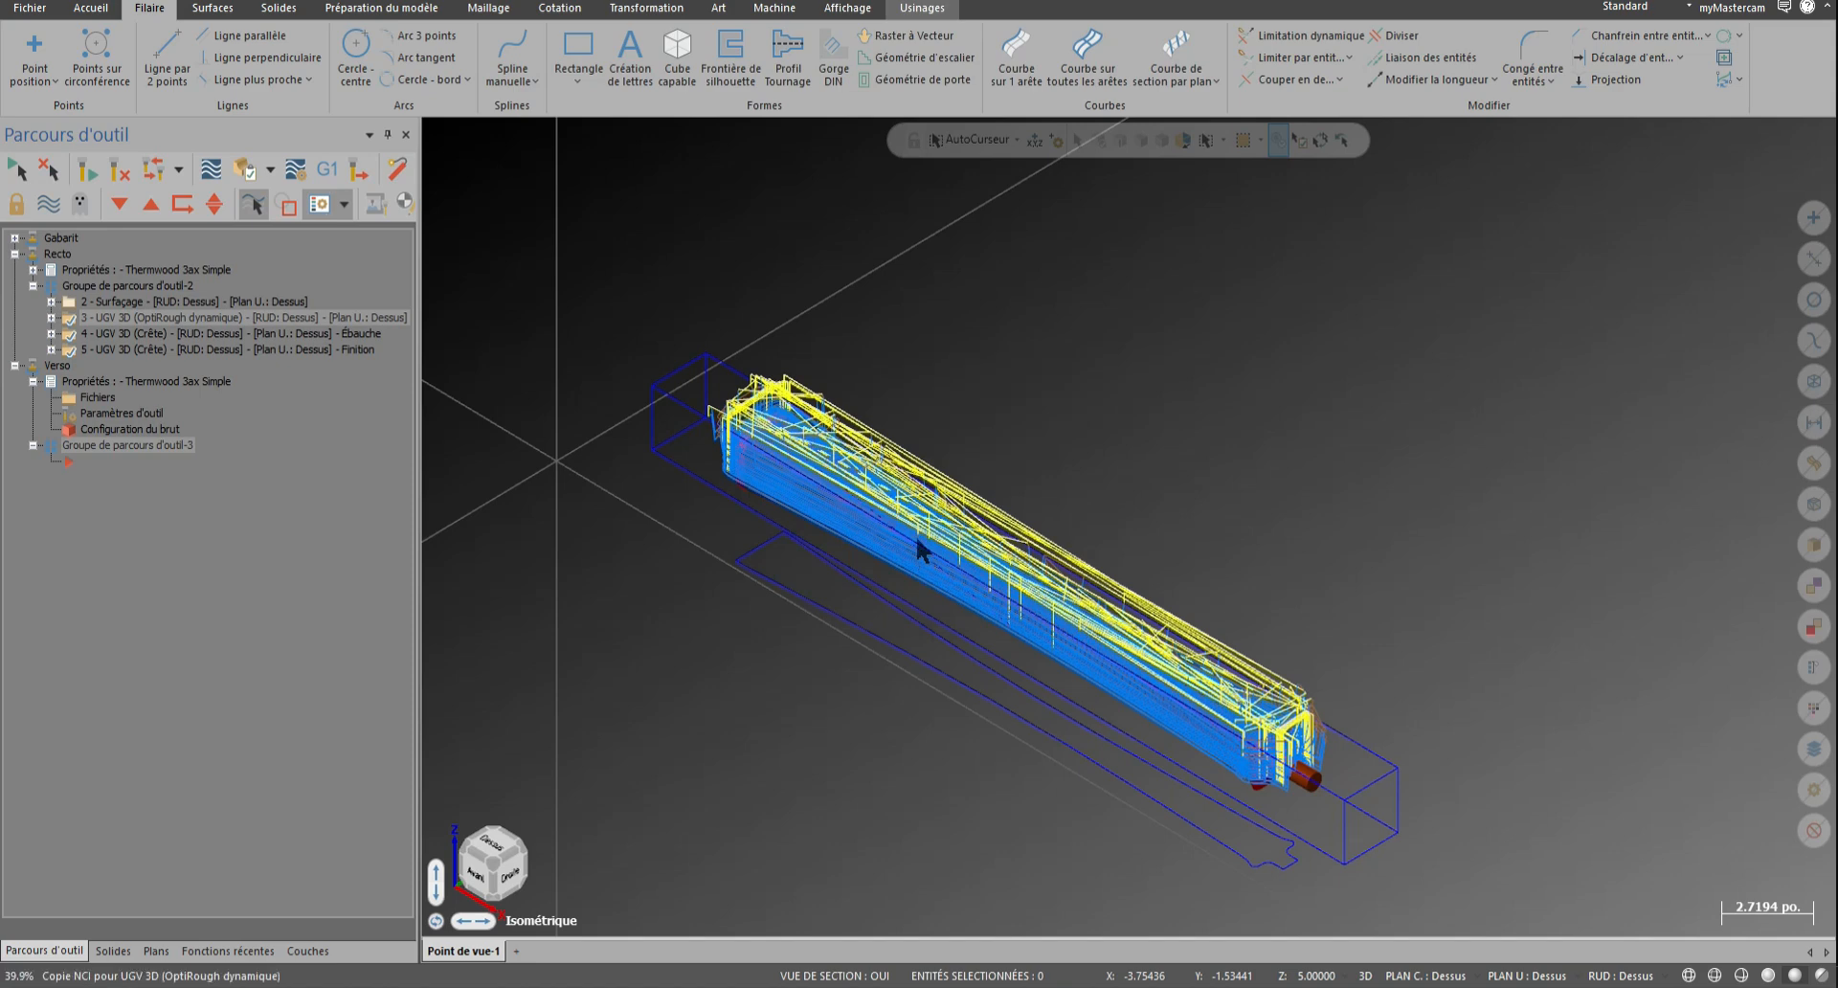
{"action": "left_click", "coordinate": [1040, 317]}
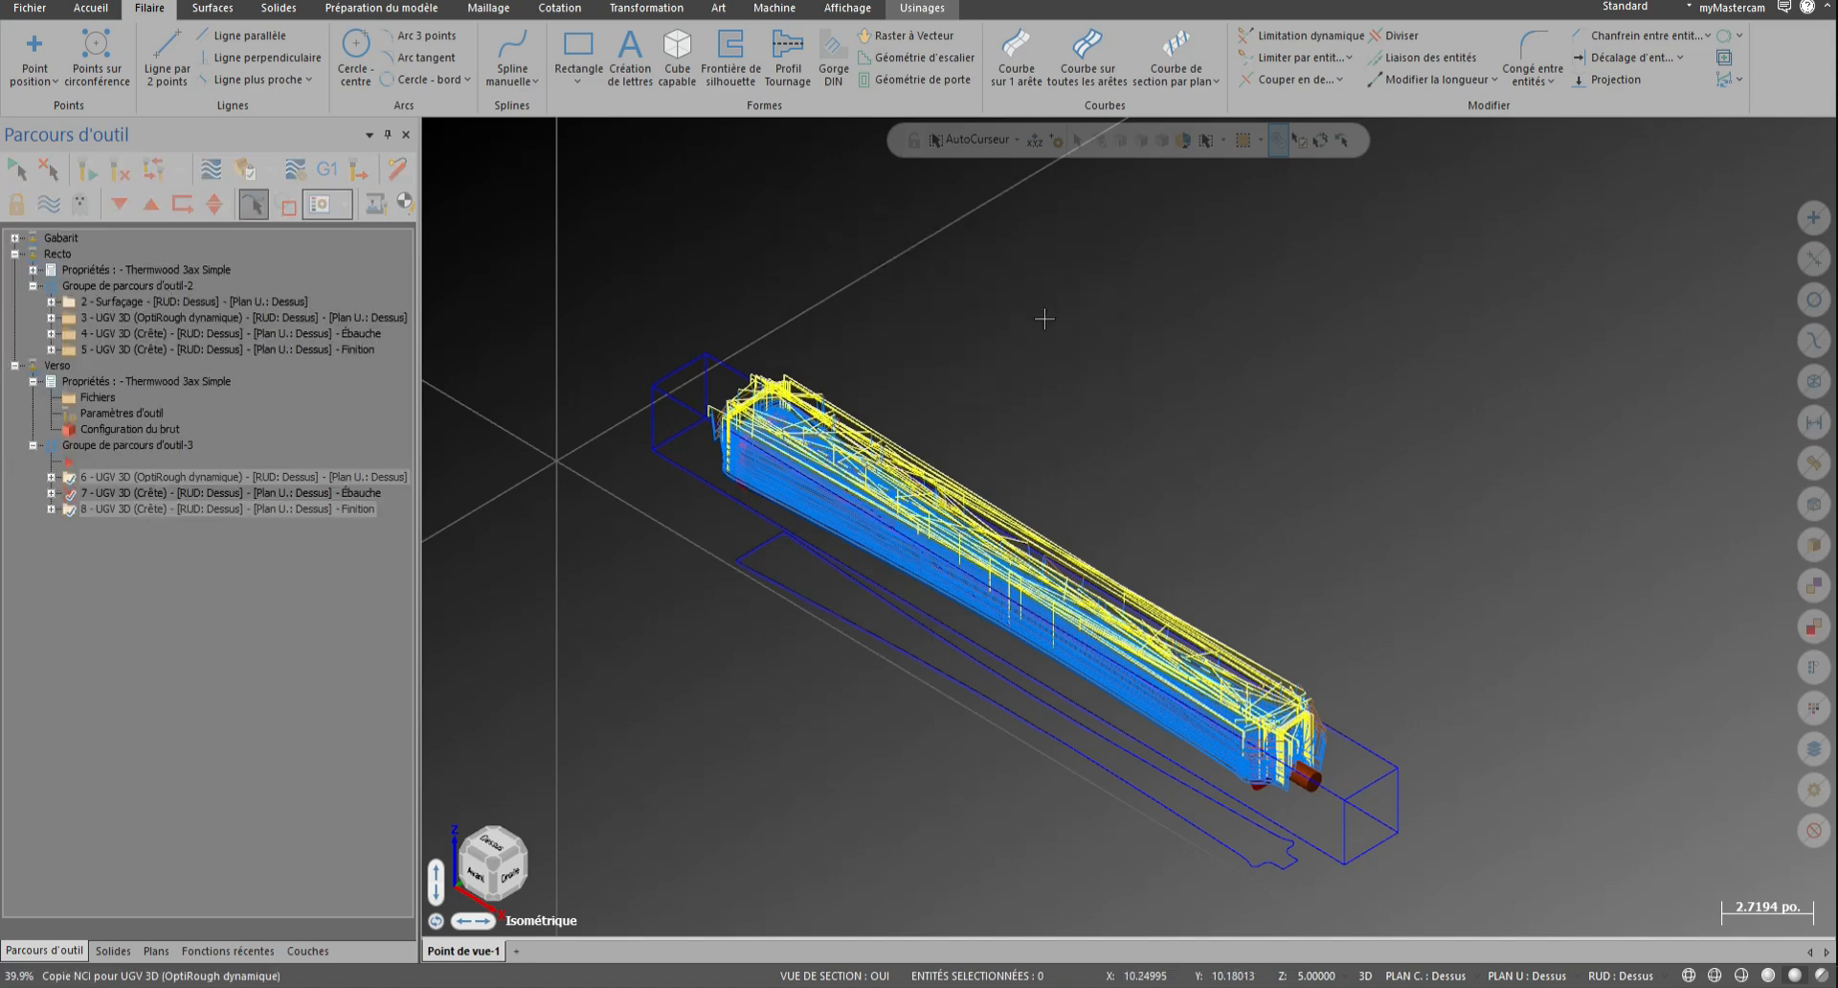
Replace the machining geometry of Verso's OptiRough dynamique toolpath with all faces of the Verso leg model
{"action": "left_click", "coordinate": [51, 508]}
{"action": "left_click", "coordinate": [51, 492]}
{"action": "left_click", "coordinate": [50, 477]}
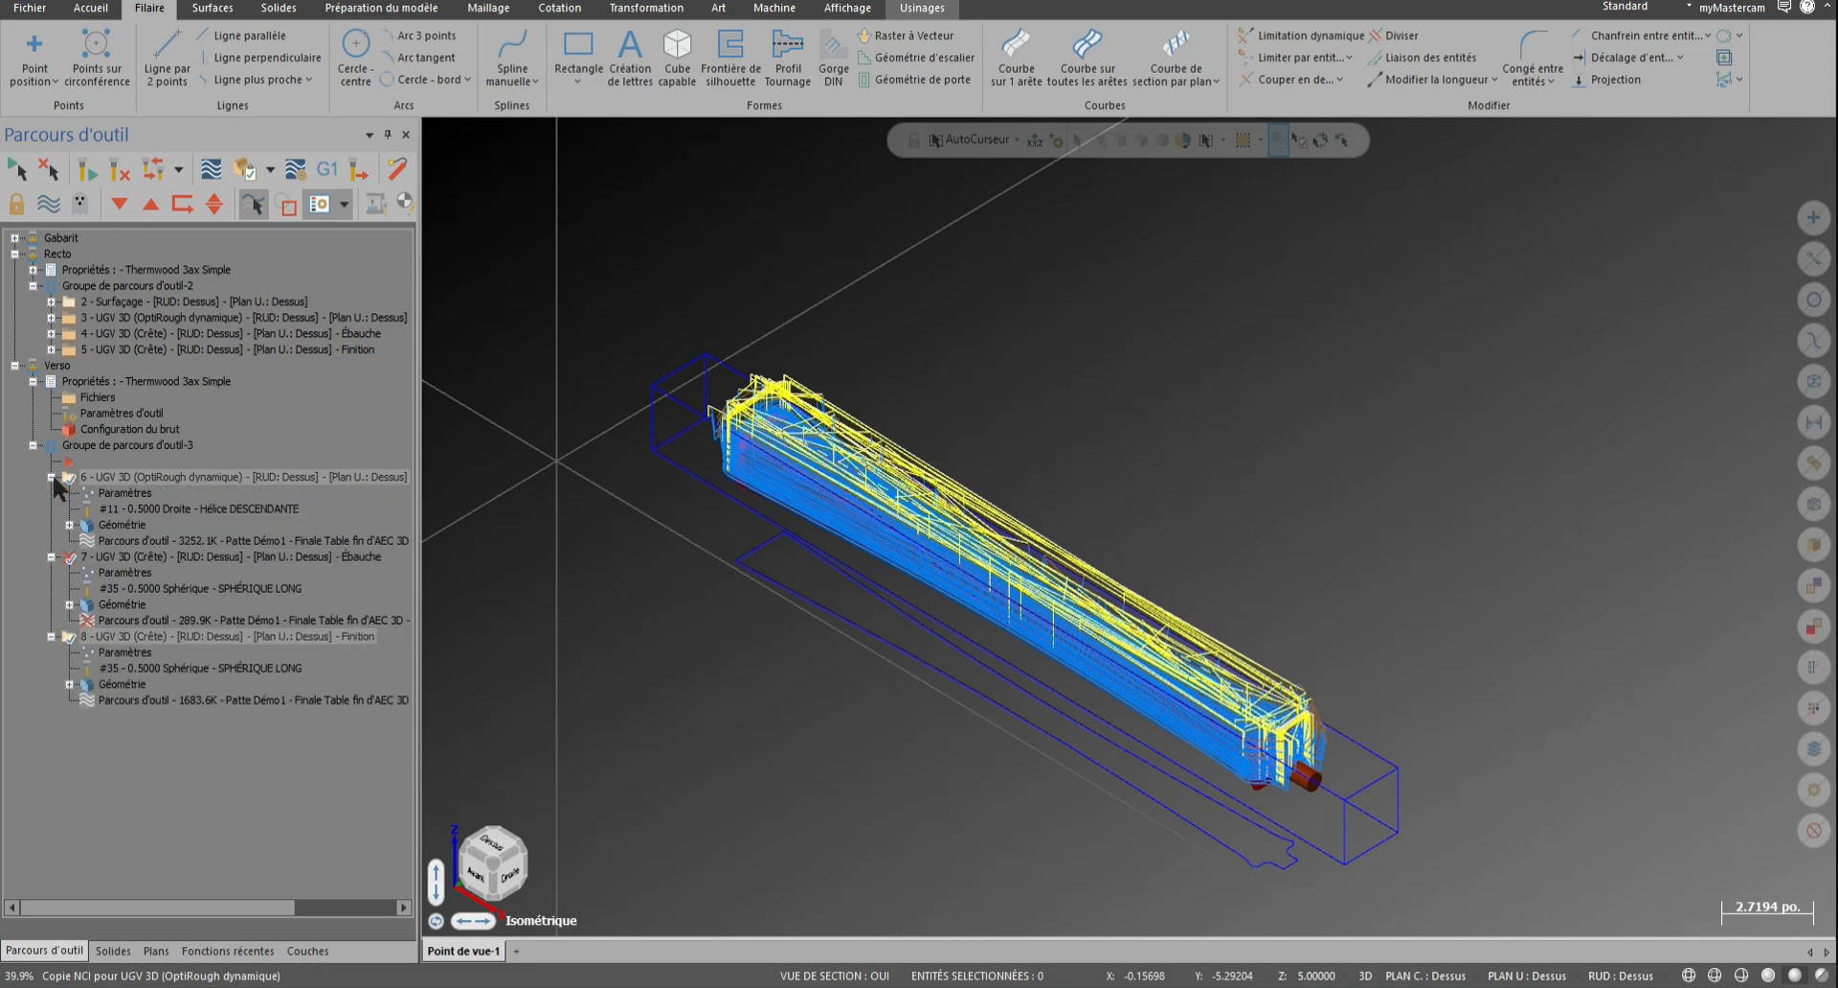
{"action": "left_click", "coordinate": [122, 494]}
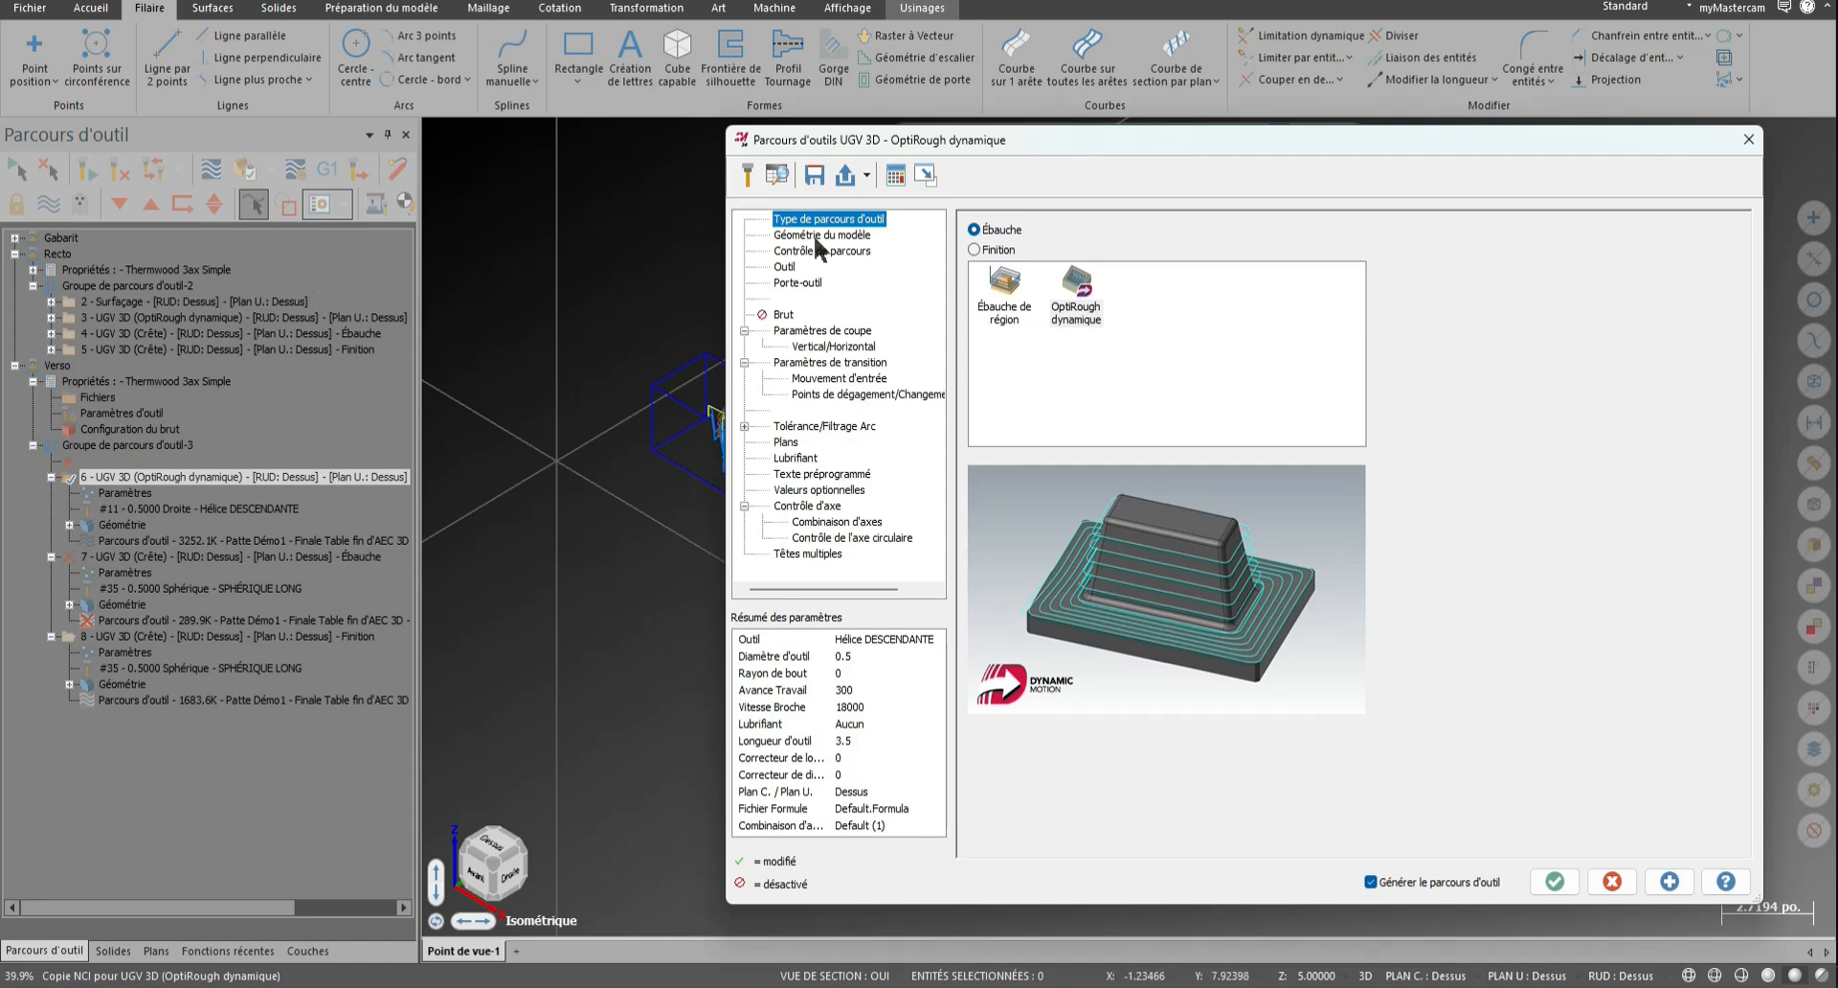
{"action": "left_click", "coordinate": [813, 235]}
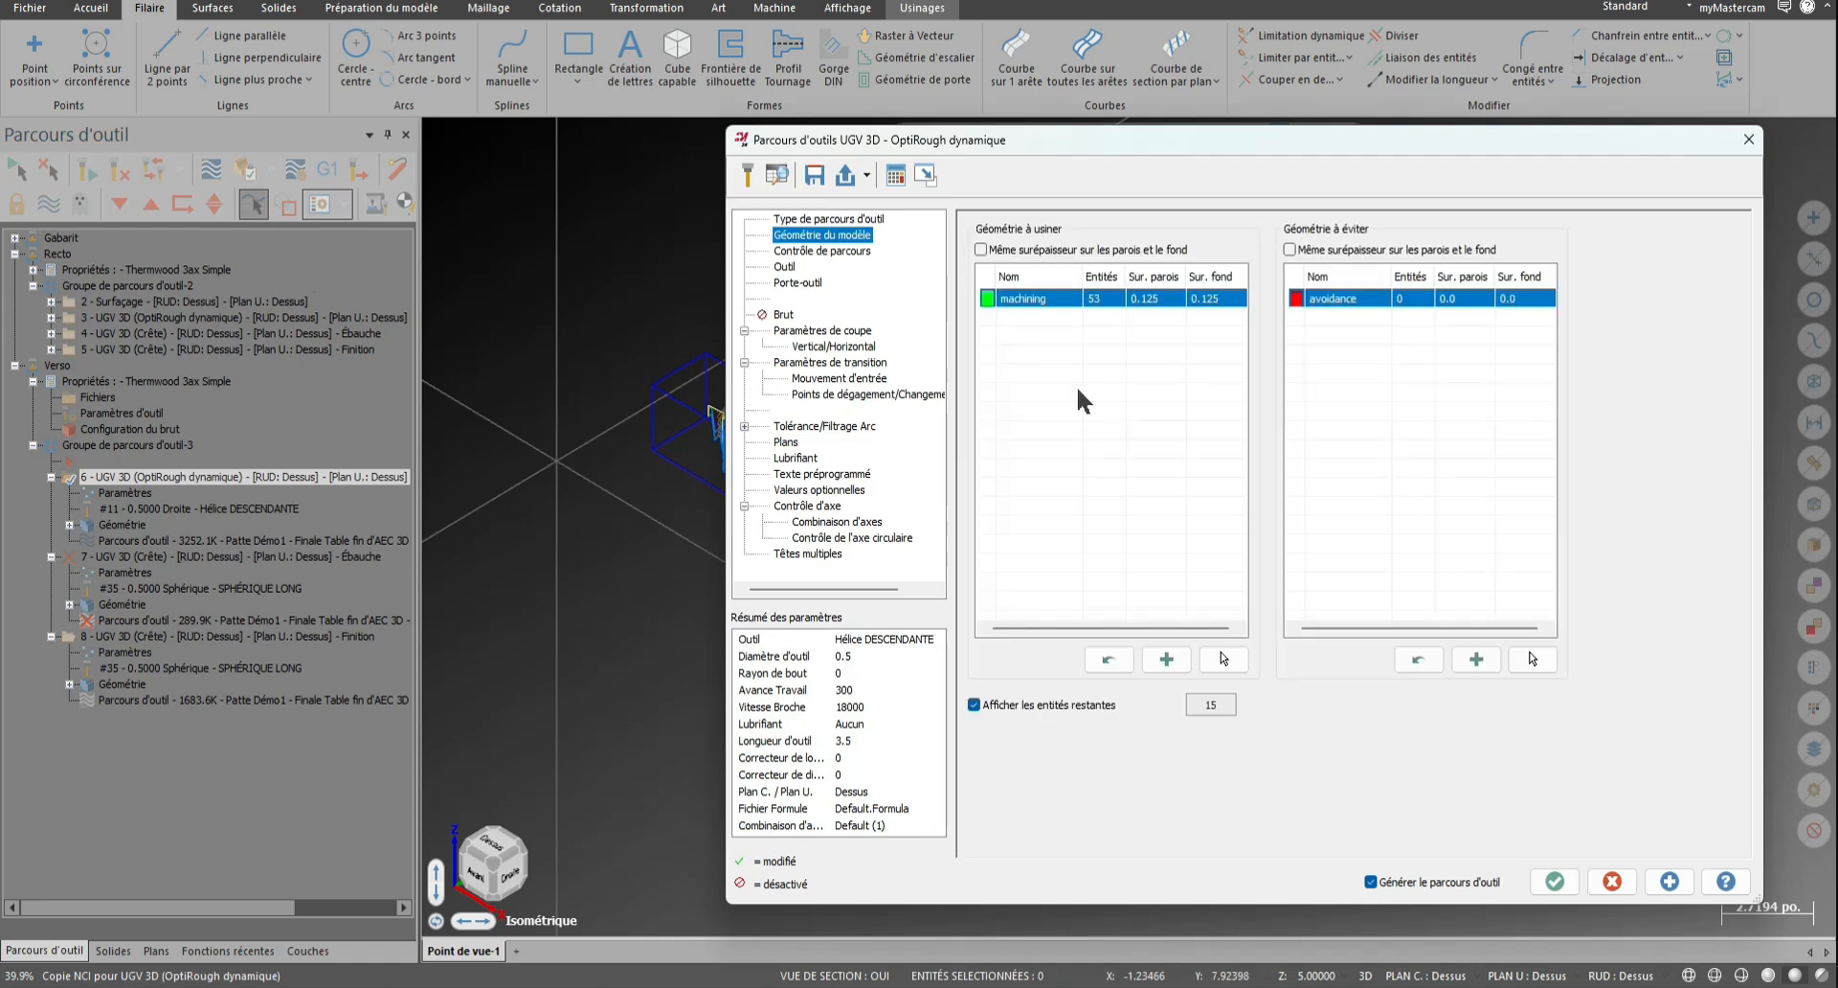
{"action": "right_click", "coordinate": [1210, 303]}
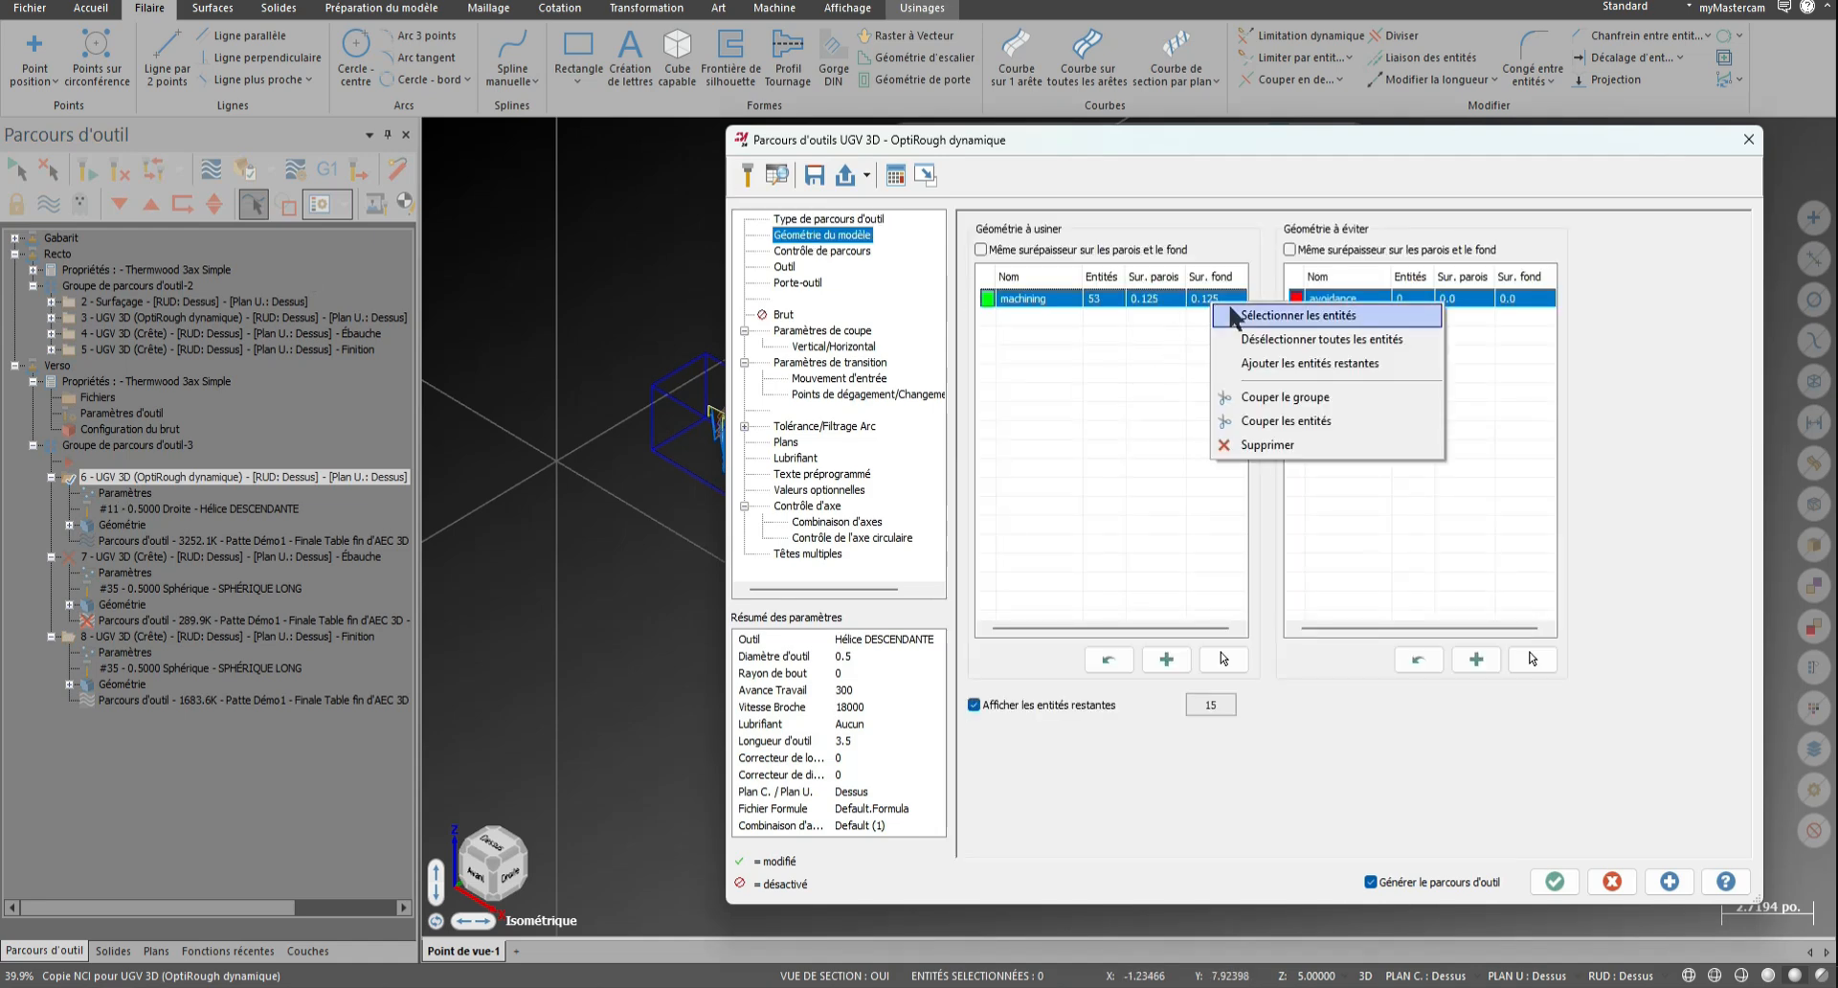
{"action": "left_click", "coordinate": [1277, 341]}
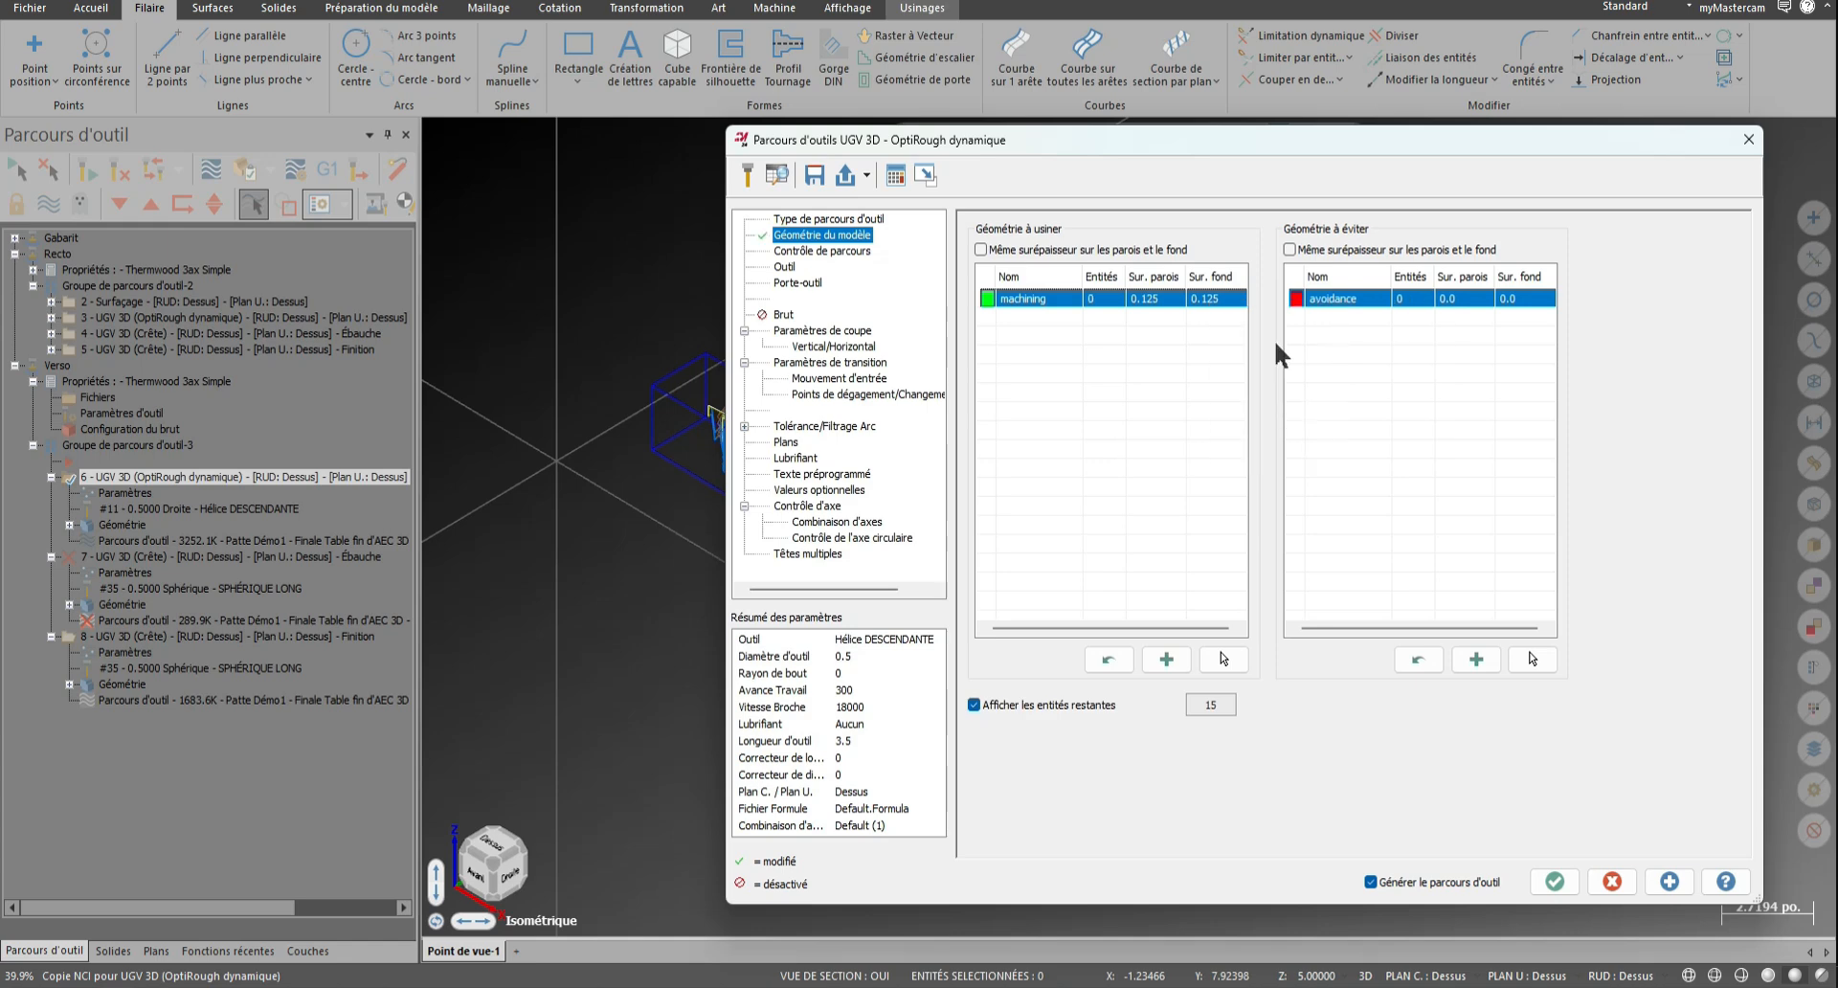
{"action": "left_click", "coordinate": [1225, 659]}
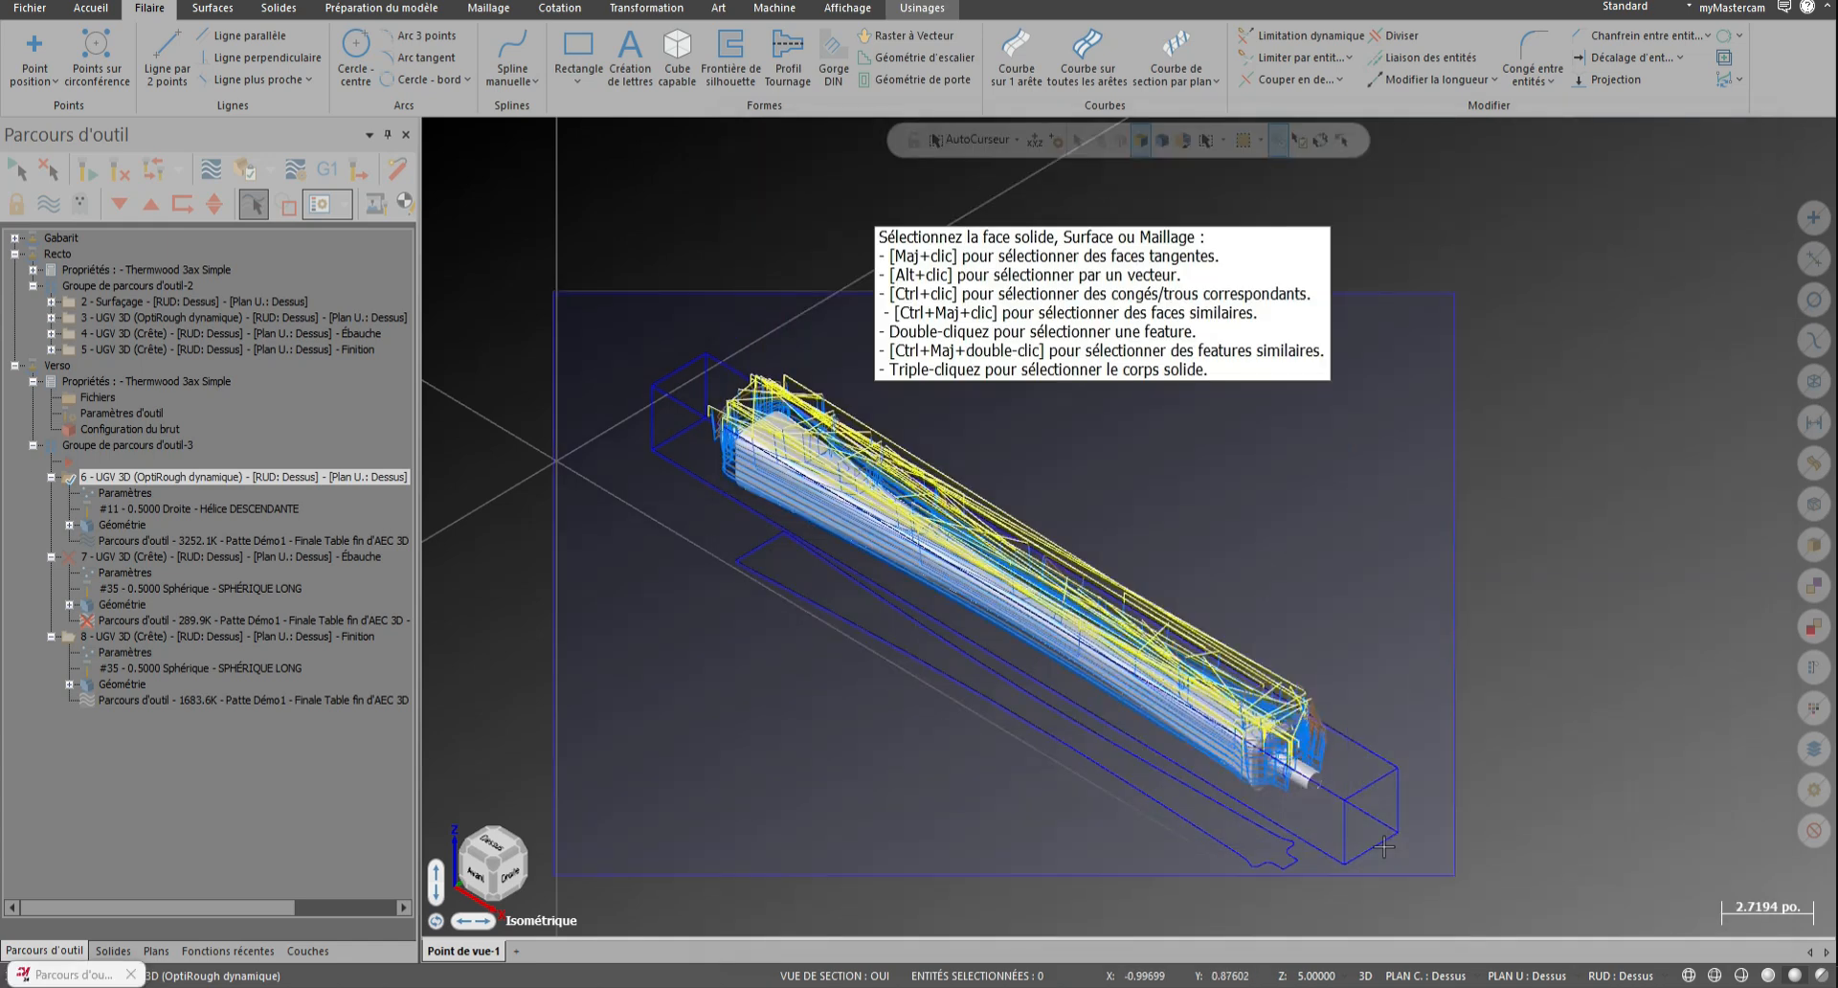
{"action": "left_click_drag", "start_coordinate": [1384, 846], "coordinate": [1436, 866]}
{"action": "key", "text": "Return"}
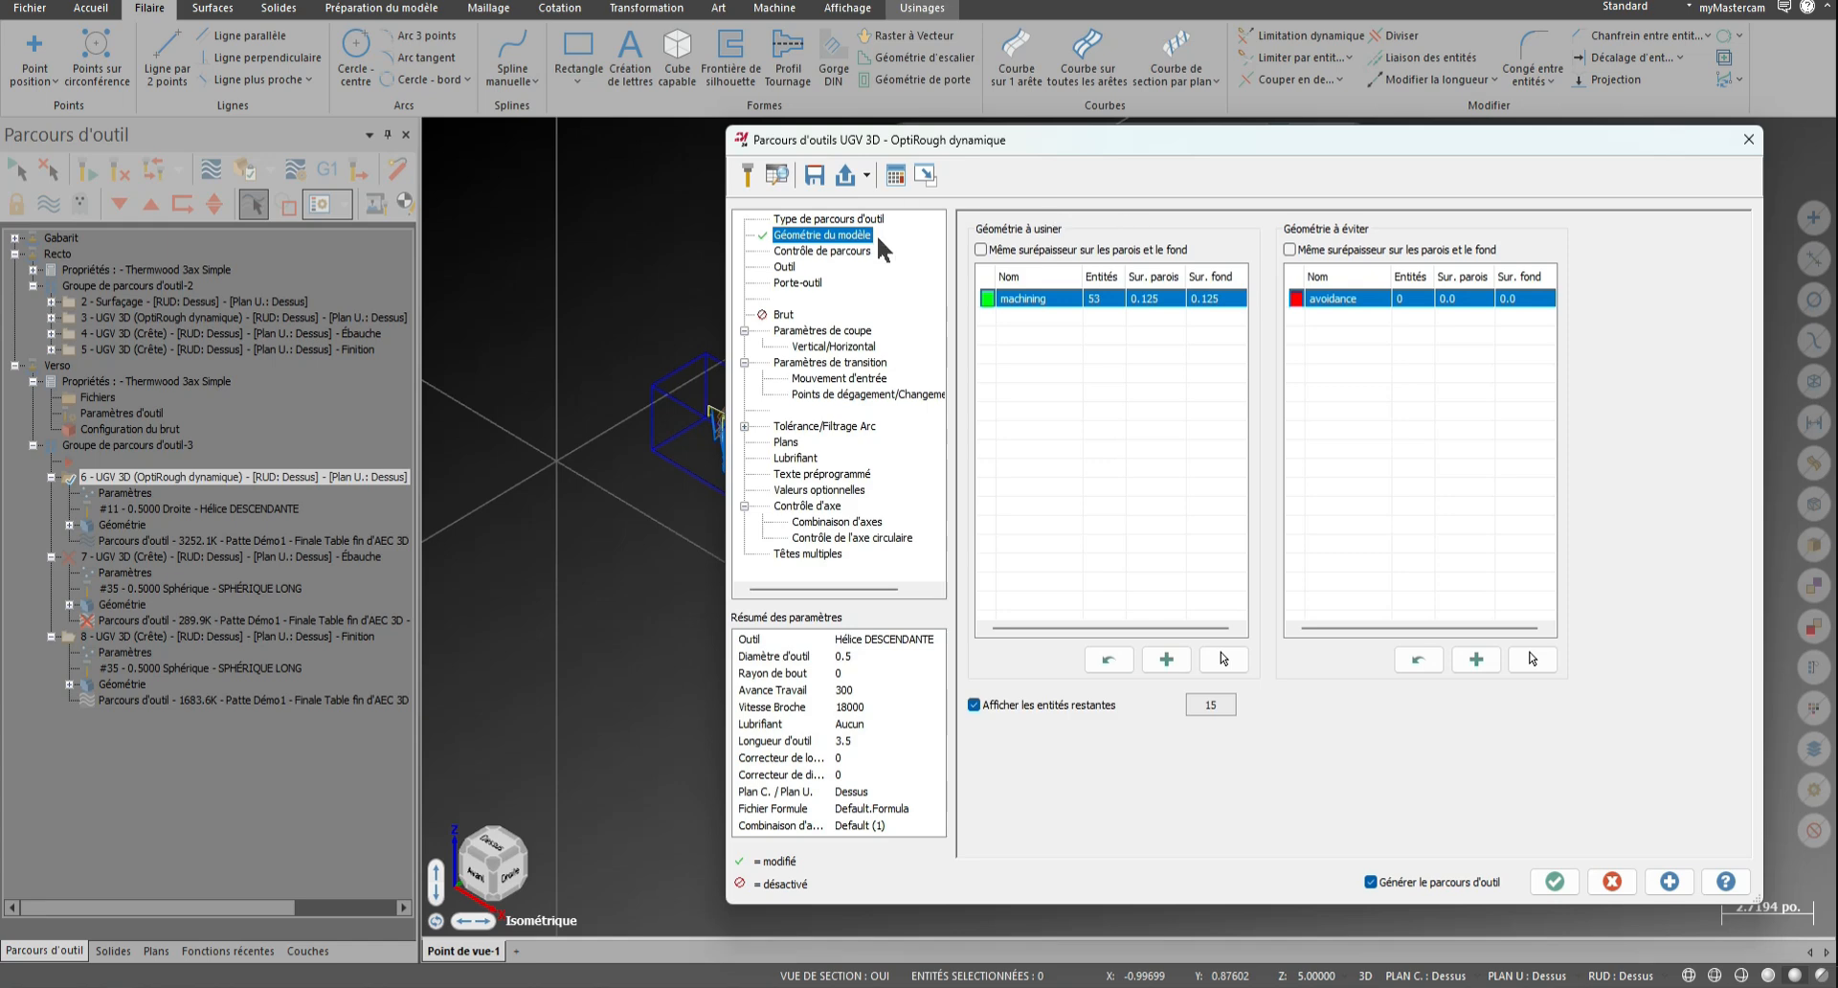
Replace the OptiRough toolpath's boundary chain with the Verso leg outline below the model and accept the parameters
{"action": "left_click", "coordinate": [833, 251]}
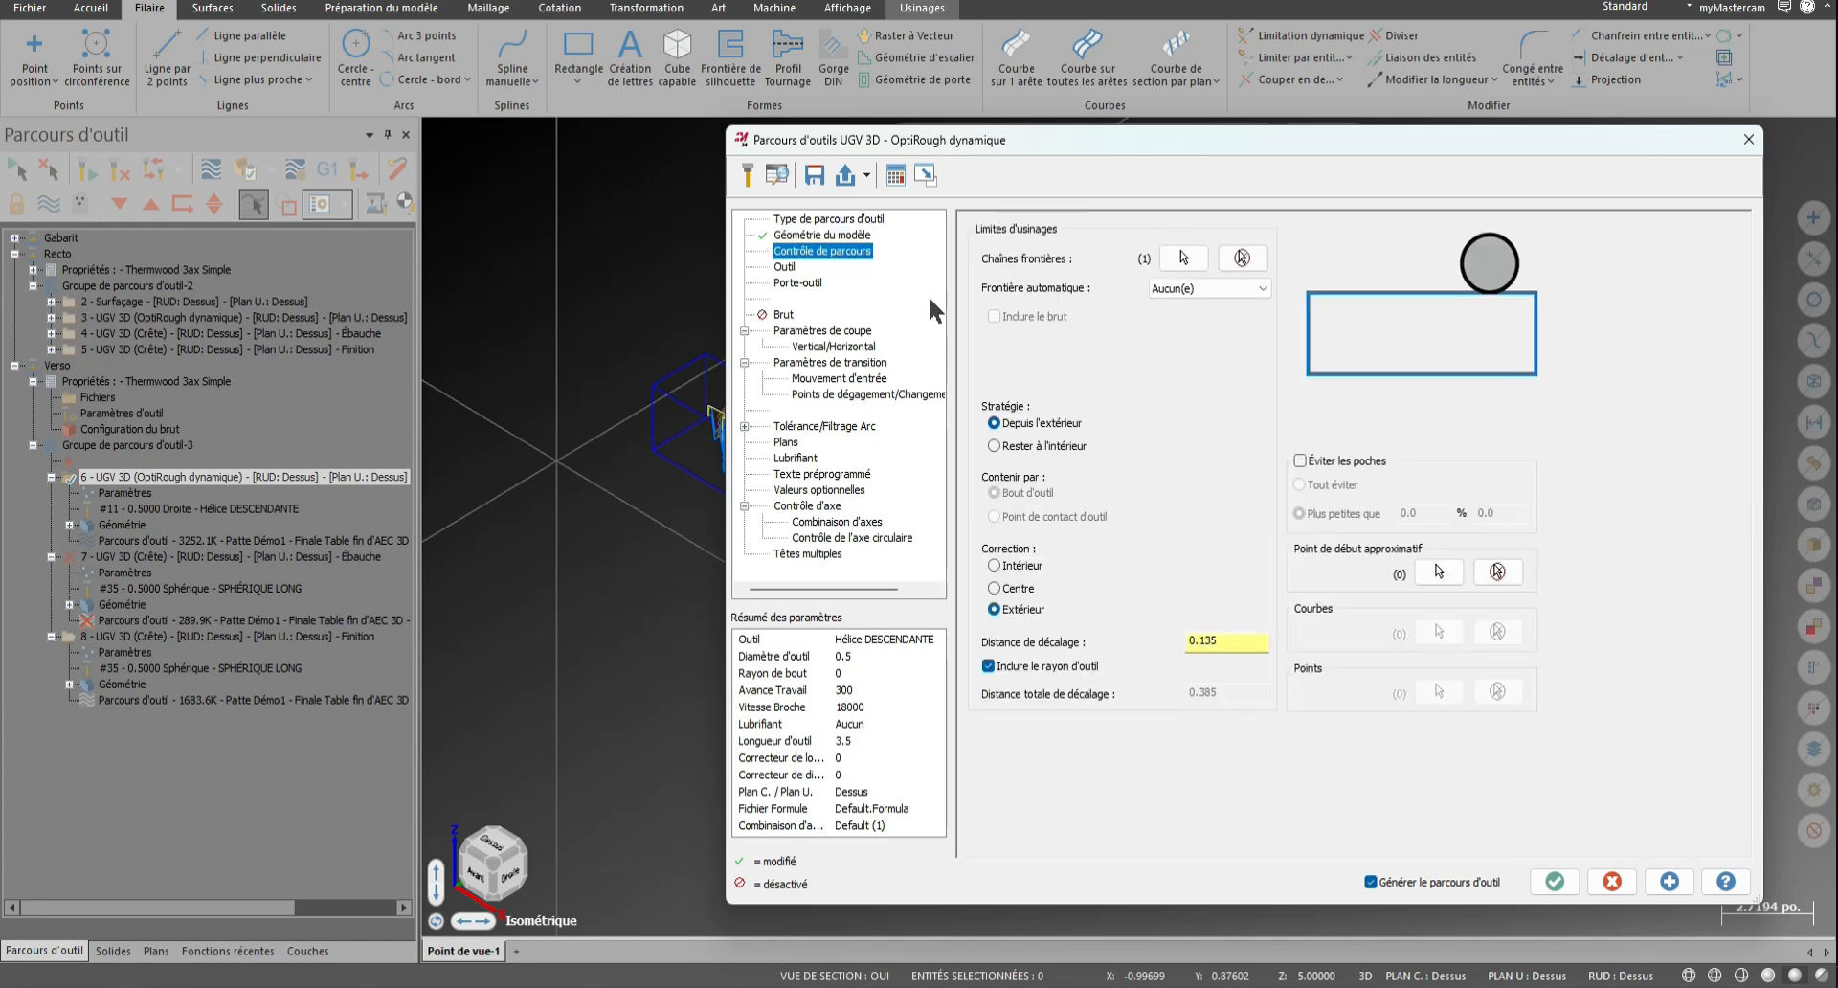
{"action": "left_click", "coordinate": [1242, 258]}
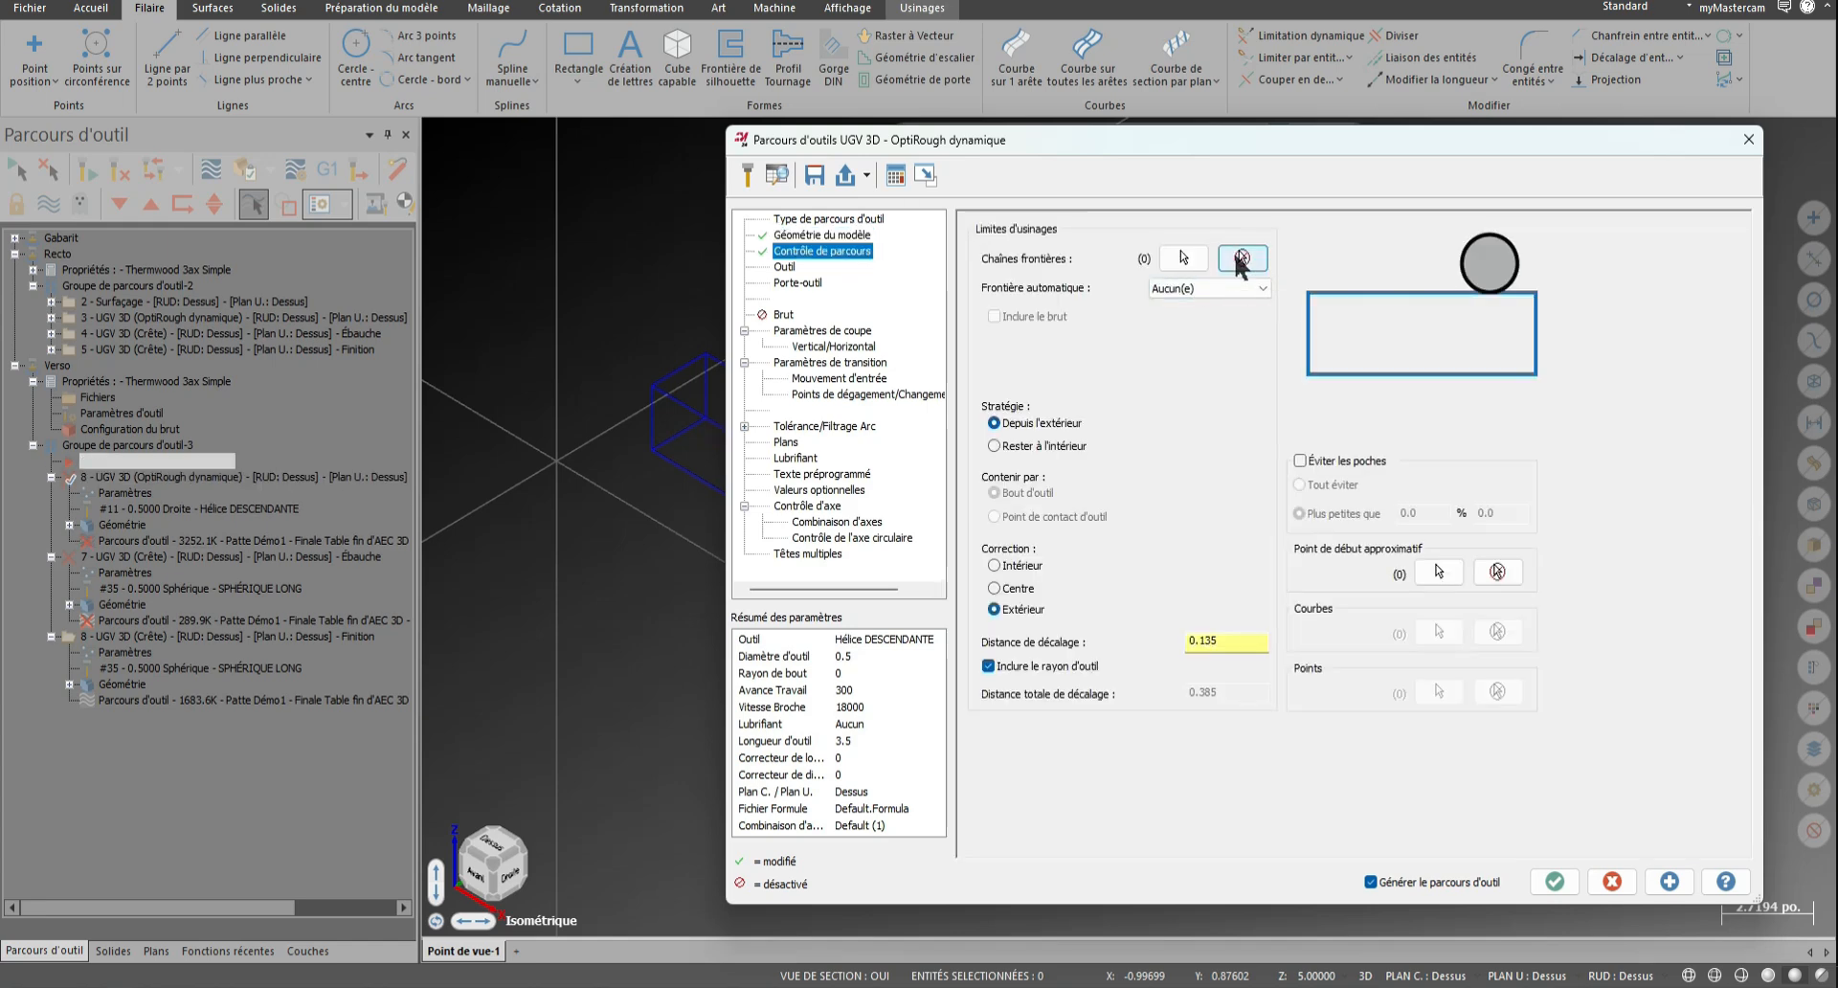
{"action": "left_click", "coordinate": [1183, 258]}
{"action": "left_click", "coordinate": [775, 586]}
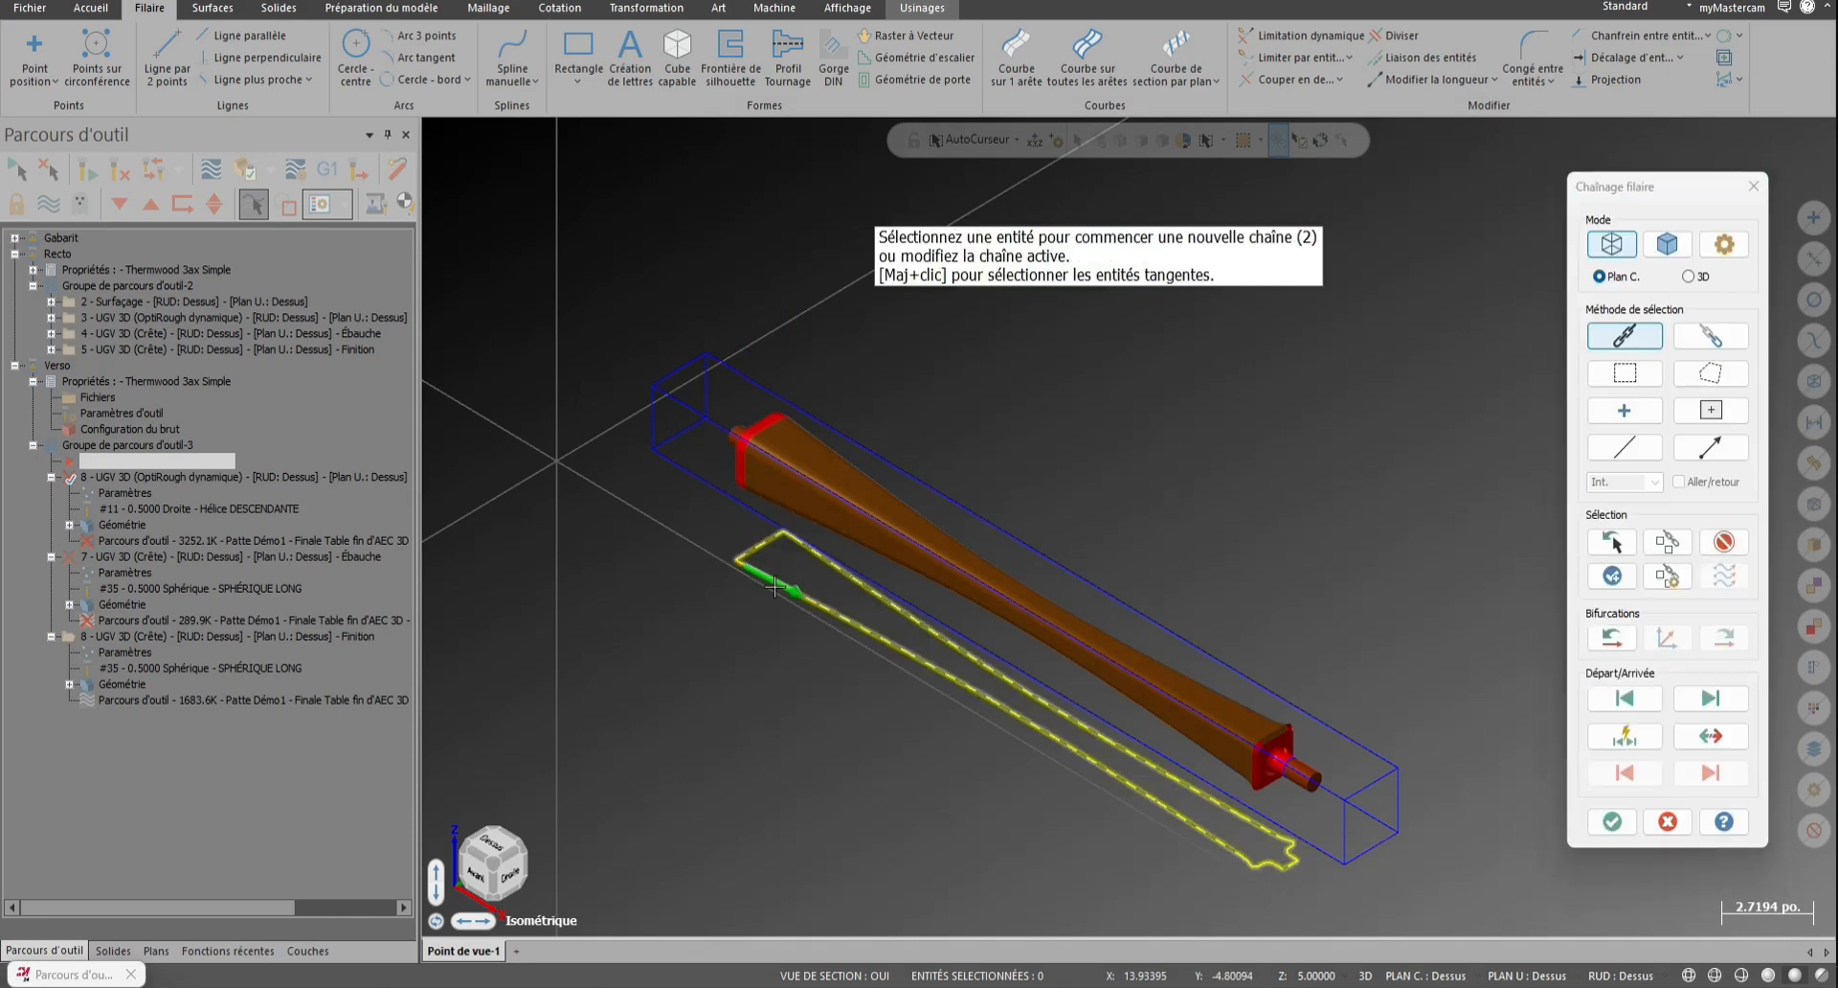
{"action": "key", "text": "Return"}
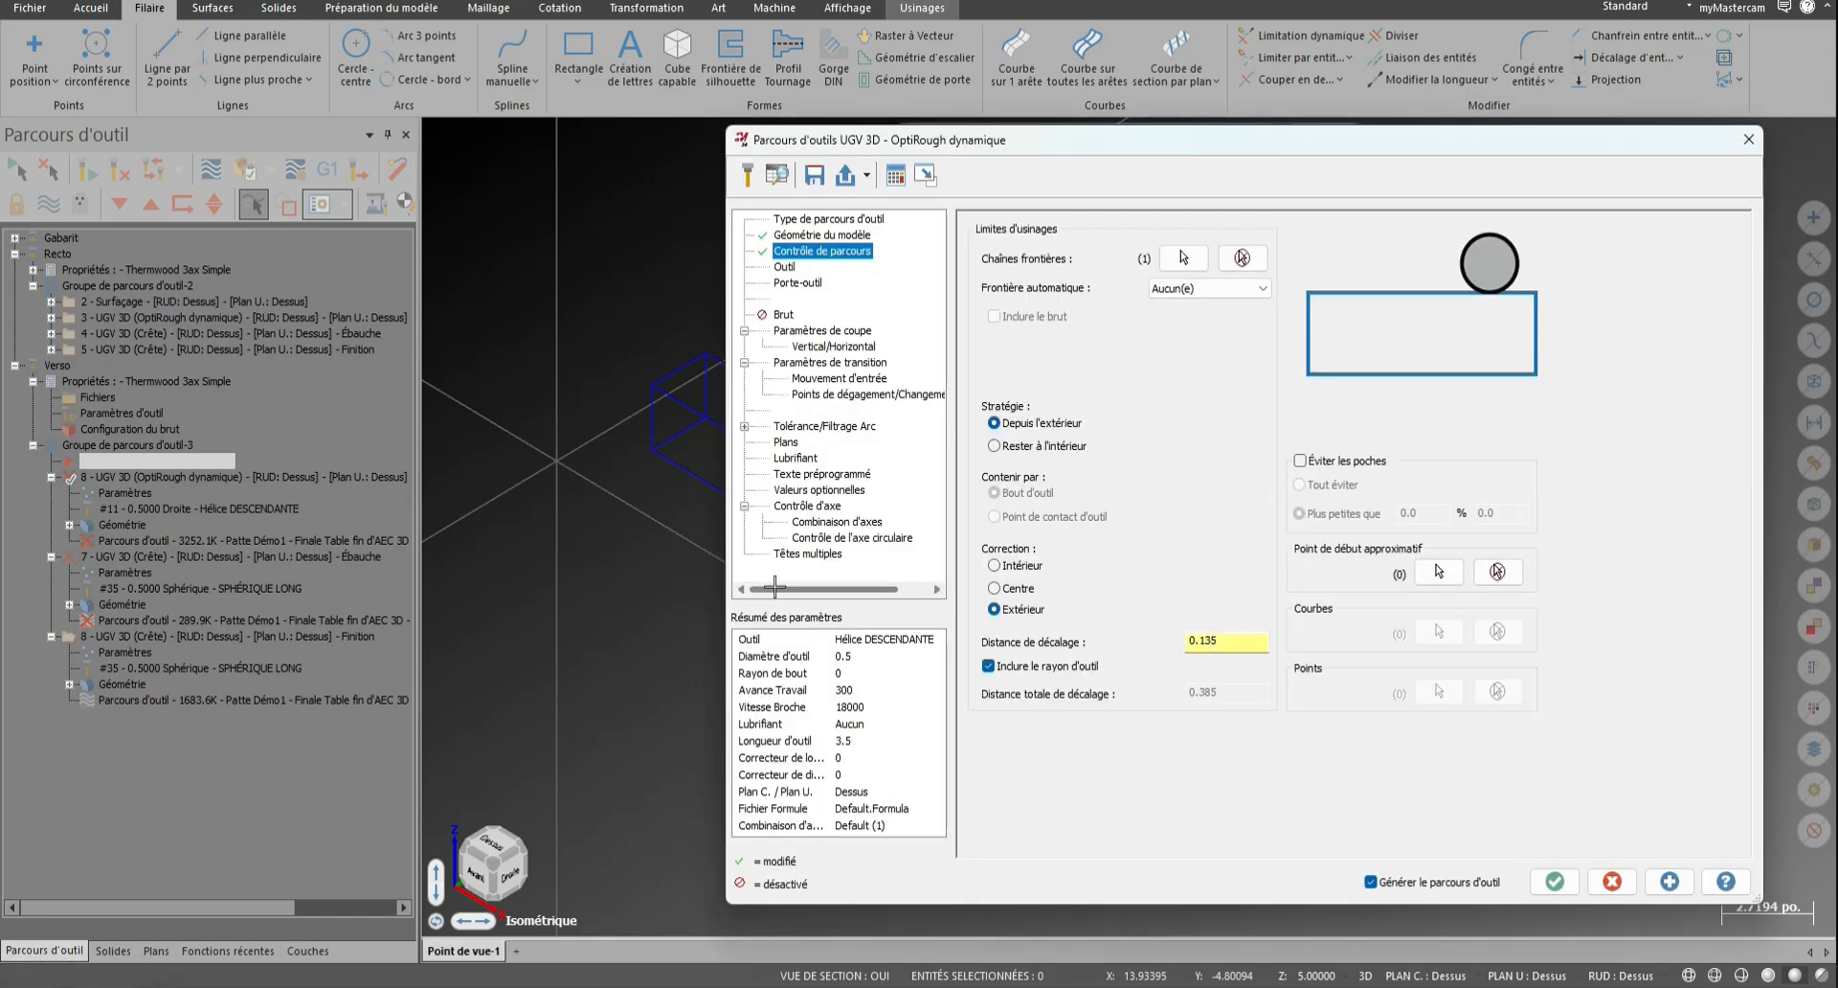
{"action": "left_click", "coordinate": [1553, 881]}
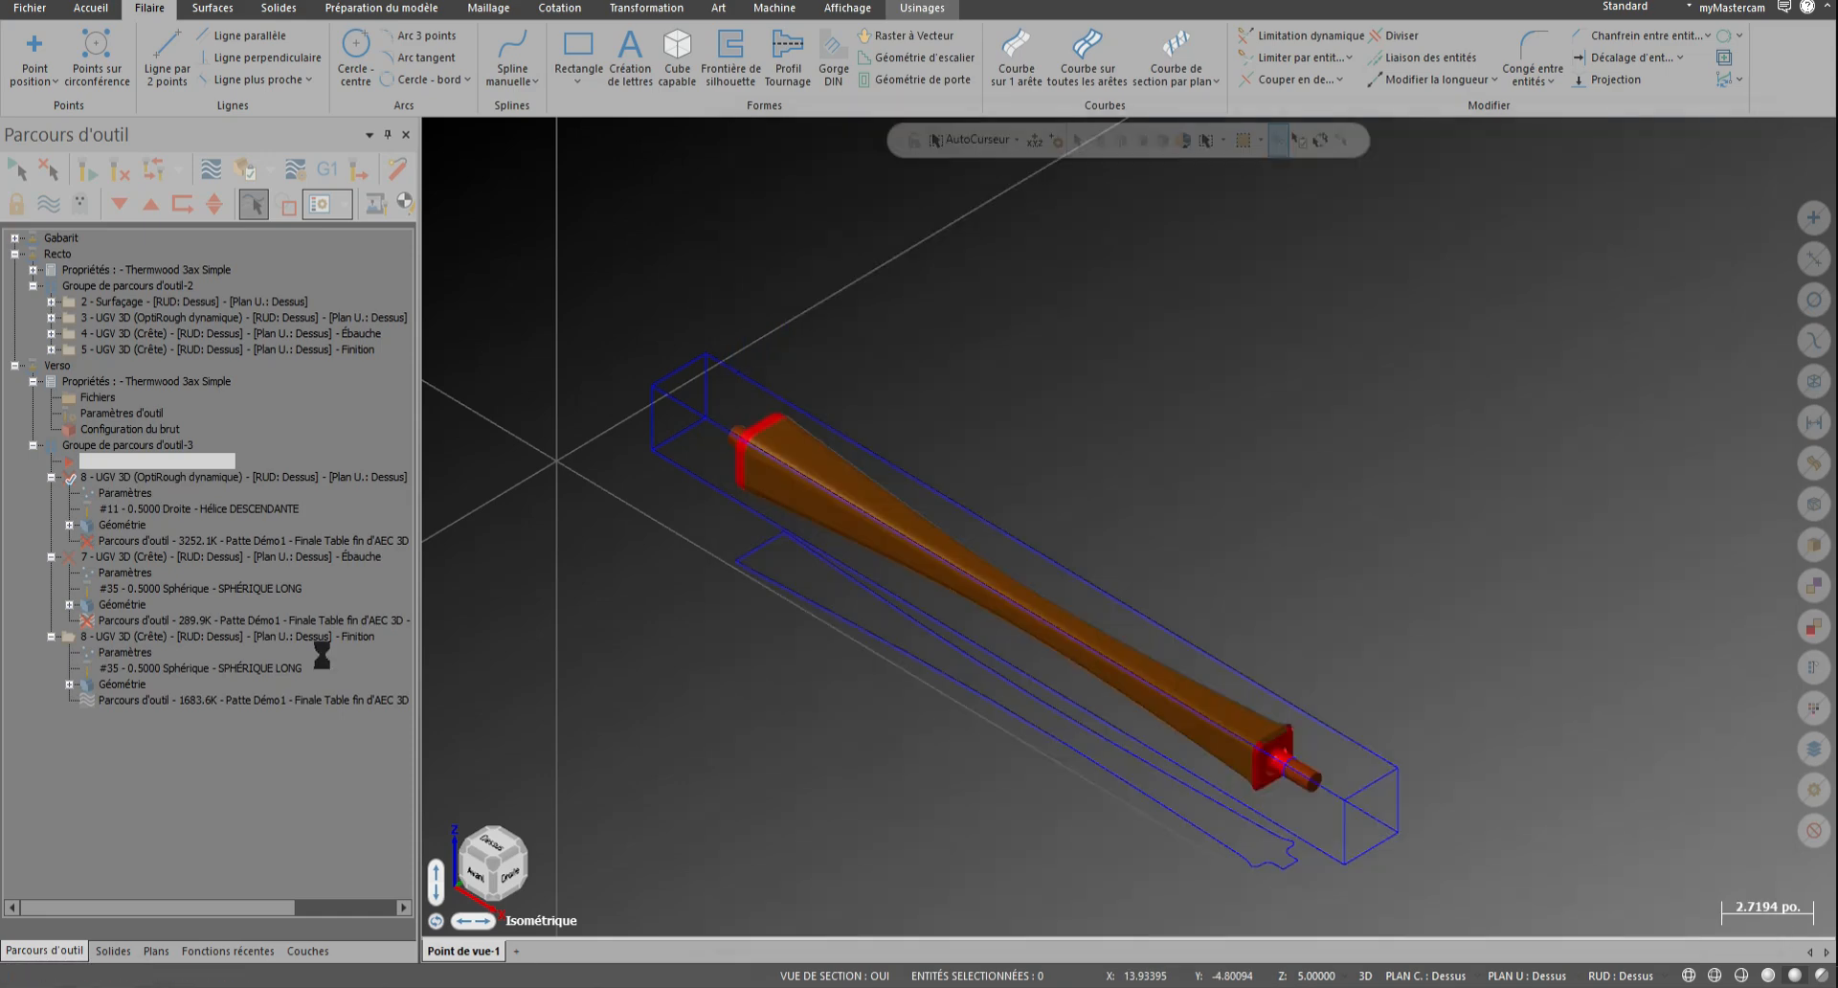
Replace the boundary chain of Verso's Crête Ébauche toolpath with the leg outline below the model
{"action": "left_click", "coordinate": [122, 572]}
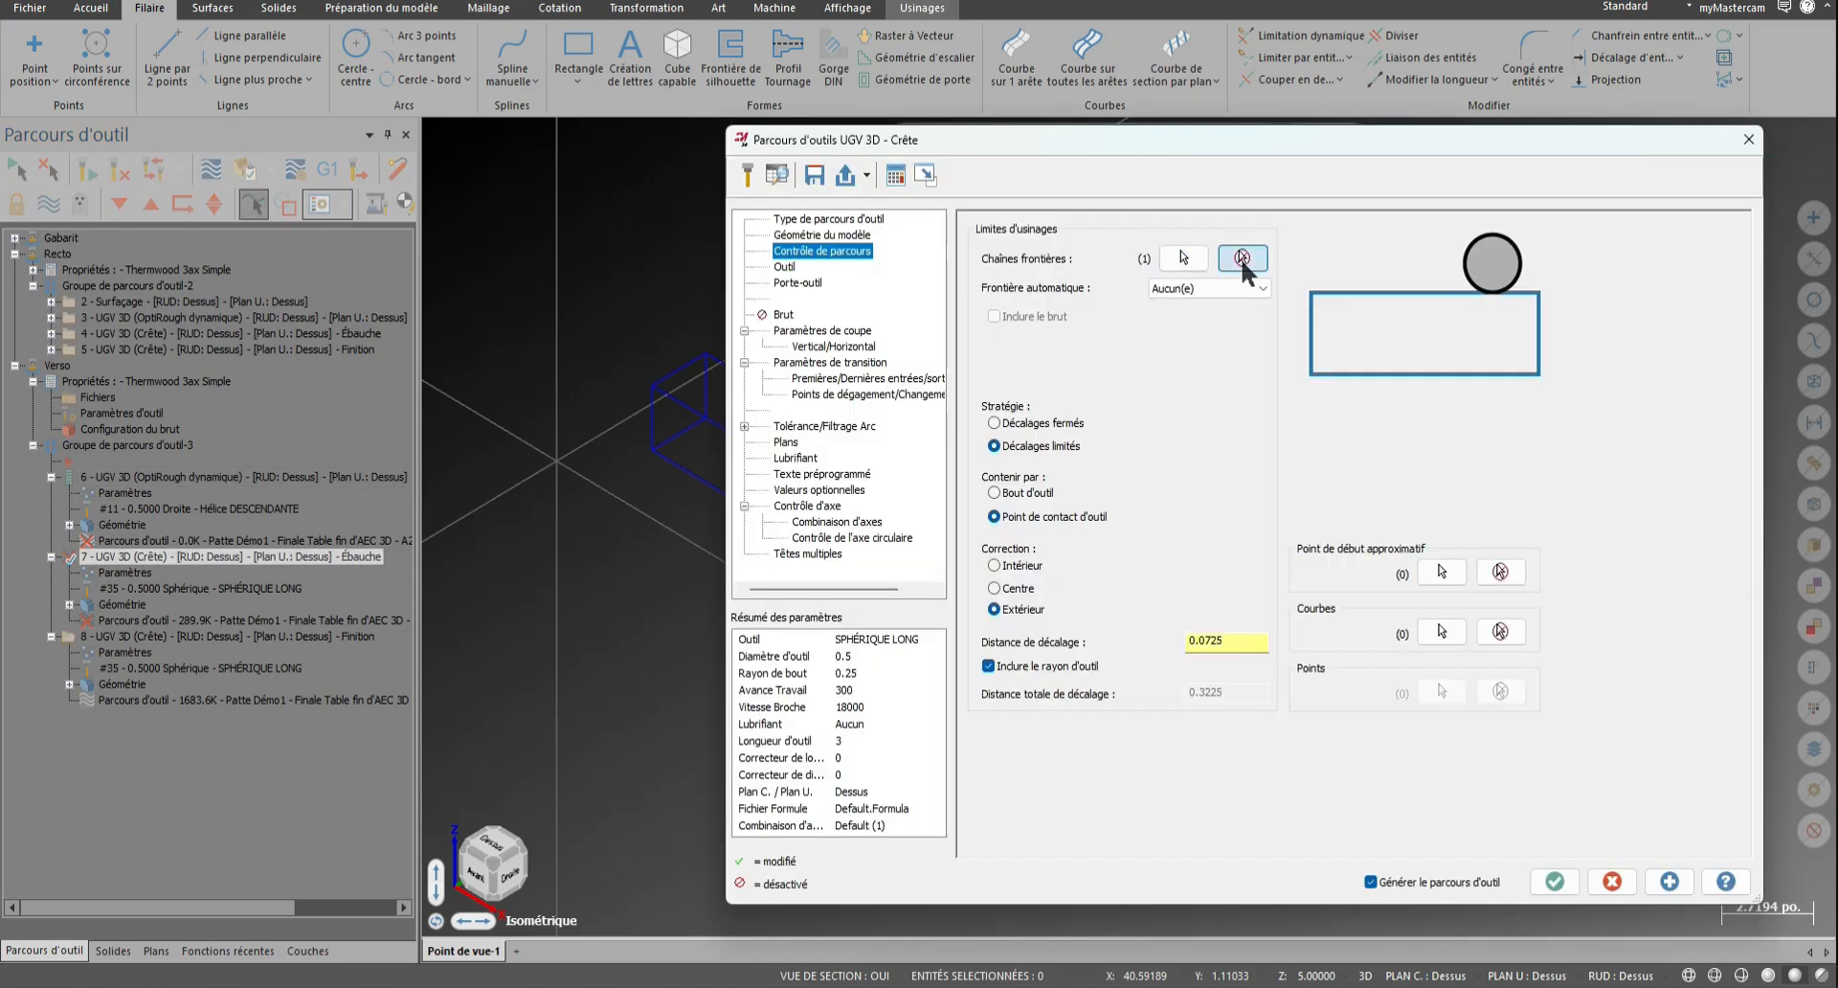
{"action": "left_click", "coordinate": [1243, 258]}
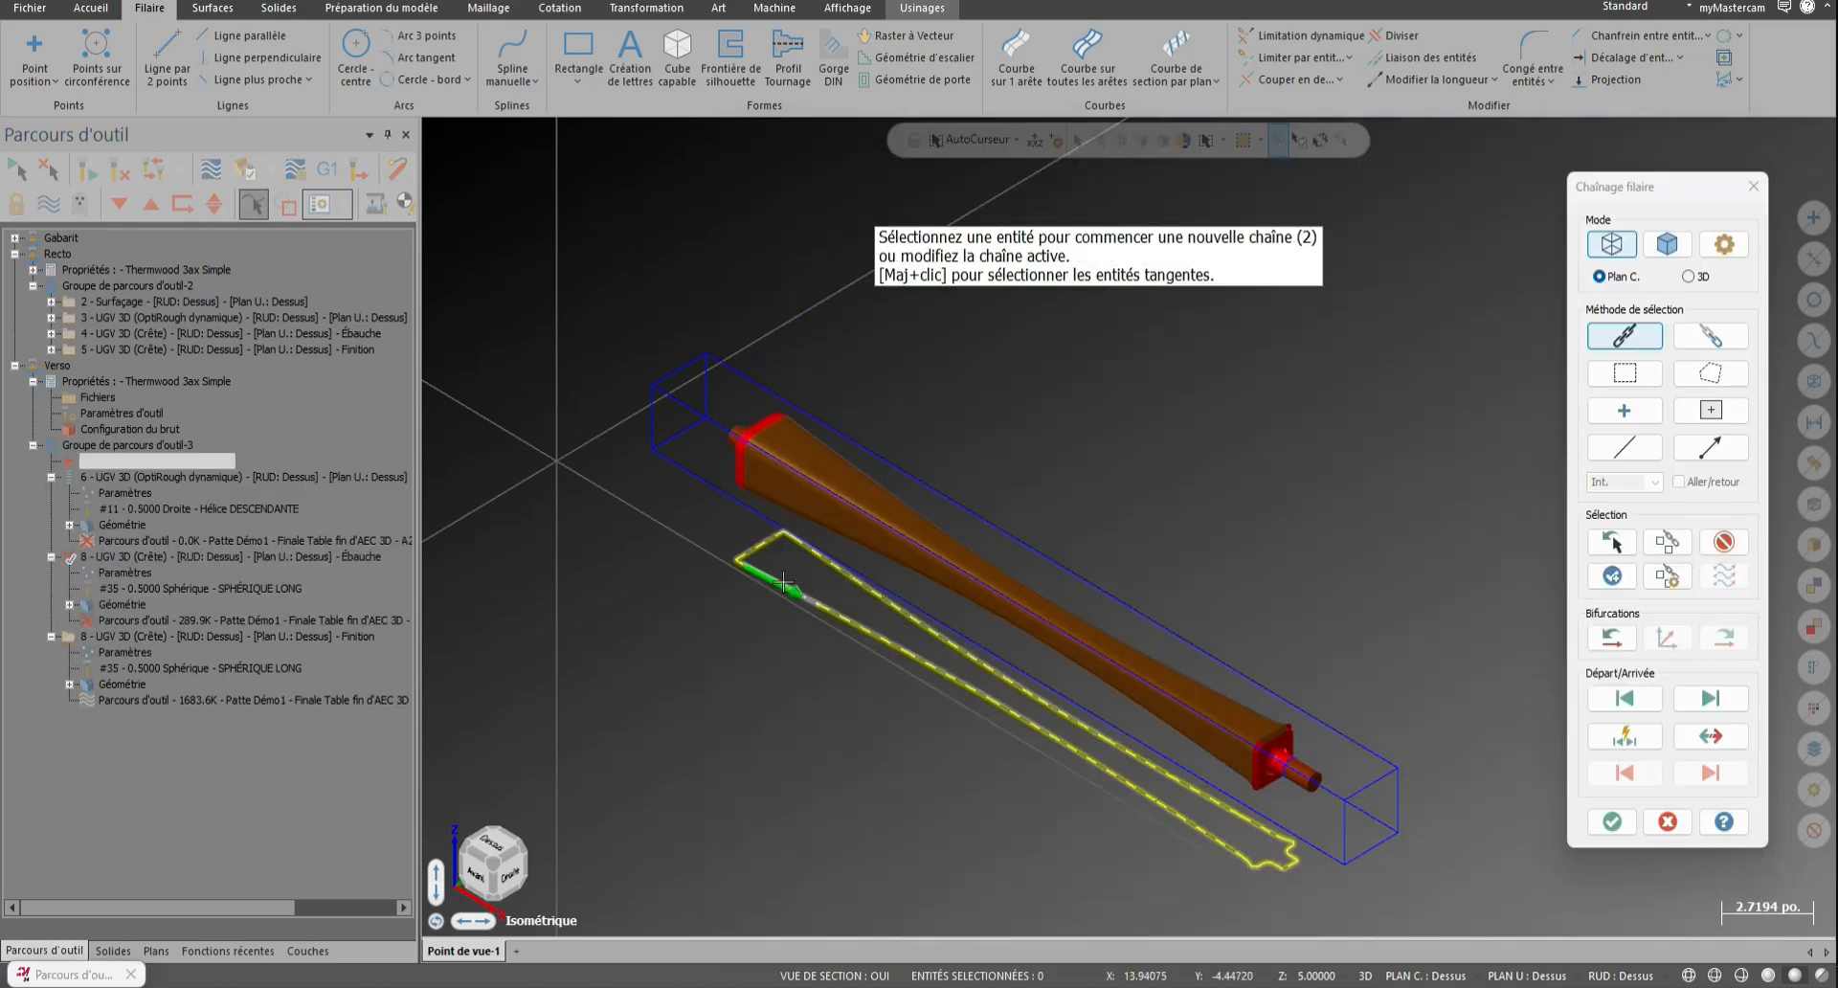
{"action": "key", "text": "Return"}
Reselect all Verso leg faces as the Crête Ébauche toolpath's machining geometry and accept the parameters
{"action": "left_click", "coordinate": [825, 235]}
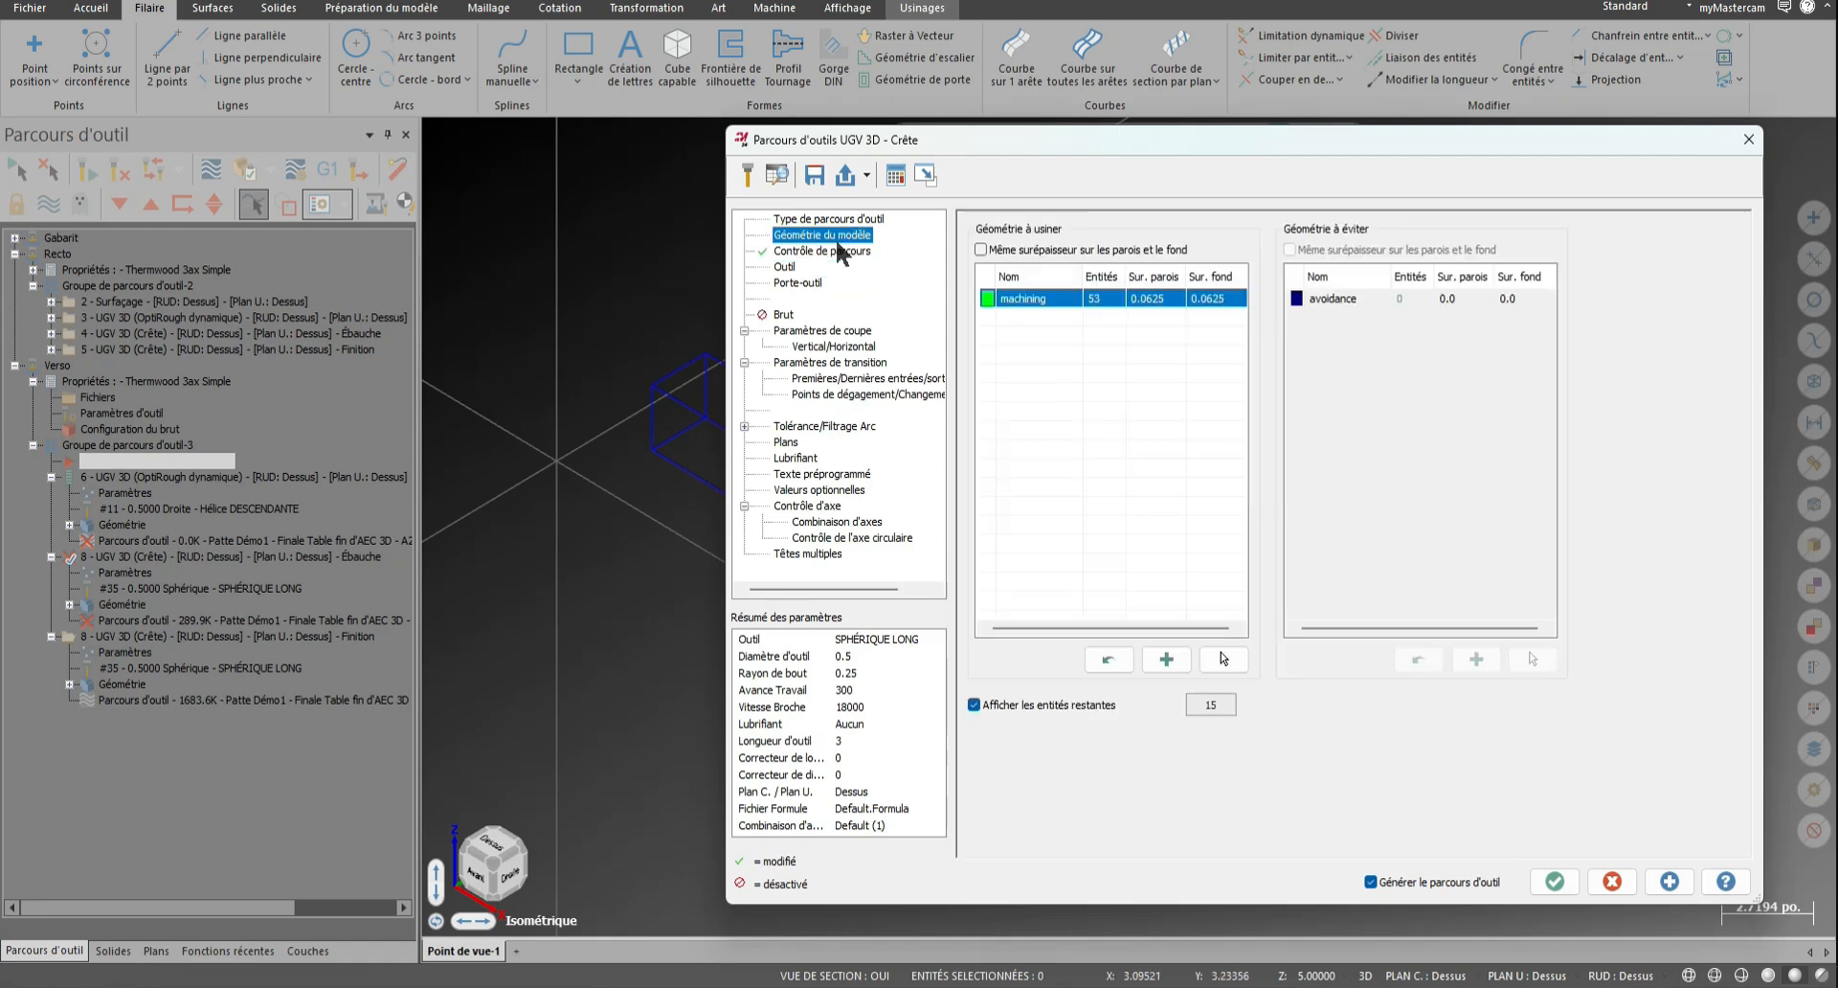
{"action": "right_click", "coordinate": [1166, 301]}
{"action": "left_click", "coordinate": [1244, 340]}
{"action": "left_click", "coordinate": [1231, 659]}
{"action": "left_click_drag", "start_coordinate": [623, 321], "coordinate": [1458, 893]}
{"action": "key", "text": "Return"}
{"action": "left_click", "coordinate": [1553, 883]}
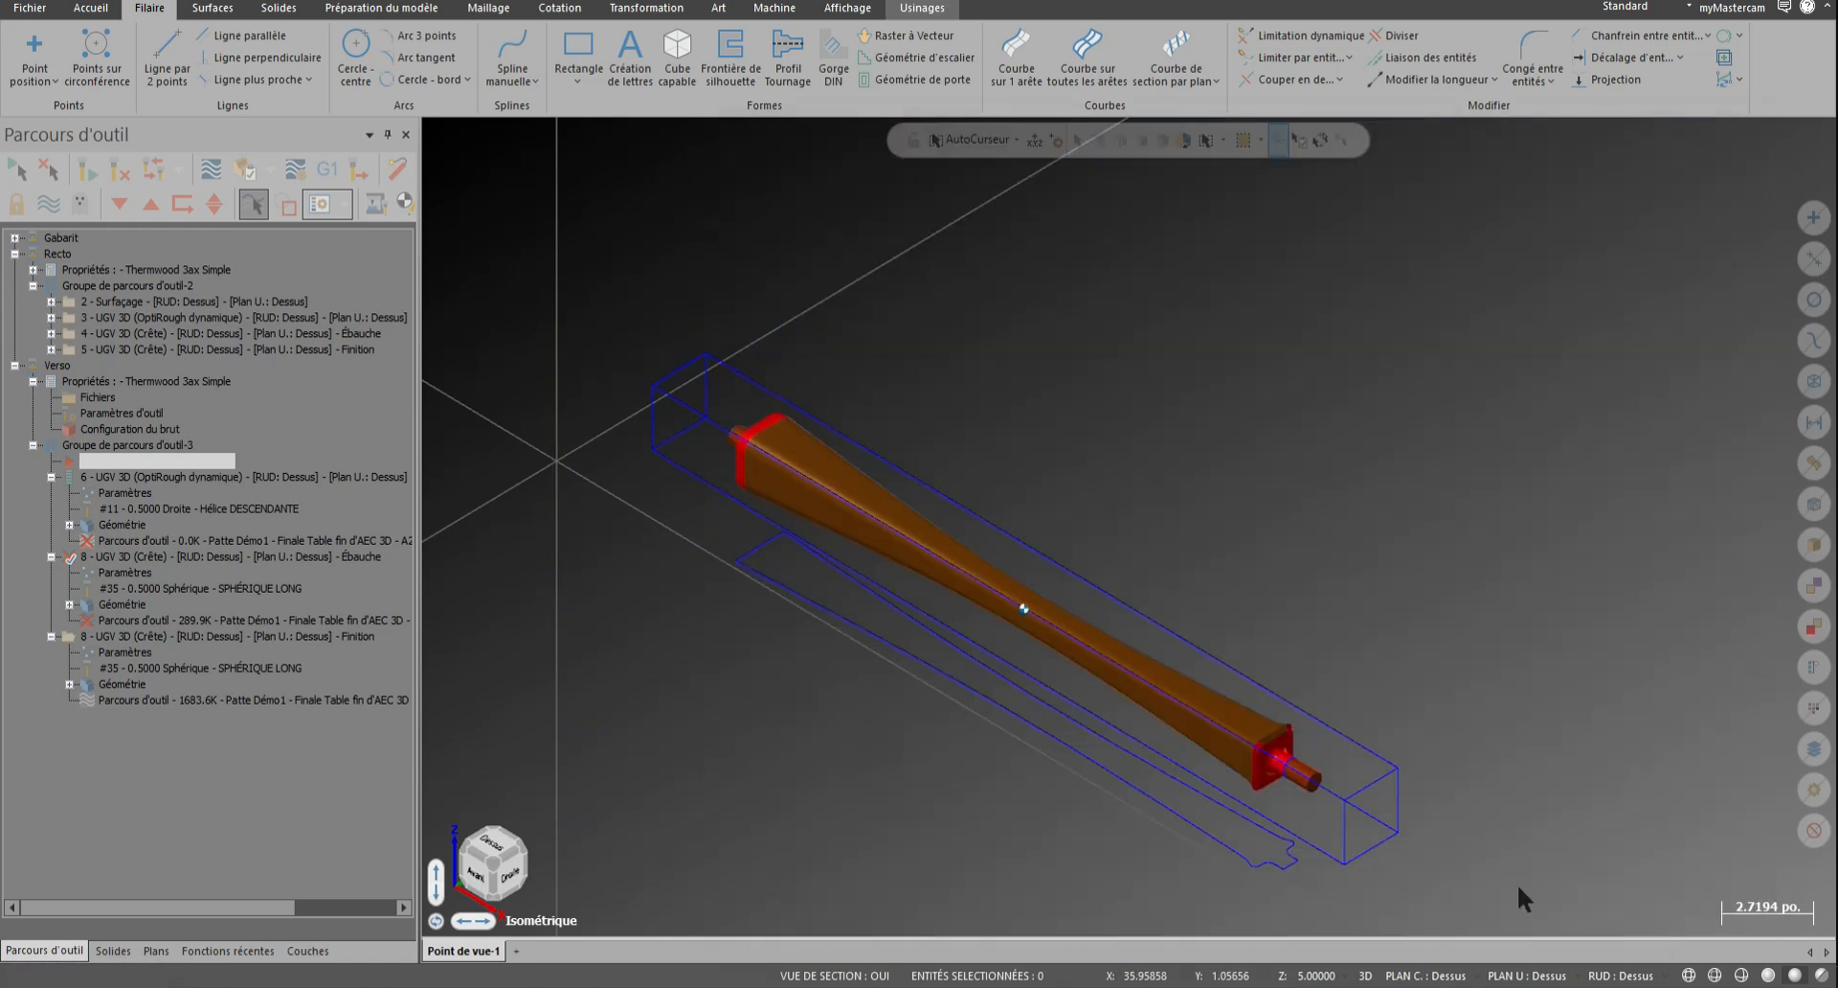
Replace the machining geometry of Verso's Crête Finition toolpath with all faces of the Verso leg model
{"action": "left_click", "coordinate": [126, 653]}
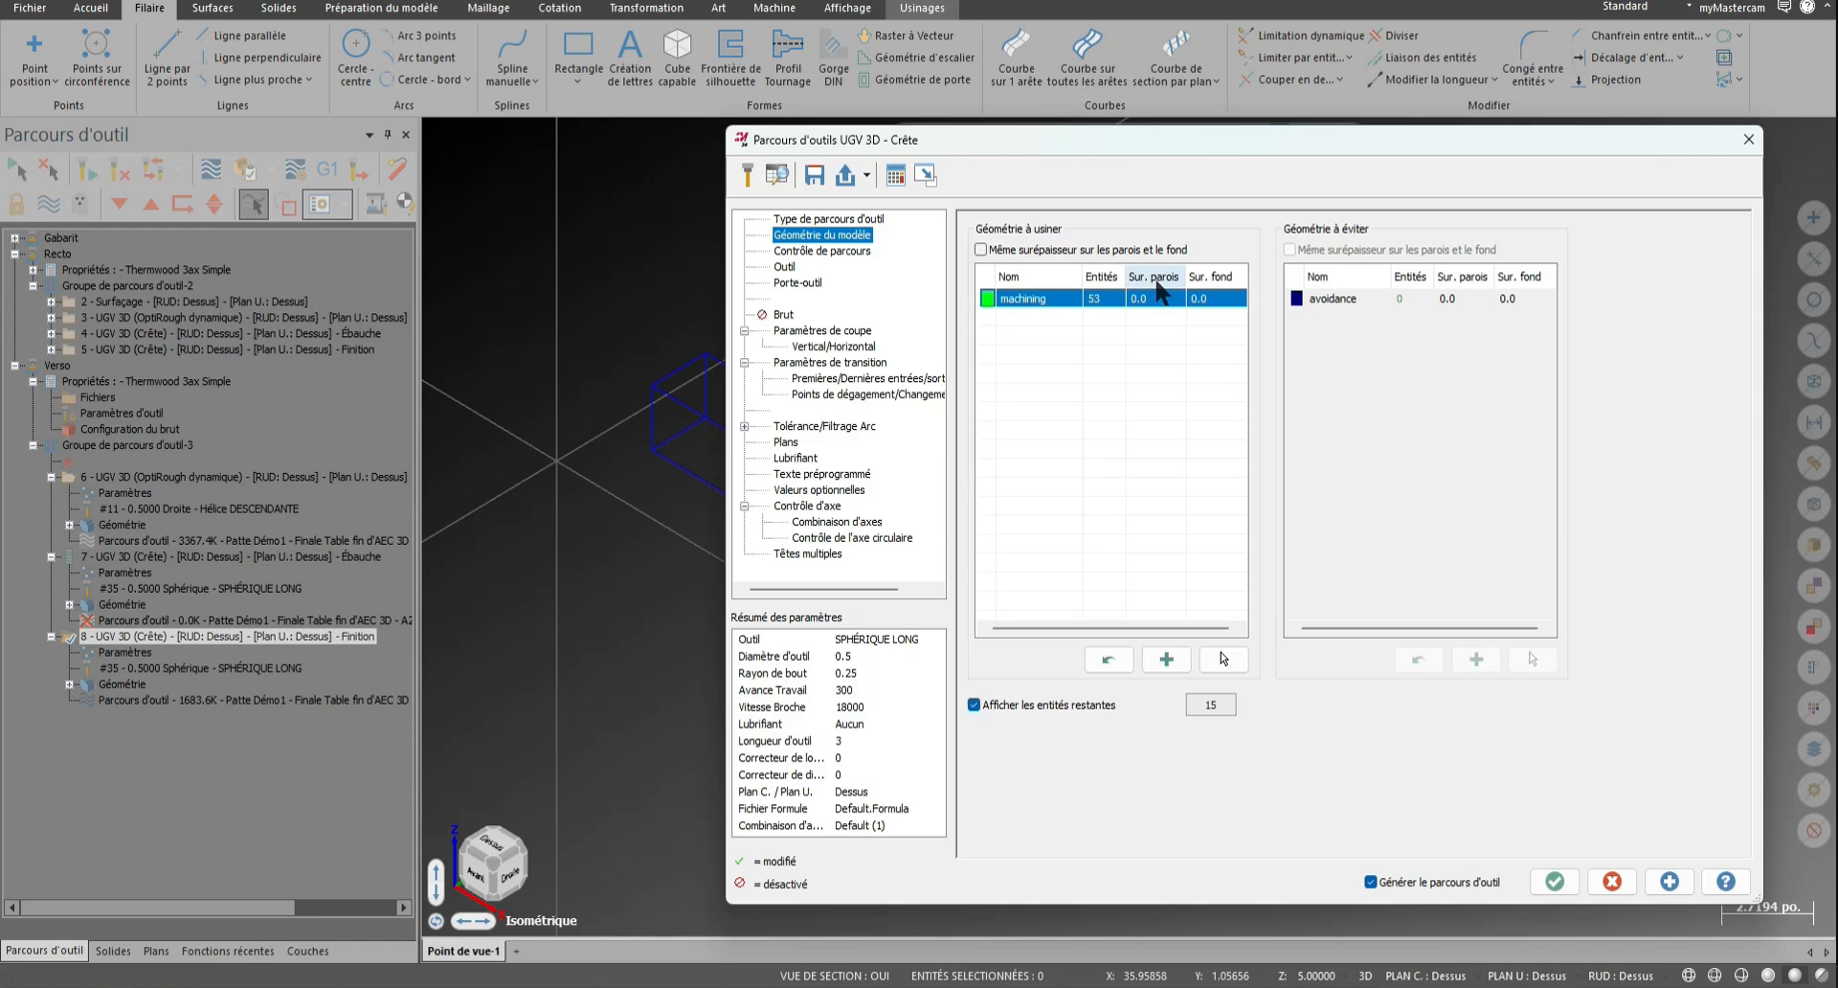
{"action": "right_click", "coordinate": [1163, 299]}
{"action": "left_click", "coordinate": [1249, 350]}
{"action": "left_click", "coordinate": [1223, 659]}
{"action": "left_click_drag", "start_coordinate": [574, 230], "coordinate": [1488, 843]}
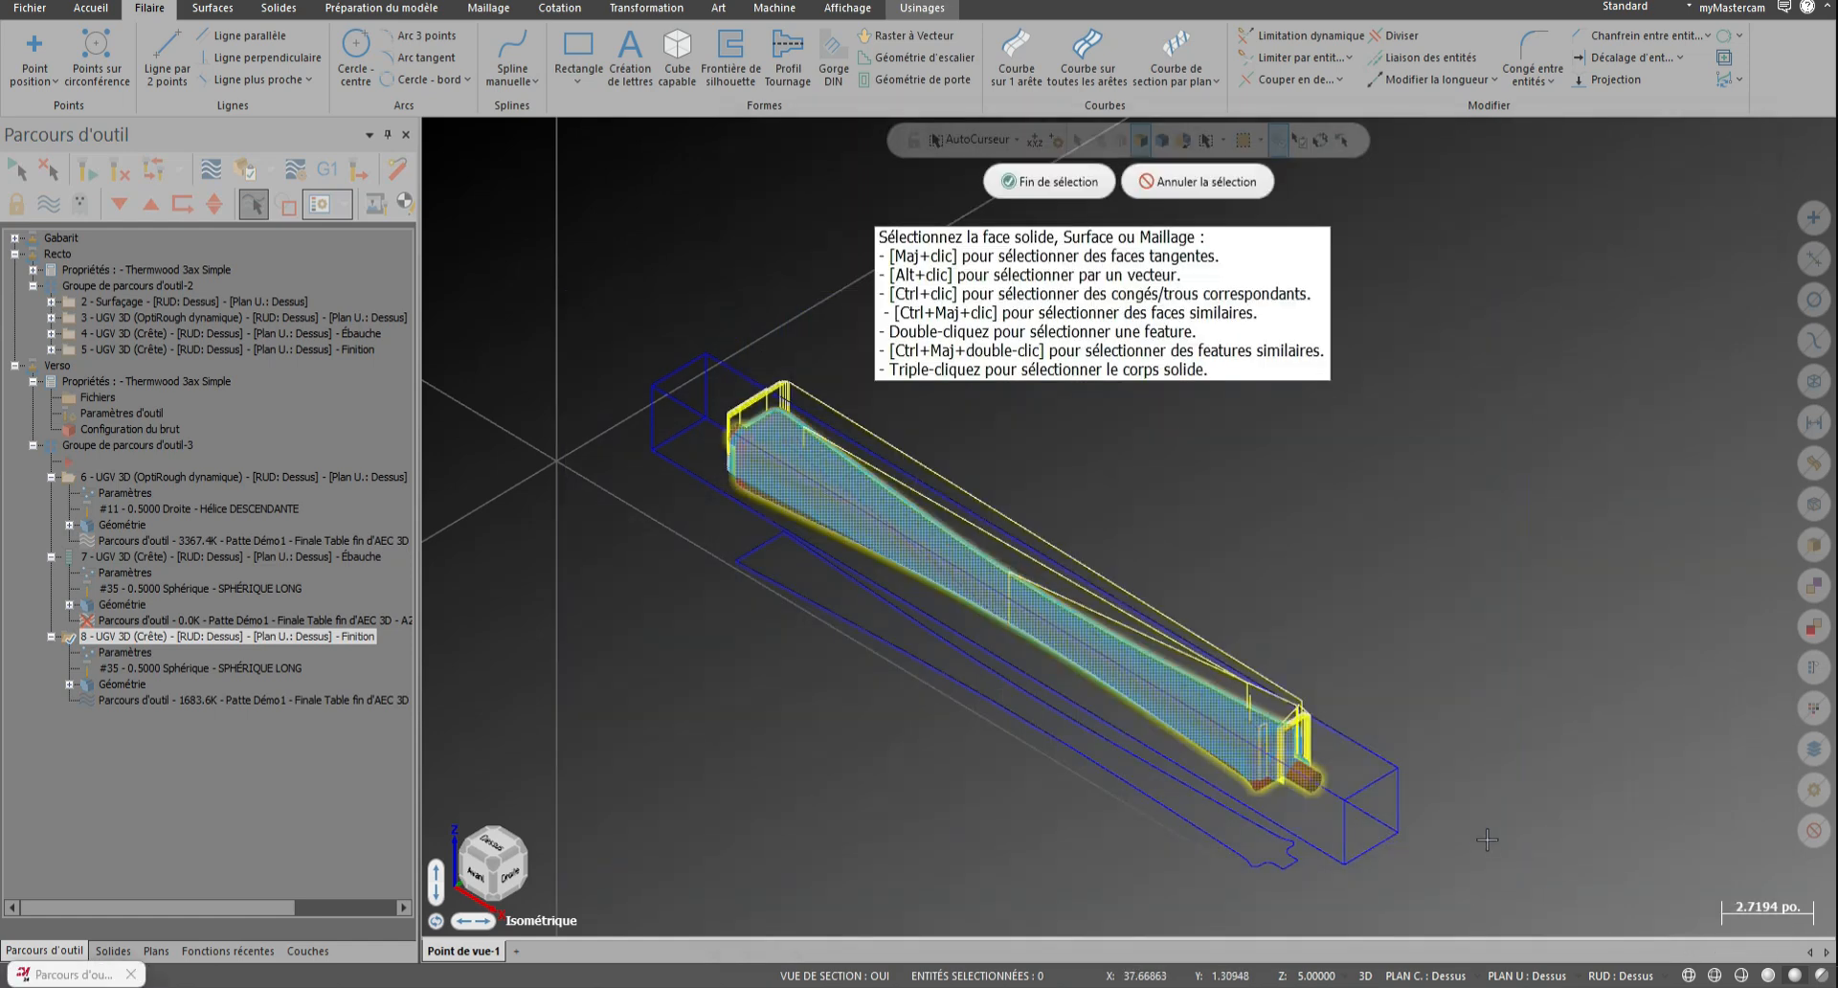
{"action": "key", "text": "Return"}
Set the Verso leg outline as the Crête Finition toolpath's boundary chain and accept the parameters
{"action": "left_click", "coordinate": [821, 251]}
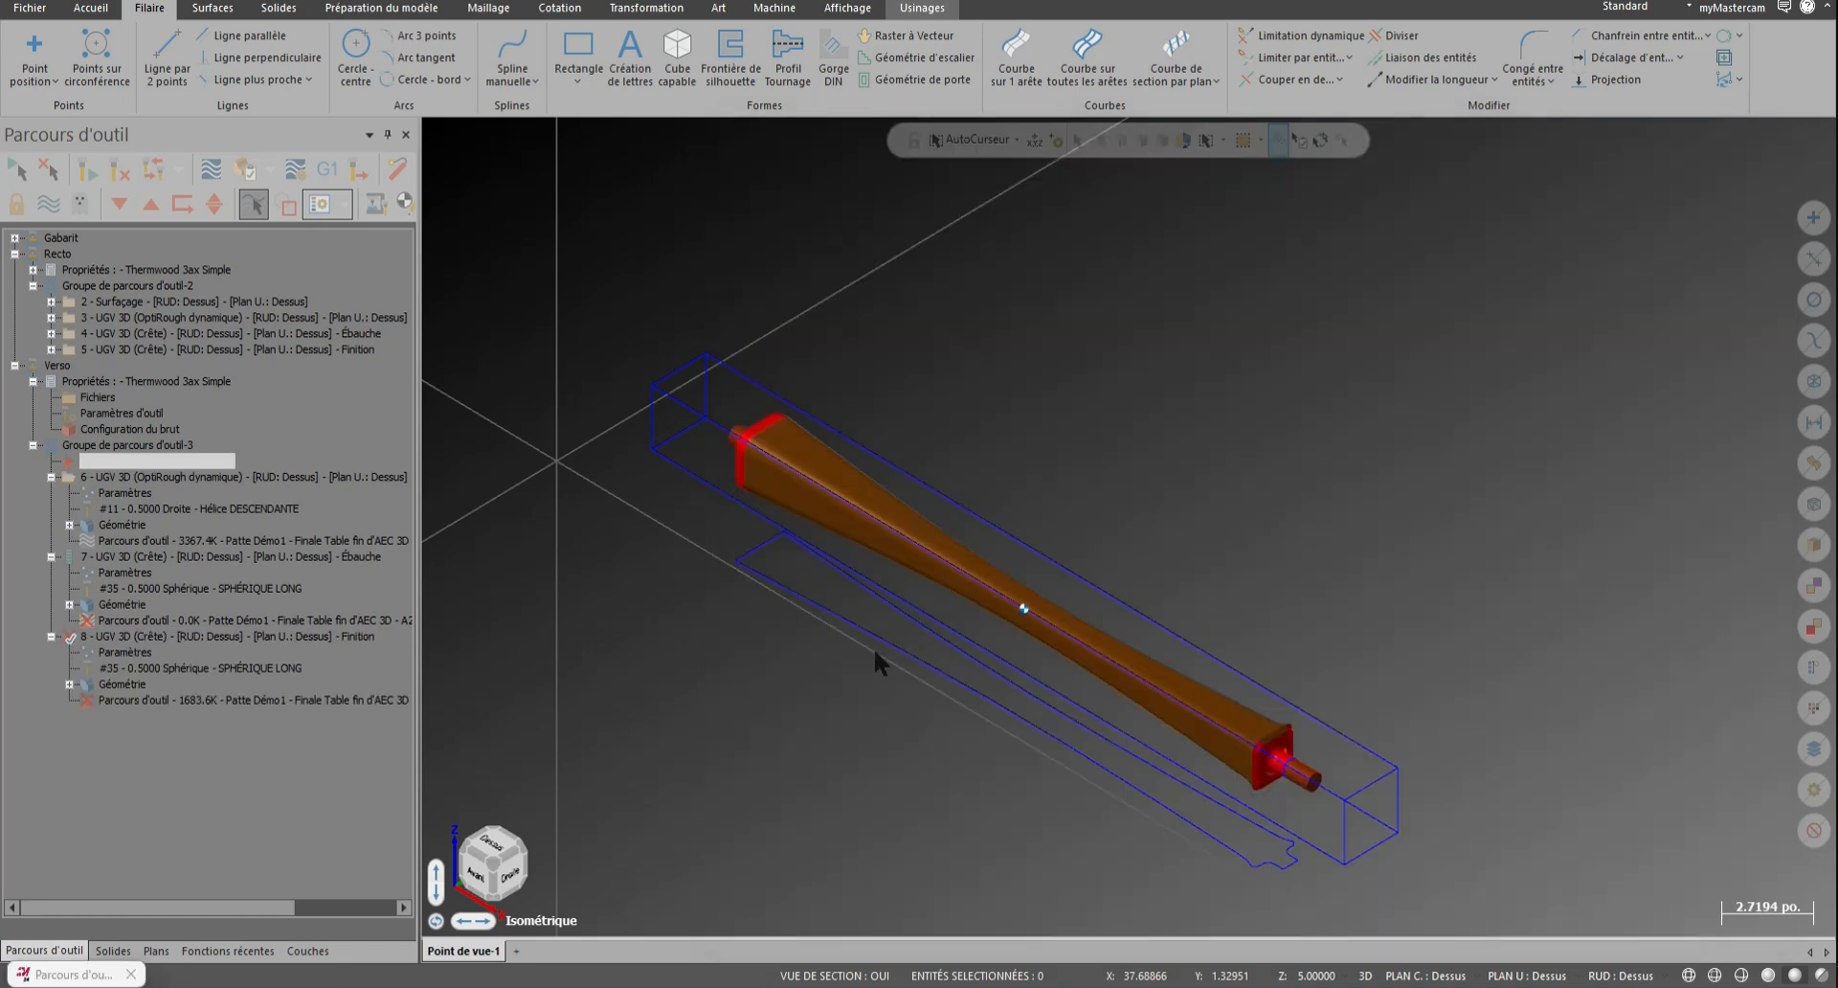
{"action": "left_click", "coordinate": [886, 637]}
{"action": "key", "text": "Return"}
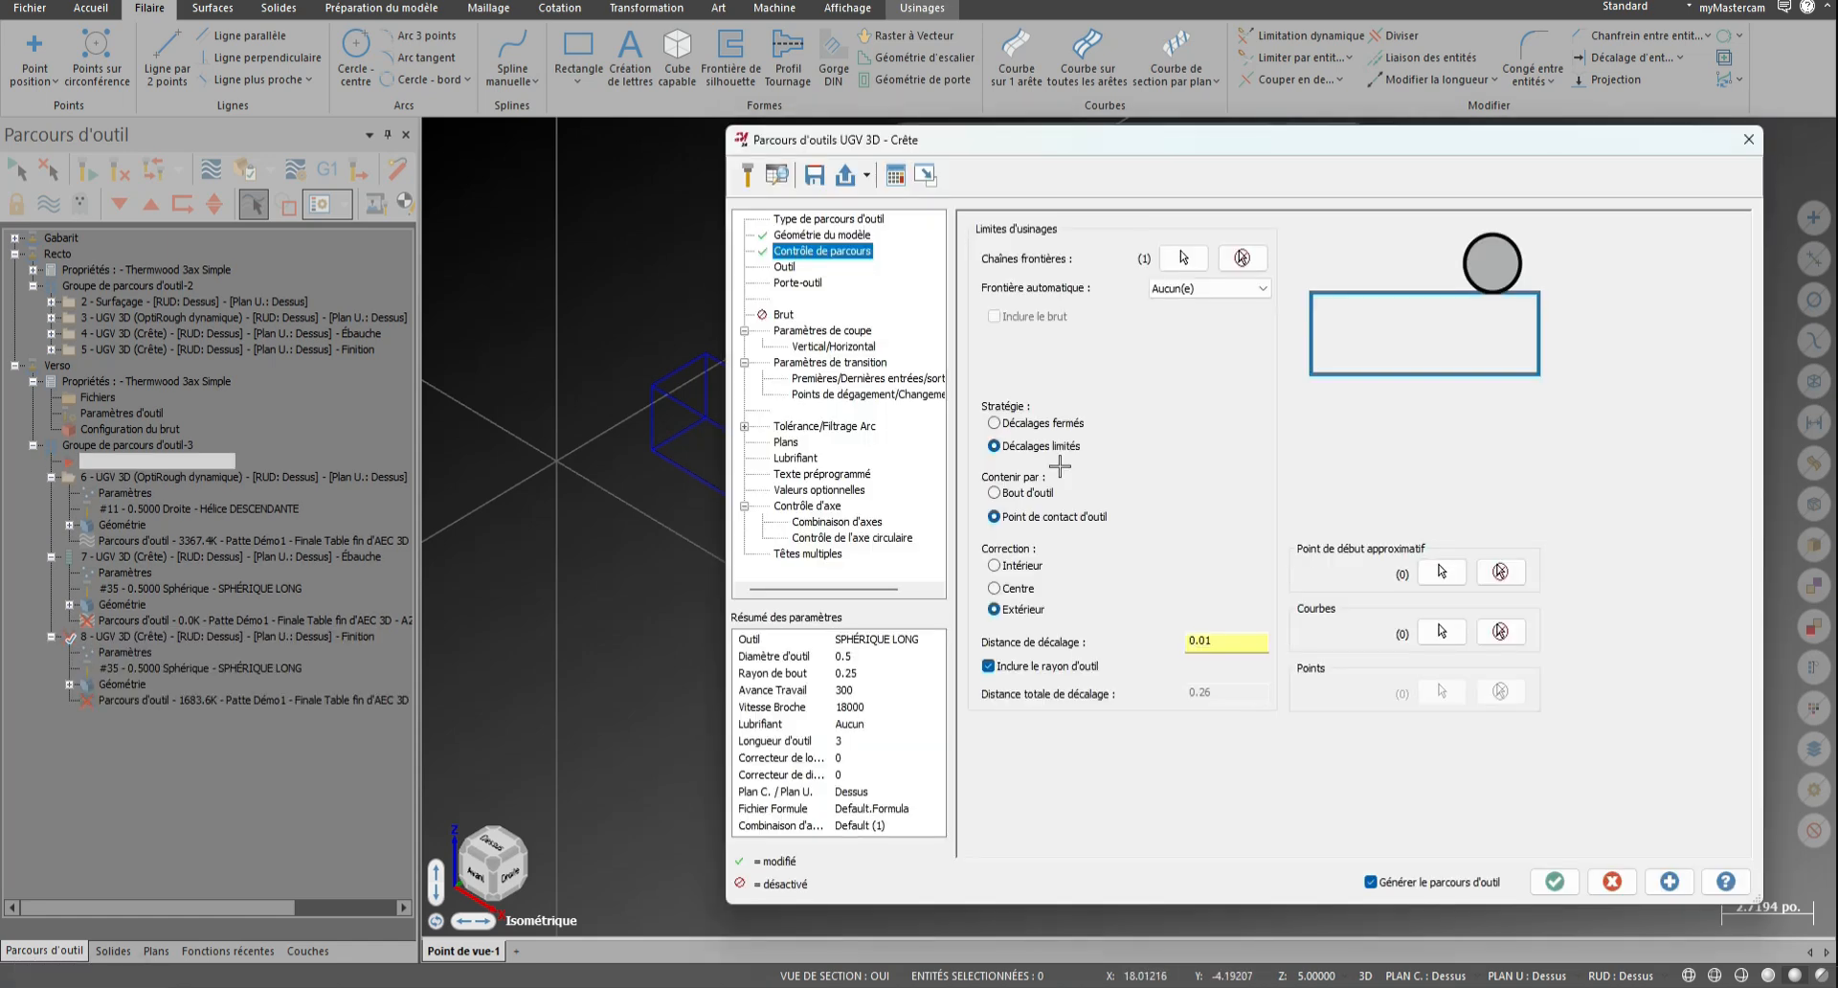
{"action": "left_click", "coordinate": [1552, 880]}
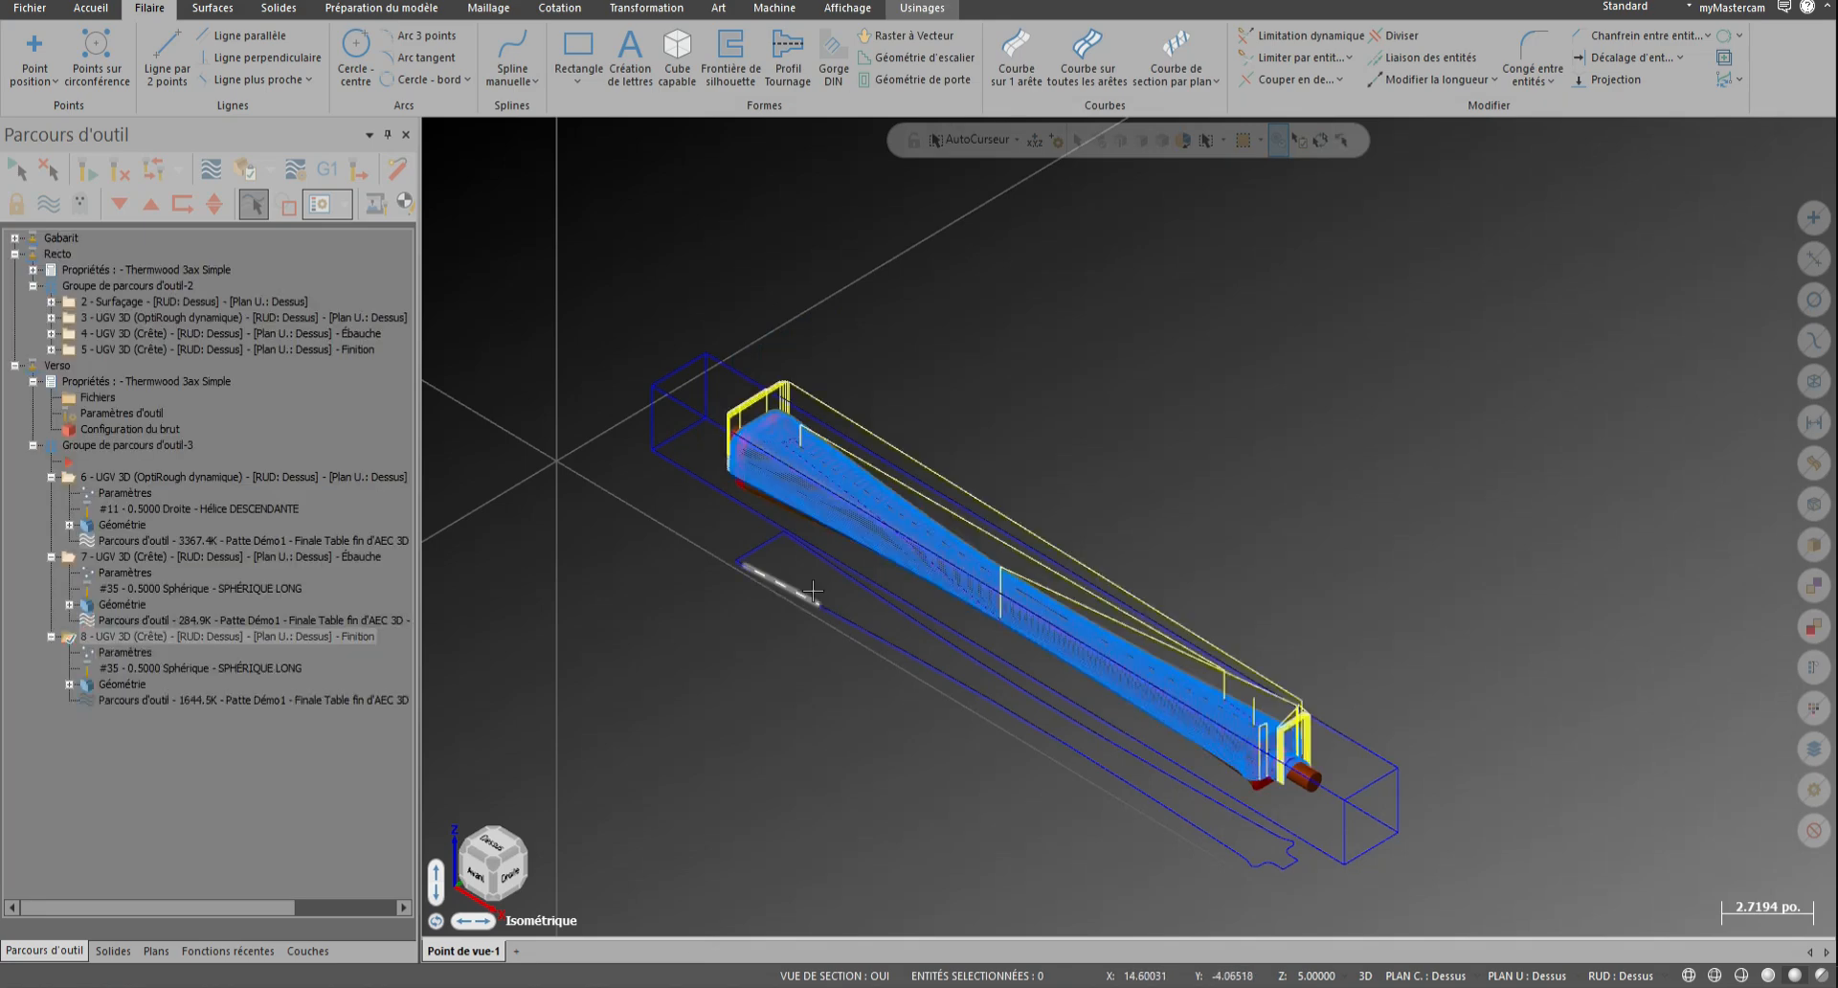
Run a material-removal verification of all operations in the Verso toolpath group on the flipped stock, through to the end
{"action": "left_click", "coordinate": [79, 446]}
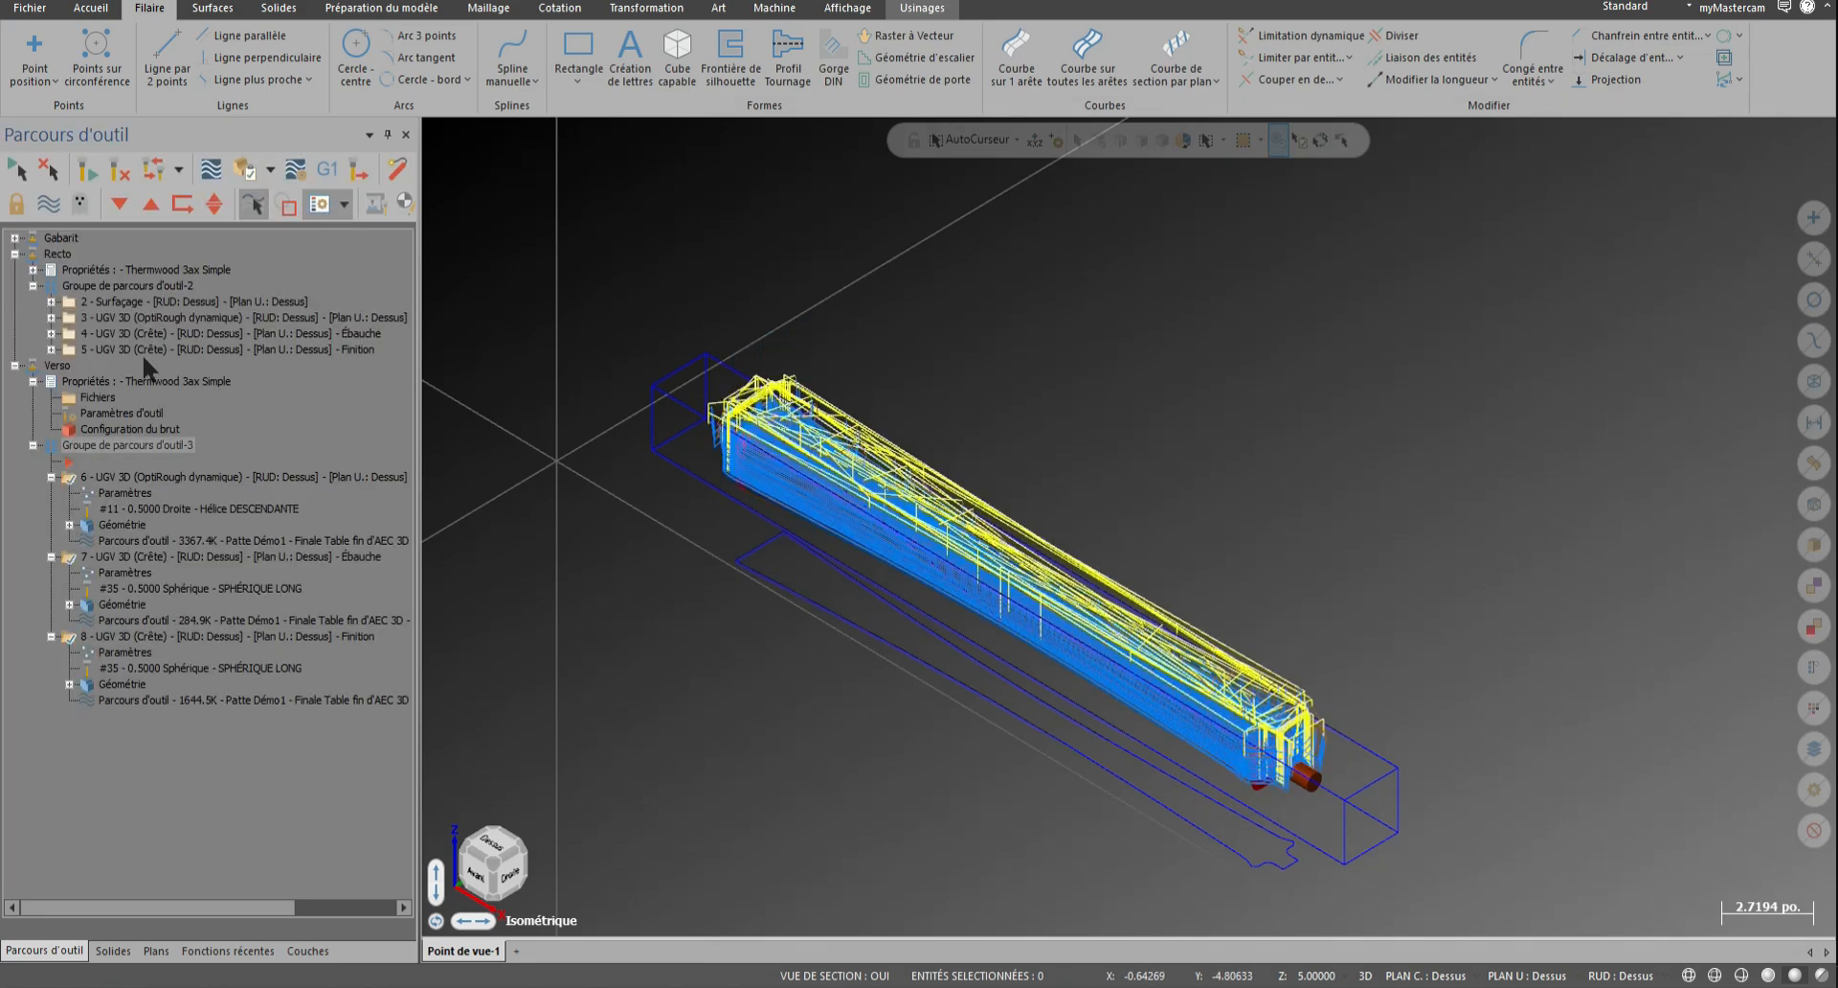
{"action": "left_click", "coordinate": [247, 167]}
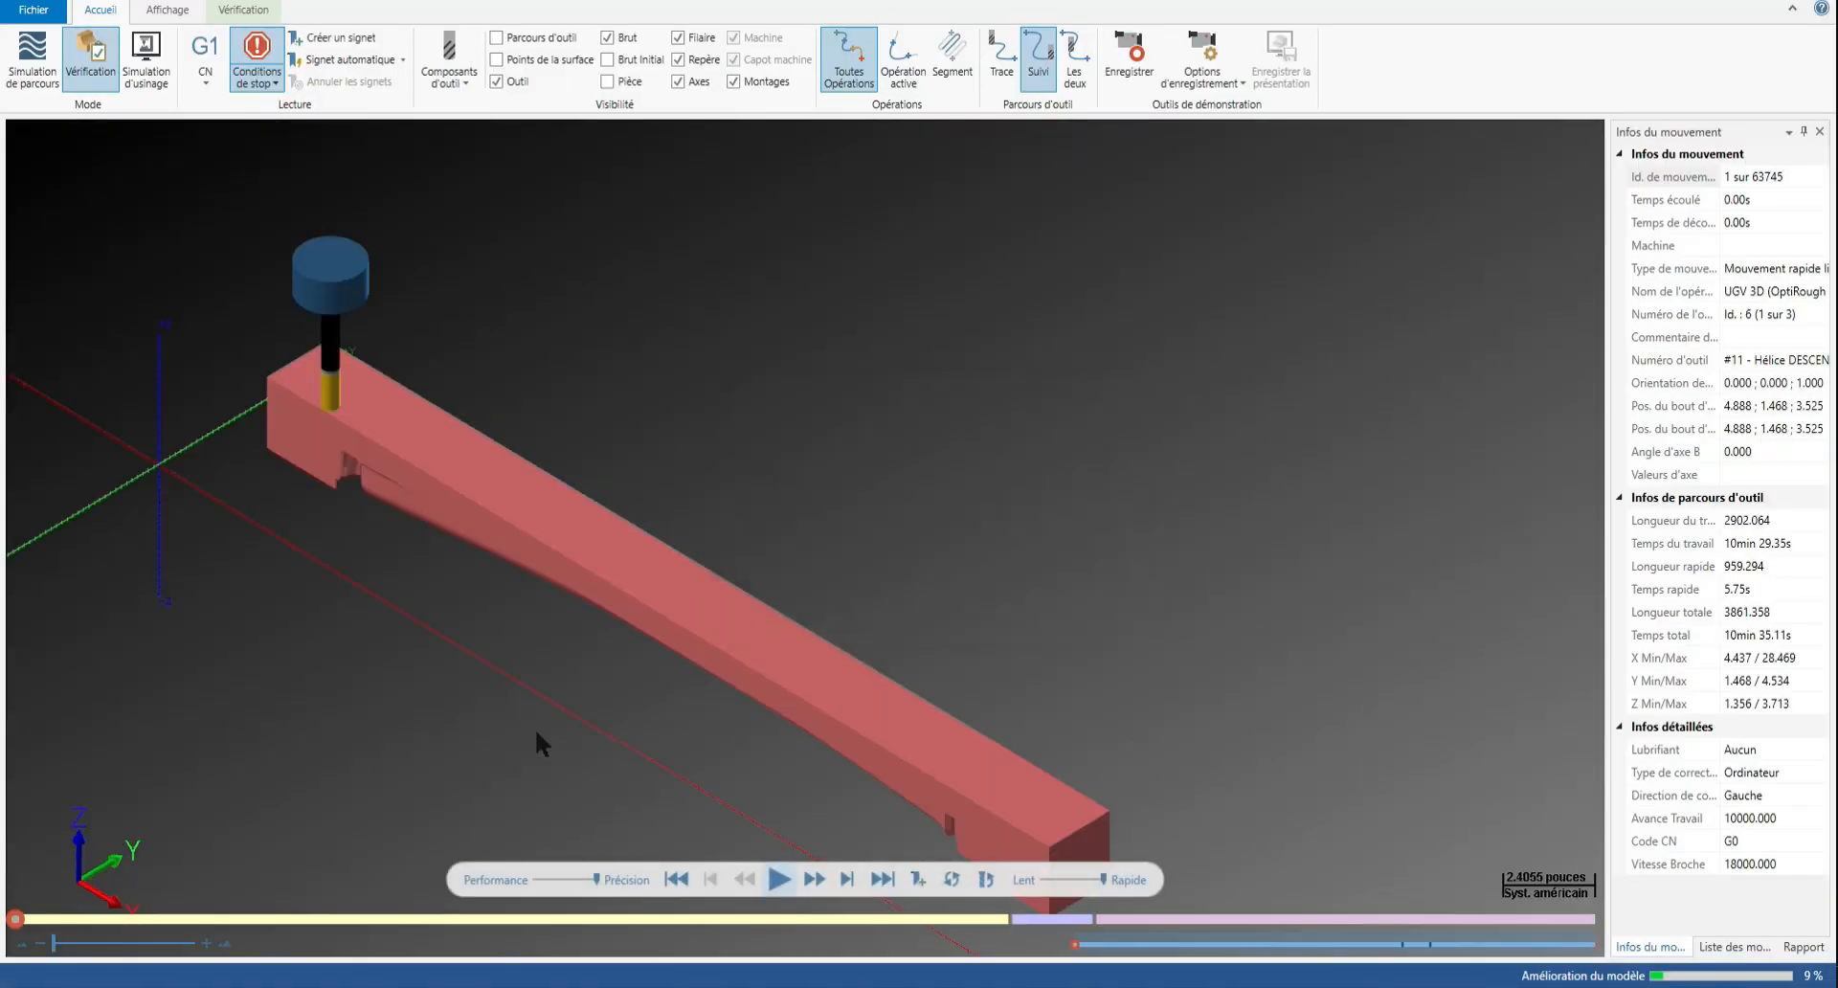
{"action": "middle_click_drag", "start_coordinate": [769, 620], "coordinate": [664, 336]}
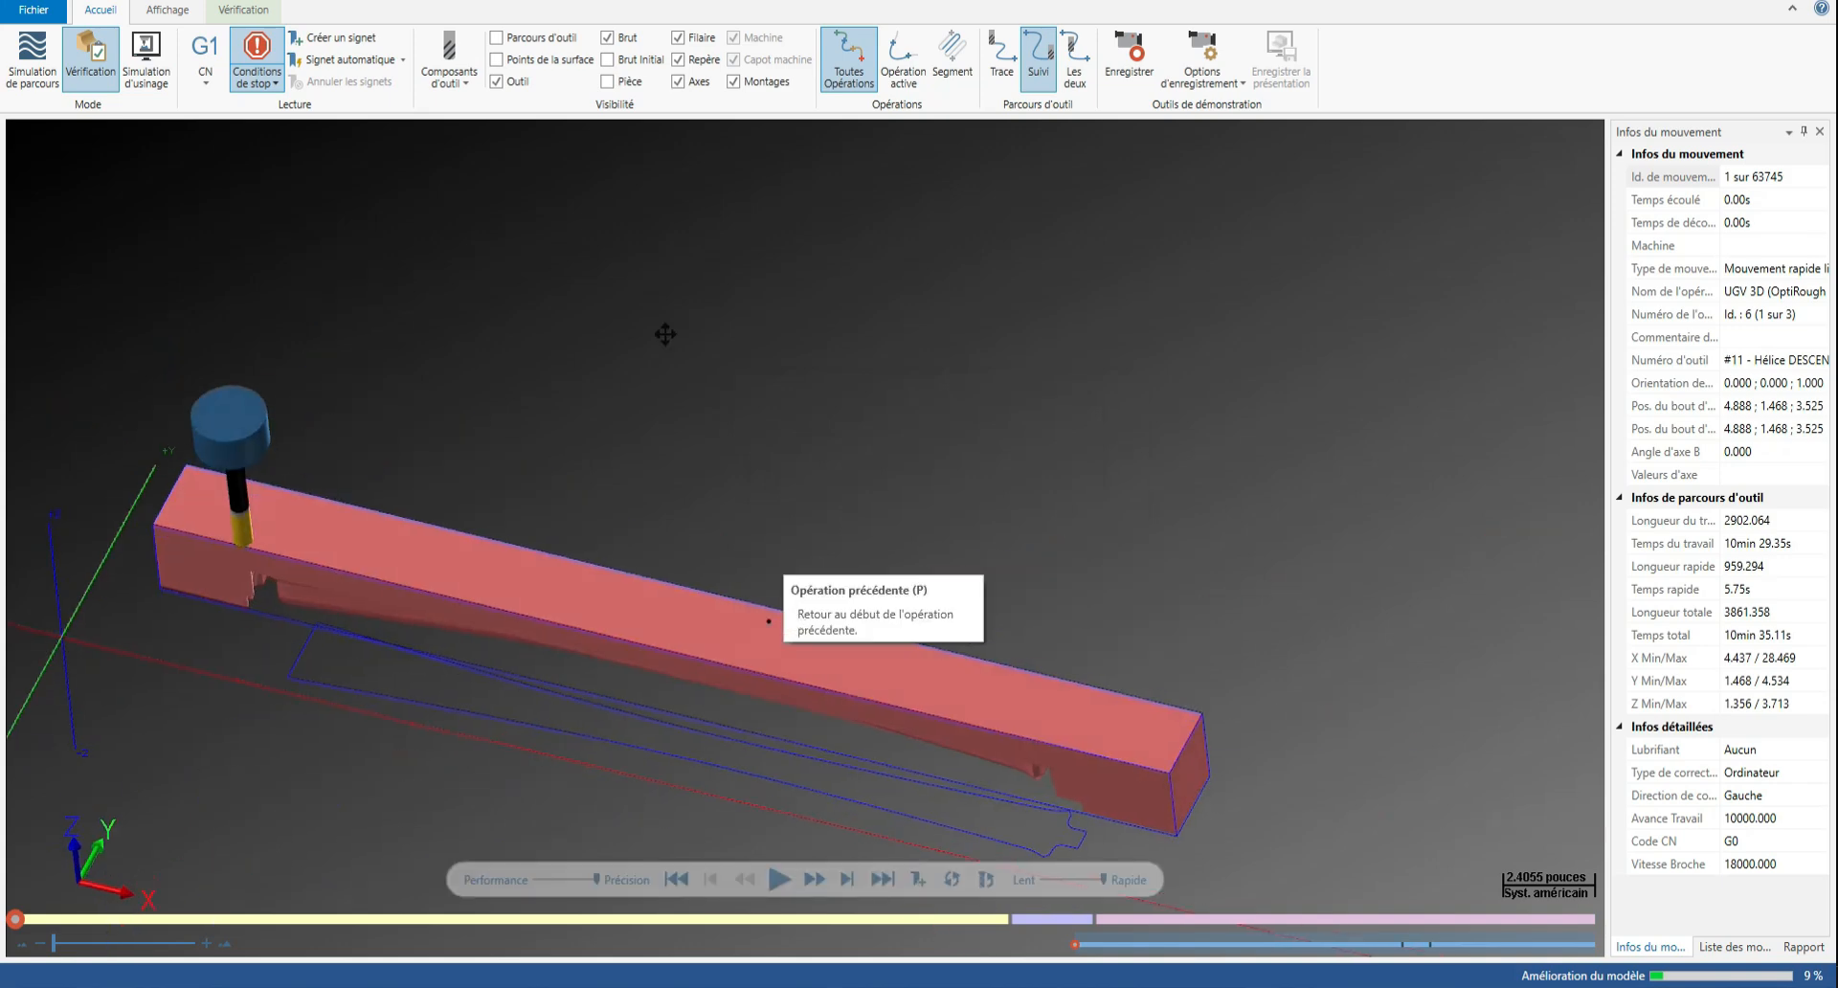
{"action": "scroll", "coordinate": [454, 736], "scroll_direction": "down", "scroll_amount": 1}
{"action": "scroll", "coordinate": [478, 709], "scroll_direction": "up", "scroll_amount": 2}
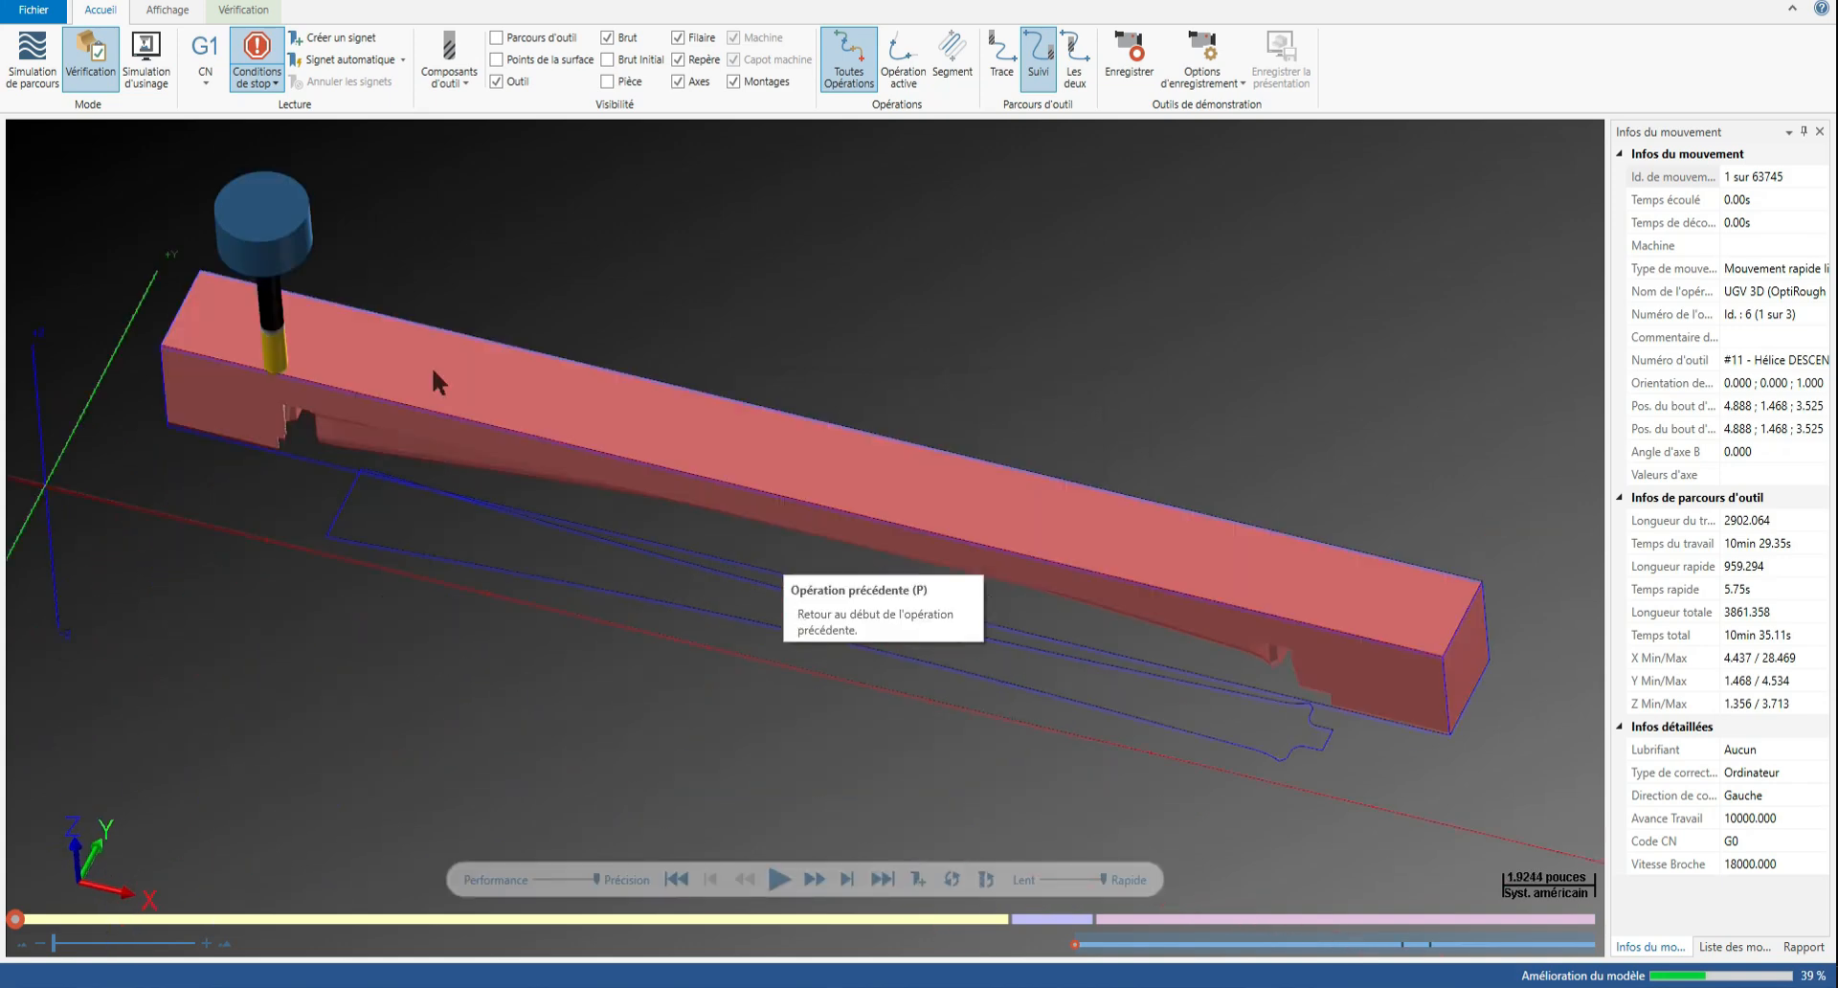
{"action": "left_click", "coordinate": [780, 881]}
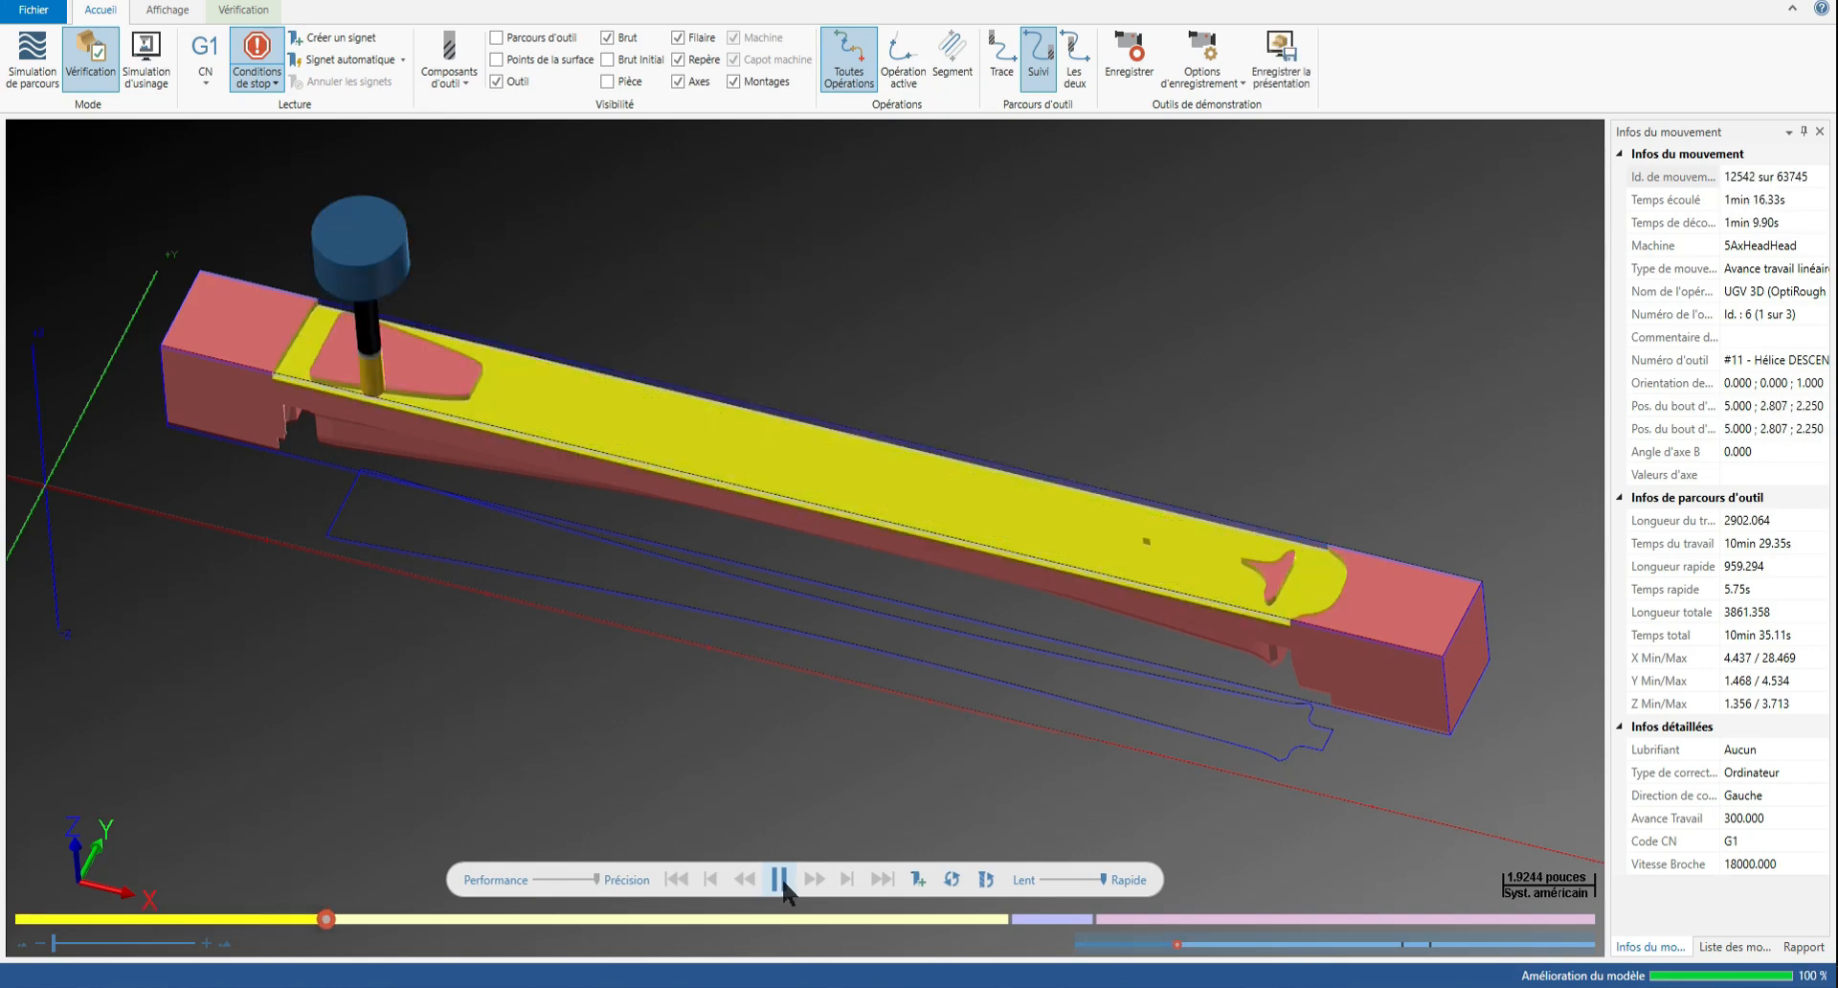
{"action": "left_click", "coordinate": [780, 881]}
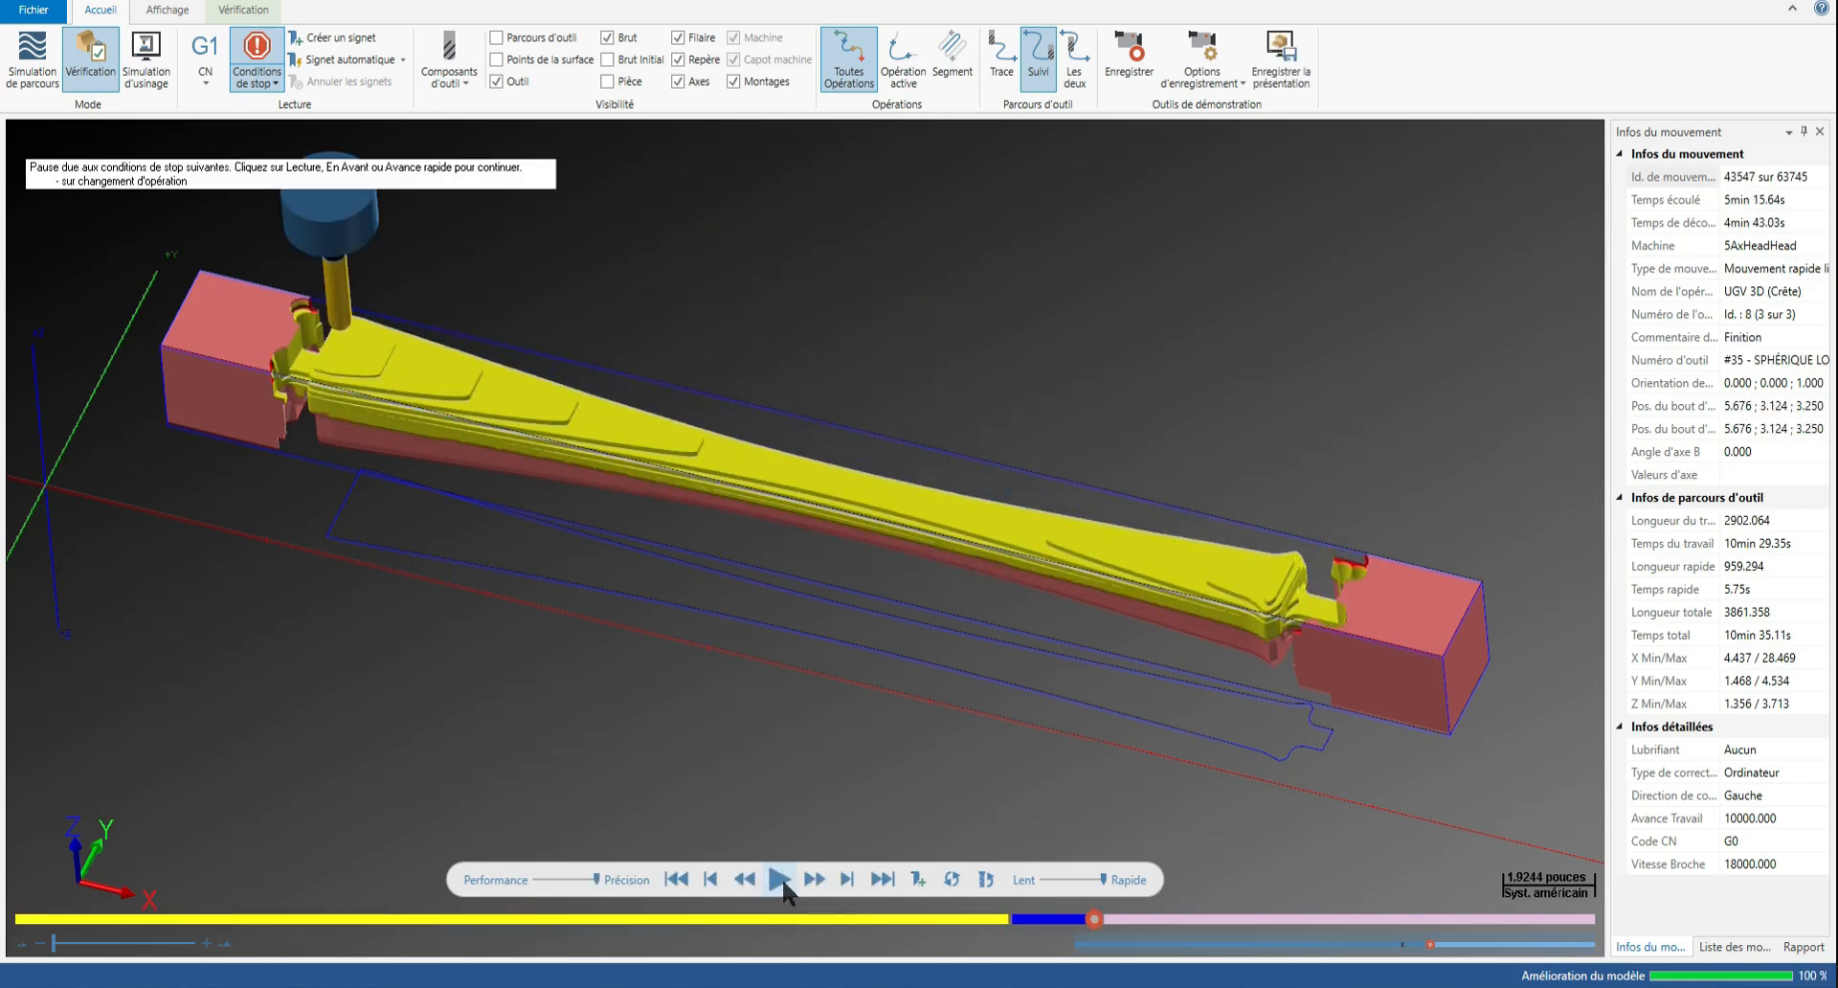
{"action": "left_click", "coordinate": [781, 883]}
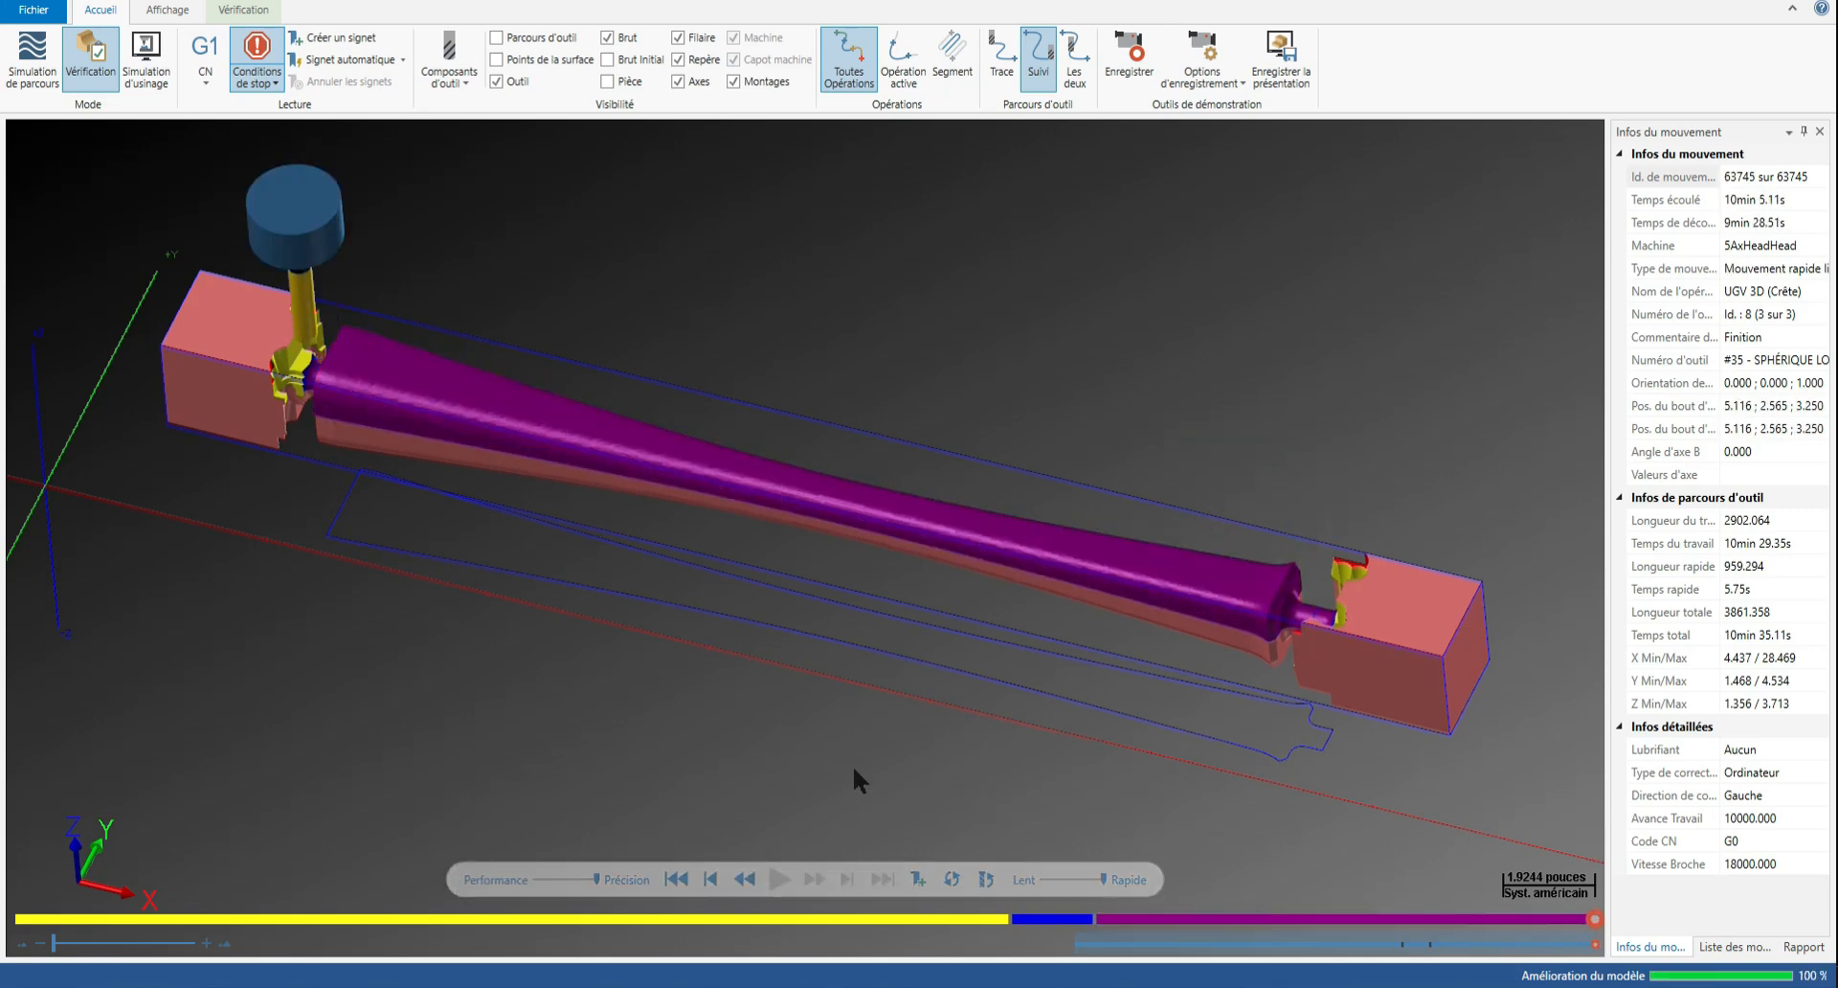
Examine the simulated leg up close, checking the seam between both machined sides and the tenon ends
{"action": "scroll", "coordinate": [1277, 634], "scroll_direction": "up", "scroll_amount": 10}
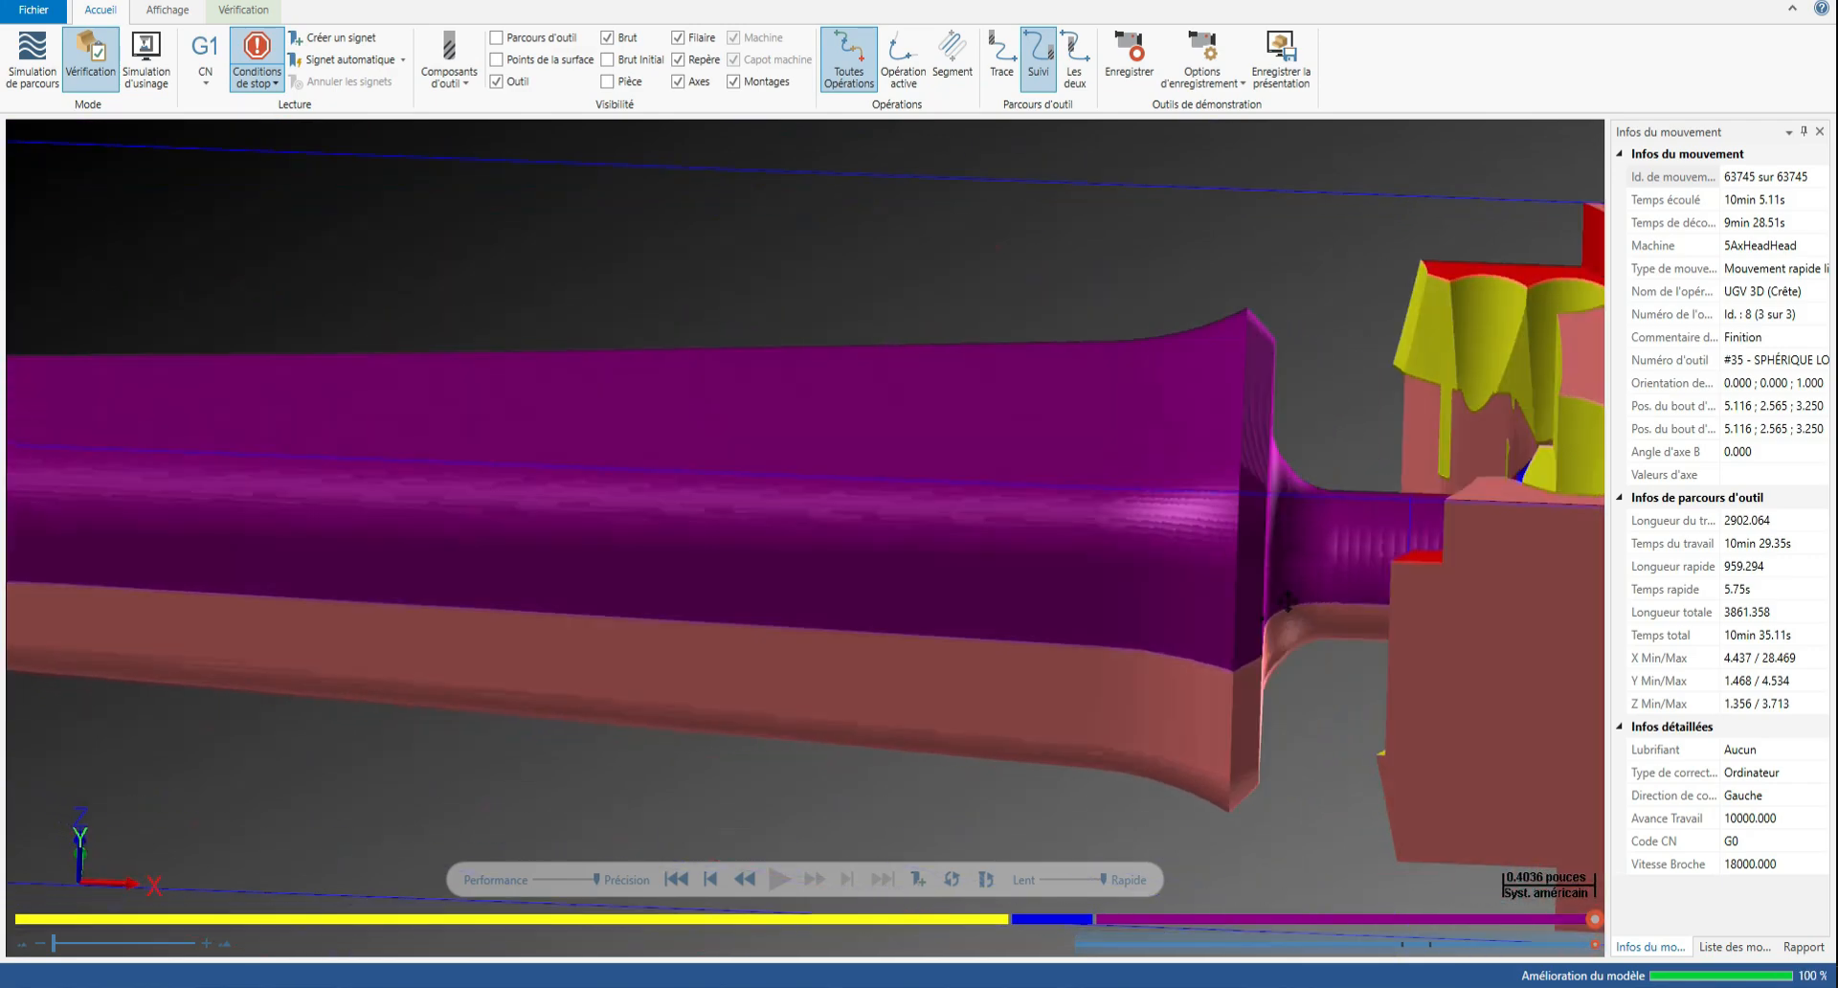
{"action": "mouse_move", "coordinate": [1286, 600]}
{"action": "middle_mouse_down"}
{"action": "mouse_move", "coordinate": [1288, 624]}
{"action": "mouse_move", "coordinate": [1269, 622]}
{"action": "middle_mouse_up"}
{"action": "scroll", "coordinate": [1486, 554], "scroll_direction": "down", "scroll_amount": 8}
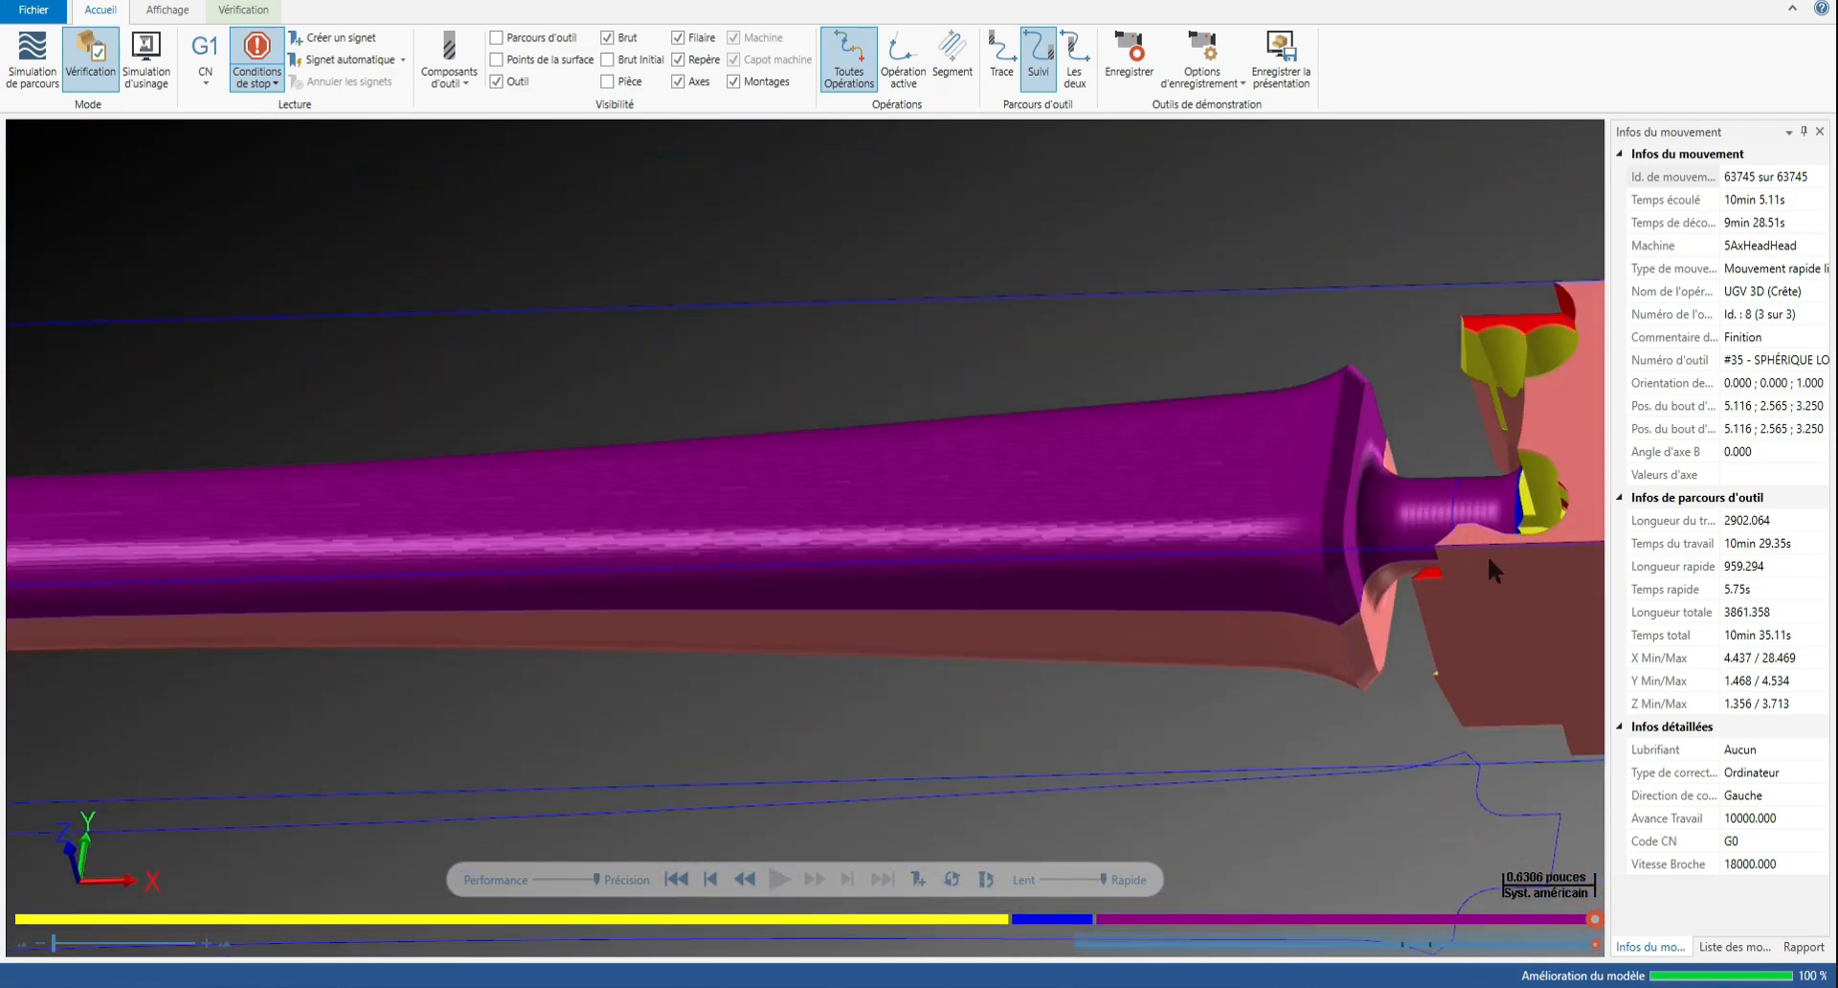
{"action": "scroll", "coordinate": [647, 589], "scroll_direction": "up", "scroll_amount": 7}
{"action": "middle_click_drag", "start_coordinate": [705, 519], "coordinate": [647, 522]}
{"action": "scroll", "coordinate": [647, 522], "scroll_direction": "down", "scroll_amount": 7}
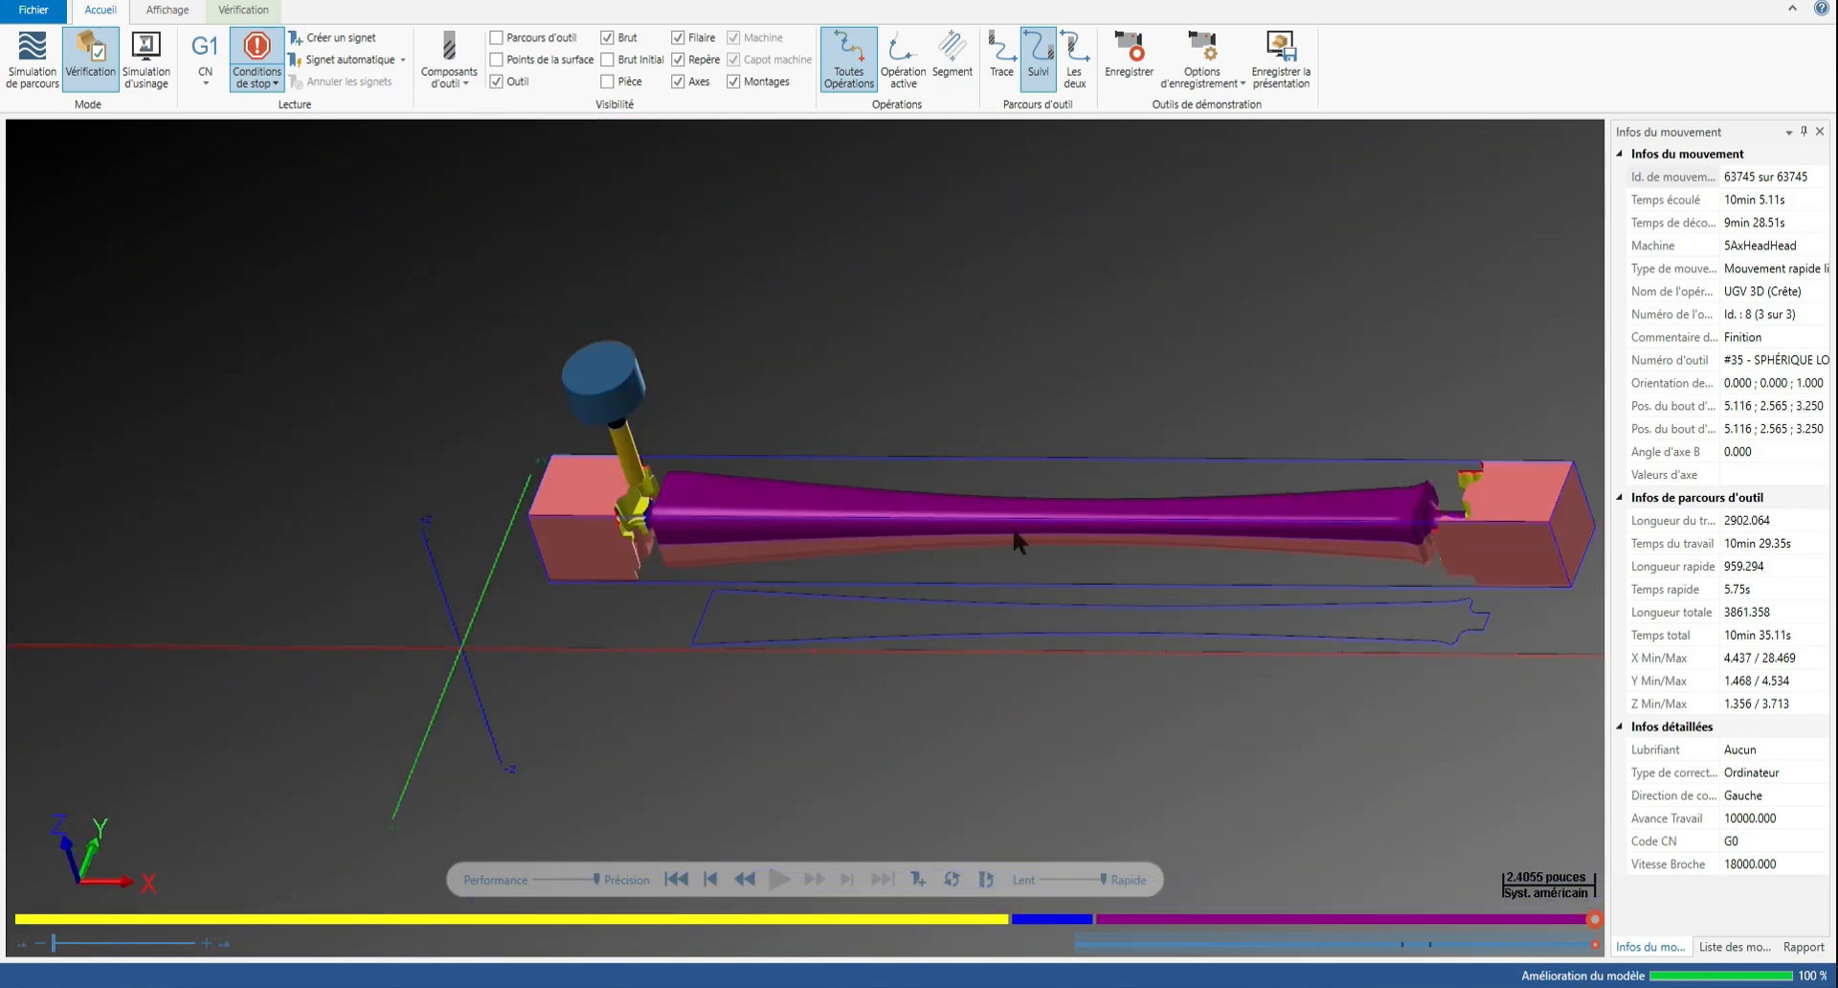
{"action": "scroll", "coordinate": [1261, 538], "scroll_direction": "up", "scroll_amount": 1}
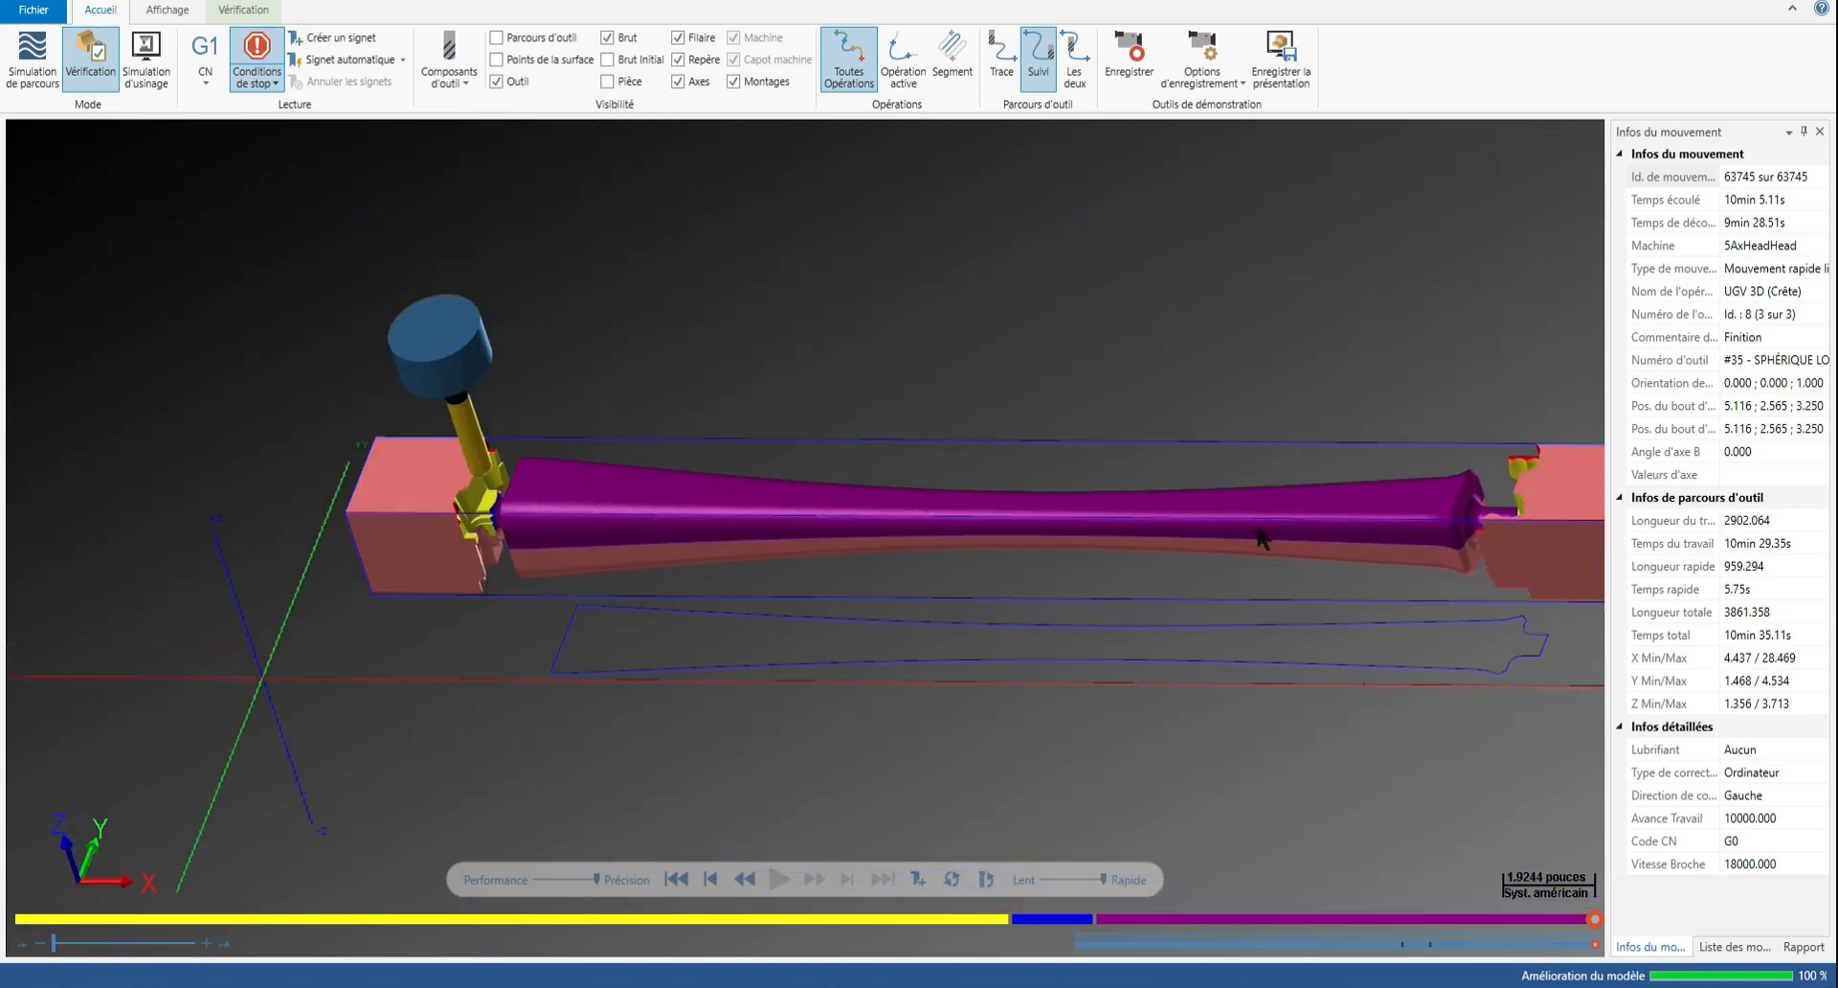